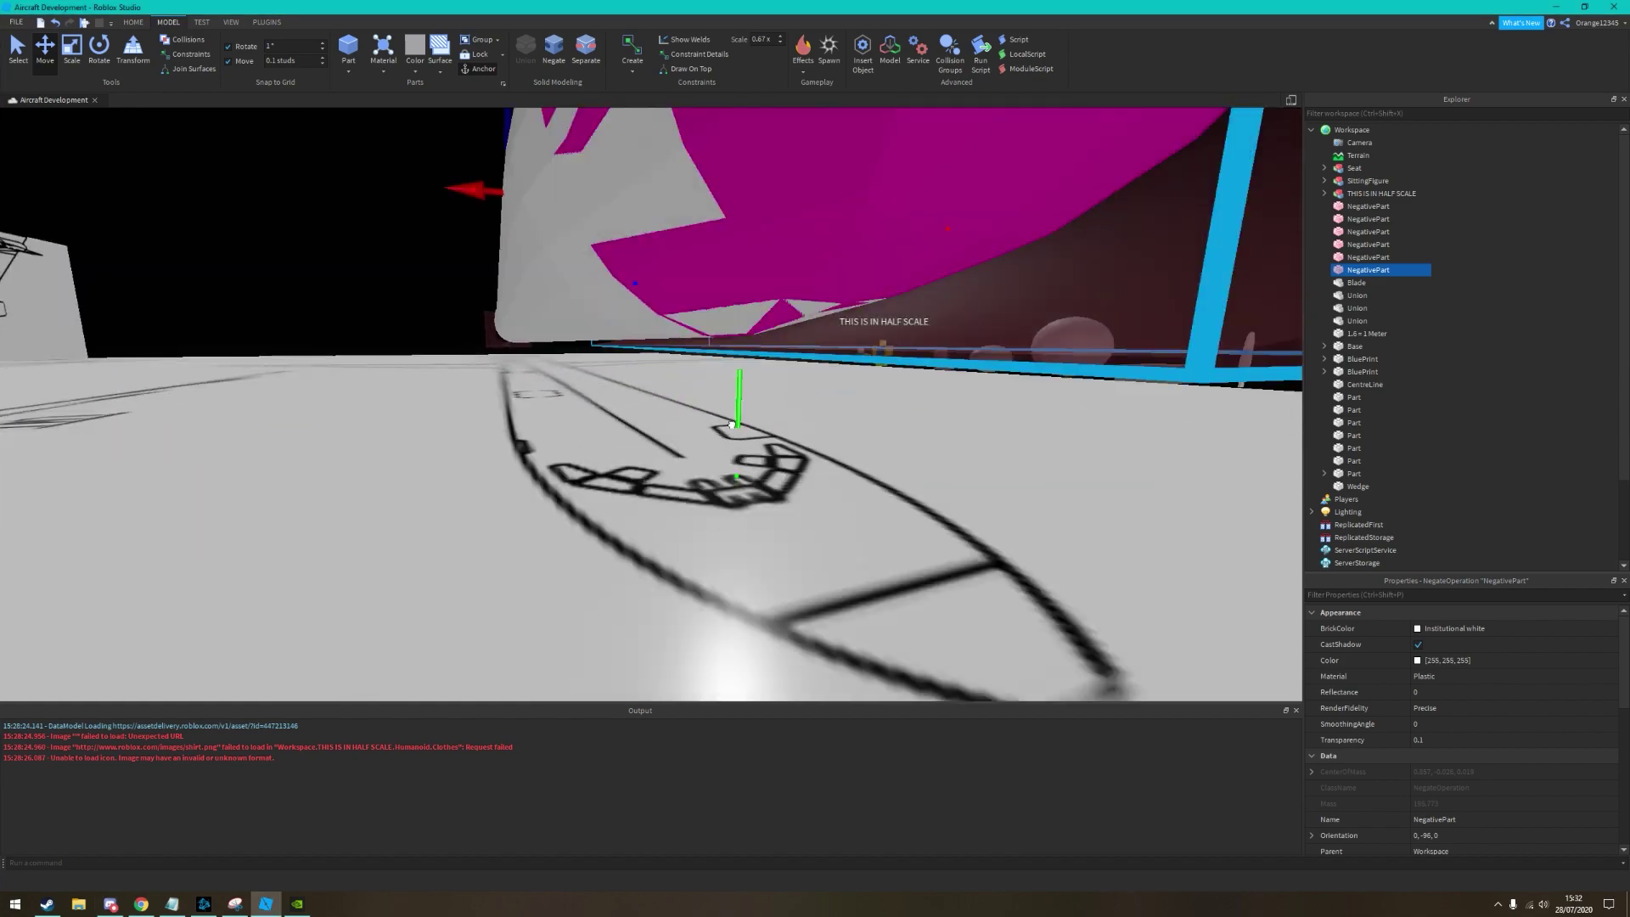
Select the four extra negative parts around the nose and remove them from the workspace
{"action": "key", "text": "ctrl+z"}
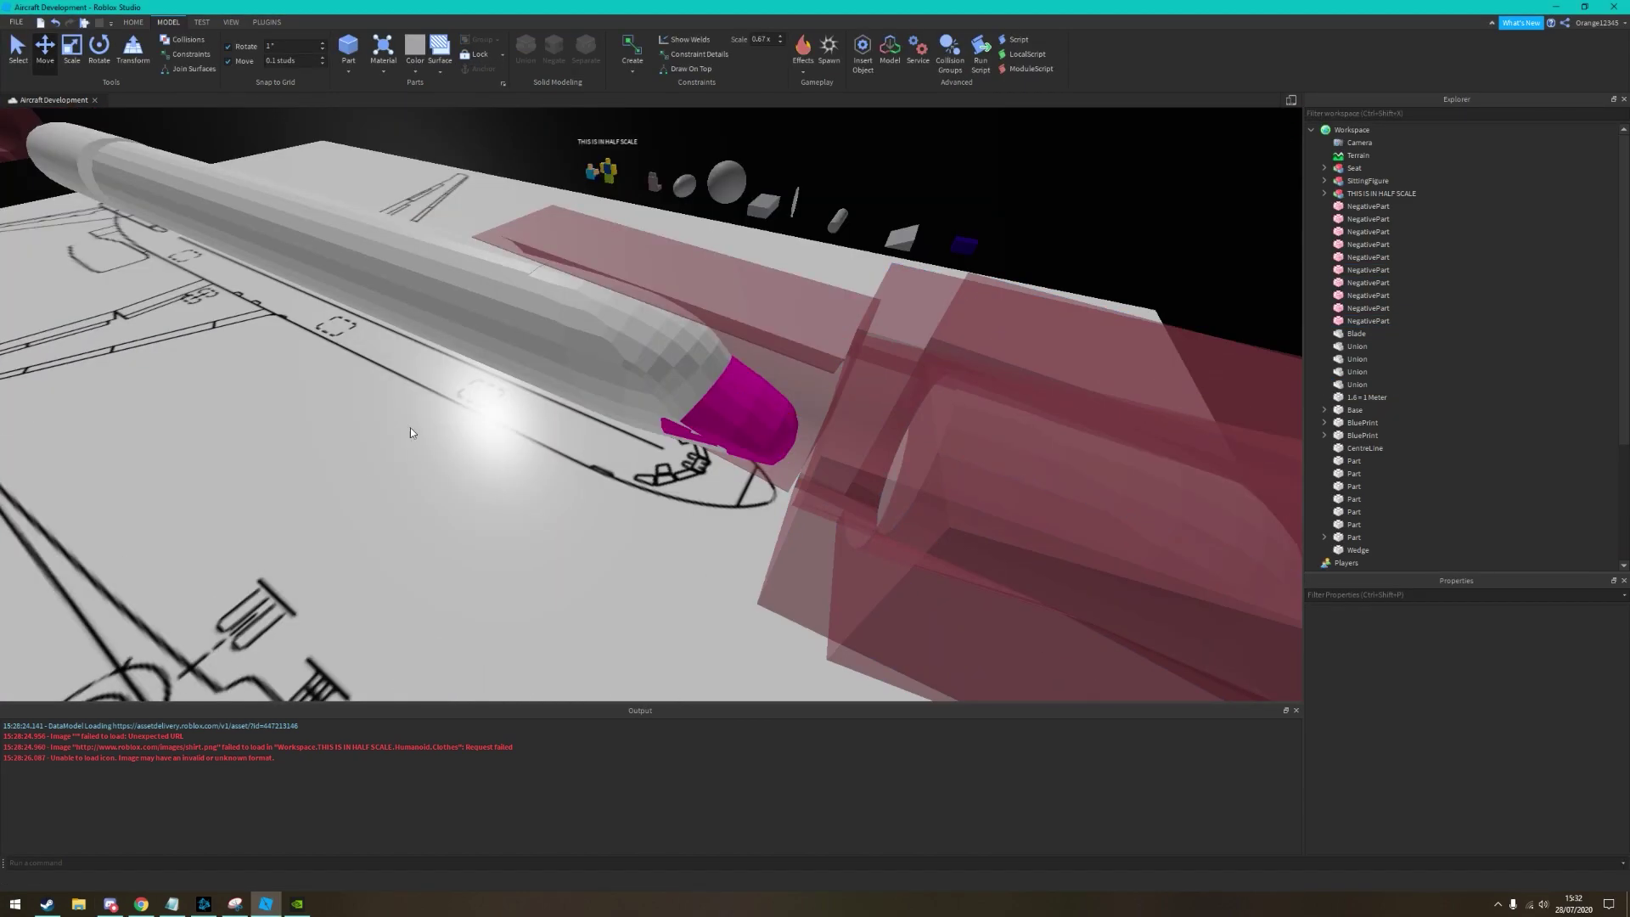
{"action": "key", "text": "w"}
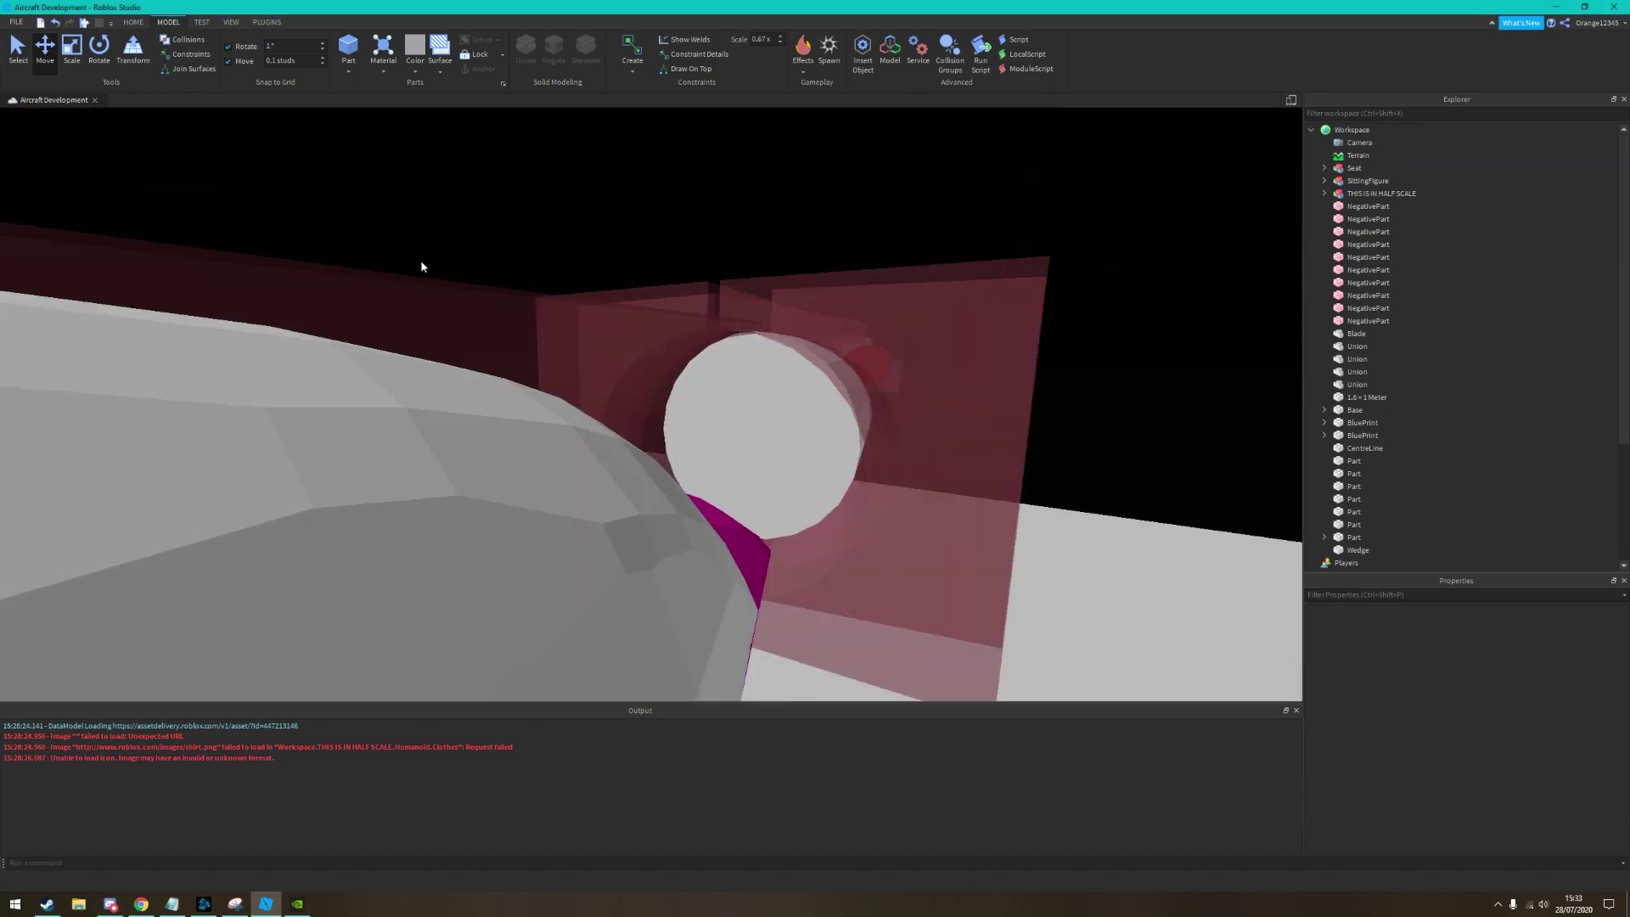
{"action": "key", "text": "ctrl+z"}
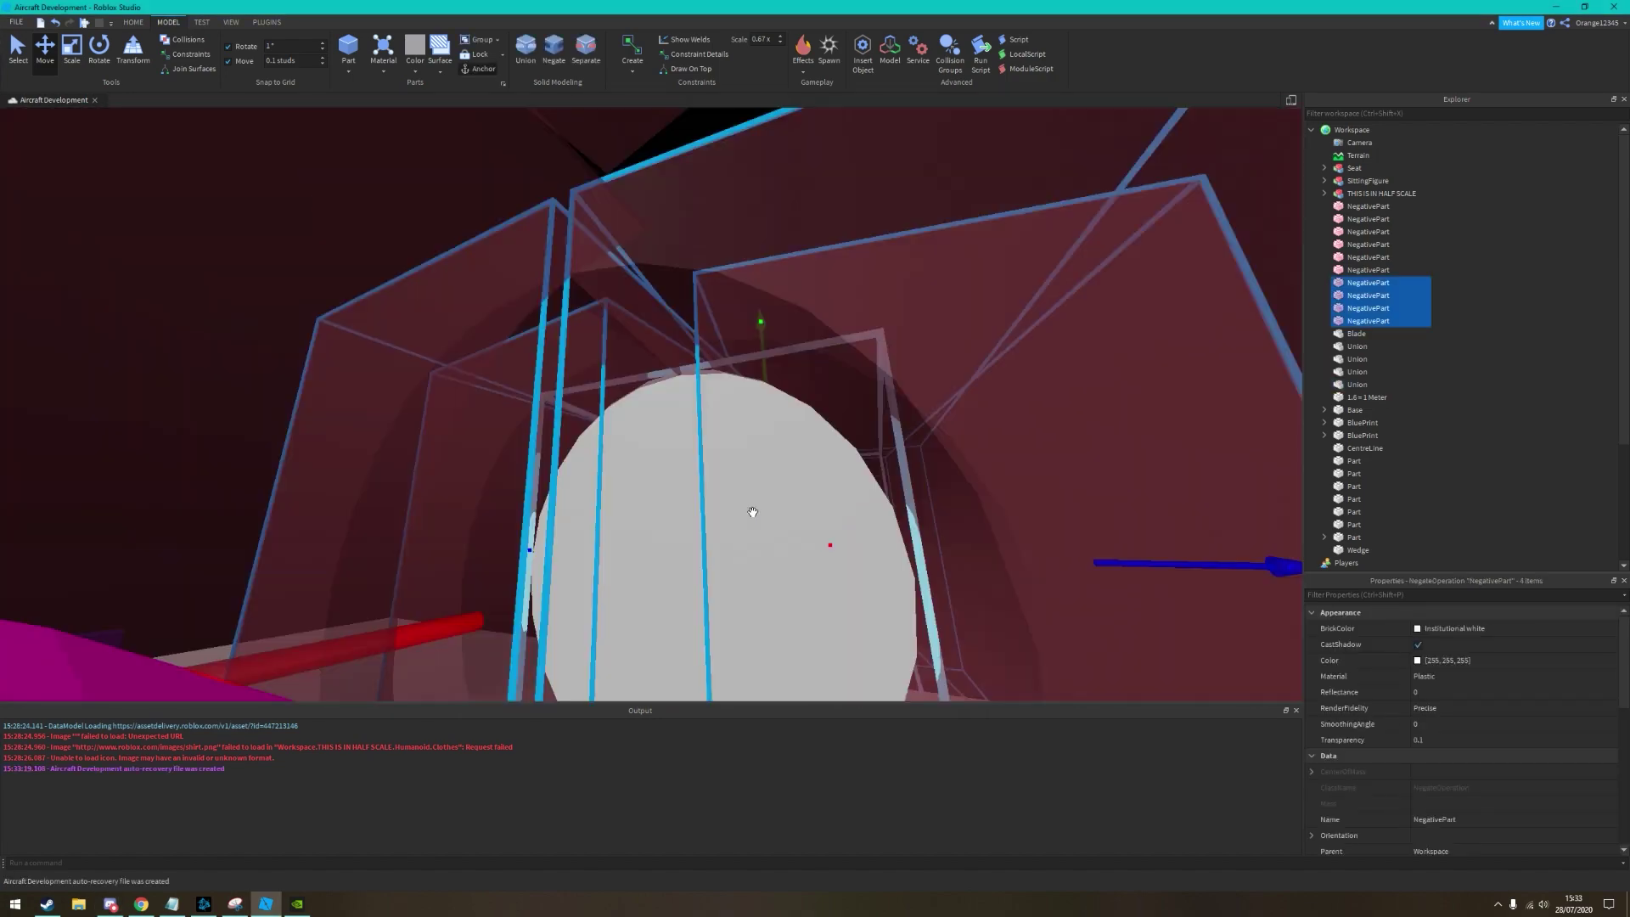
{"action": "left_click", "coordinate": [735, 371]}
{"action": "key", "text": "ctrl+z"}
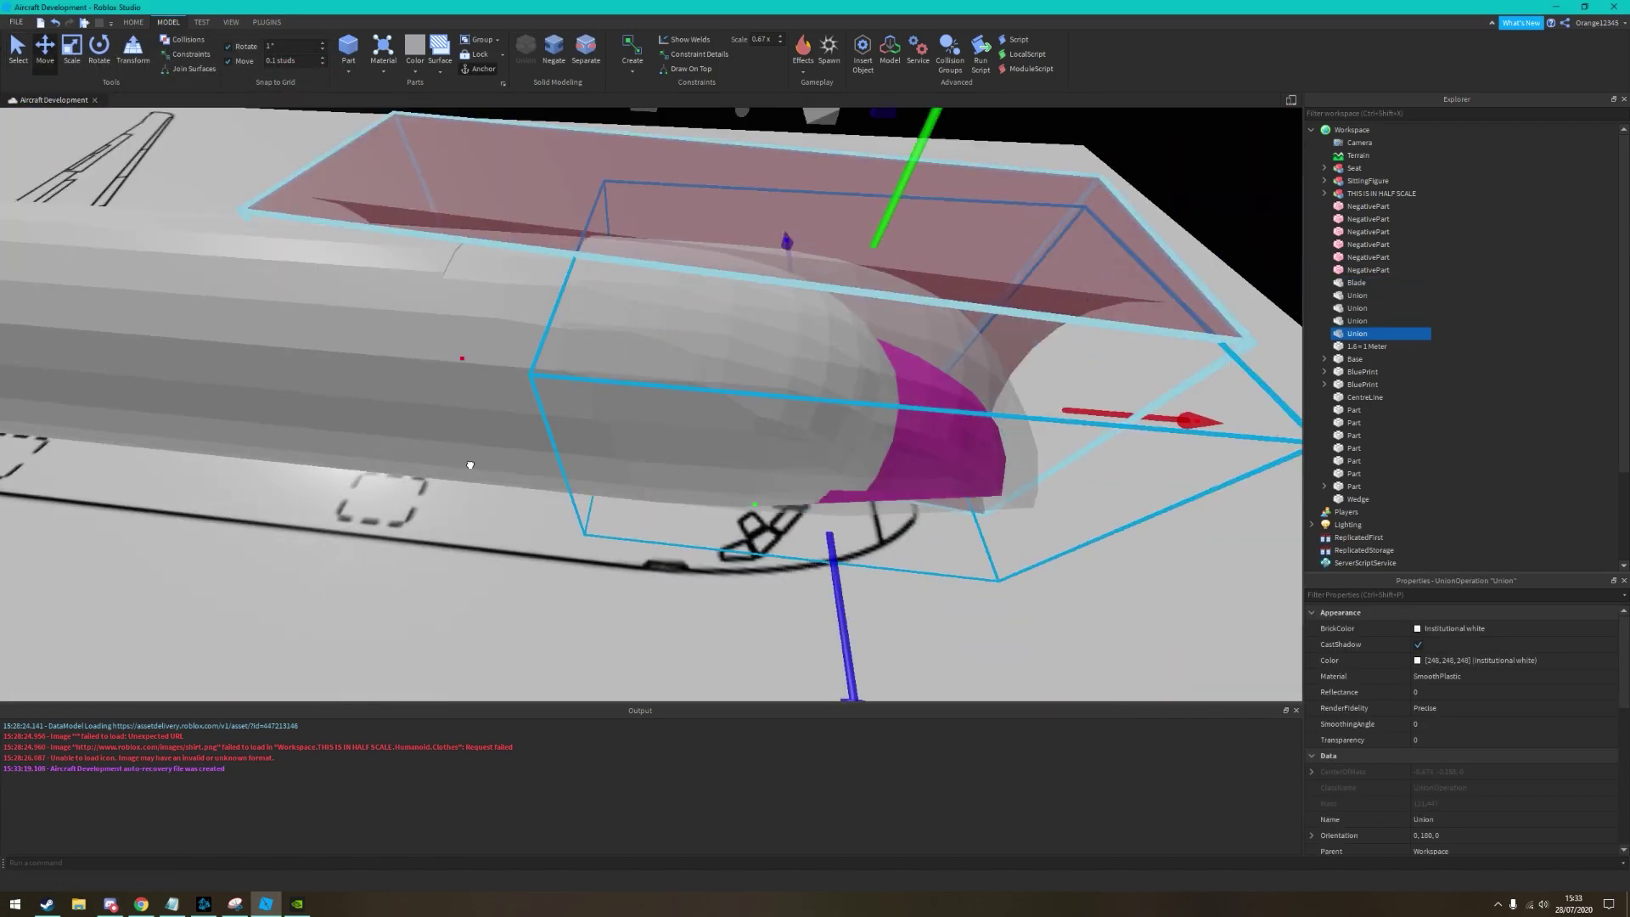
Position the cutting block against the side of the aircraft nose and group it as a model
{"action": "key", "text": "ctrl+z"}
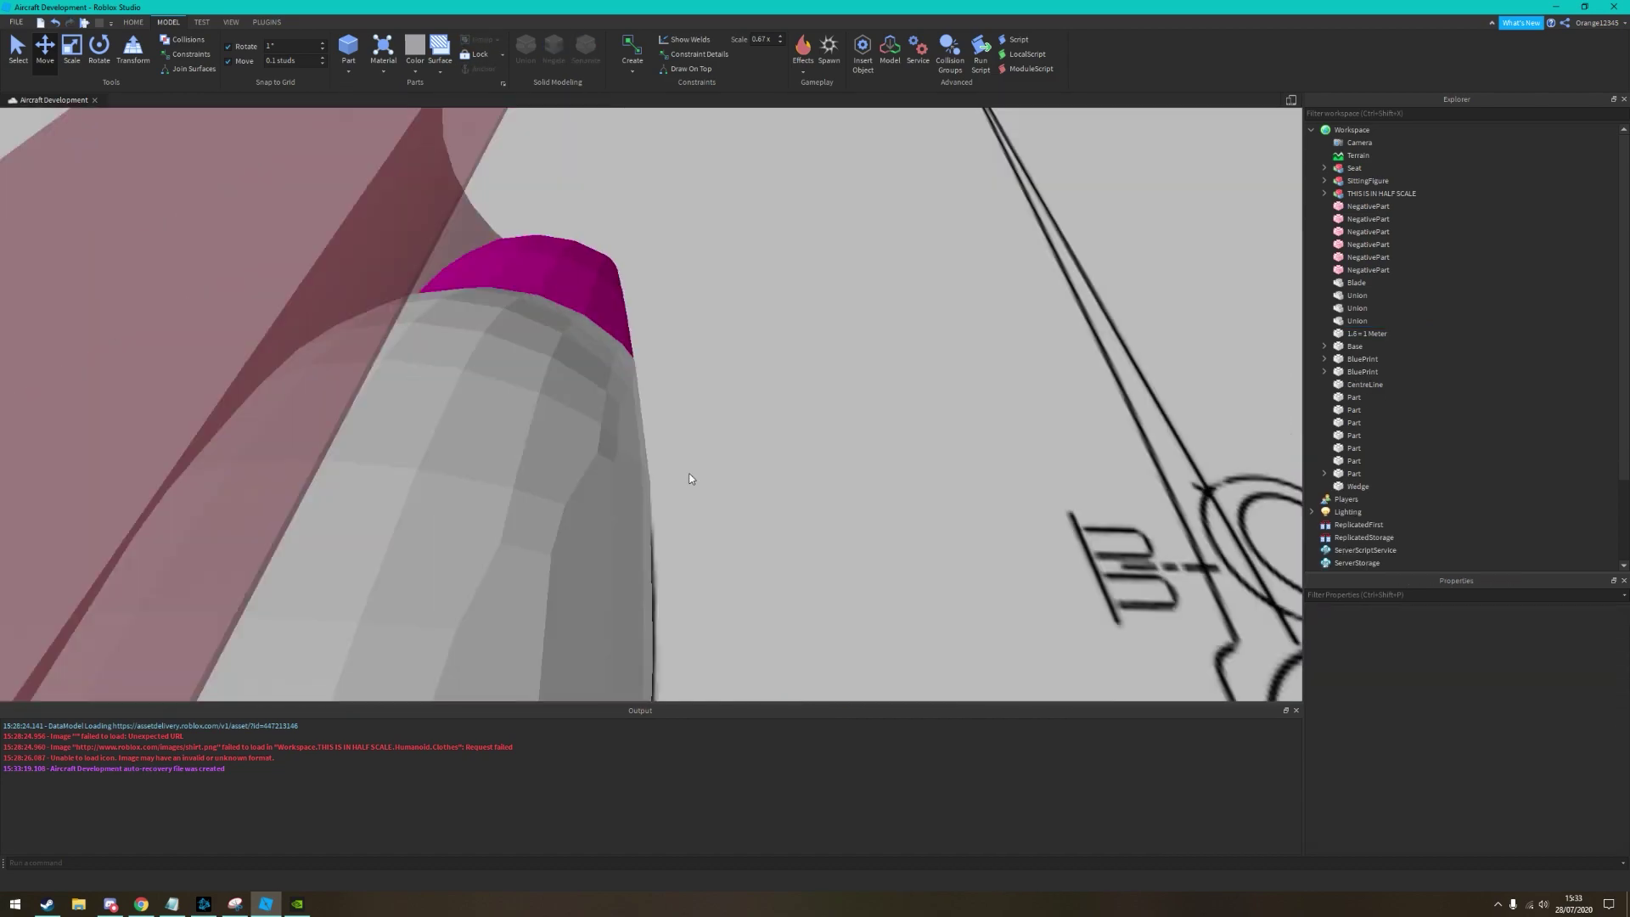
{"action": "key", "text": "ctrl+z"}
{"action": "key", "text": "ctrl+z"}
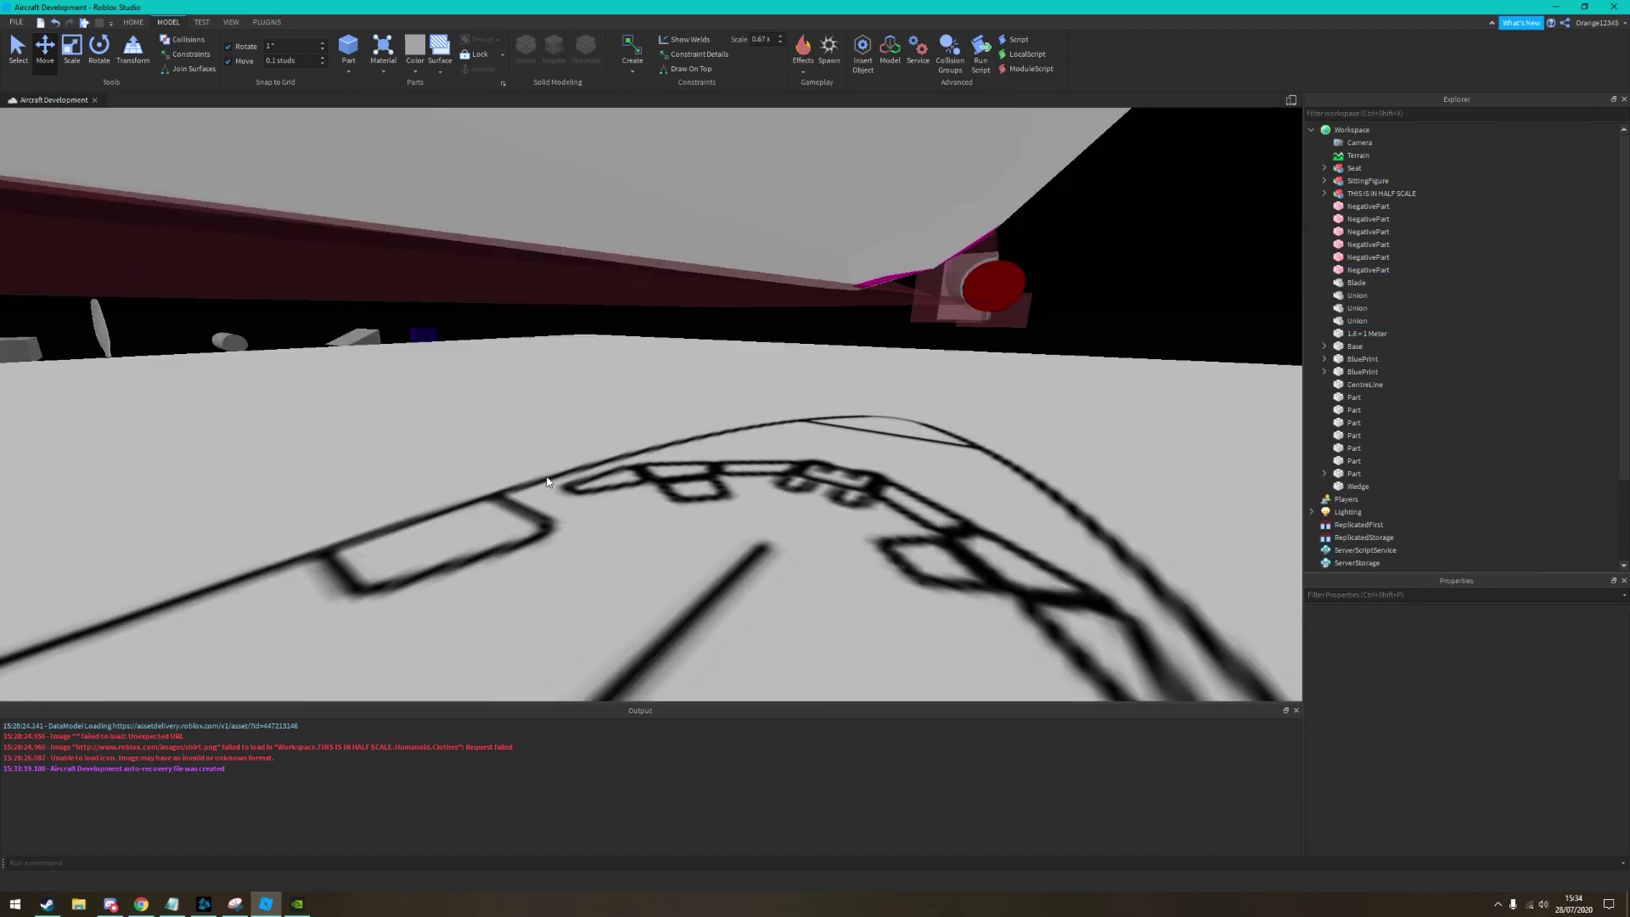
{"action": "key", "text": "ctrl+z"}
{"action": "key", "text": "ctrl+z"}
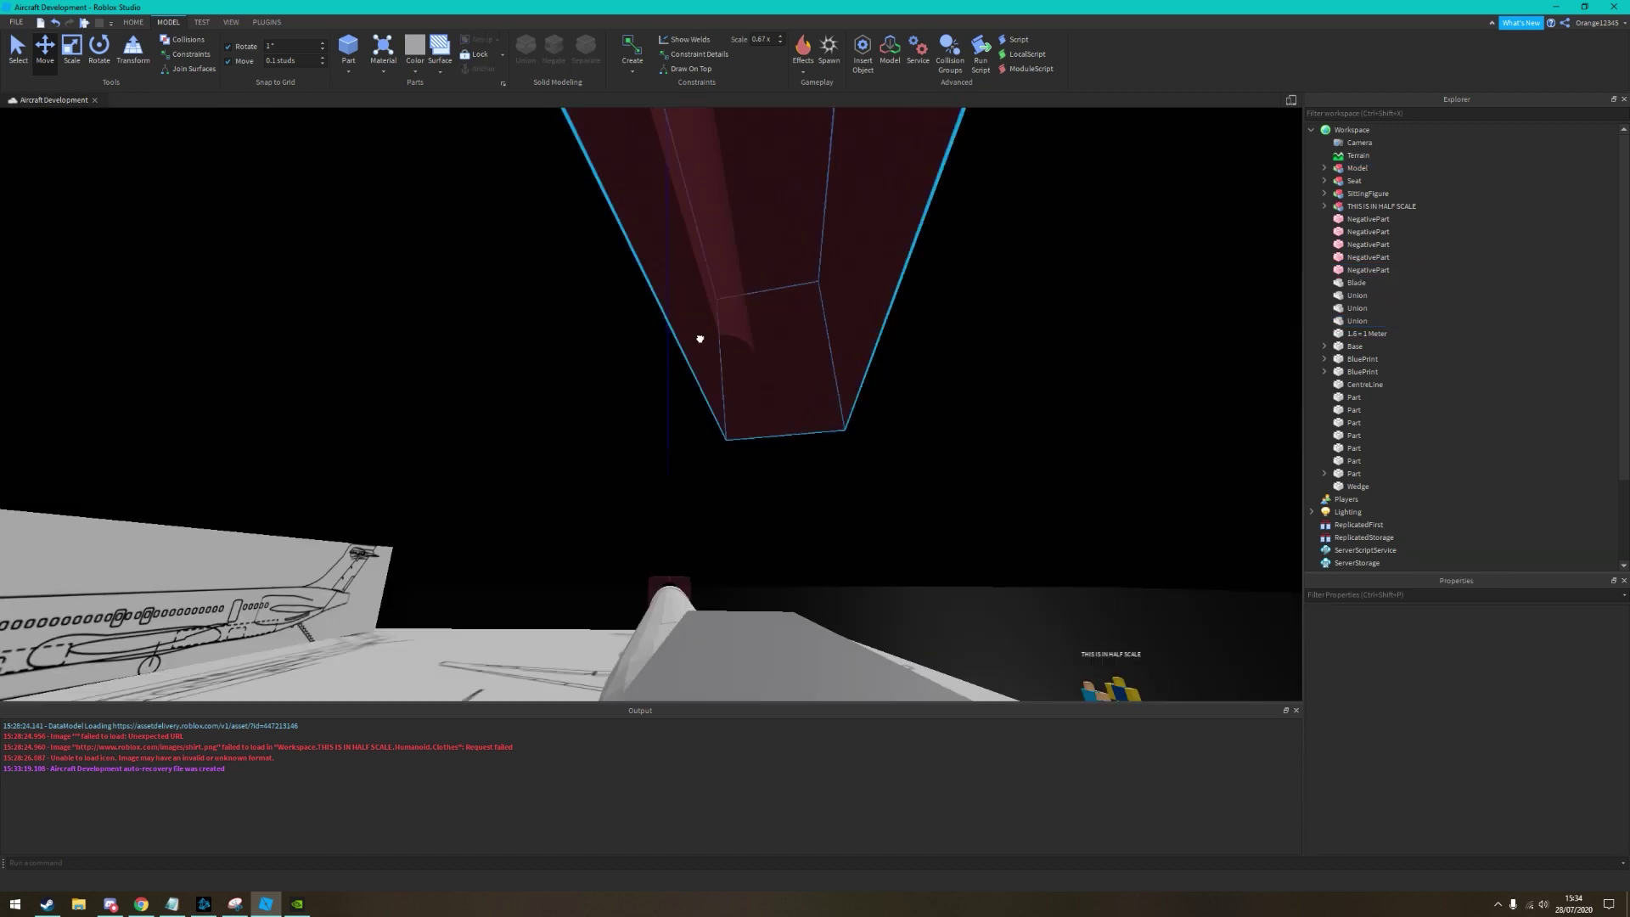
Mirror the solid cutting block across the CentreLine part with Model mirror and negate both resulting halves
{"action": "key", "text": "ctrl+z"}
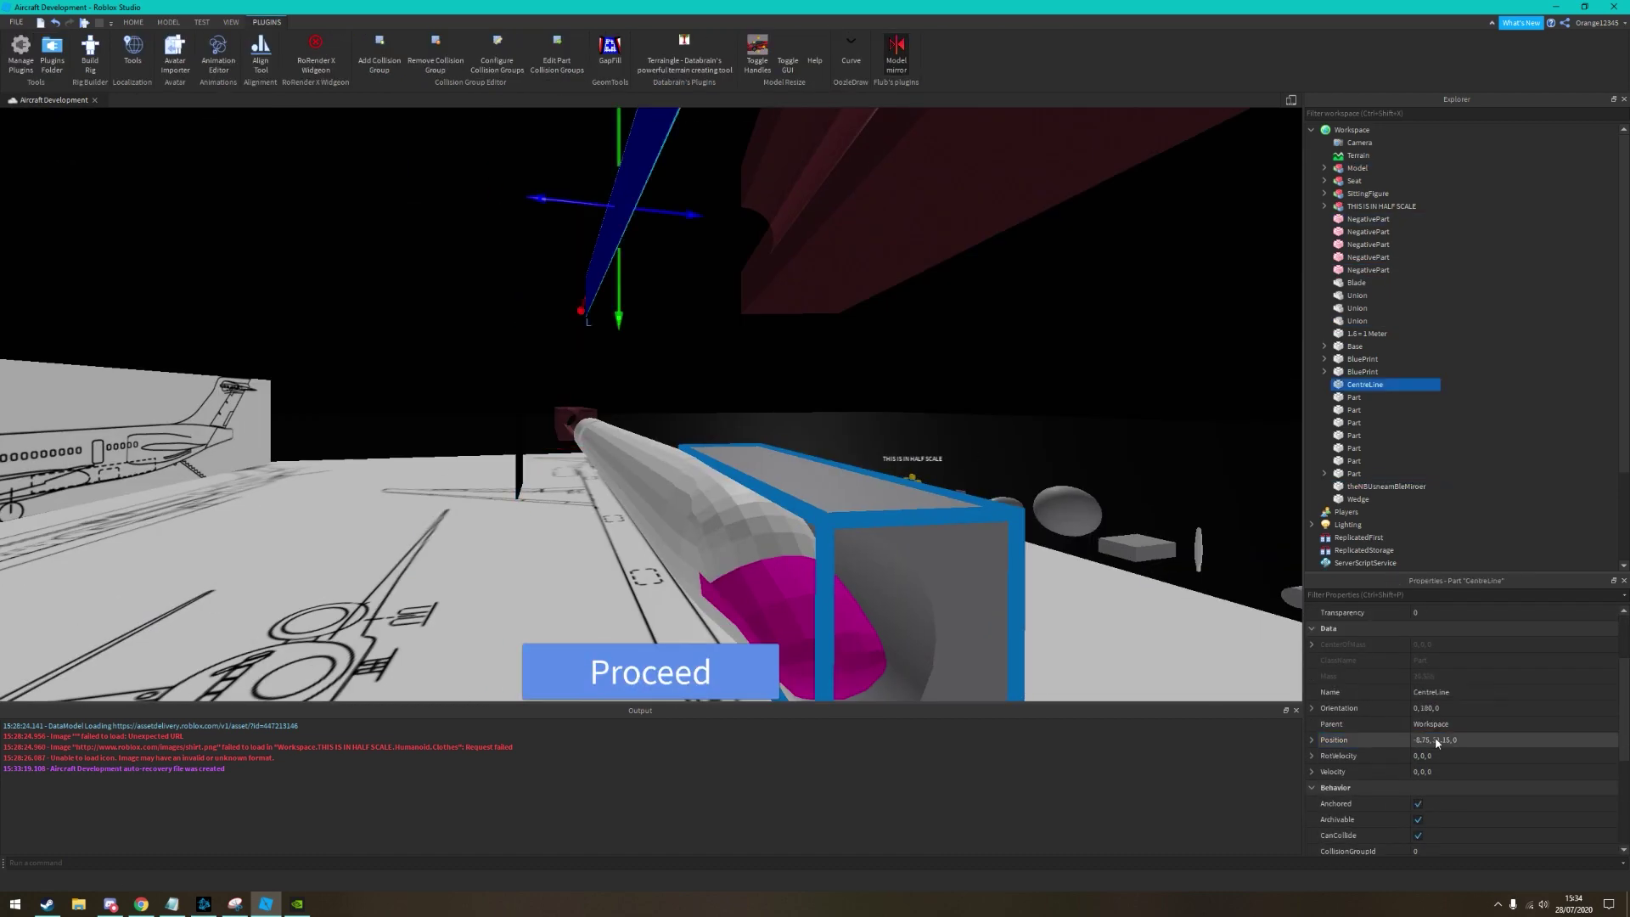
{"action": "key", "text": "ctrl+z"}
{"action": "key", "text": "ctrl+z"}
{"action": "key", "text": "ctrl+z"}
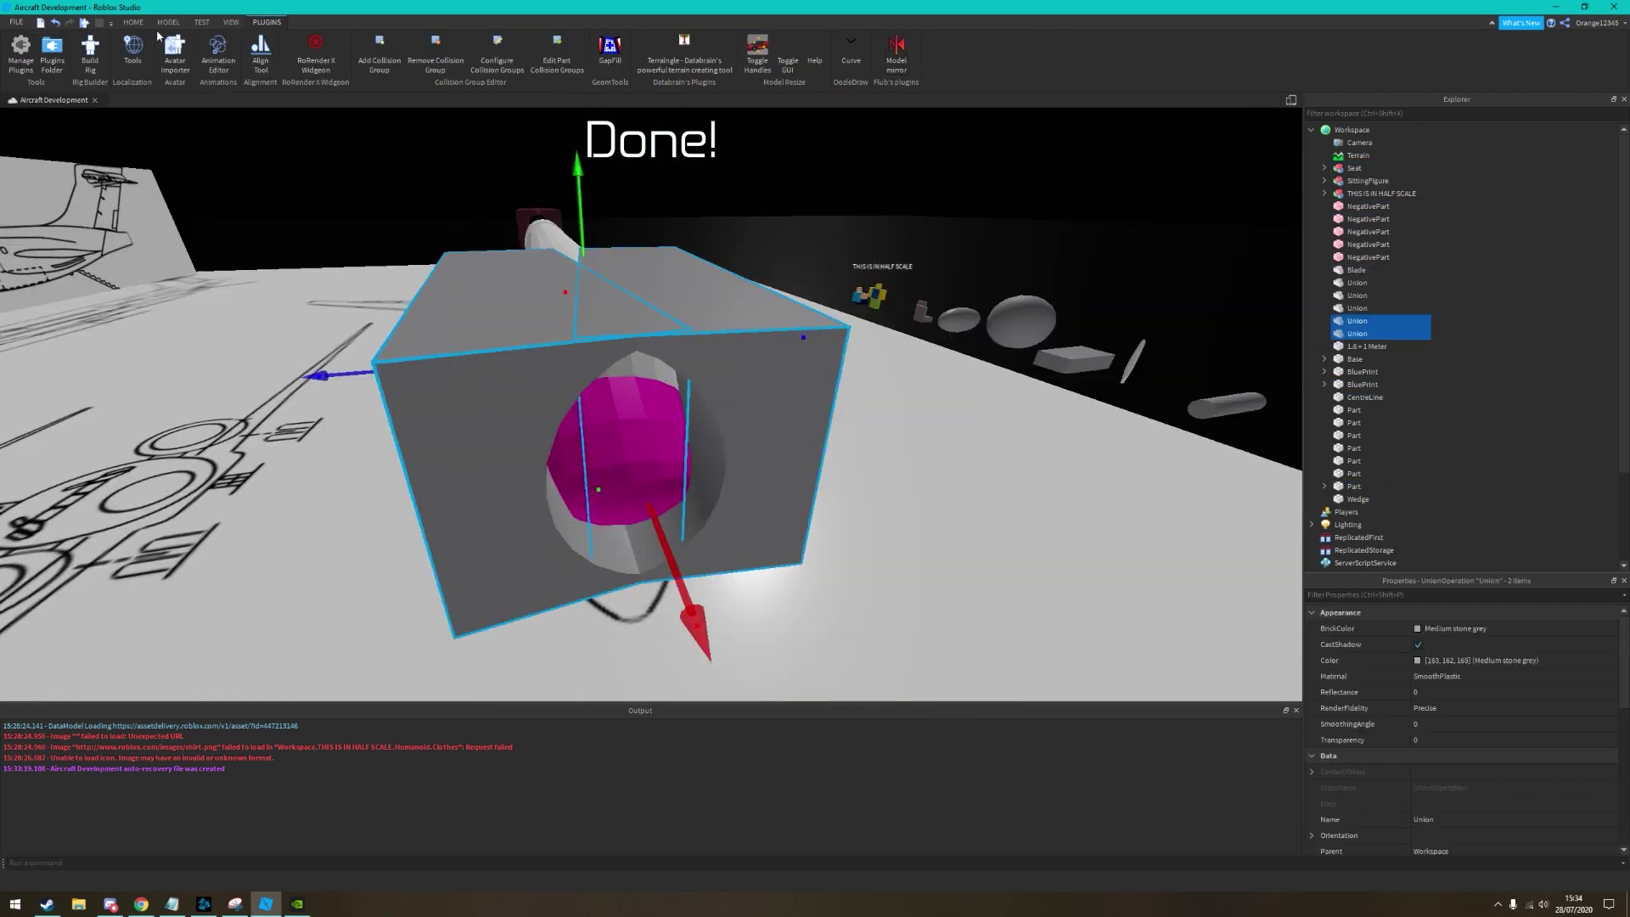
{"action": "key", "text": "ctrl+z"}
{"action": "key", "text": "ctrl+z"}
{"action": "key", "text": "ctrl+z"}
{"action": "key", "text": "ctrl+z"}
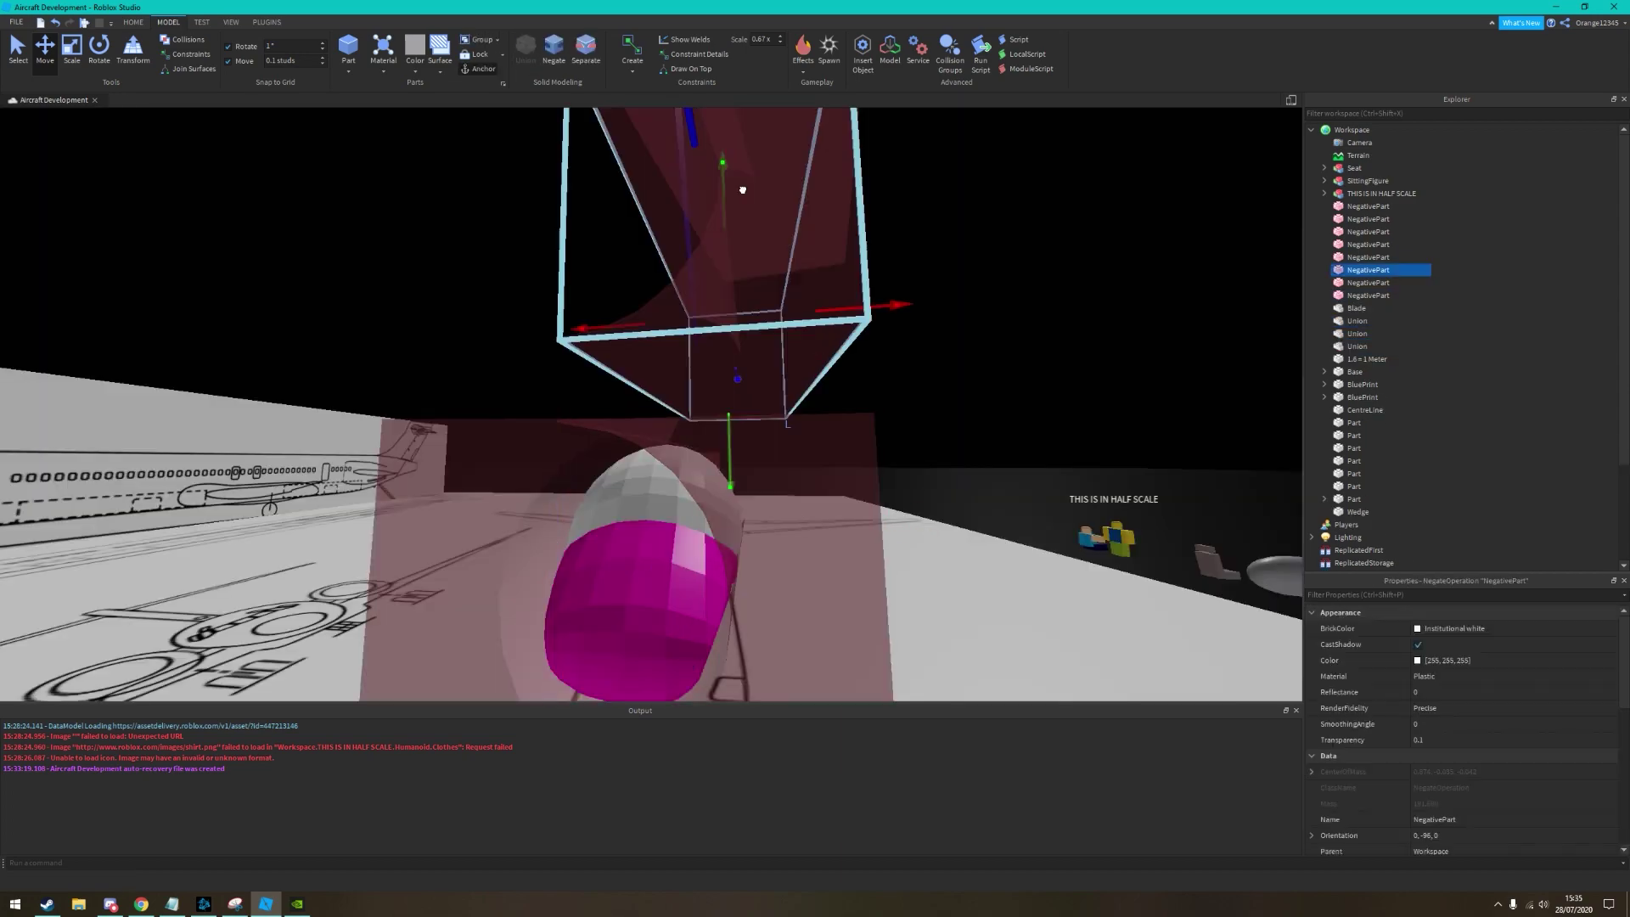
Subtract the negated pair from the nose and duplicate the negative block above it
{"action": "key", "text": "ctrl+z"}
{"action": "key", "text": "ctrl+z"}
{"action": "key", "text": "ctrl+z"}
{"action": "key", "text": "ctrl+z"}
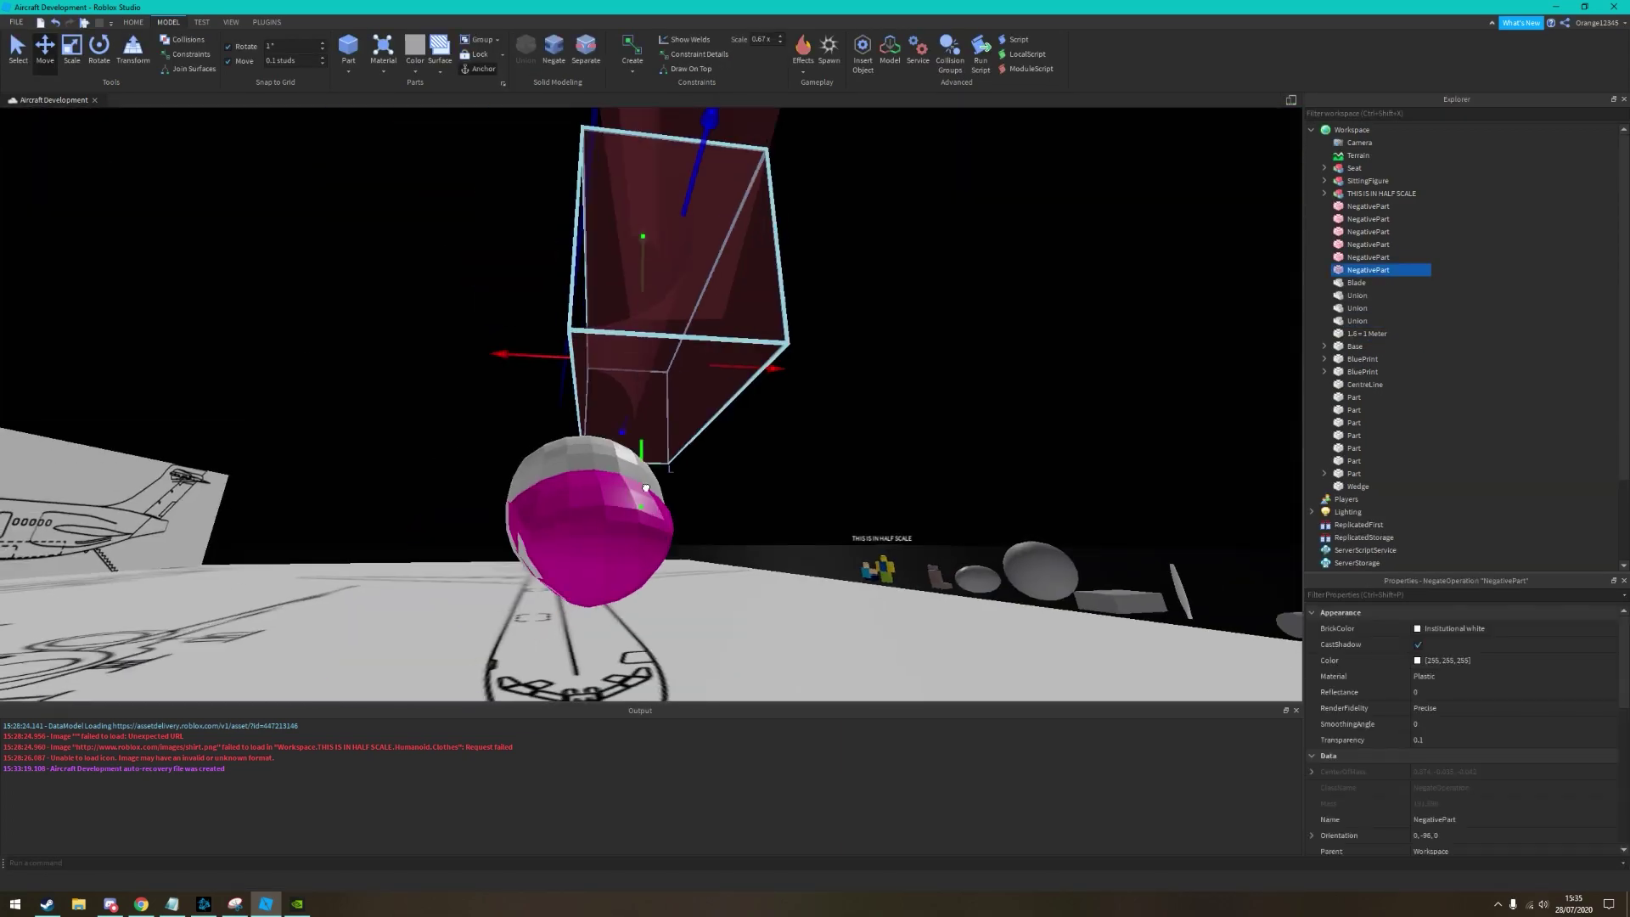
Bring the duplicated negative block down alongside the nose and set its orientation to 0, -100, 0
{"action": "key", "text": "ctrl+z"}
{"action": "key", "text": "ctrl+z"}
{"action": "key", "text": "ctrl+z"}
{"action": "key", "text": "ctrl+z"}
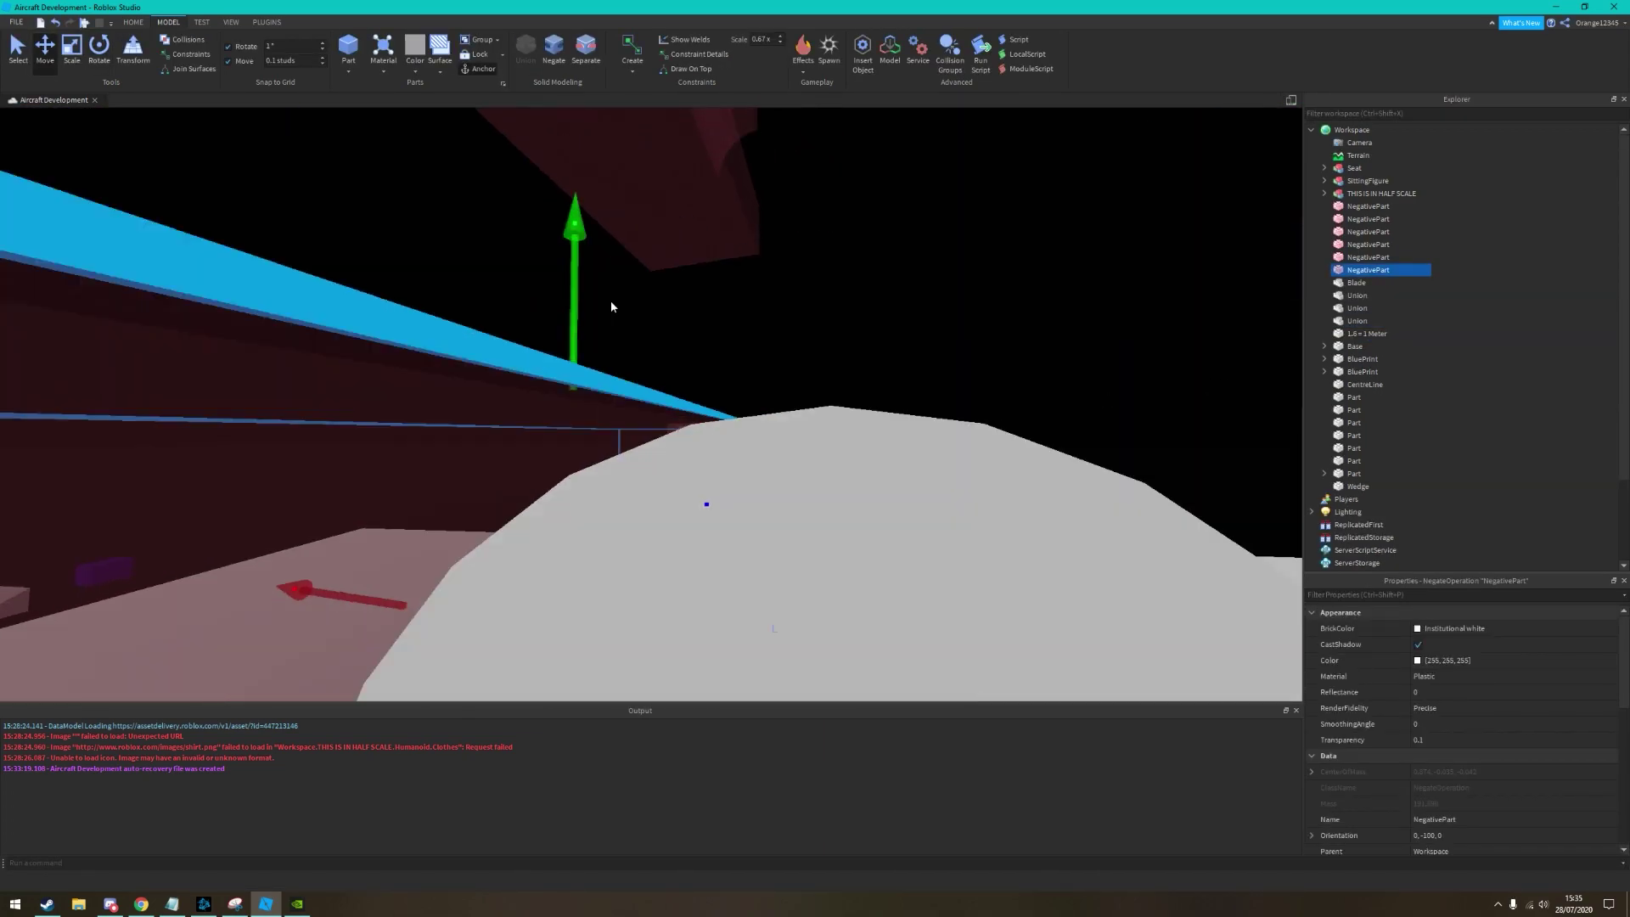
{"action": "key", "text": "ctrl+z"}
{"action": "key", "text": "ctrl+z"}
{"action": "key", "text": "ctrl+z"}
{"action": "key", "text": "ctrl+z"}
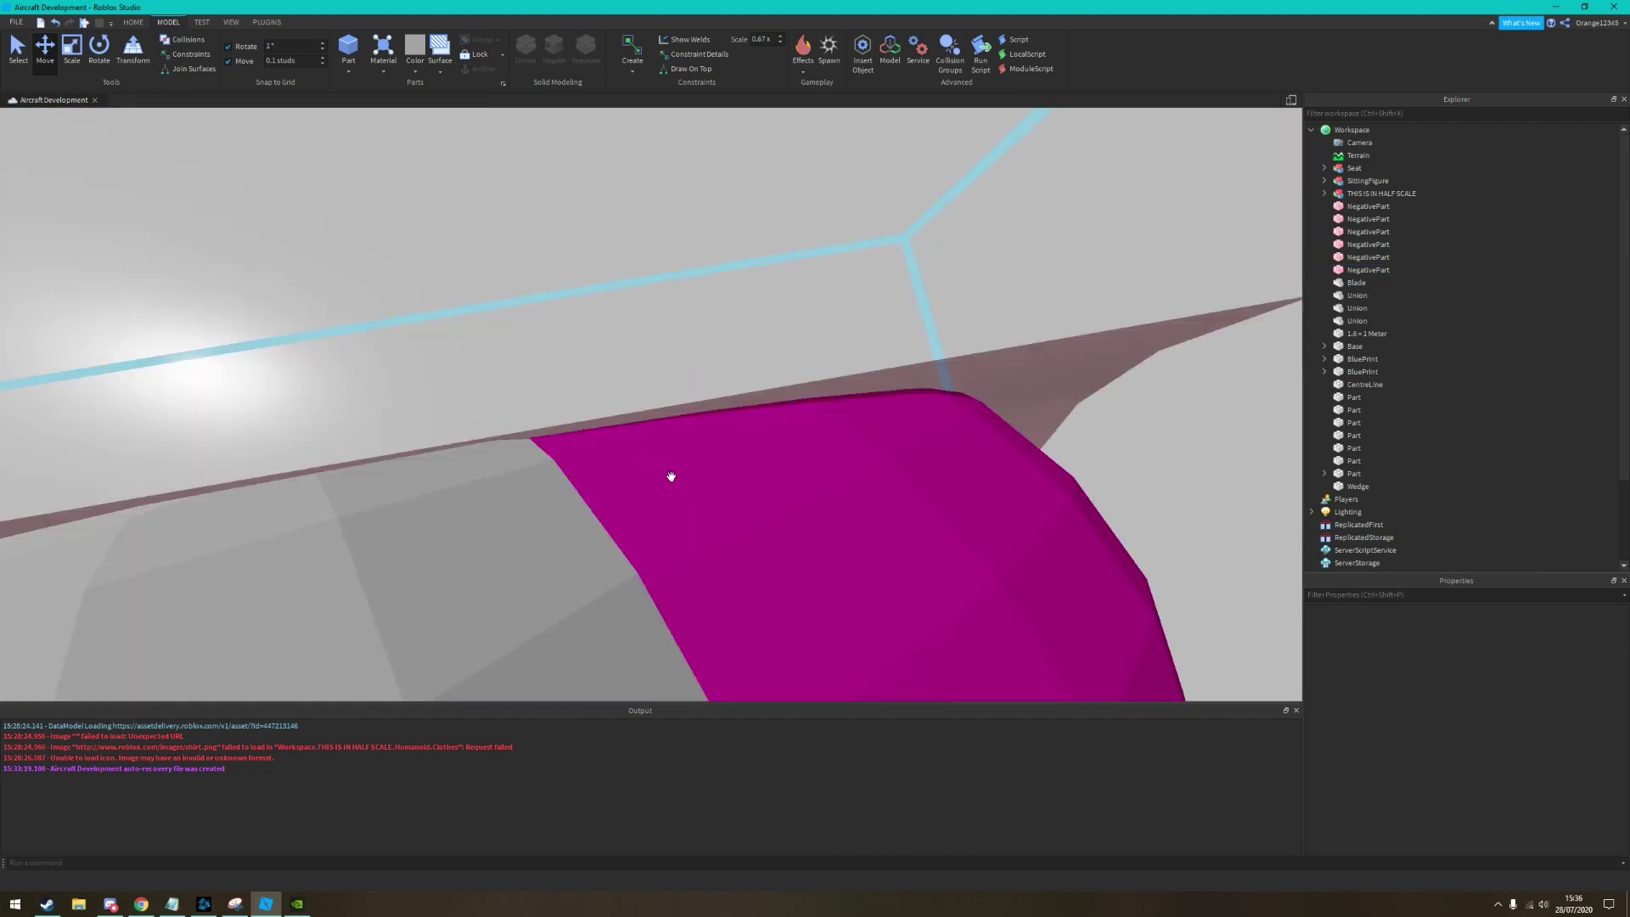
Rotate the negative block further about its vertical axis to follow the taper of the nose
{"action": "key", "text": "ctrl+z"}
{"action": "key", "text": "ctrl+z"}
{"action": "key", "text": "ctrl+z"}
{"action": "key", "text": "ctrl+z"}
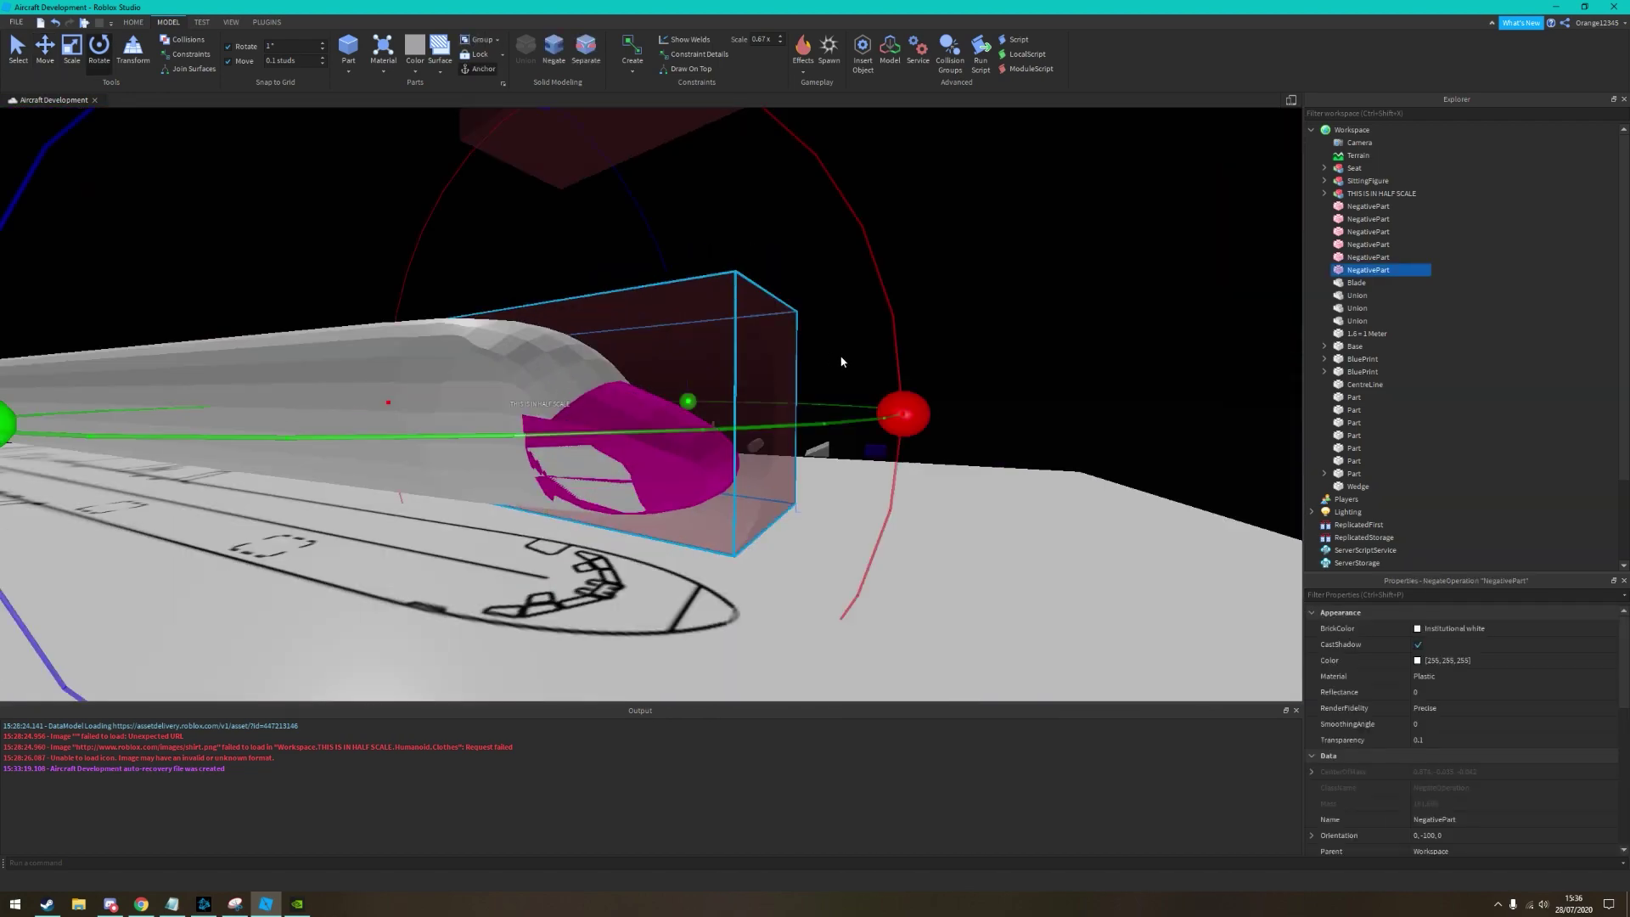
{"action": "key", "text": "ctrl+z"}
{"action": "key", "text": "ctrl+z"}
{"action": "key", "text": "ctrl+z"}
{"action": "key", "text": "ctrl+z"}
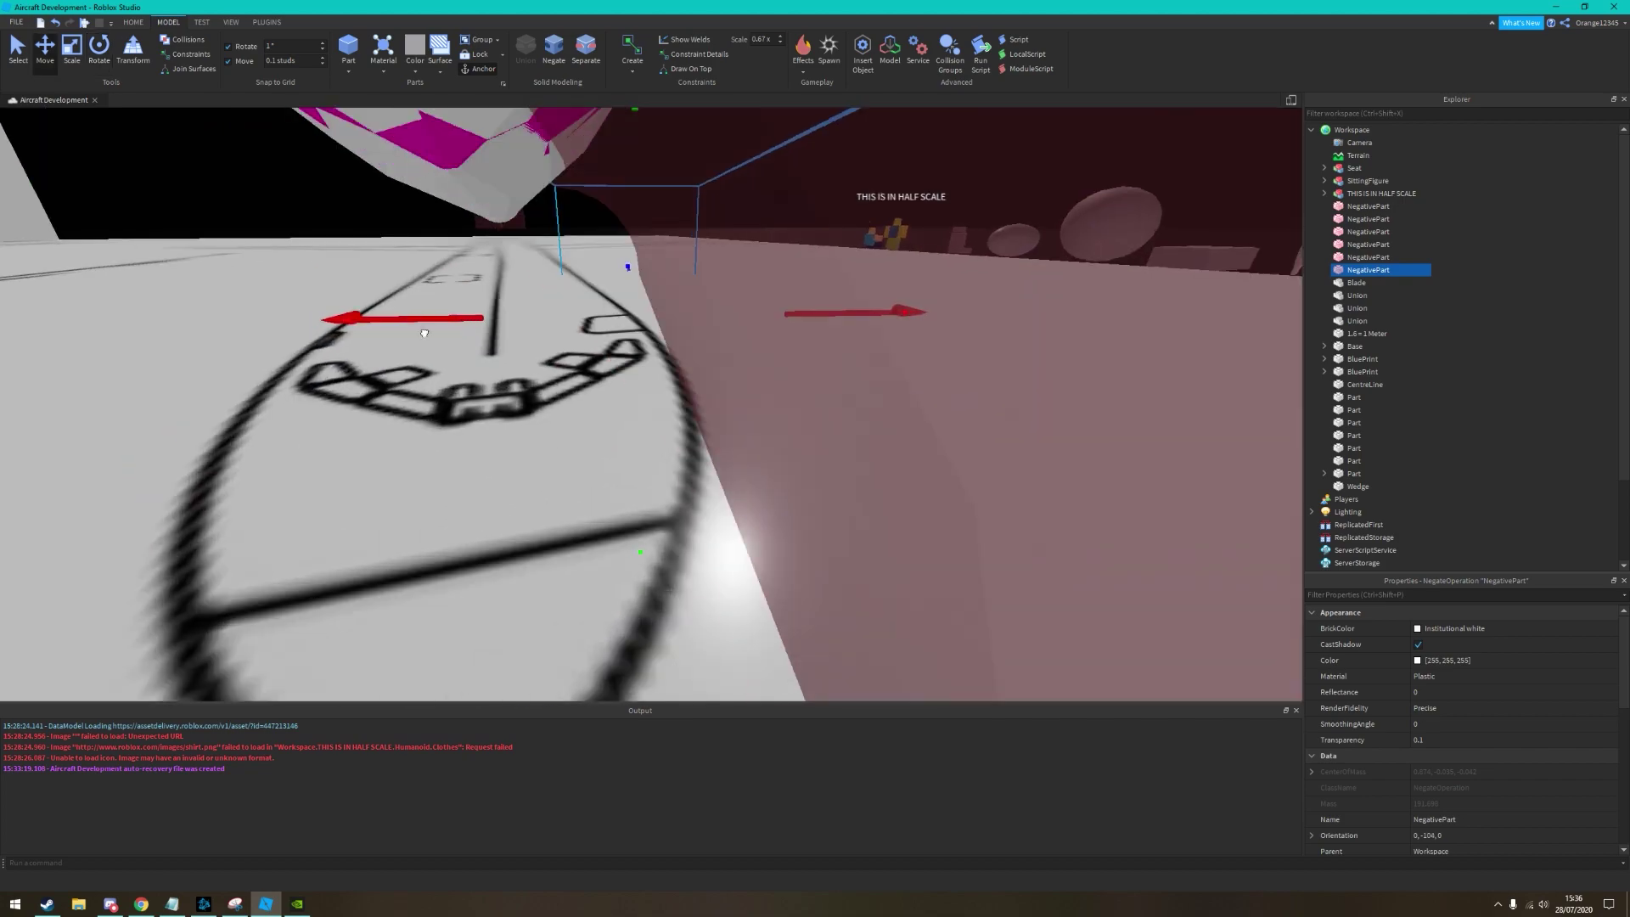
Set the move snap to 0.05 studs and shift the negative block against the lower side of the nose
{"action": "key", "text": "ctrl+z"}
{"action": "key", "text": "ctrl+z"}
{"action": "key", "text": "ctrl+z"}
{"action": "key", "text": "ctrl+z"}
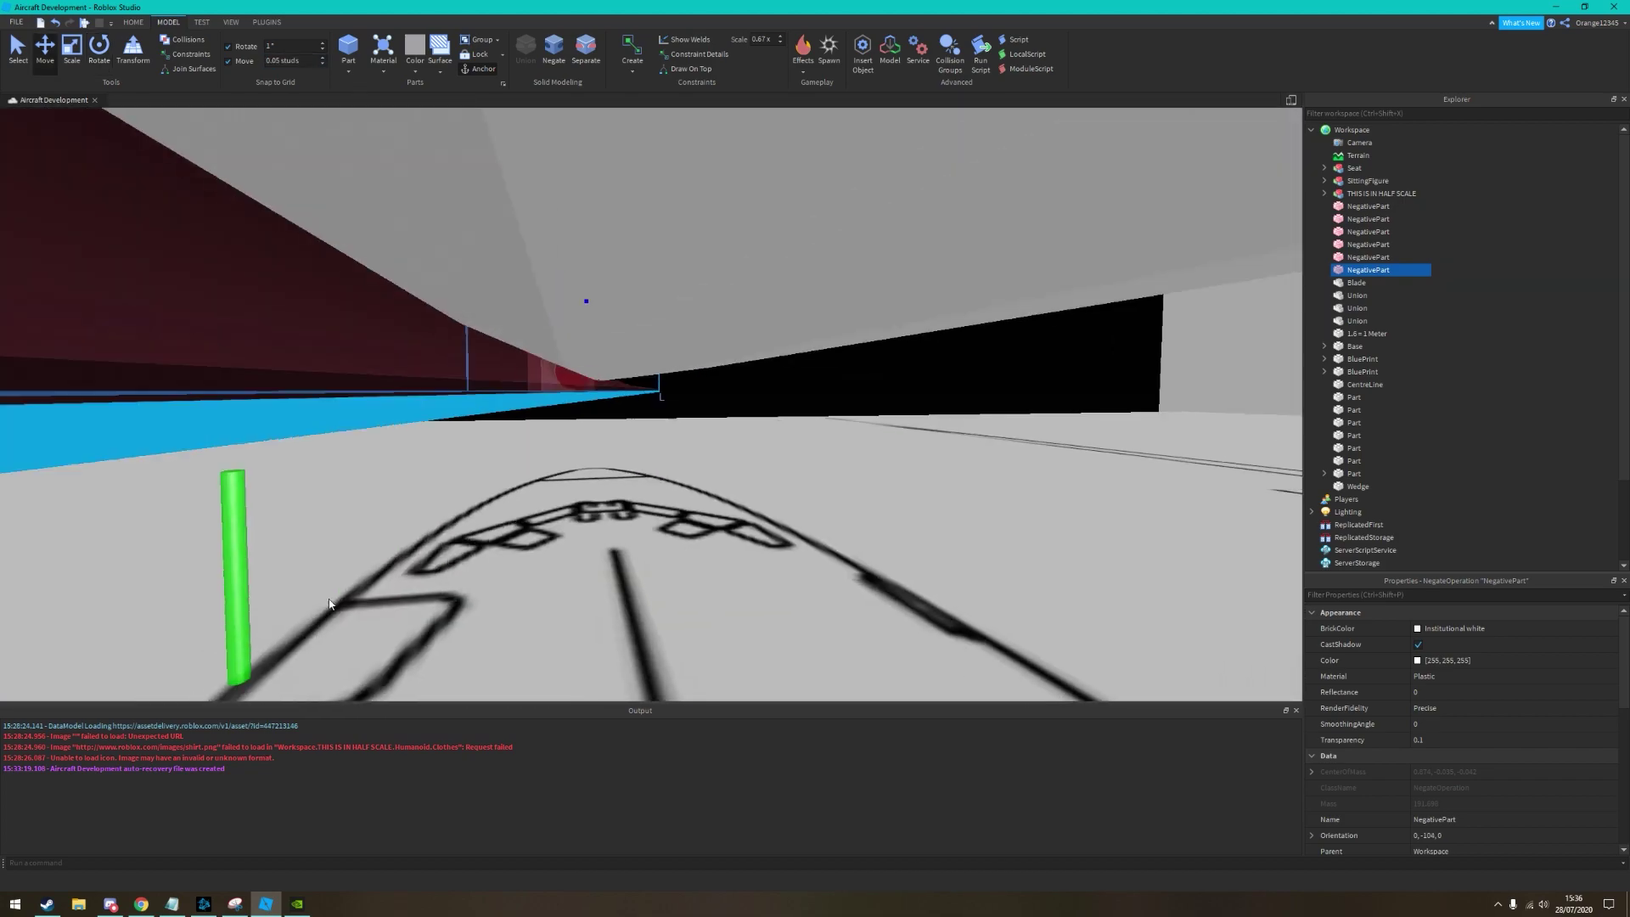
Mirror the cutting block across the centre line and subtract the negated pair from the nose
{"action": "key", "text": "ctrl+z"}
{"action": "key", "text": "ctrl+z"}
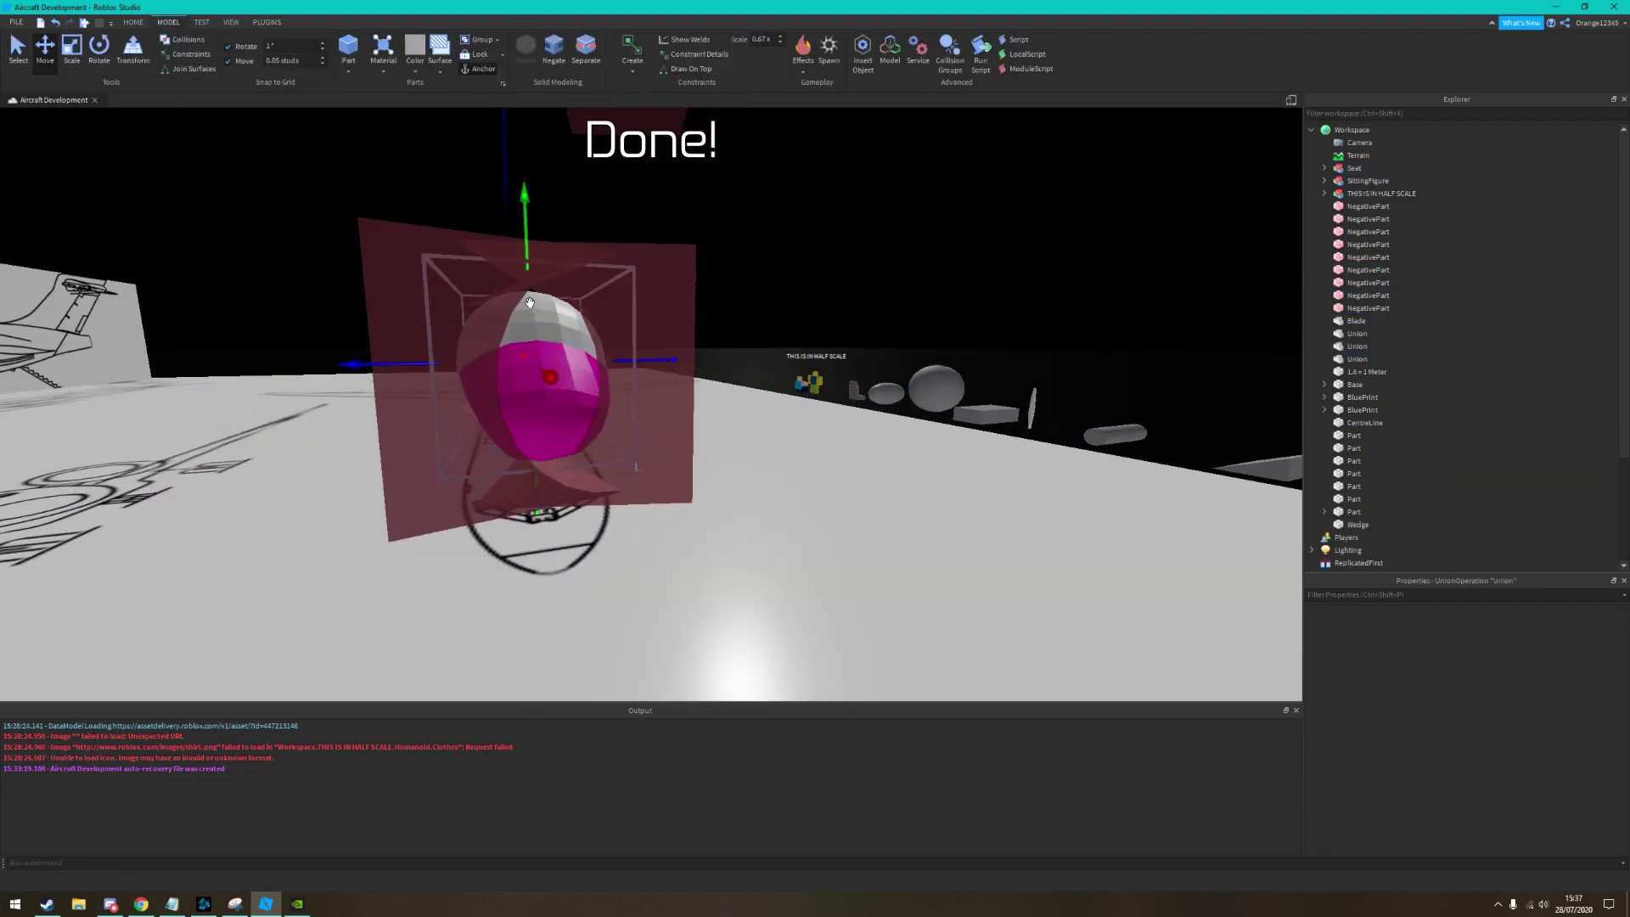
{"action": "key", "text": "ctrl+z"}
{"action": "key", "text": "ctrl+z"}
{"action": "key", "text": "ctrl+z"}
{"action": "key", "text": "ctrl+z"}
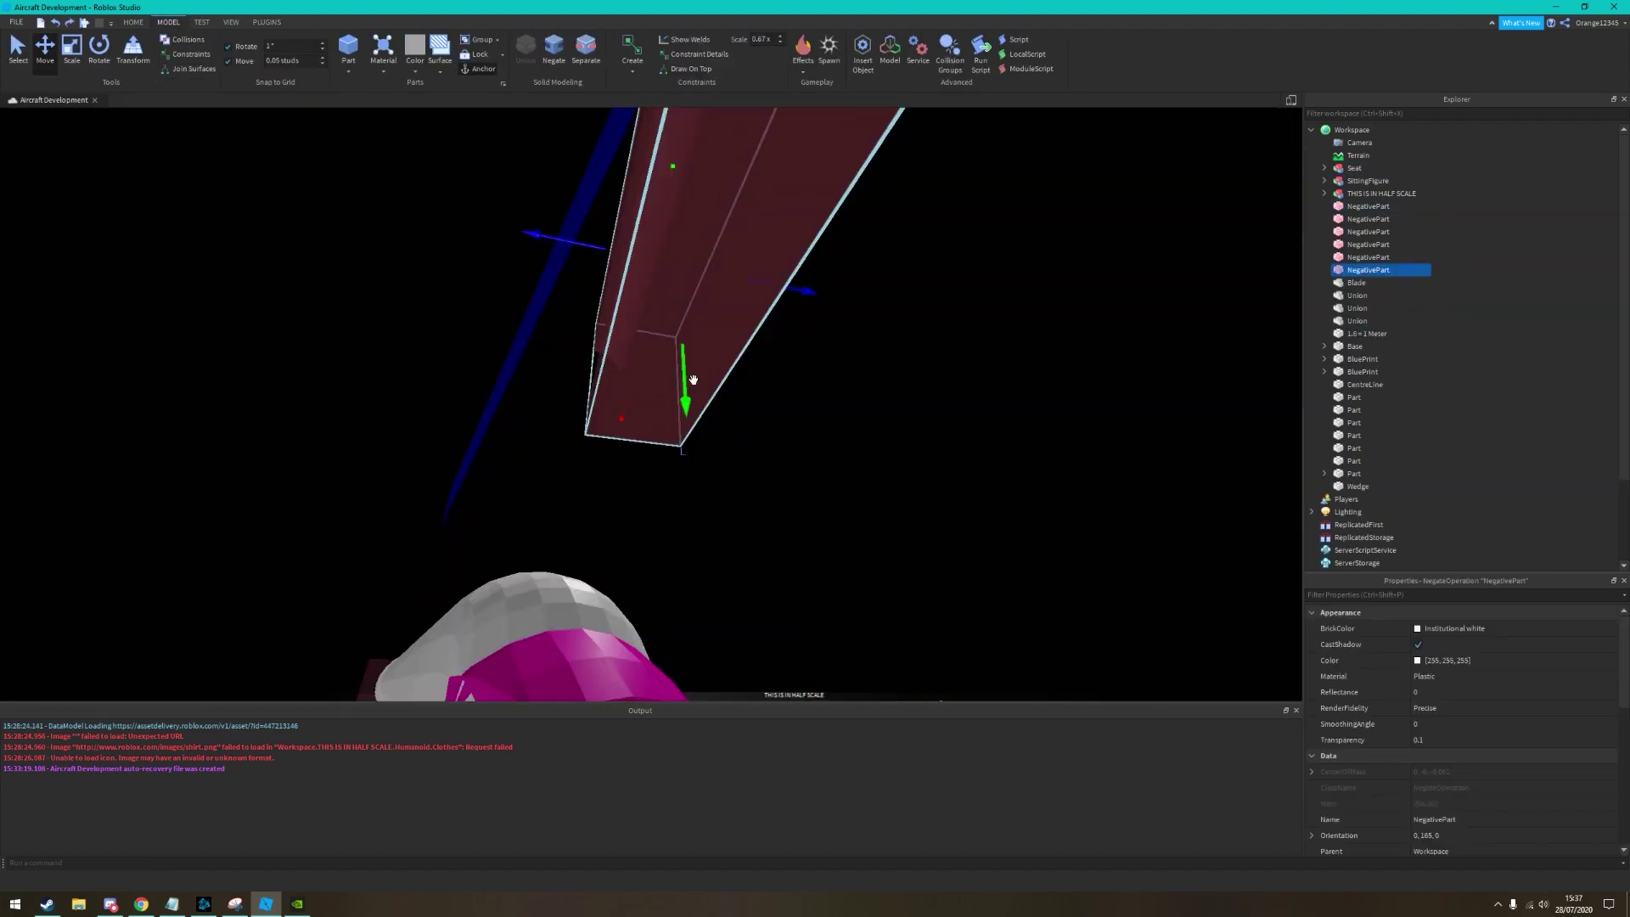
Rotate the next negative block and place it against the pink tip of the nose
{"action": "key", "text": "ctrl+z"}
{"action": "key", "text": "ctrl+z"}
{"action": "key", "text": "ctrl+z"}
{"action": "key", "text": "ctrl+z"}
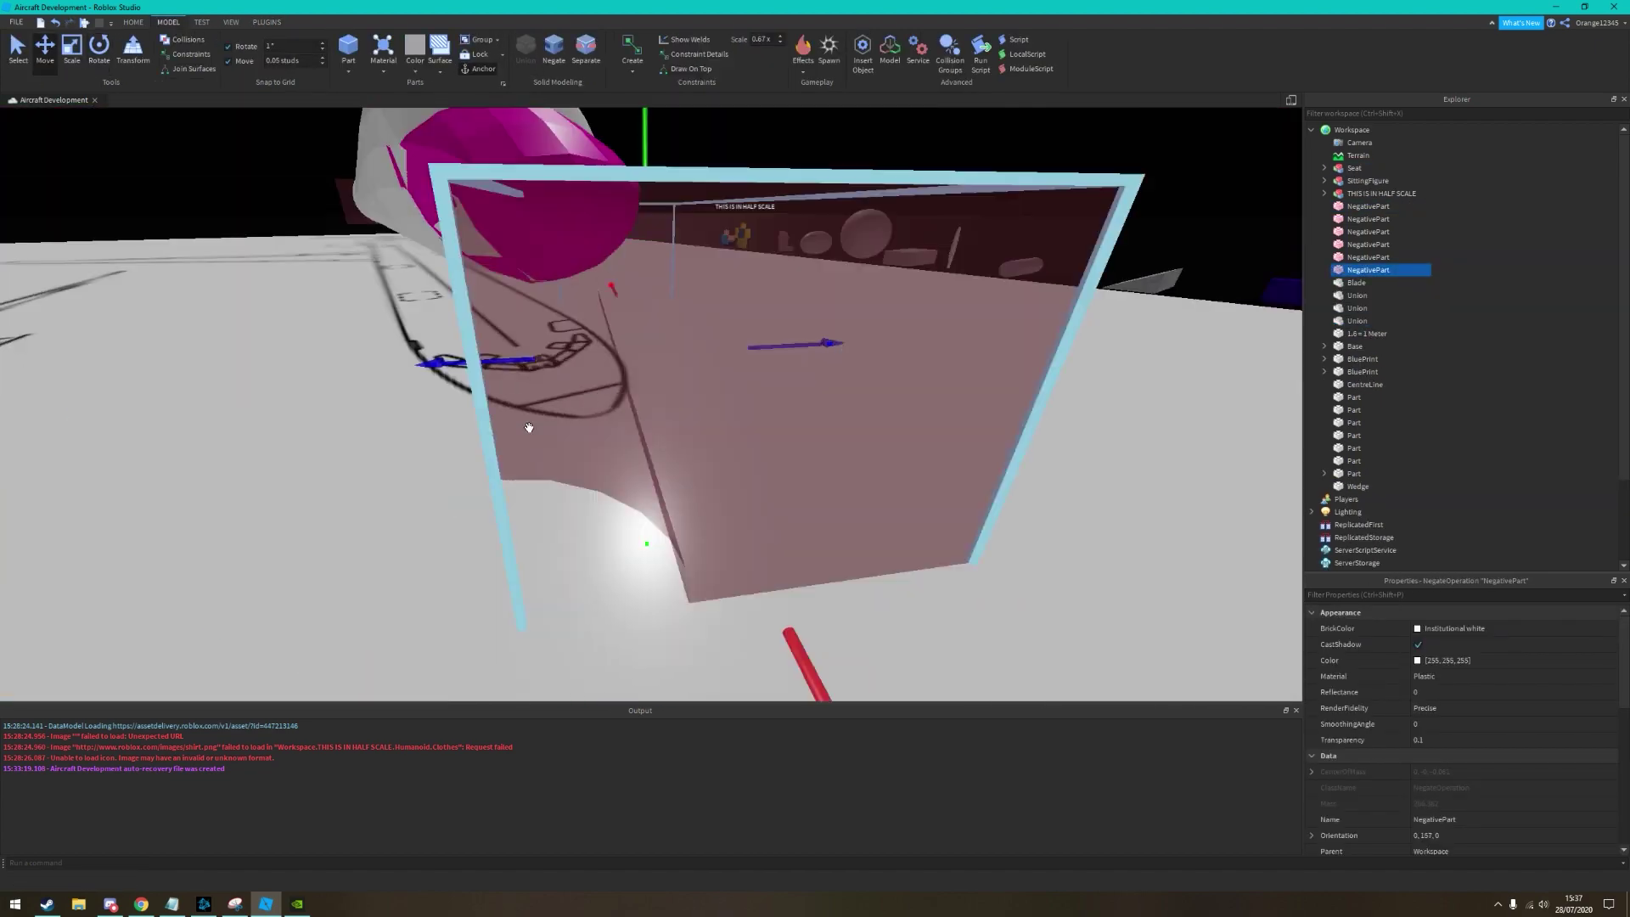
{"action": "scroll", "coordinate": [680, 183], "scroll_direction": "down", "scroll_amount": 5}
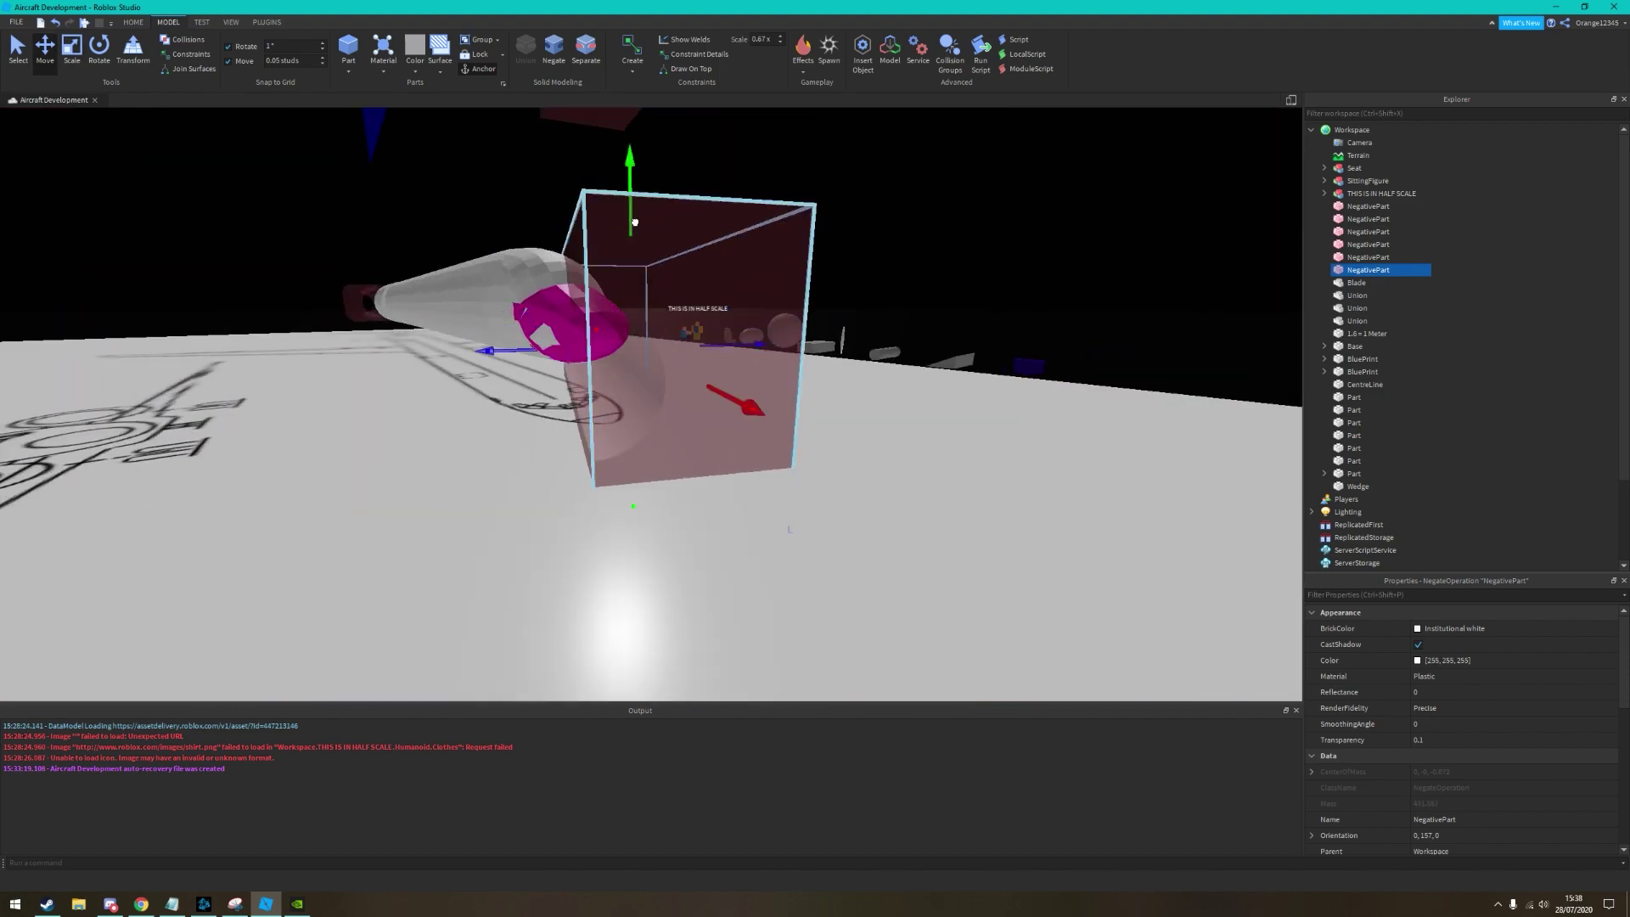
{"action": "scroll", "coordinate": [634, 222], "scroll_direction": "up", "scroll_amount": 5}
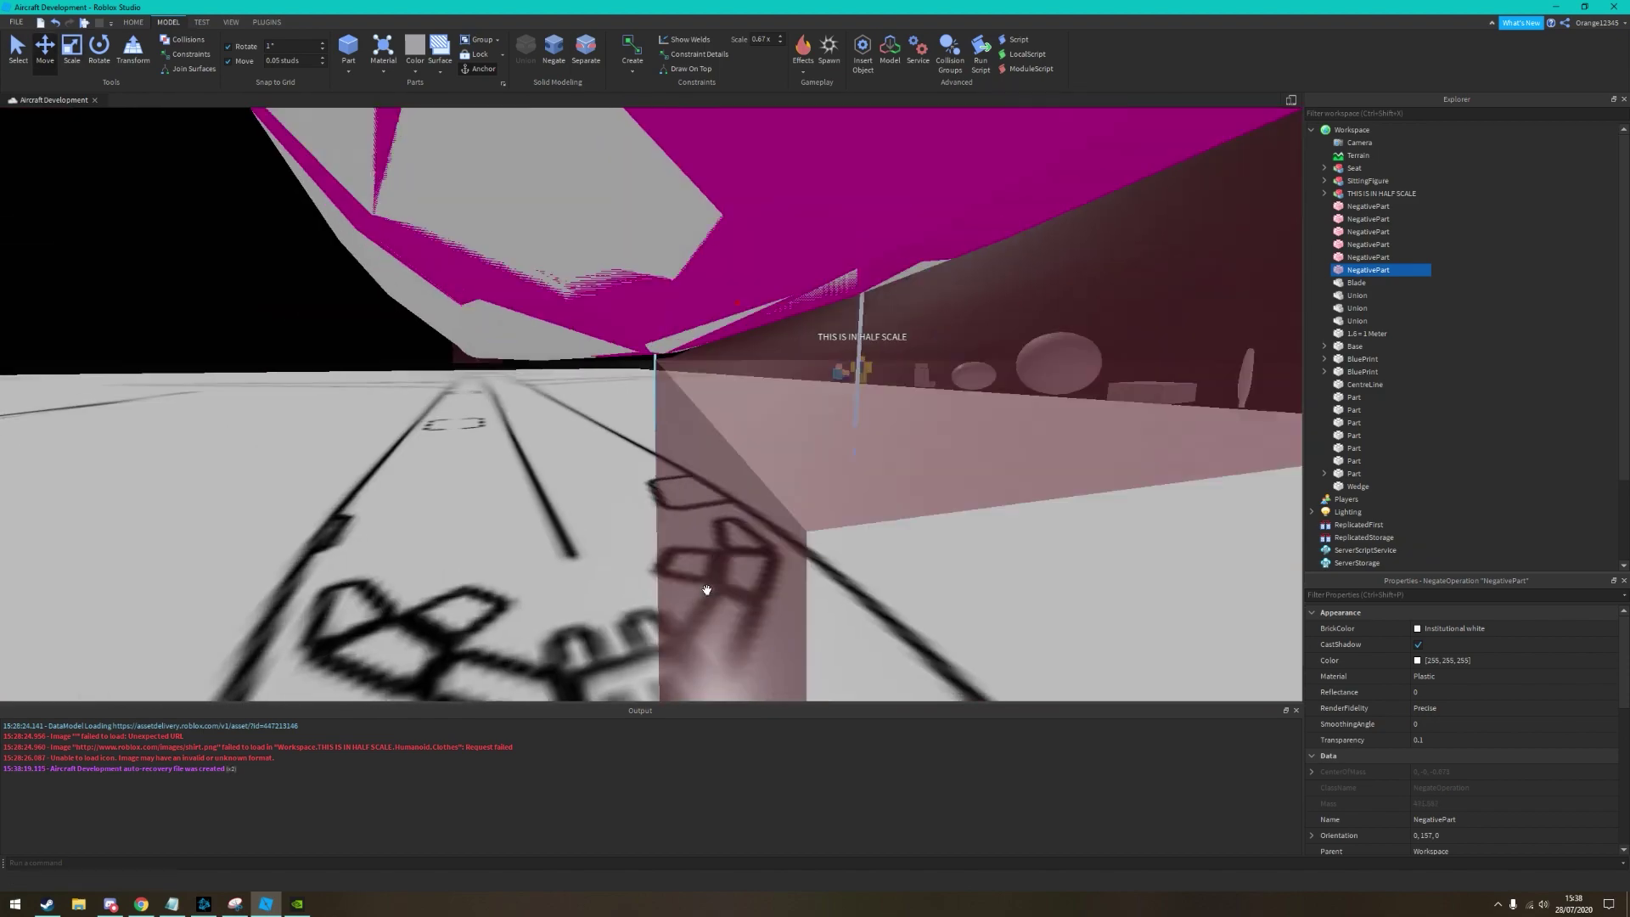
Mirror the restored solid block across the CentreLine part and cut the pink nose union with the negated pair
{"action": "scroll", "coordinate": [707, 589], "scroll_direction": "down", "scroll_amount": 5}
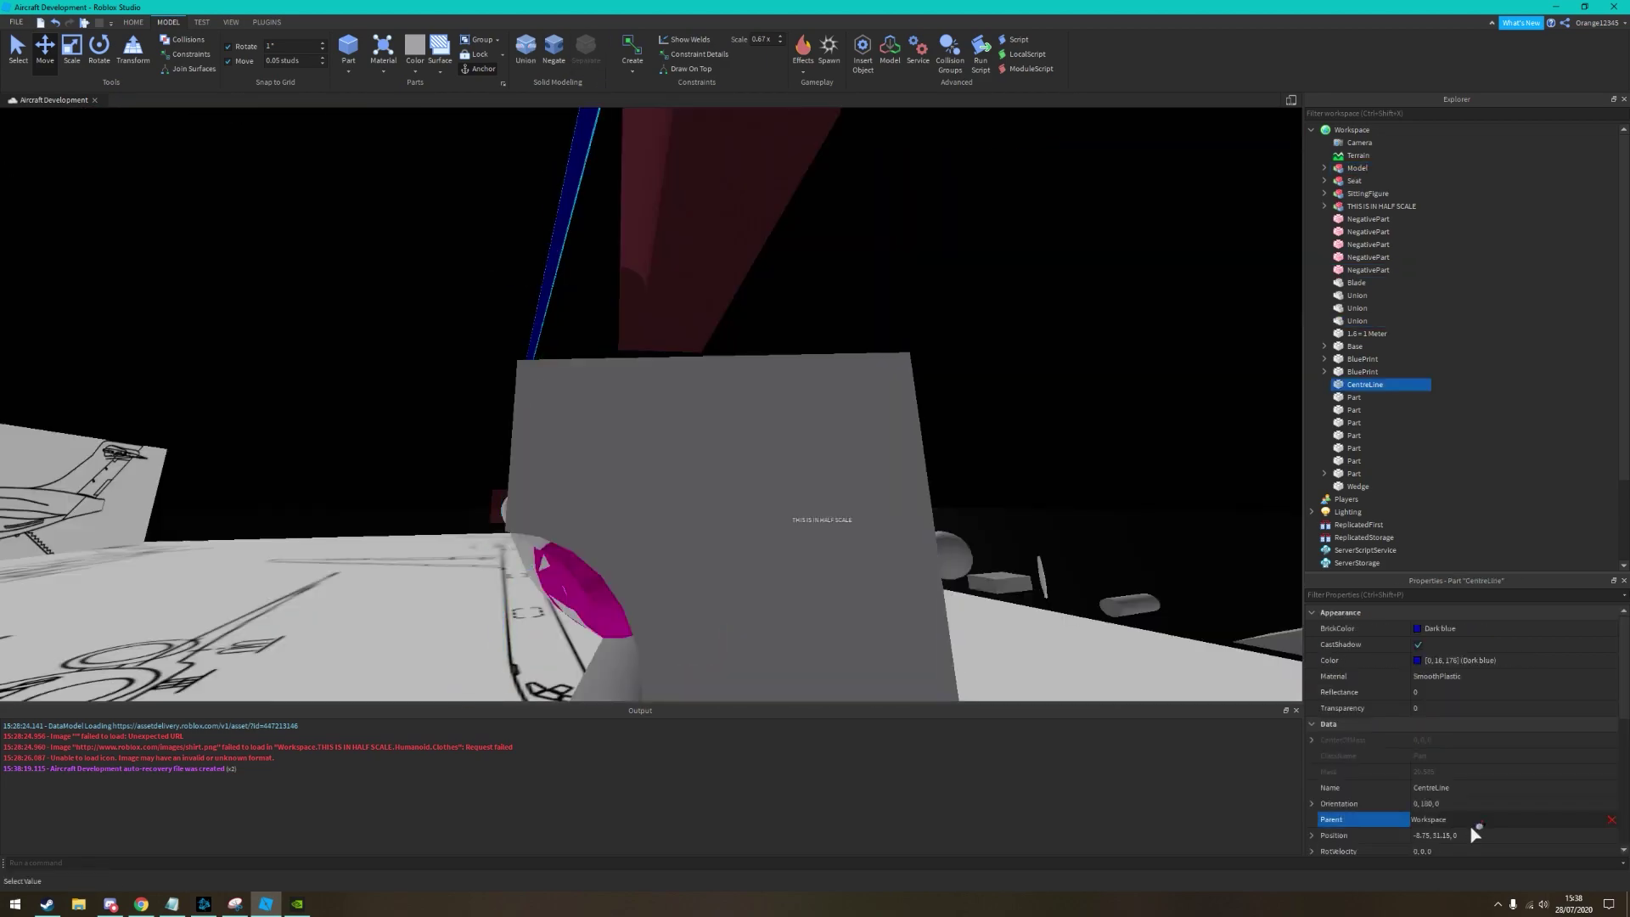
{"action": "scroll", "coordinate": [468, 541], "scroll_direction": "up", "scroll_amount": 3}
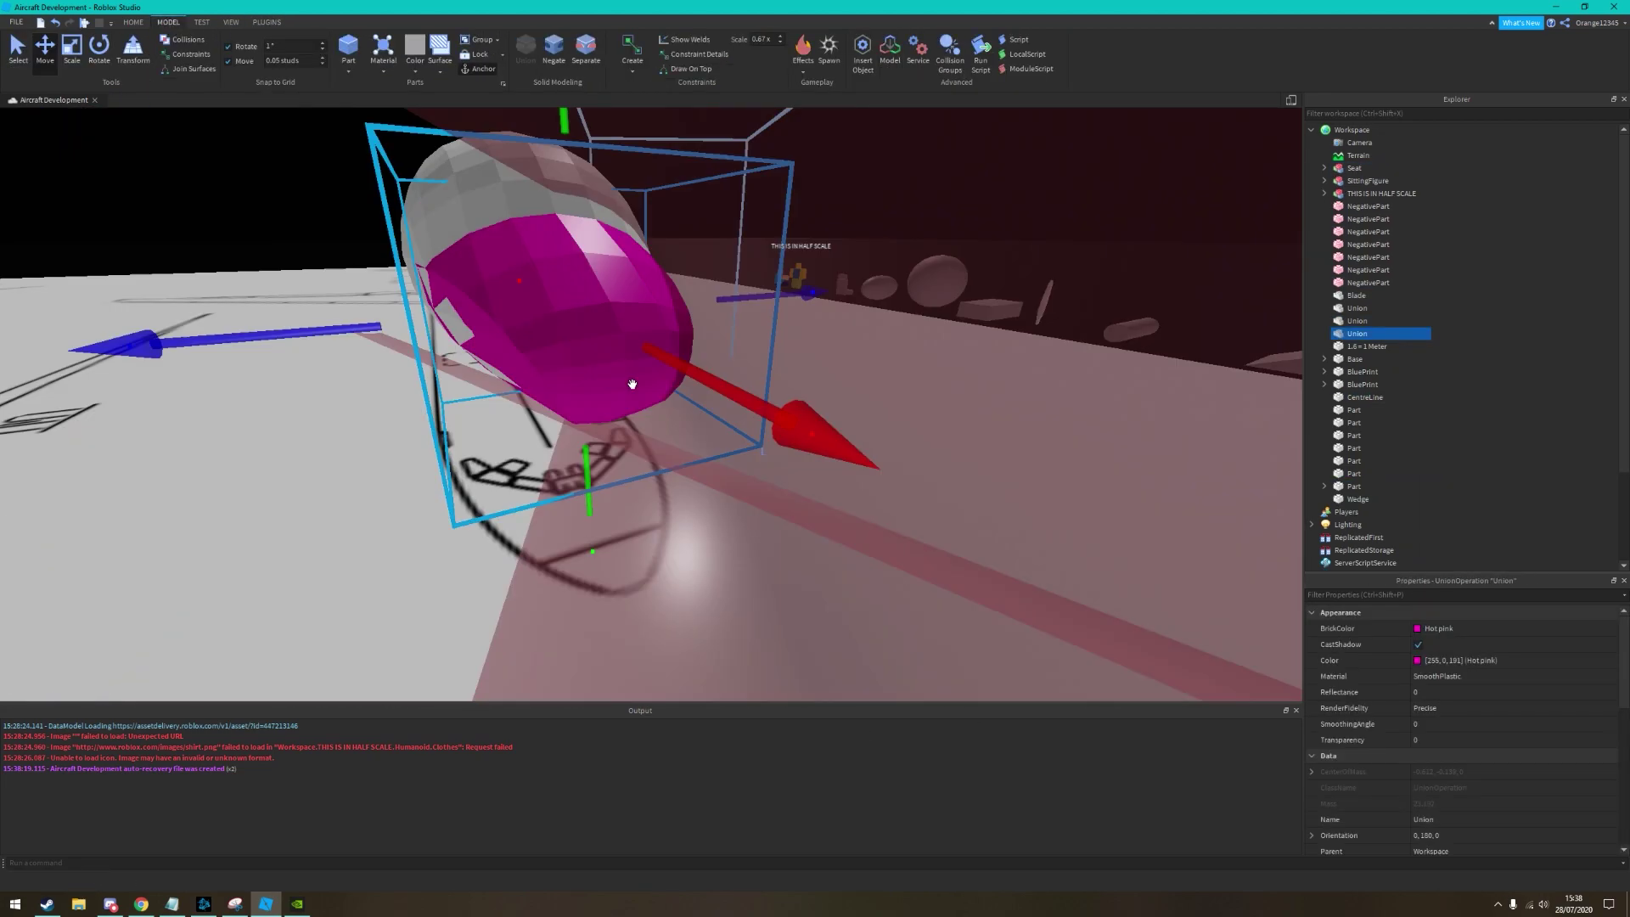
{"action": "scroll", "coordinate": [582, 507], "scroll_direction": "down", "scroll_amount": 5}
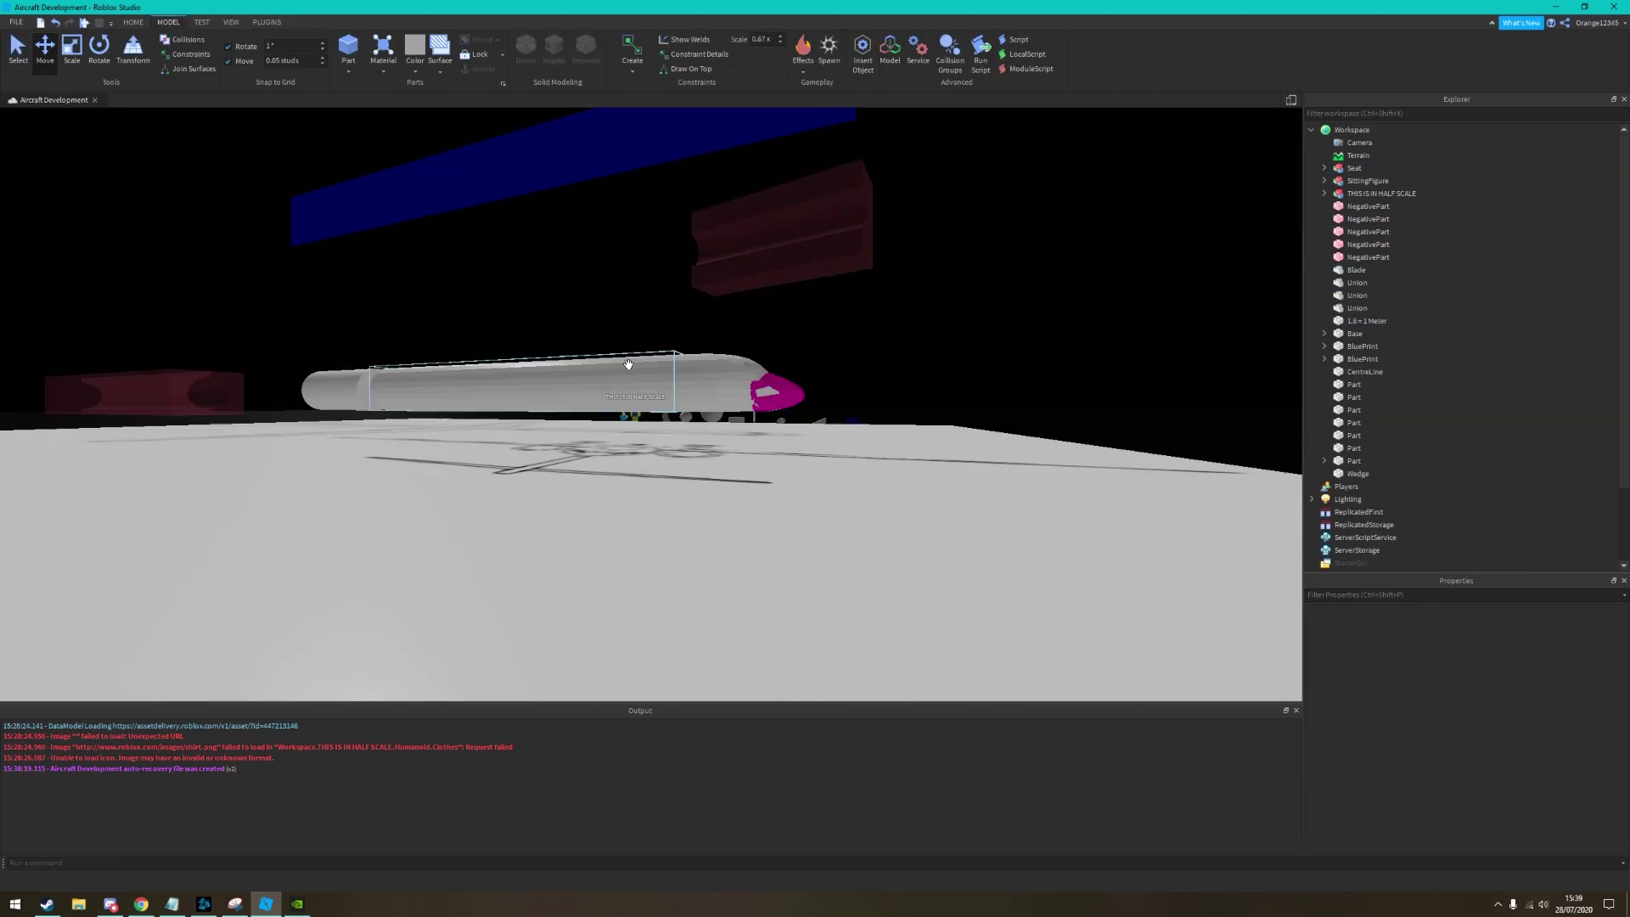
Turn another negative block to a steeper angle and place it beside the front of the pink nose
{"action": "scroll", "coordinate": [656, 604], "scroll_direction": "up", "scroll_amount": 5}
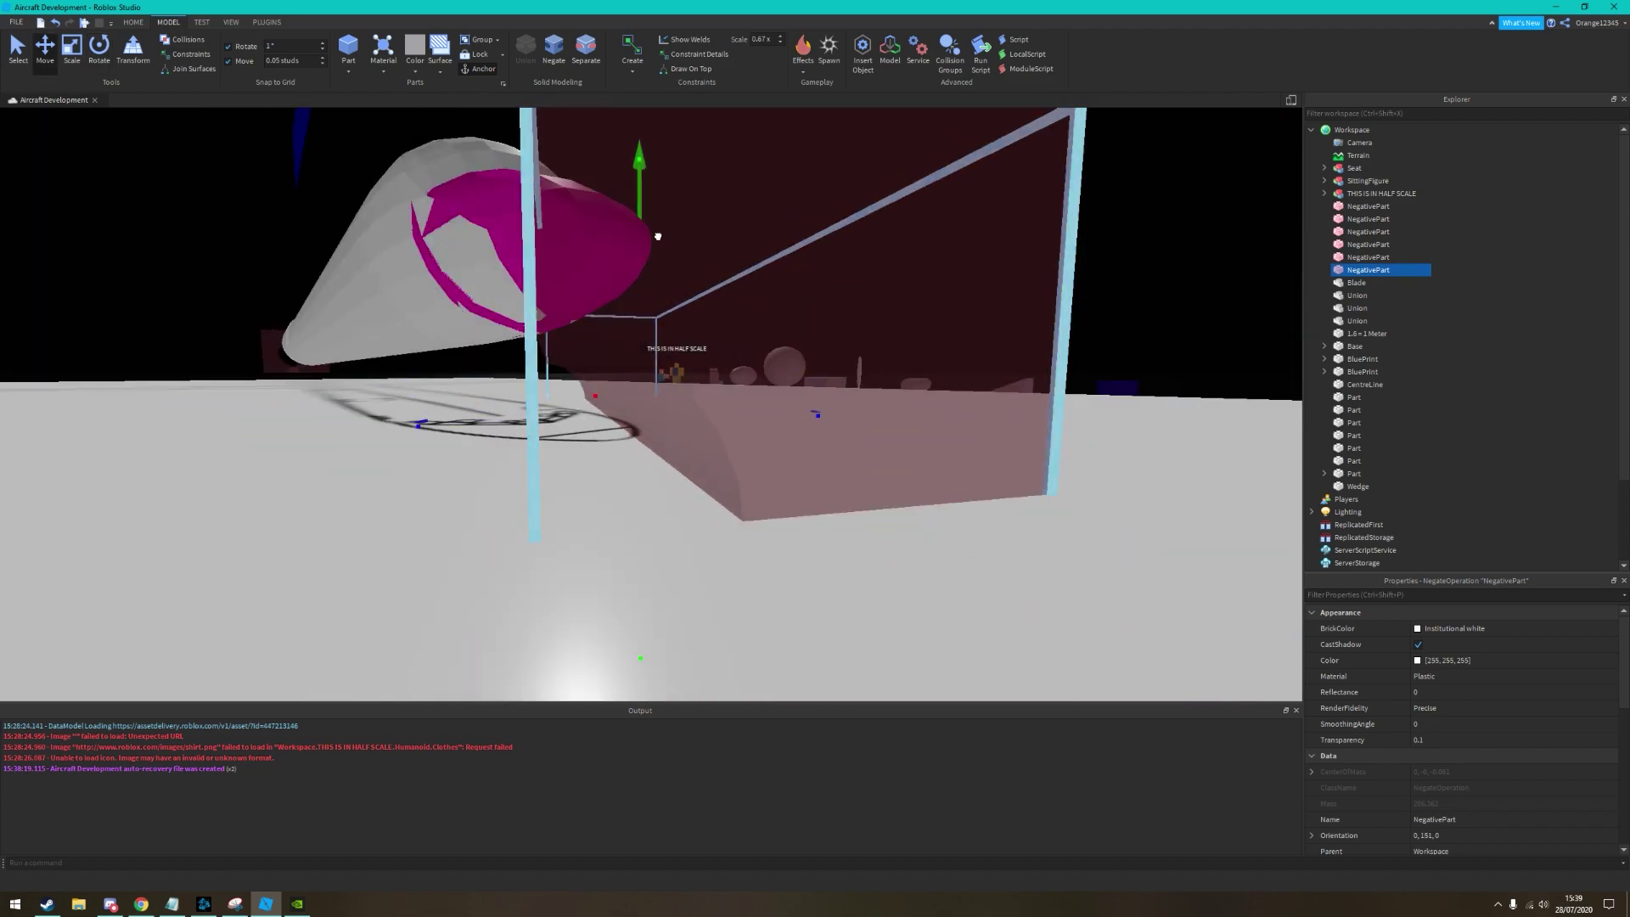
{"action": "right_click_drag", "start_coordinate": [818, 411], "coordinate": [642, 354]}
{"action": "right_click_drag", "start_coordinate": [763, 446], "coordinate": [575, 246]}
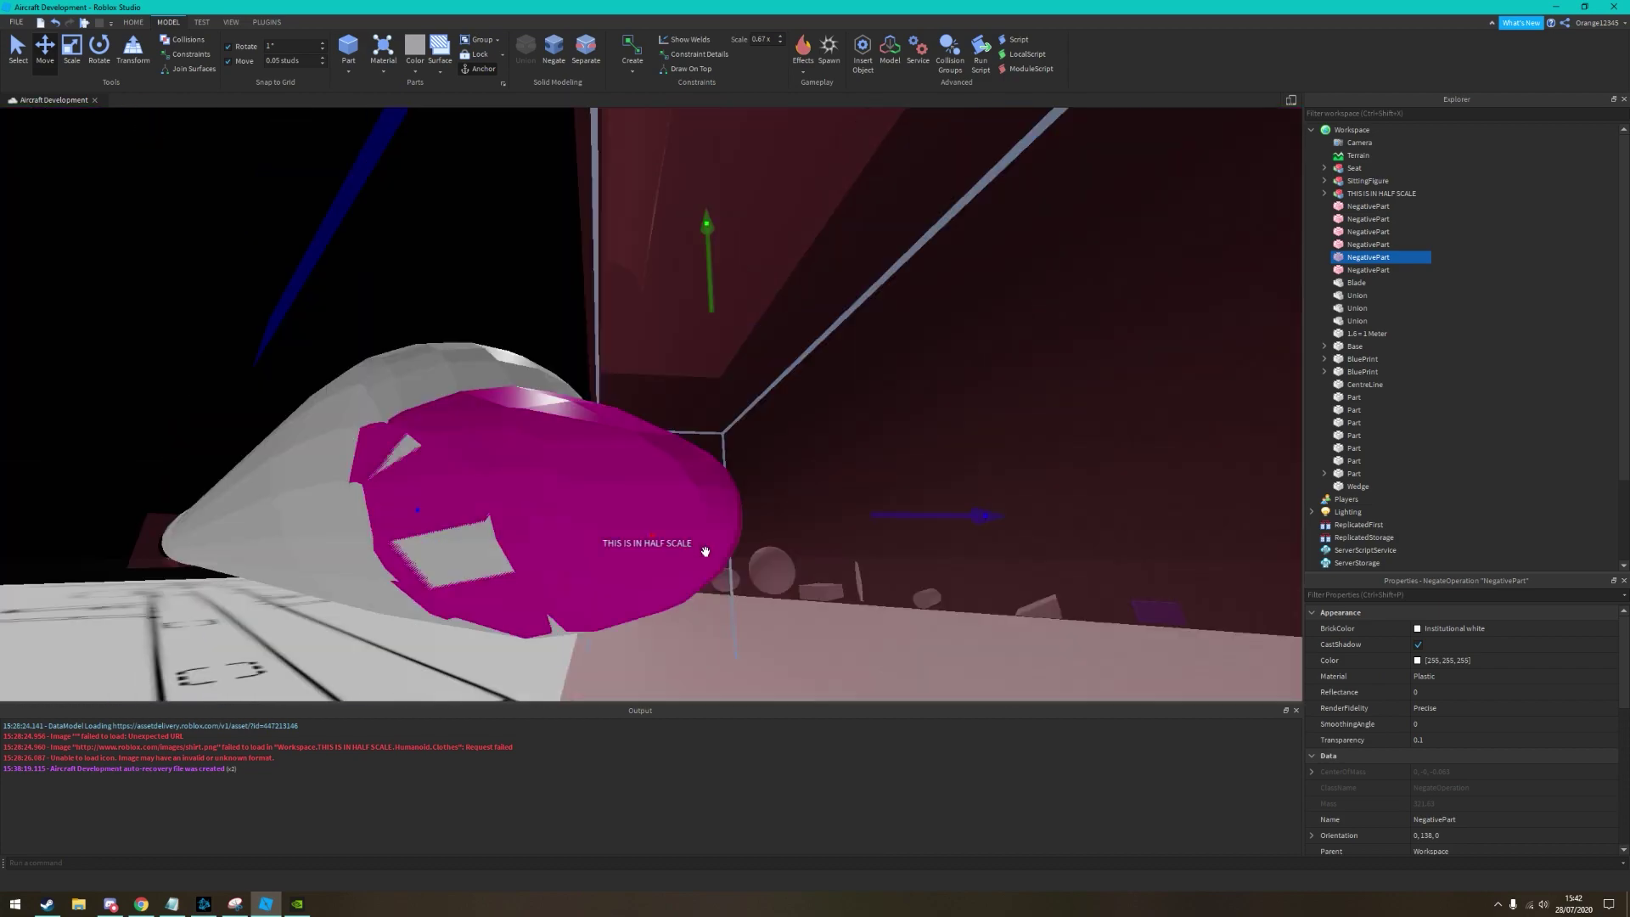
{"action": "left_click", "coordinate": [742, 684]}
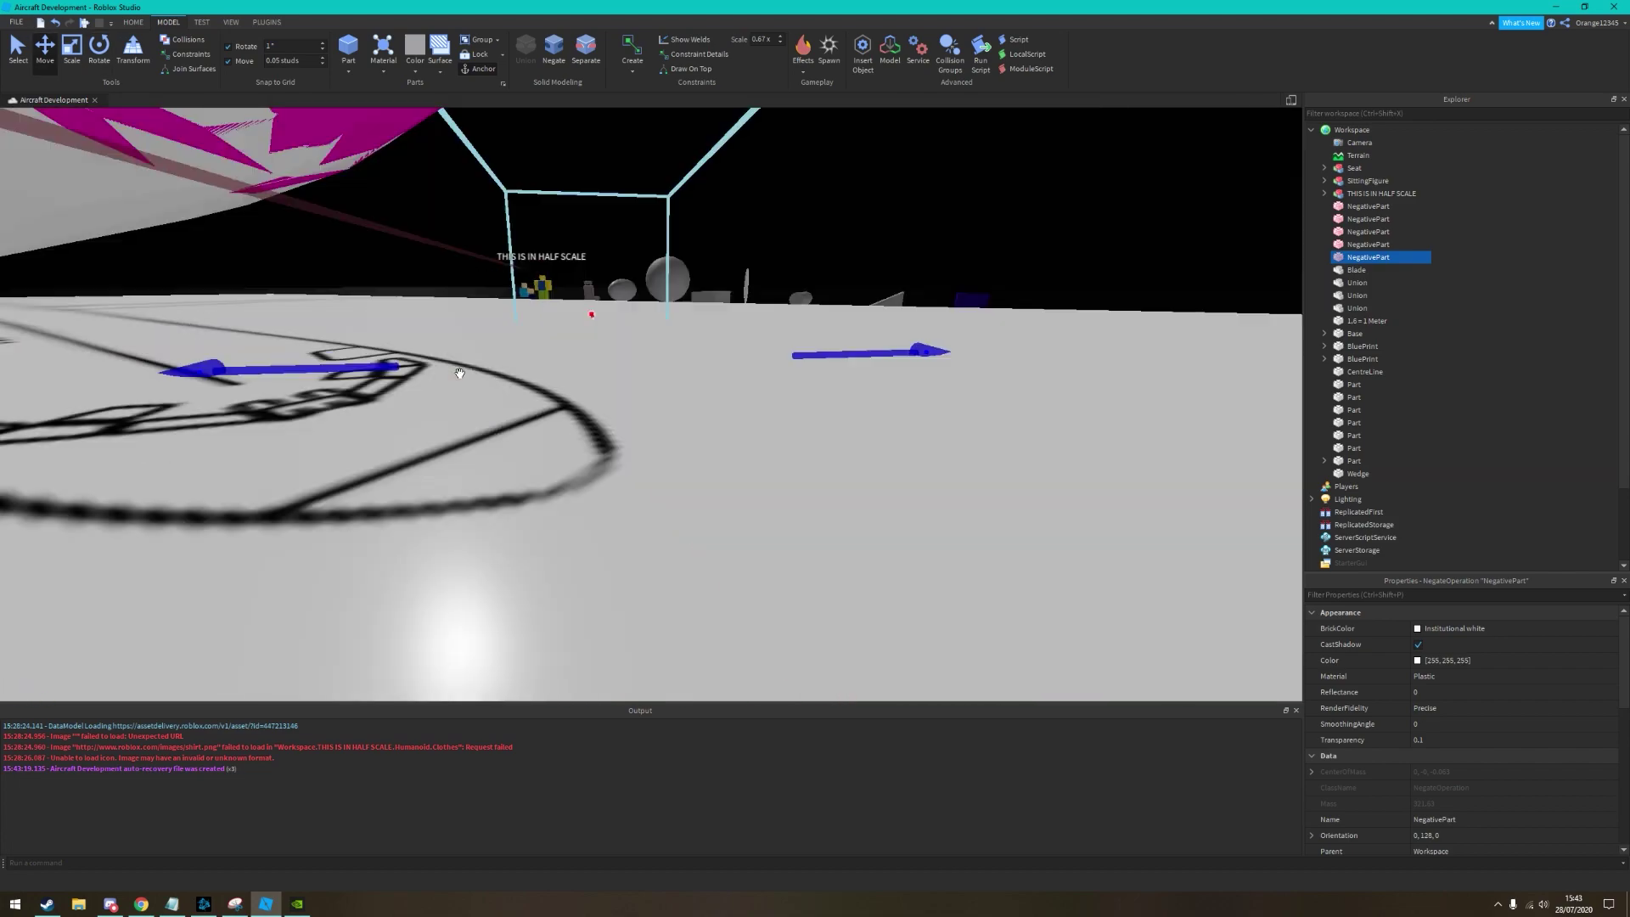
Align the negative block with the nose tip's side and mirror its solid version across the CentreLine with Model mirror
{"action": "key", "text": "w"}
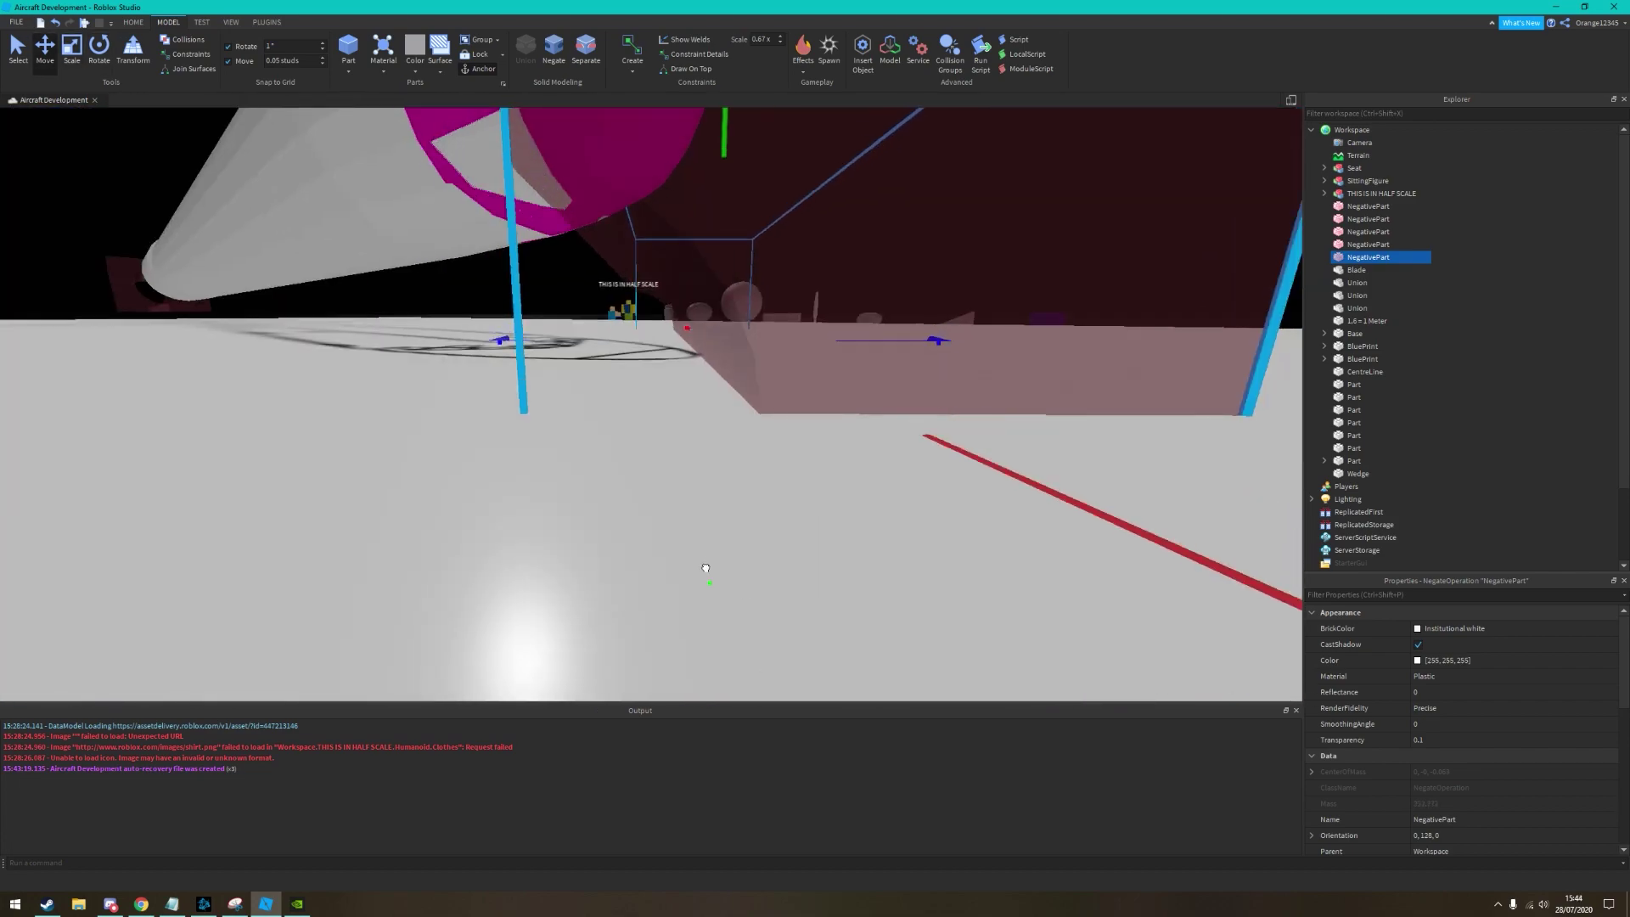
{"action": "right_click_drag", "start_coordinate": [706, 568], "coordinate": [707, 577]}
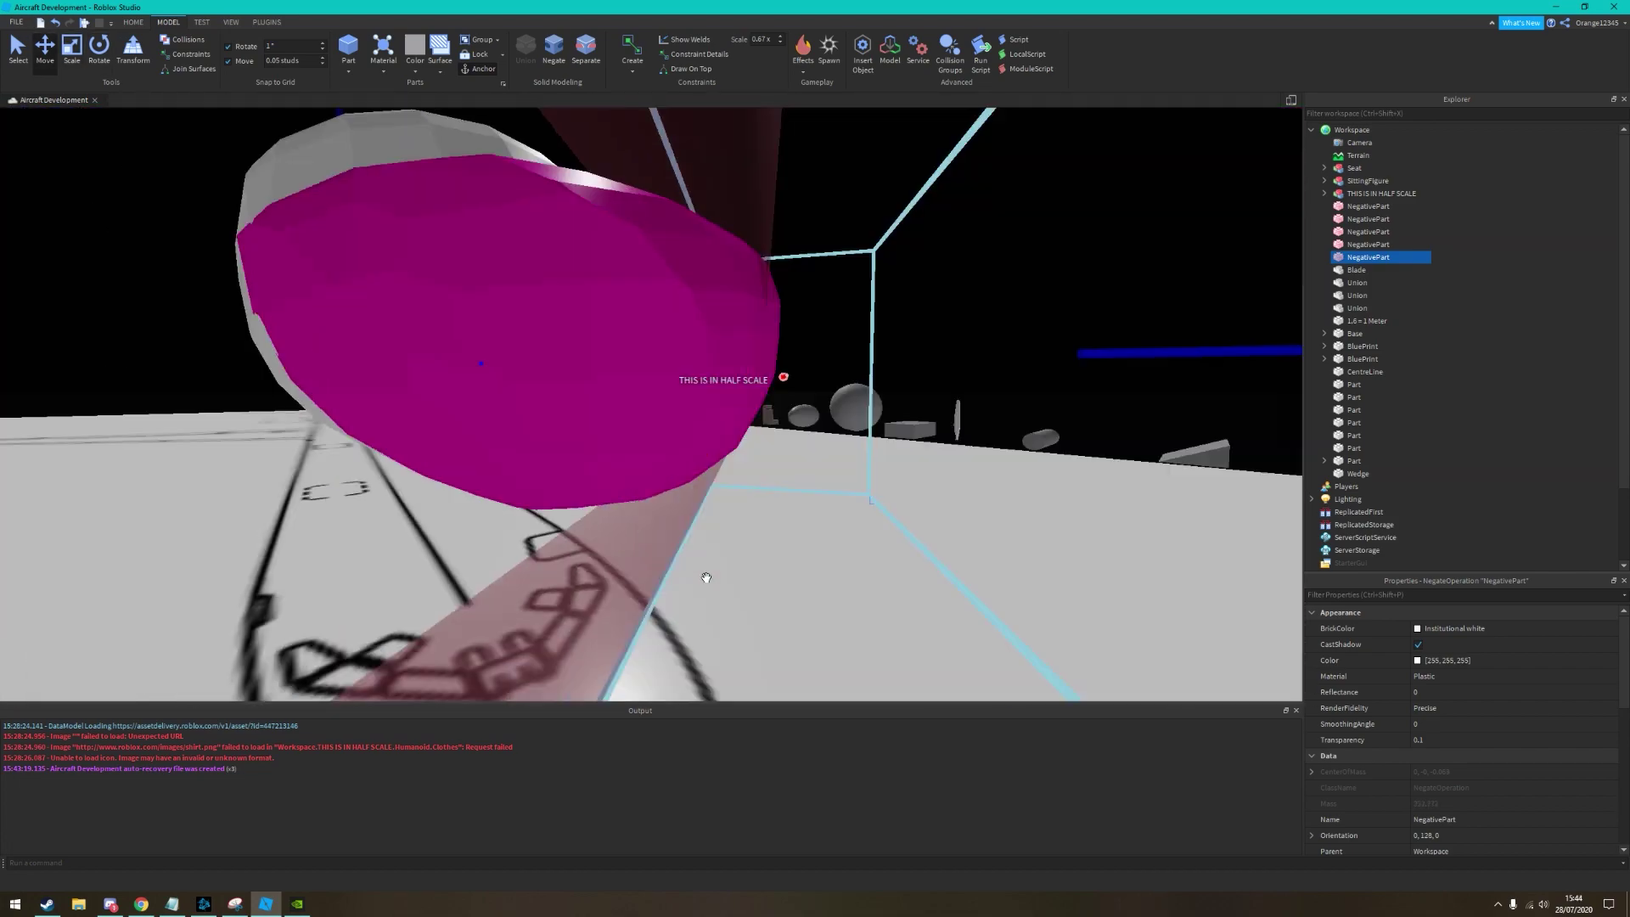
{"action": "key", "text": "f"}
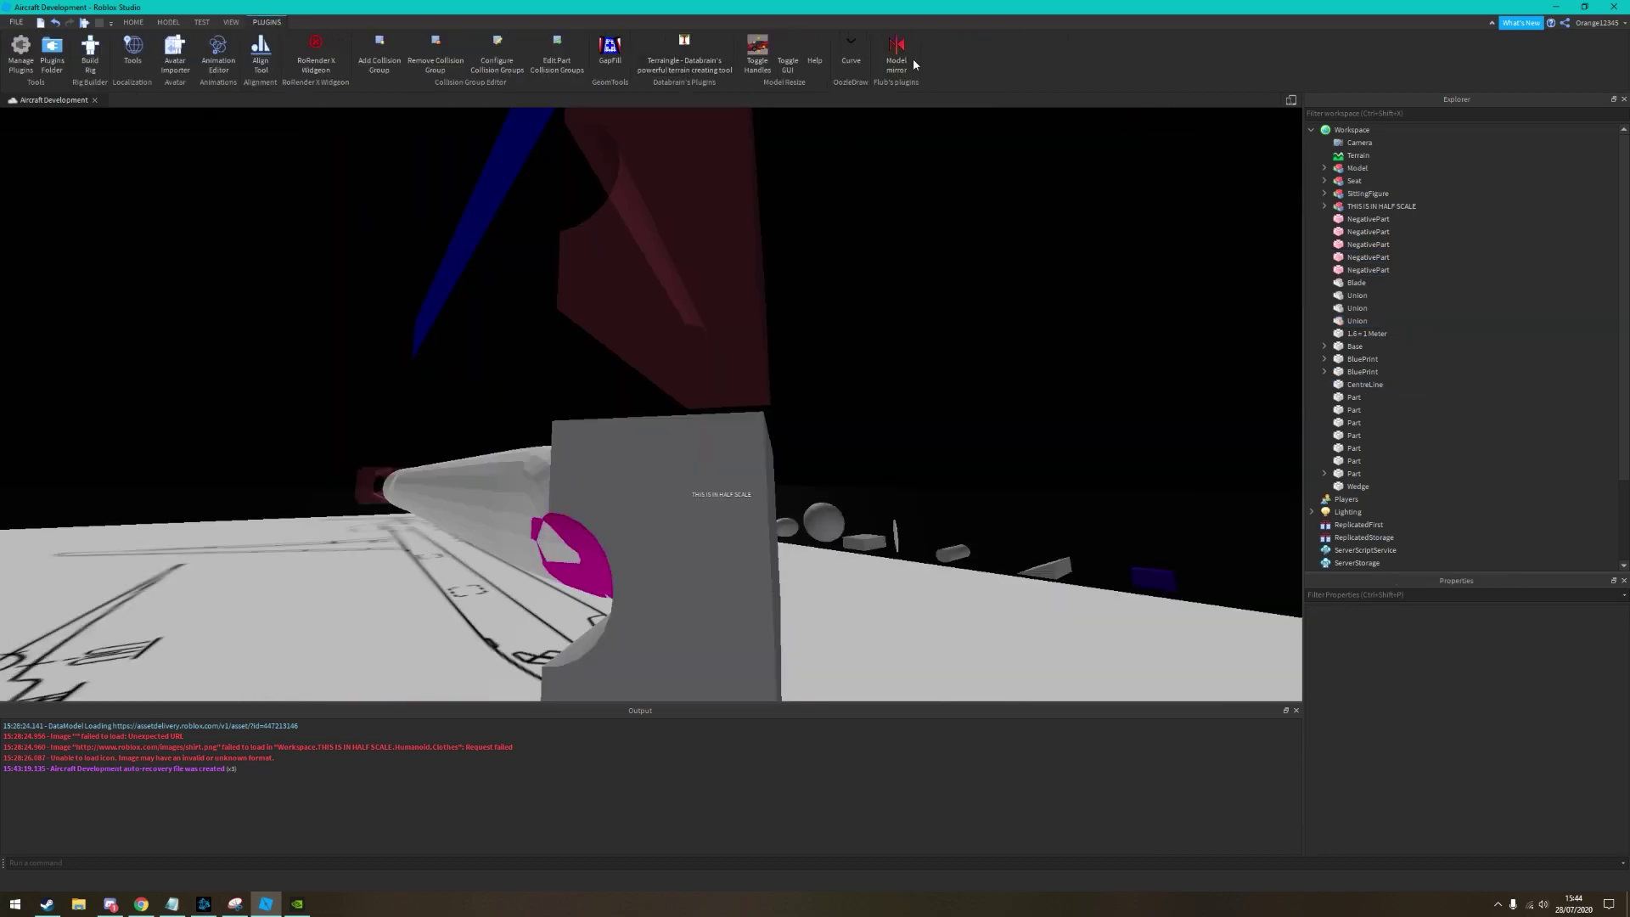
{"action": "left_click", "coordinate": [640, 673]}
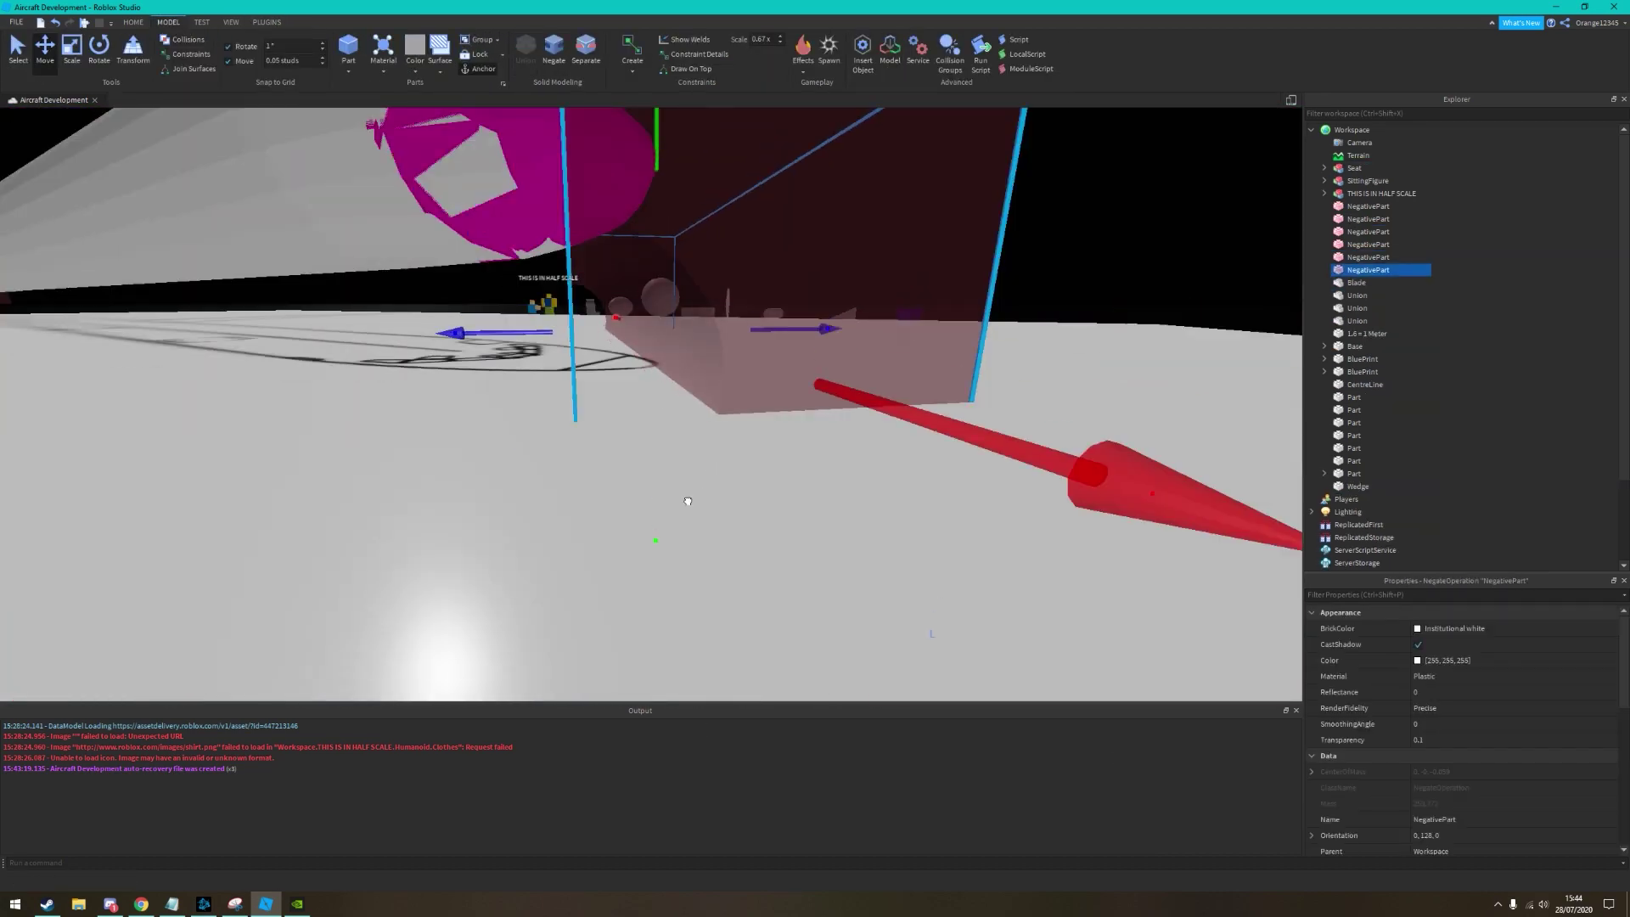
Turn the selected negative block around the vertical axis and fit its concave face against the front side of the pink nose
{"action": "right_click_drag", "start_coordinate": [684, 501], "coordinate": [655, 465]}
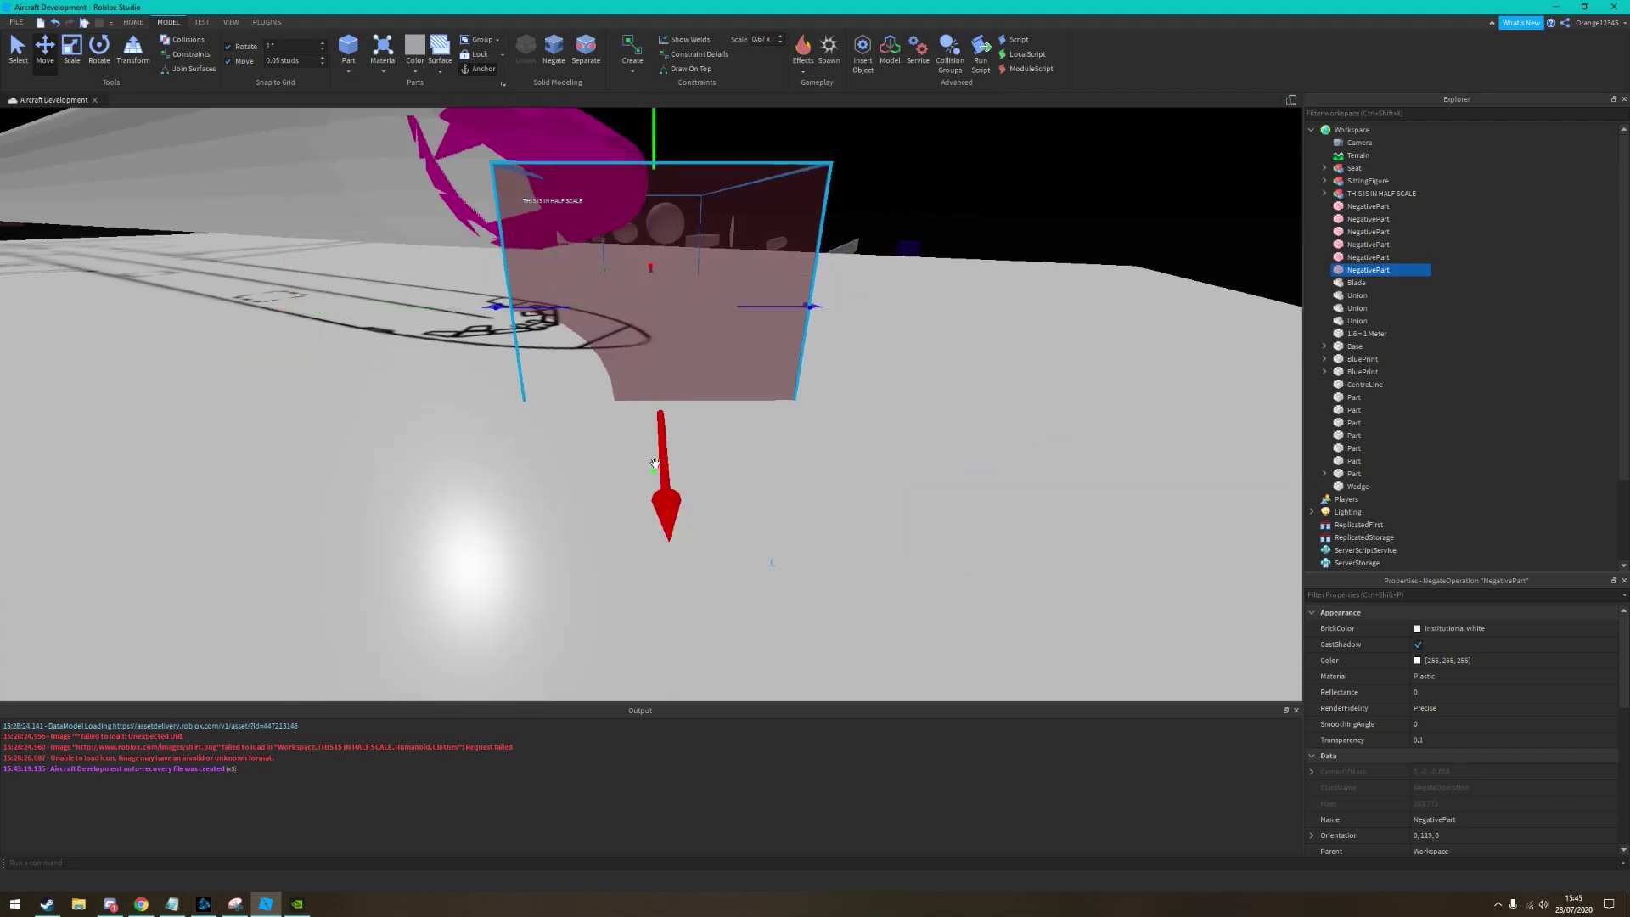
{"action": "right_click_drag", "start_coordinate": [647, 239], "coordinate": [692, 236]}
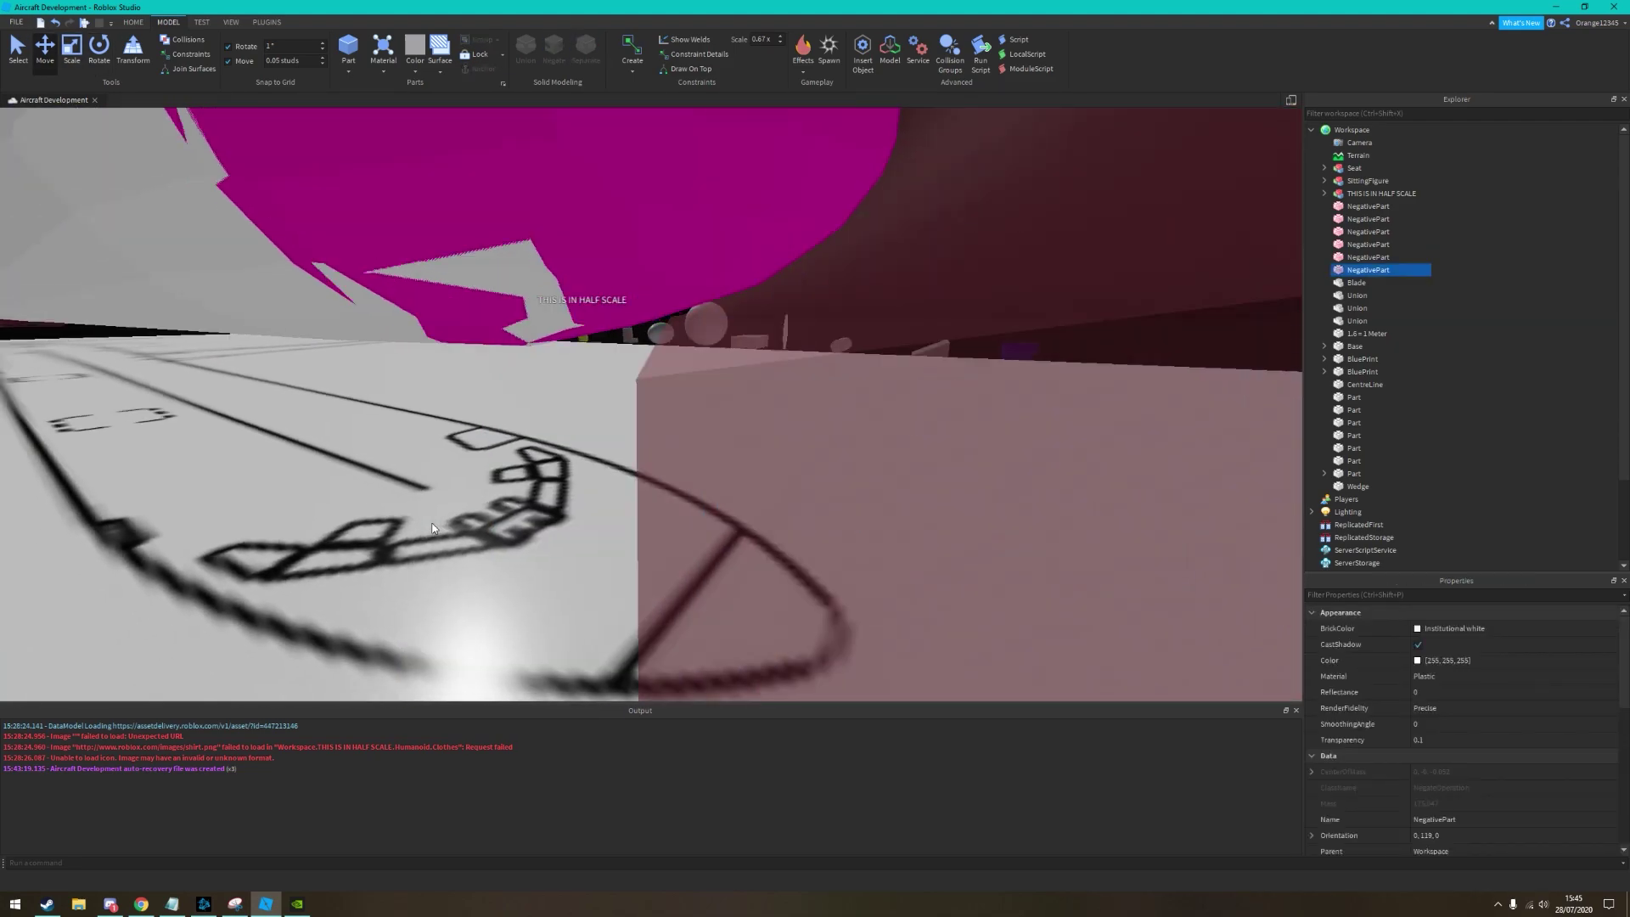
{"action": "right_click_drag", "start_coordinate": [432, 528], "coordinate": [679, 227]}
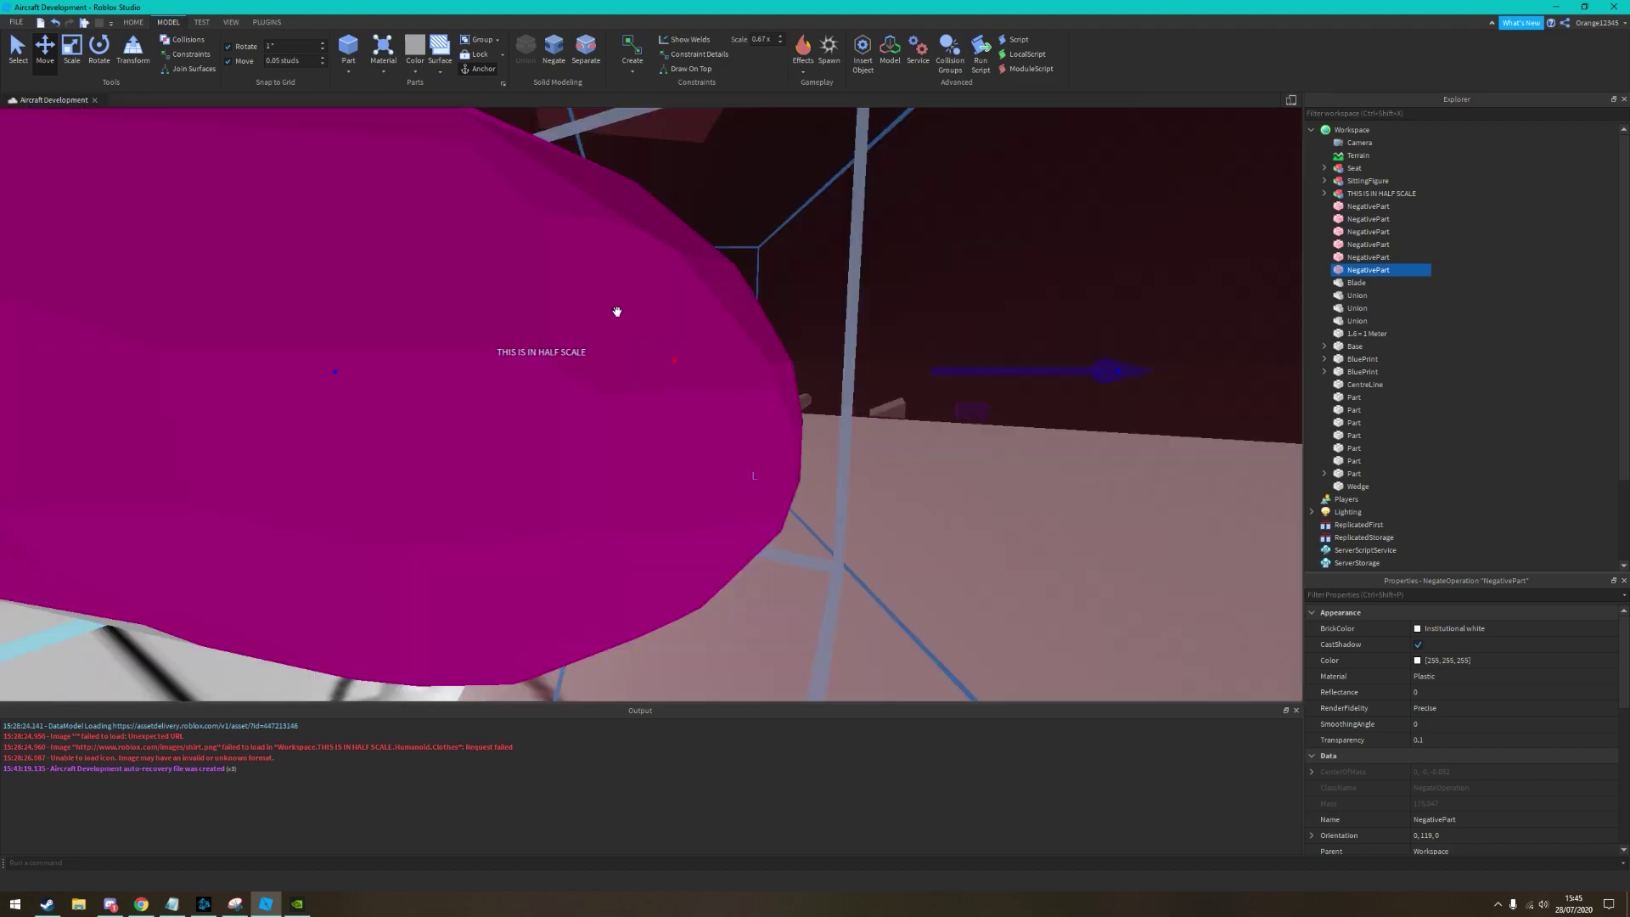
{"action": "right_click_drag", "start_coordinate": [617, 312], "coordinate": [732, 164]}
{"action": "right_click_drag", "start_coordinate": [571, 273], "coordinate": [545, 362]}
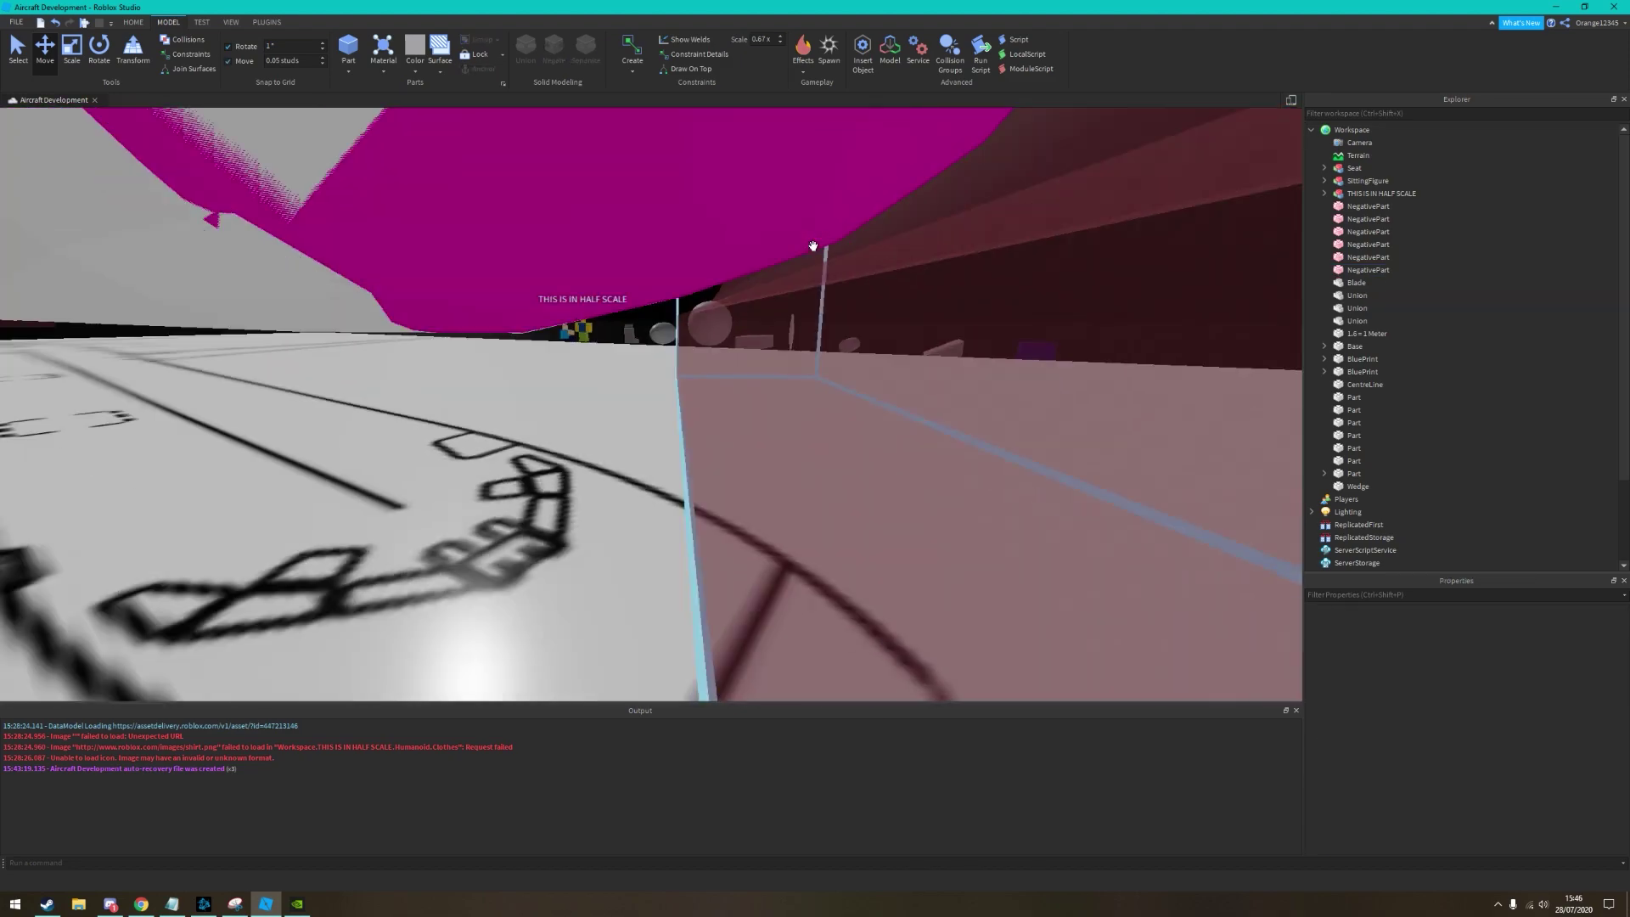
Mirror the solid block across the CentreLine with Model mirror and cut the pink nose union with the negated pair
{"action": "left_click", "coordinate": [337, 325]}
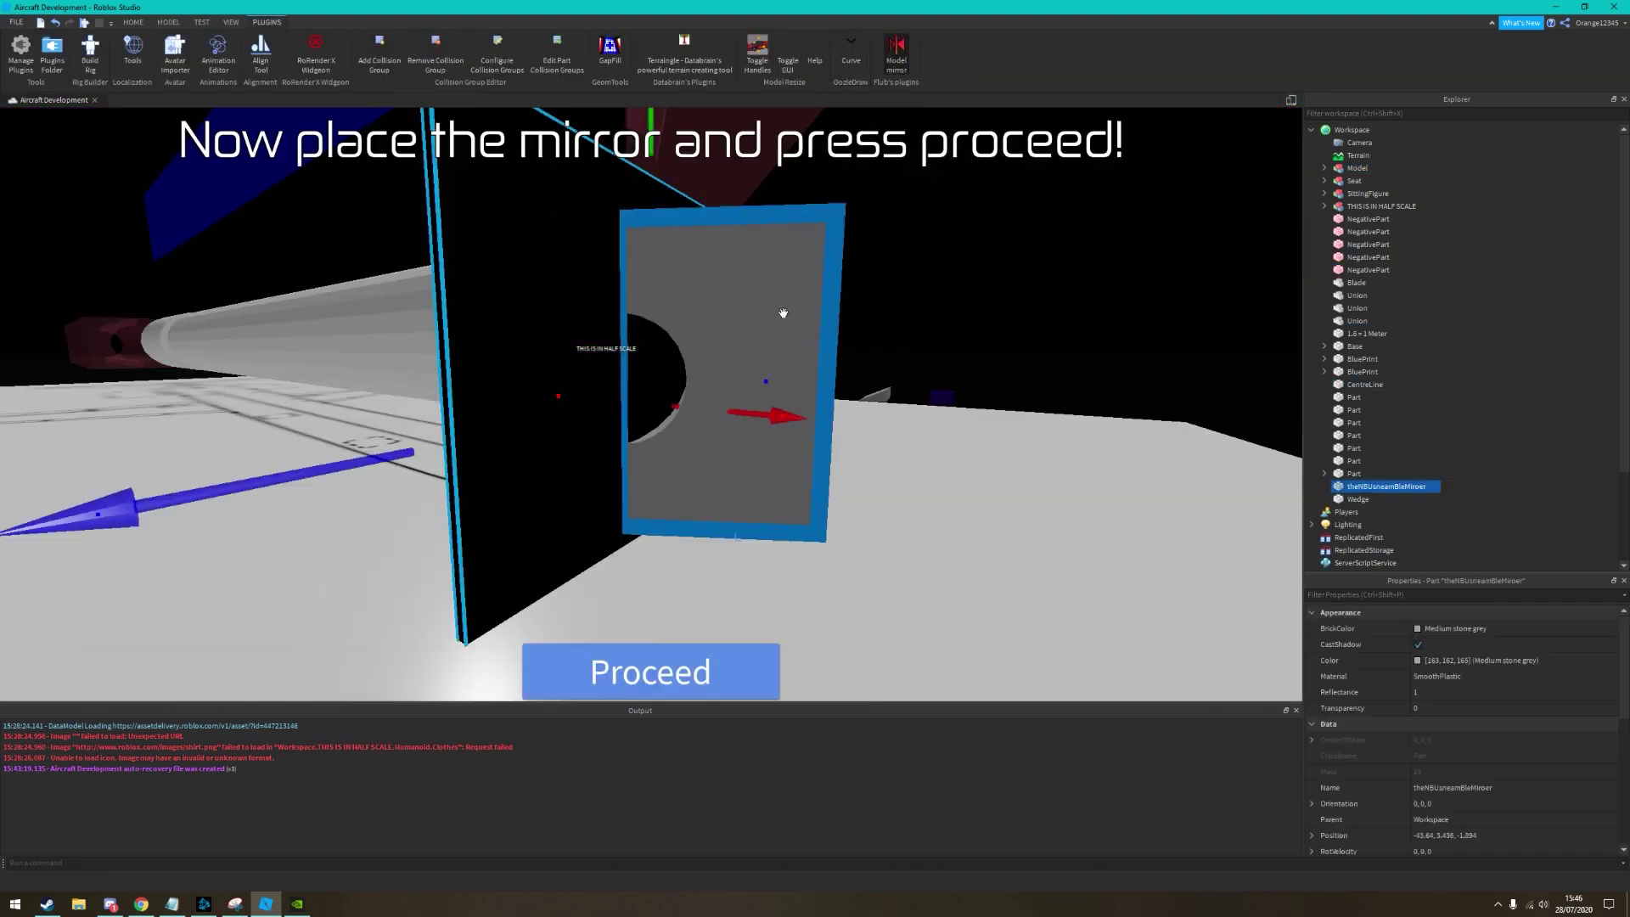
{"action": "left_click", "coordinate": [1028, 449]}
{"action": "right_click_drag", "start_coordinate": [1028, 449], "coordinate": [1090, 416]}
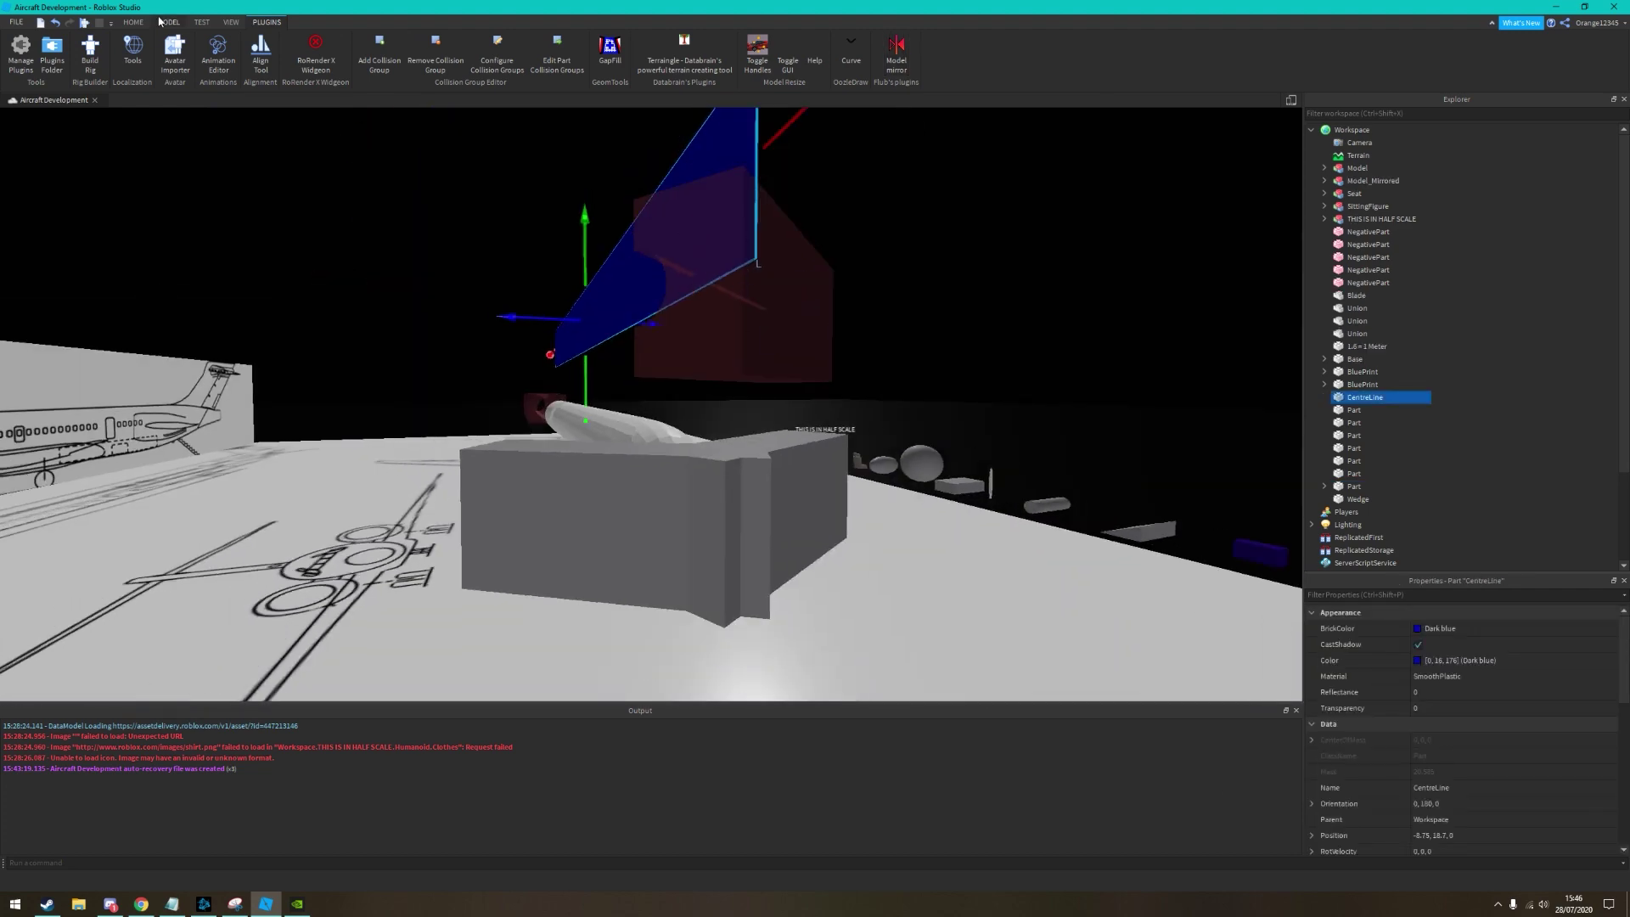
{"action": "key", "text": "f"}
{"action": "key", "text": "ctrl+2"}
{"action": "scroll", "coordinate": [858, 527], "scroll_direction": "down", "scroll_amount": 5}
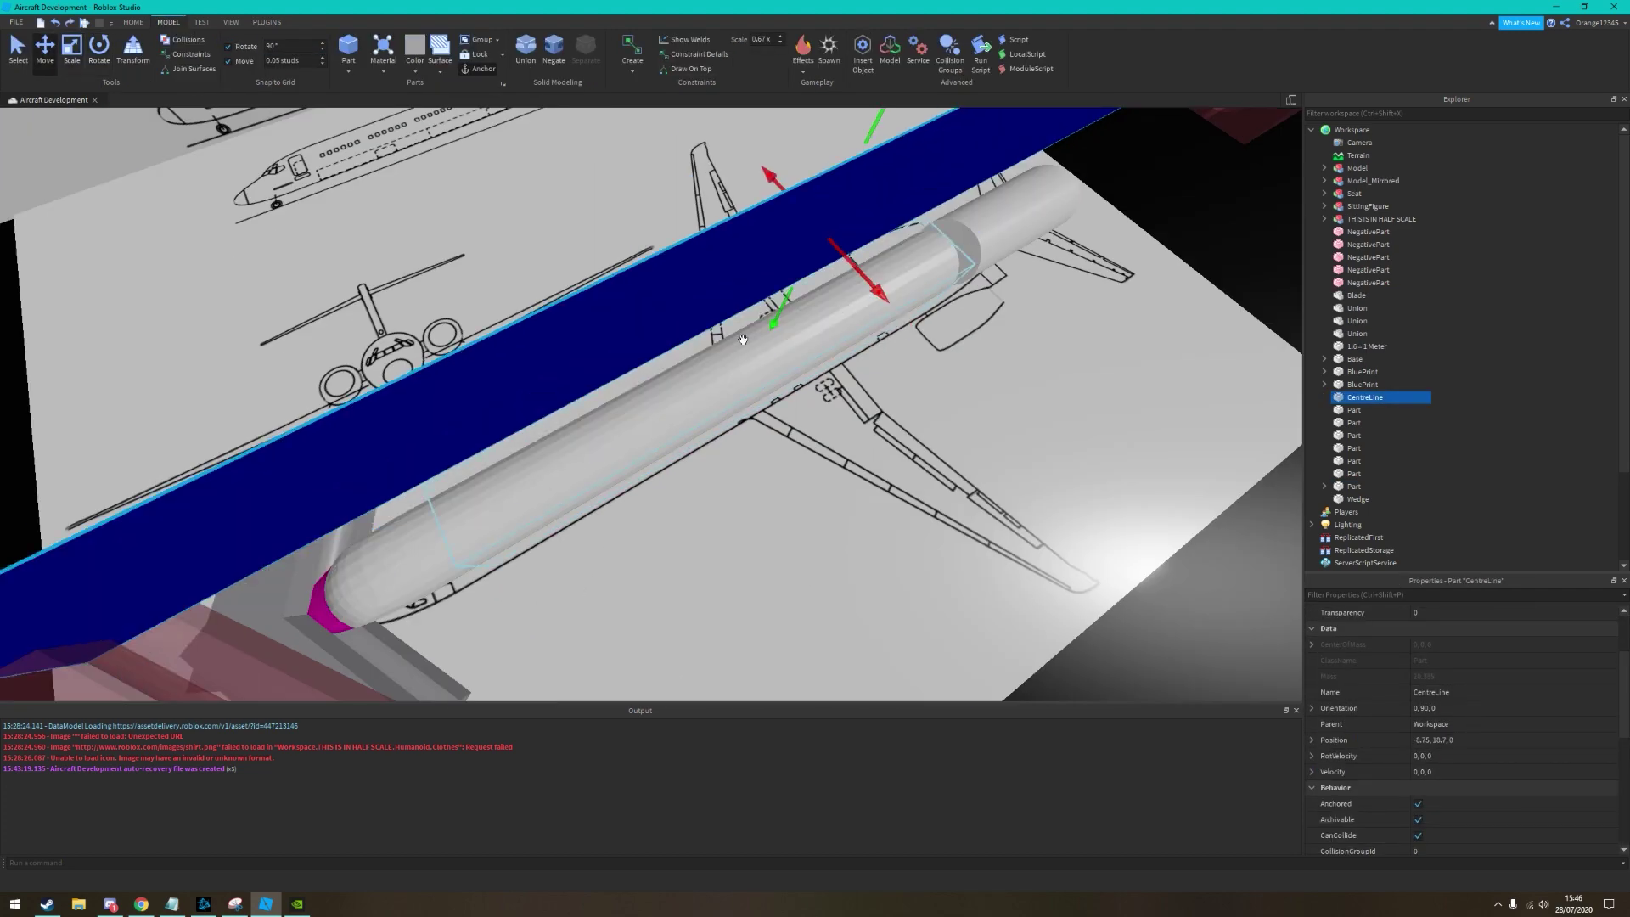
{"action": "left_click", "coordinate": [447, 169]}
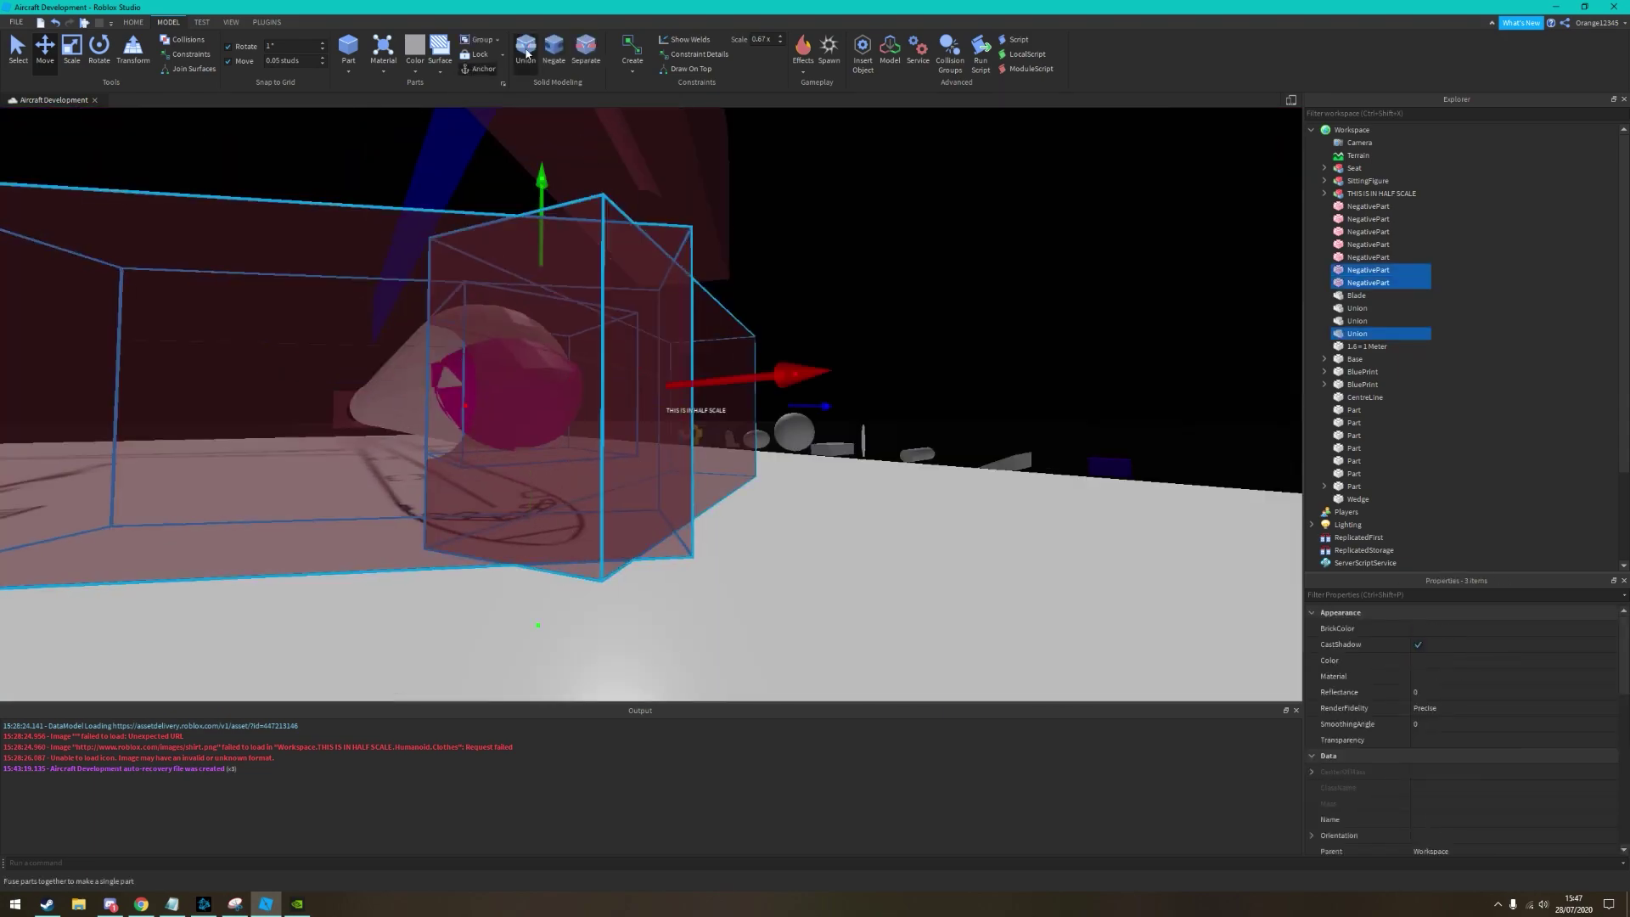
{"action": "right_click_drag", "start_coordinate": [607, 302], "coordinate": [880, 365]}
Switch to Chrome, search images for md90 and open a Delta MD-90 photo in its own tab
{"action": "key", "text": "alt+Tab"}
{"action": "key", "text": "ctrl+t"}
{"action": "type", "text": "crj"}
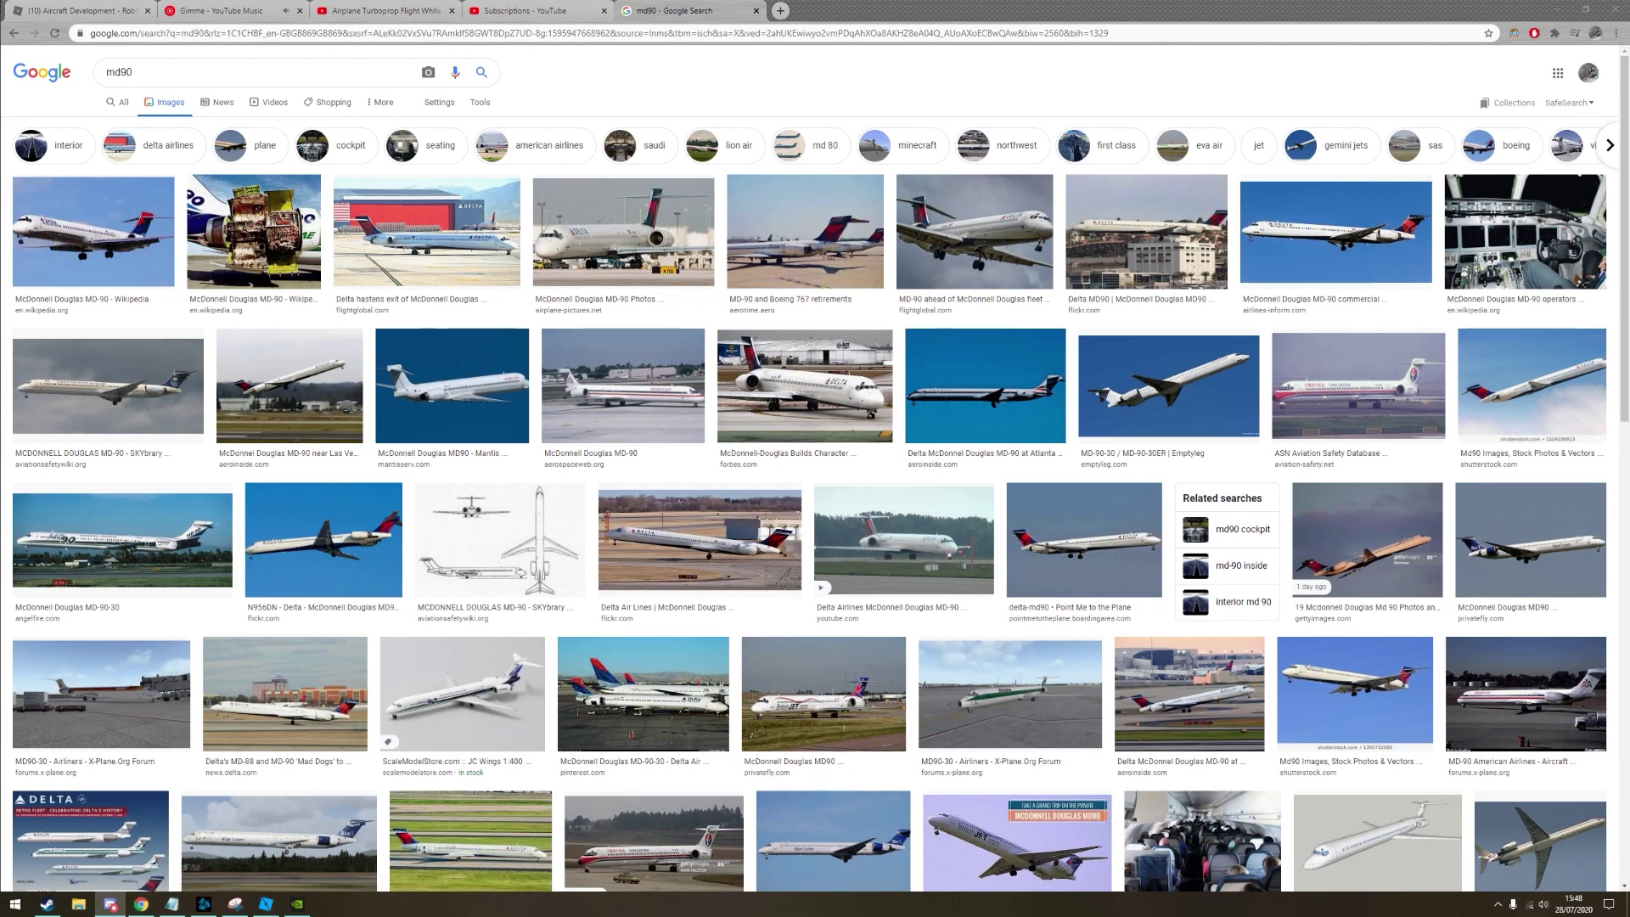
{"action": "left_click", "coordinate": [974, 231]}
{"action": "left_click", "coordinate": [1329, 195]}
Search images for md90 nose to compare the nose shape, and return to Roblox Studio
{"action": "left_click", "coordinate": [688, 10]}
{"action": "left_click", "coordinate": [136, 72]}
{"action": "type", "text": "nose"}
{"action": "key", "text": "Return"}
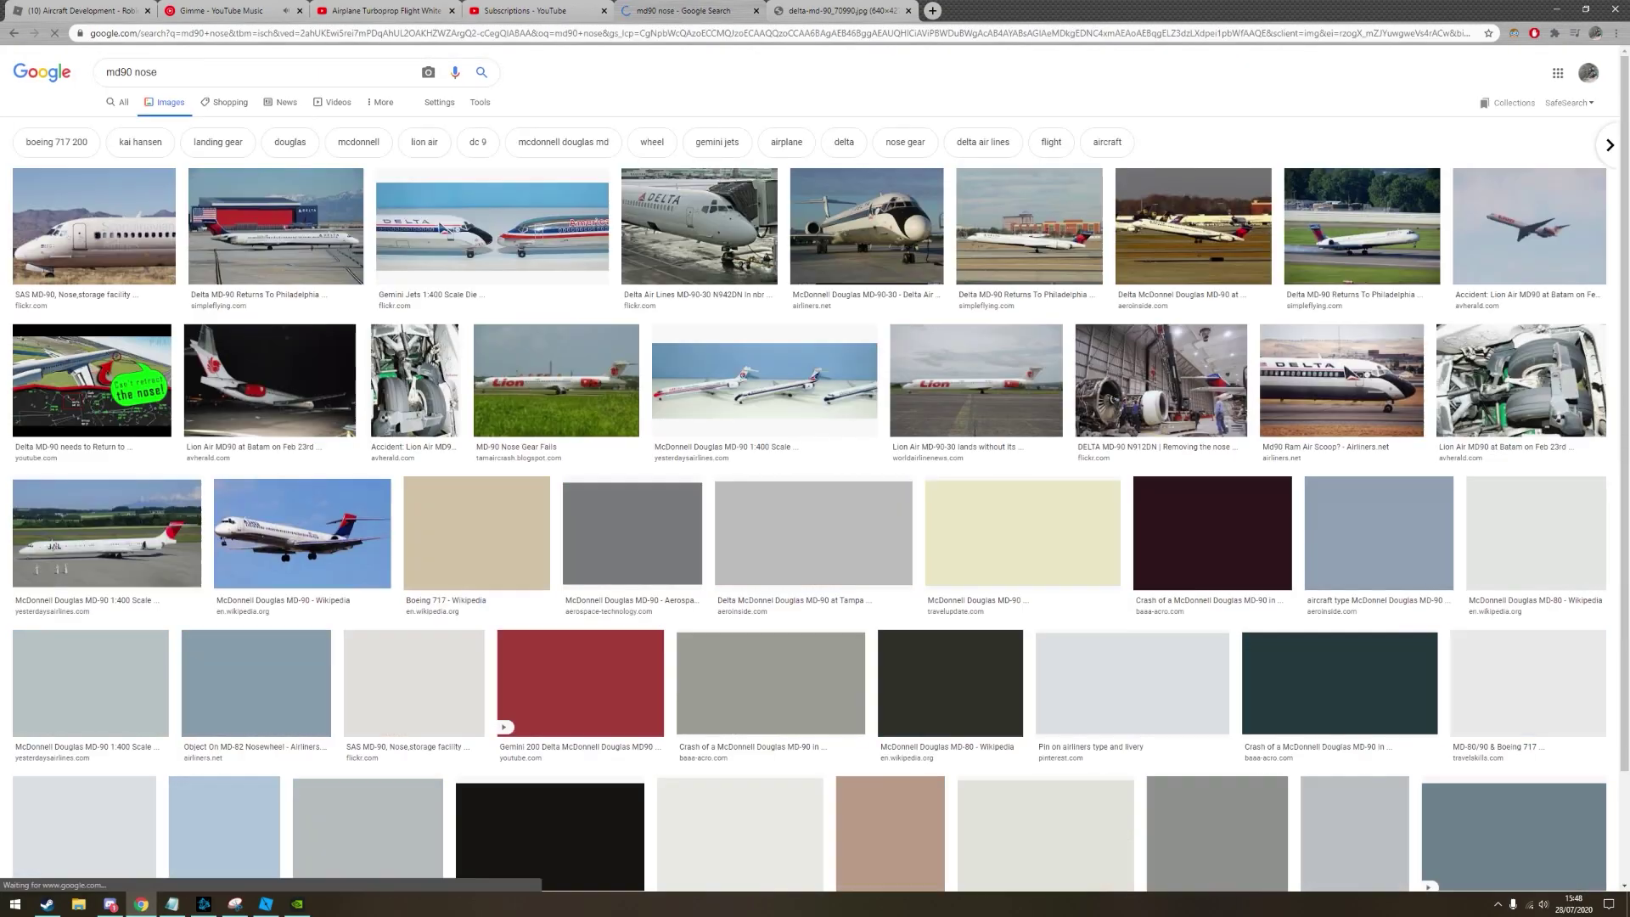
{"action": "key", "text": "ctrl+Tab"}
{"action": "key", "text": "alt+Tab"}
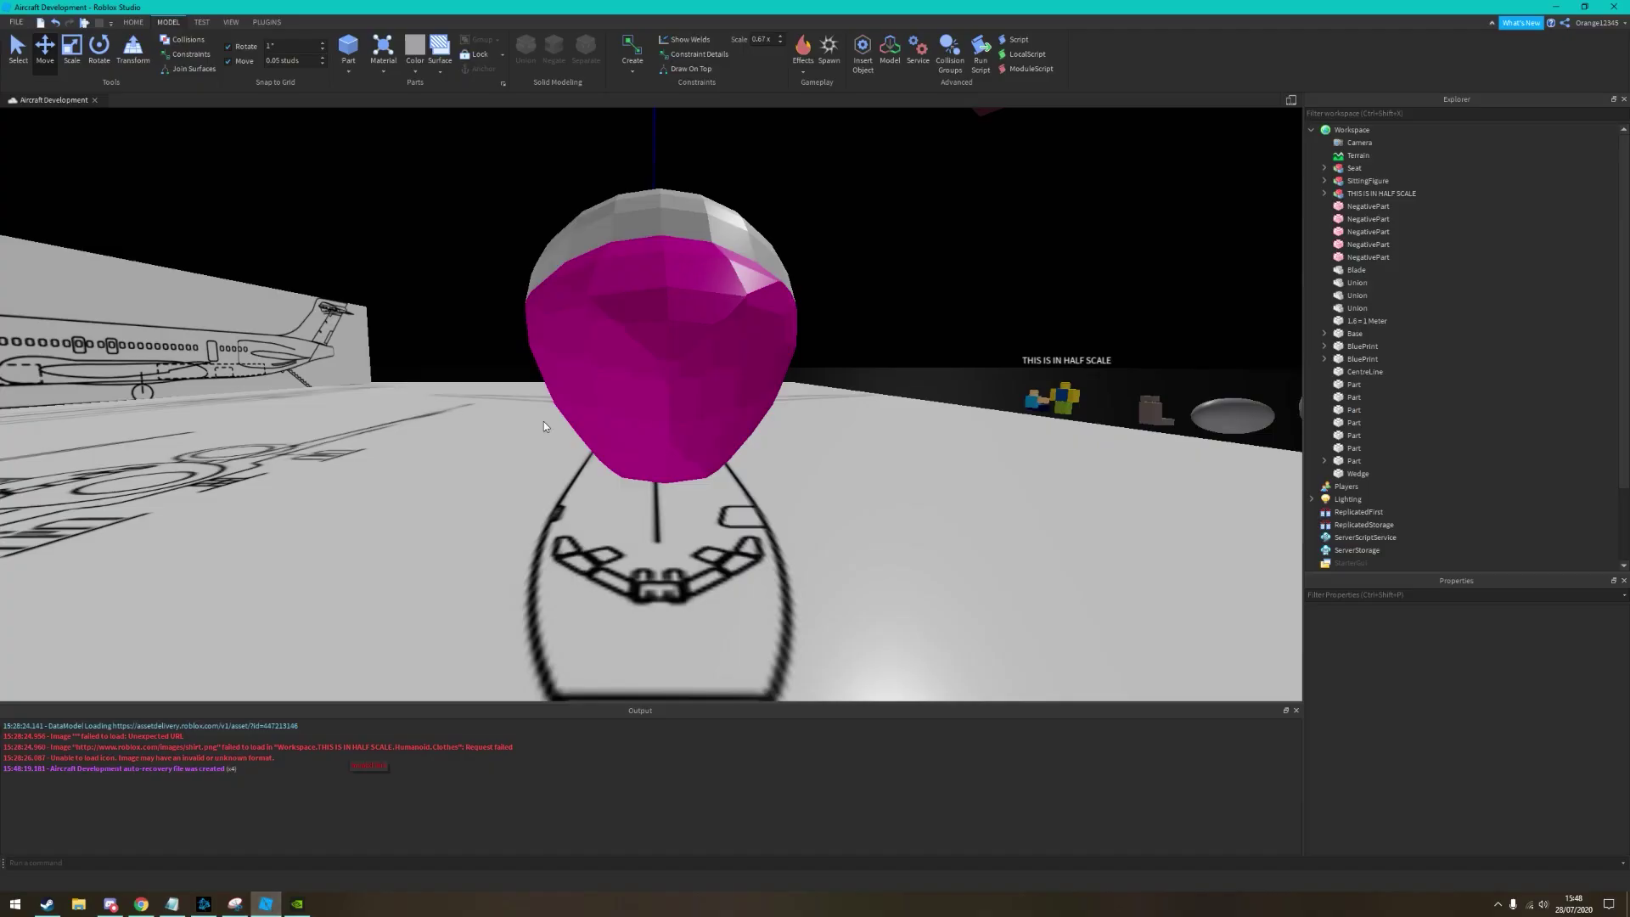
Cut a grey block with a negative cylinder and negate the resulting concave block beside the nose
{"action": "left_click", "coordinate": [568, 382]}
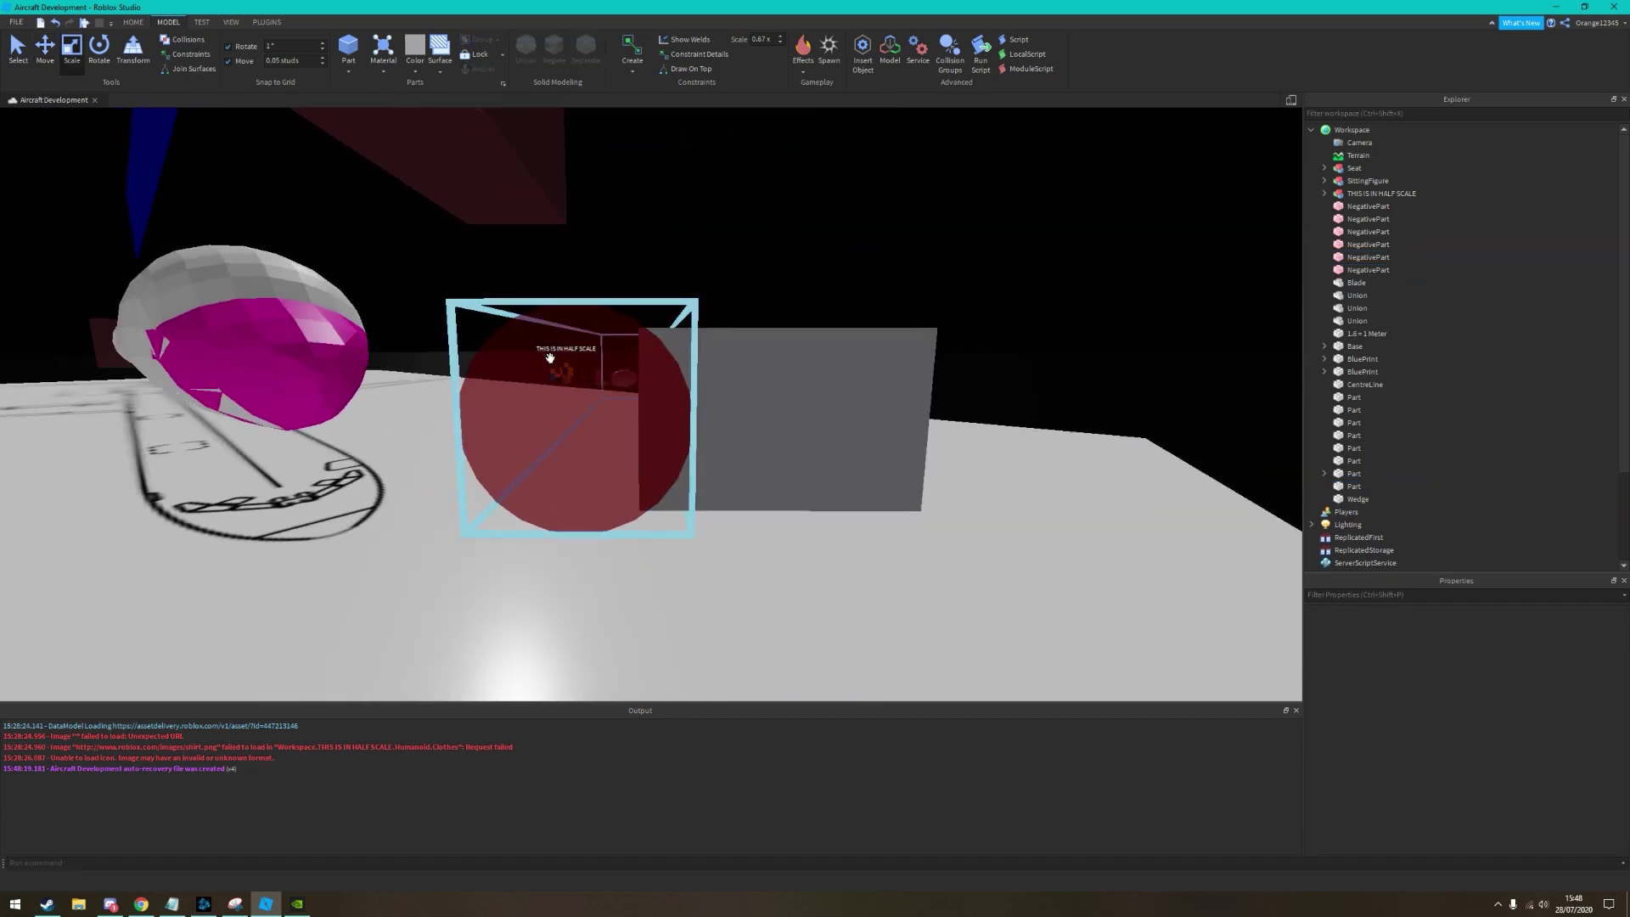
{"action": "right_click_drag", "start_coordinate": [674, 299], "coordinate": [702, 393]}
{"action": "right_click_drag", "start_coordinate": [647, 523], "coordinate": [874, 491]}
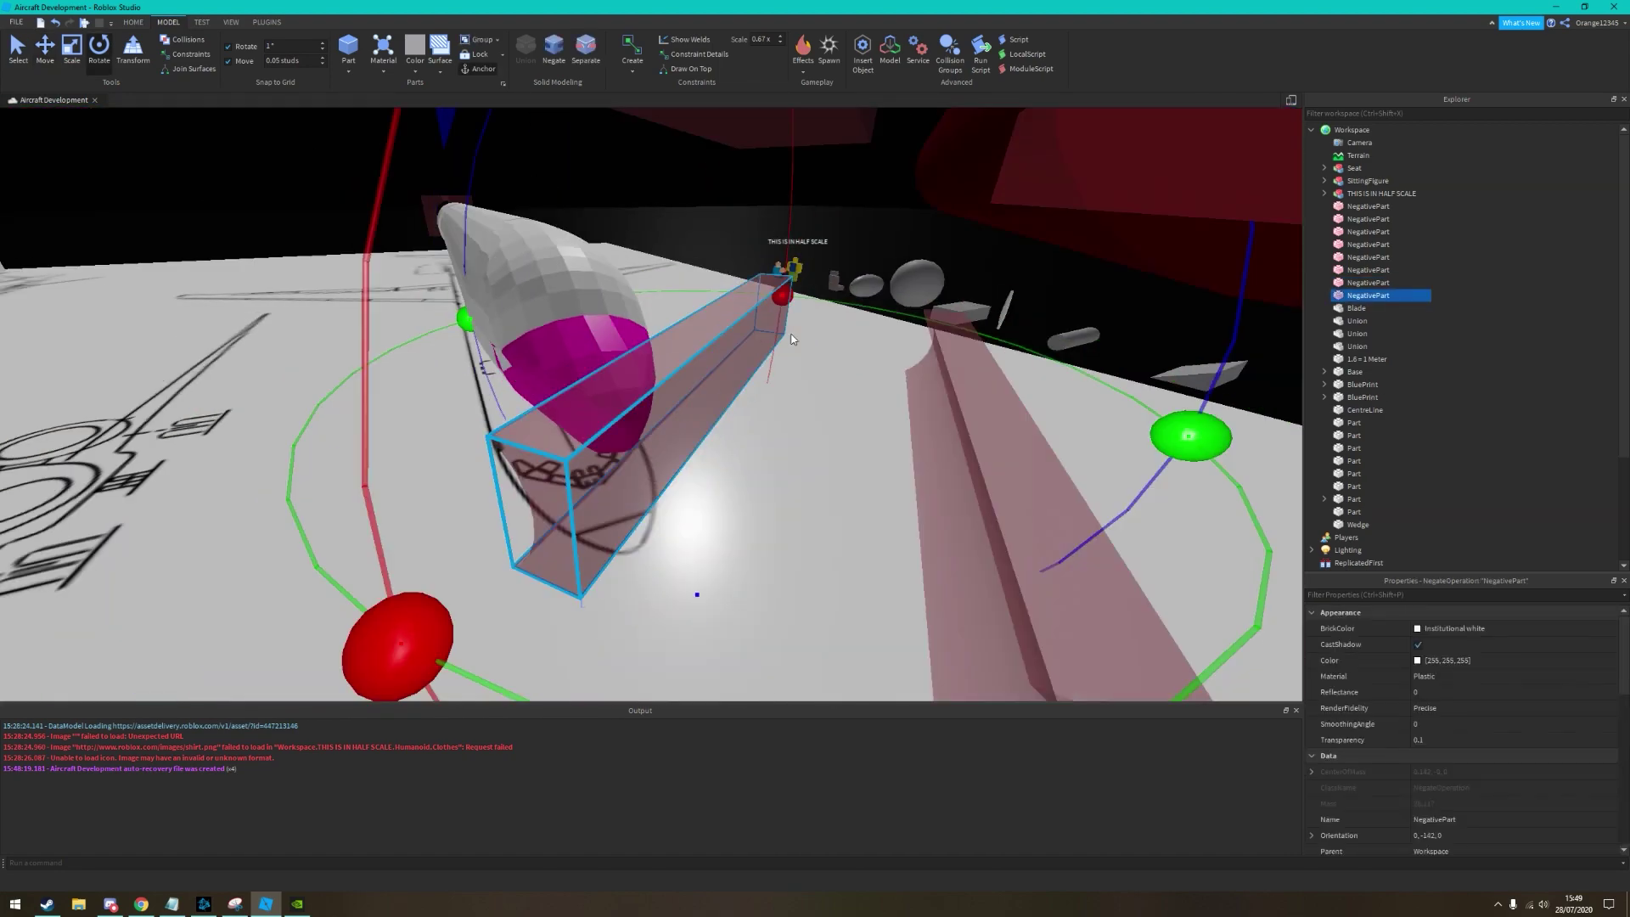
Tilt the concave negative block and place it against the upper side of the pink nose to cut it
{"action": "right_click_drag", "start_coordinate": [685, 419], "coordinate": [579, 372]}
{"action": "right_click_drag", "start_coordinate": [889, 587], "coordinate": [765, 229]}
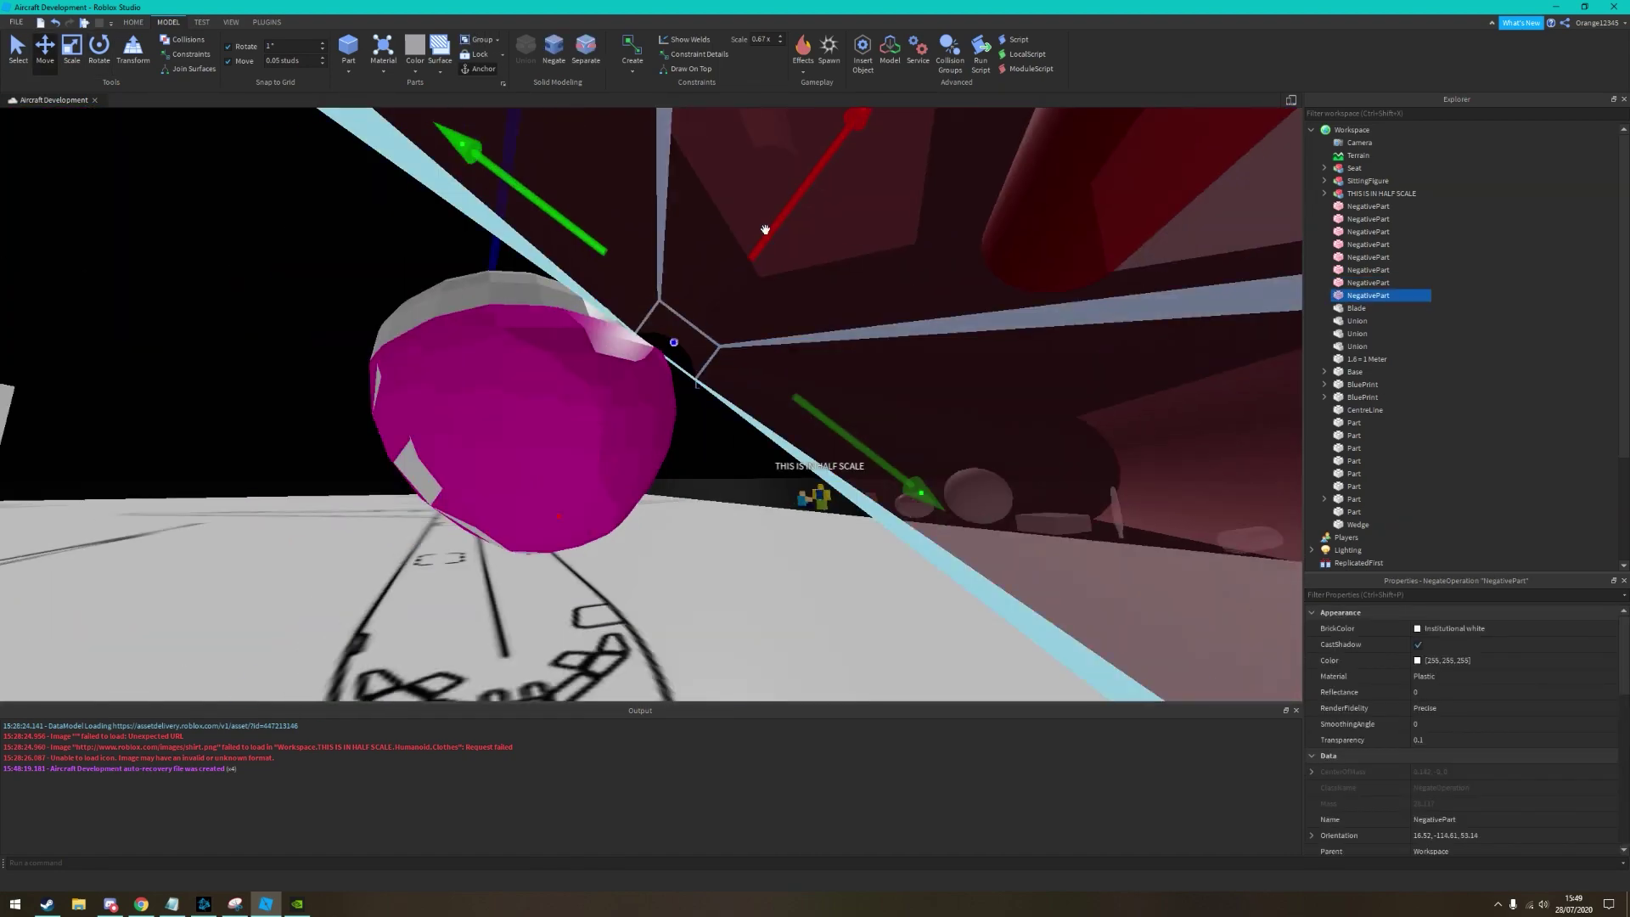
{"action": "right_click_drag", "start_coordinate": [919, 583], "coordinate": [726, 354]}
{"action": "left_click", "coordinate": [680, 272]}
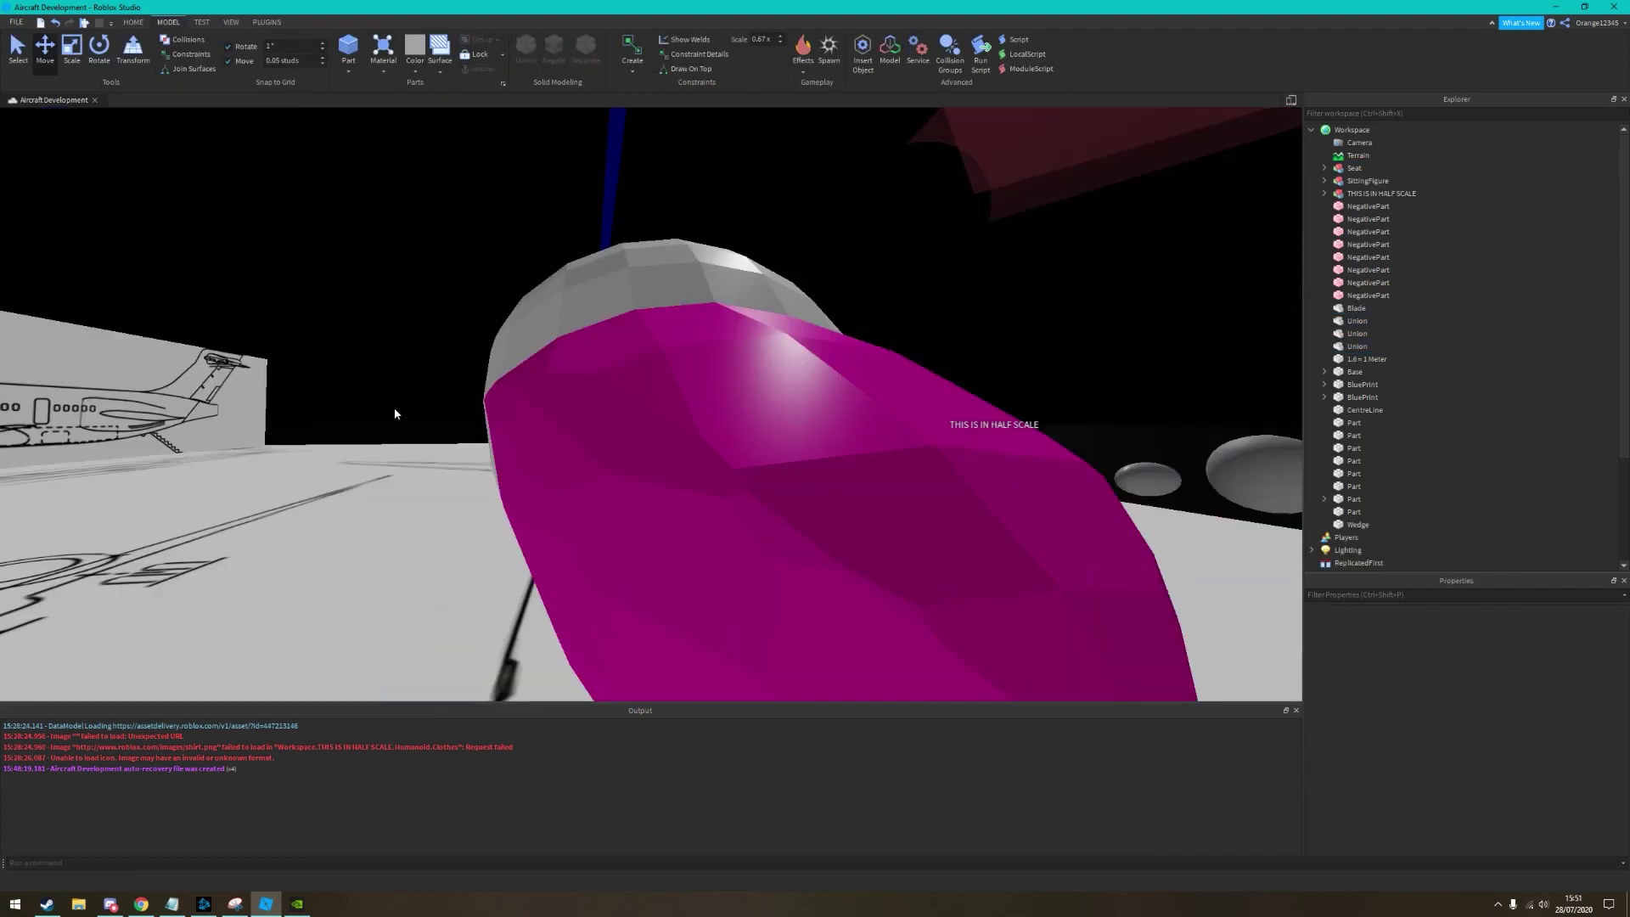
{"action": "right_click_drag", "start_coordinate": [394, 408], "coordinate": [394, 408]}
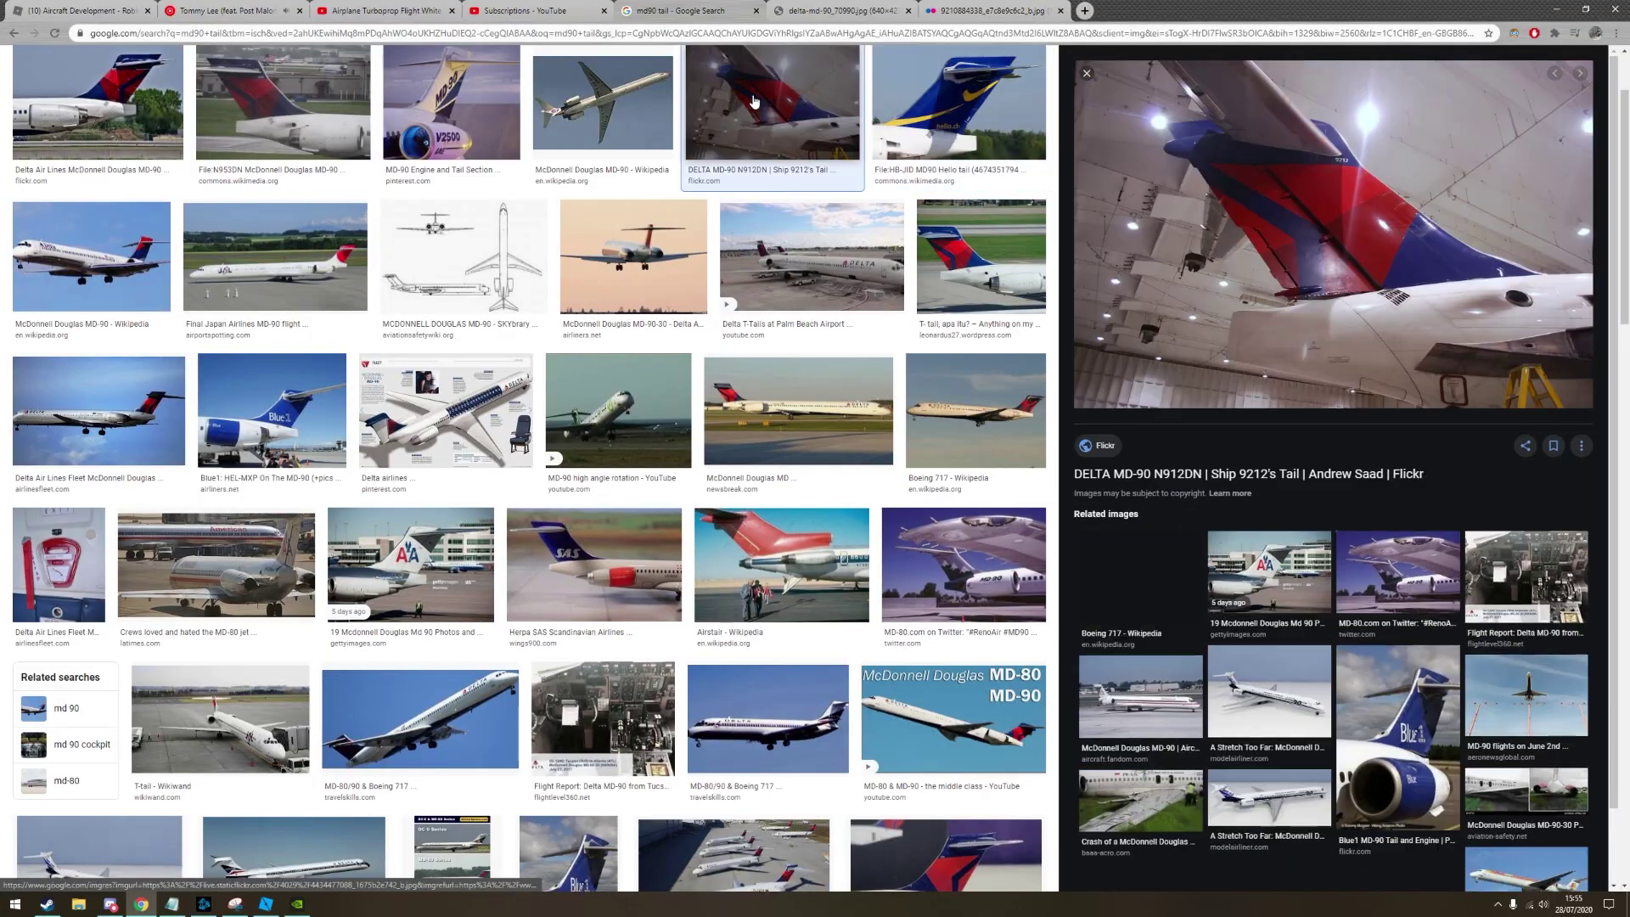
Open the Hello tail photo and the Delta T-tail photo from the md90 tail image results in new tabs
{"action": "key", "text": "Right"}
{"action": "left_click", "coordinate": [217, 564]}
{"action": "left_click", "coordinate": [980, 255]}
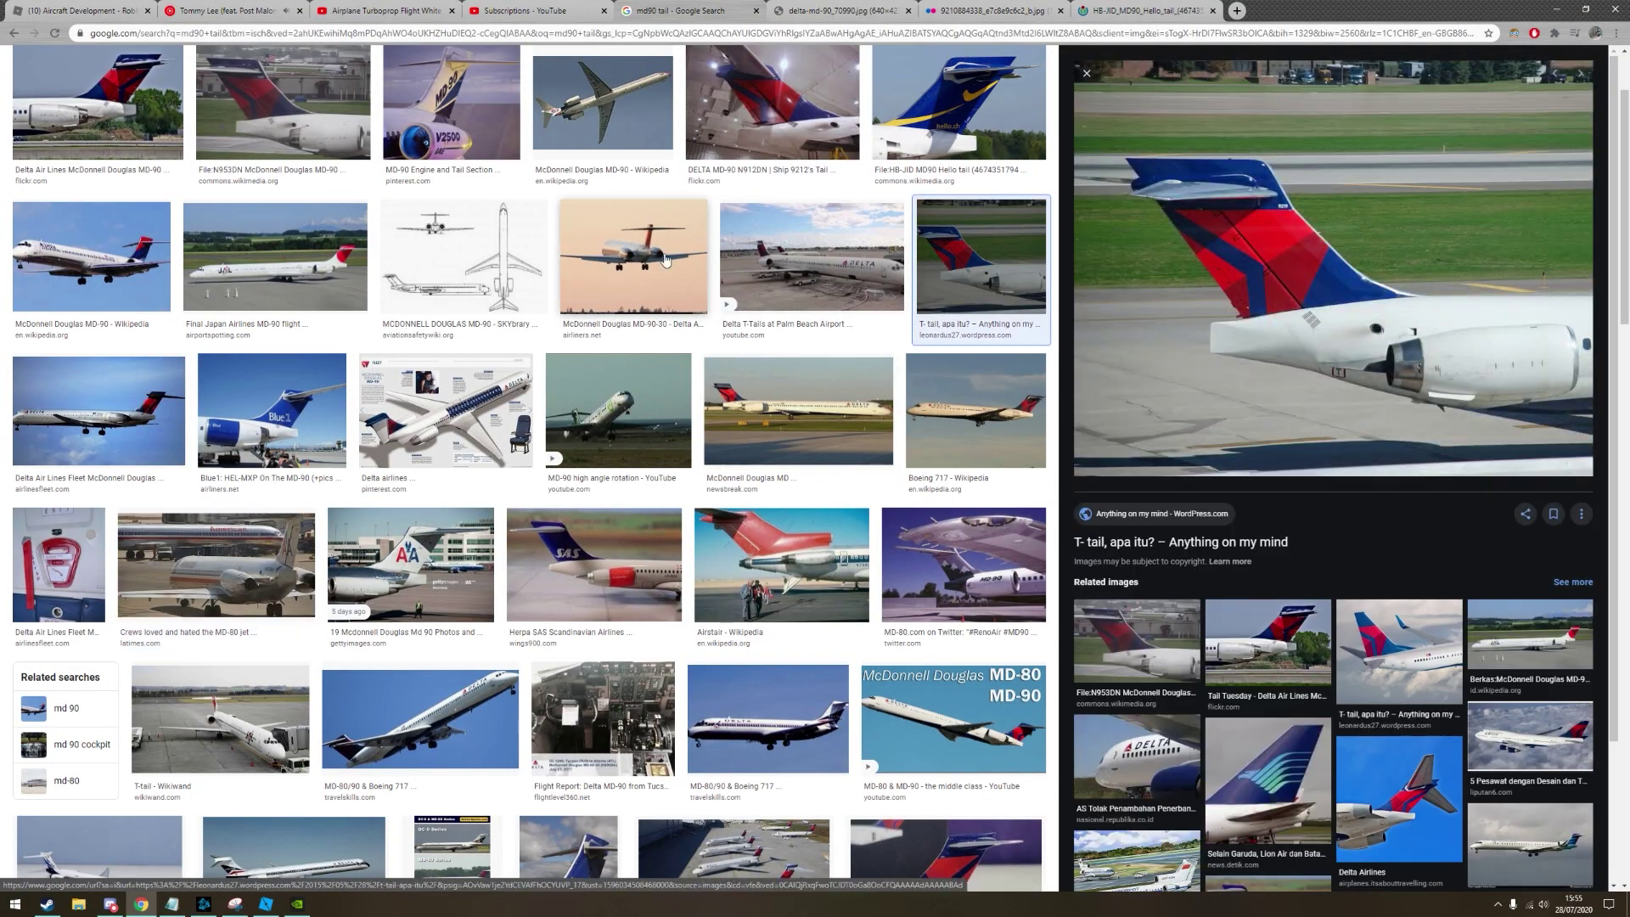
{"action": "right_click", "coordinate": [1112, 223]}
{"action": "left_click", "coordinate": [1142, 331]}
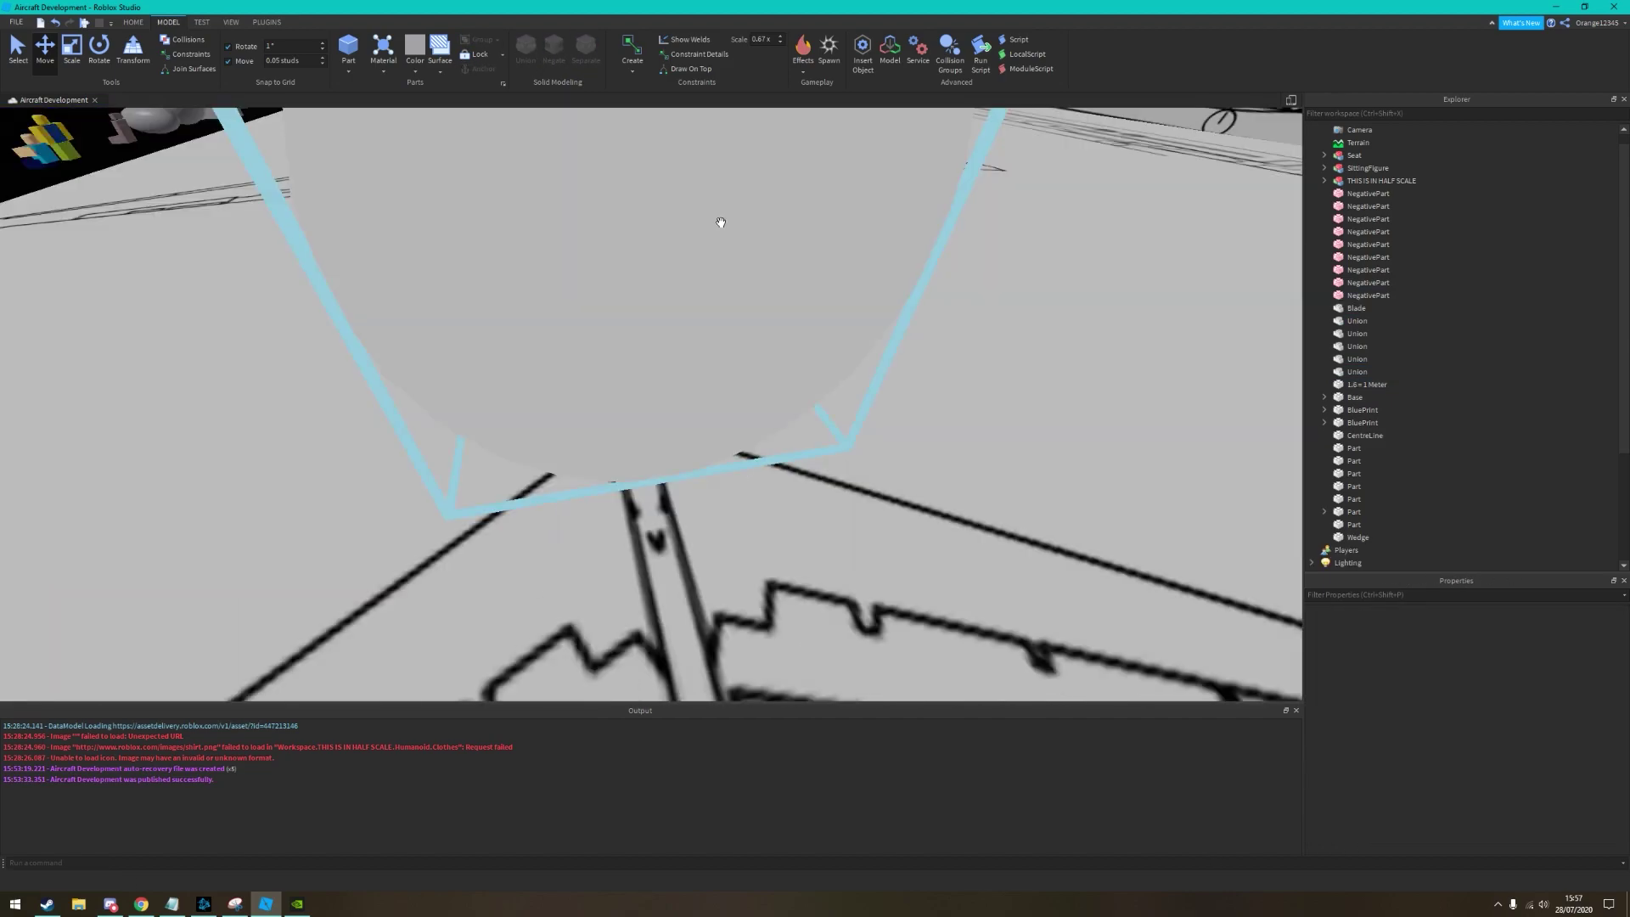
Check the tail photos in Chrome, and in Roblox Studio examine the side-view blueprint and the rear fuselage
{"action": "left_click", "coordinate": [138, 904]}
{"action": "left_click", "coordinate": [264, 906]}
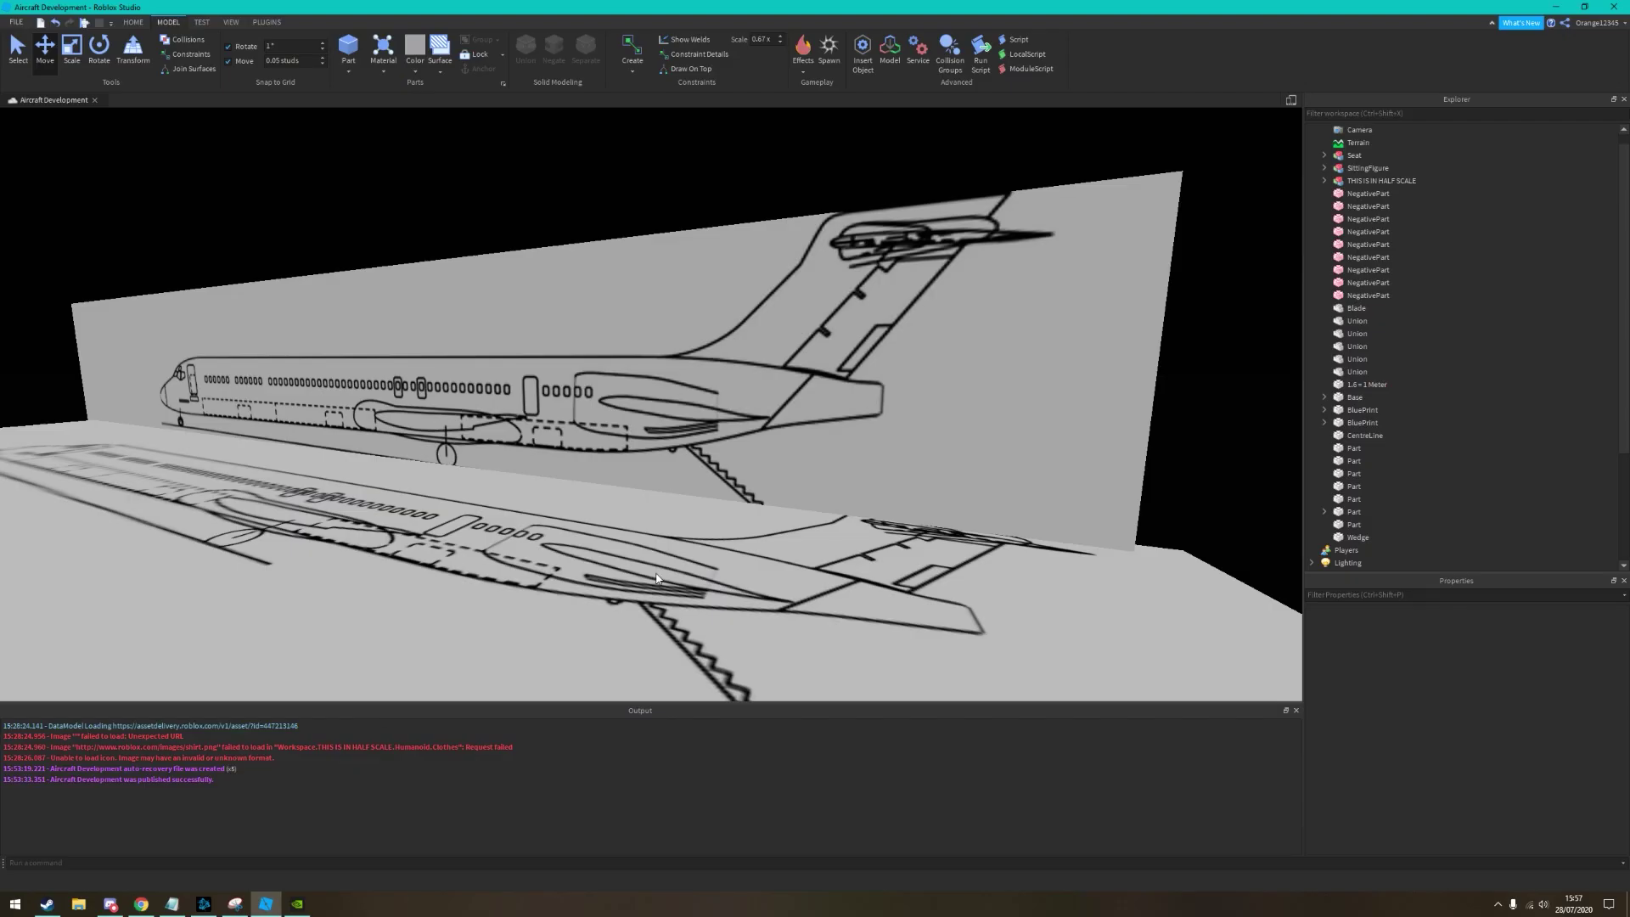
{"action": "scroll", "coordinate": [657, 579], "scroll_direction": "up", "scroll_amount": 5}
{"action": "key", "text": "Delete"}
{"action": "right_click_drag", "start_coordinate": [898, 375], "coordinate": [746, 348]}
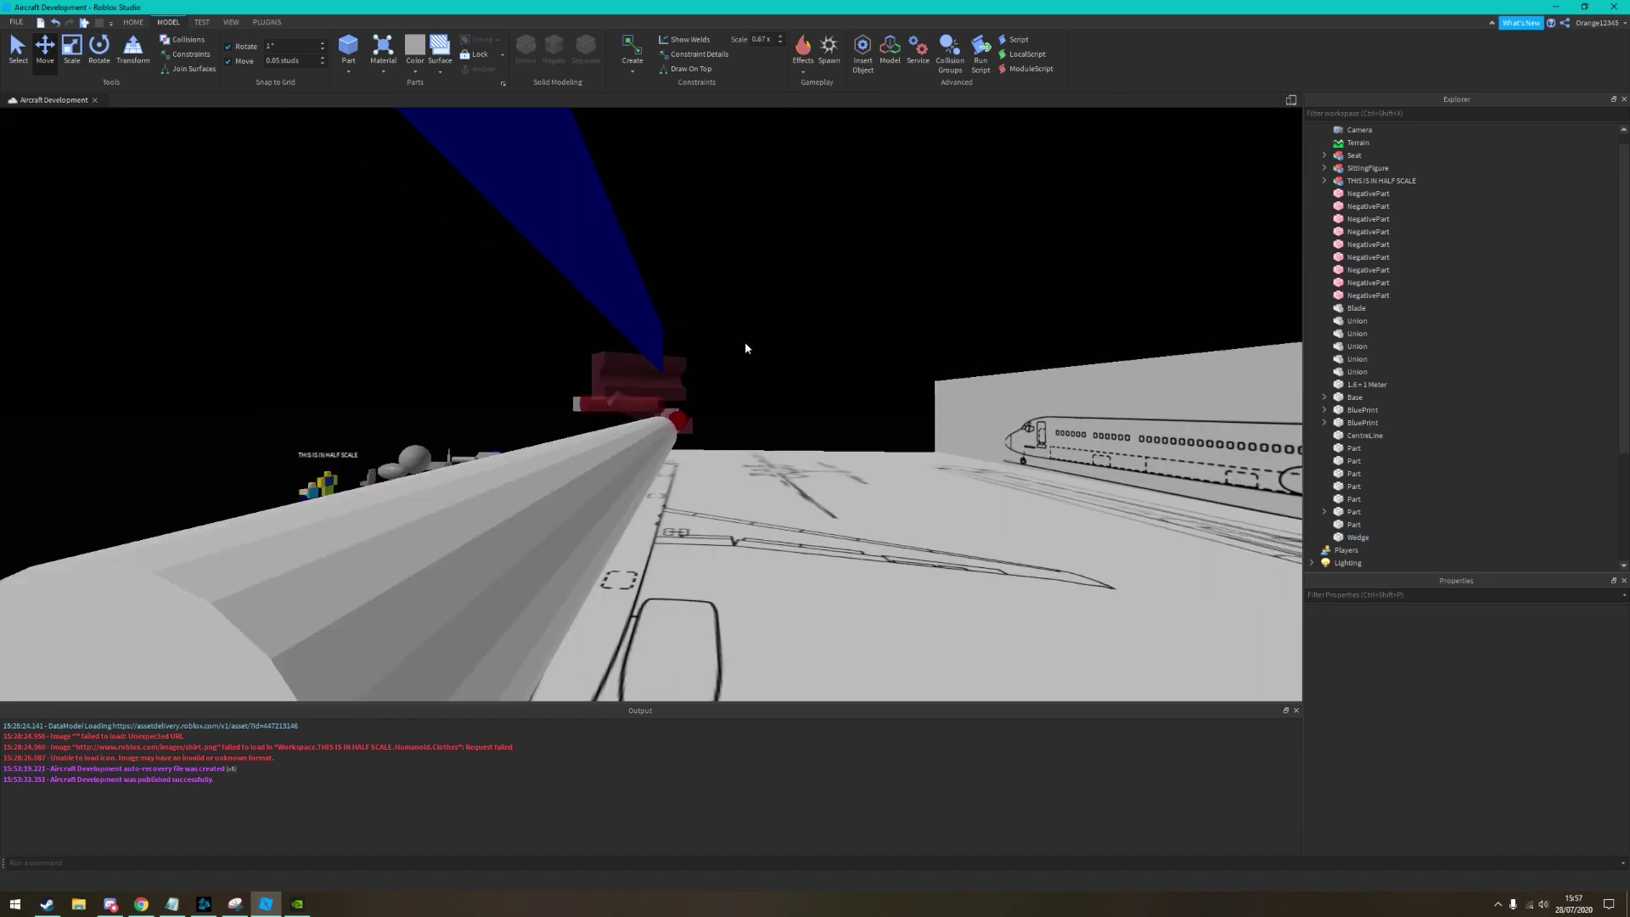
Duplicate the negative block and place it beside the rear fuselage at orientation 0, -177, 0
{"action": "key", "text": "ctrl+d"}
{"action": "scroll", "coordinate": [839, 408], "scroll_direction": "up", "scroll_amount": 10}
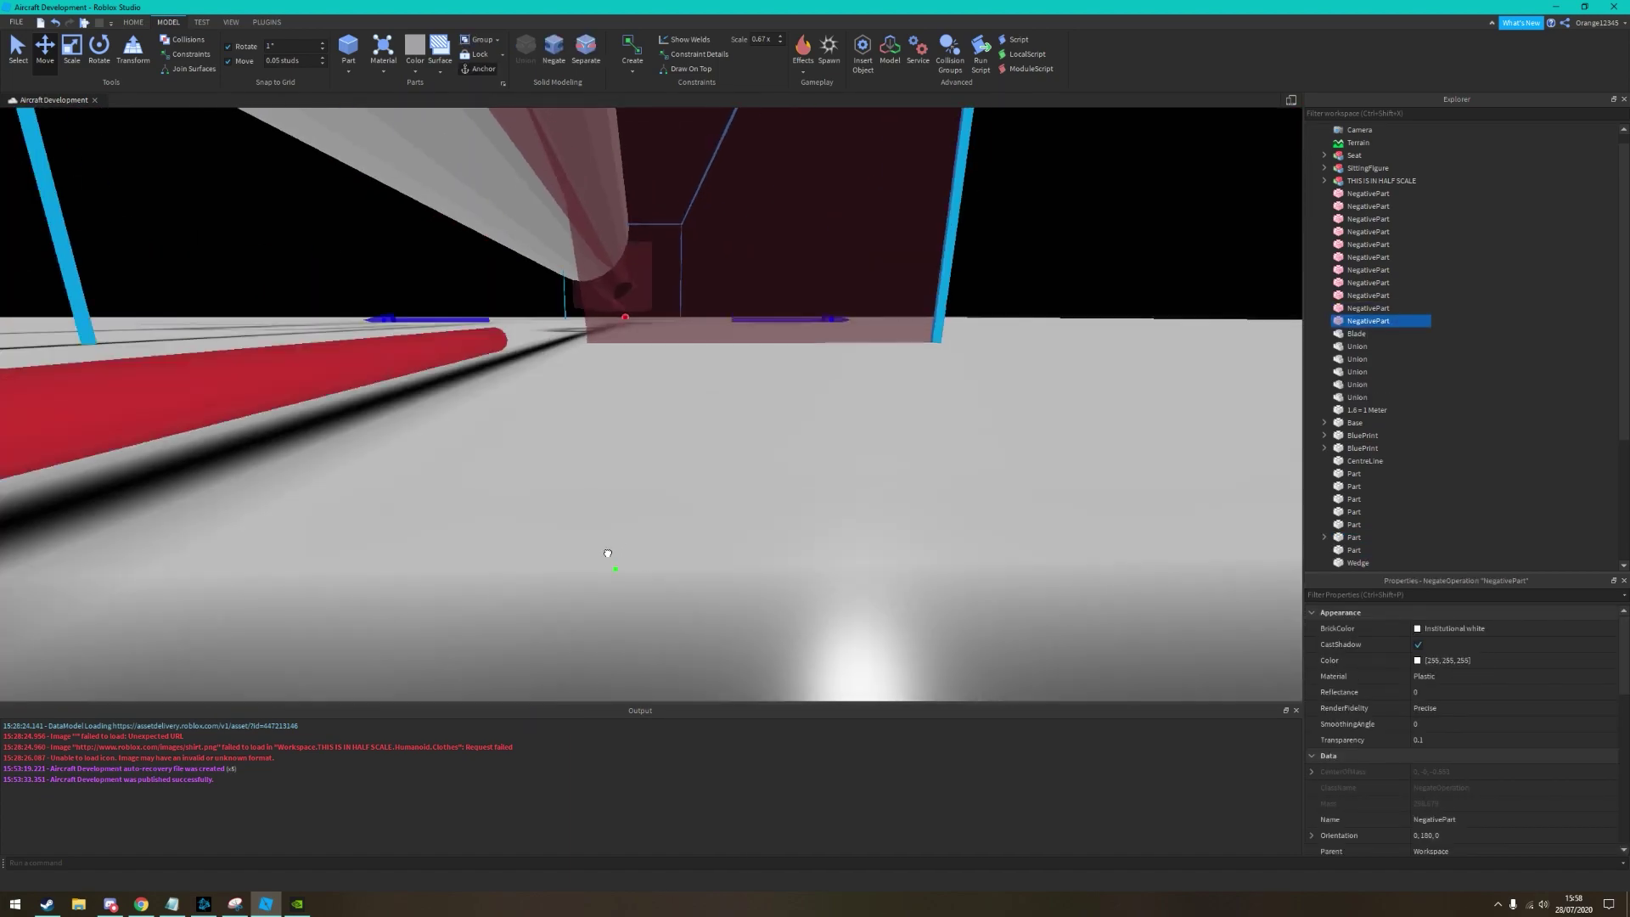
{"action": "right_click_drag", "start_coordinate": [608, 554], "coordinate": [503, 337]}
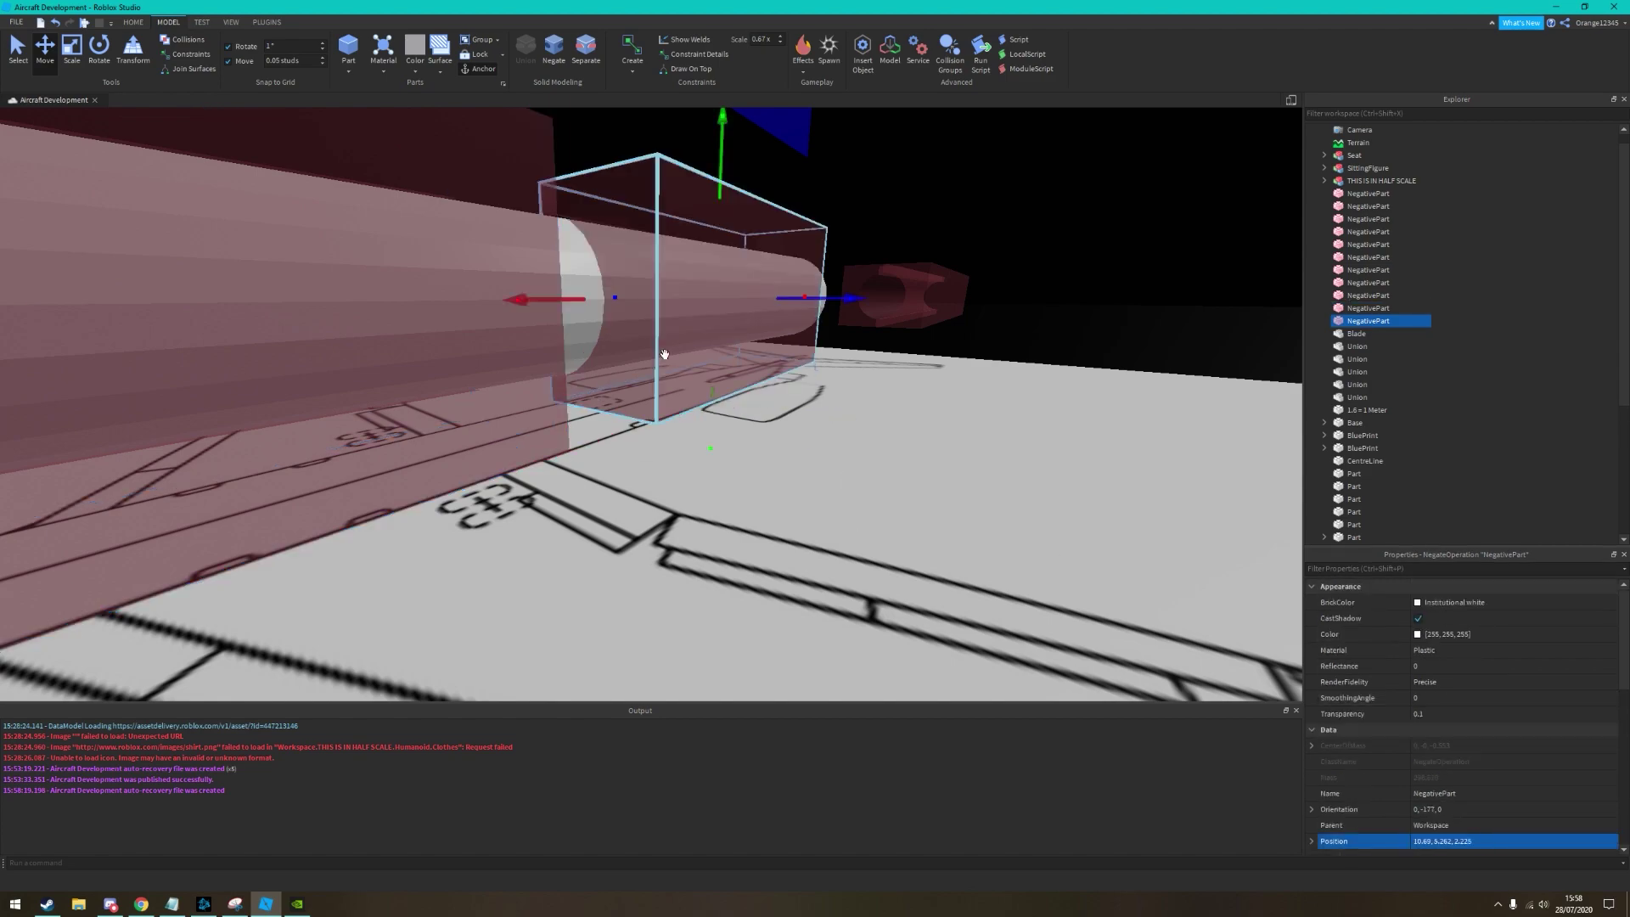
{"action": "left_click_drag", "start_coordinate": [743, 400], "coordinate": [599, 132]}
Duplicate the negative block repeatedly along the rear fuselage, turning the copies further to follow the tail taper on the blueprint
{"action": "key", "text": "ctrl+d"}
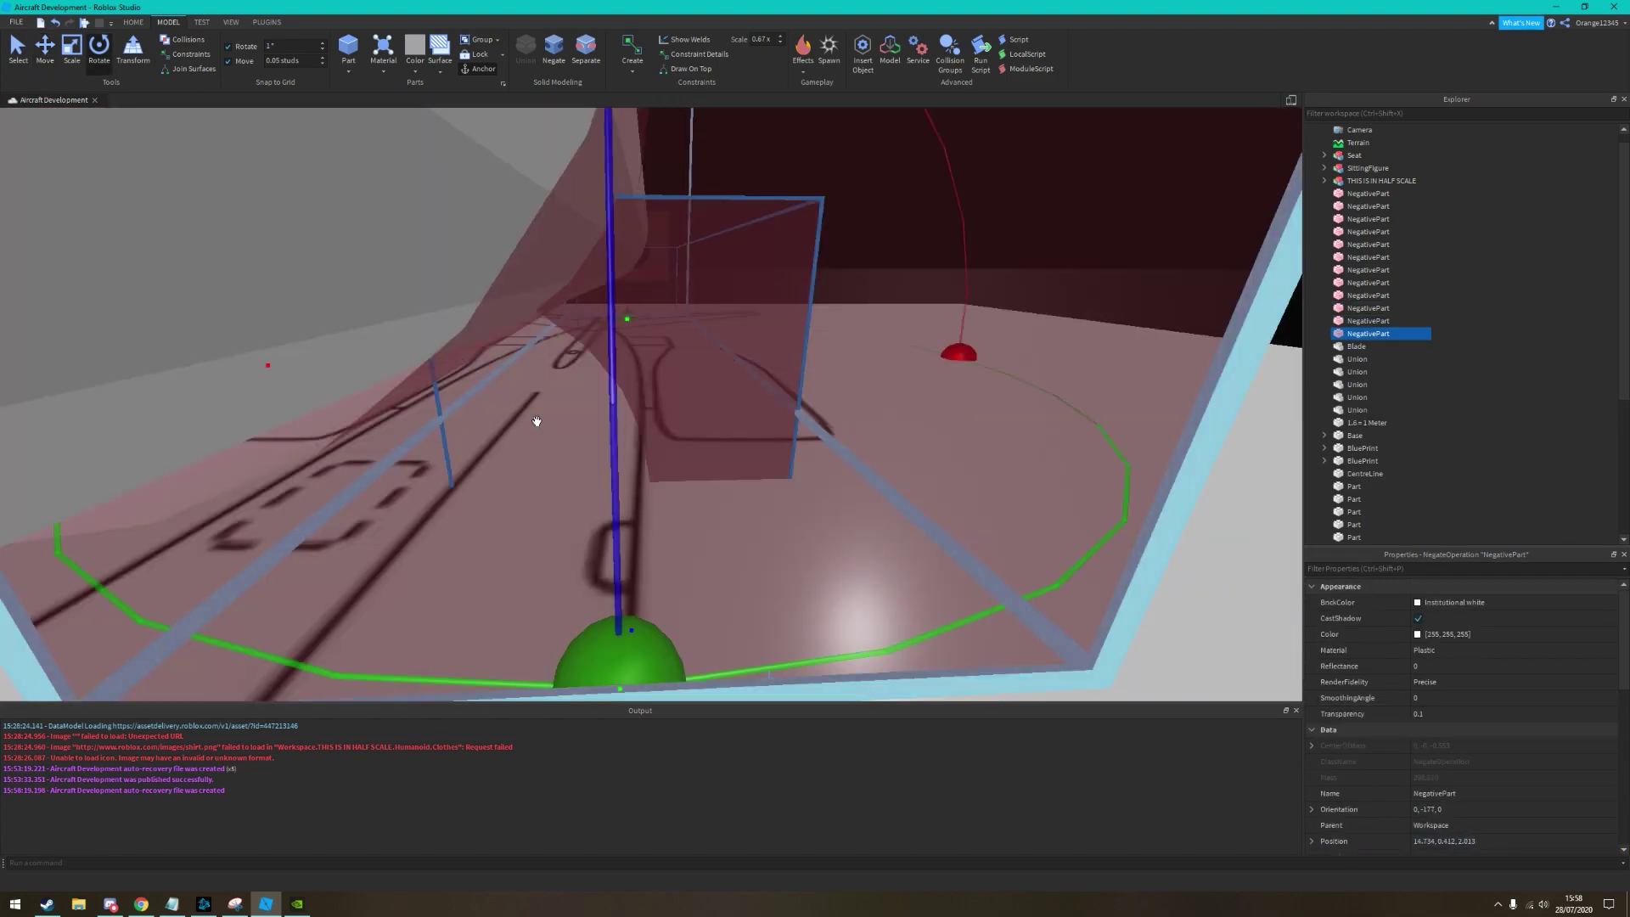
{"action": "key", "text": "ctrl+d"}
{"action": "key", "text": "ctrl+d"}
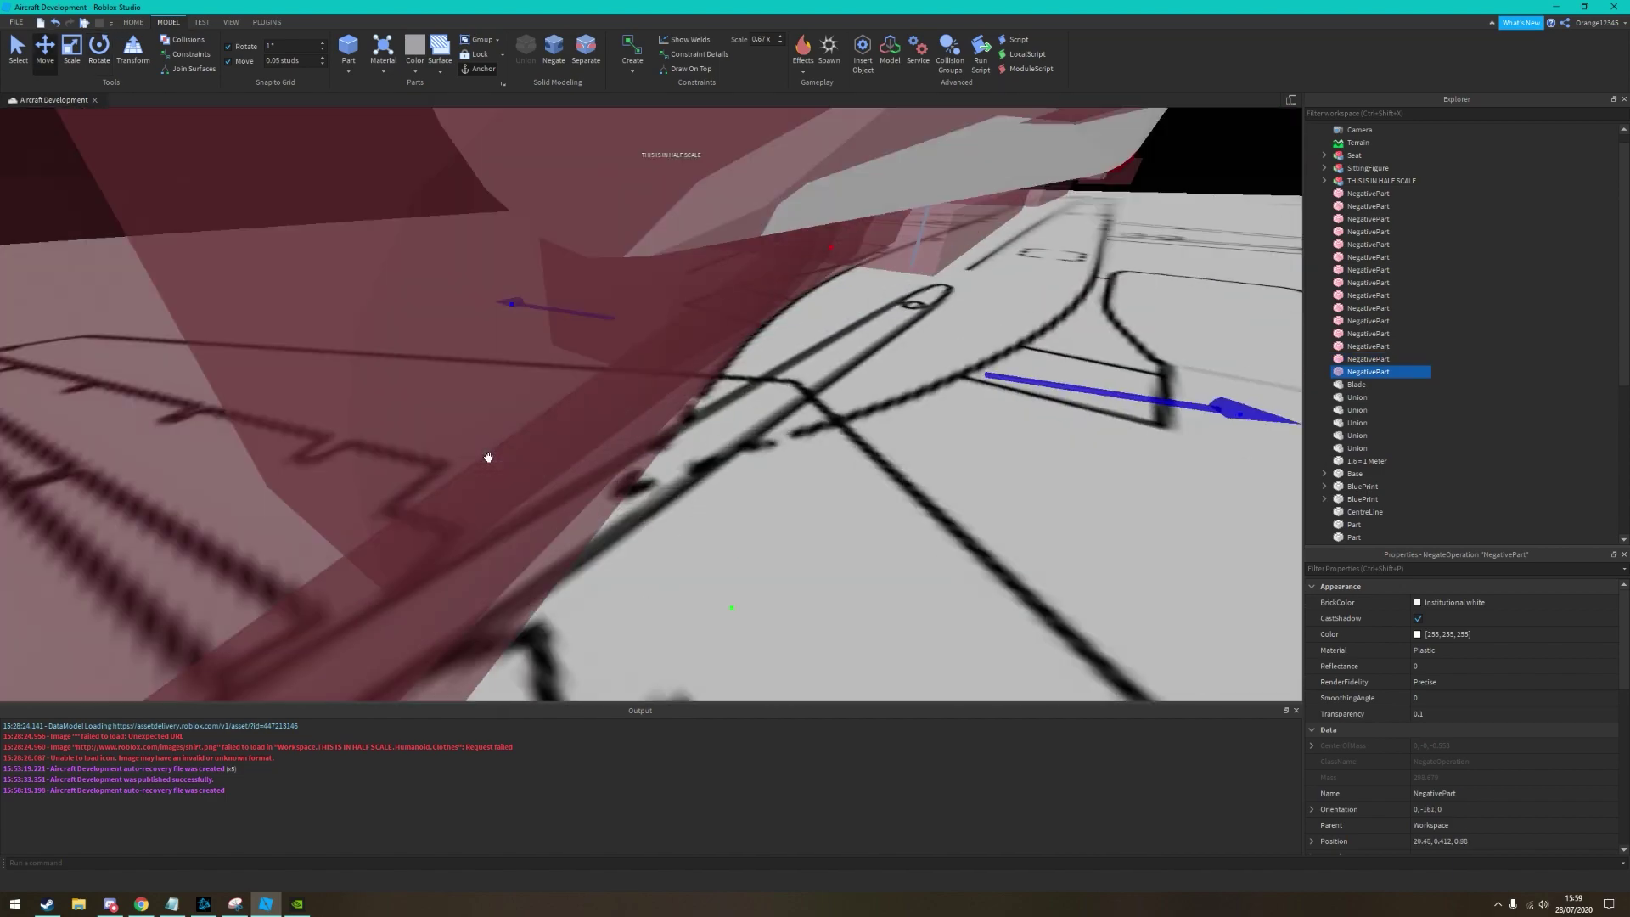
{"action": "left_click", "coordinate": [632, 526]}
{"action": "key", "text": "ctrl+z"}
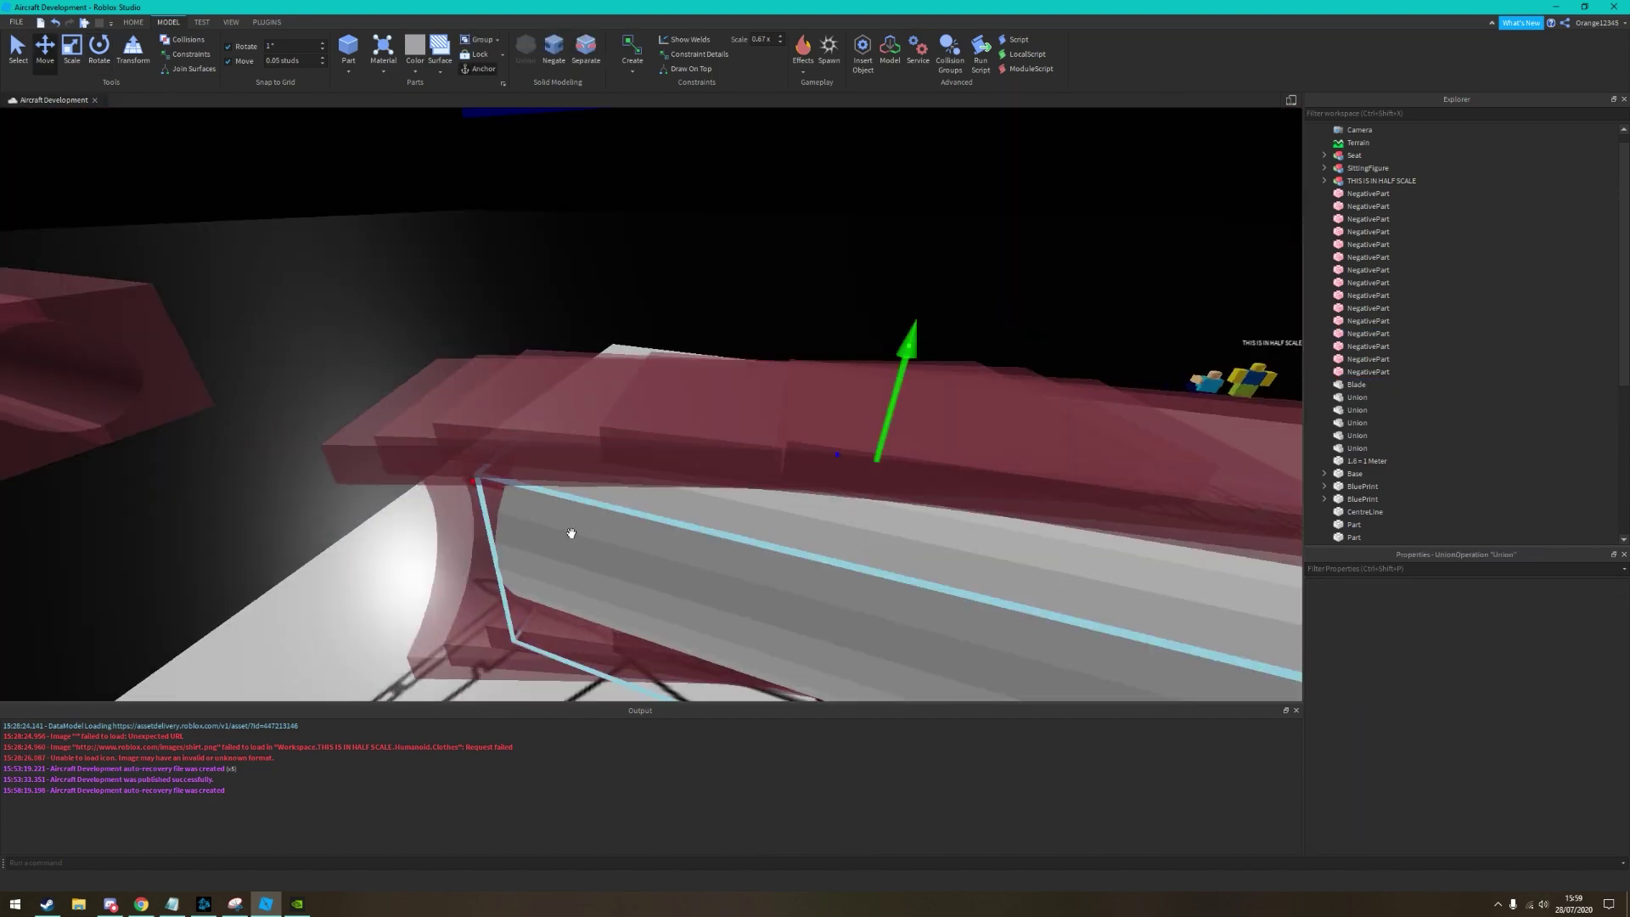
Mirror the tail-taper blocks across the centre line with Model mirror and cut the rear fuselage union with the negated blocks
{"action": "left_click", "coordinate": [739, 273]}
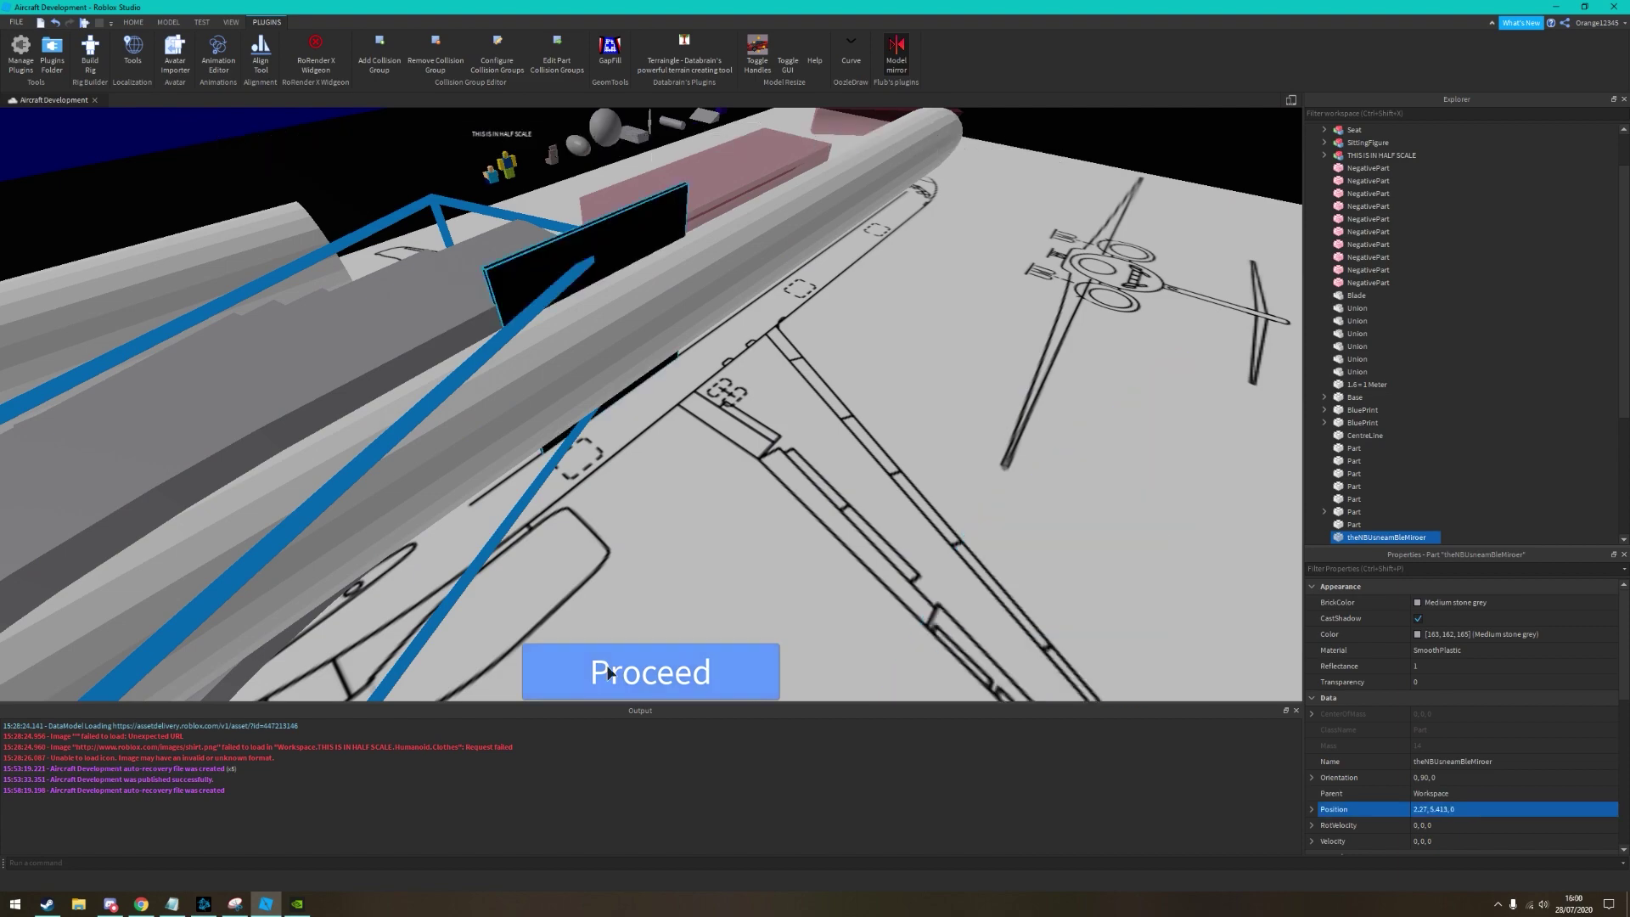
{"action": "left_click", "coordinate": [609, 673]}
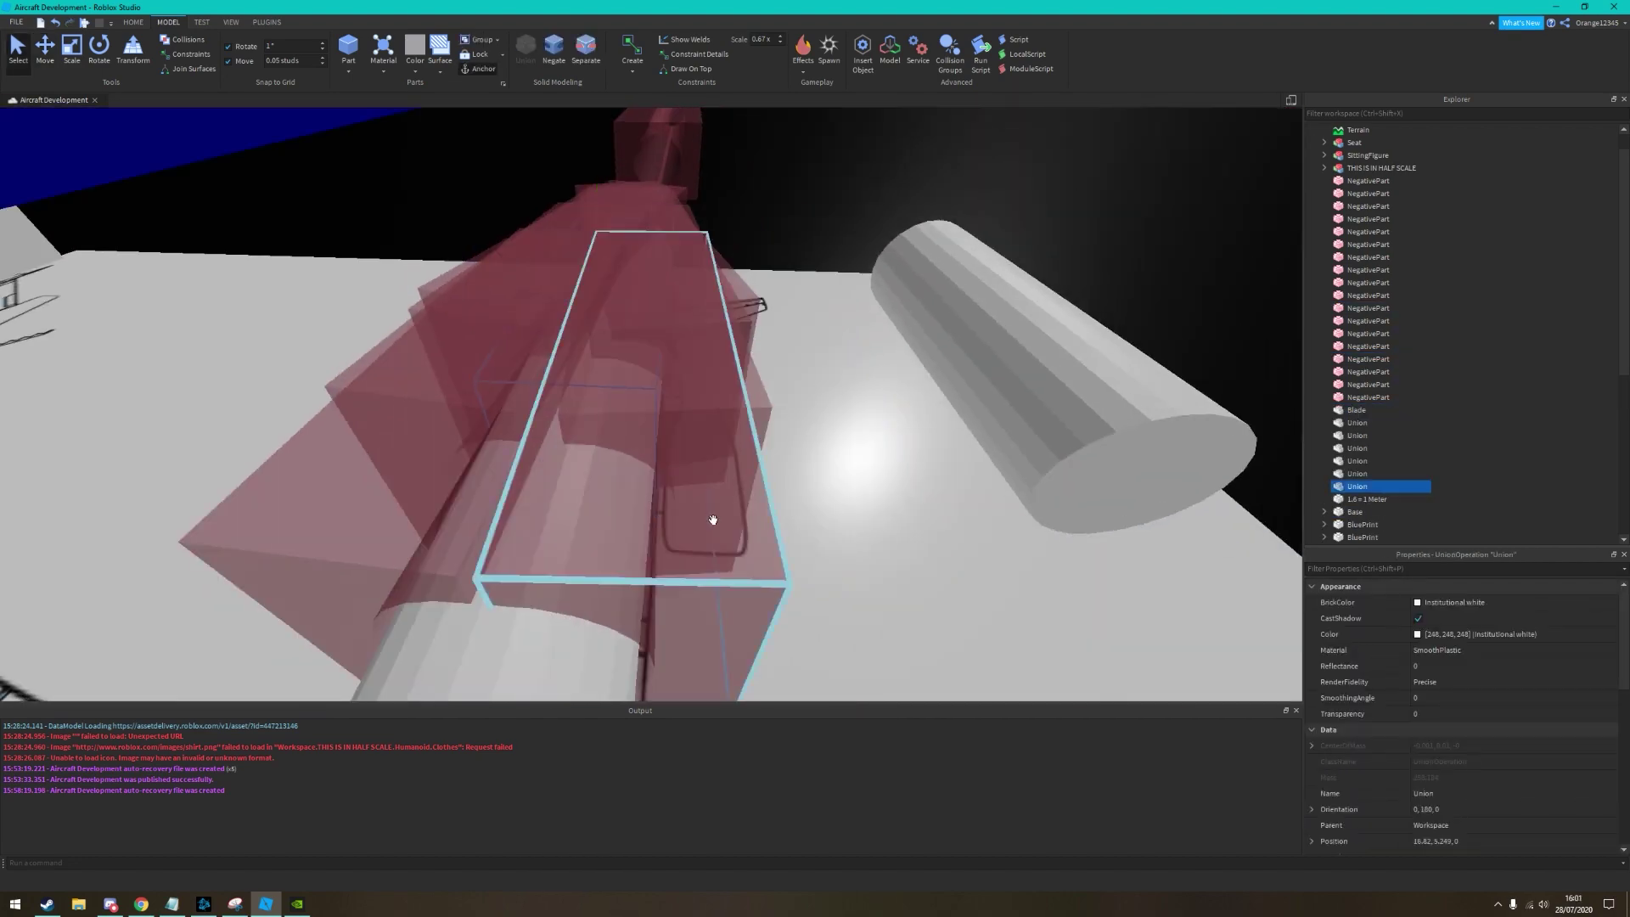
{"action": "left_click", "coordinate": [524, 50]}
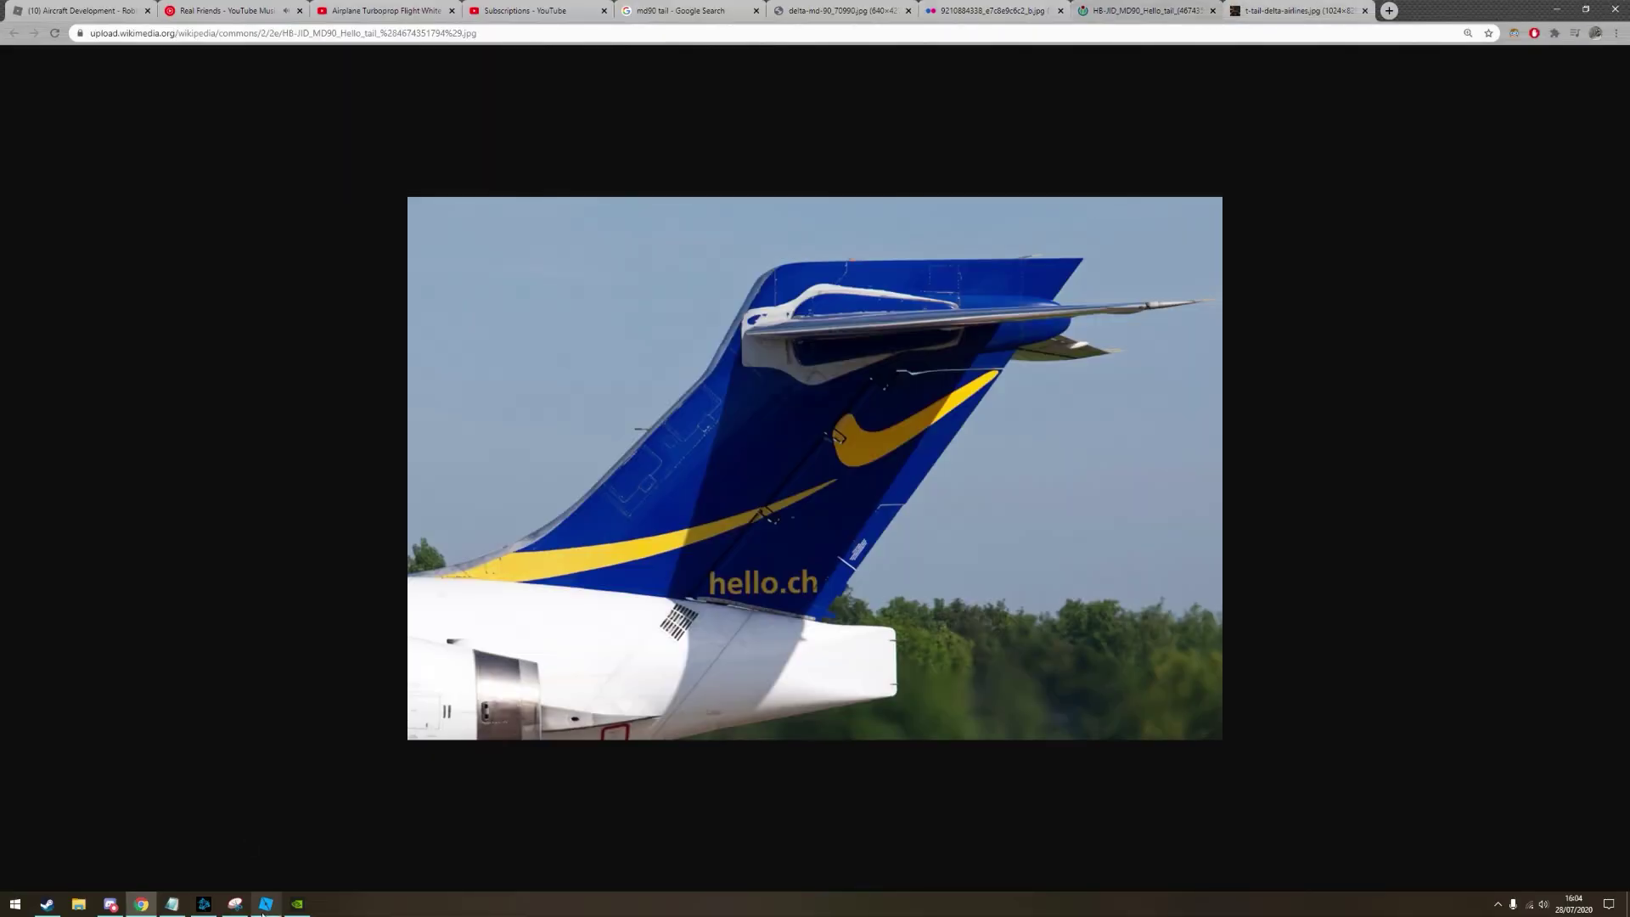
Return to Roblox Studio and size a narrow second block behind the fuselage's tail end over the top-view blueprint
{"action": "left_click", "coordinate": [265, 905]}
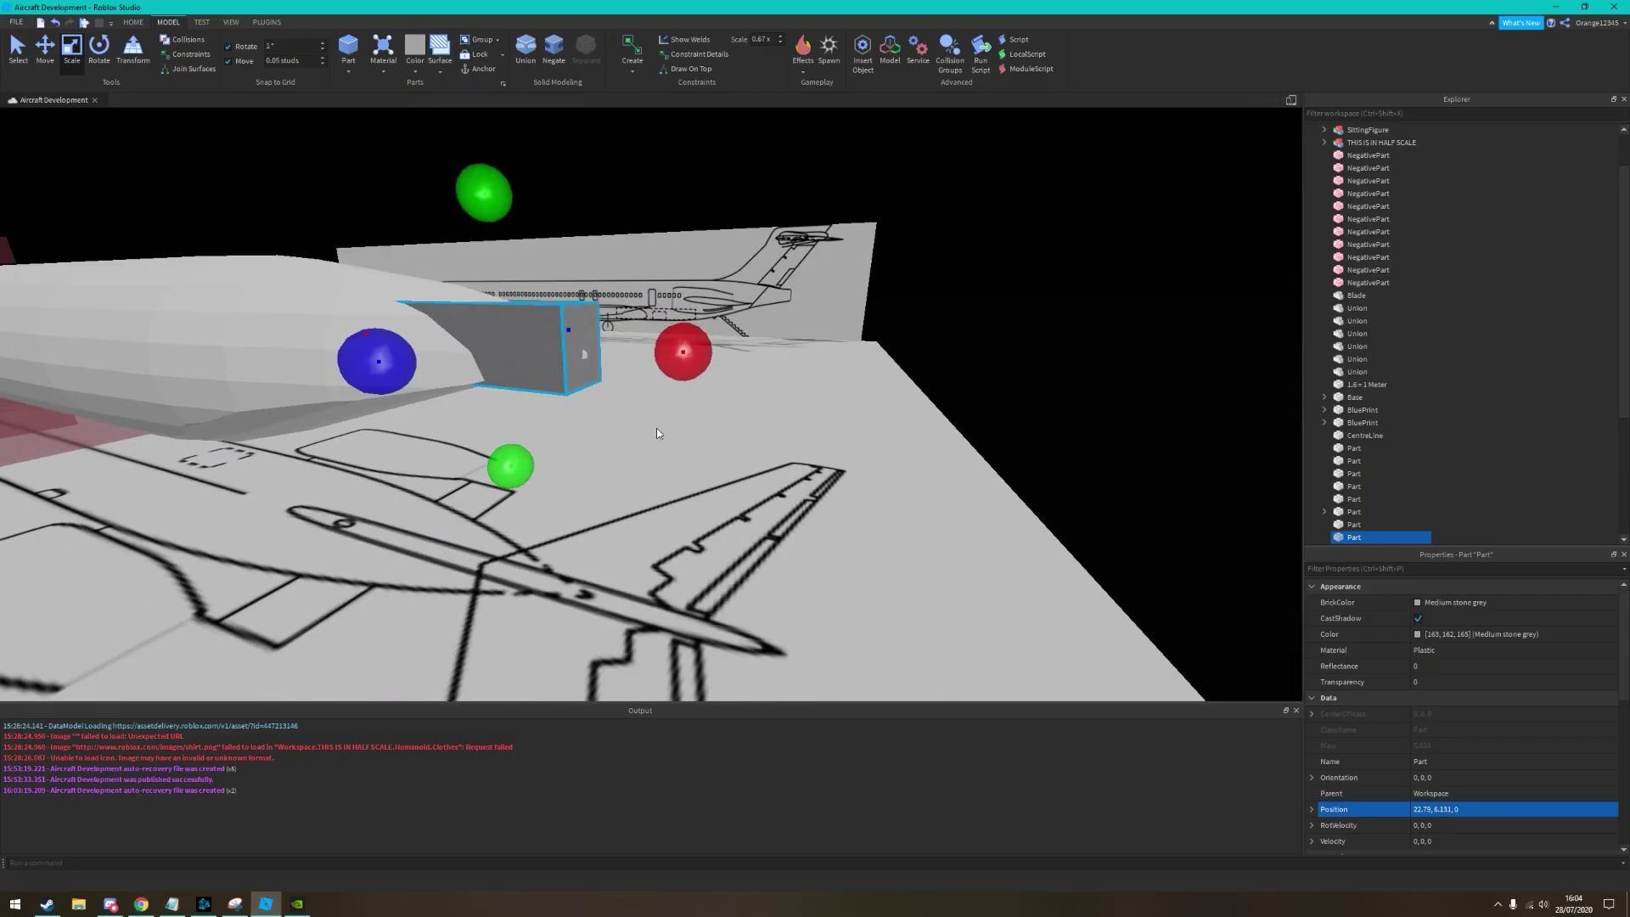
{"action": "right_click_drag", "start_coordinate": [823, 433], "coordinate": [968, 360]}
{"action": "left_click", "coordinate": [968, 360]}
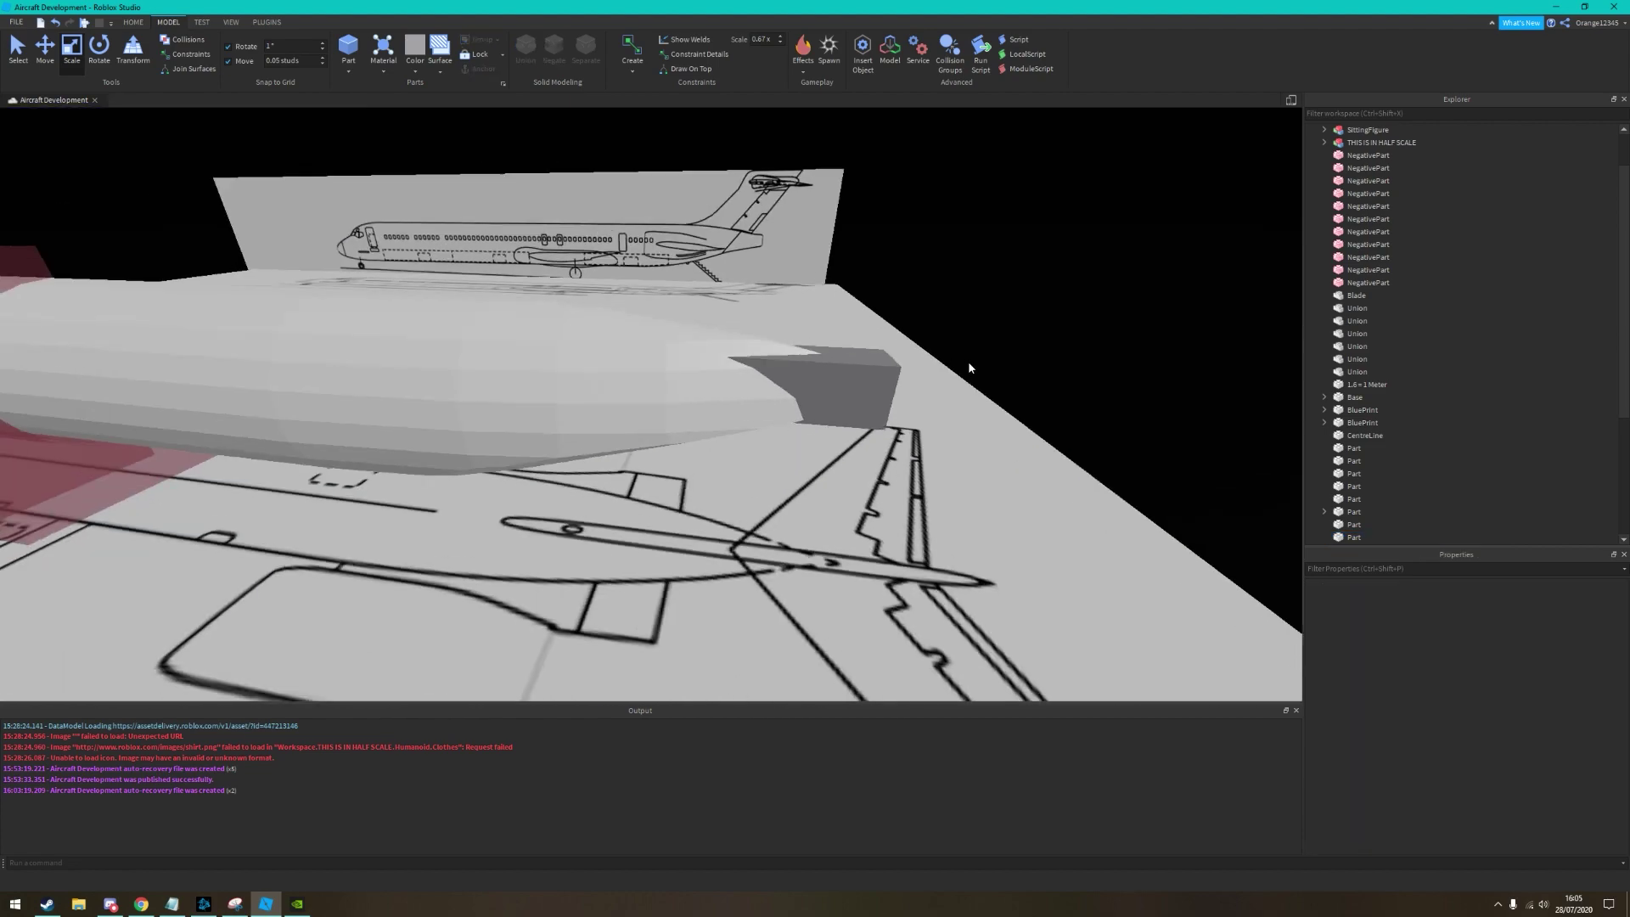
{"action": "scroll", "coordinate": [793, 377], "scroll_direction": "up", "scroll_amount": 3}
{"action": "scroll", "coordinate": [793, 377], "scroll_direction": "up", "scroll_amount": 5}
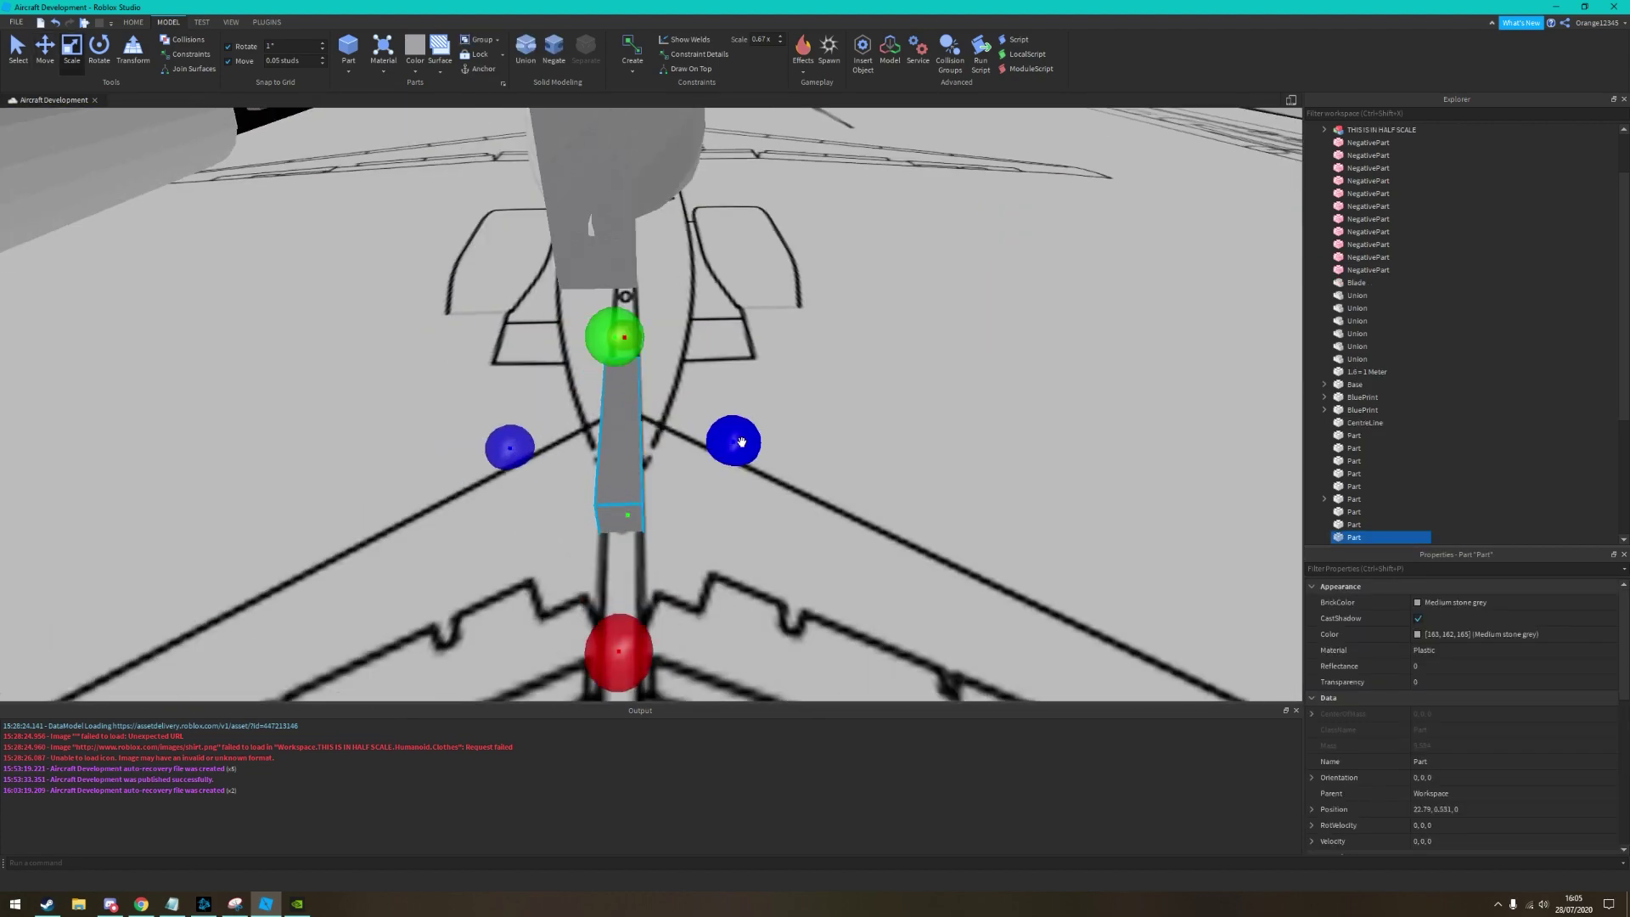
Browse the md90 tail image results in Chrome, open the rear-view tail photo, and return to Roblox Studio
{"action": "key", "text": "alt+Tab"}
{"action": "key", "text": "ctrl+shift+Tab"}
{"action": "scroll", "coordinate": [533, 482], "scroll_direction": "down", "scroll_amount": 5}
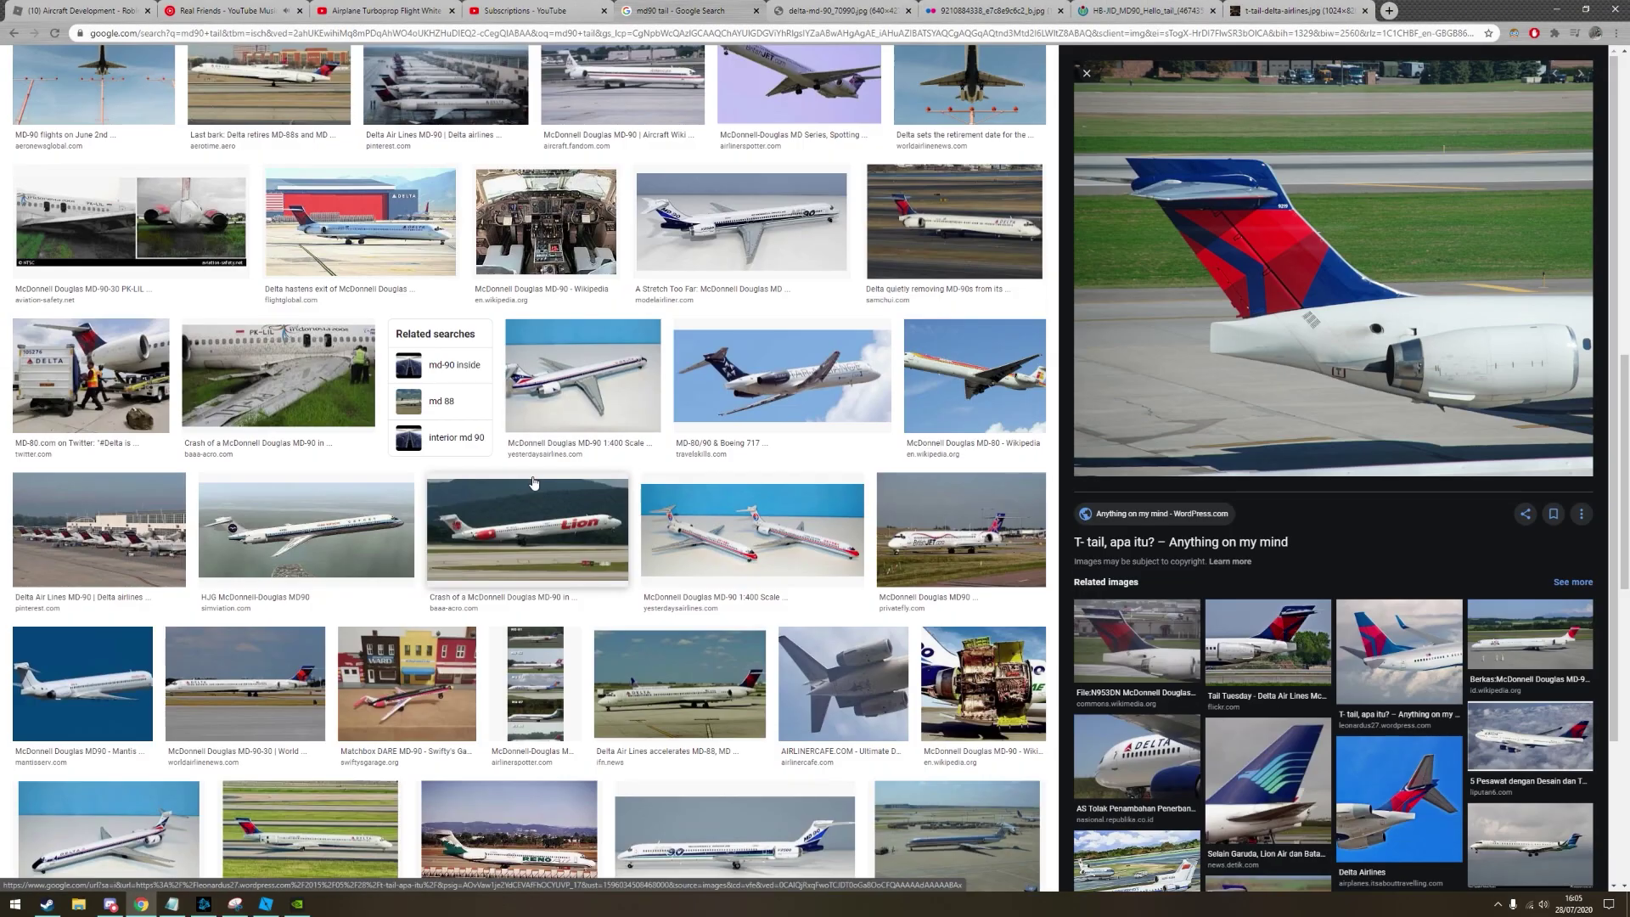
{"action": "left_click", "coordinate": [843, 683]}
{"action": "key", "text": "alt+Tab"}
Position the narrow block behind the fuselage's tail end and scale a wedge beside it over the blueprint
{"action": "right_click_drag", "start_coordinate": [646, 399], "coordinate": [664, 408]}
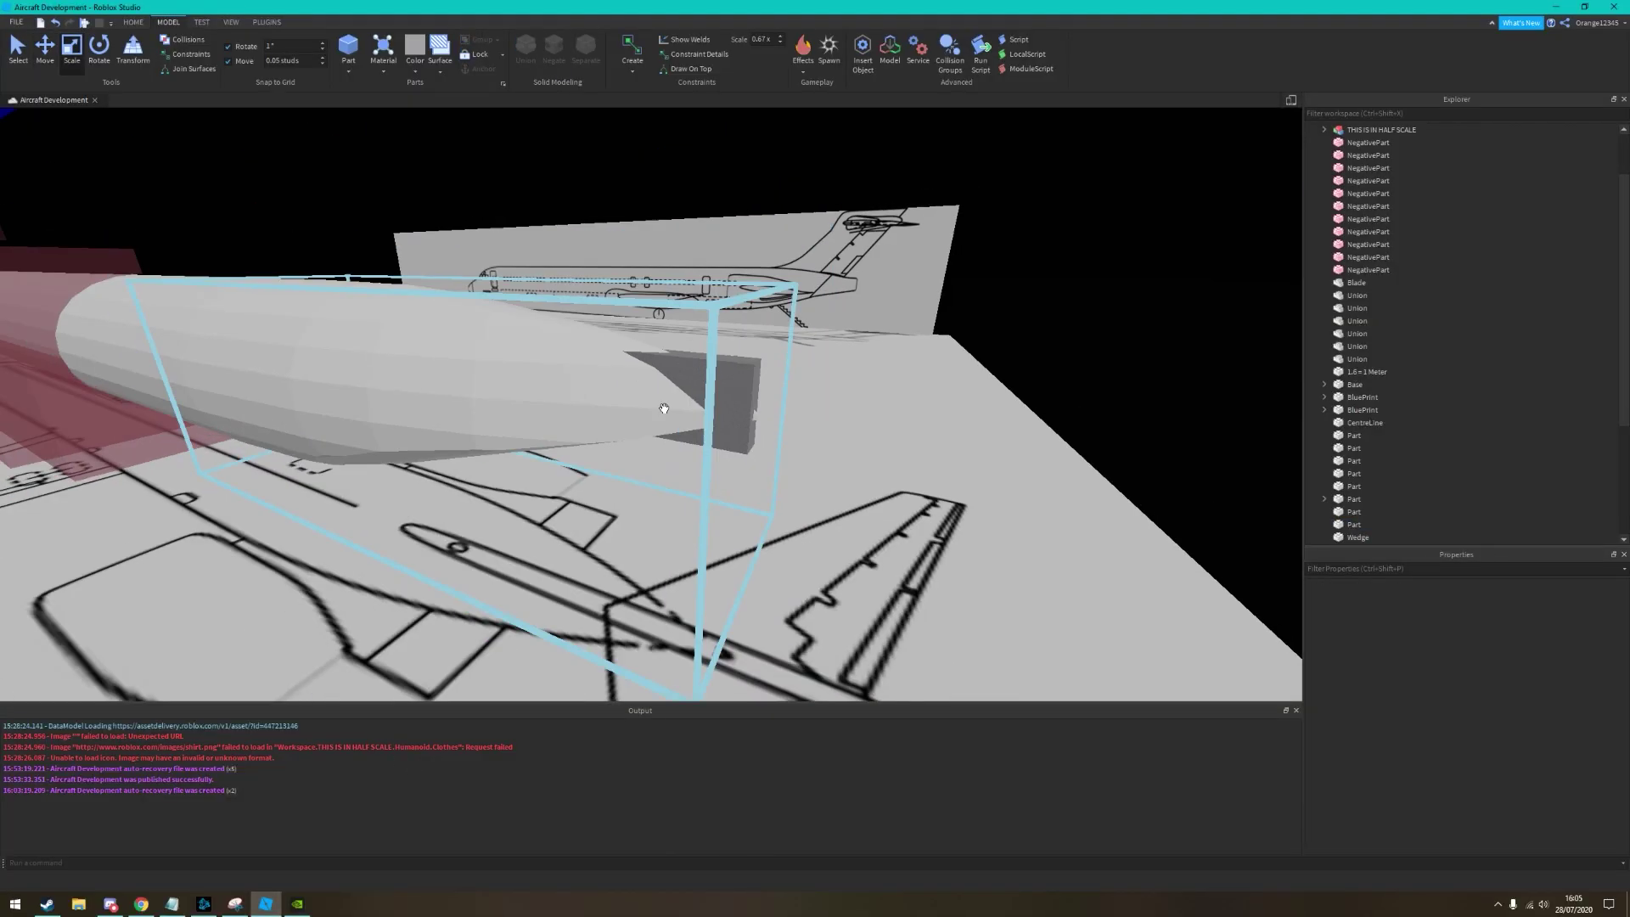
{"action": "left_click", "coordinate": [664, 408]}
{"action": "key", "text": "ctrl+2"}
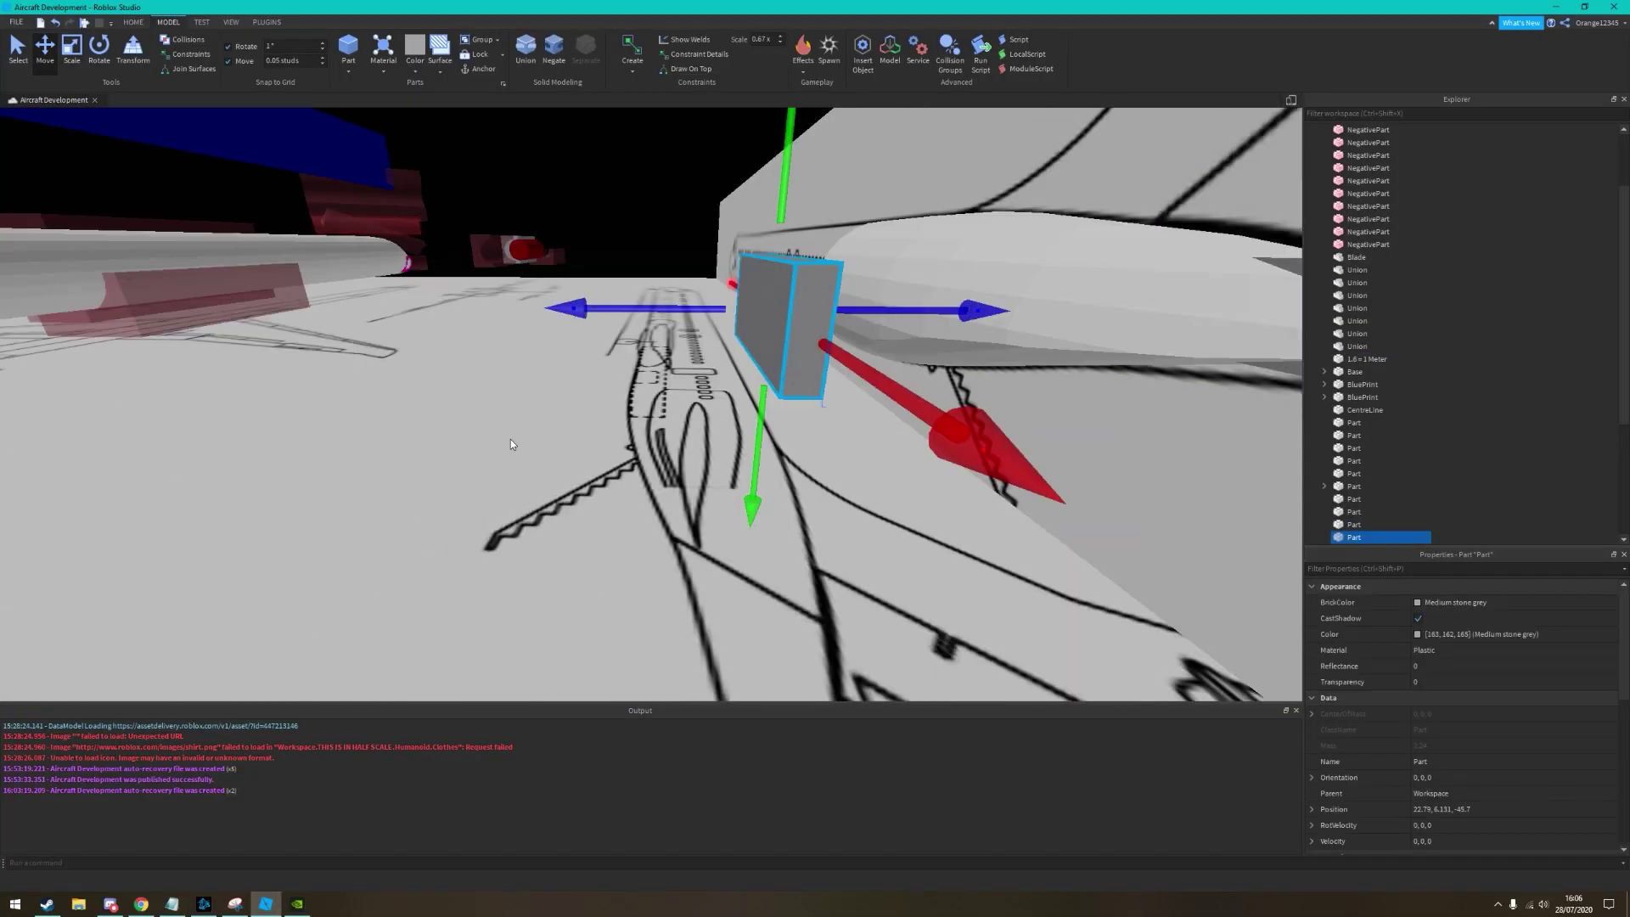
{"action": "scroll", "coordinate": [880, 236], "scroll_direction": "up", "scroll_amount": 5}
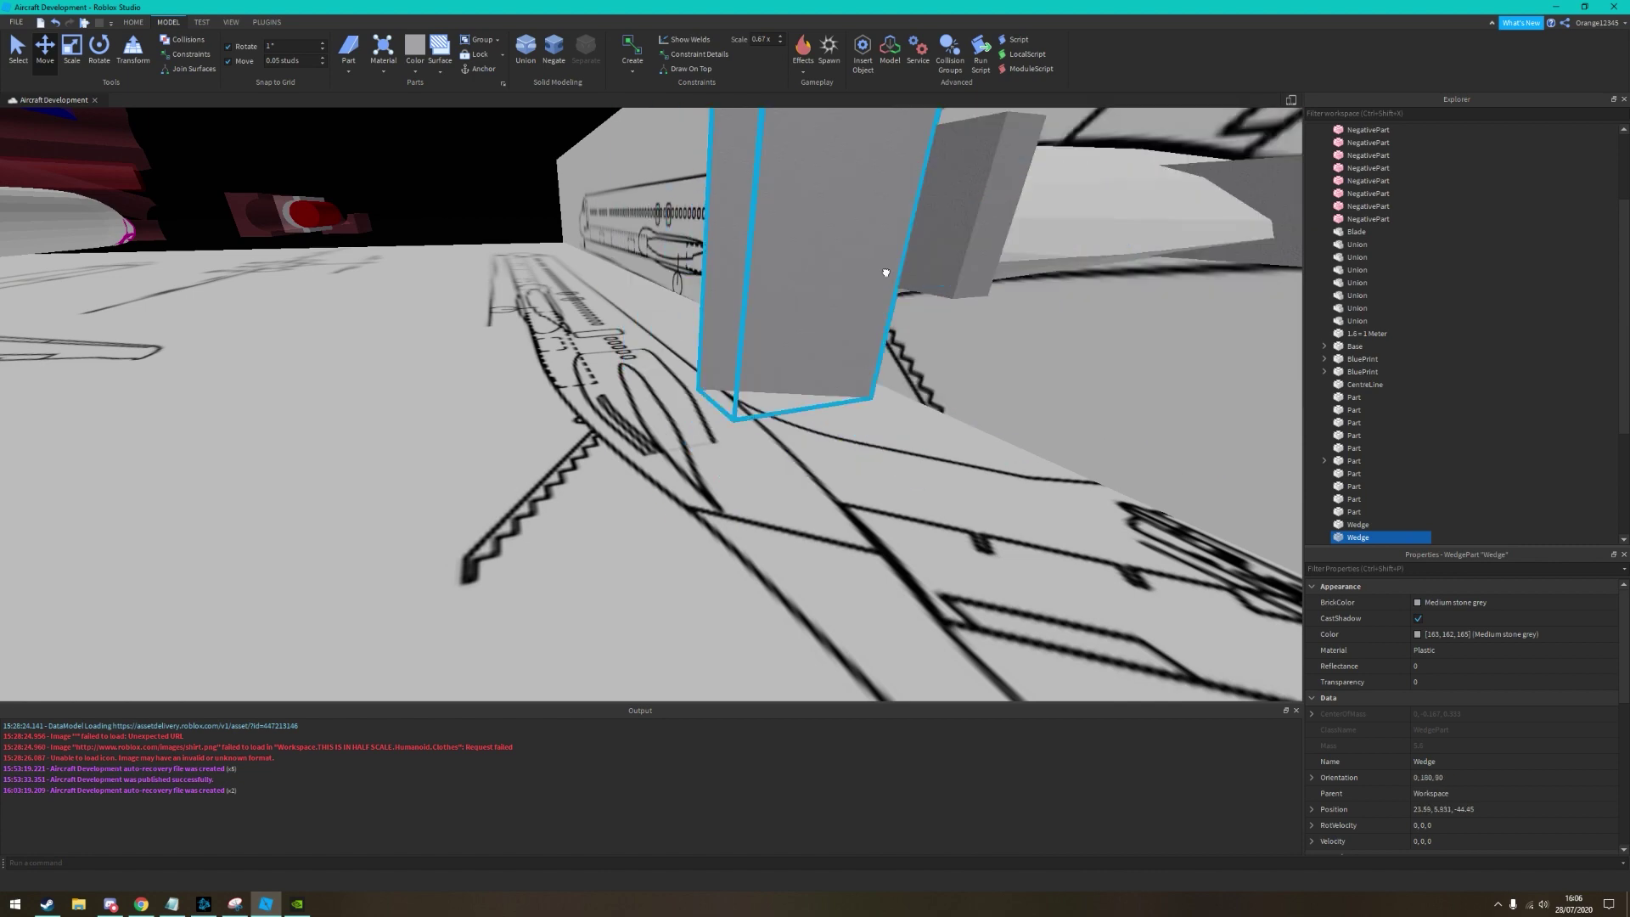
{"action": "key", "text": "ctrl+3"}
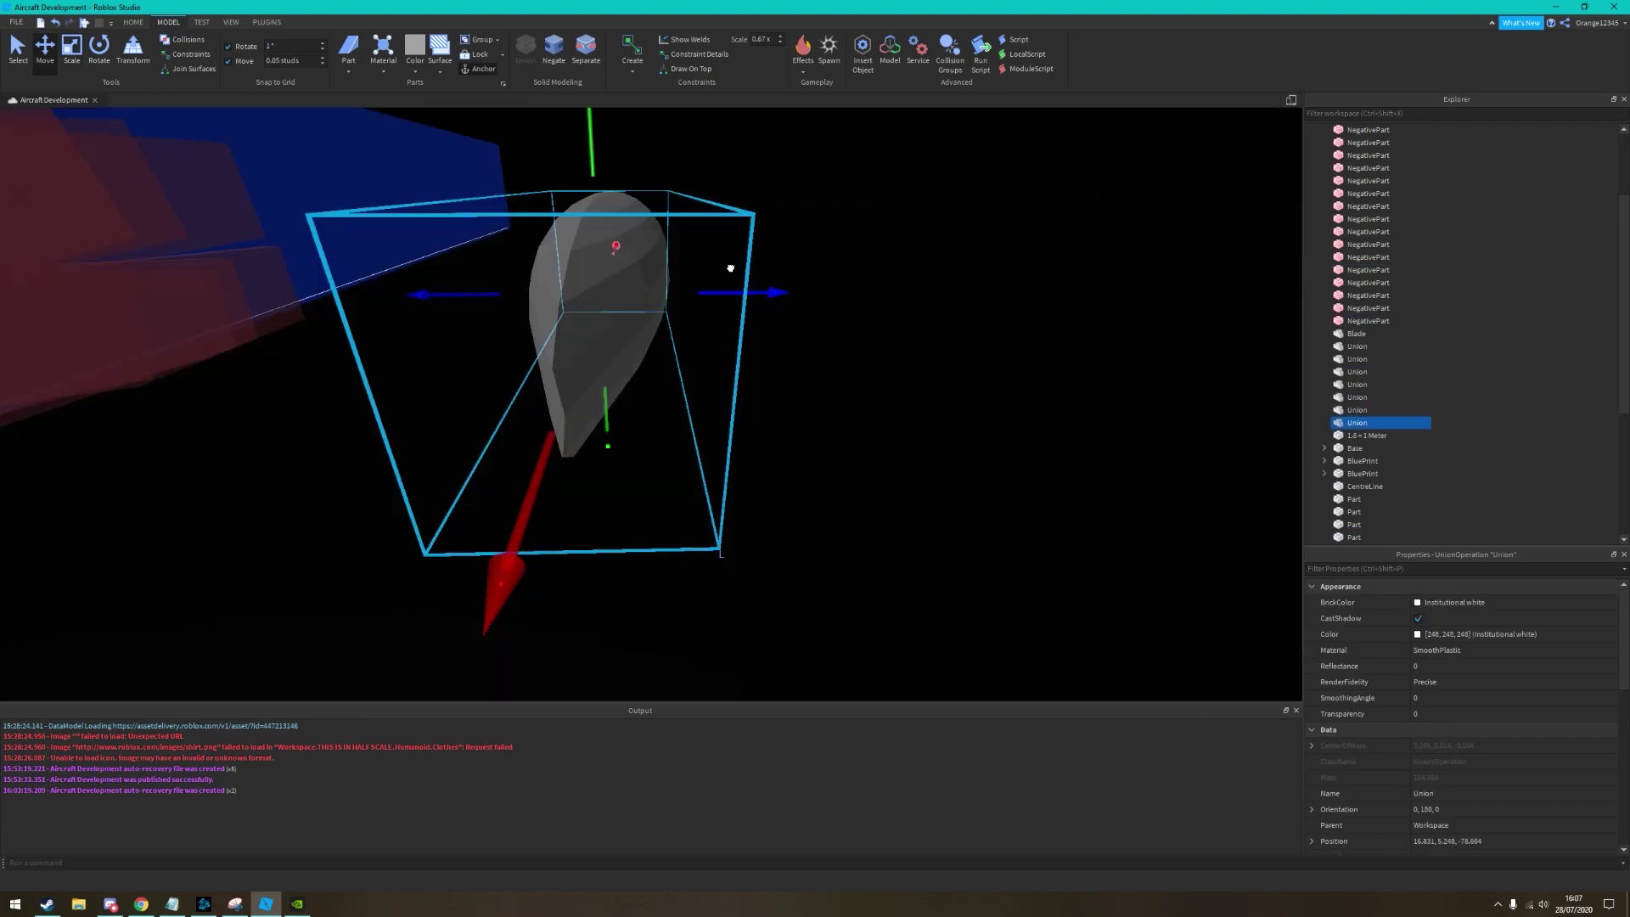
Separate the rear fuselage union back into the fuselage body and its negative taper blocks
{"action": "key", "text": "f"}
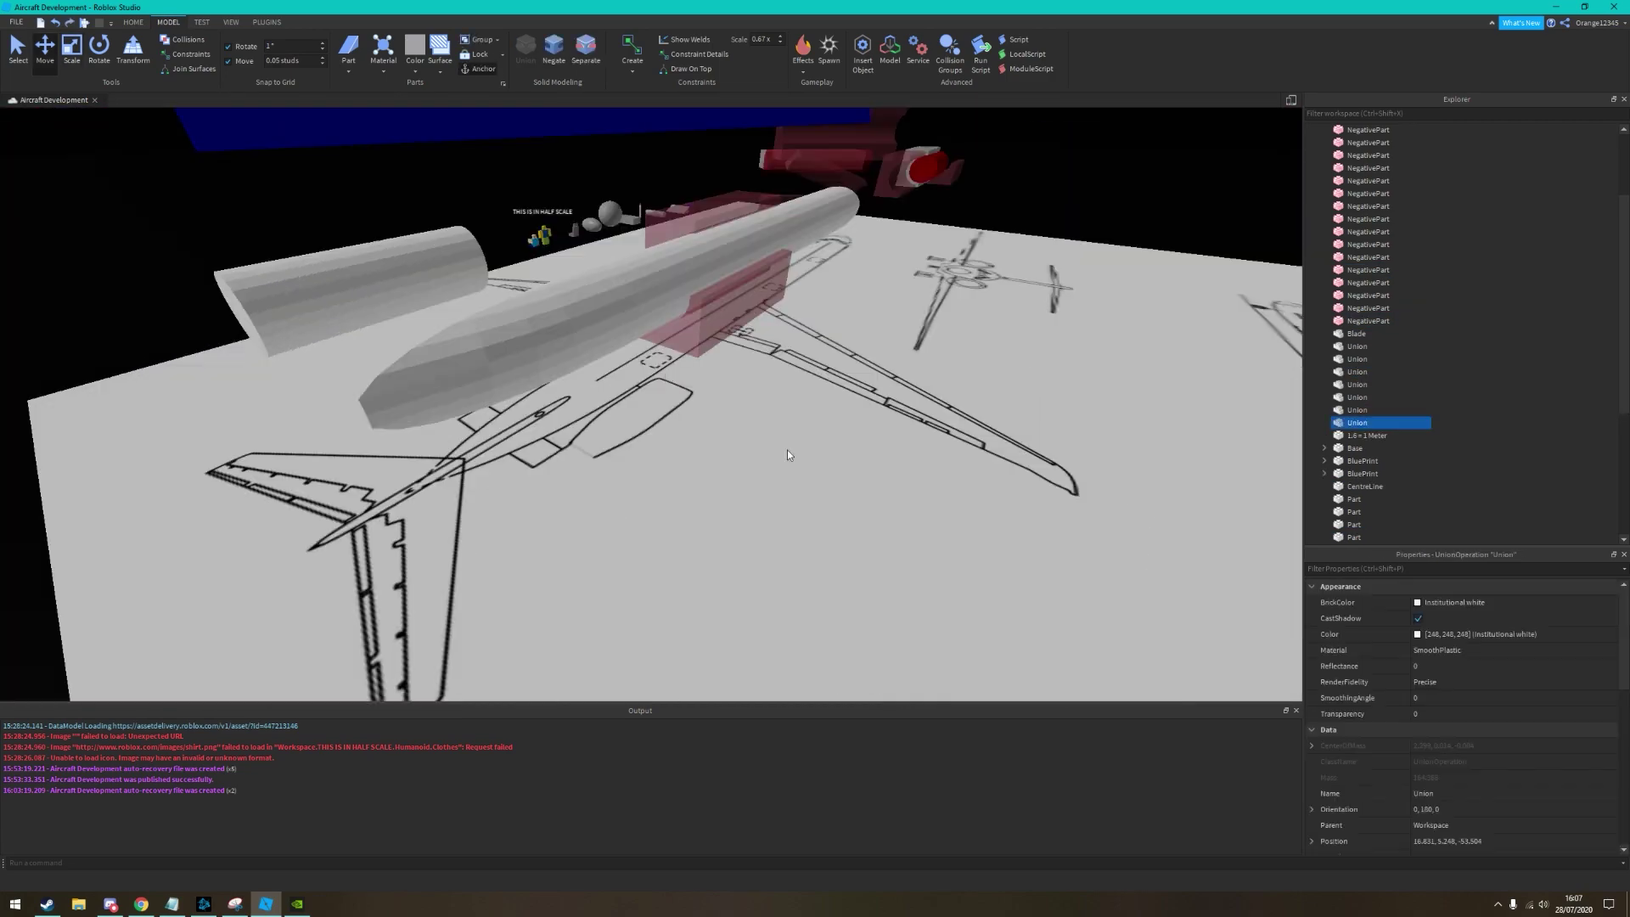
{"action": "key", "text": "ctrl+shift+u"}
{"action": "key", "text": "f"}
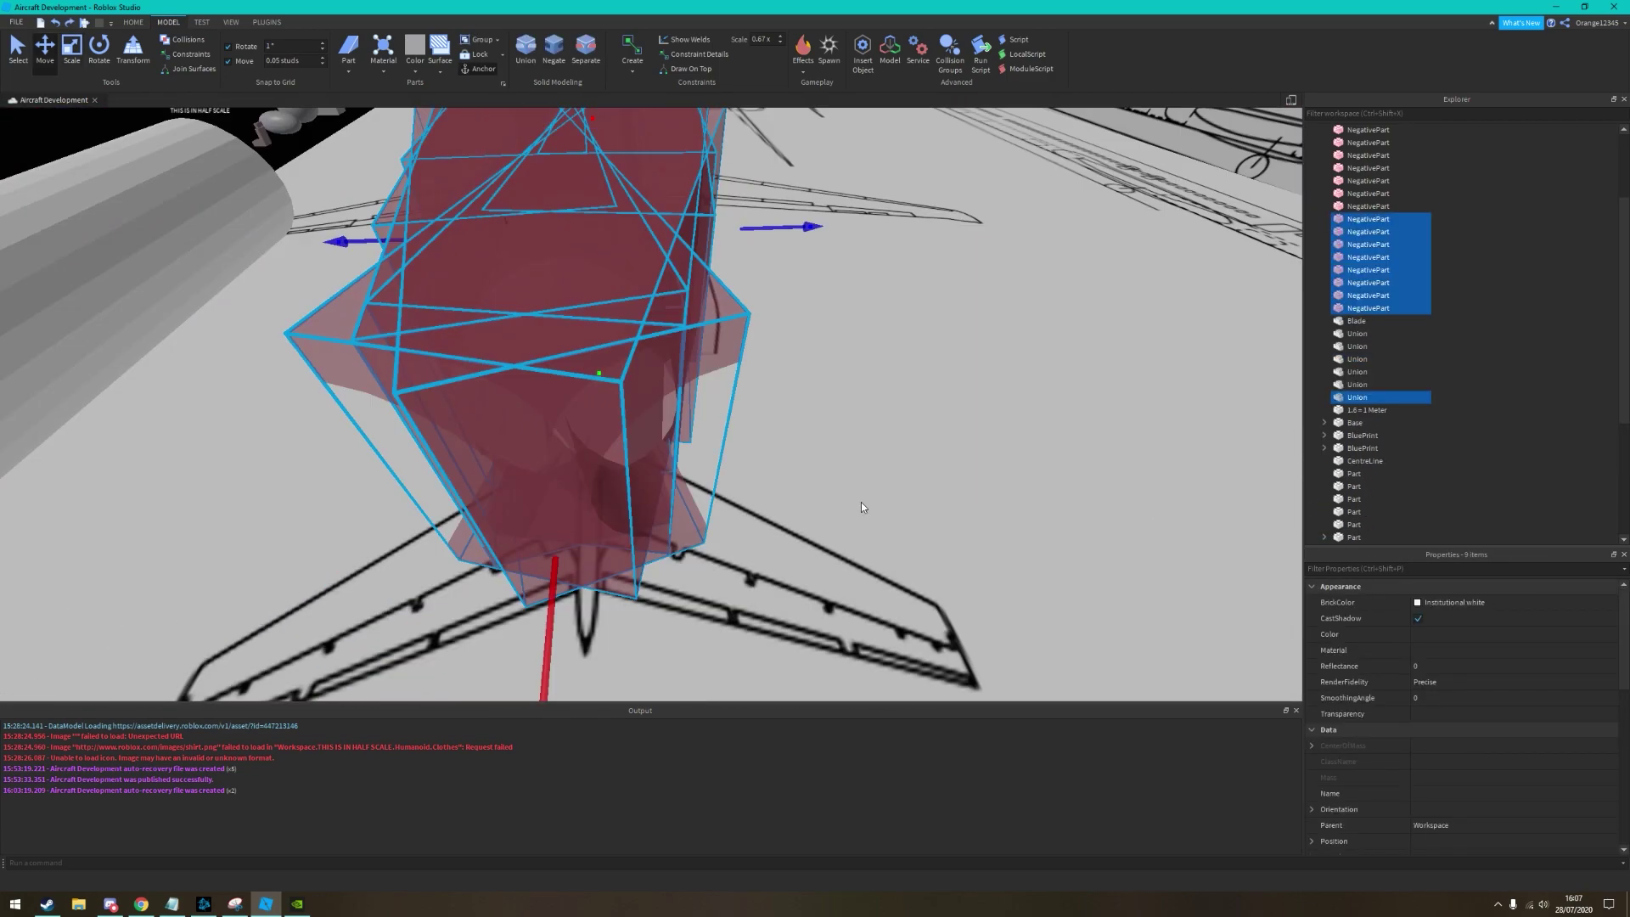
{"action": "key", "text": "ctrl+z"}
{"action": "key", "text": "f"}
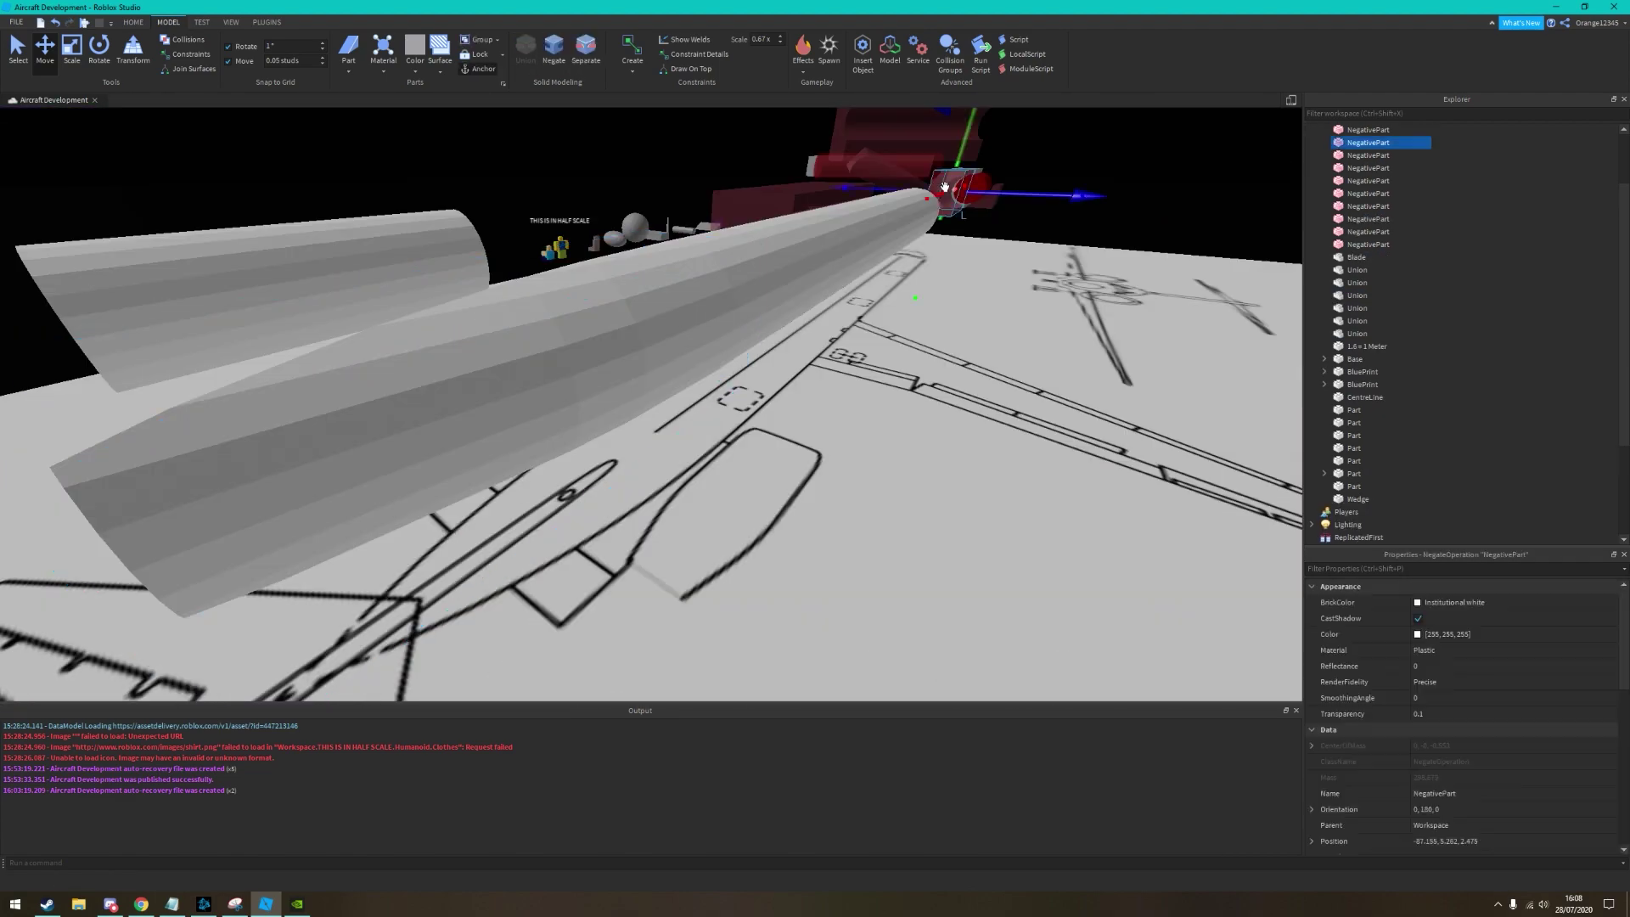
Move a negative block to the fuselage's tail and rotate it to about -163 degrees around the vertical axis along the taper
{"action": "left_click", "coordinate": [537, 371]}
{"action": "left_click_drag", "start_coordinate": [537, 371], "coordinate": [551, 496]}
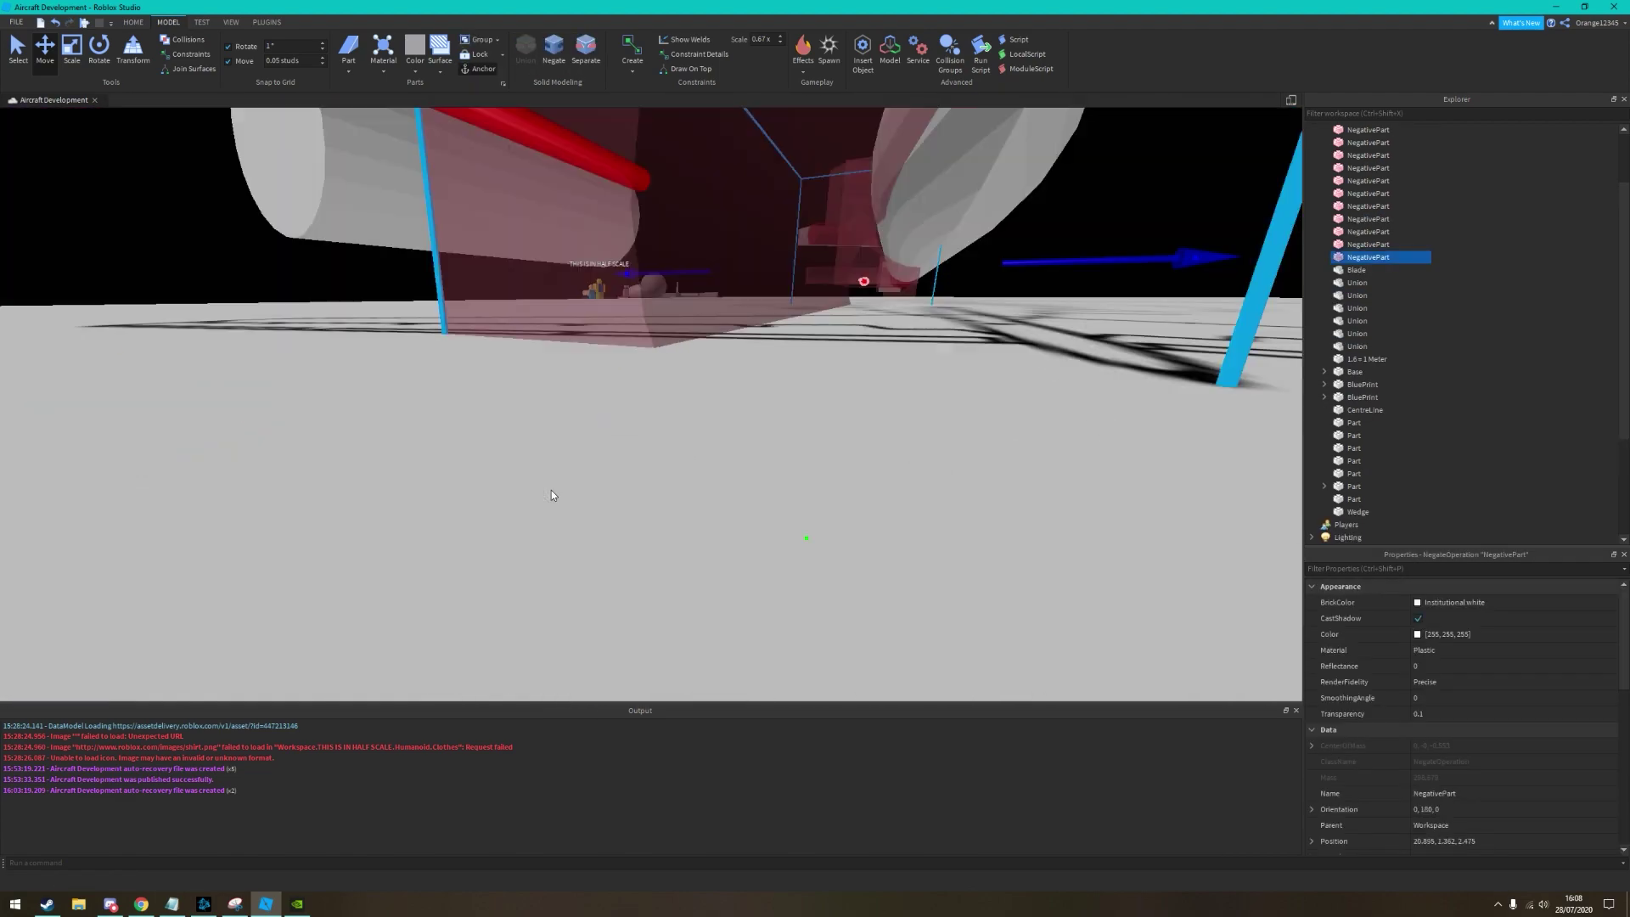
{"action": "left_click_drag", "start_coordinate": [738, 264], "coordinate": [658, 148]}
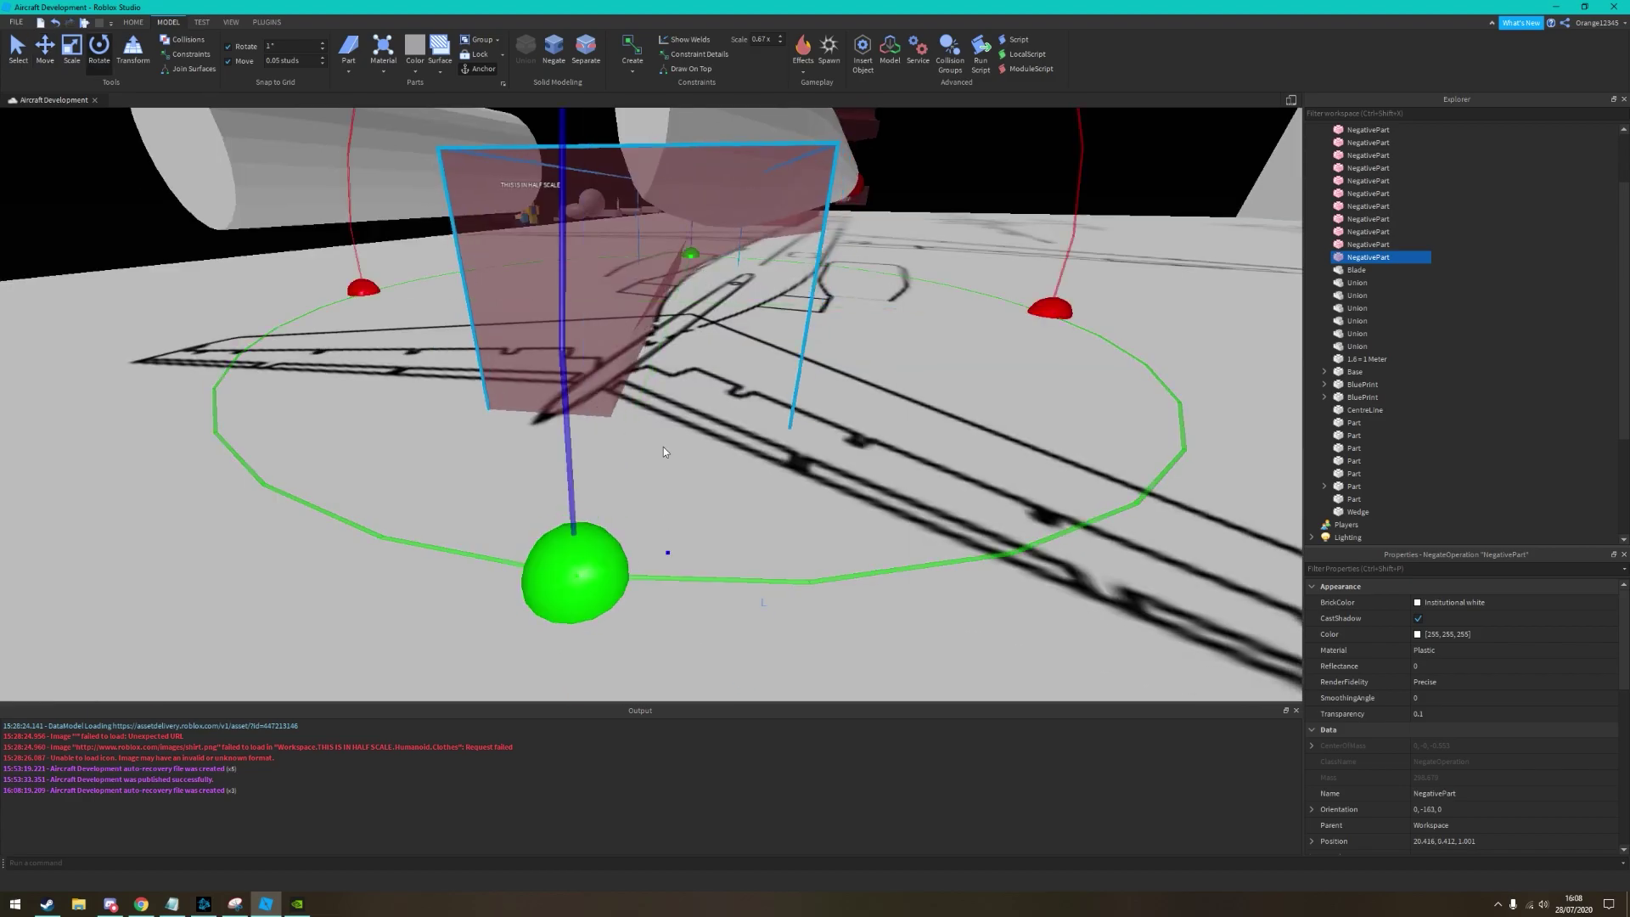
{"action": "left_click_drag", "start_coordinate": [664, 452], "coordinate": [704, 223]}
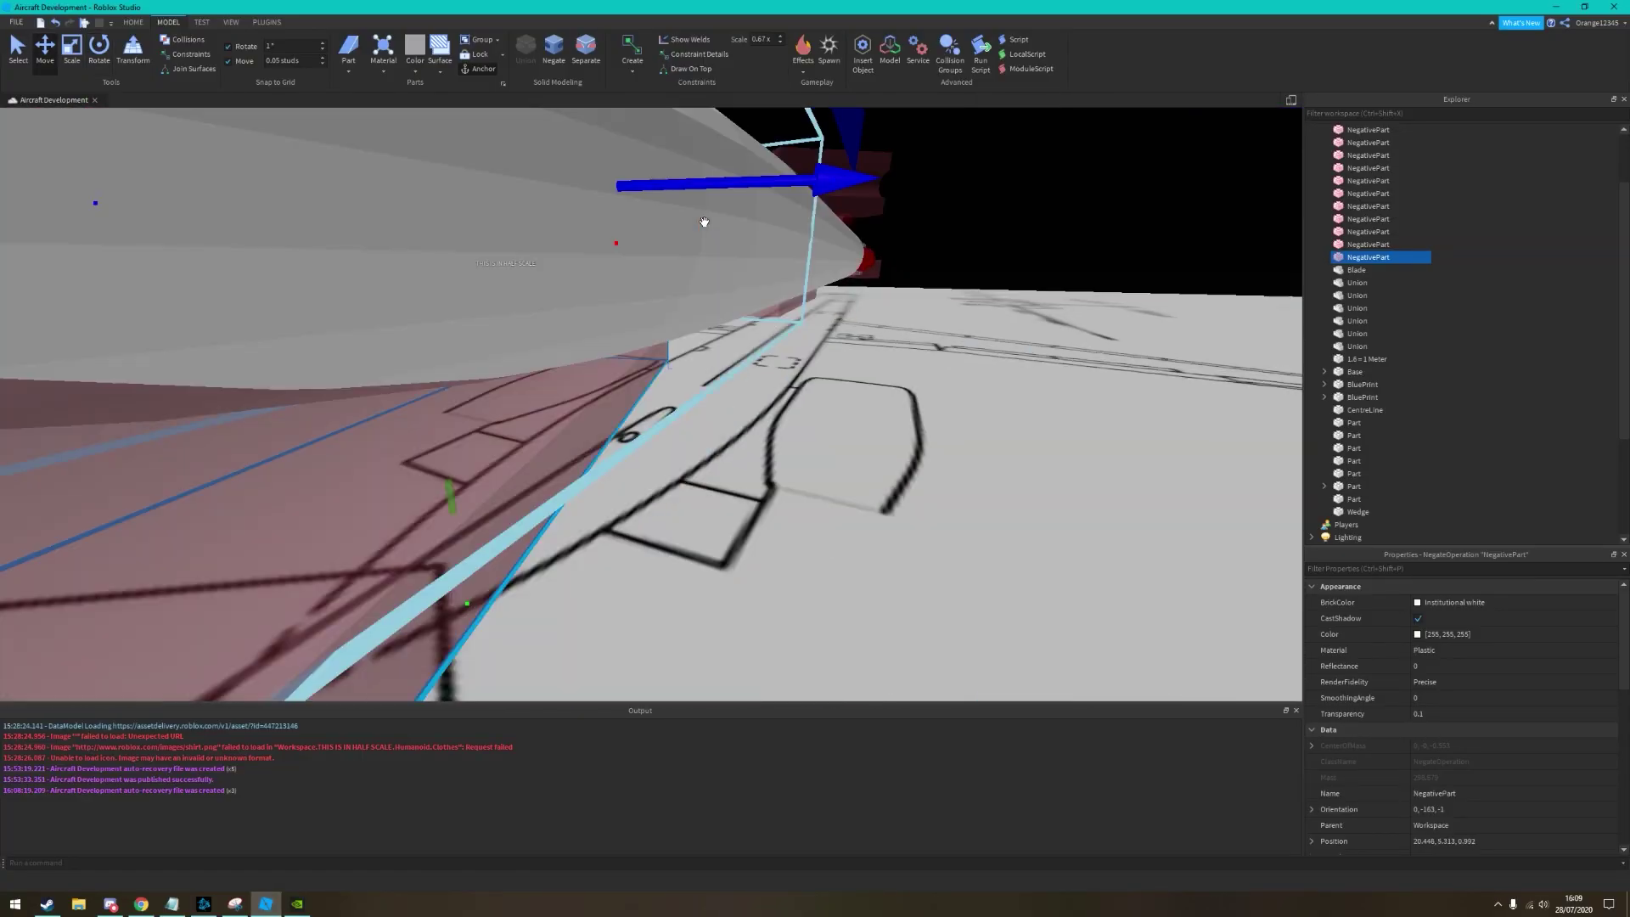
{"action": "right_click_drag", "start_coordinate": [704, 223], "coordinate": [704, 222]}
{"action": "left_click", "coordinate": [1027, 309]}
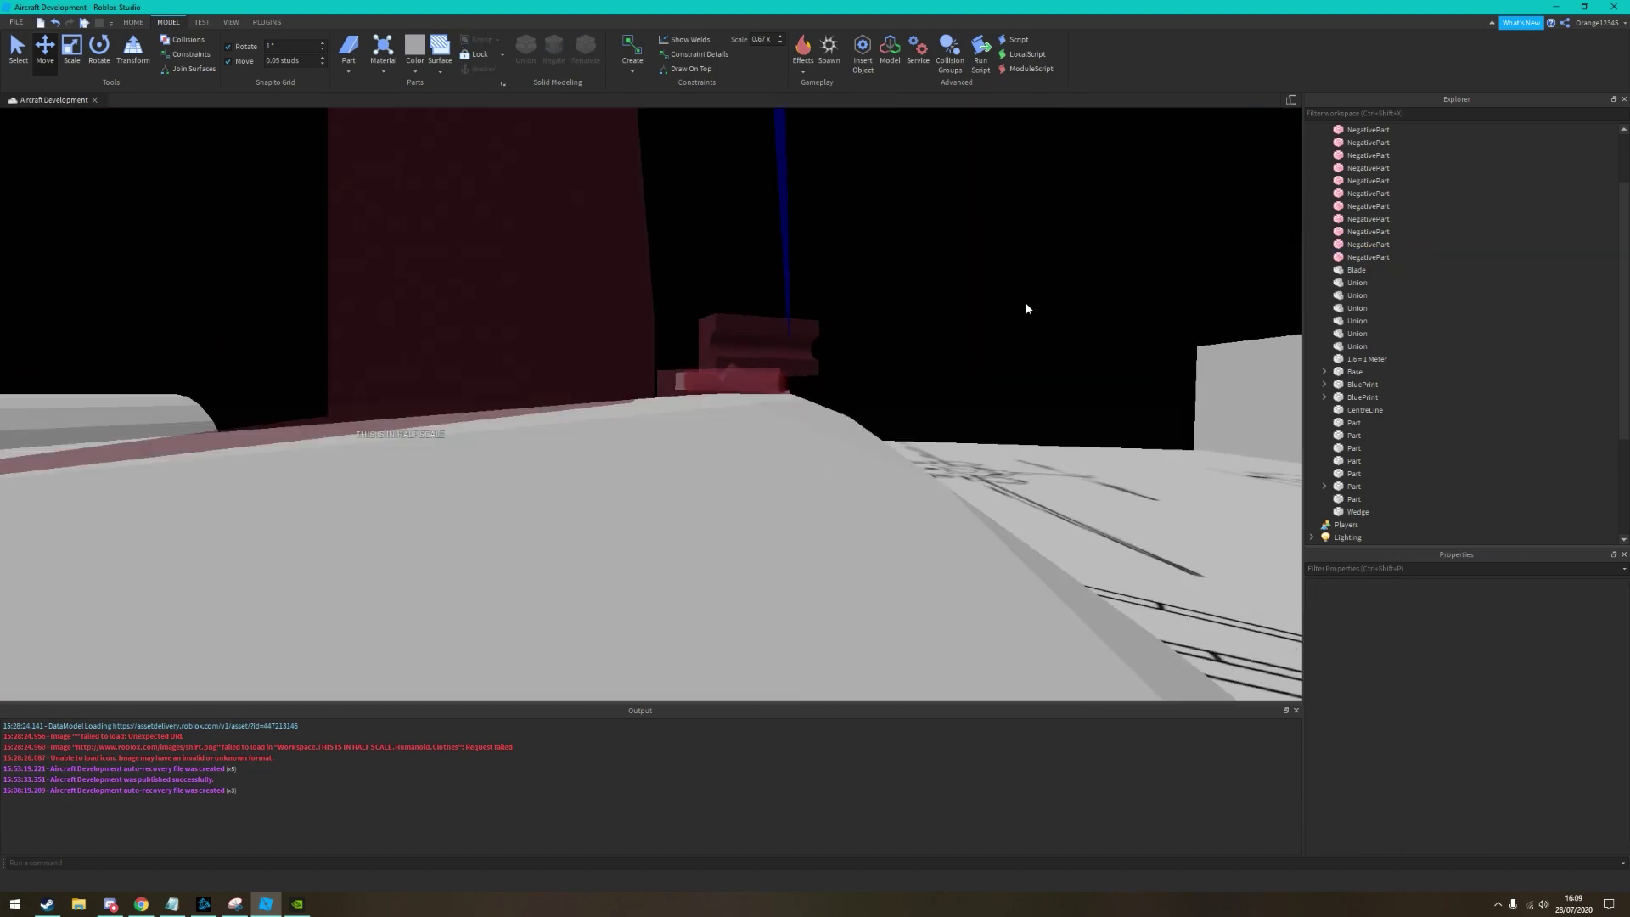
{"action": "key", "text": "ctrl+z"}
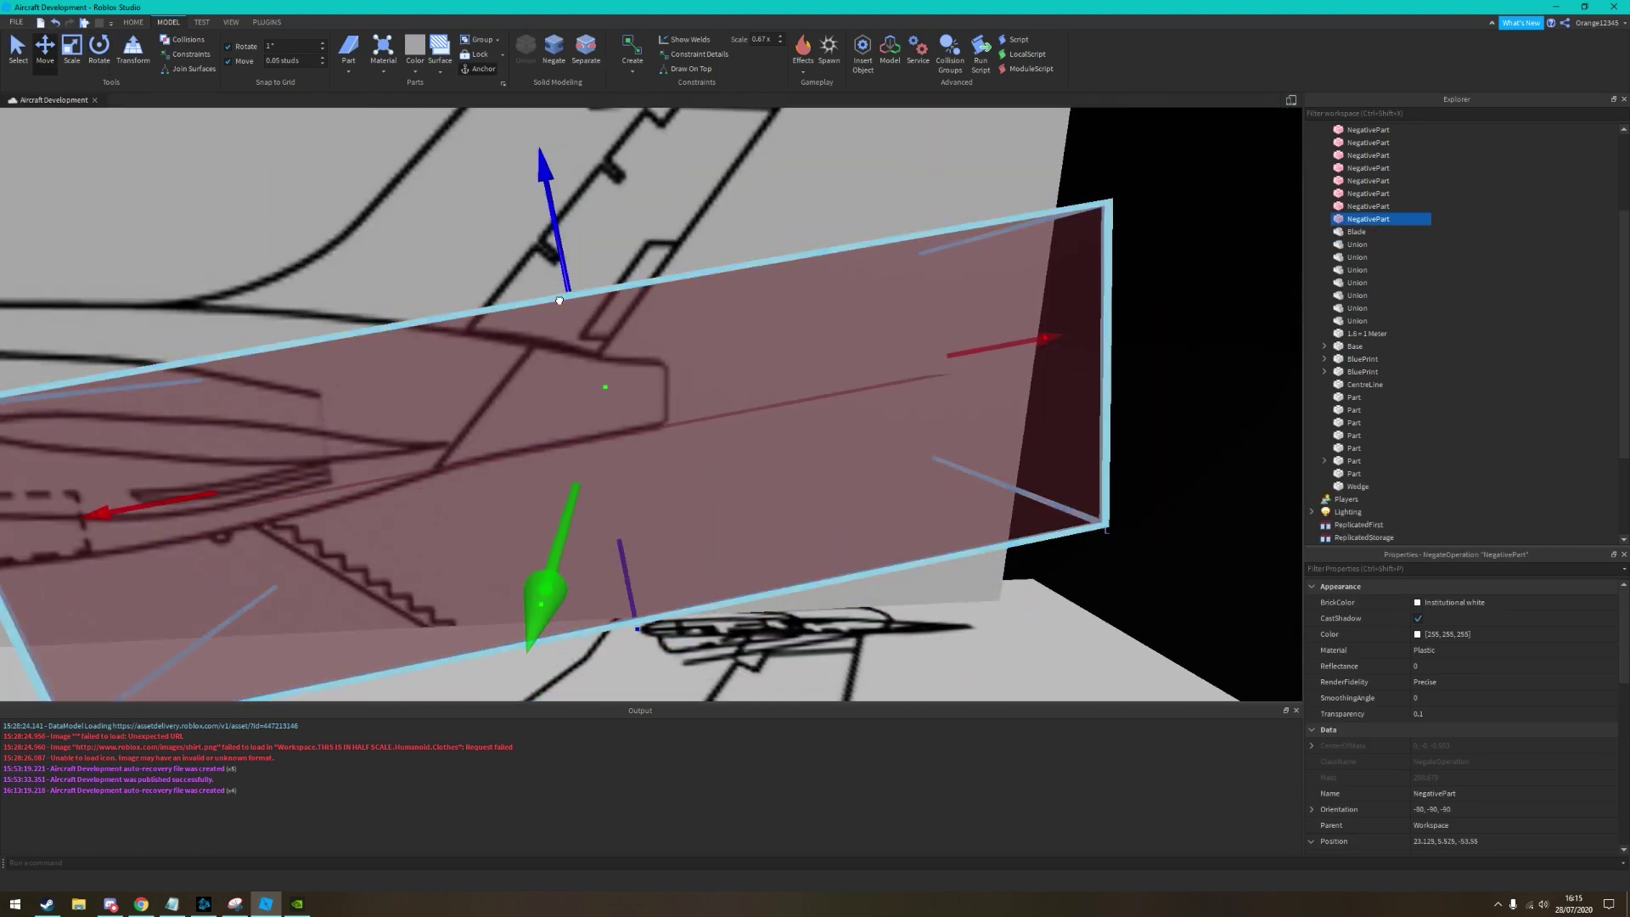
Check the magenta tail piece against the rear fuselage and save the Aircraft Development place to file
{"action": "right_click", "coordinate": [631, 647]}
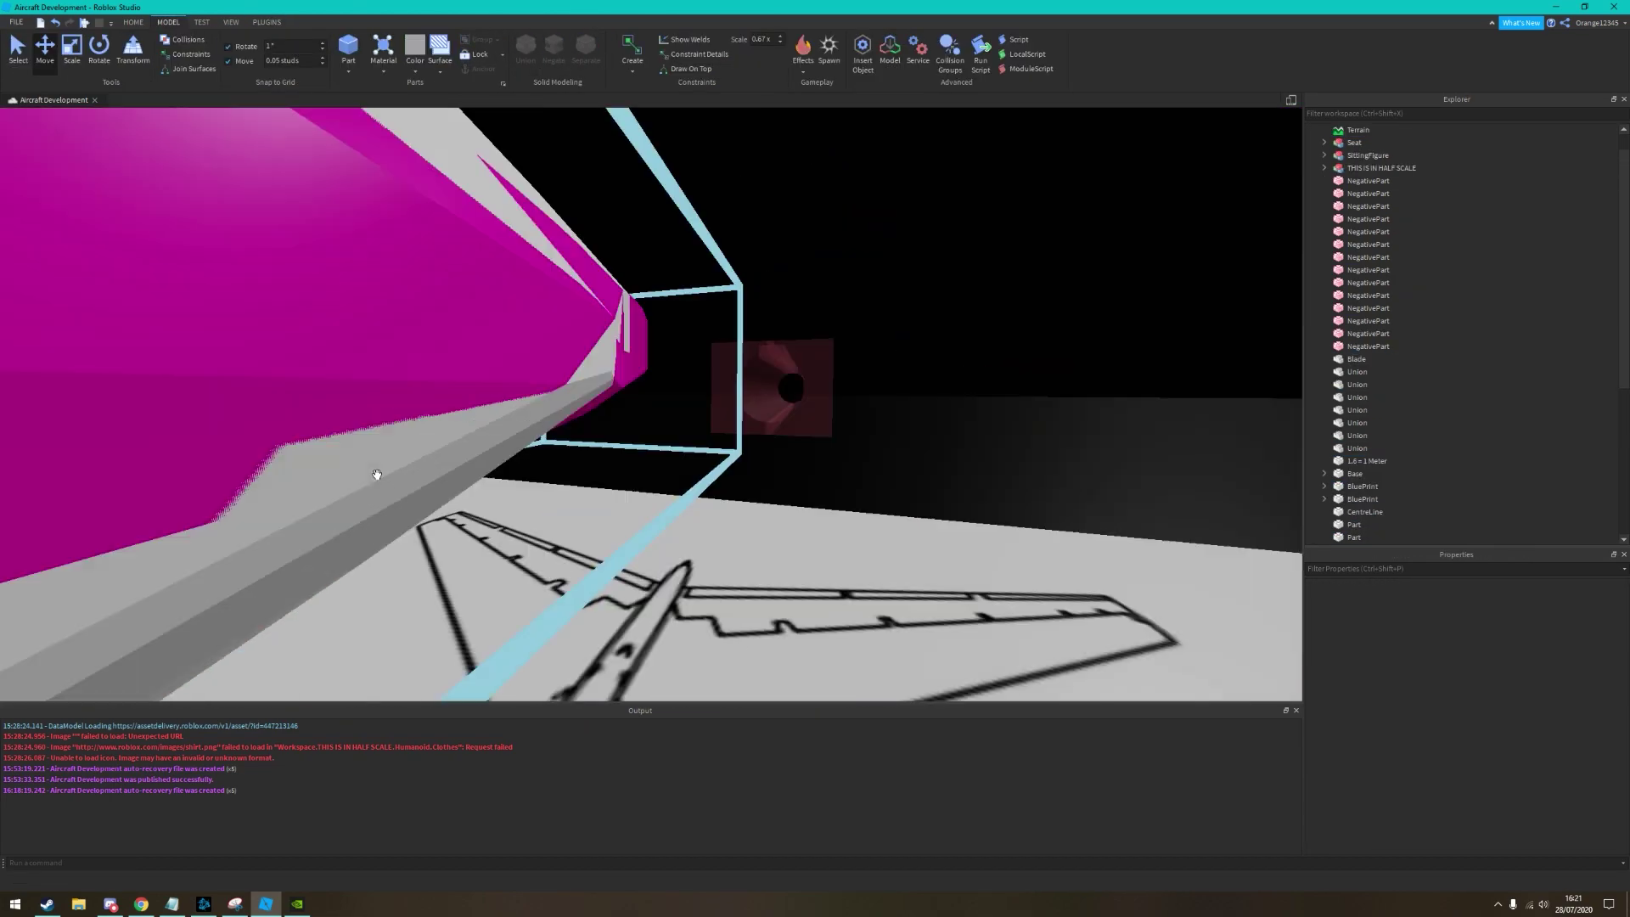
{"action": "right_click", "coordinate": [707, 582]}
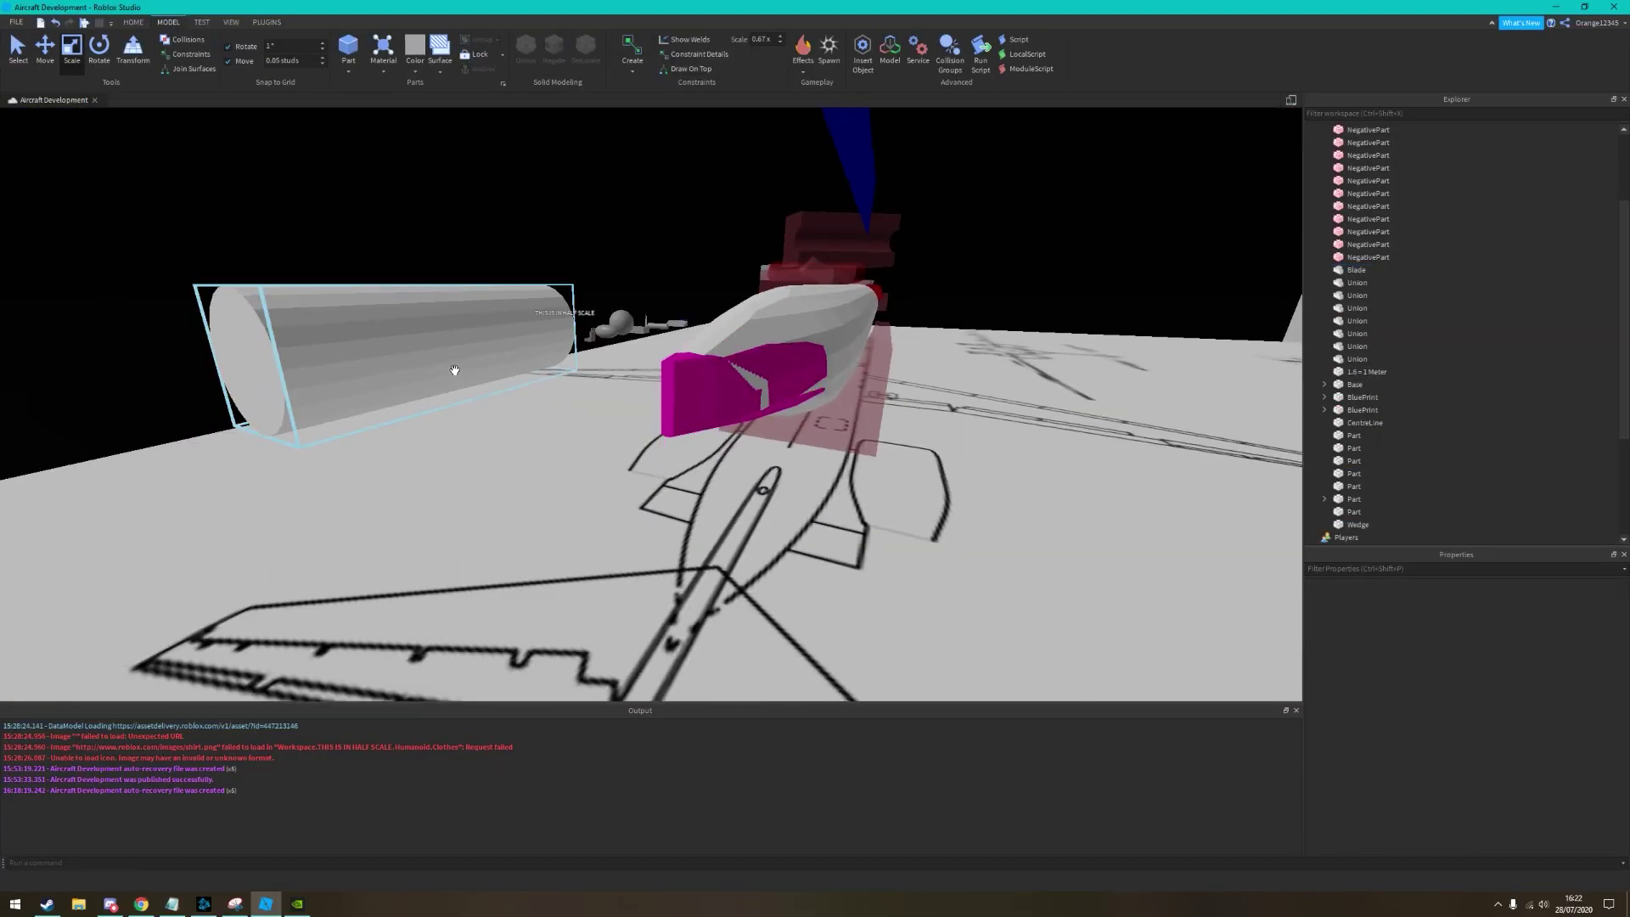
{"action": "key", "text": "ctrl+shift+s"}
{"action": "left_click", "coordinate": [656, 450]}
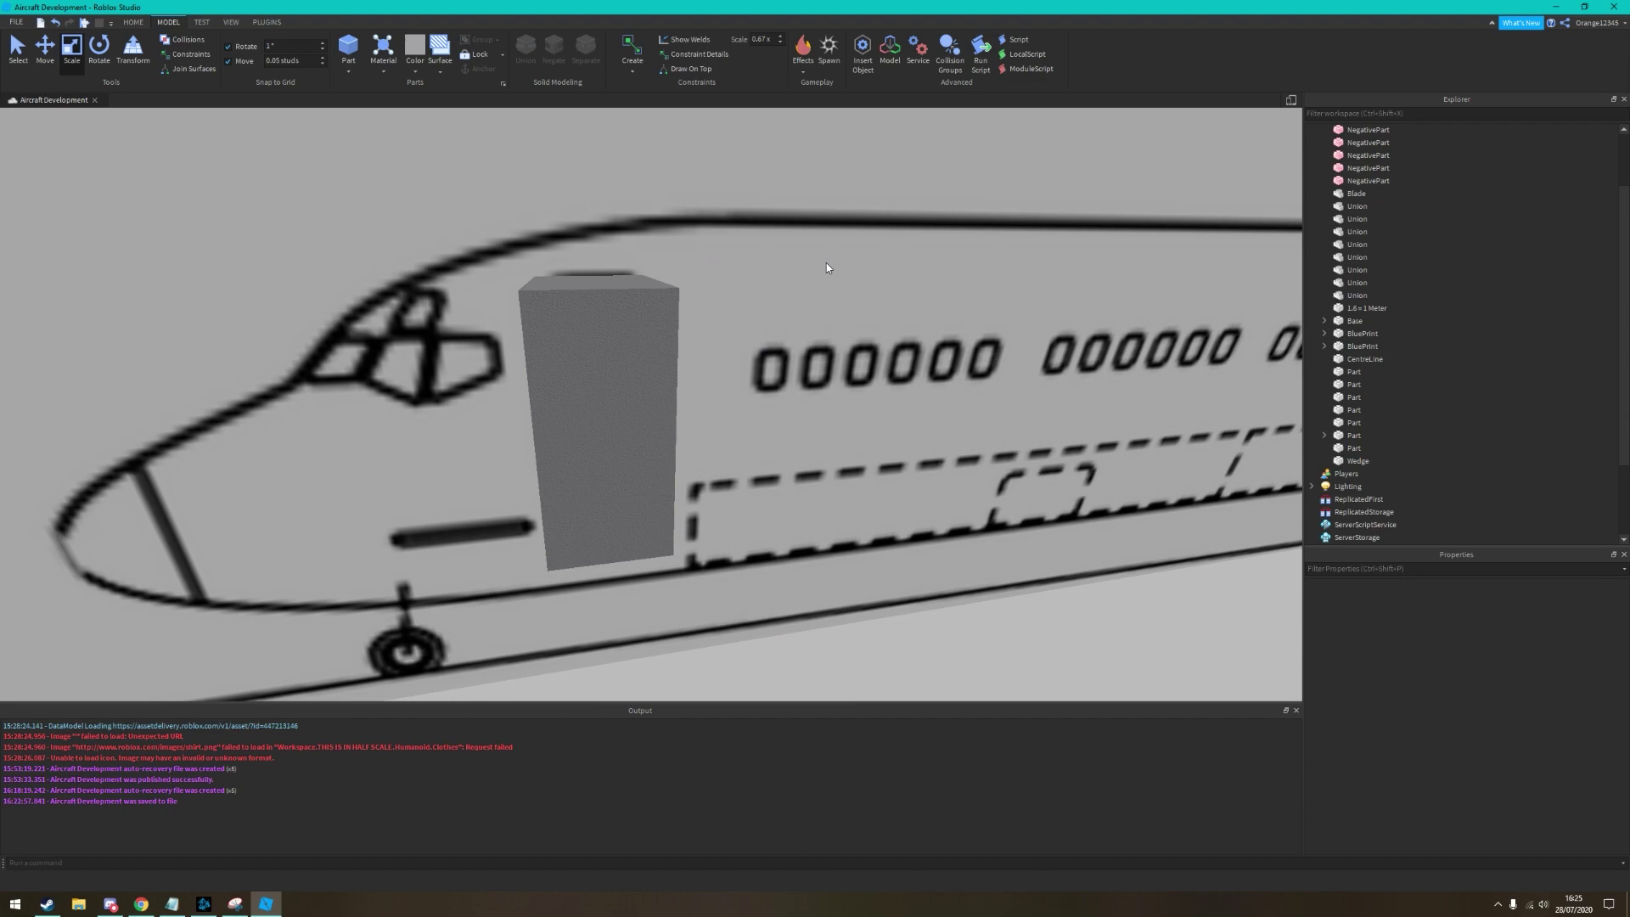
Fit crimson corner cylinders and grey blocks together into a rounded door shape over the forward door on the side-view blueprint
{"action": "left_click", "coordinate": [686, 367]}
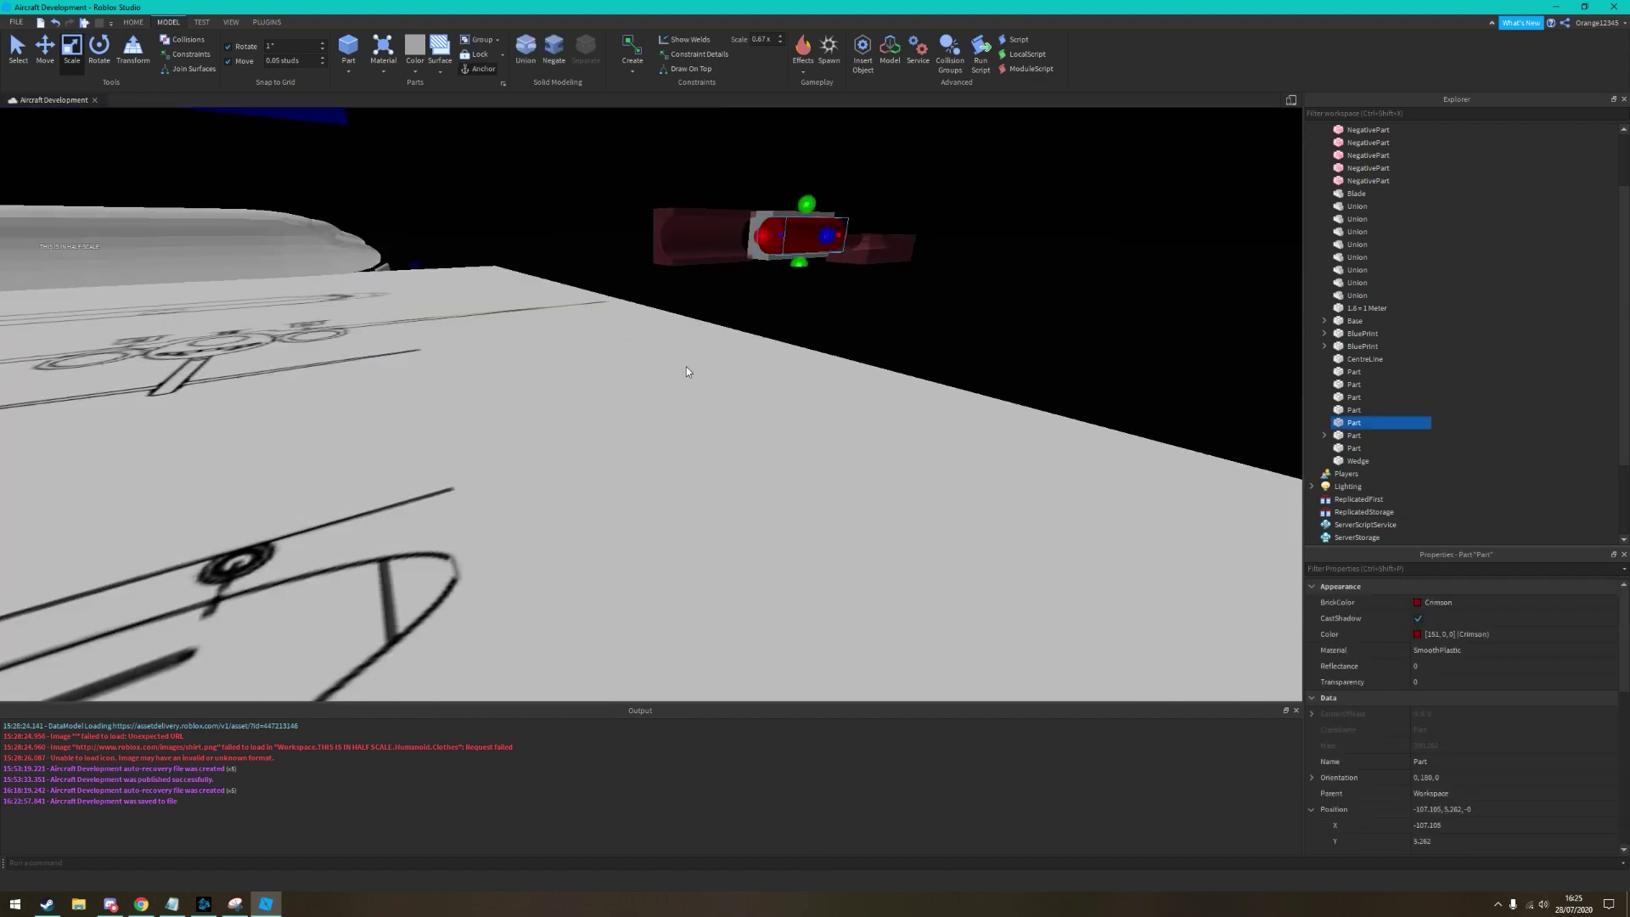
{"action": "right_click_drag", "start_coordinate": [686, 367], "coordinate": [1097, 202]}
{"action": "key", "text": "ctrl+2"}
{"action": "left_click", "coordinate": [613, 418], "text": "ctrl"}
{"action": "key", "text": "ctrl+3"}
{"action": "left_click", "coordinate": [848, 615]}
{"action": "right_click_drag", "start_coordinate": [848, 615], "coordinate": [623, 420]}
{"action": "left_click", "coordinate": [934, 399]}
{"action": "key", "text": "ctrl+2"}
{"action": "key", "text": "ctrl+3"}
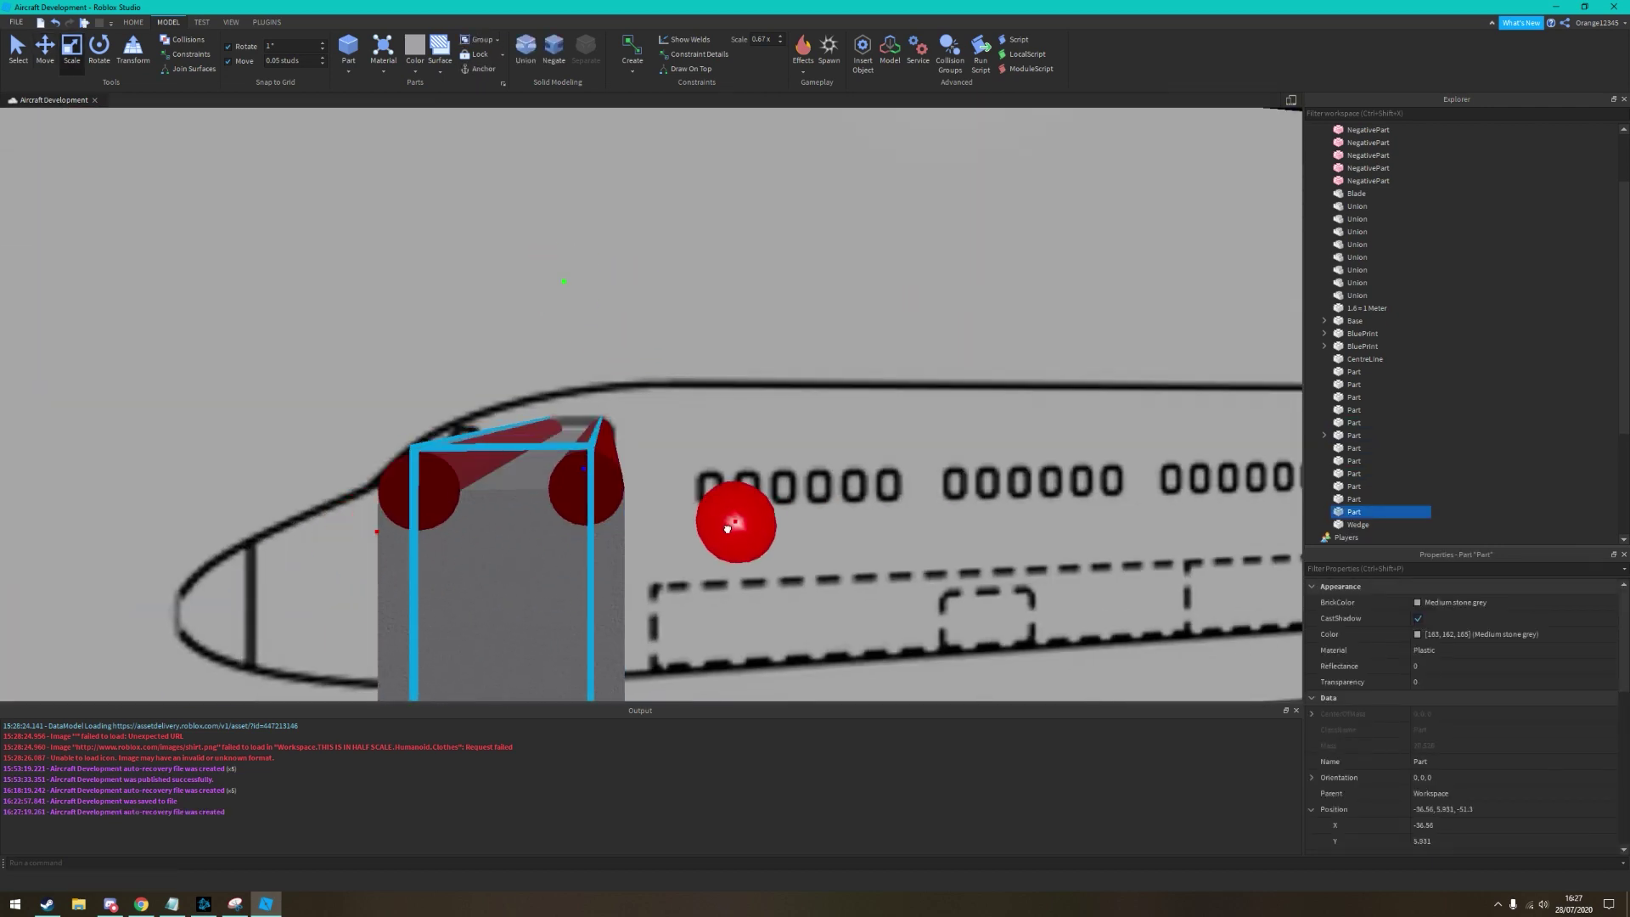
Adjust the inner grey block between the crimson corner cylinders of the forward door, using its Size property
{"action": "right_click_drag", "start_coordinate": [727, 529], "coordinate": [686, 348]}
{"action": "left_click", "coordinate": [686, 348]}
{"action": "left_click", "coordinate": [1354, 511]}
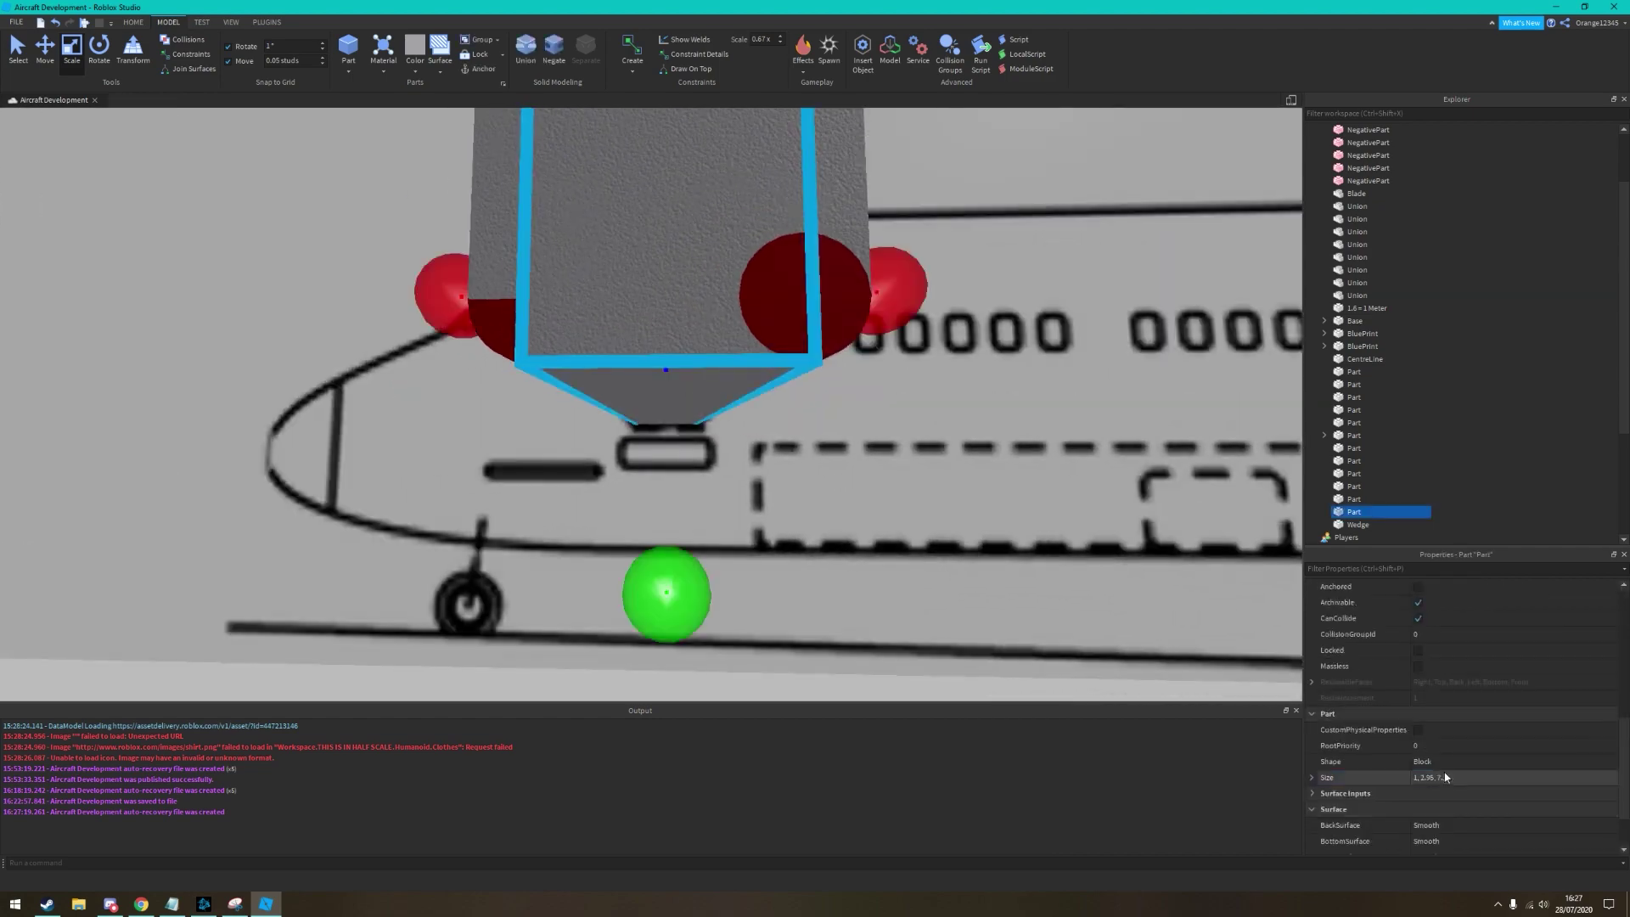
{"action": "left_click", "coordinate": [1465, 779]}
{"action": "right_click_drag", "start_coordinate": [1098, 703], "coordinate": [712, 450]}
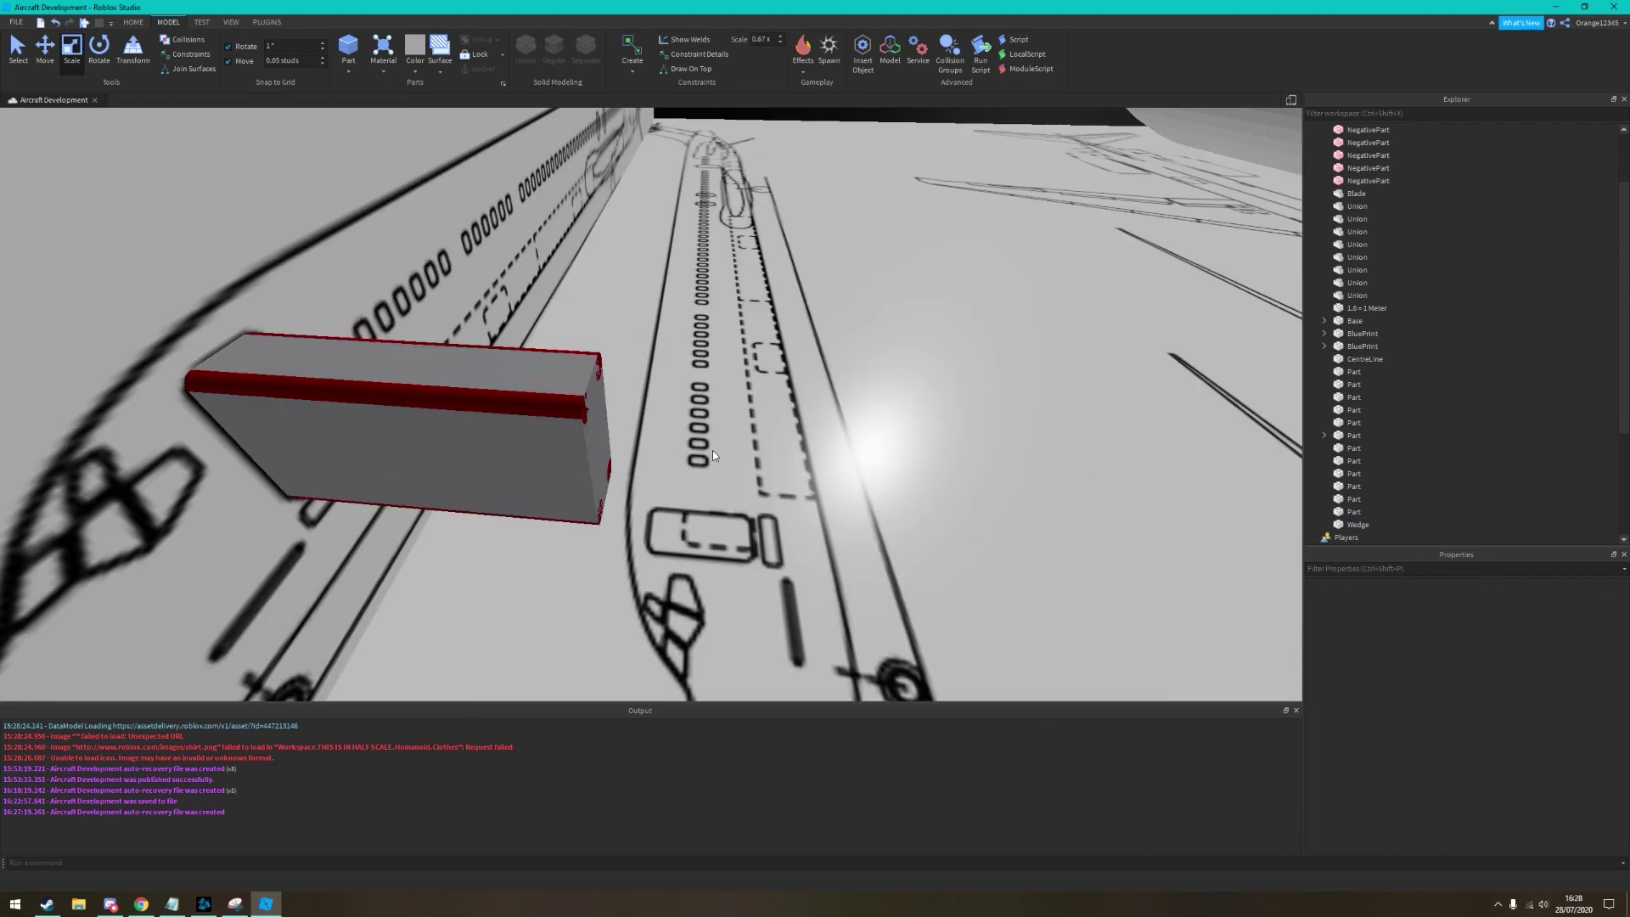
Place a copy of the rounded door union over the mid-fuselage exit on the side-view blueprint
{"action": "left_click", "coordinate": [340, 408]}
{"action": "key", "text": "ctrl+2"}
{"action": "right_click_drag", "start_coordinate": [340, 408], "coordinate": [564, 353]}
{"action": "scroll", "coordinate": [746, 394], "scroll_direction": "down", "scroll_amount": 10}
{"action": "scroll", "coordinate": [658, 372], "scroll_direction": "up", "scroll_amount": 15}
{"action": "key", "text": "ctrl+3"}
{"action": "key", "text": "ctrl+2"}
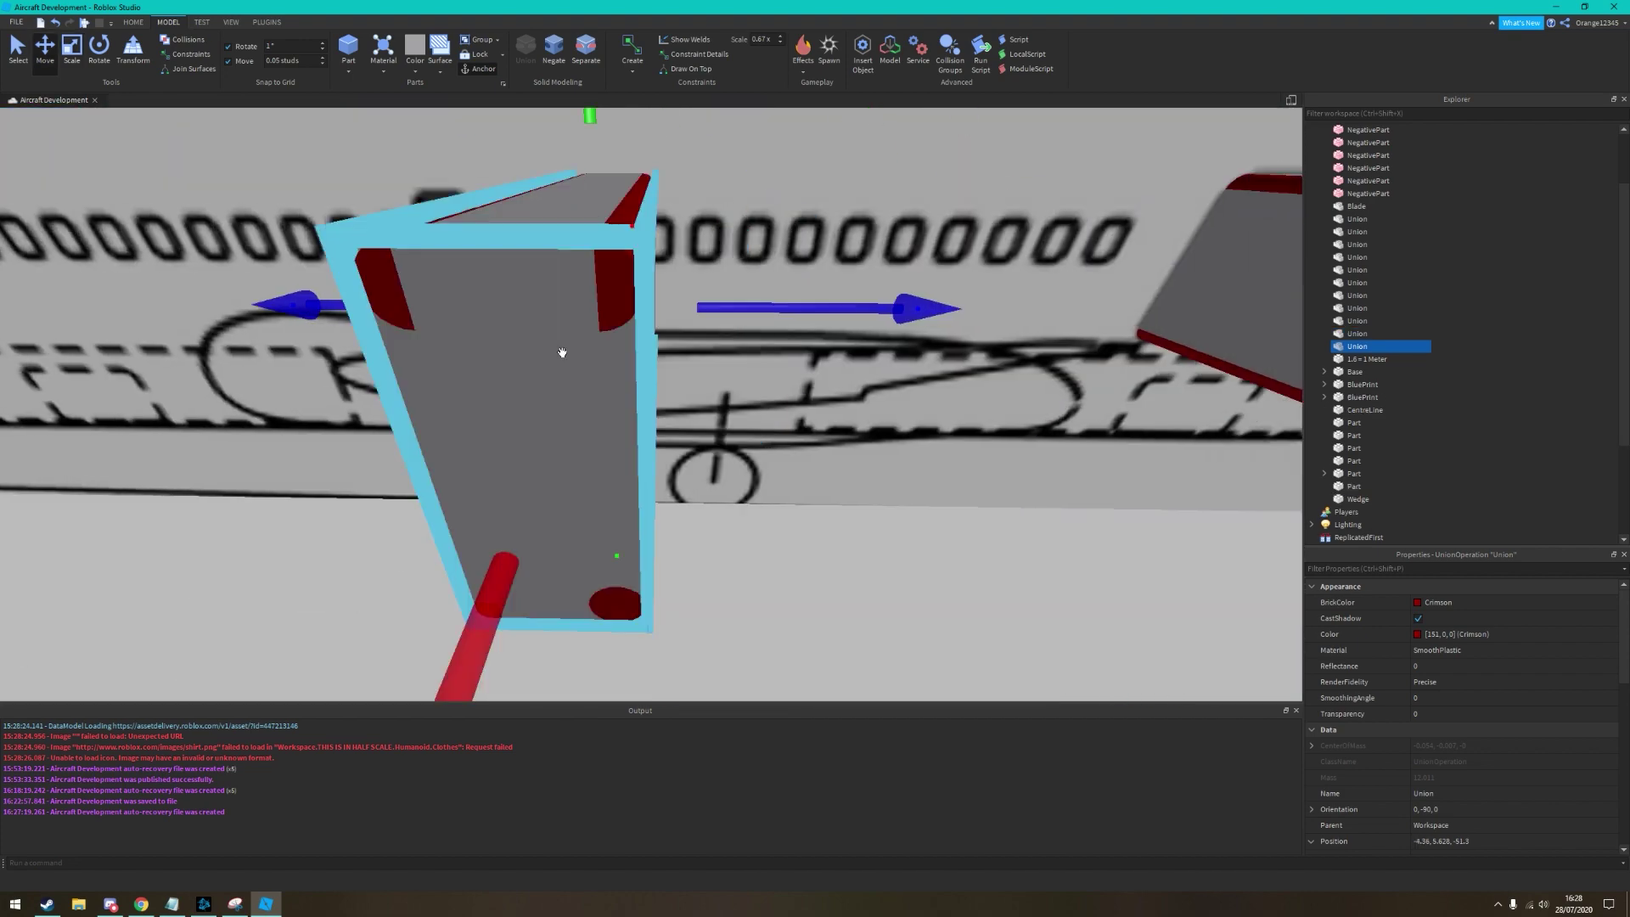
{"action": "scroll", "coordinate": [564, 353], "scroll_direction": "down", "scroll_amount": 5}
{"action": "scroll", "coordinate": [598, 477], "scroll_direction": "up", "scroll_amount": 5}
Scale the grey filler blocks of the smaller exit between its crimson rounded corners
{"action": "right_click_drag", "start_coordinate": [597, 477], "coordinate": [522, 234]}
{"action": "key", "text": "ctrl+3"}
{"action": "left_click", "coordinate": [522, 234]}
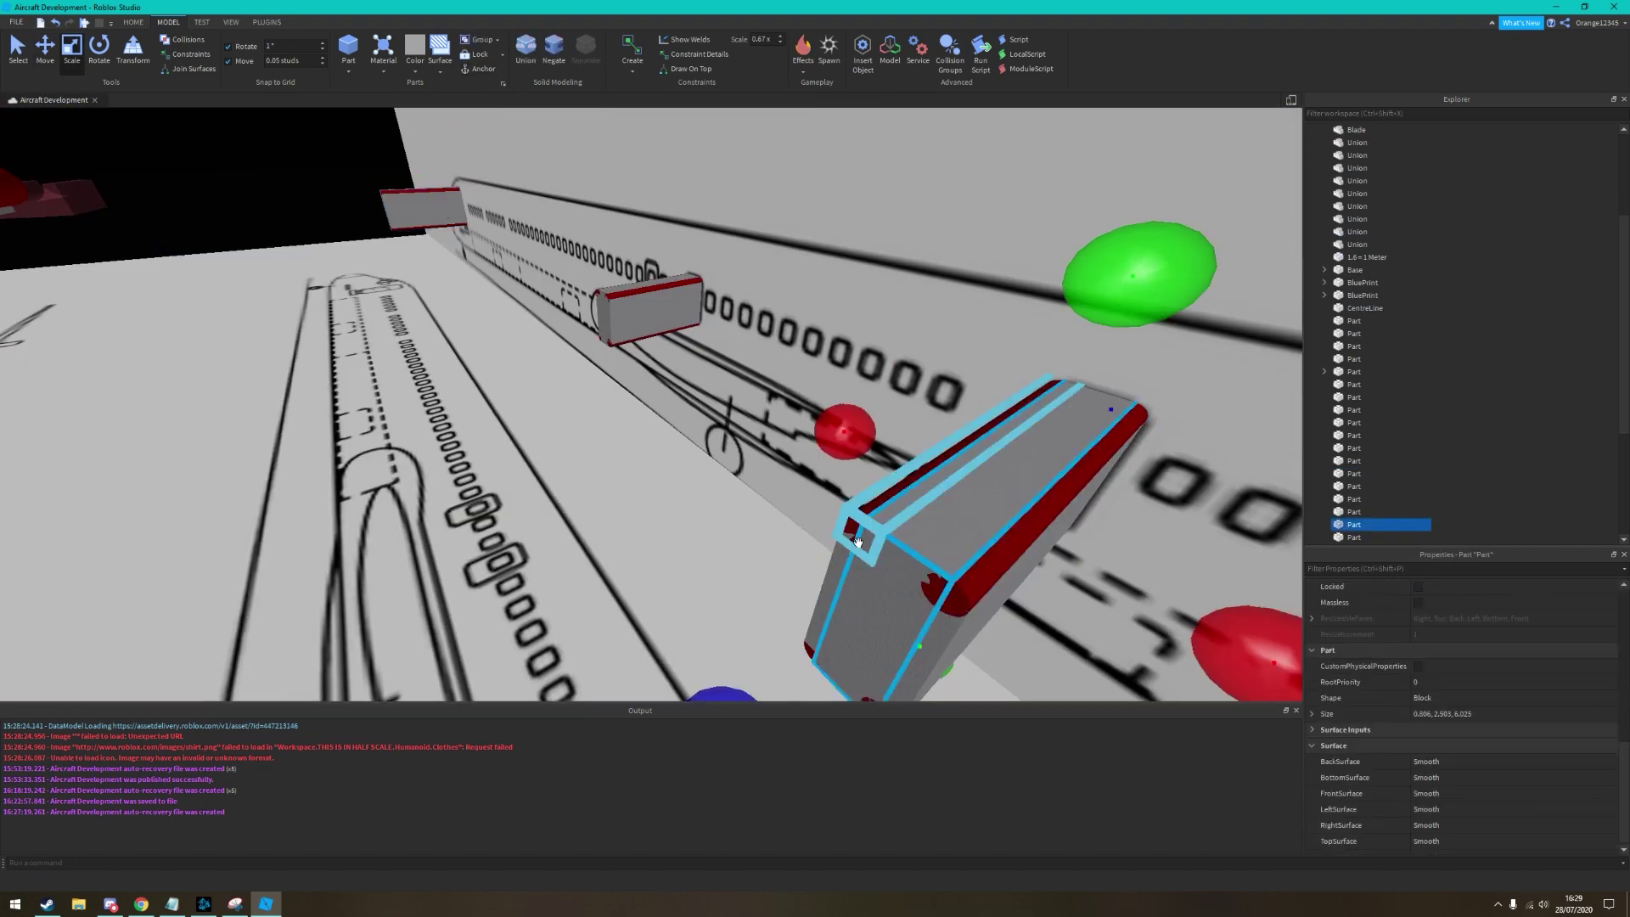
{"action": "right_click_drag", "start_coordinate": [857, 542], "coordinate": [597, 400]}
{"action": "left_click", "coordinate": [506, 397]}
{"action": "left_click", "coordinate": [641, 328]}
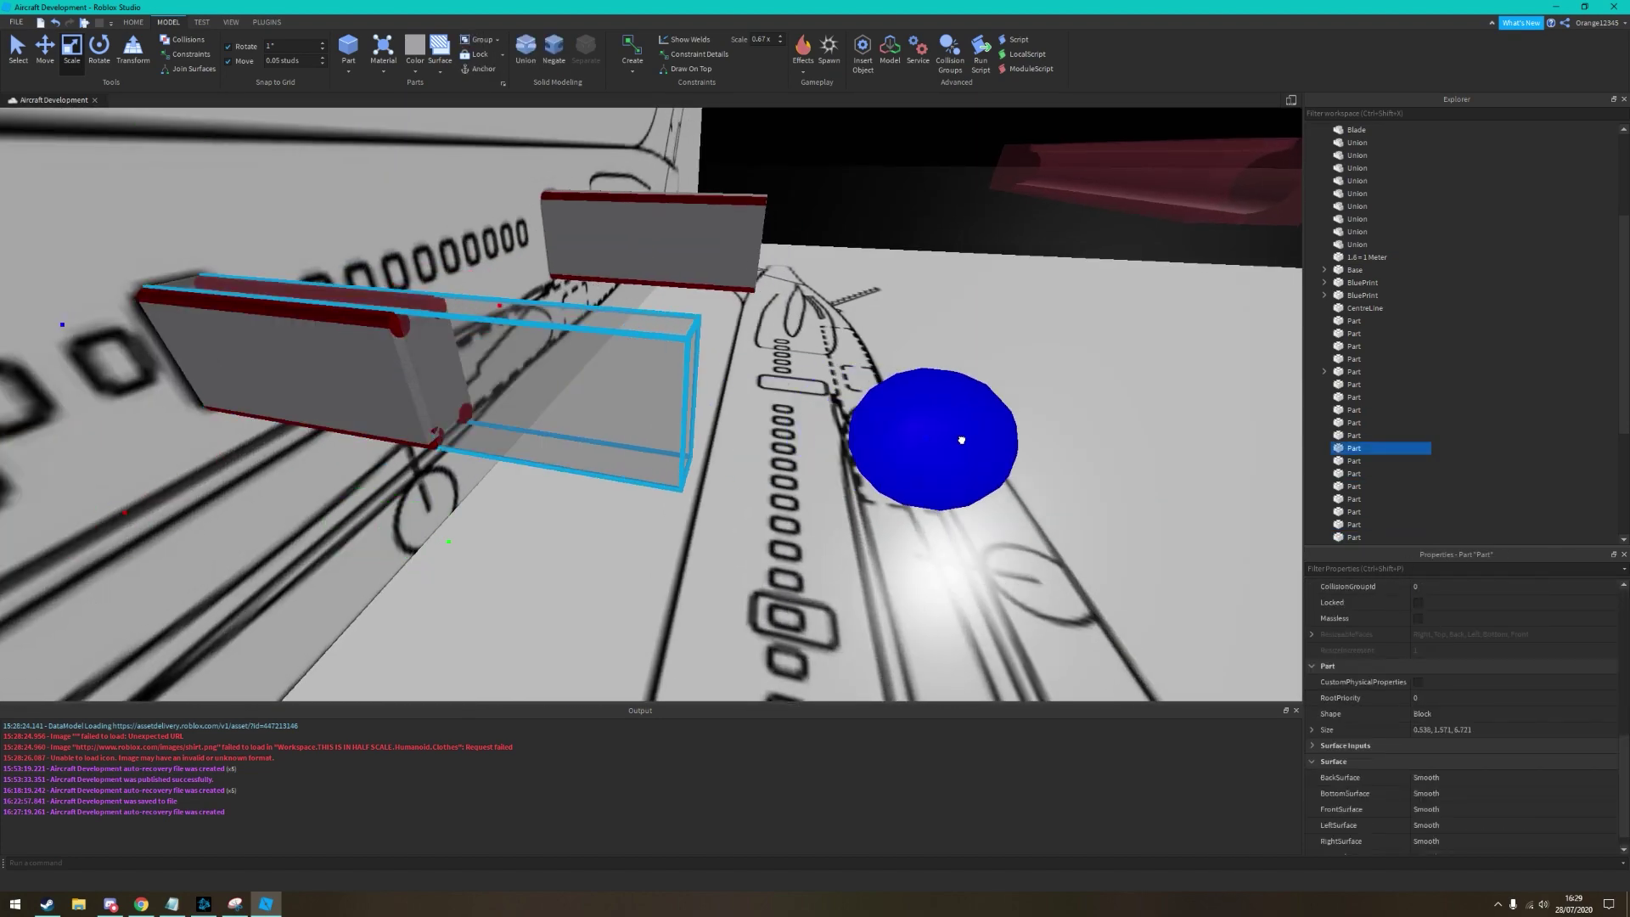
Set the Model Resize percentage to 99.8 for the three selected negative parts
{"action": "right_click_drag", "start_coordinate": [962, 440], "coordinate": [861, 437]}
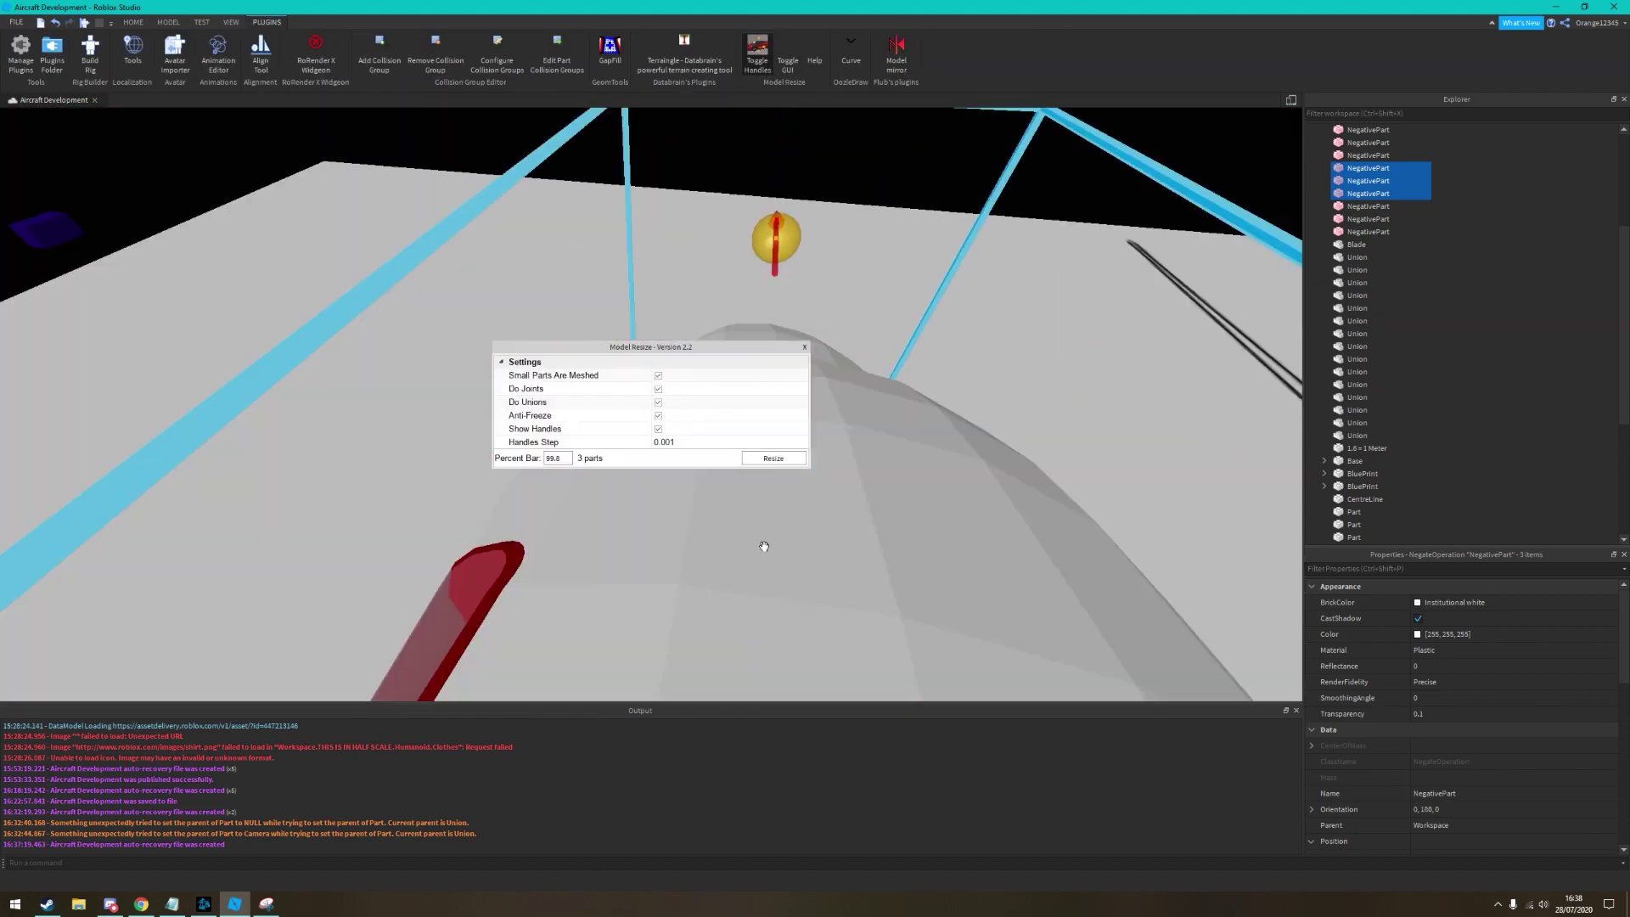
{"action": "type", "text": ".8"}
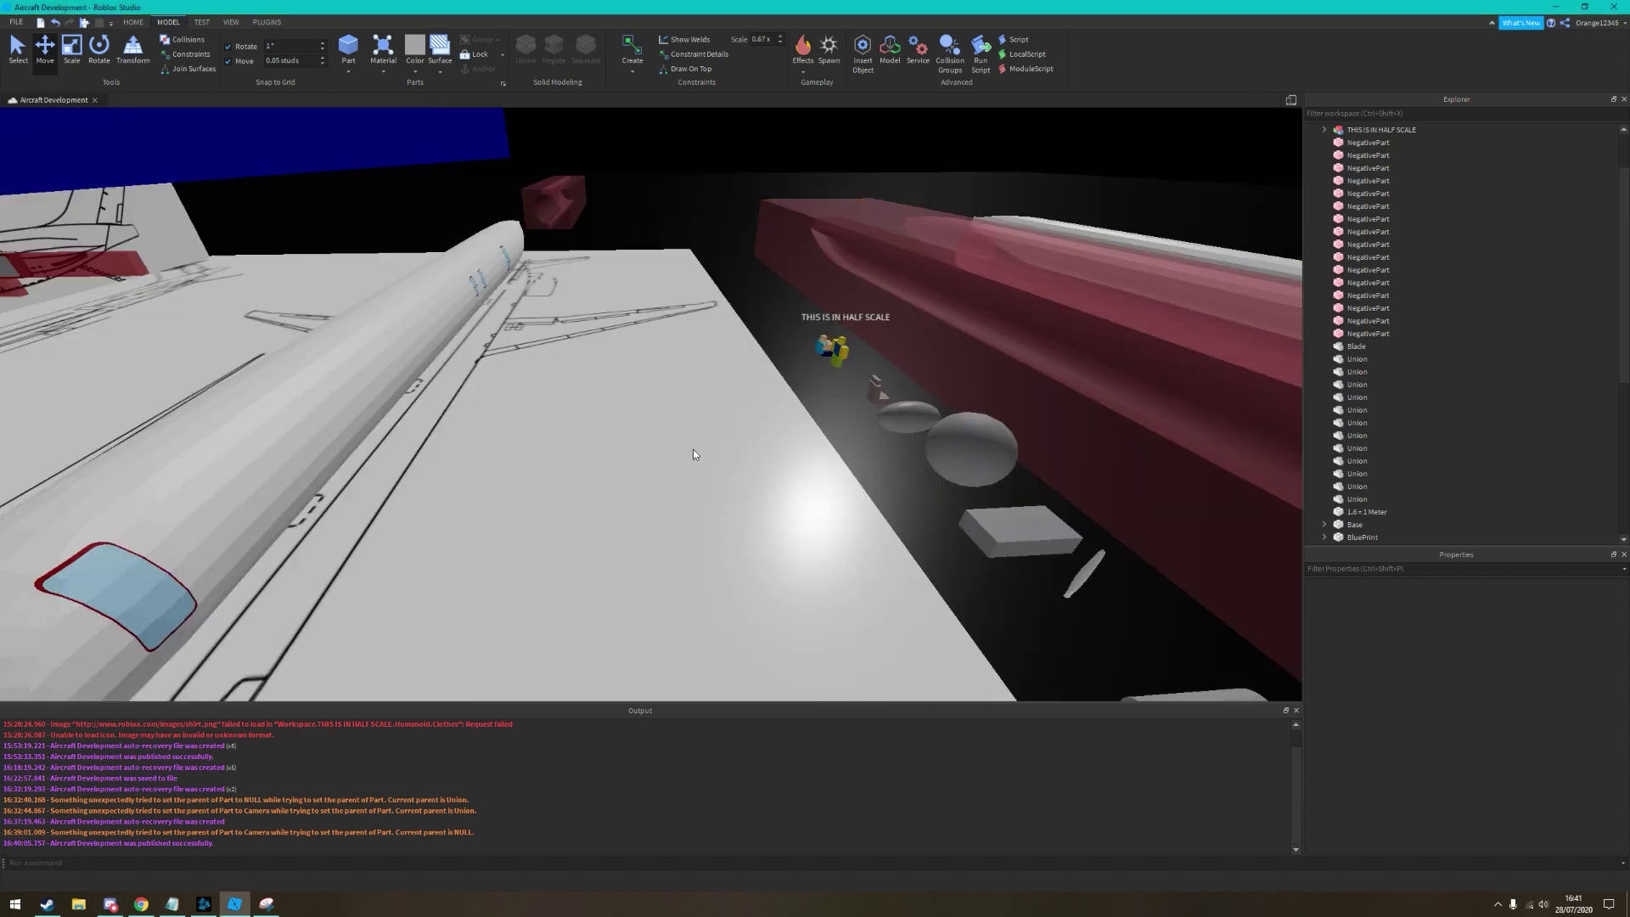
Union the nose section with its inner negative part to hollow it out
{"action": "left_click", "coordinate": [693, 450]}
{"action": "scroll", "coordinate": [642, 528], "scroll_direction": "up", "scroll_amount": 5}
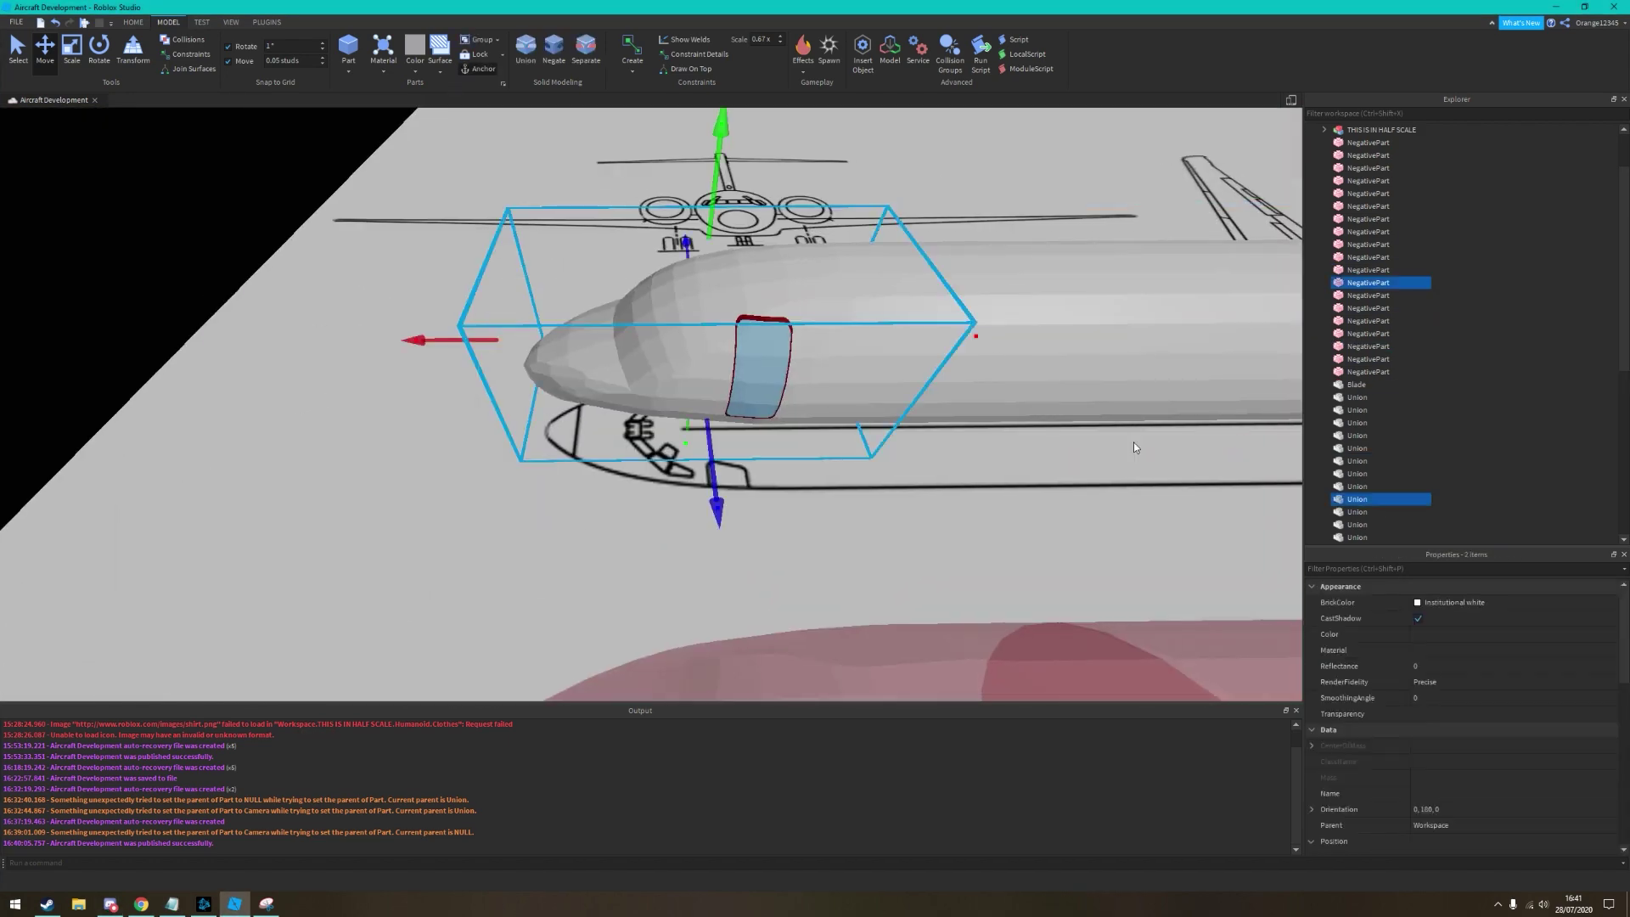
{"action": "key", "text": "ctrl+shift+g"}
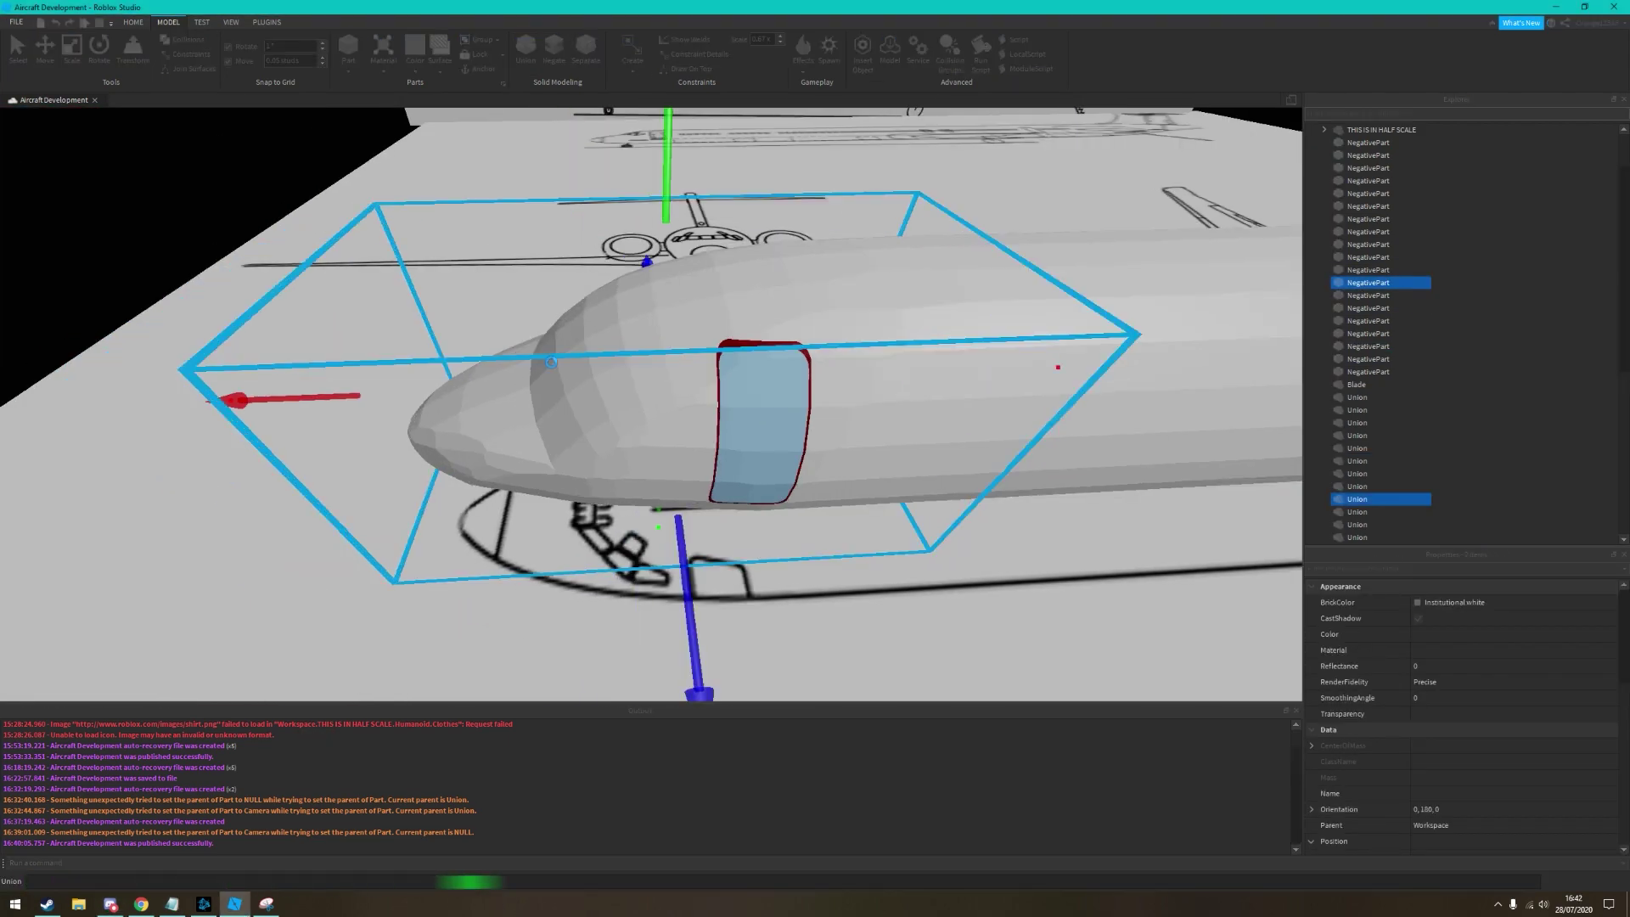
{"action": "scroll", "coordinate": [567, 429], "scroll_direction": "up", "scroll_amount": 3}
{"action": "scroll", "coordinate": [594, 553], "scroll_direction": "down", "scroll_amount": 10}
{"action": "key", "text": "ctrl+z"}
Union the selected fuselage and door unions with an inner fuselage negative part
{"action": "right_click_drag", "start_coordinate": [717, 367], "coordinate": [718, 313]}
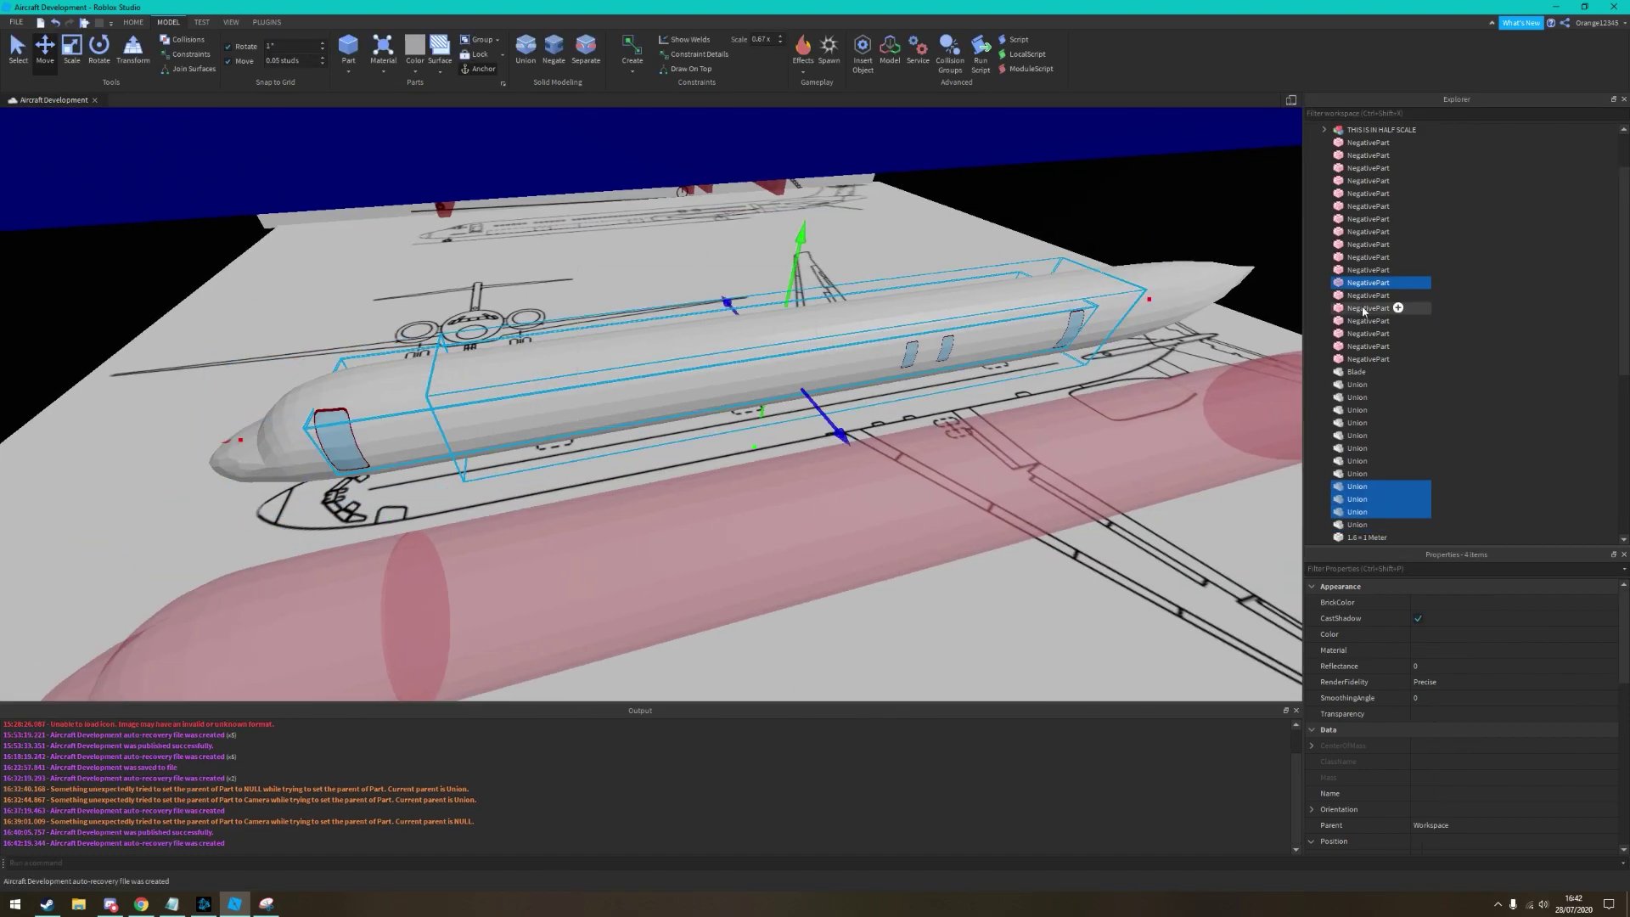
{"action": "key", "text": "ctrl+shift+g"}
{"action": "scroll", "coordinate": [568, 163], "scroll_direction": "up", "scroll_amount": 5}
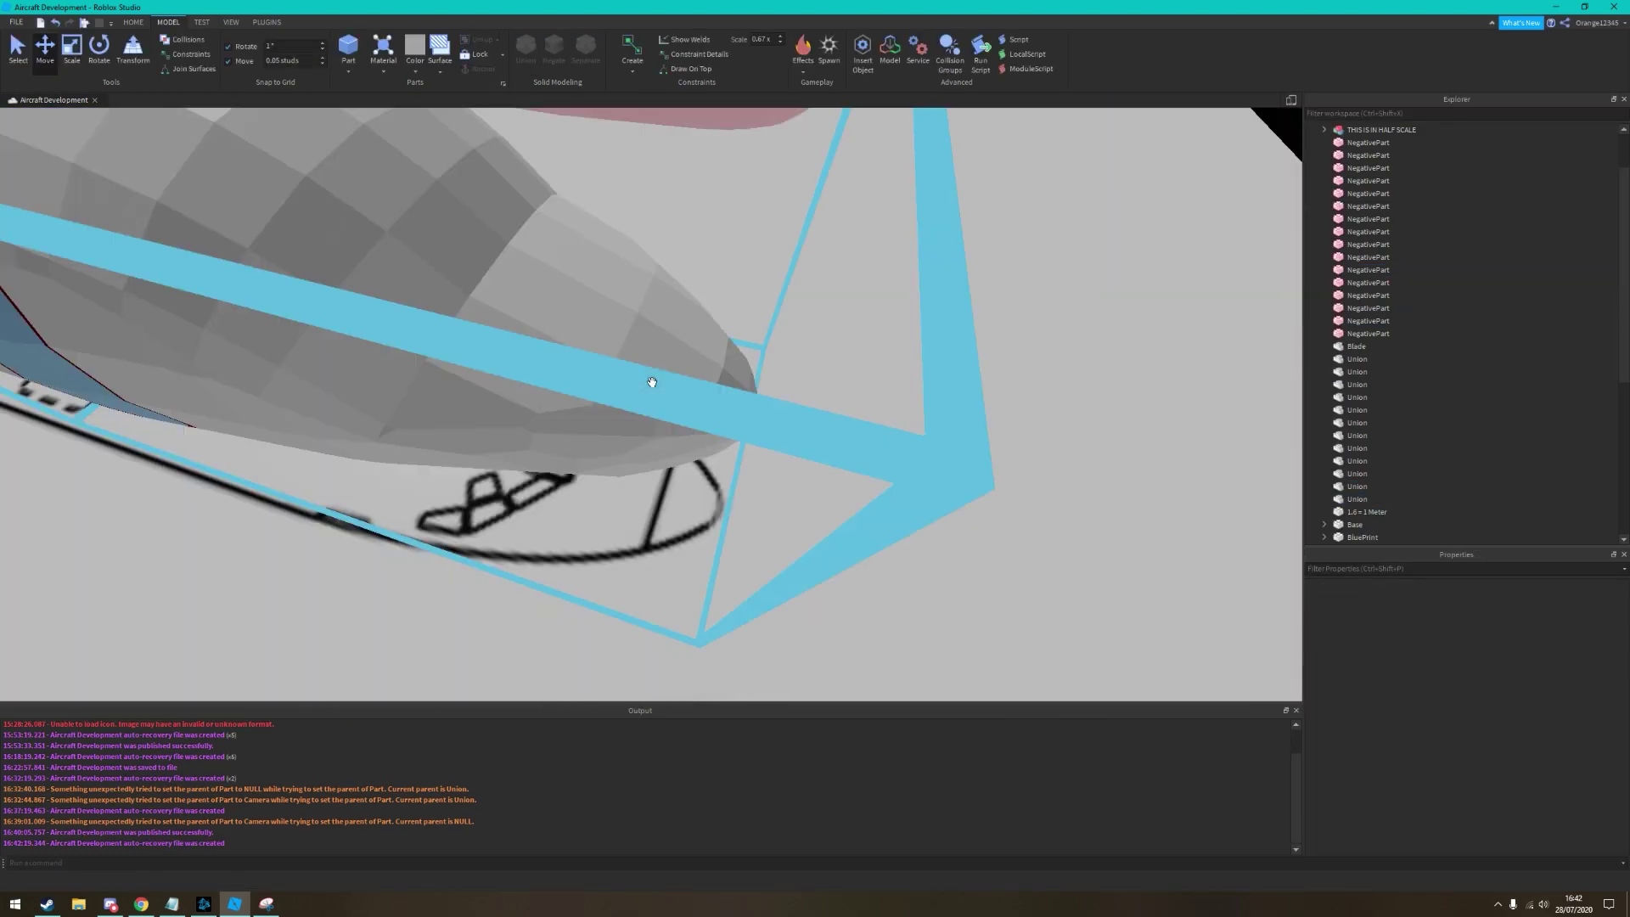
{"action": "scroll", "coordinate": [652, 382], "scroll_direction": "down", "scroll_amount": 5}
Select the pastel light blue door-panel union with two inner fuselage negatives and union them to trim the panels
{"action": "left_click", "coordinate": [1357, 499]}
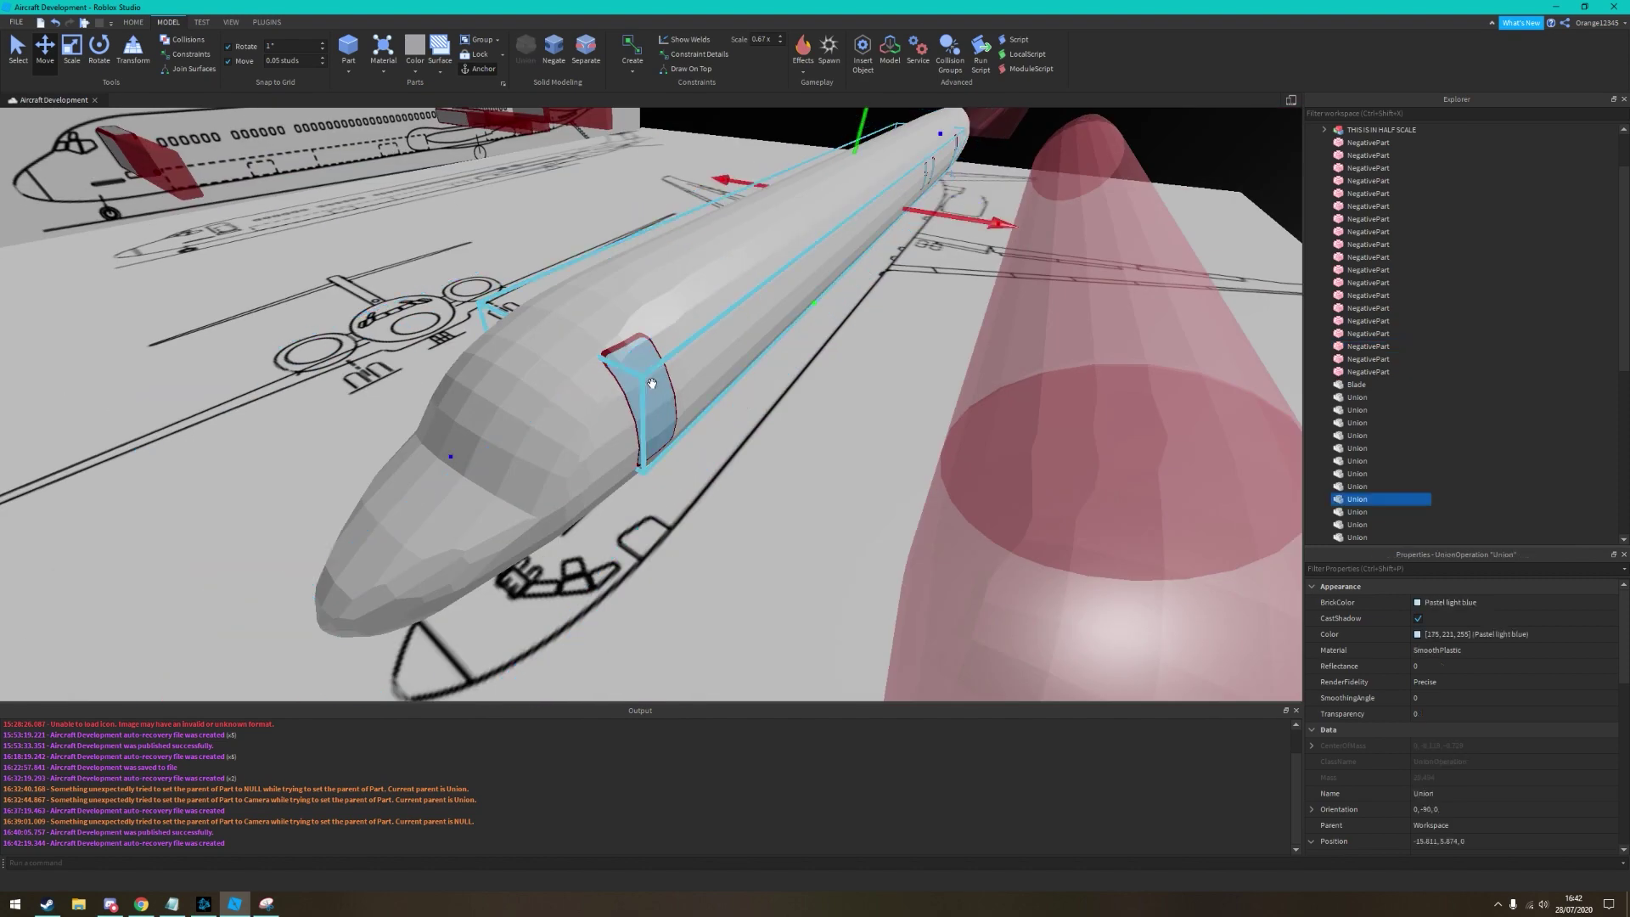
{"action": "left_click", "coordinate": [1367, 347], "text": "ctrl"}
{"action": "left_click", "coordinate": [1367, 359], "text": "ctrl"}
{"action": "left_click", "coordinate": [1390, 372], "text": "ctrl"}
{"action": "left_click_drag", "start_coordinate": [1389, 371], "coordinate": [1433, 368], "text": "ctrl"}
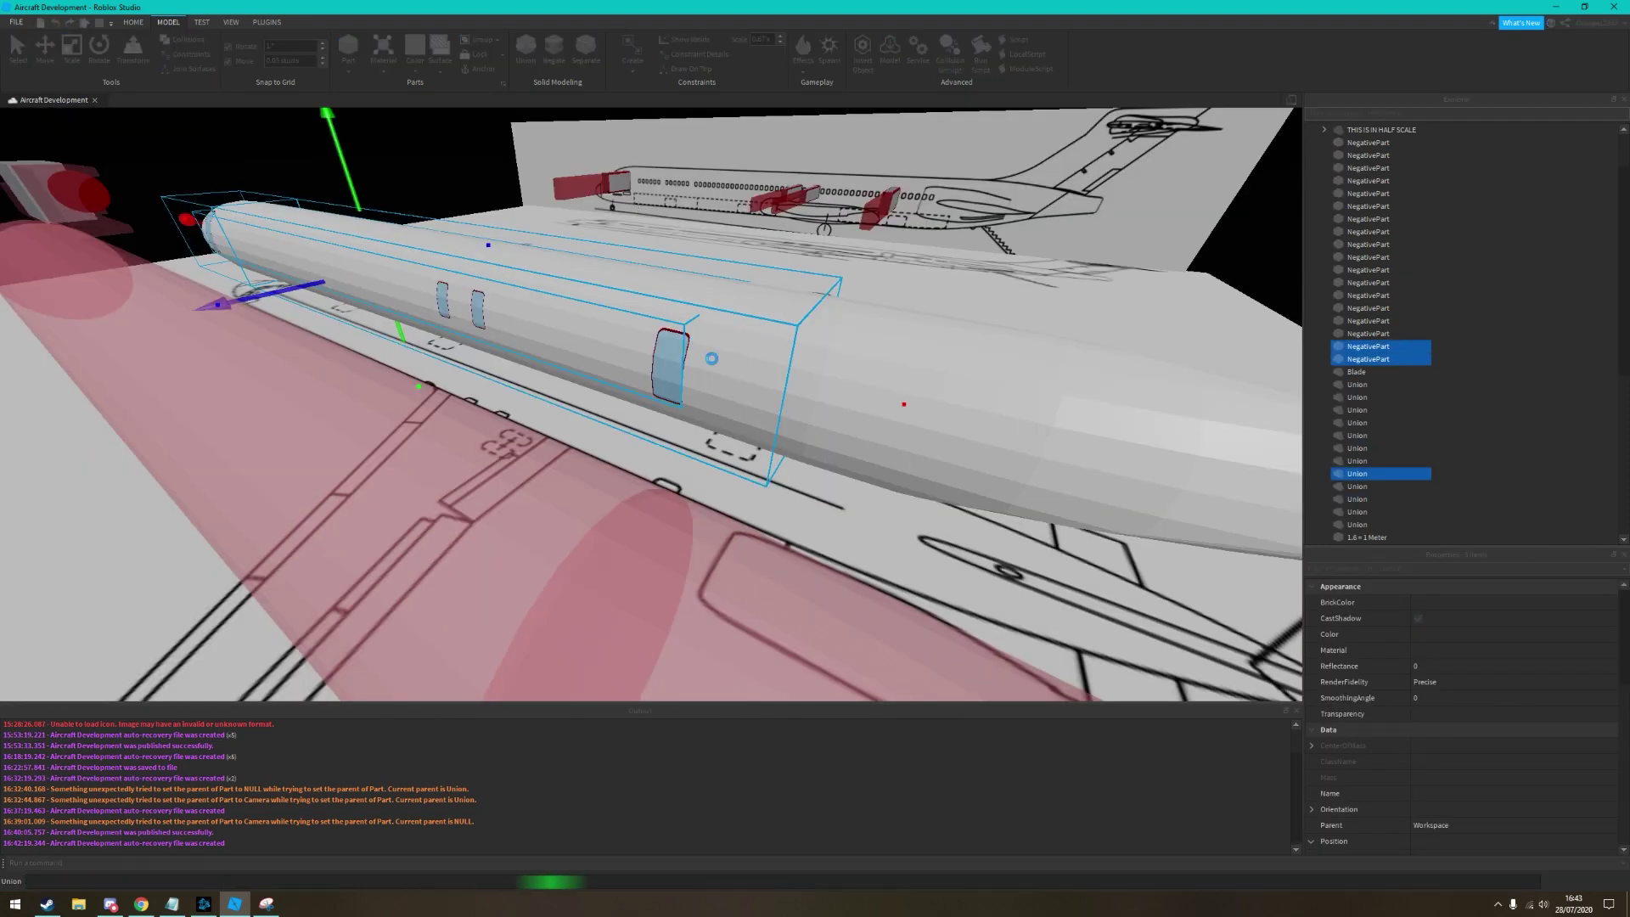
{"action": "key", "text": "ctrl+shift+g"}
{"action": "scroll", "coordinate": [712, 358], "scroll_direction": "up", "scroll_amount": 5}
{"action": "scroll", "coordinate": [712, 358], "scroll_direction": "down", "scroll_amount": 5}
{"action": "scroll", "coordinate": [678, 435], "scroll_direction": "up", "scroll_amount": 5}
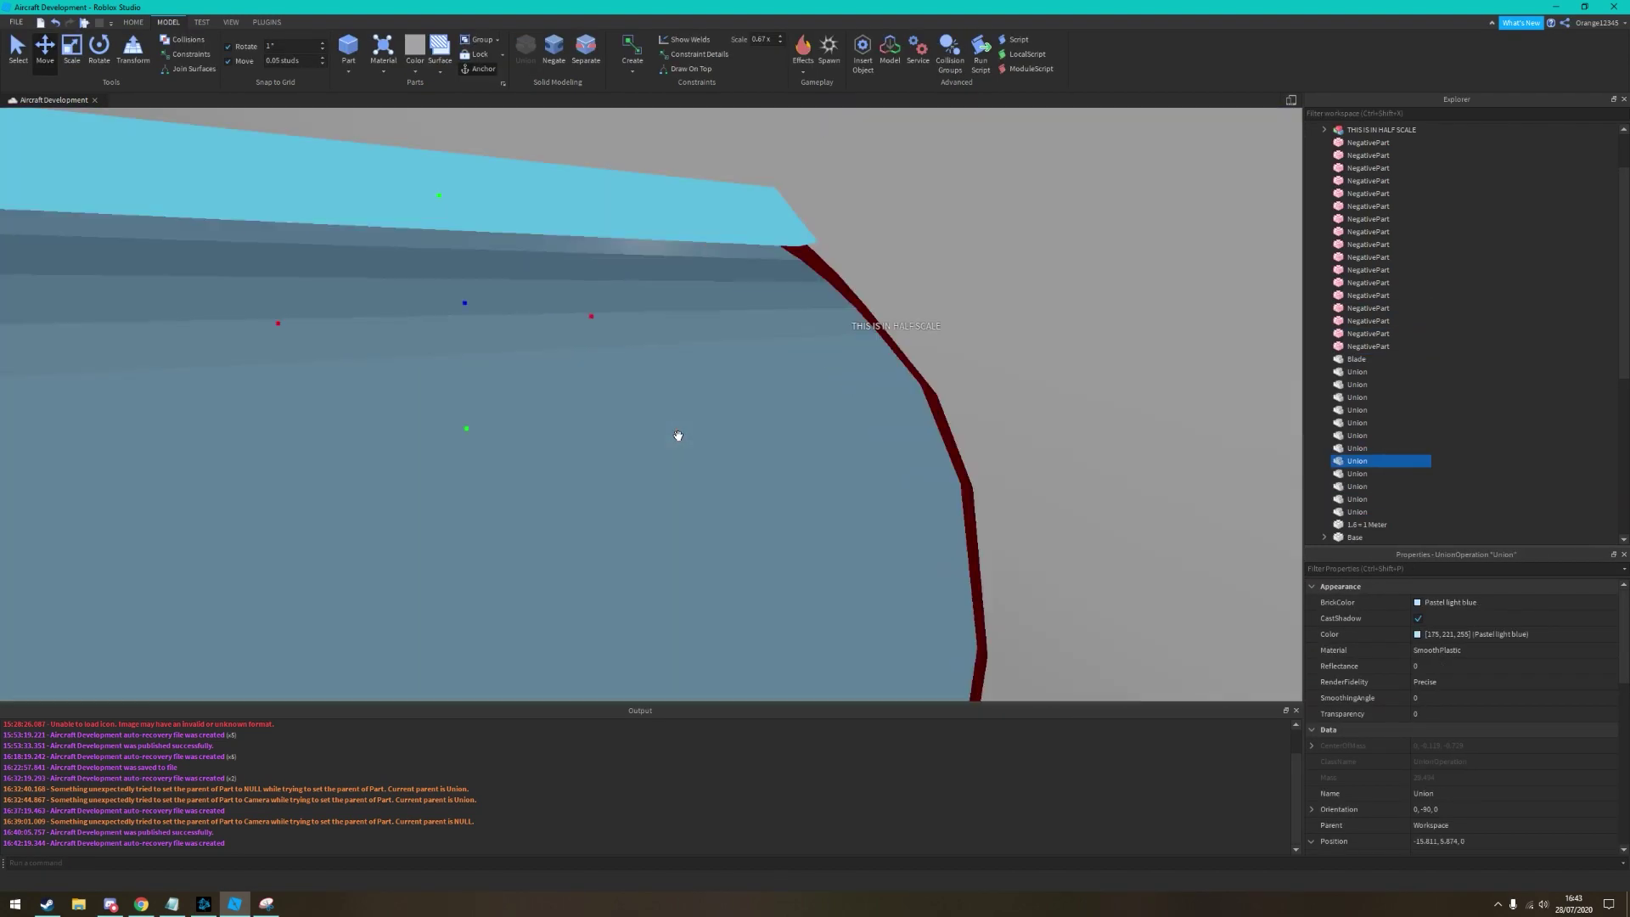
{"action": "scroll", "coordinate": [679, 435], "scroll_direction": "down", "scroll_amount": 5}
Undo the last change, union the door panels with two negatives again, and check them from inside the fuselage
{"action": "key", "text": "ctrl+z"}
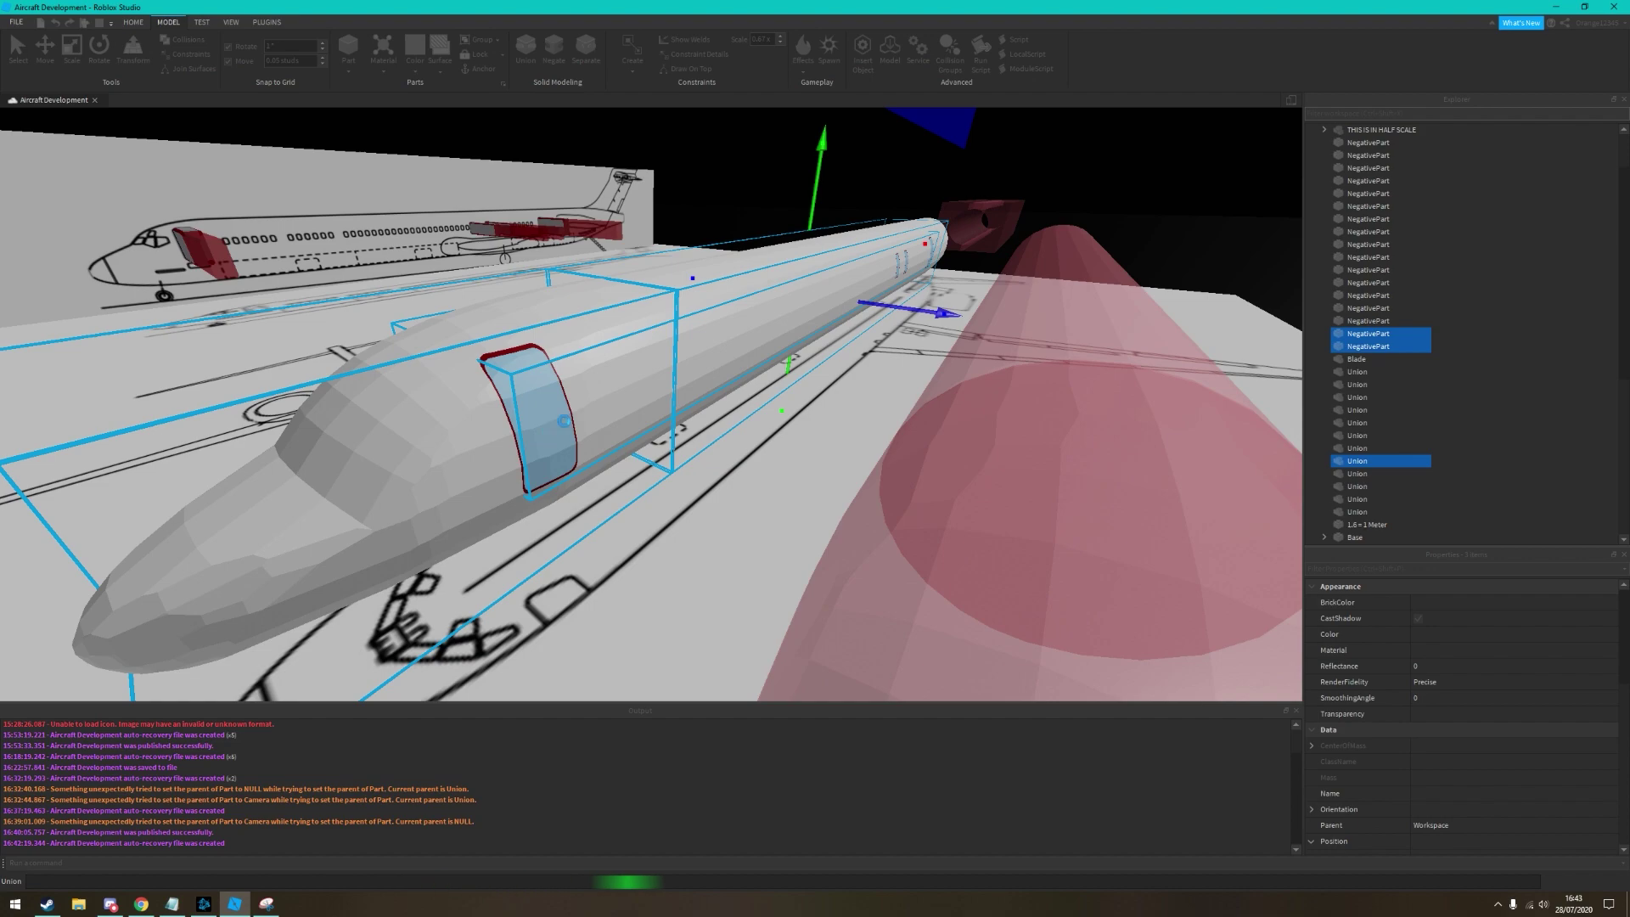
{"action": "scroll", "coordinate": [911, 469], "scroll_direction": "up", "scroll_amount": 10}
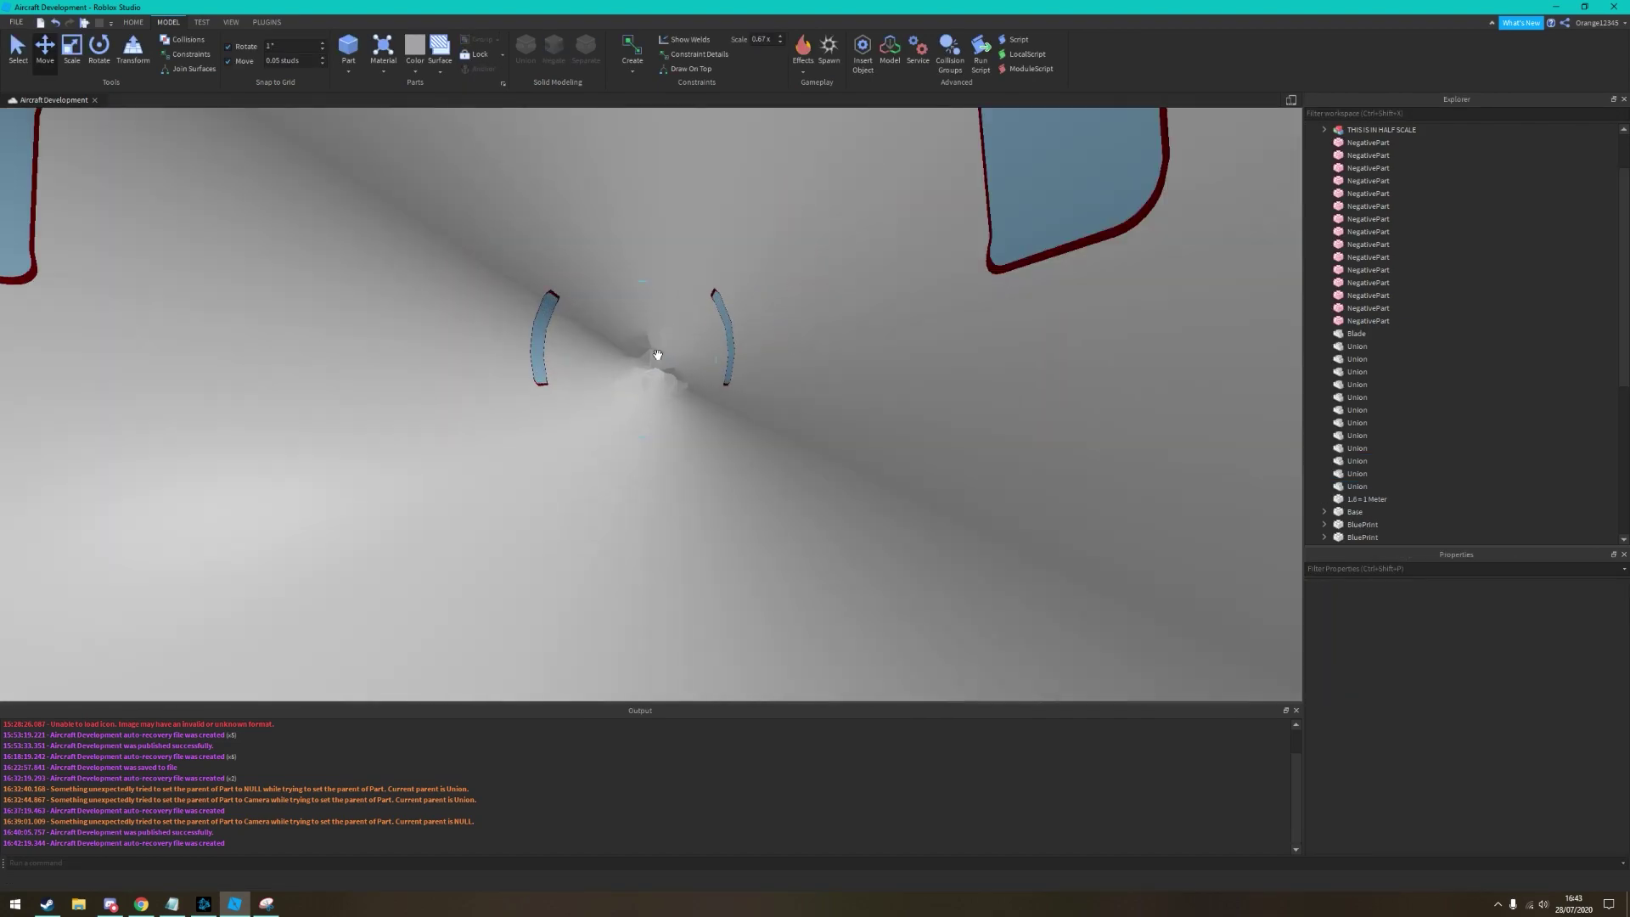
{"action": "scroll", "coordinate": [829, 355], "scroll_direction": "down", "scroll_amount": 15}
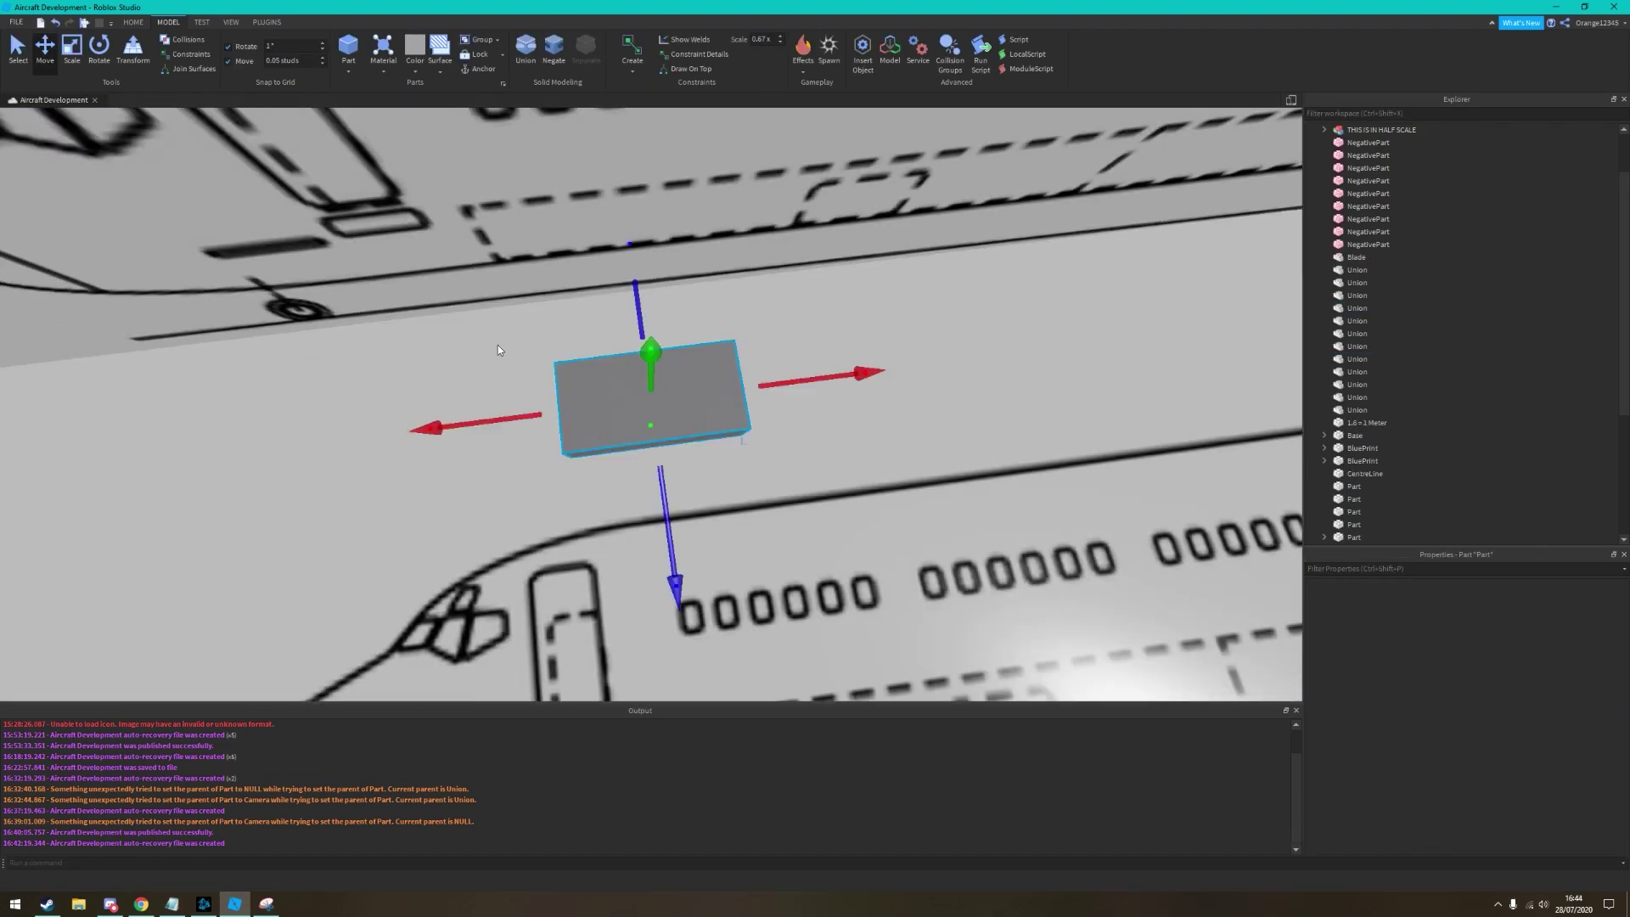
Scale a block to the first cabin window on the side blueprint and duplicate it along the forward window group
{"action": "key", "text": "ctrl+3"}
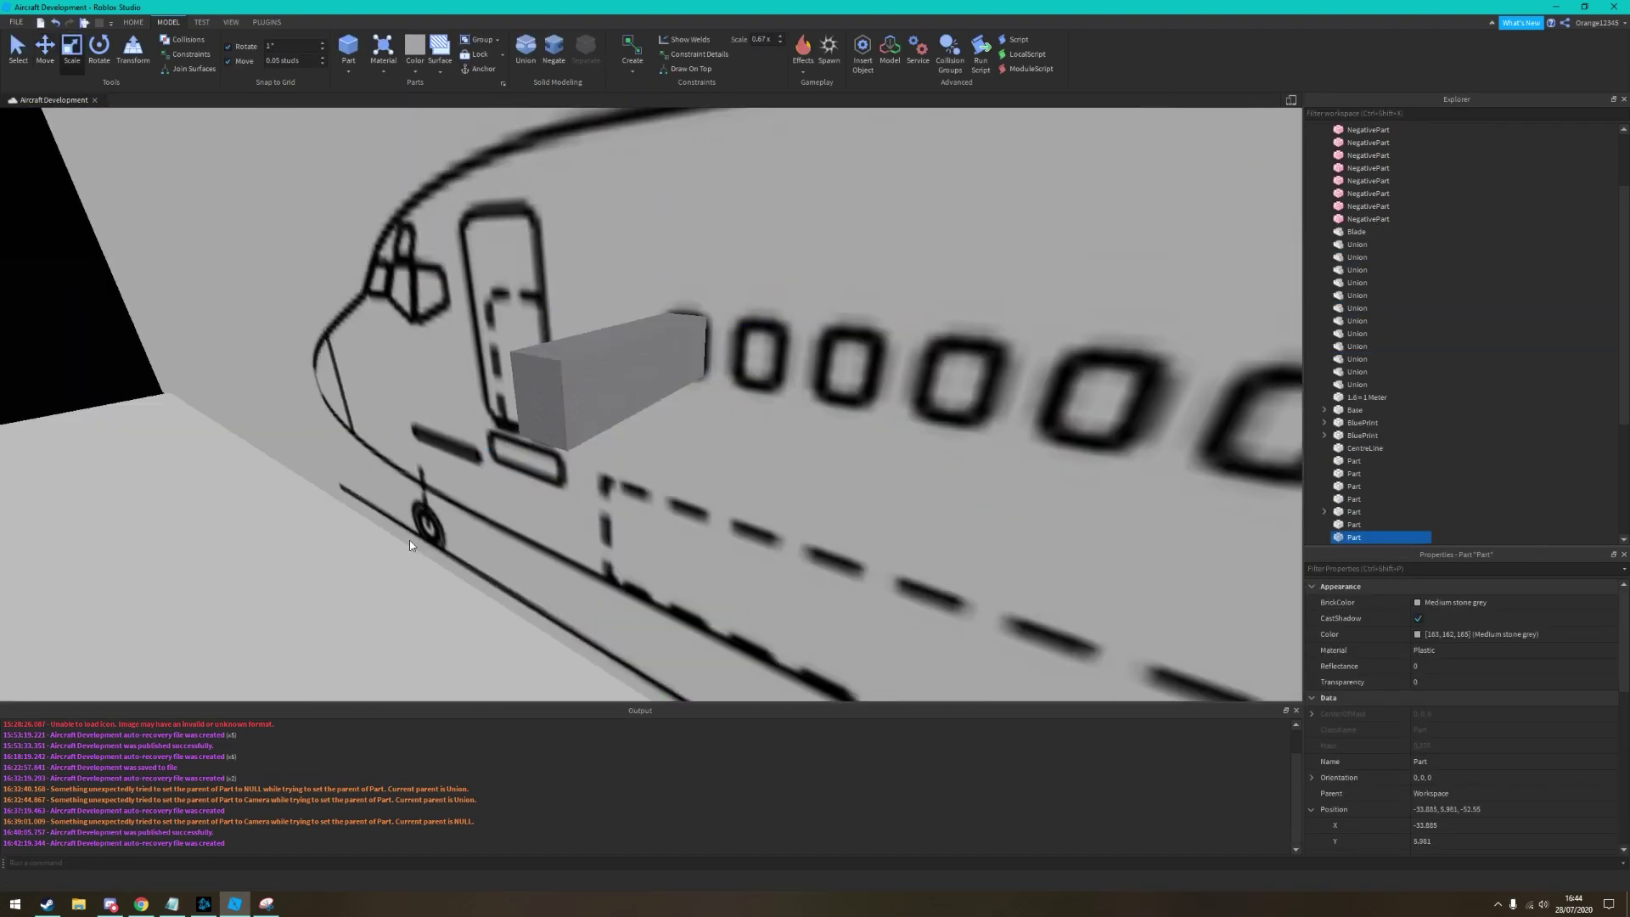
{"action": "scroll", "coordinate": [593, 436], "scroll_direction": "up", "scroll_amount": 5}
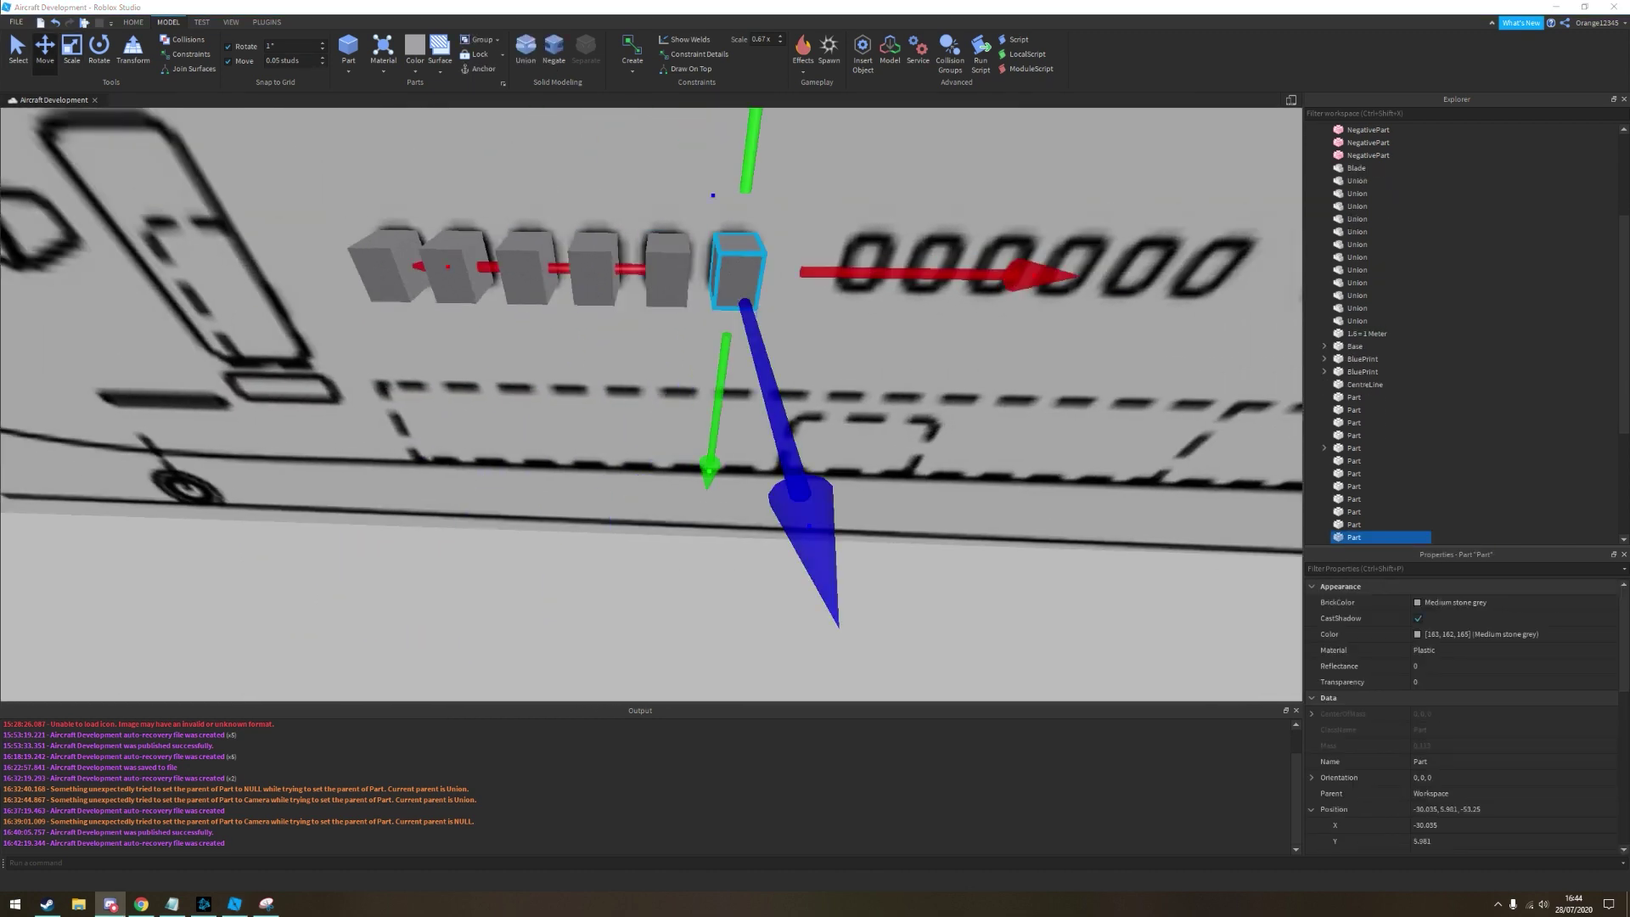
{"action": "key", "text": "ctrl+d"}
{"action": "left_click_drag", "start_coordinate": [679, 355], "coordinate": [626, 354]}
{"action": "key", "text": "ctrl+d"}
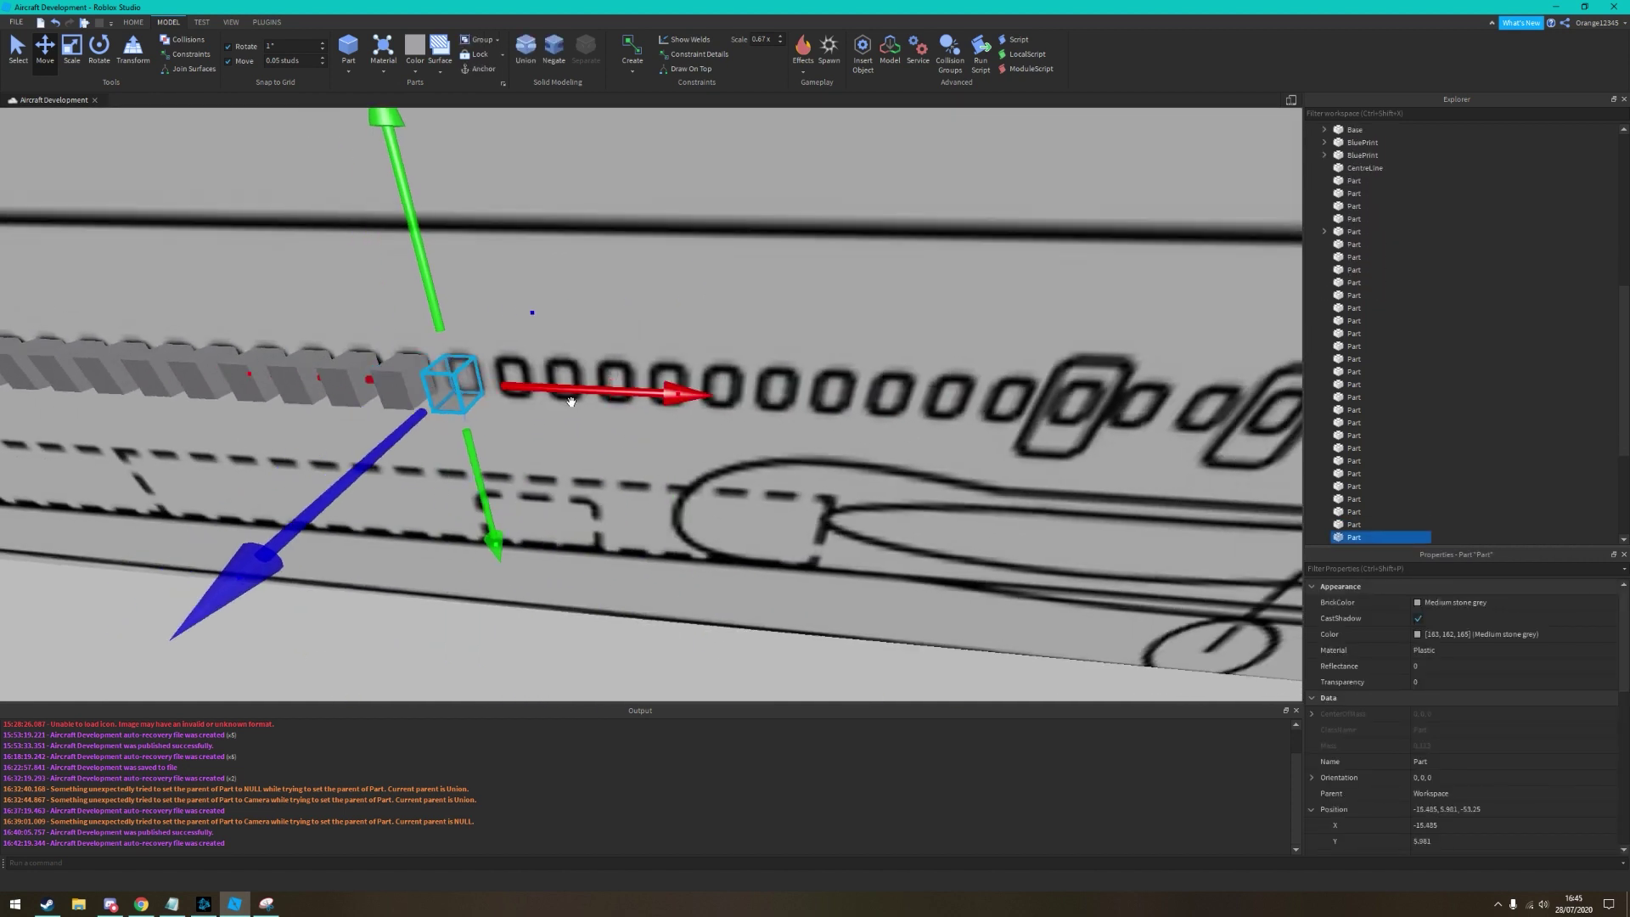
Duplicate the window block along the remaining cabin windows on the side blueprint, continuing past the overwing exits
{"action": "key", "text": "ctrl+d"}
{"action": "left_click_drag", "start_coordinate": [778, 422], "coordinate": [663, 521]}
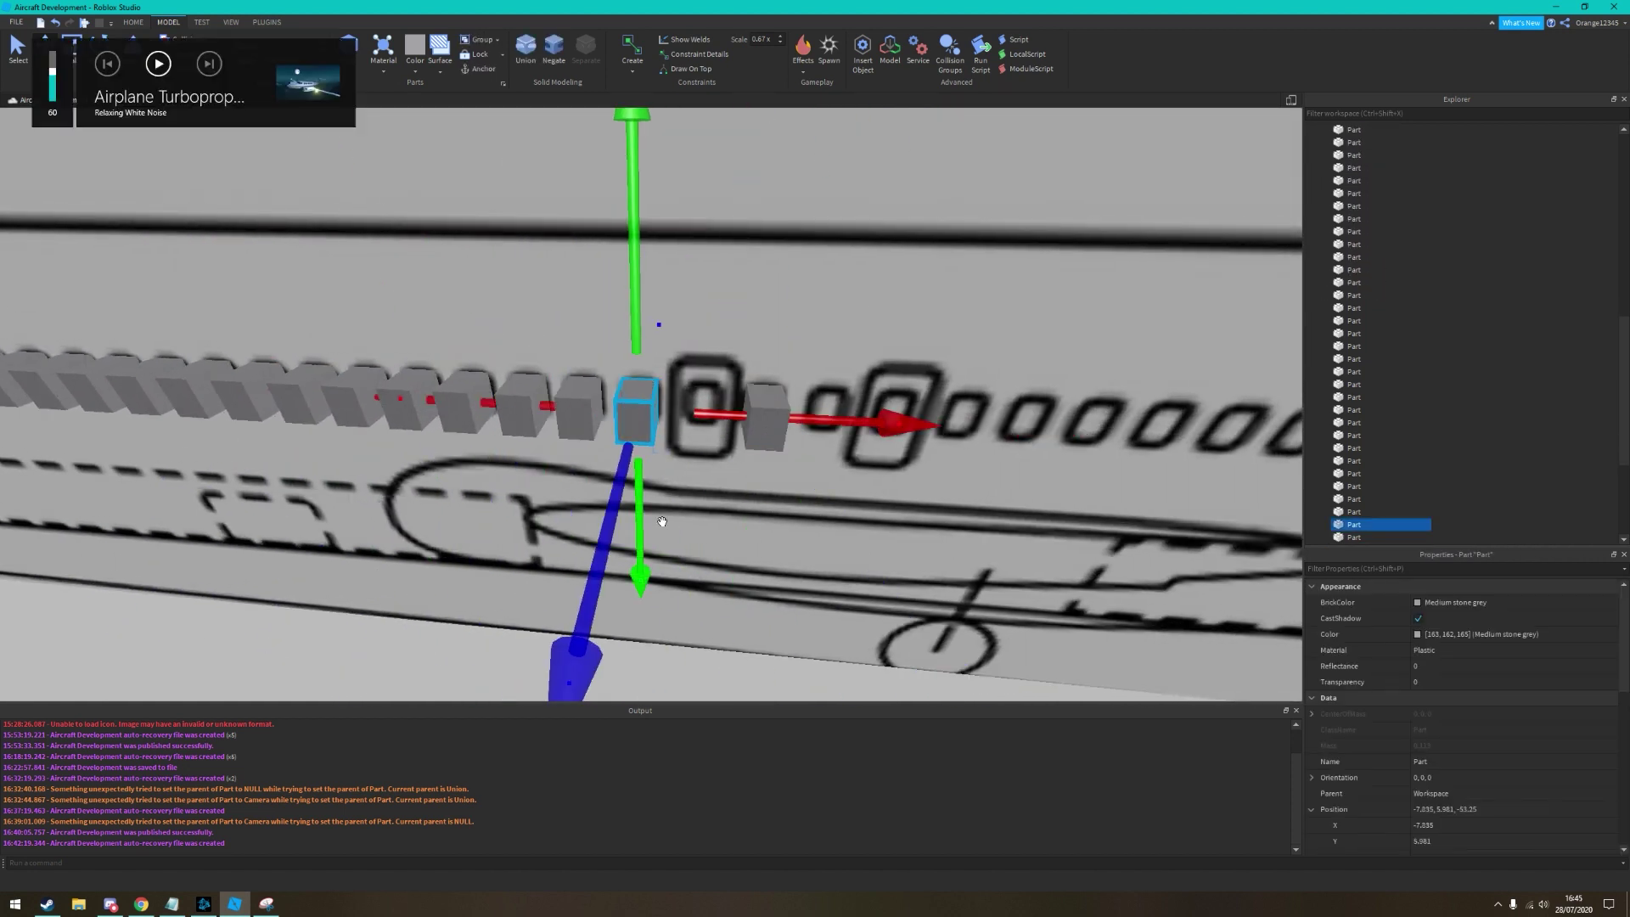
{"action": "key", "text": "ctrl+d"}
{"action": "left_click_drag", "start_coordinate": [690, 439], "coordinate": [536, 484]}
{"action": "key", "text": "ctrl+d"}
{"action": "left_click_drag", "start_coordinate": [732, 442], "coordinate": [542, 453]}
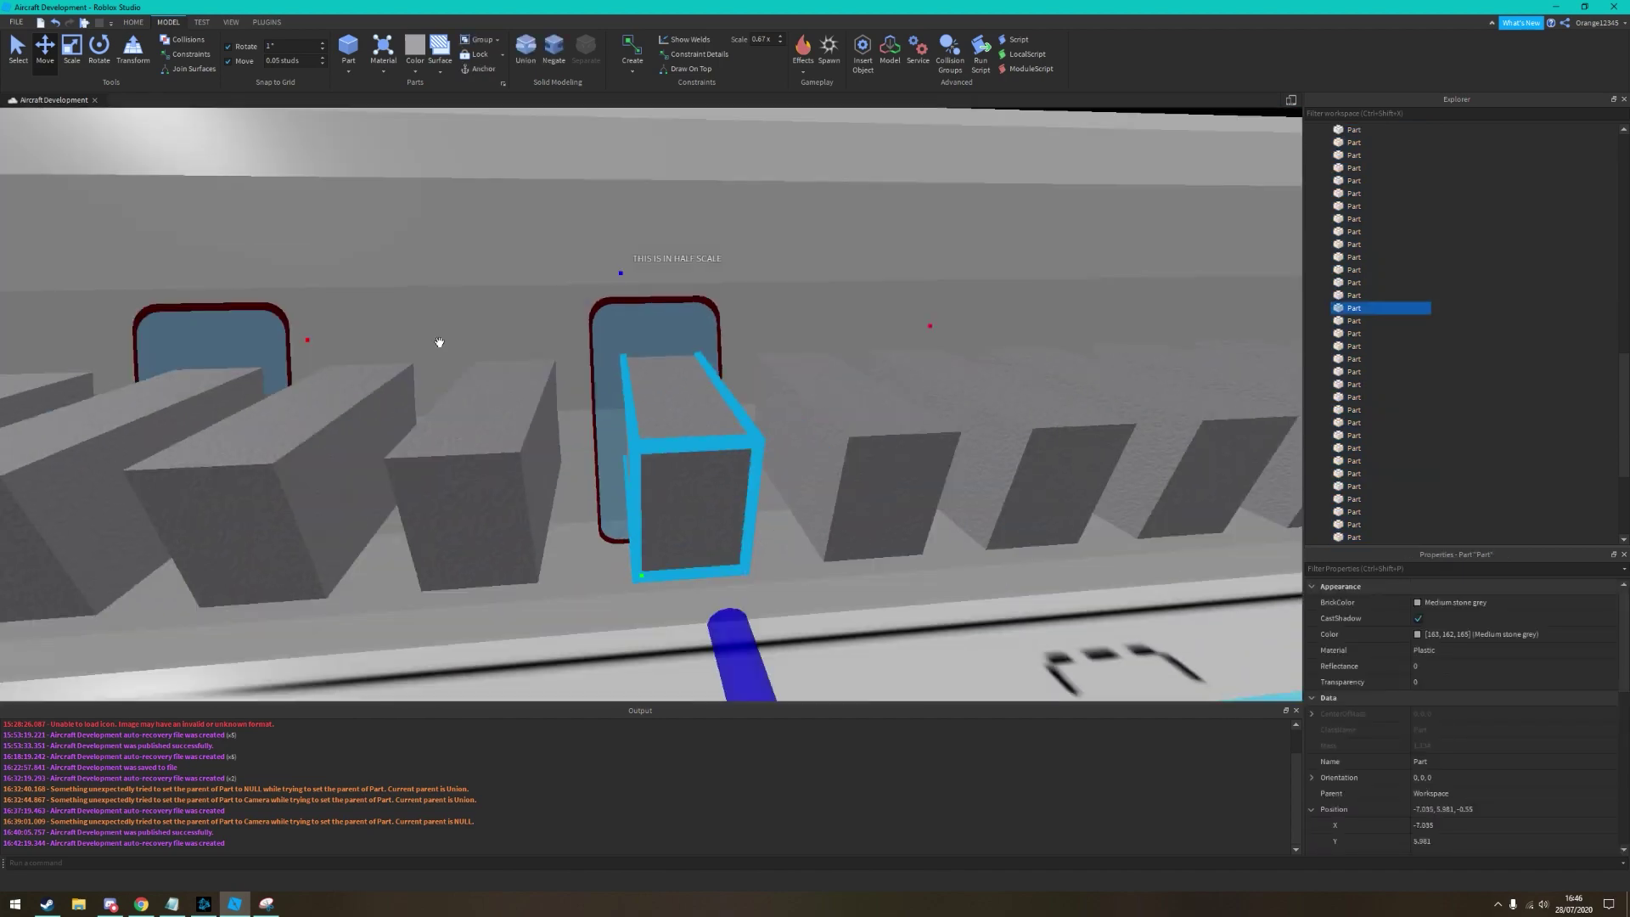
Align the window blocks with the fuselage and union the fuselage with their negative parts to cut the cabin windows
{"action": "middle_click_drag", "start_coordinate": [439, 342], "coordinate": [555, 311]}
{"action": "key", "text": "ctrl+3"}
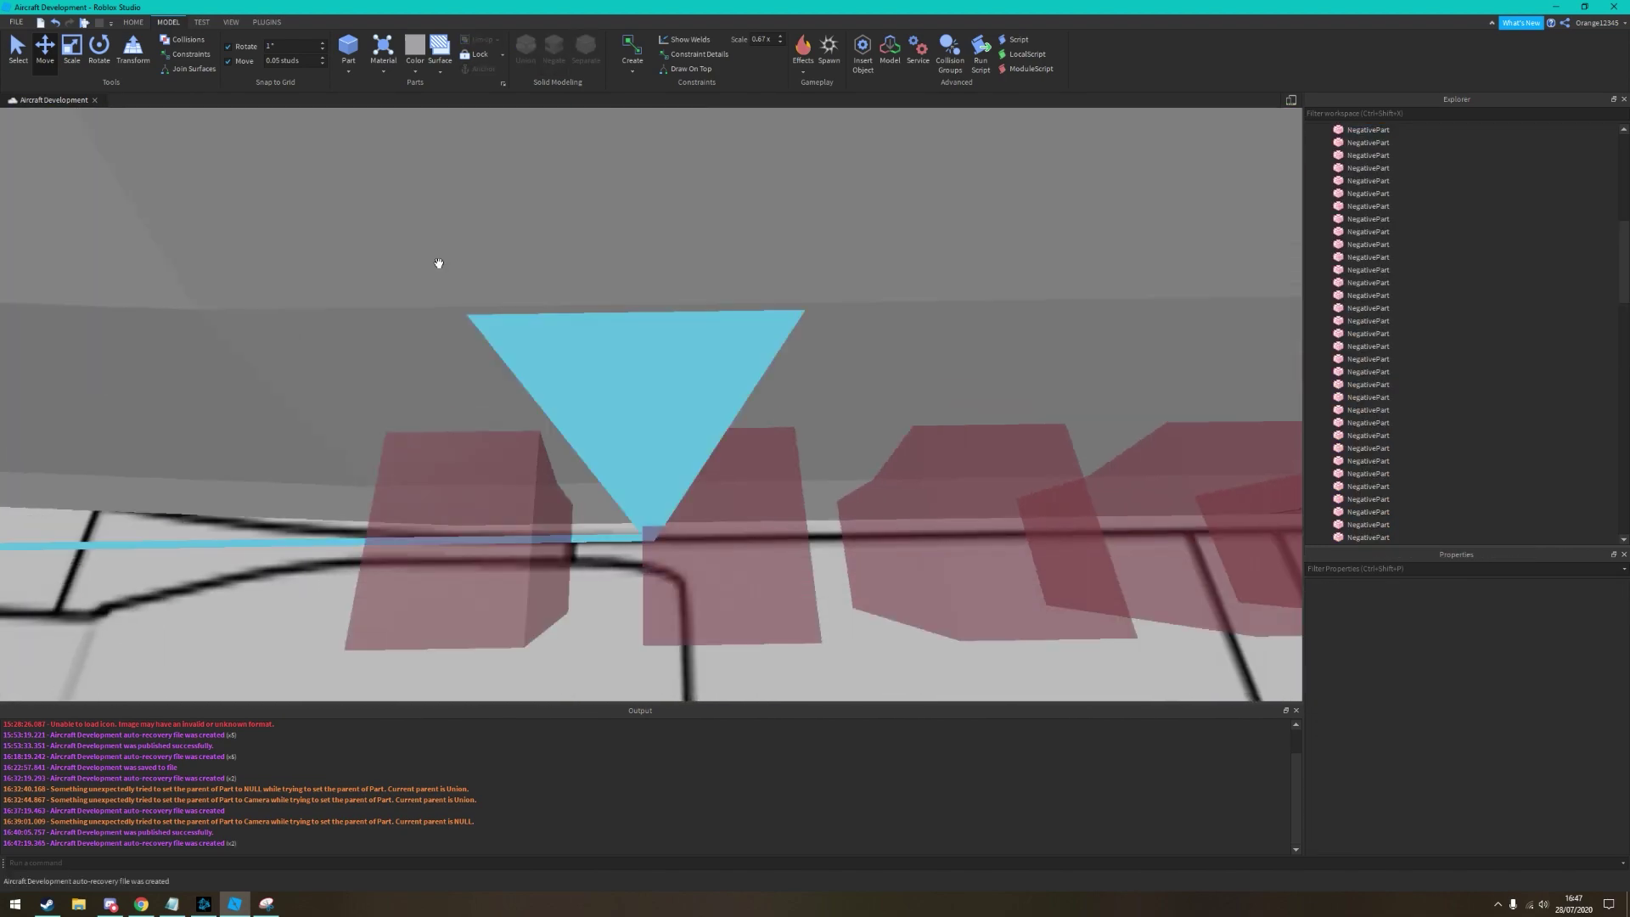
{"action": "left_click", "coordinate": [720, 496]}
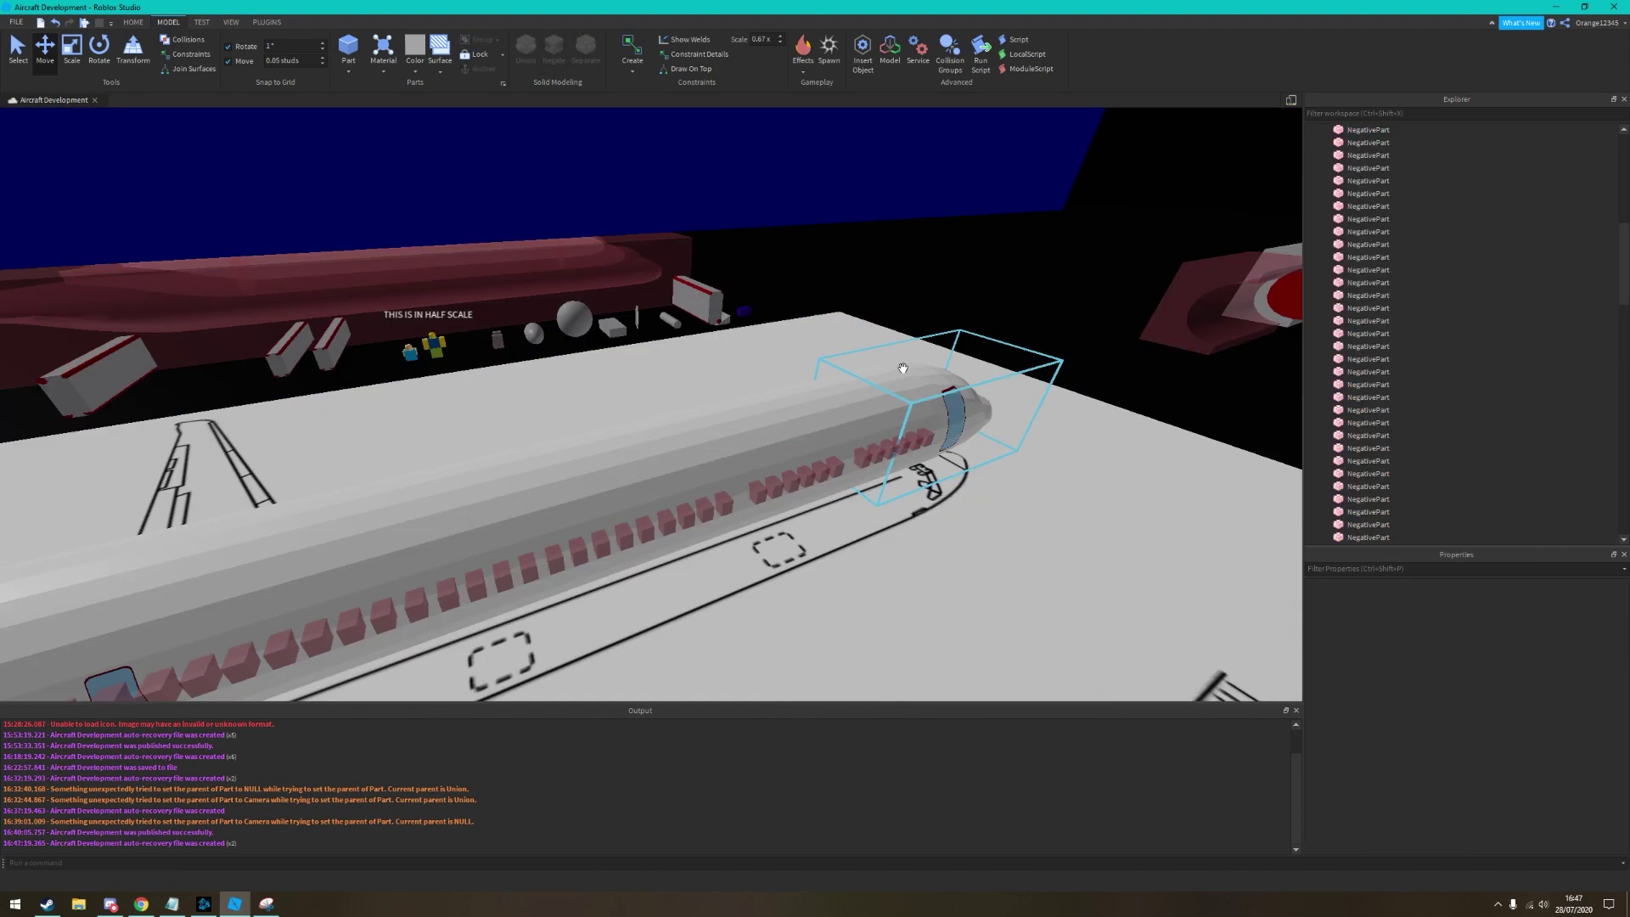
{"action": "left_click", "coordinate": [673, 387]}
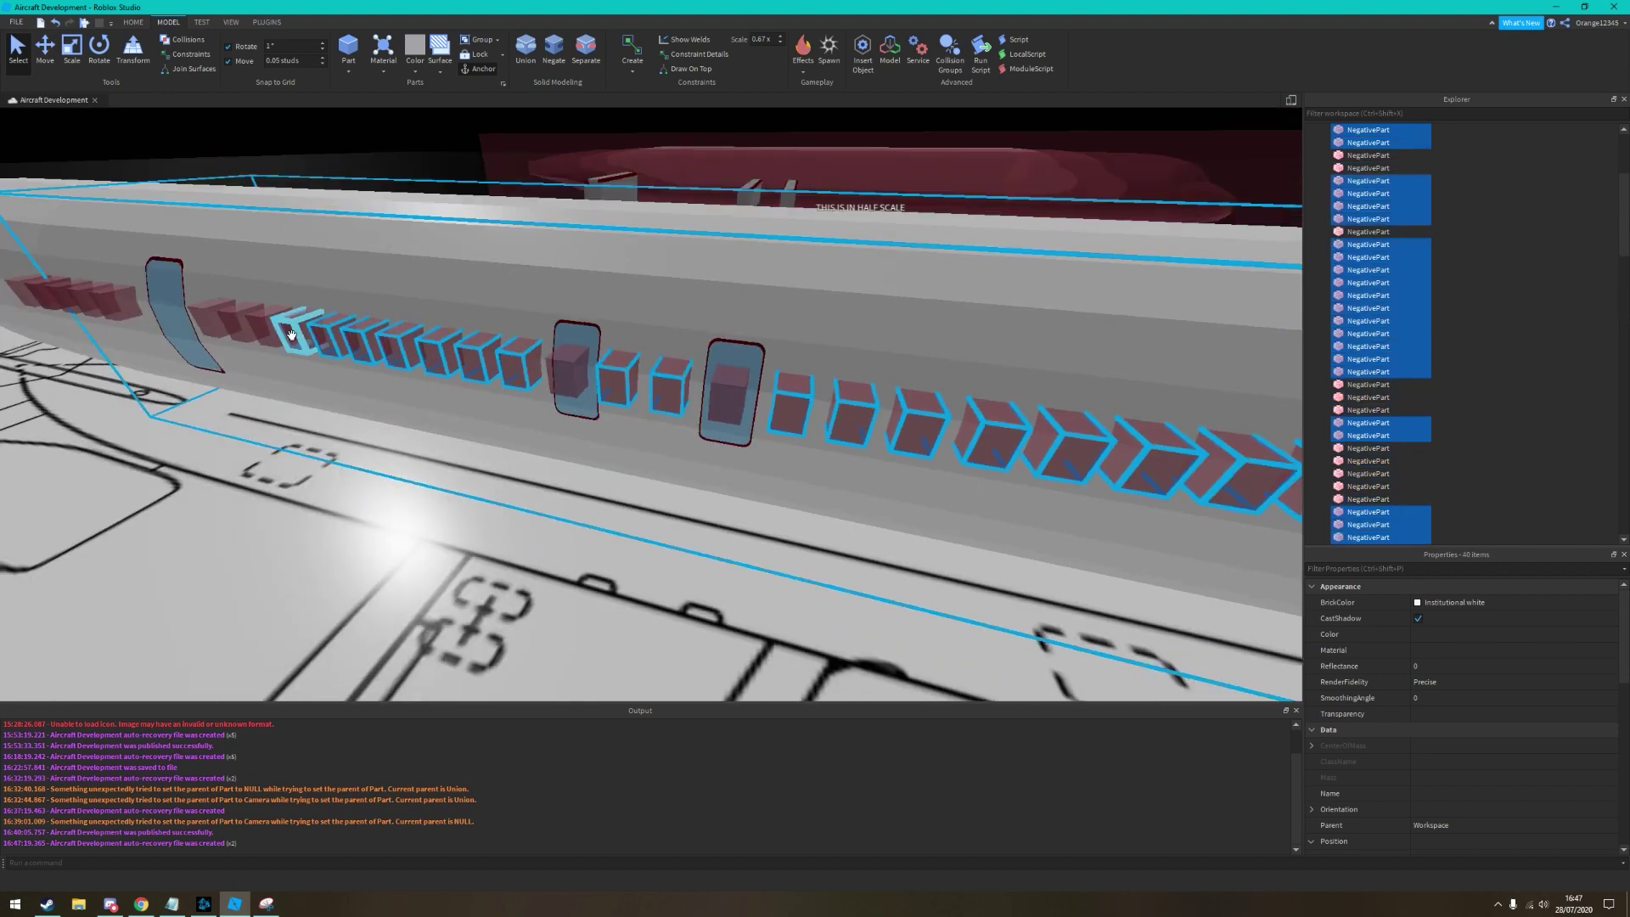
{"action": "left_click", "coordinate": [699, 440], "text": "ctrl"}
{"action": "left_click", "coordinate": [833, 431]}
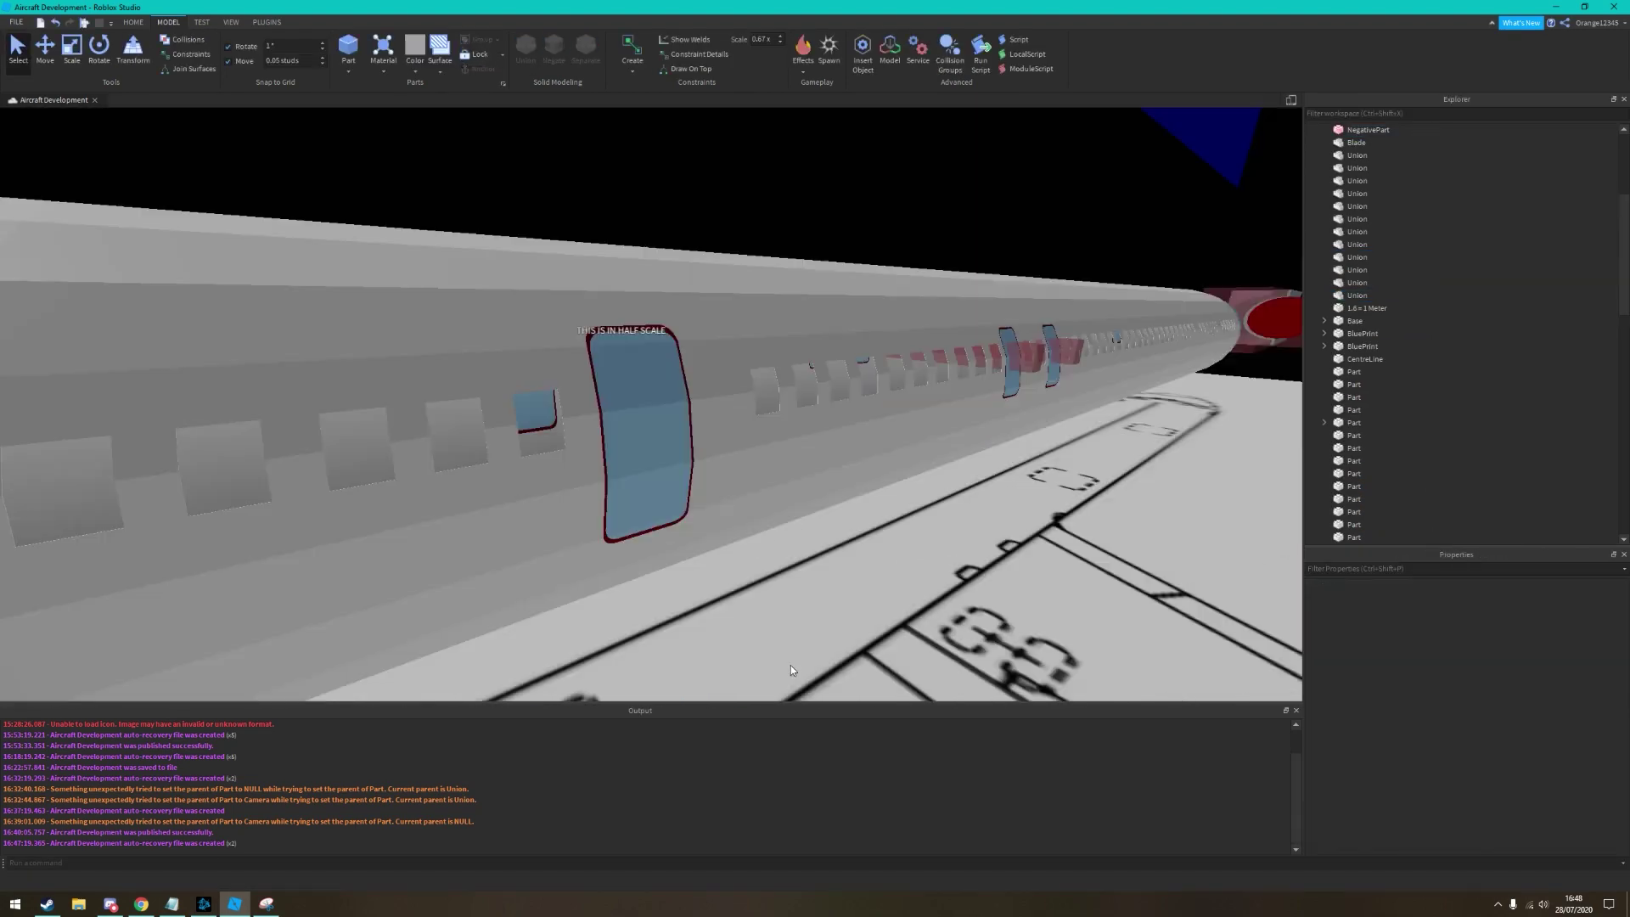
{"action": "left_click", "coordinate": [921, 366], "text": "ctrl"}
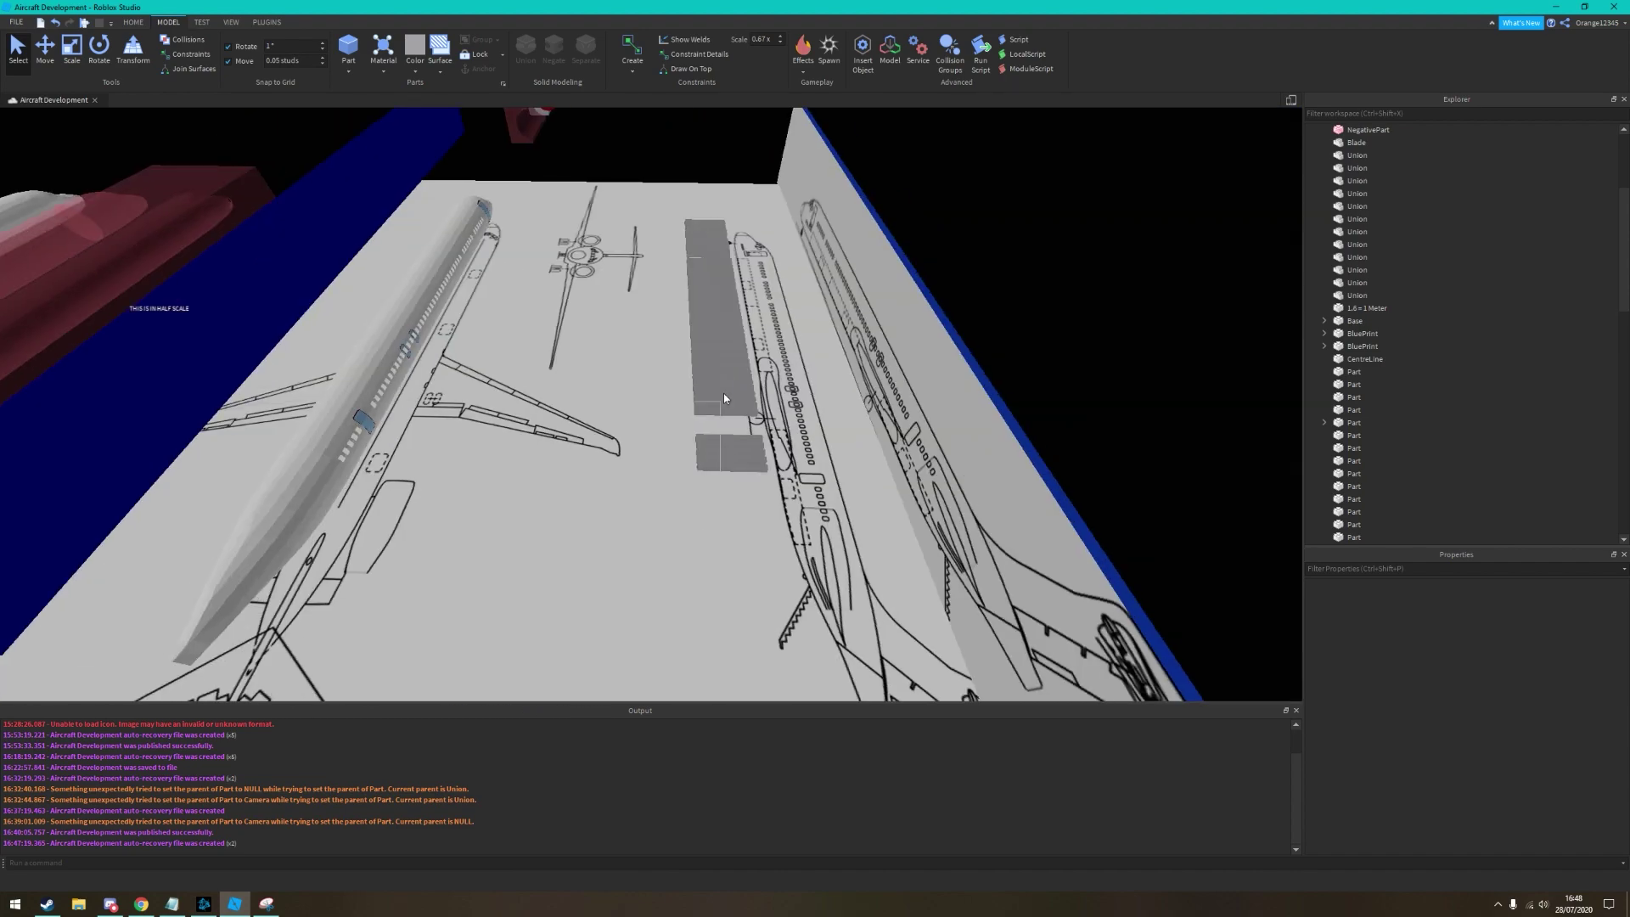
Union the cabin window strips with the fuselage-shaped negative parts to trim them to the hull
{"action": "left_click", "coordinate": [530, 332]}
{"action": "key", "text": "ctrl+shift+g"}
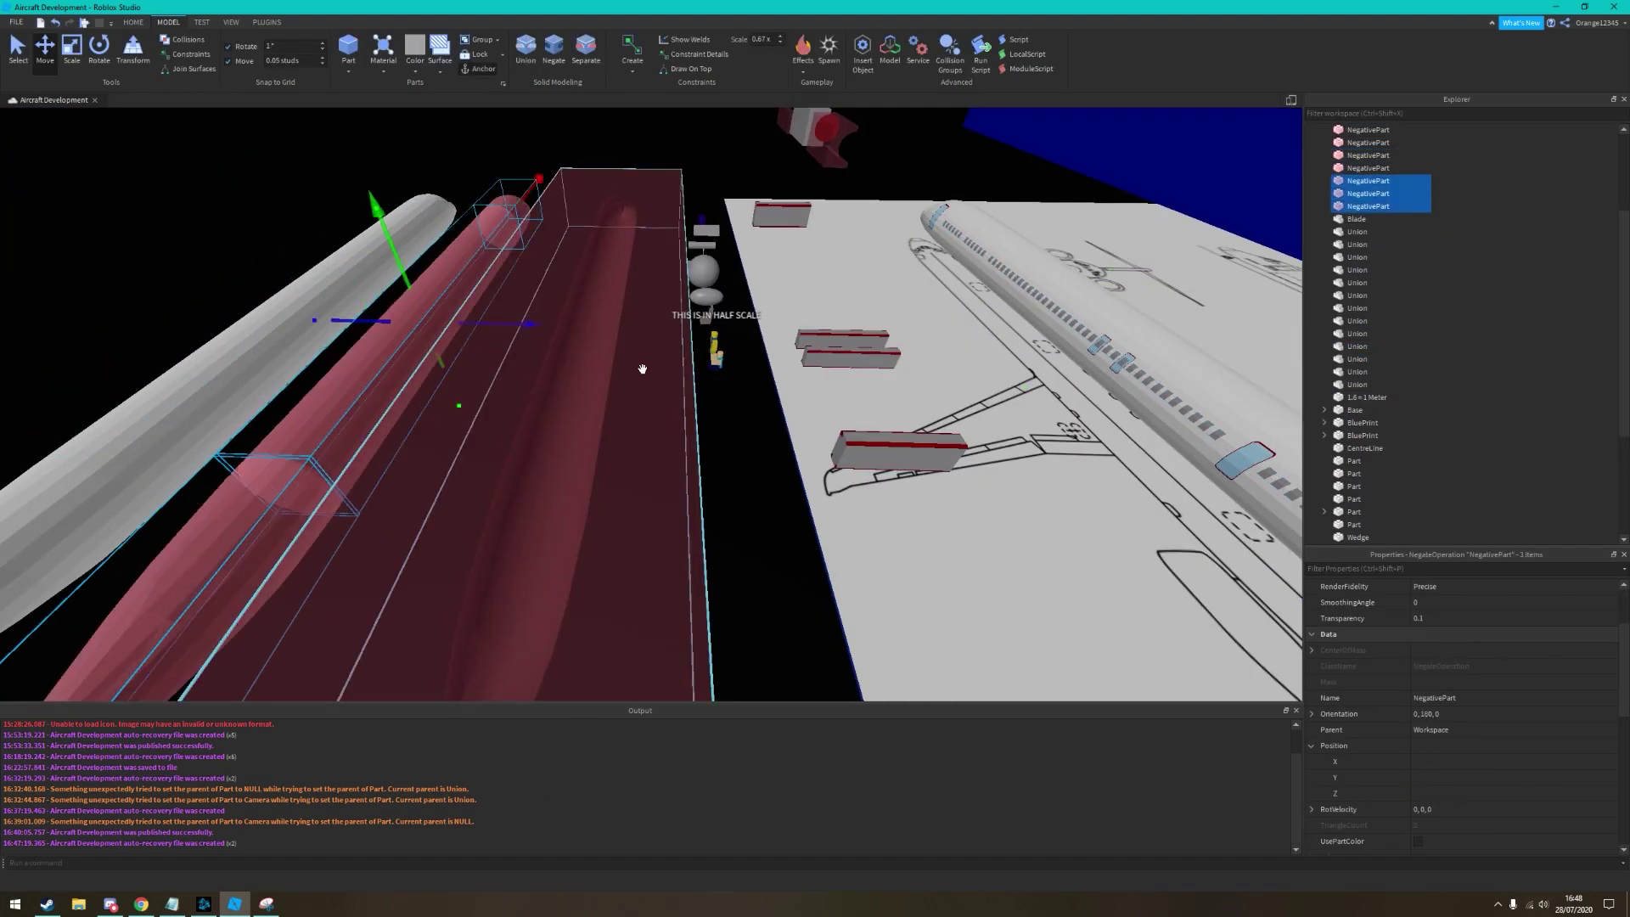
{"action": "left_click", "coordinate": [598, 315], "text": "ctrl"}
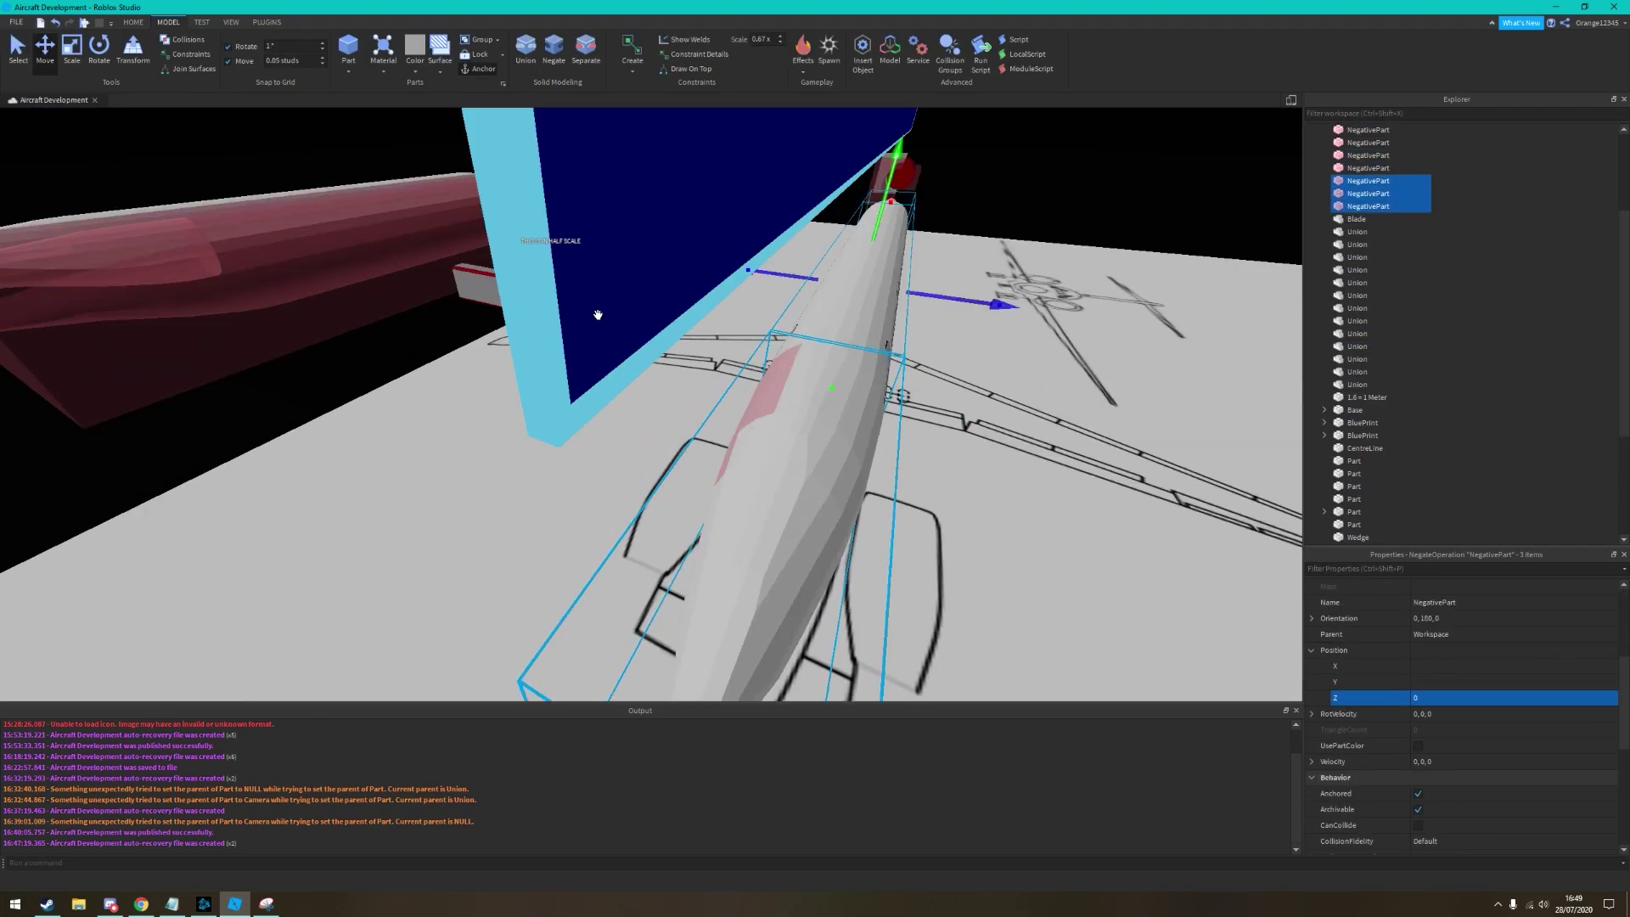
{"action": "left_click", "coordinate": [830, 338], "text": "ctrl"}
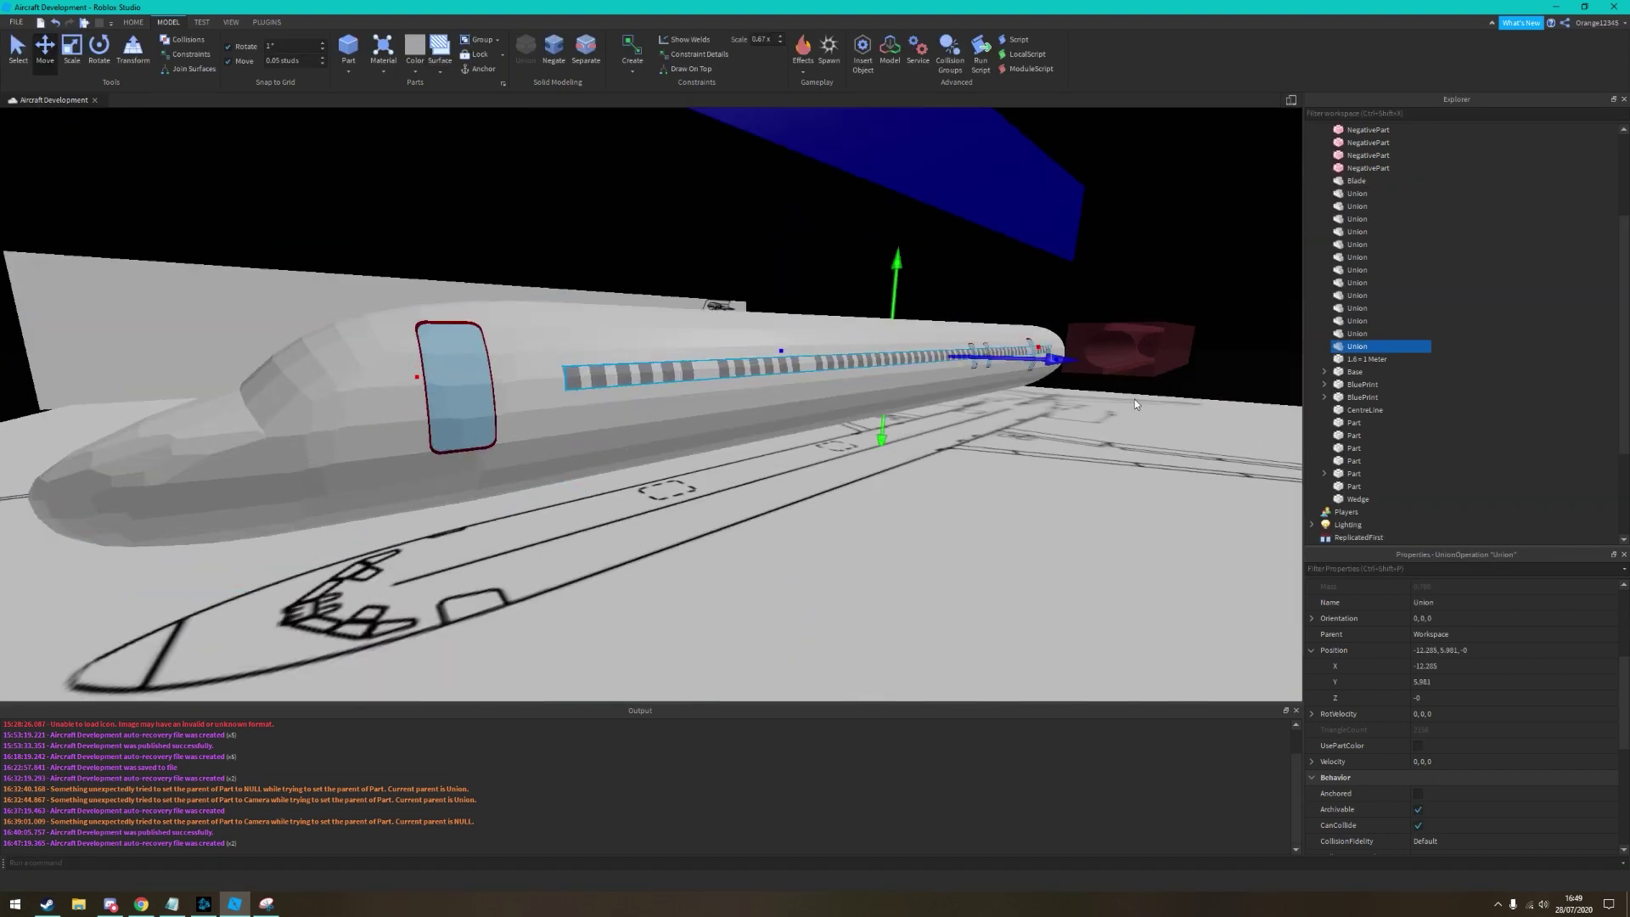
Set the collision fidelity of the Windows union to Box and focus on the fuselage
{"action": "scroll", "coordinate": [1452, 722], "scroll_direction": "up", "scroll_amount": 3}
{"action": "left_click", "coordinate": [1452, 791]}
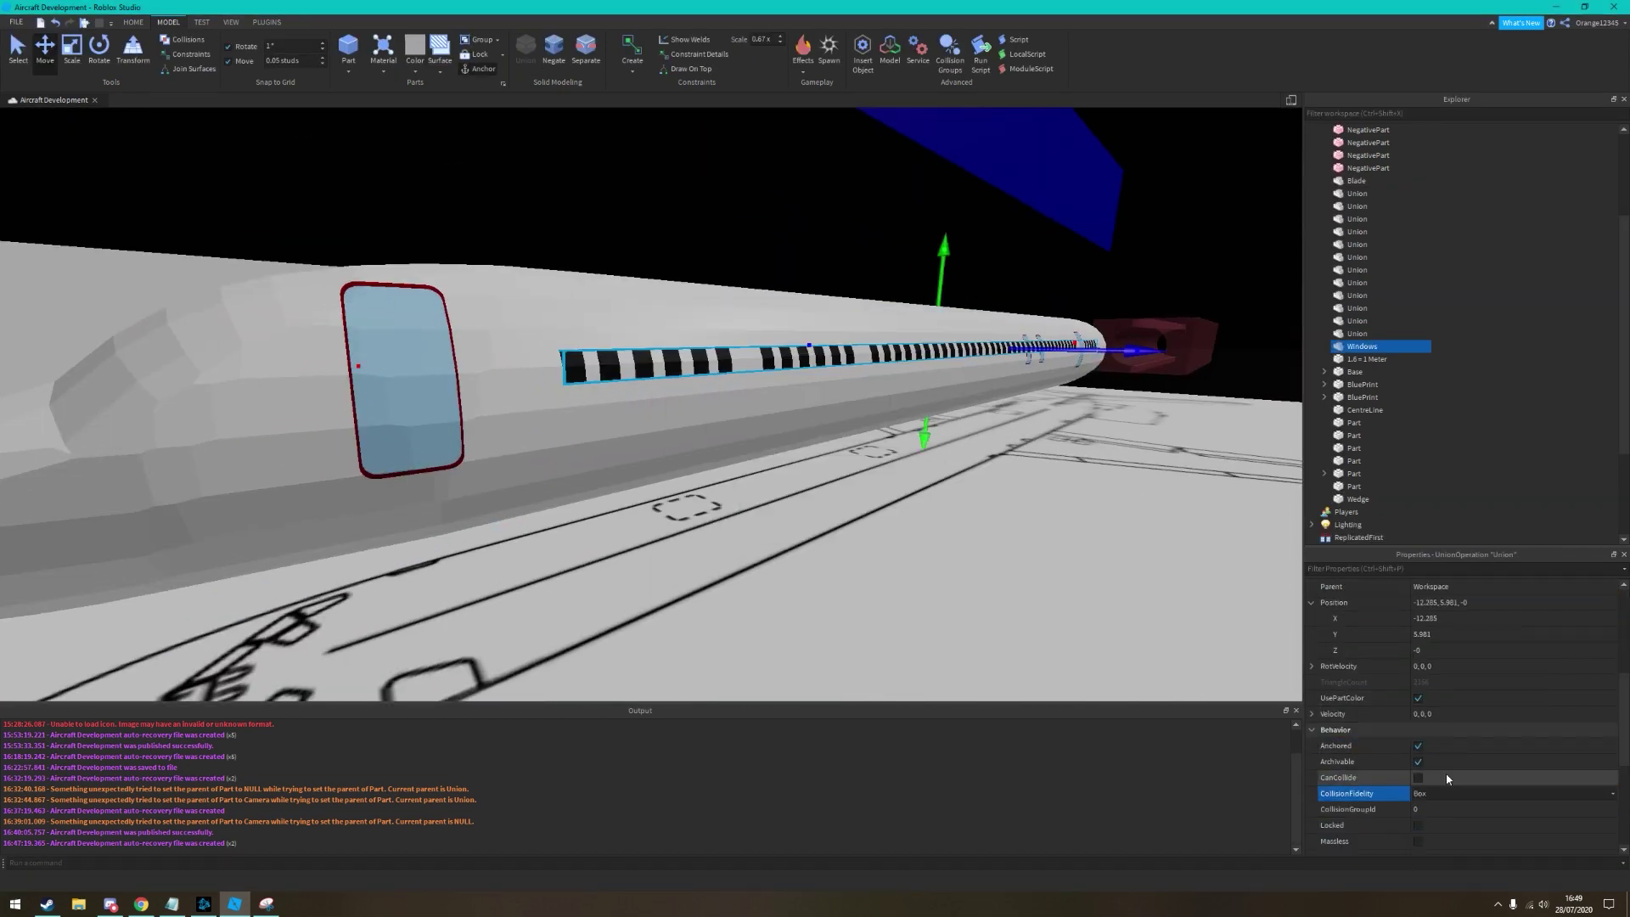
{"action": "left_click", "coordinate": [633, 430]}
{"action": "key", "text": "f"}
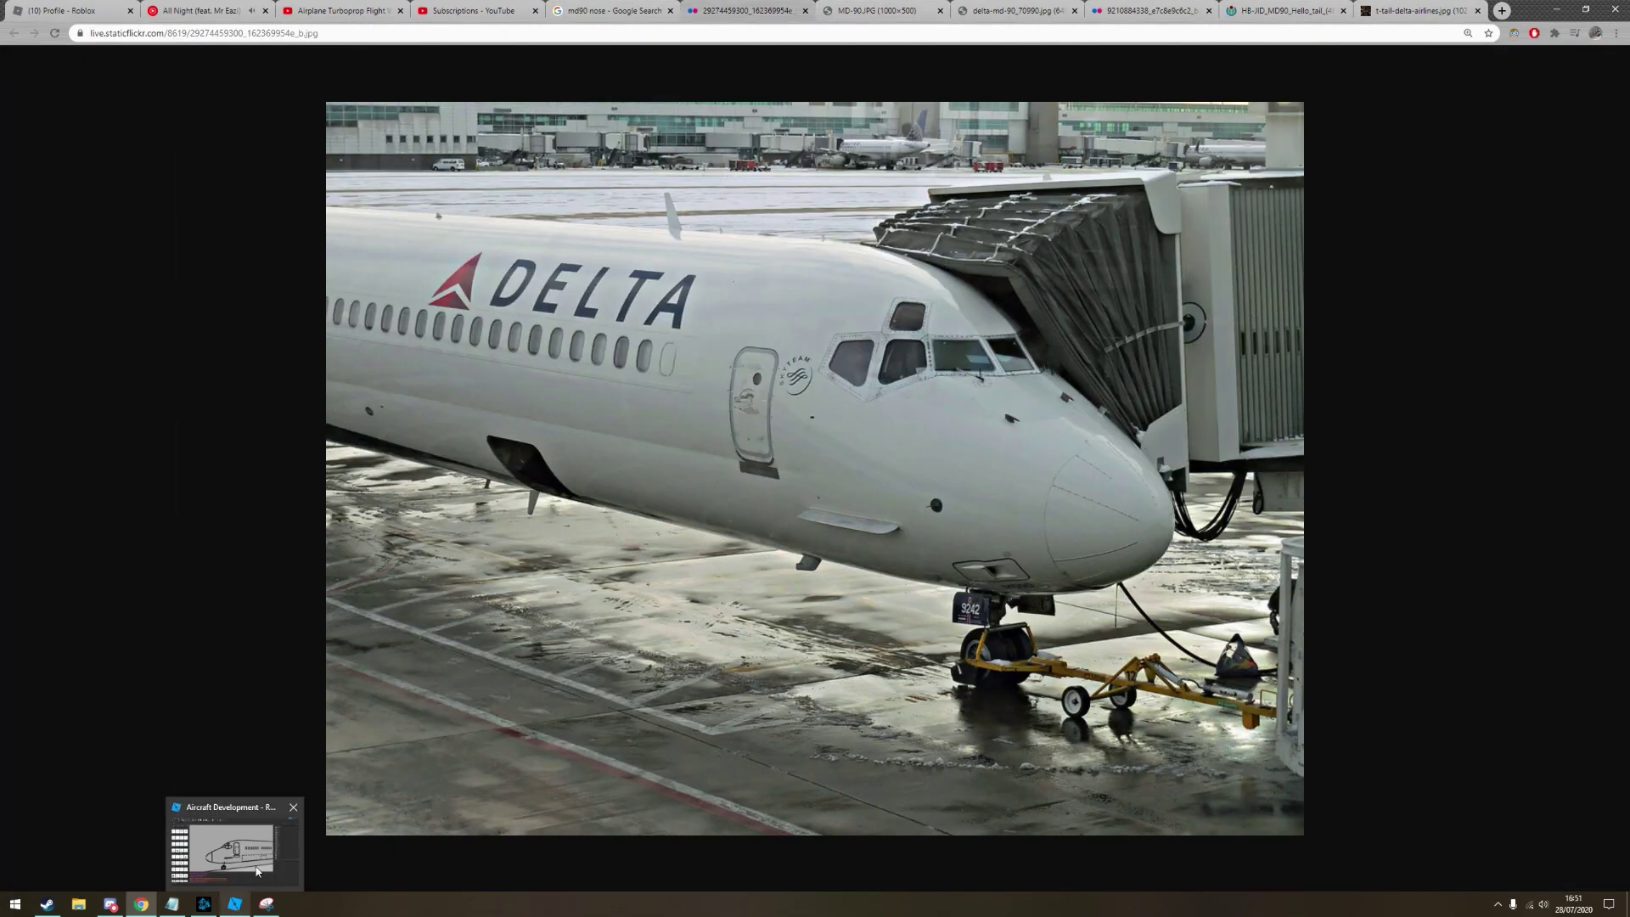
Return to Roblox Studio from the nose reference photo and shape blocks over the cockpit windows on the side blueprint
{"action": "left_click", "coordinate": [234, 904]}
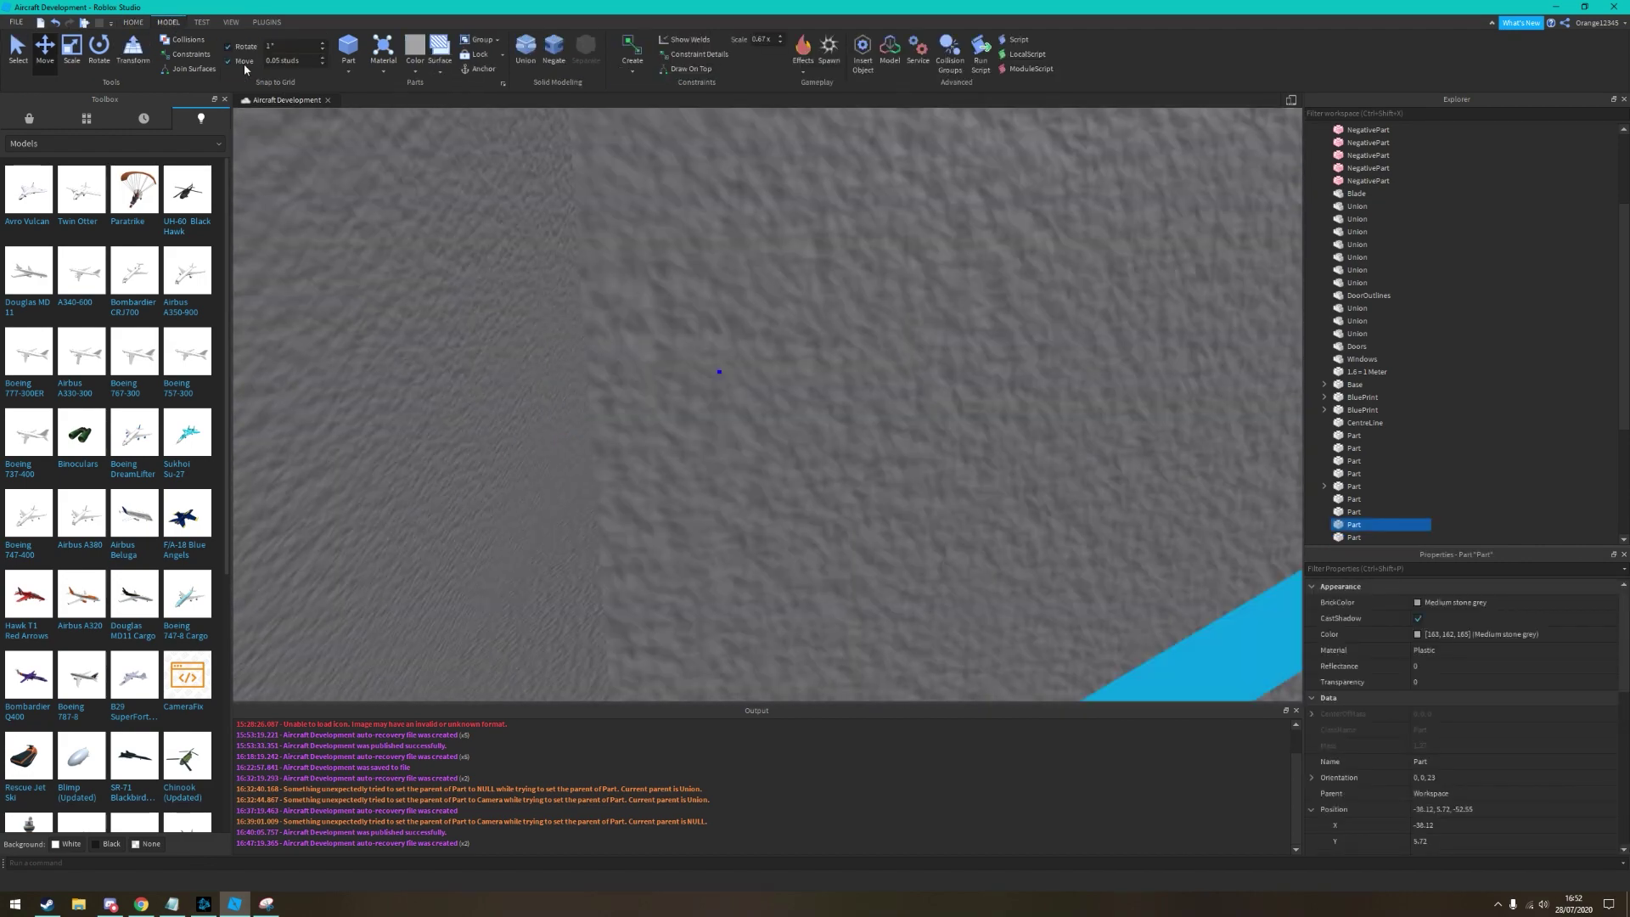
{"action": "left_click_drag", "start_coordinate": [883, 613], "coordinate": [1045, 606]}
{"action": "key", "text": "ctrl+2"}
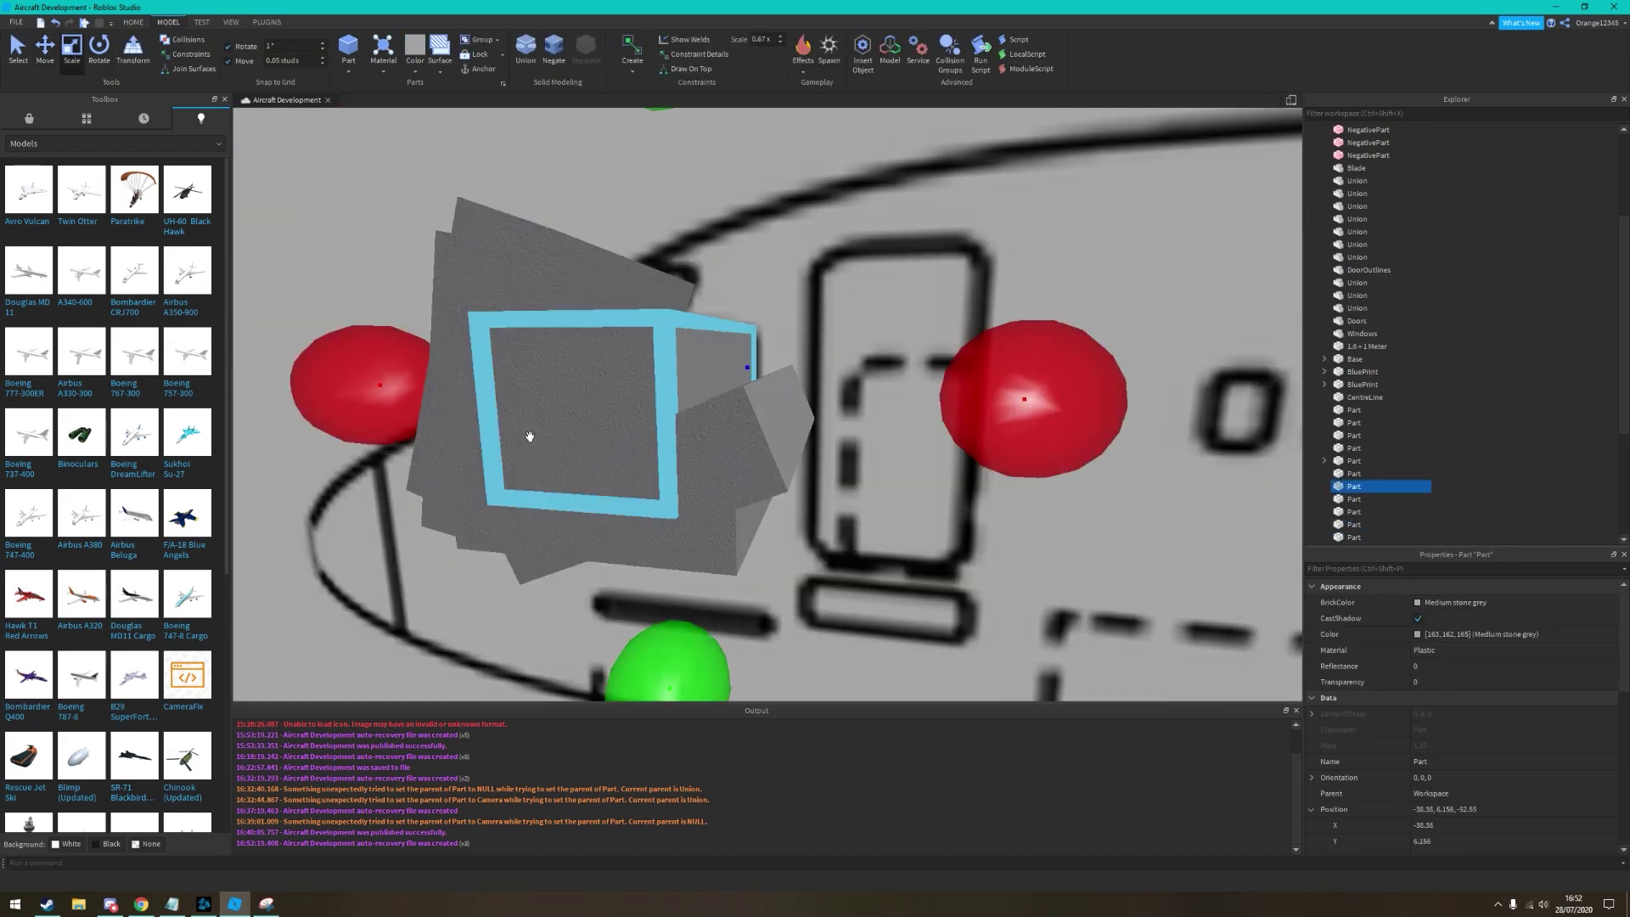
{"action": "left_click", "coordinate": [681, 346]}
{"action": "key", "text": "f"}
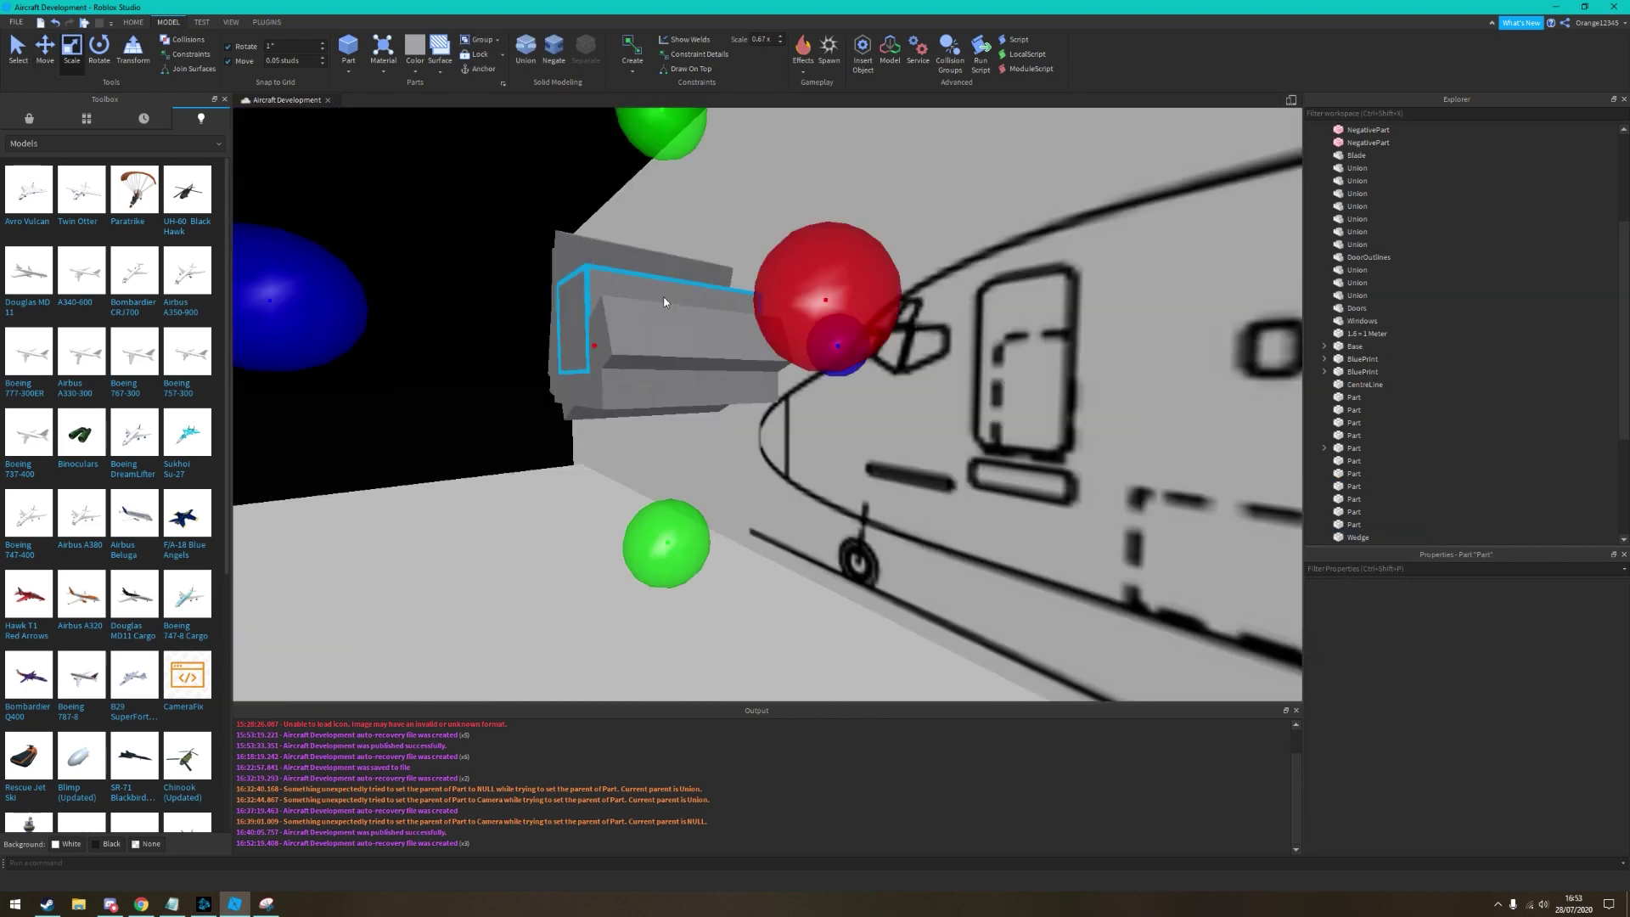
{"action": "left_click", "coordinate": [1470, 778]}
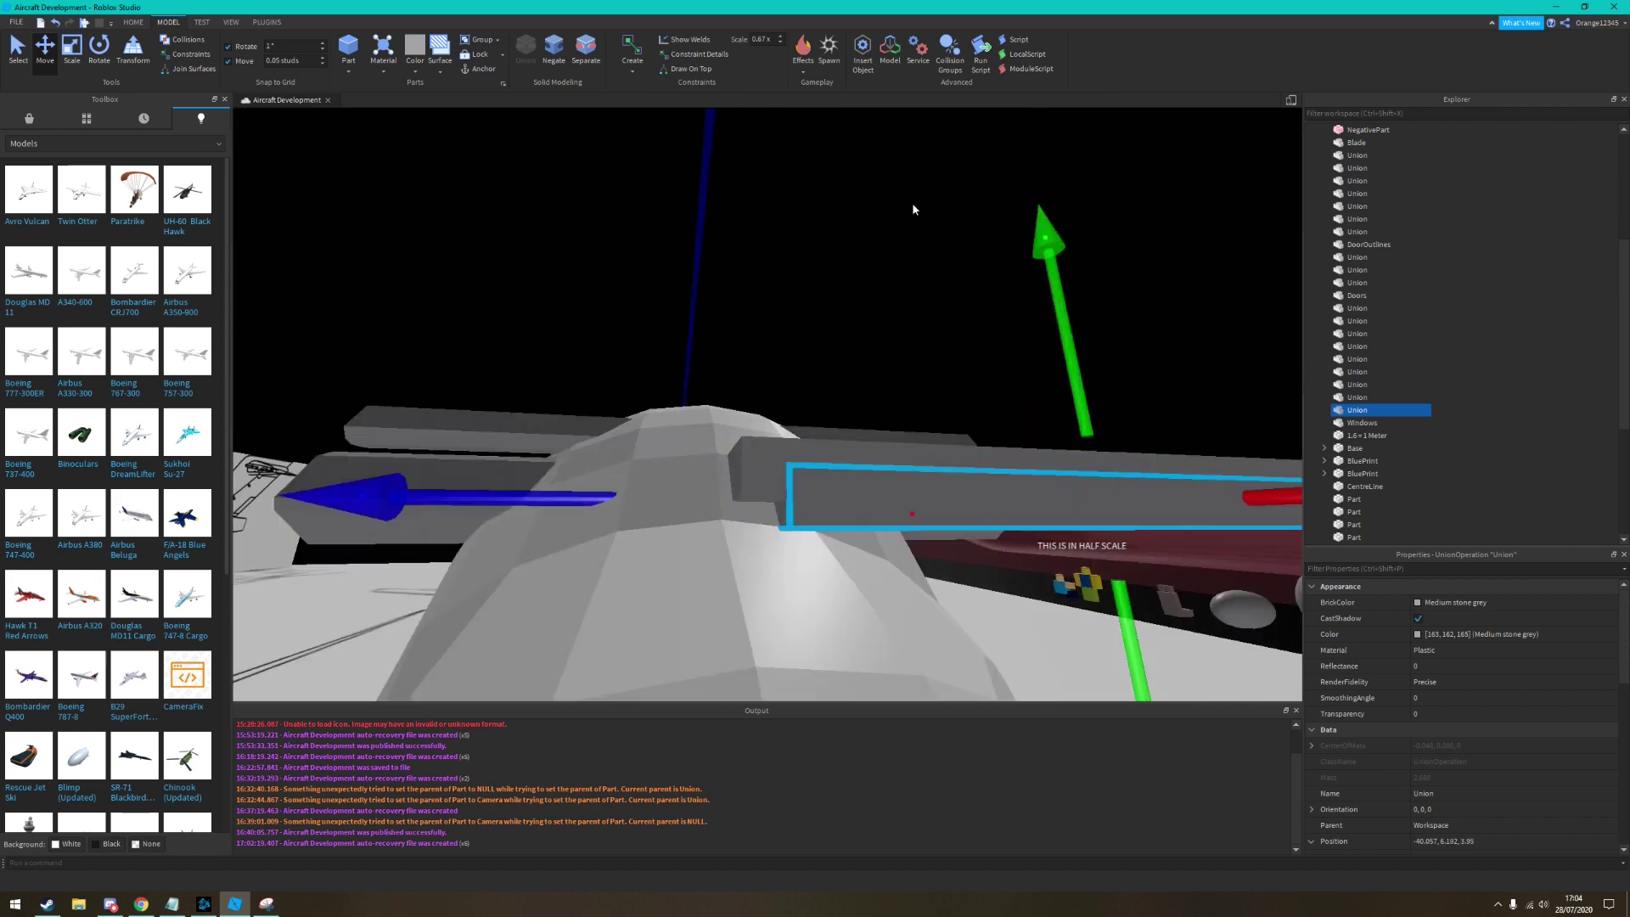
Fit the steel blue centre windshield block across the nose between the grey side window unions
{"action": "right_click_drag", "start_coordinate": [913, 209], "coordinate": [984, 350]}
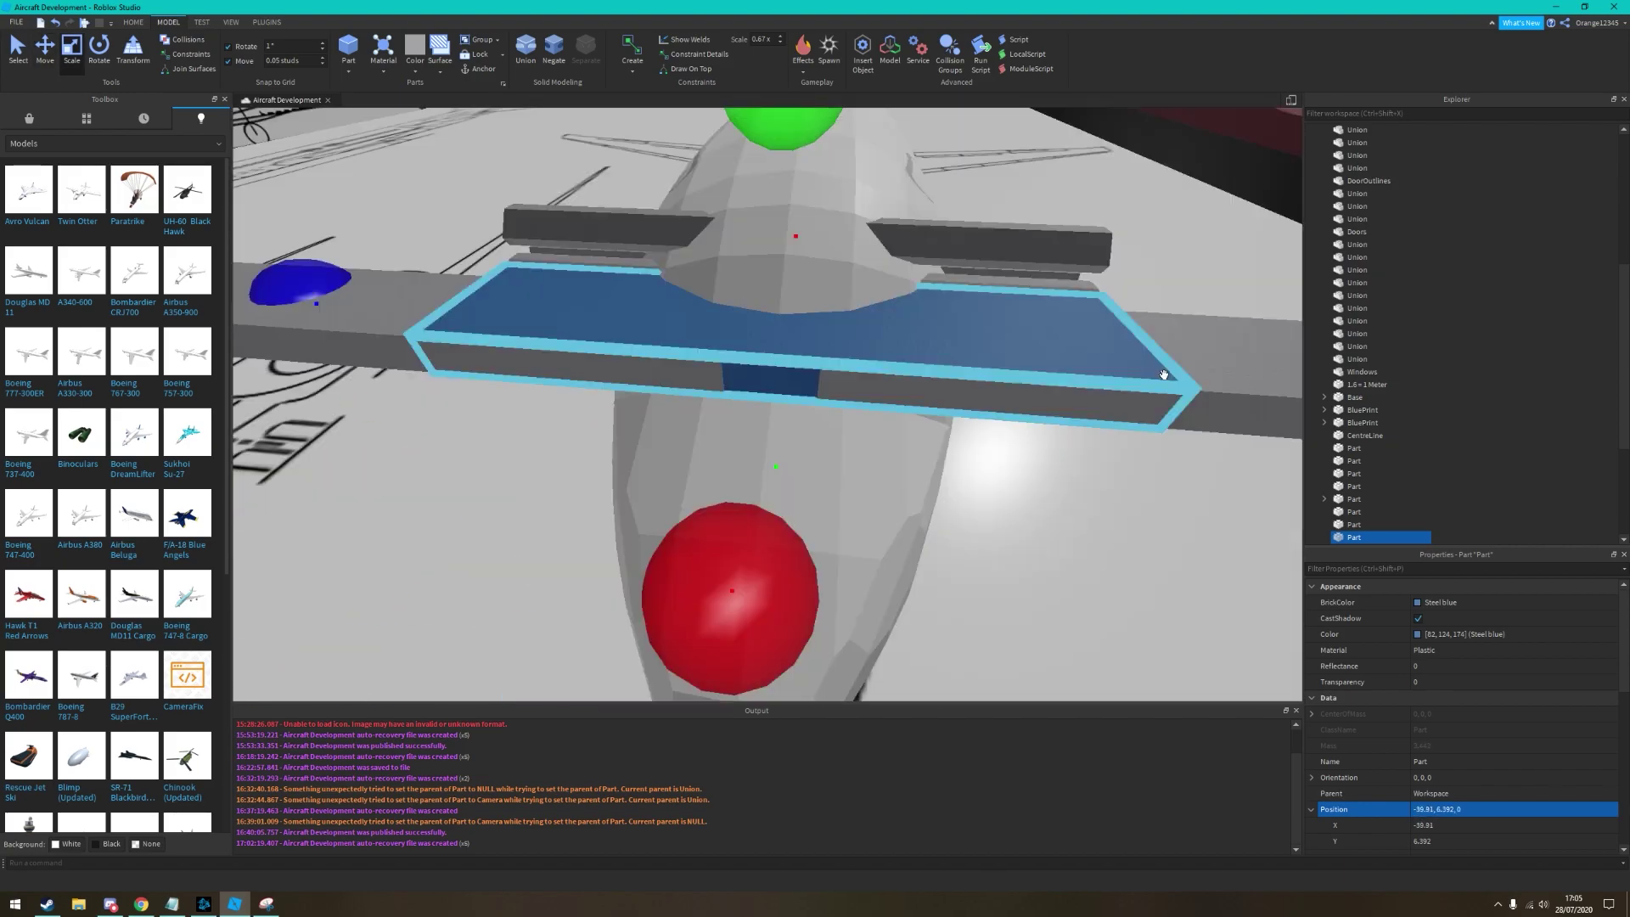
{"action": "key", "text": "alt+Tab"}
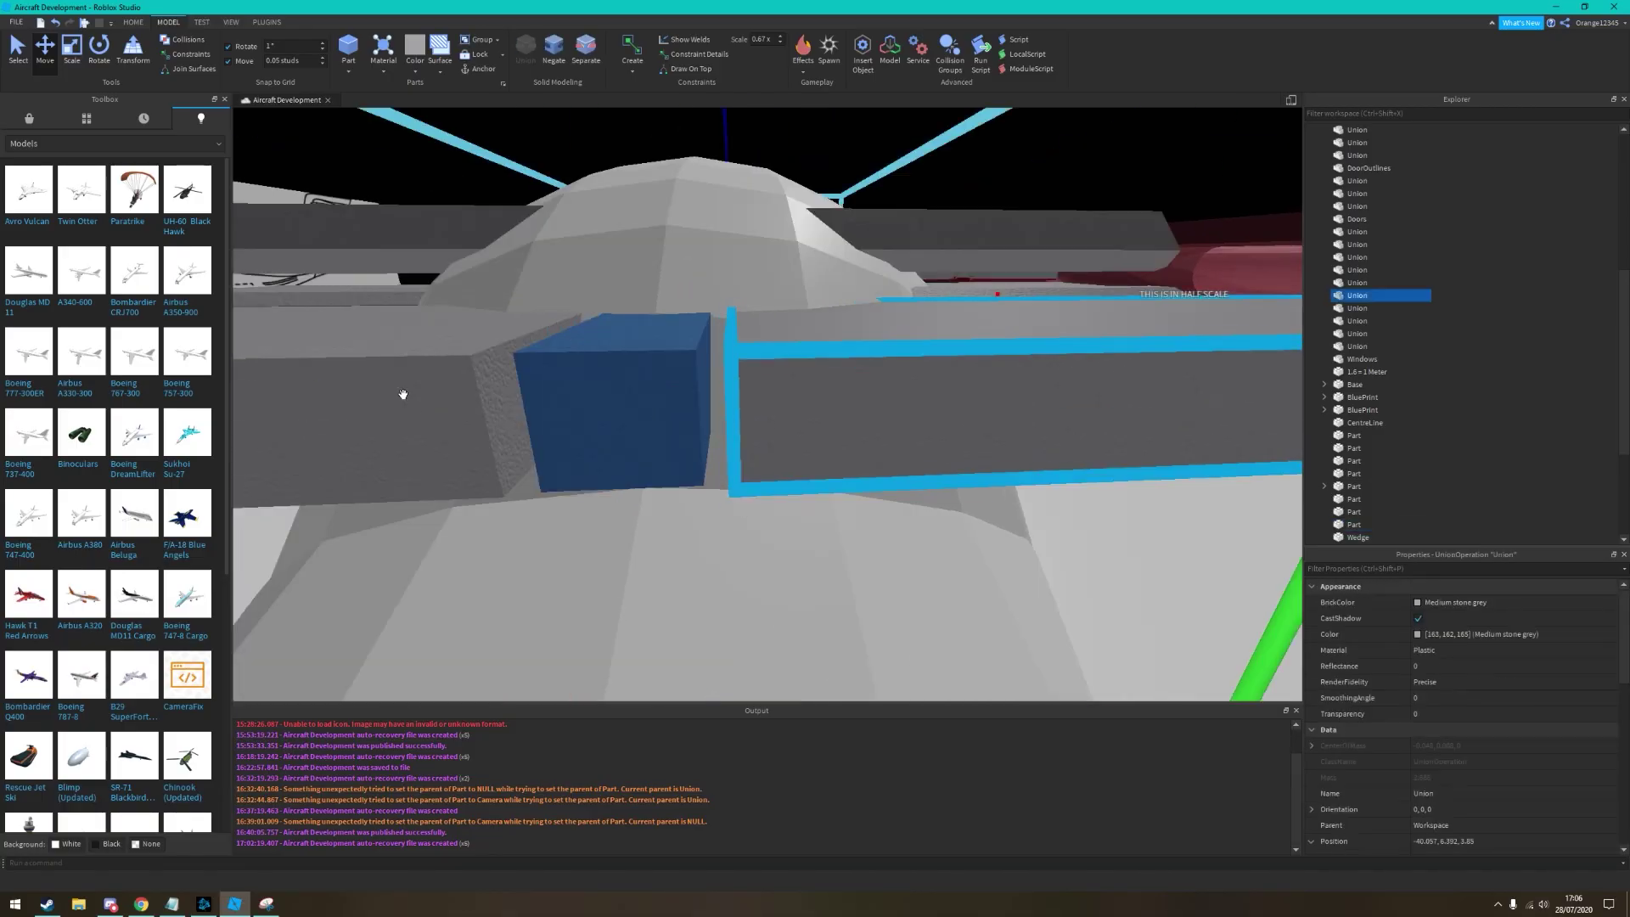
{"action": "left_click", "coordinate": [301, 61]}
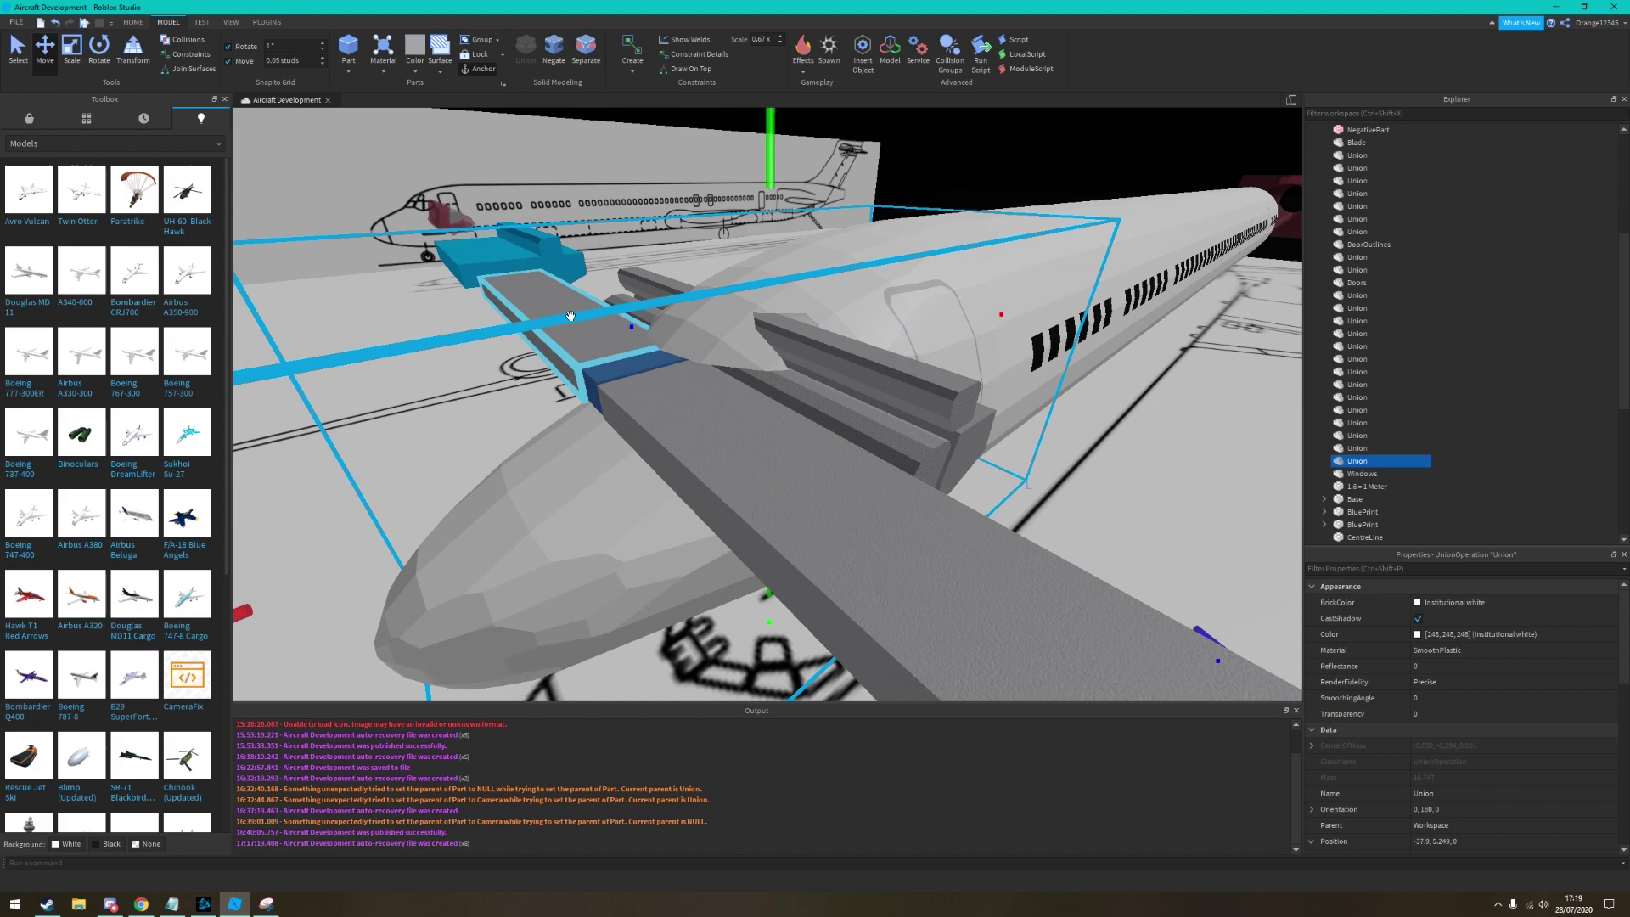
Union the cyan cockpit window frame with the large fuselage-shaped negative part to trim it to the nose
{"action": "scroll", "coordinate": [595, 309], "scroll_direction": "down", "scroll_amount": 5}
{"action": "left_click", "coordinate": [690, 294]}
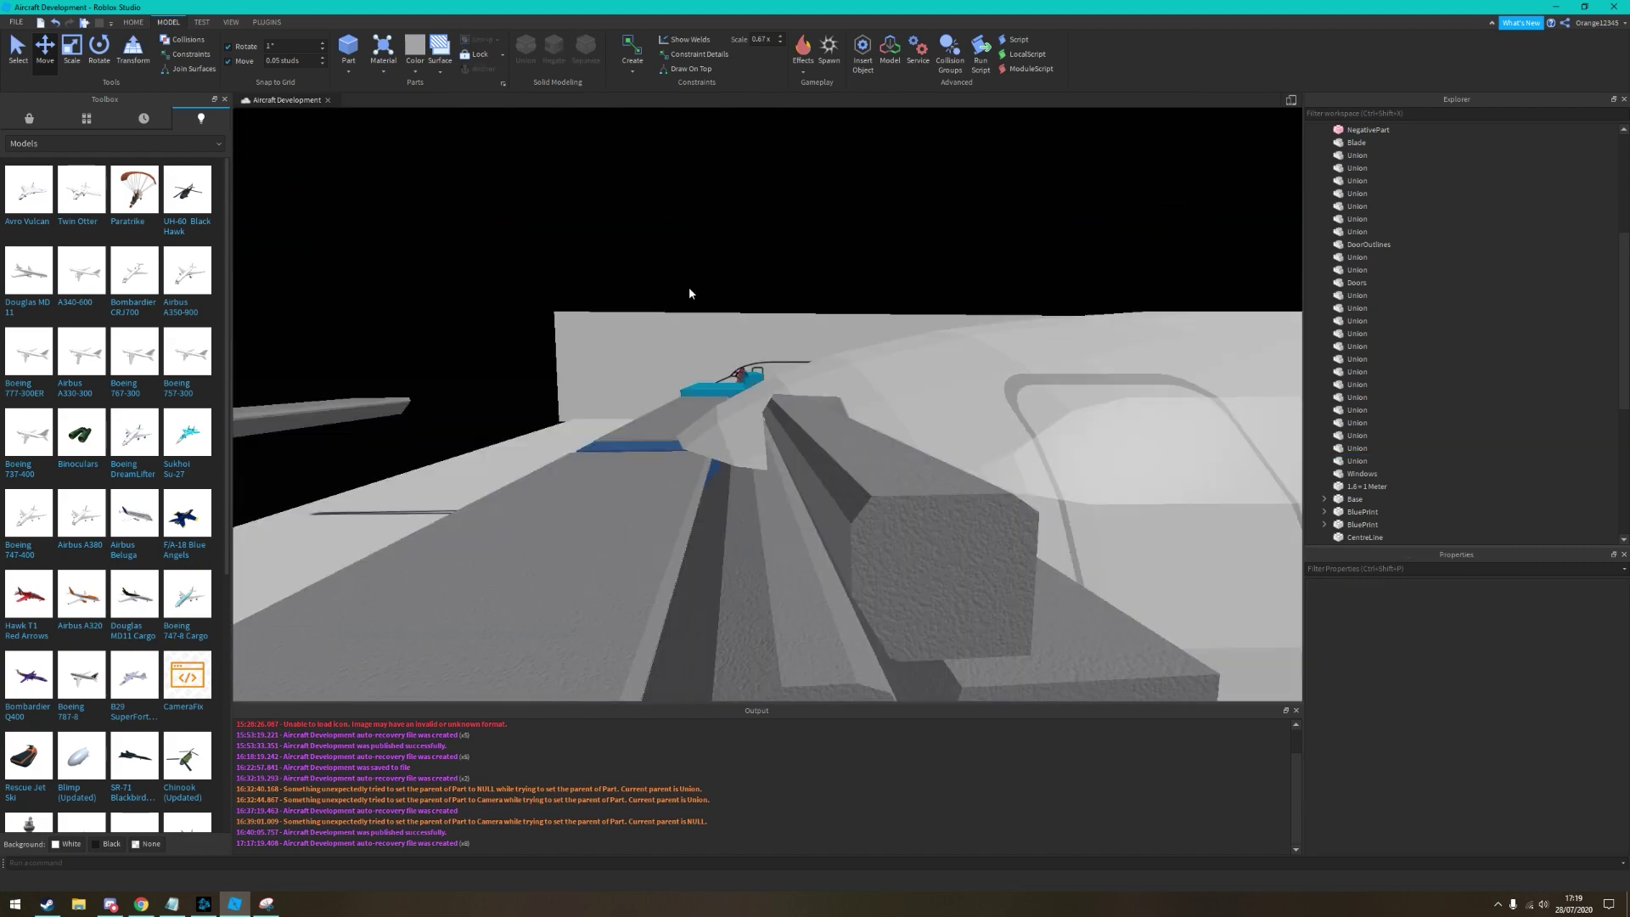
{"action": "scroll", "coordinate": [691, 461], "scroll_direction": "up", "scroll_amount": 5}
{"action": "left_click", "coordinate": [691, 461]}
{"action": "scroll", "coordinate": [691, 461], "scroll_direction": "down", "scroll_amount": 5}
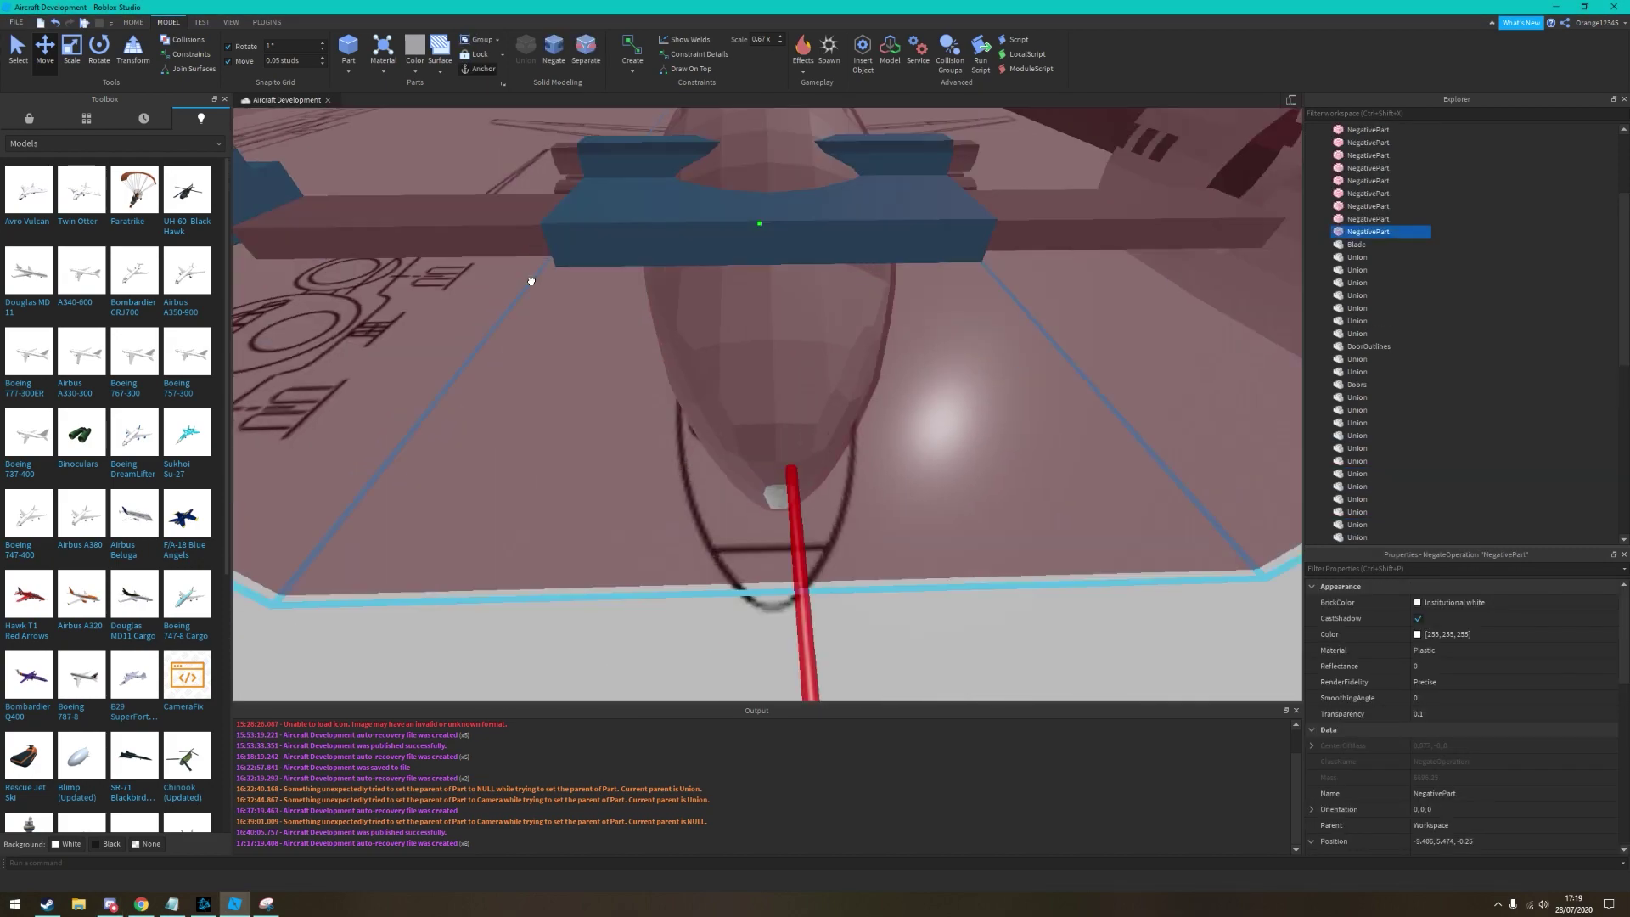
{"action": "left_click", "coordinate": [513, 110], "text": "ctrl"}
{"action": "key", "text": "ctrl+shift+g"}
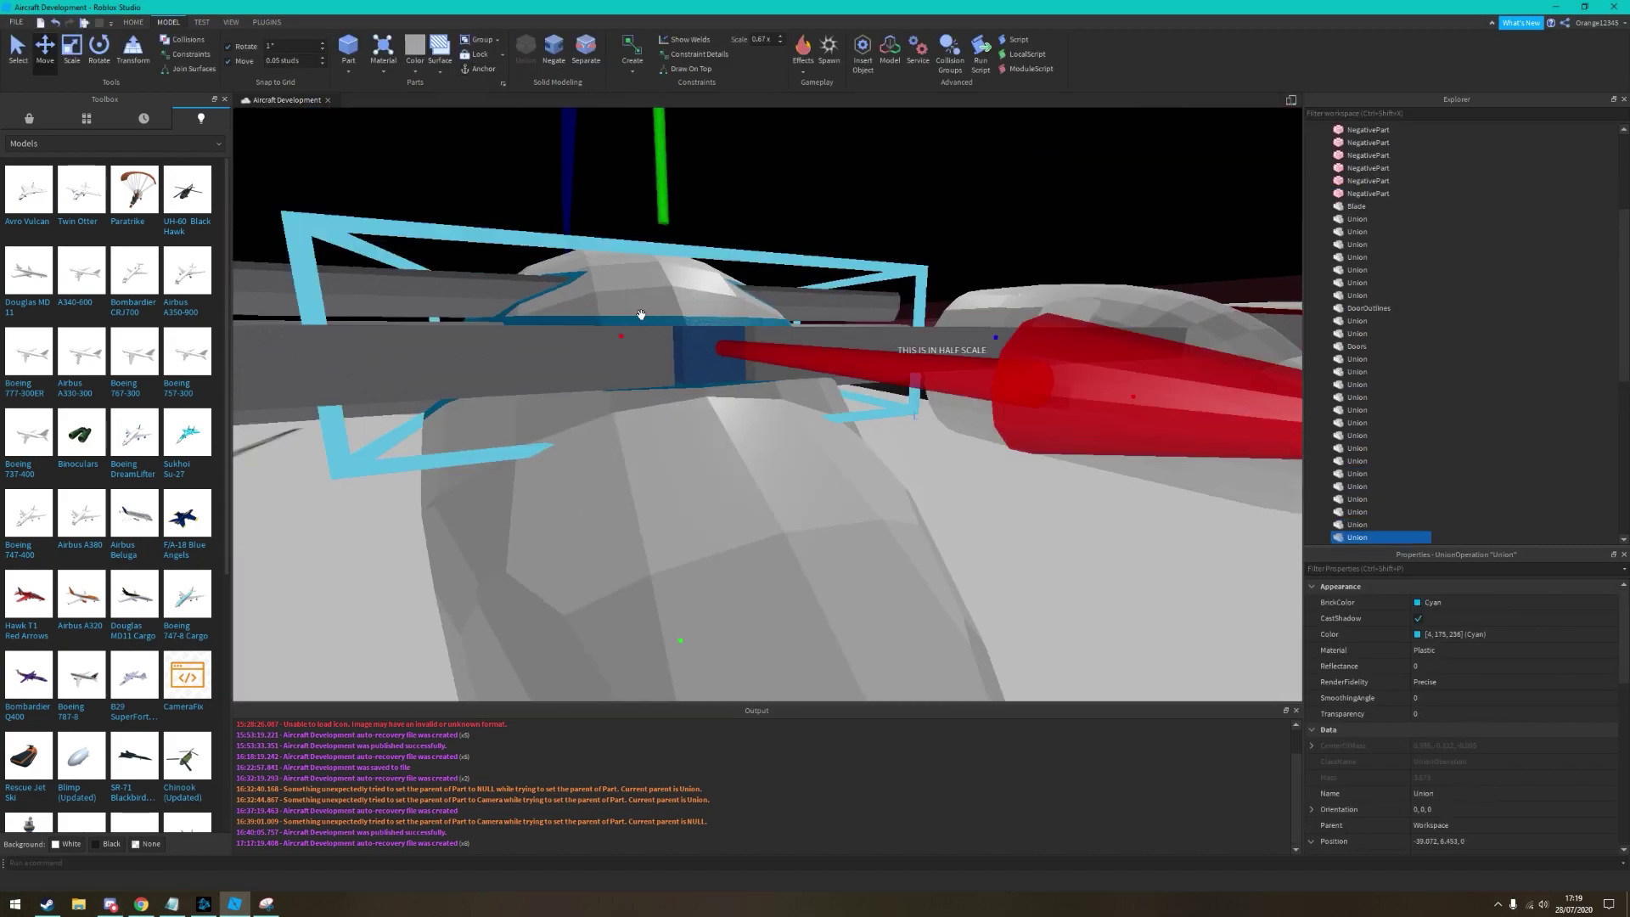
{"action": "scroll", "coordinate": [677, 415], "scroll_direction": "up", "scroll_amount": 10}
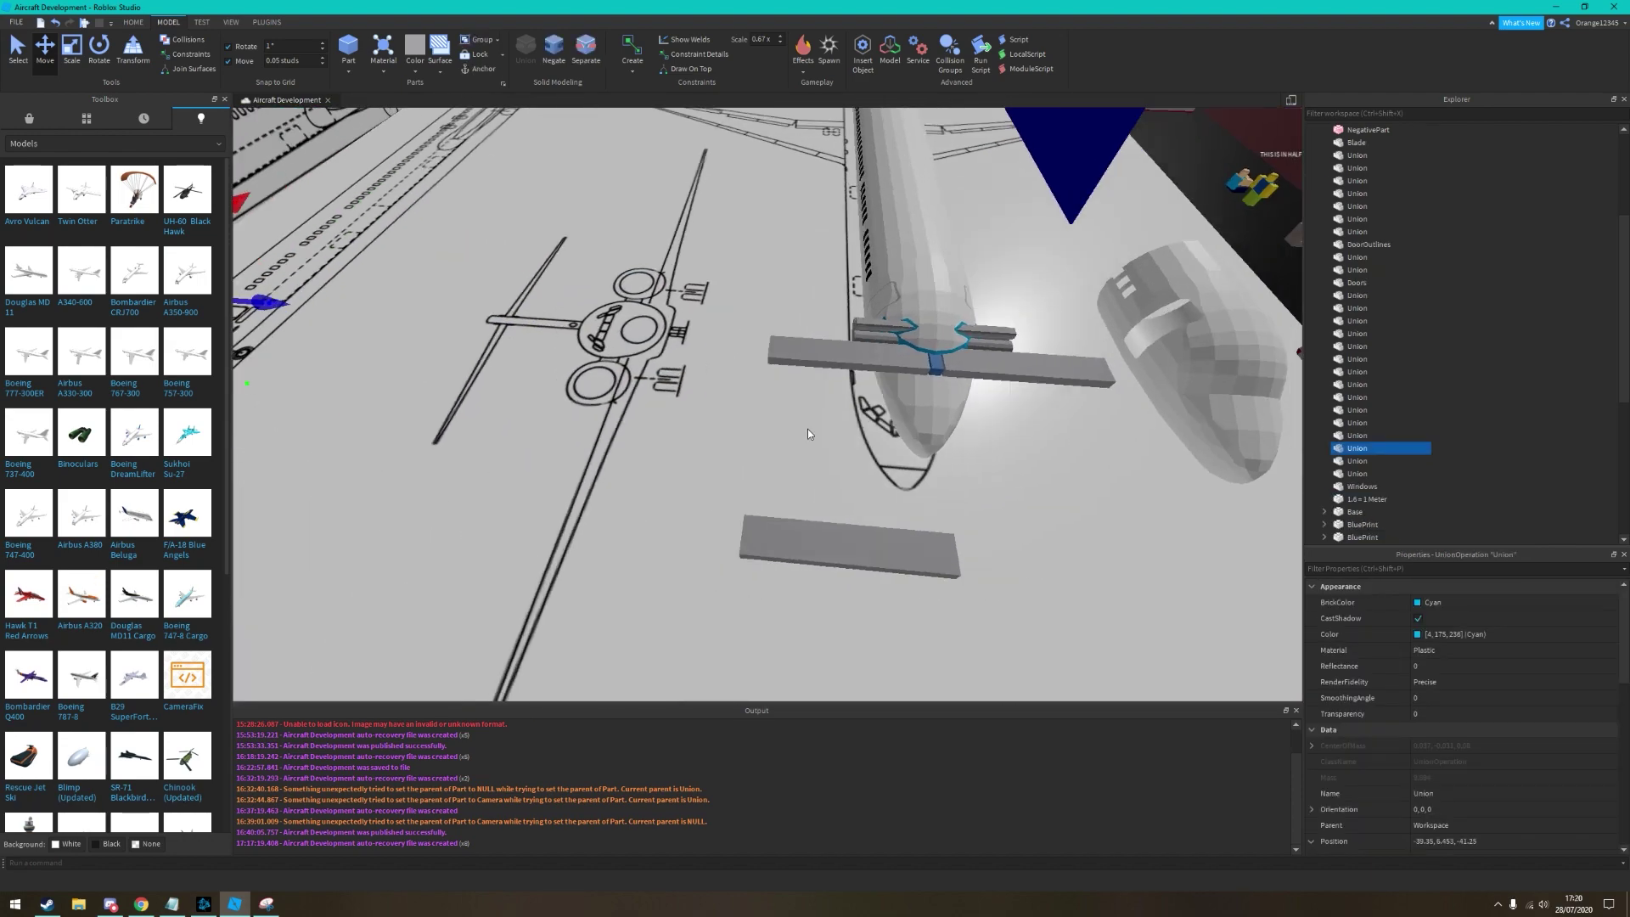
Select the grey and blue cockpit window blocks around the nose, leaving out the cyan frame
{"action": "right_click_drag", "start_coordinate": [808, 434], "coordinate": [679, 382]}
{"action": "left_click", "coordinate": [595, 365], "text": "ctrl"}
{"action": "scroll", "coordinate": [602, 363], "scroll_direction": "up", "scroll_amount": 5}
{"action": "key", "text": "ctrl+2"}
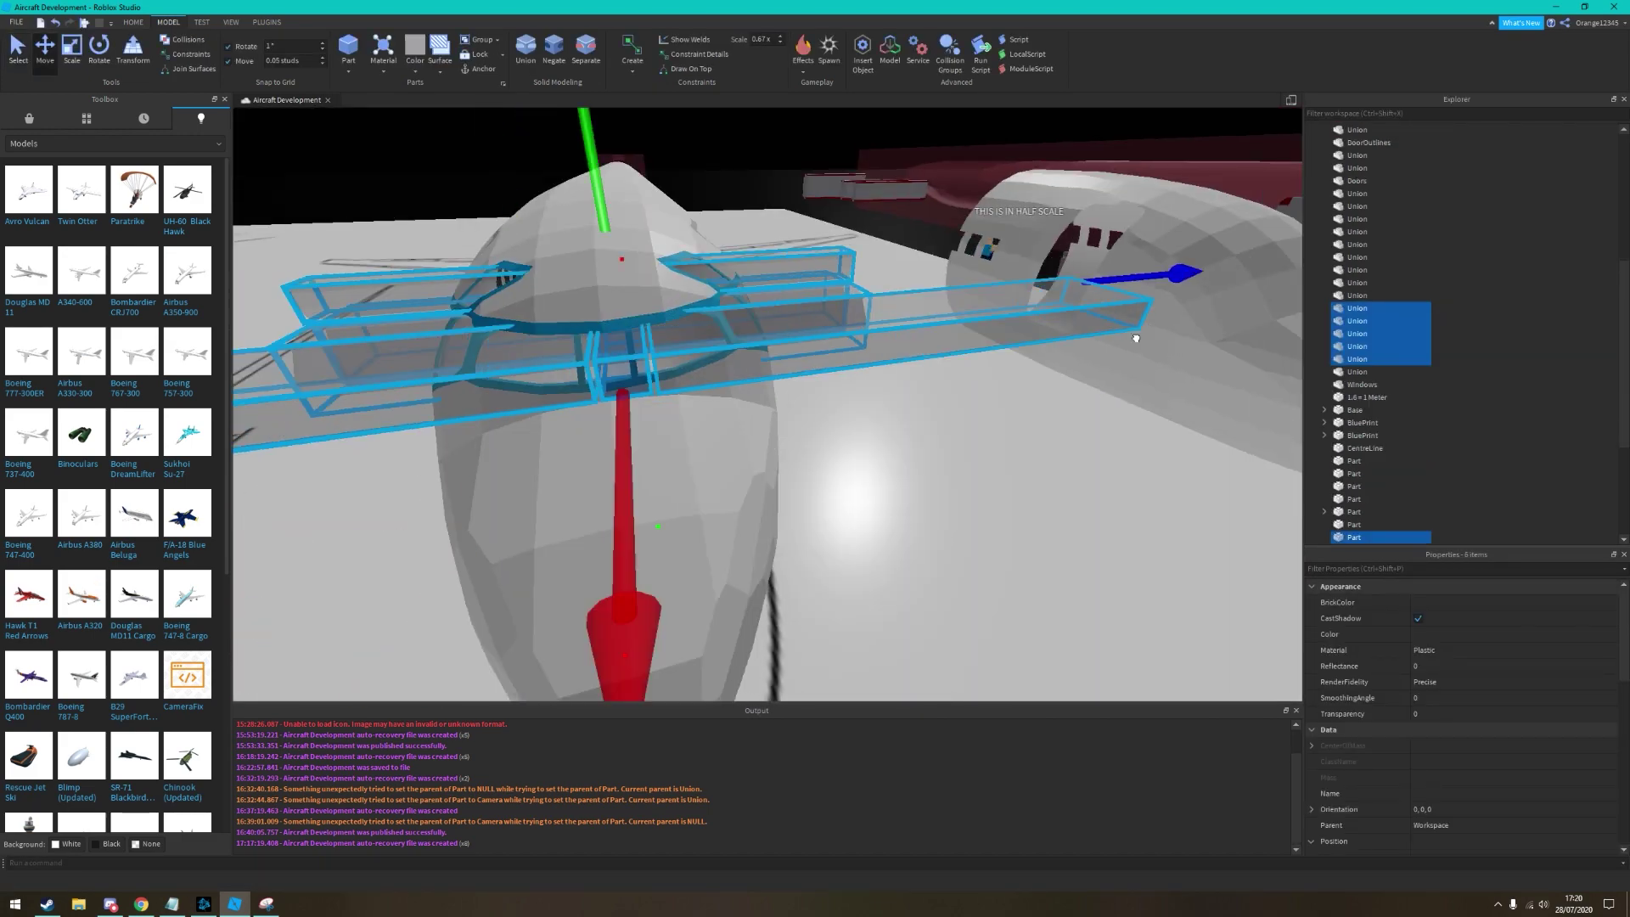
{"action": "scroll", "coordinate": [803, 450], "scroll_direction": "down", "scroll_amount": 5}
{"action": "scroll", "coordinate": [603, 292], "scroll_direction": "up", "scroll_amount": 8}
{"action": "left_click", "coordinate": [603, 292]}
{"action": "scroll", "coordinate": [603, 292], "scroll_direction": "down", "scroll_amount": 5}
{"action": "right_click_drag", "start_coordinate": [603, 292], "coordinate": [600, 557]}
Reselect the front windshield blocks with the blue centre block and union the cockpit window selection
{"action": "key", "text": "ctrl+1"}
{"action": "left_click", "coordinate": [698, 390]}
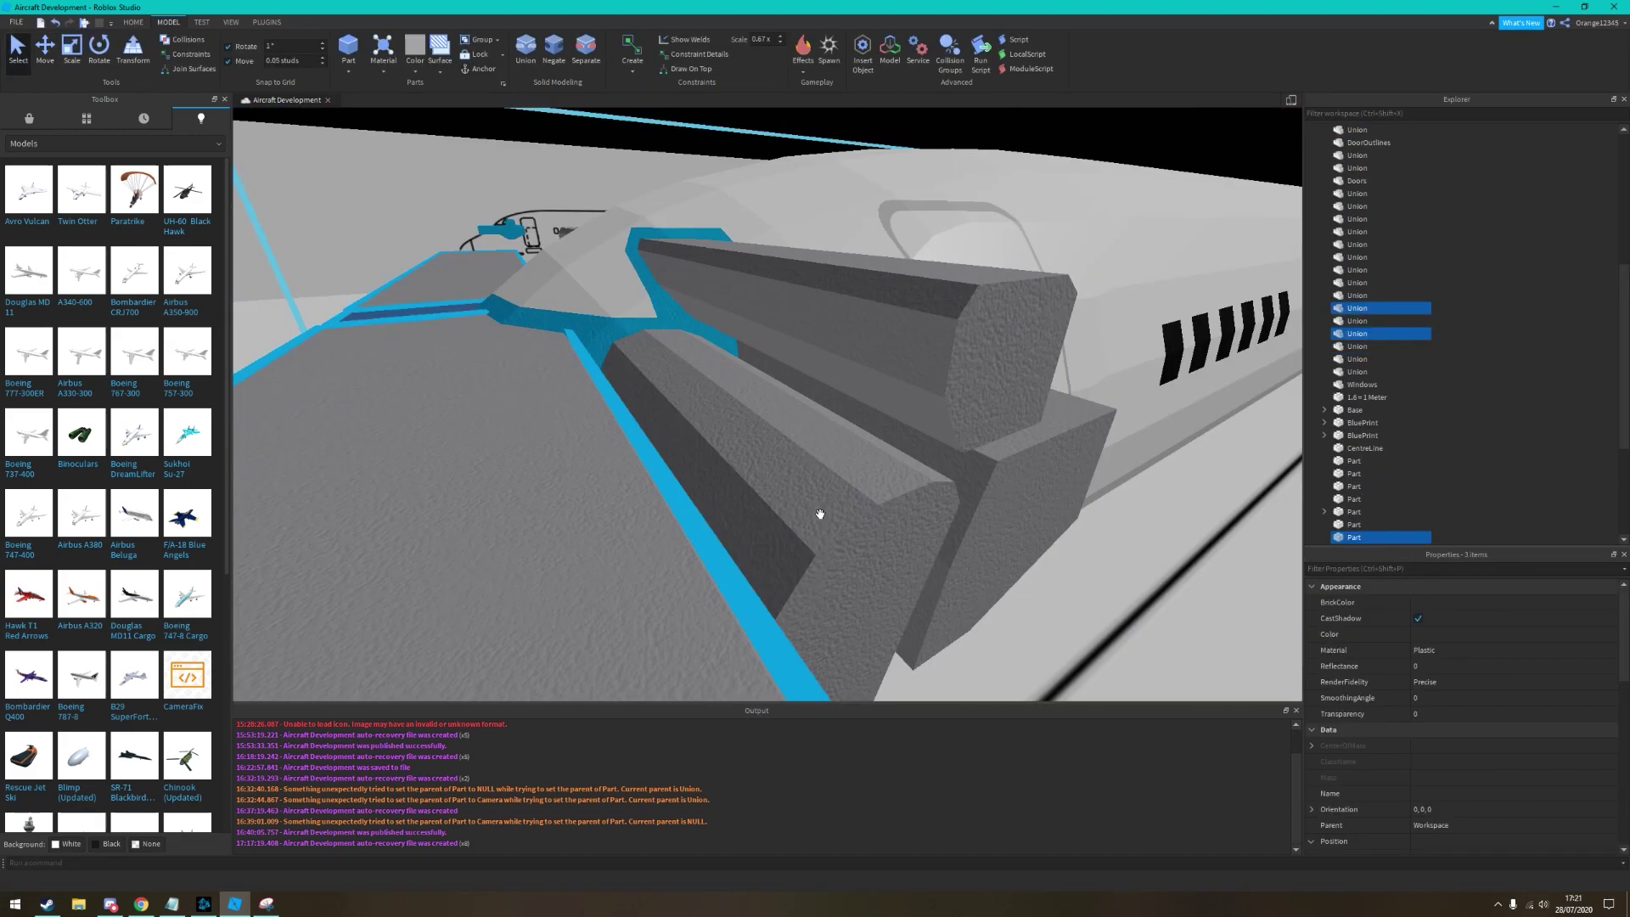
{"action": "scroll", "coordinate": [699, 382], "scroll_direction": "up", "scroll_amount": 5}
{"action": "scroll", "coordinate": [699, 382], "scroll_direction": "down", "scroll_amount": 5}
{"action": "key", "text": "ctrl+2"}
{"action": "right_click_drag", "start_coordinate": [699, 382], "coordinate": [608, 301]}
{"action": "left_click", "coordinate": [1055, 285], "text": "ctrl"}
{"action": "key", "text": "ctrl+shift+g"}
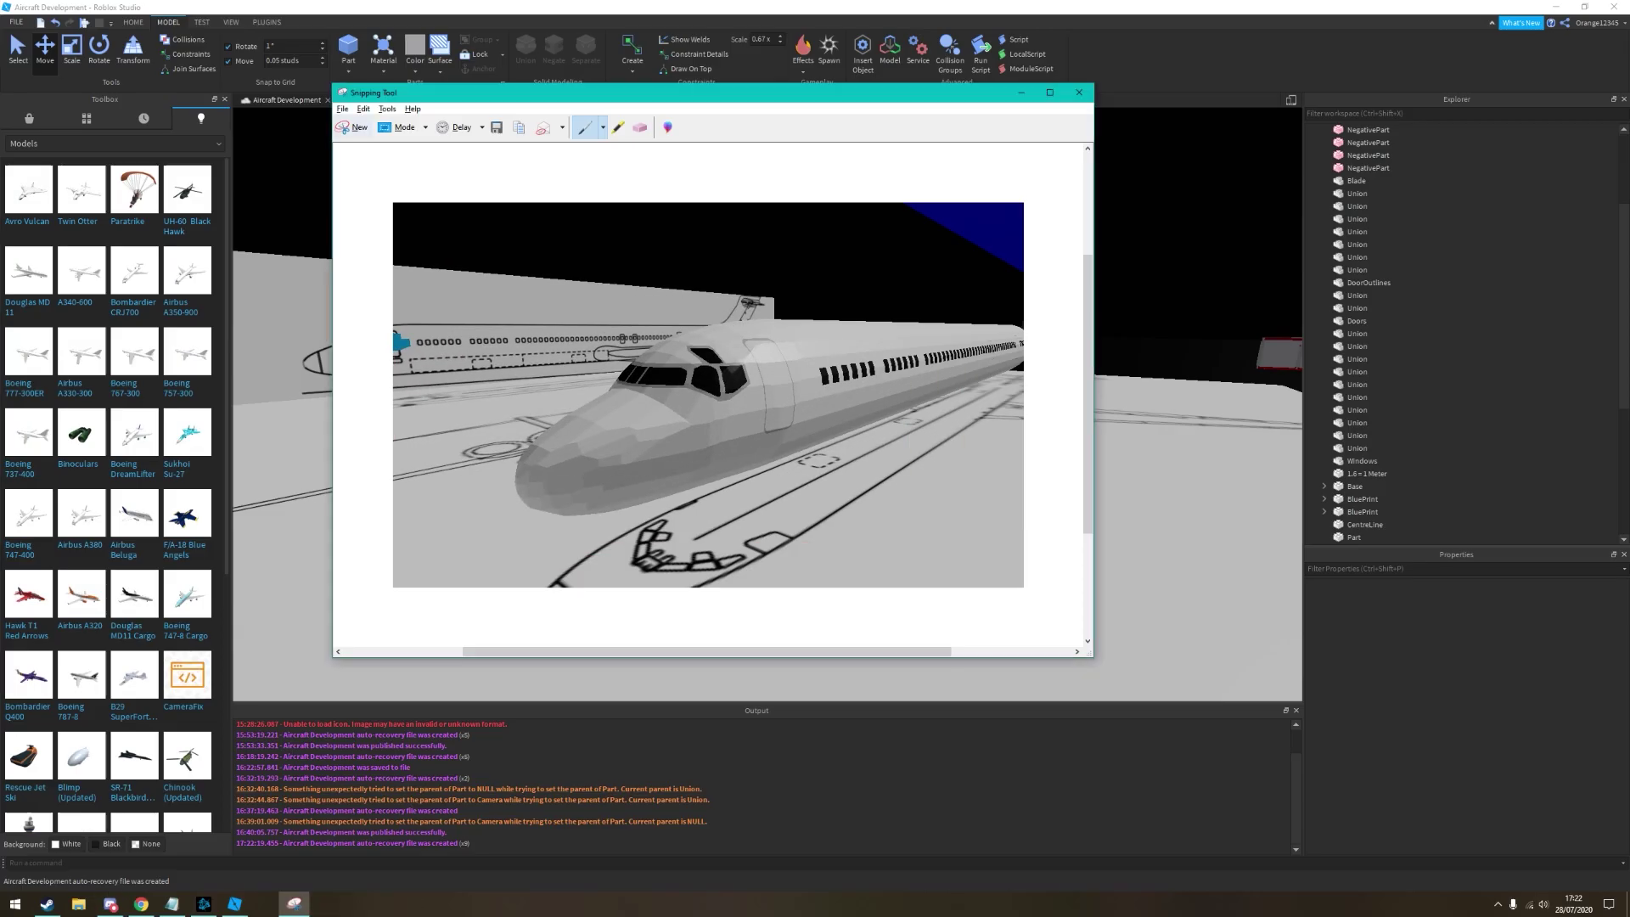
{"action": "left_click", "coordinate": [1182, 442]}
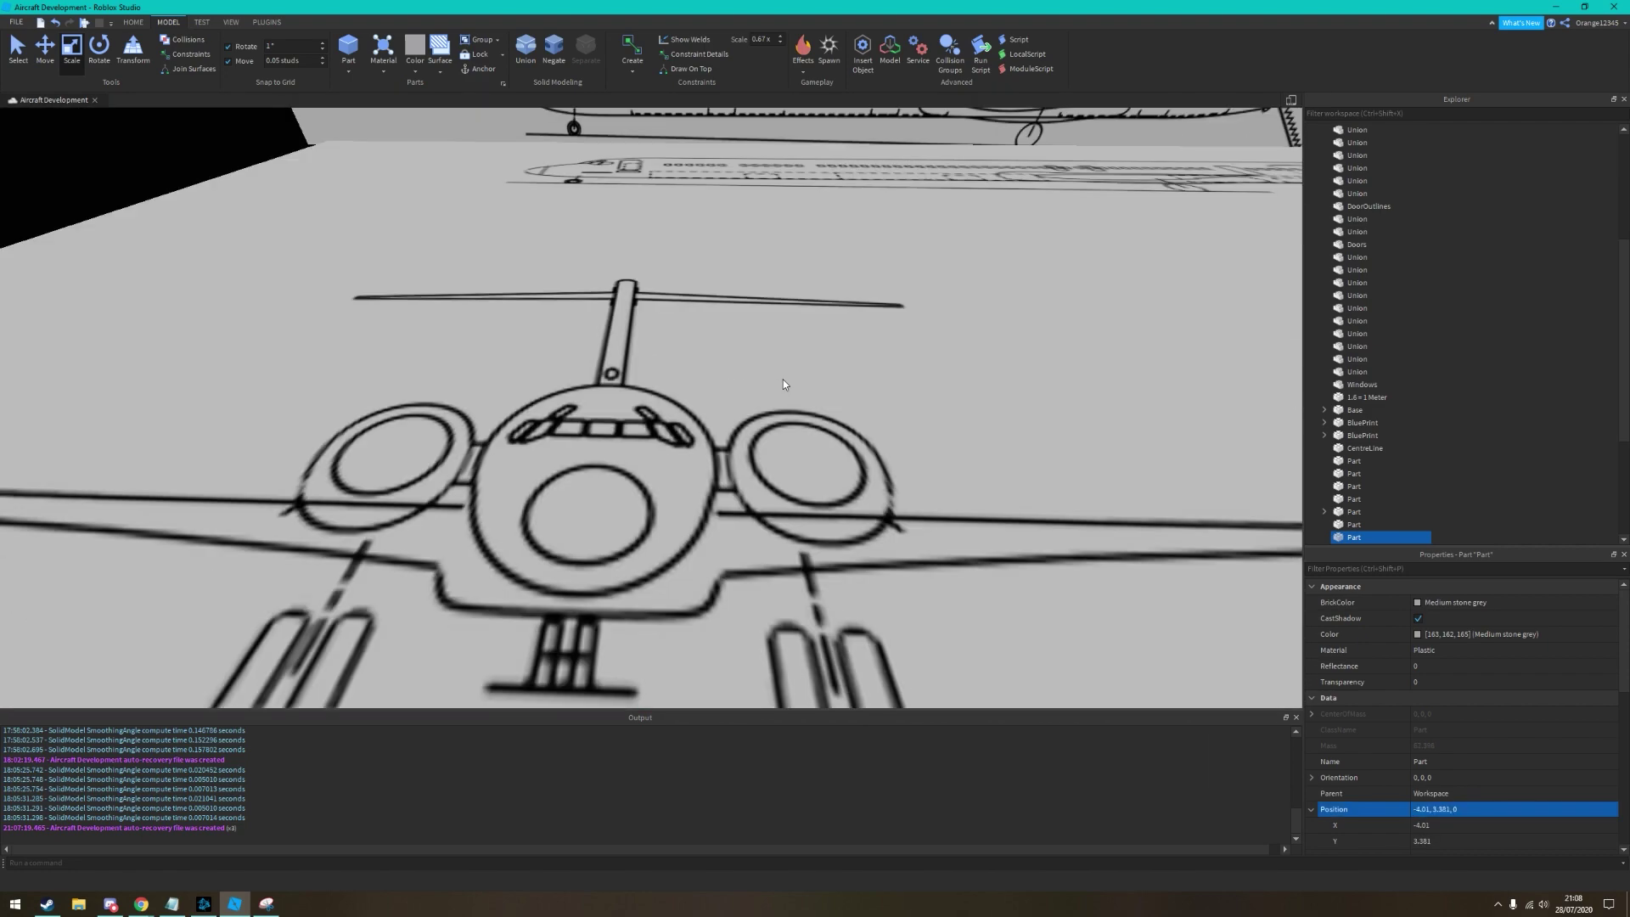
{"action": "right_click", "coordinate": [690, 448]}
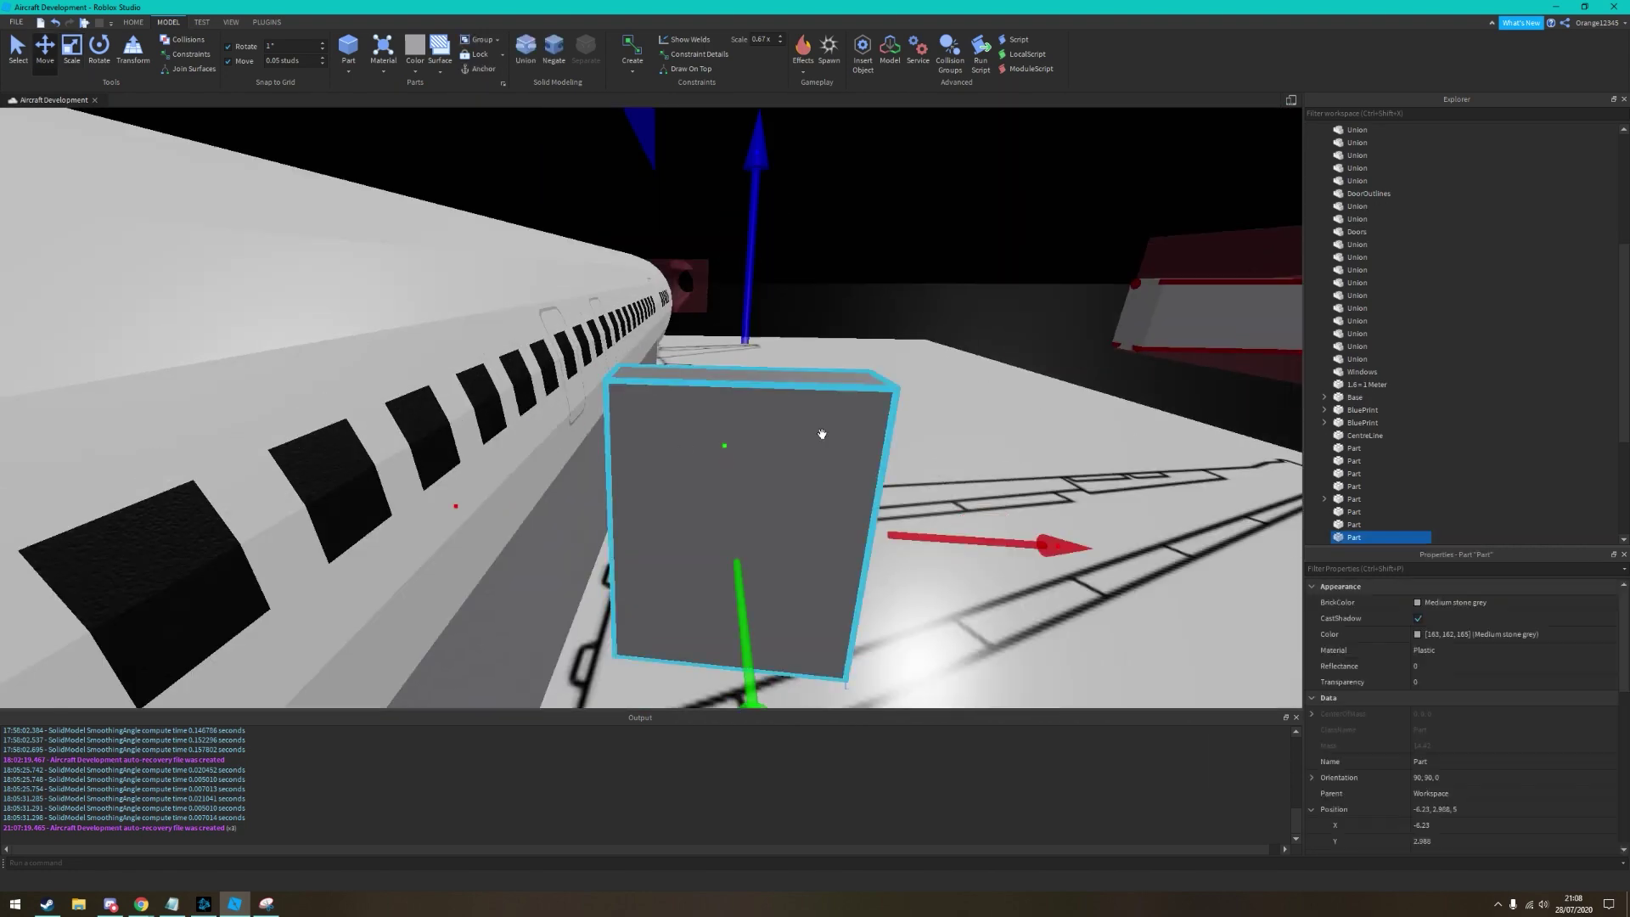
{"action": "right_click", "coordinate": [705, 467]}
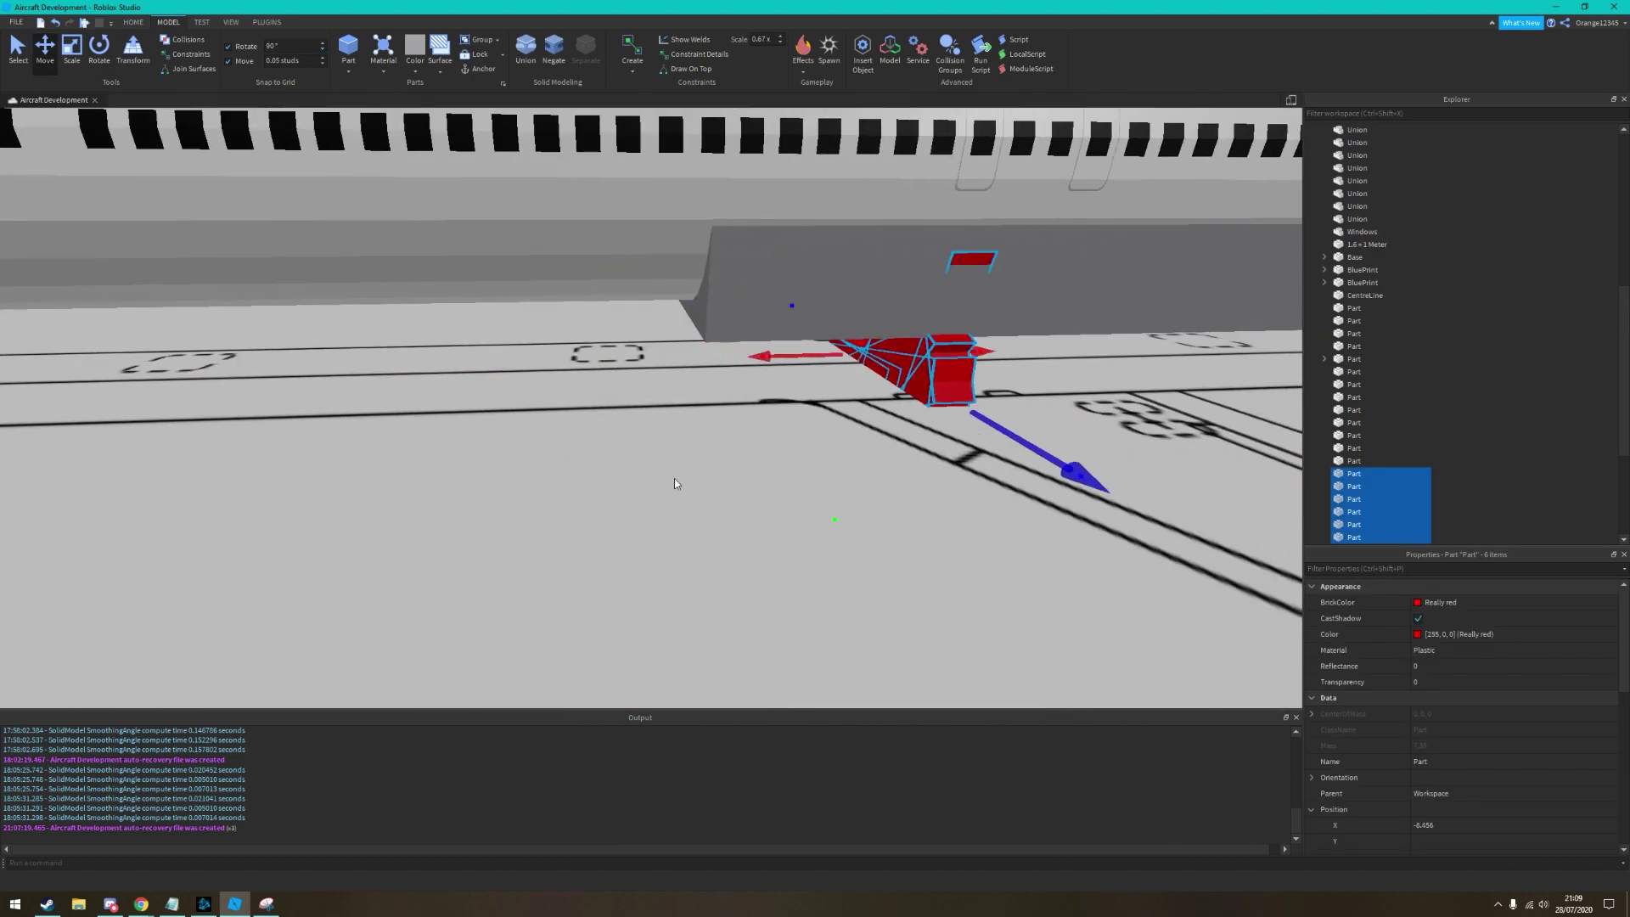
{"action": "scroll", "coordinate": [674, 483], "scroll_direction": "up", "scroll_amount": 10}
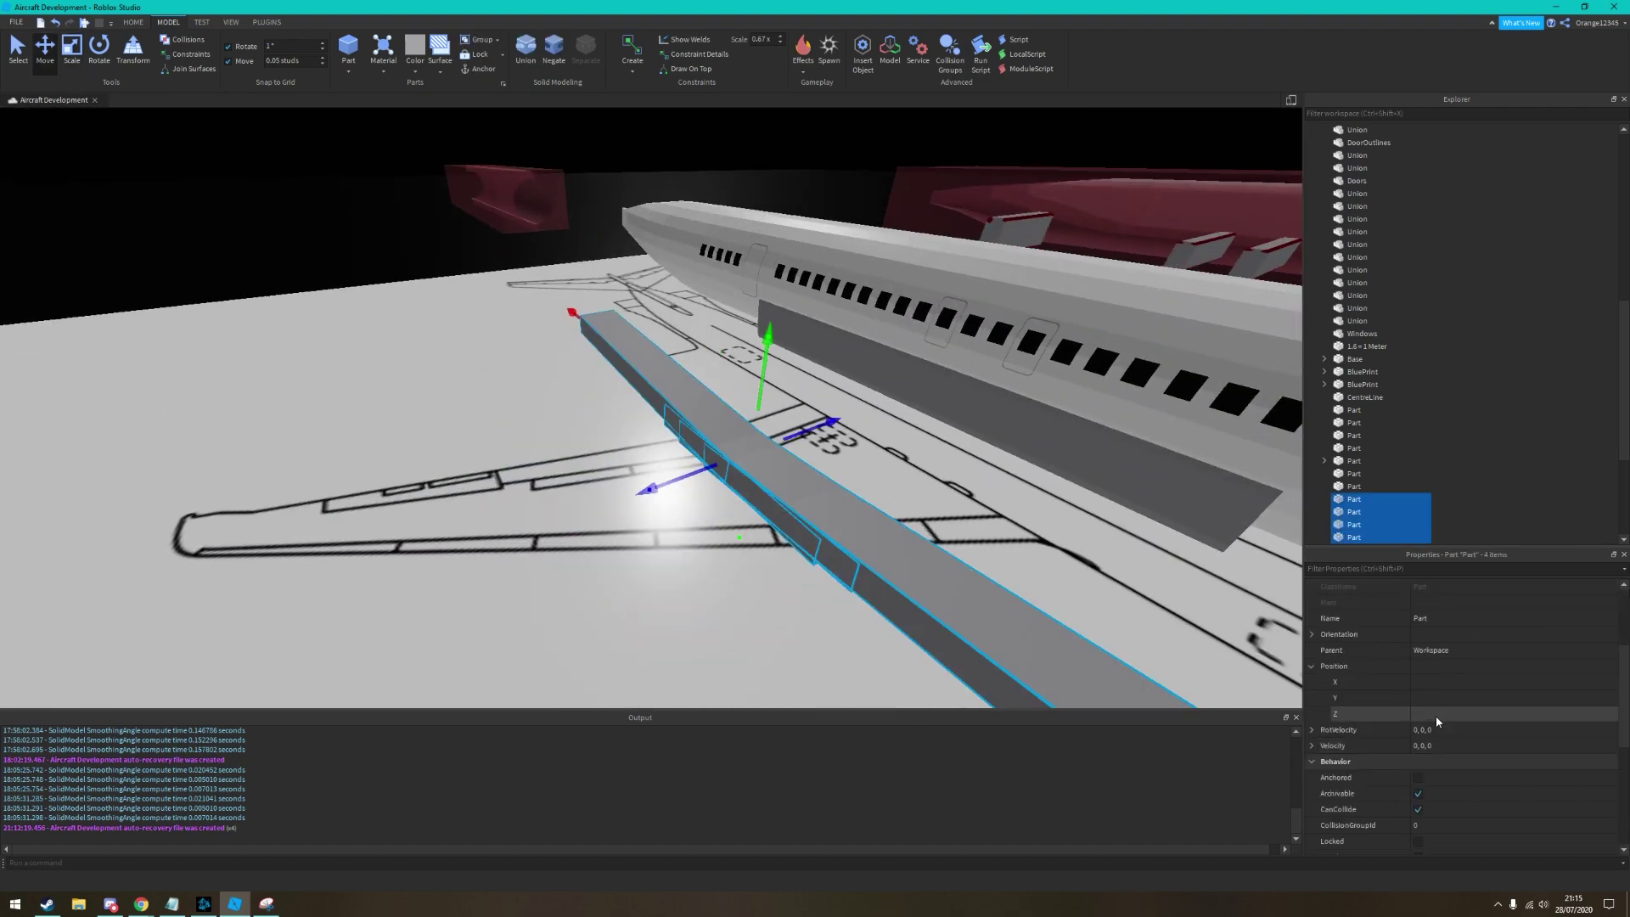
Set the Z position of the four selected wing-root blocks to 0, and return to Roblox Studio from the aircraft reference photo
{"action": "left_click", "coordinate": [1436, 714]}
{"action": "type", "text": "0"}
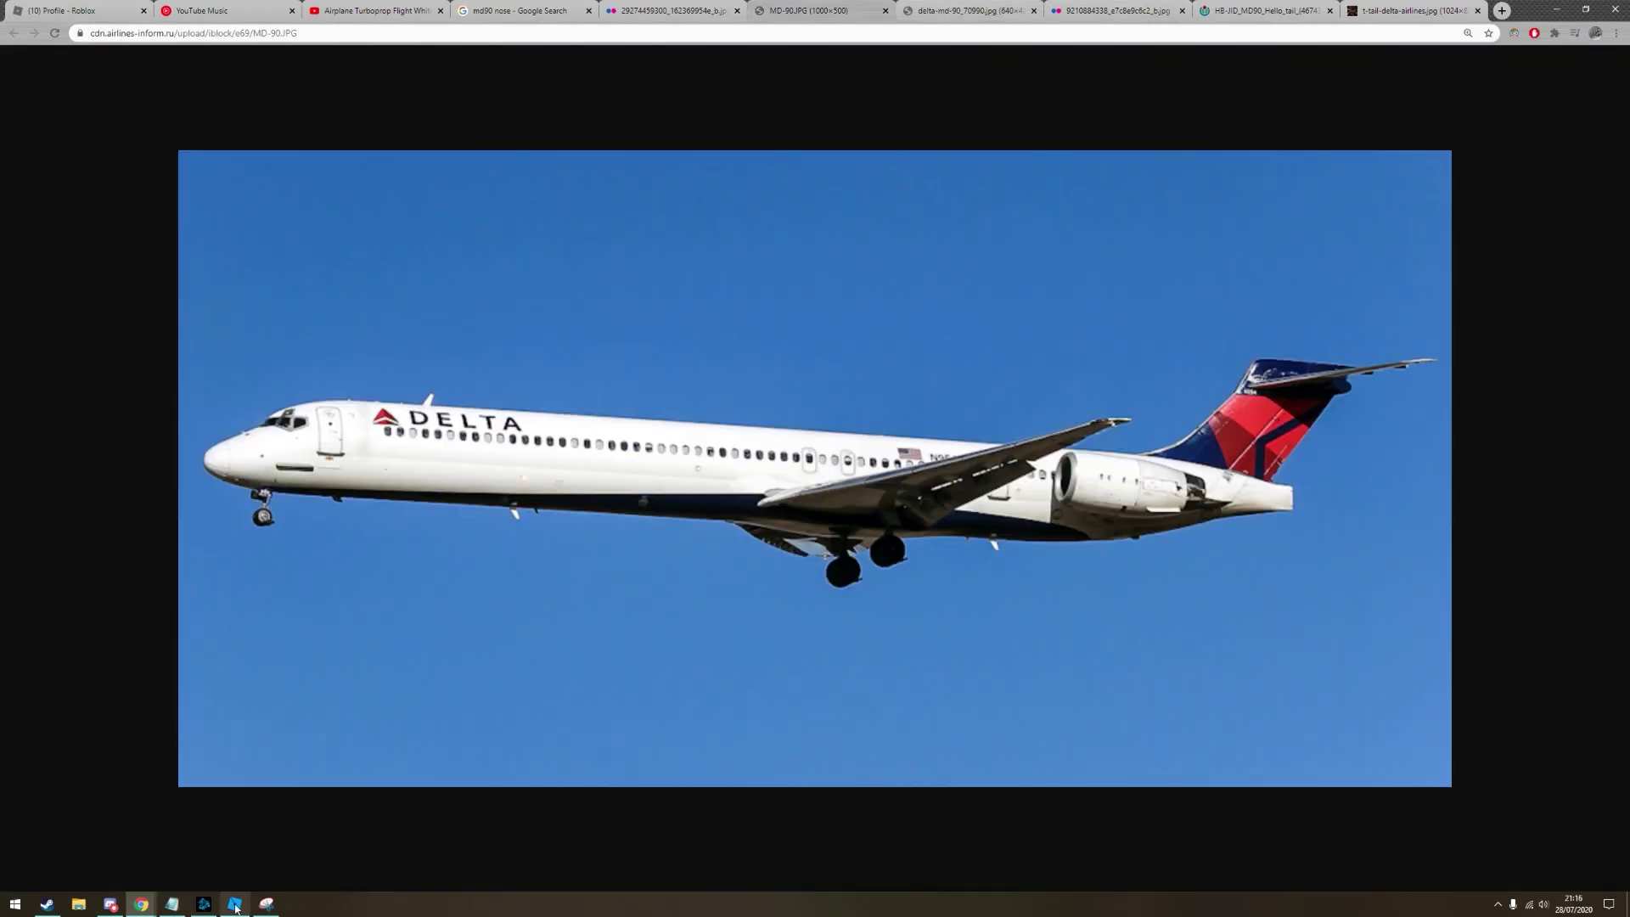
{"action": "left_click", "coordinate": [236, 905]}
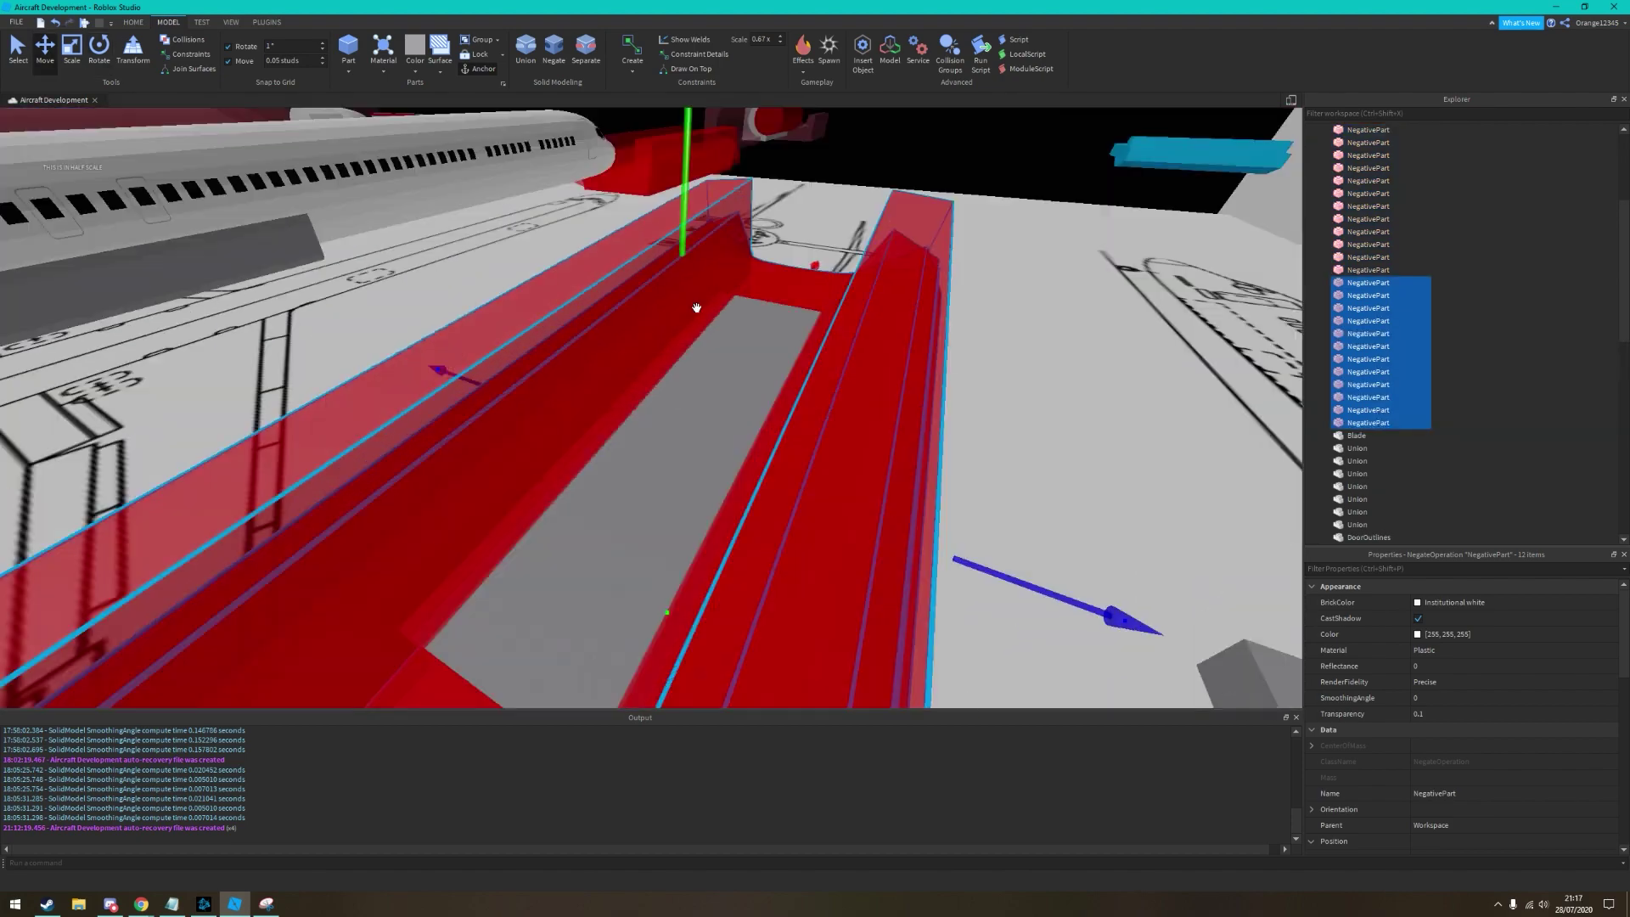
Select the red cylinder beneath the wing-root fairing, shift it sideways and scale it toward the ground
{"action": "right_click_drag", "start_coordinate": [697, 308], "coordinate": [676, 178]}
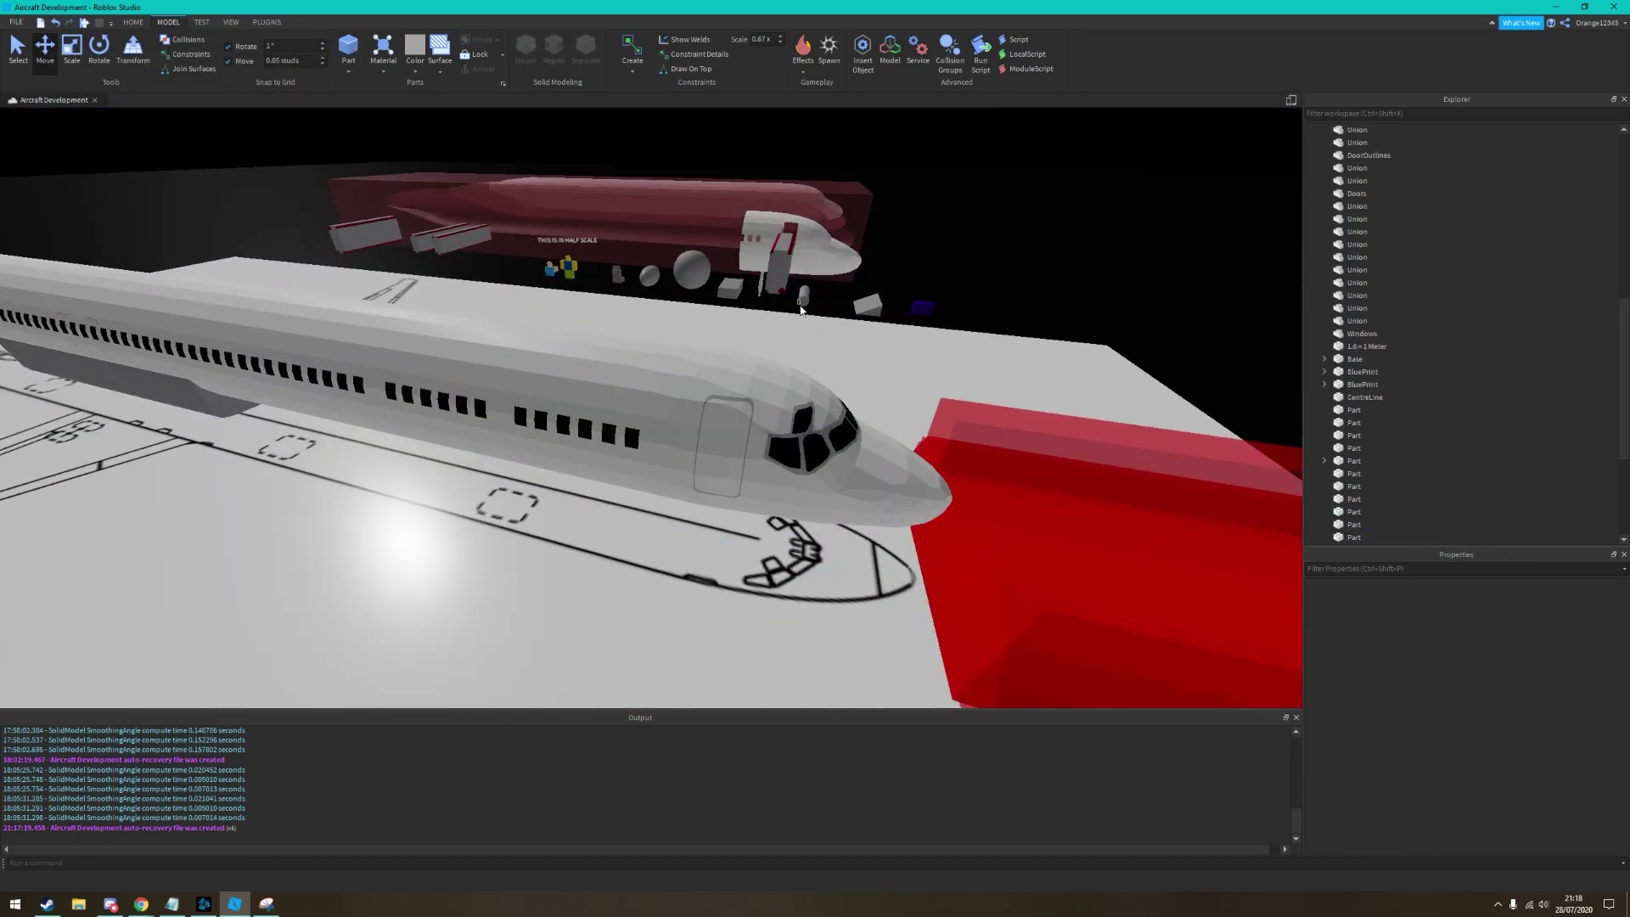
{"action": "left_click", "coordinate": [703, 347]}
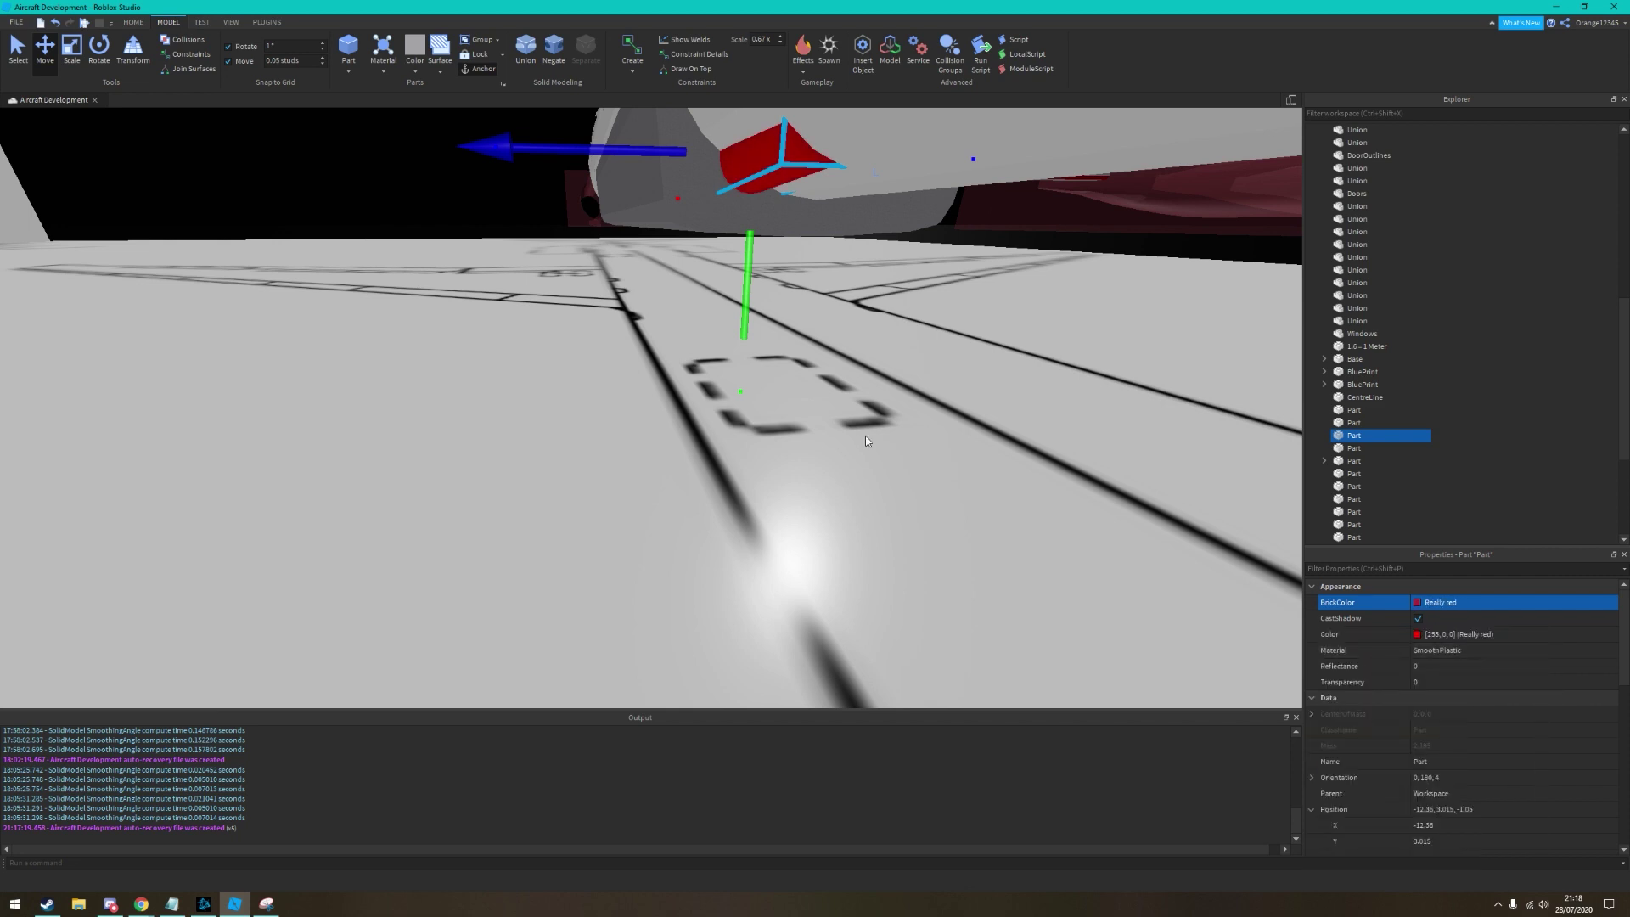
{"action": "right_click_drag", "start_coordinate": [866, 441], "coordinate": [809, 366]}
{"action": "key", "text": "ctrl+3"}
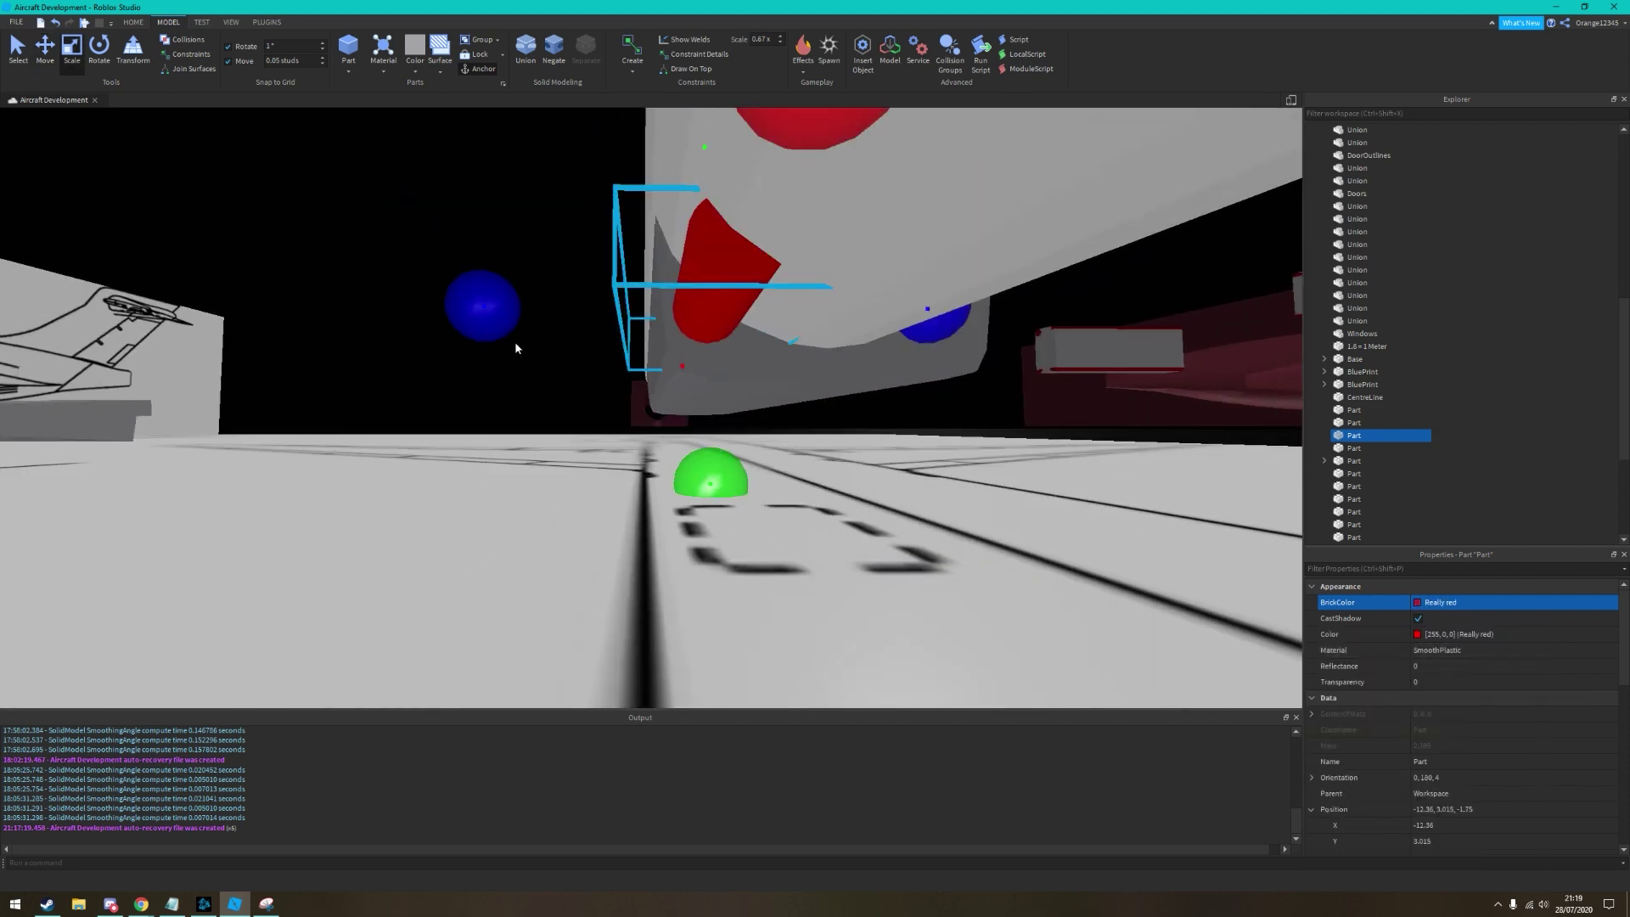
{"action": "left_click_drag", "start_coordinate": [711, 480], "coordinate": [798, 567]}
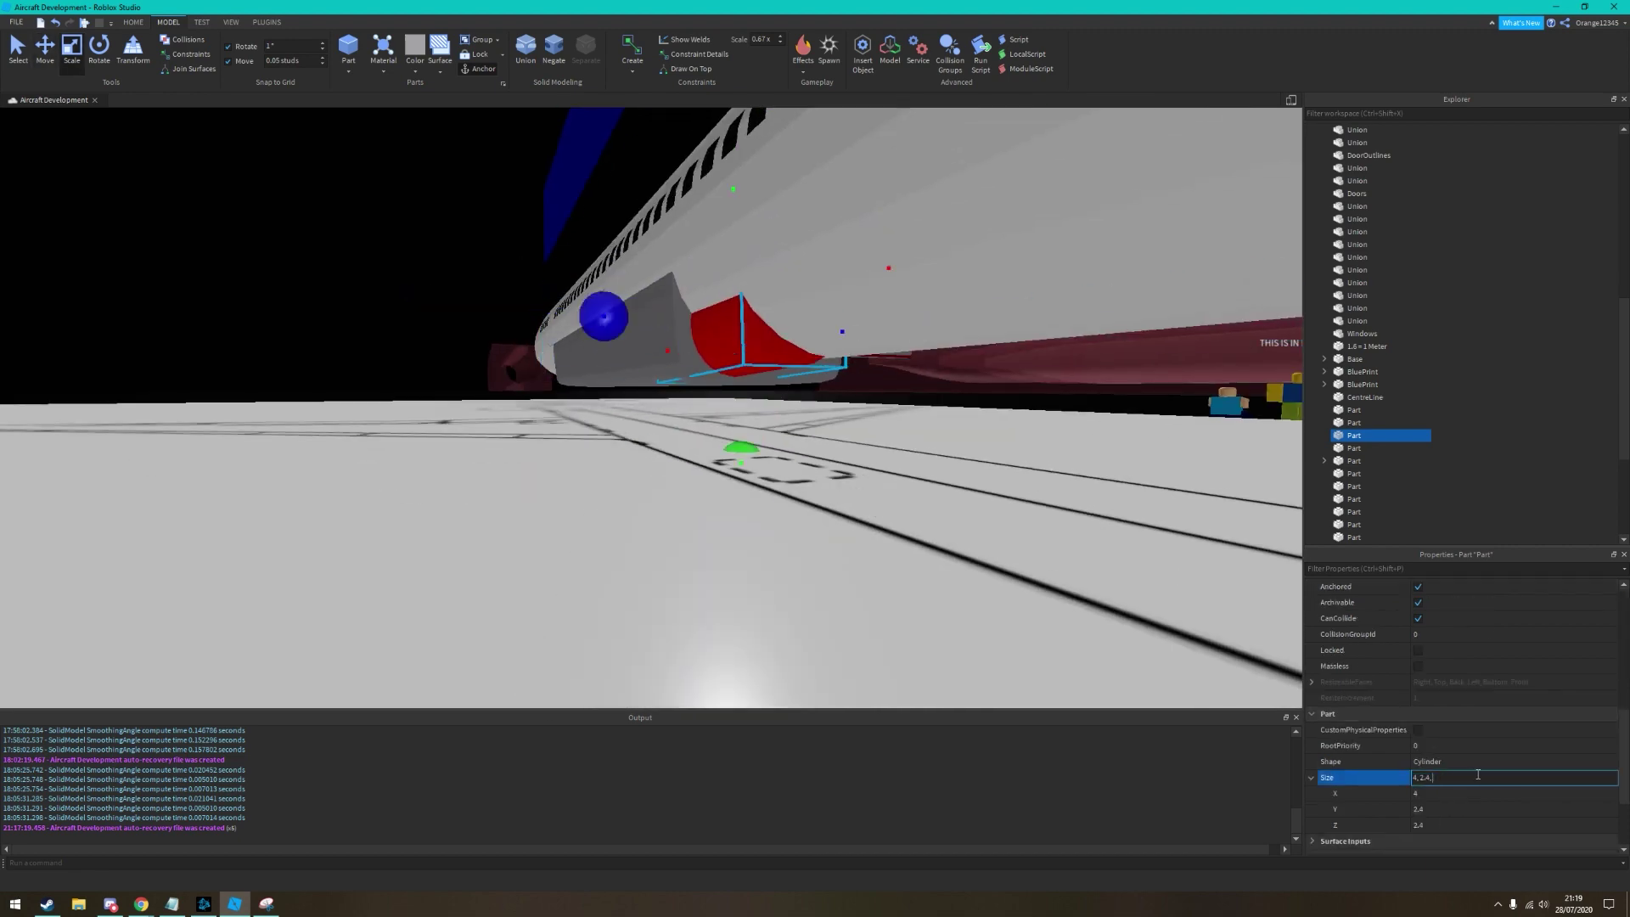
Set the red cylinder's Y and Z size to 5
{"action": "right_click_drag", "start_coordinate": [635, 444], "coordinate": [819, 436]}
{"action": "left_click", "coordinate": [1498, 775]}
{"action": "key", "text": "BackSpace"}
{"action": "key", "text": "BackSpace"}
{"action": "key", "text": "BackSpace"}
{"action": "key", "text": "BackSpace"}
{"action": "type", "text": "5, 5"}
{"action": "key", "text": "Return"}
{"action": "scroll", "coordinate": [641, 592], "scroll_direction": "up", "scroll_amount": 3}
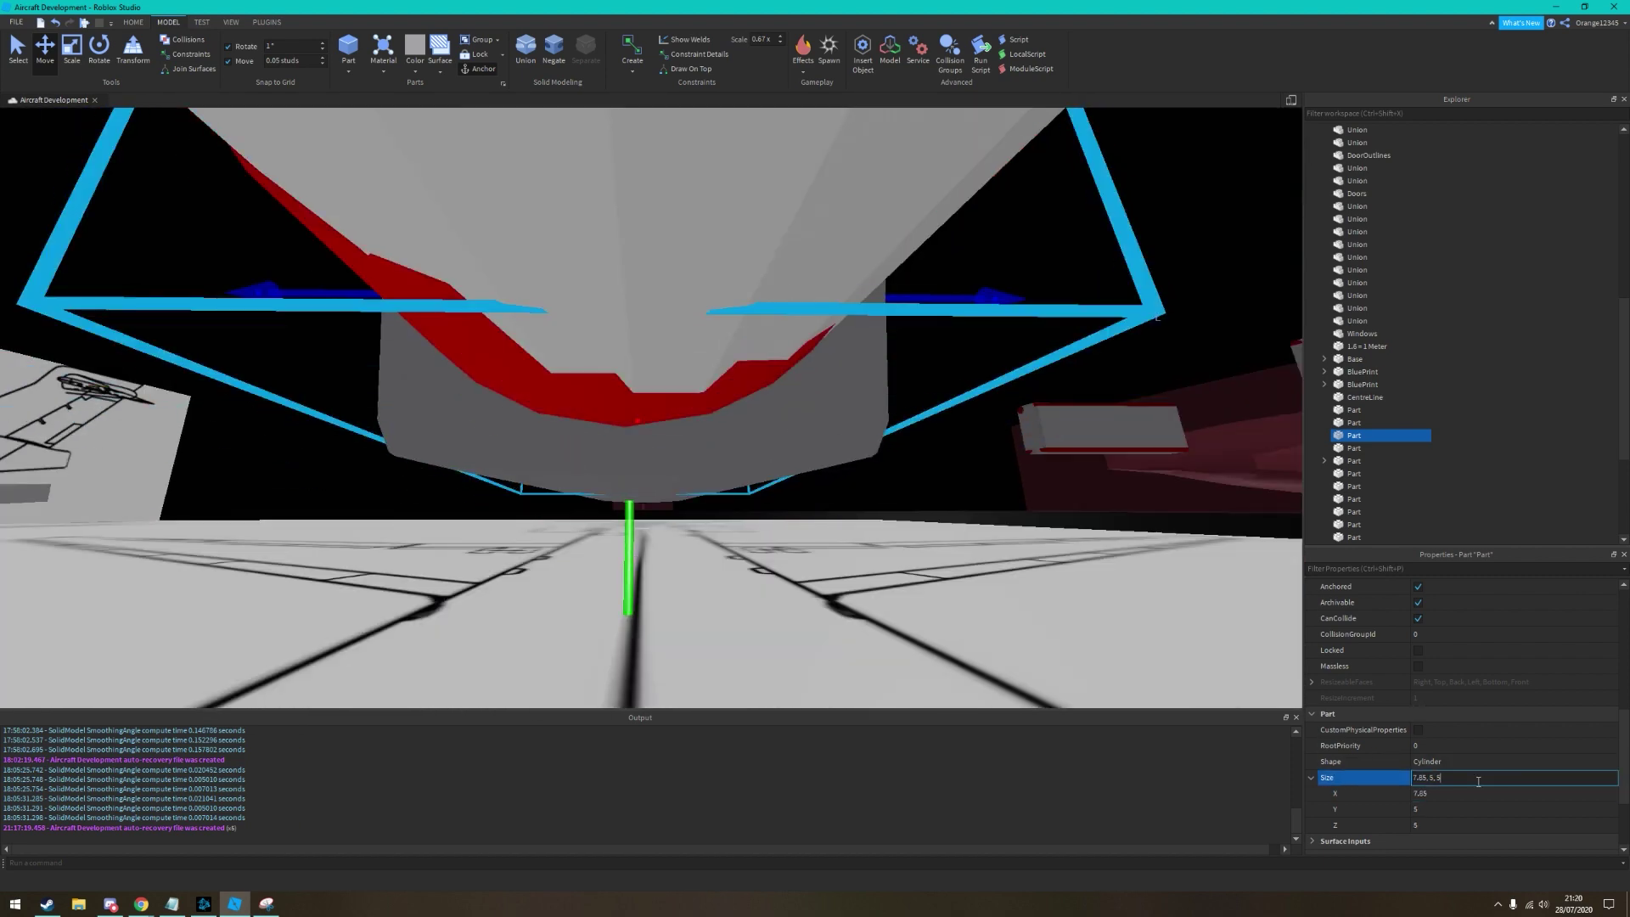
Enlarge the cylinder's Y and Z size to 5.3 and adjust its length and placement around the wing-root fairing
{"action": "right_click_drag", "start_coordinate": [913, 596], "coordinate": [665, 467]}
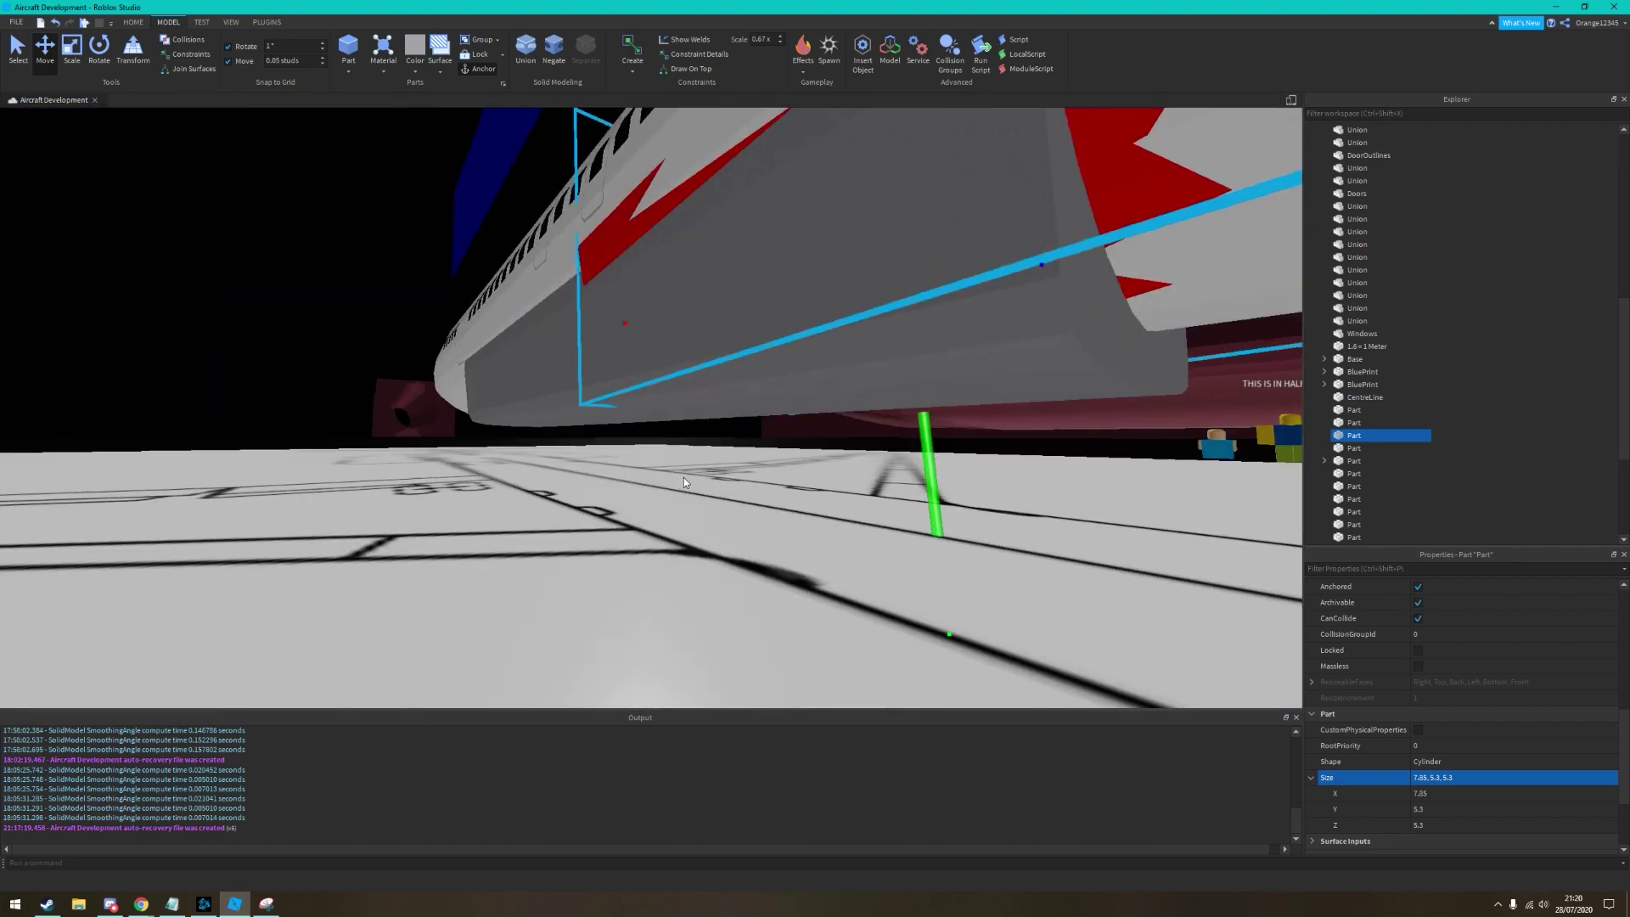
{"action": "scroll", "coordinate": [478, 399], "scroll_direction": "down", "scroll_amount": 5}
{"action": "scroll", "coordinate": [501, 392], "scroll_direction": "up", "scroll_amount": 6}
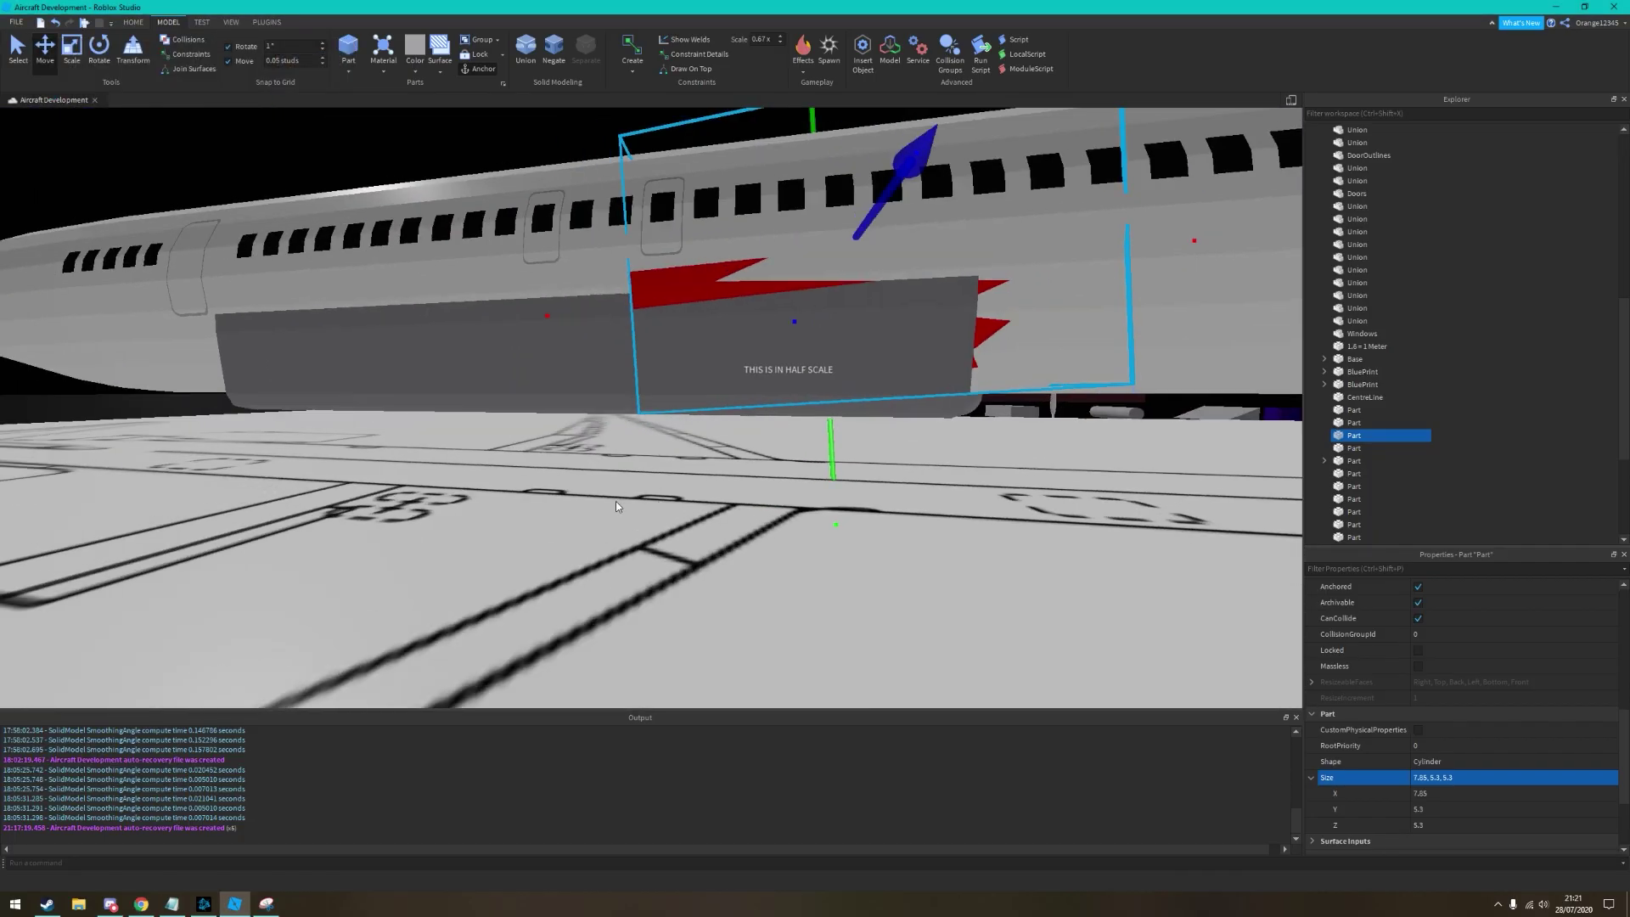
{"action": "key", "text": "ctrl+3"}
{"action": "left_click", "coordinate": [508, 495]}
{"action": "right_click_drag", "start_coordinate": [508, 494], "coordinate": [837, 344]}
{"action": "left_click", "coordinate": [837, 344]}
{"action": "key", "text": "ctrl+2"}
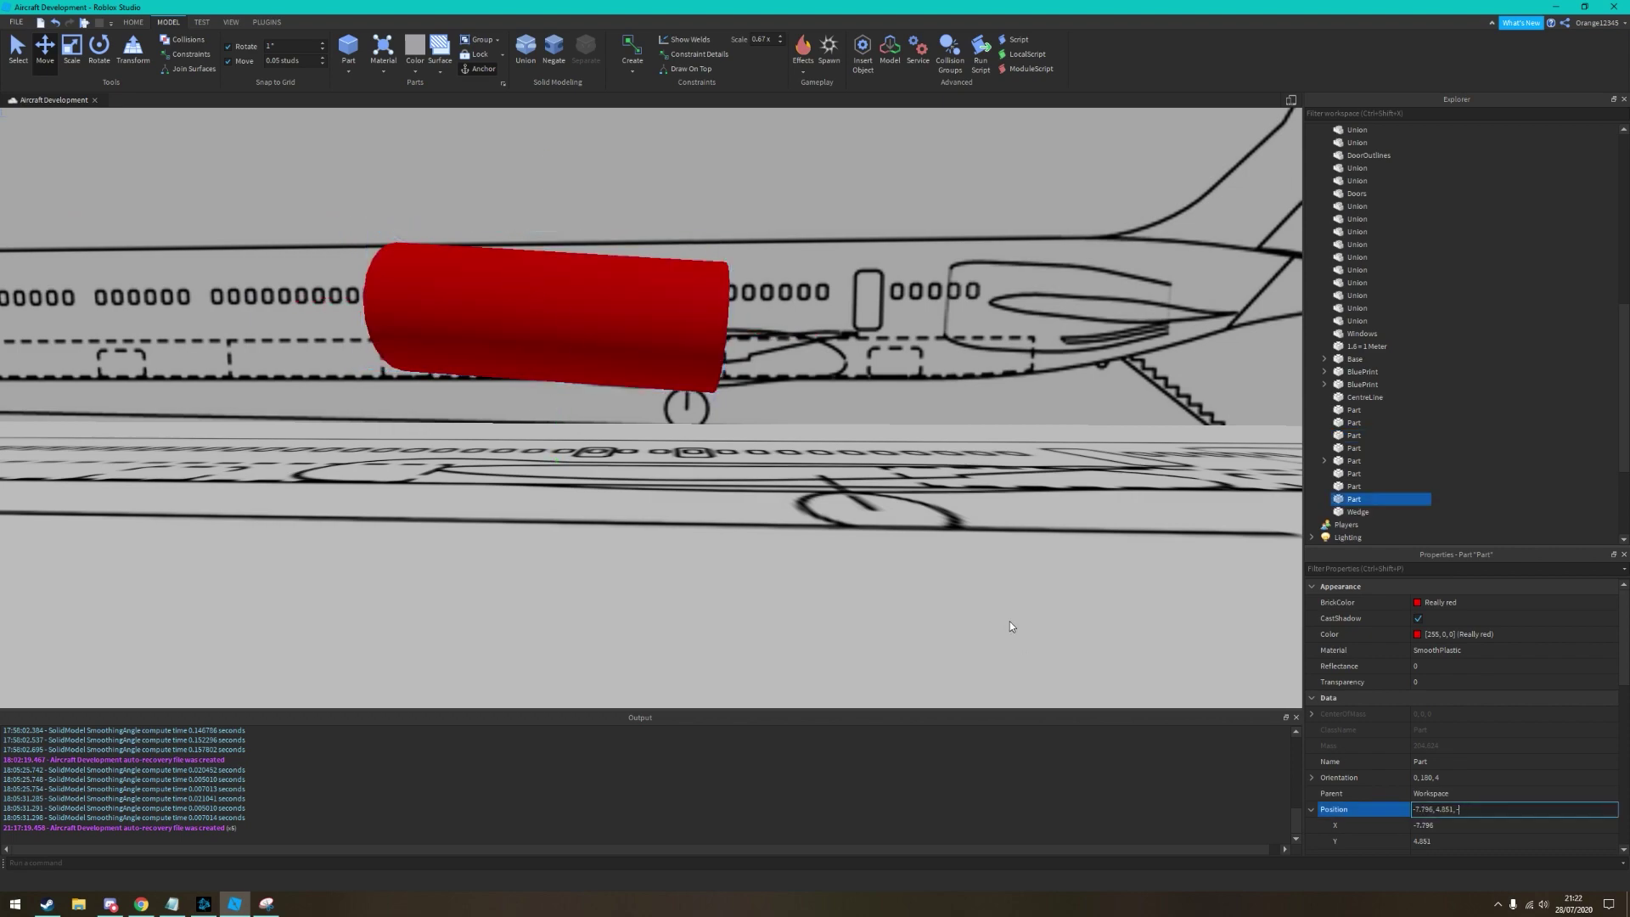
Align the tilted red cylinder with the wing fairing on the side-view blueprint, set its Z position to 0 and adjust its height under the fuselage
{"action": "right_click_drag", "start_coordinate": [1011, 626], "coordinate": [727, 545]}
{"action": "scroll", "coordinate": [1461, 820], "scroll_direction": "down", "scroll_amount": 10}
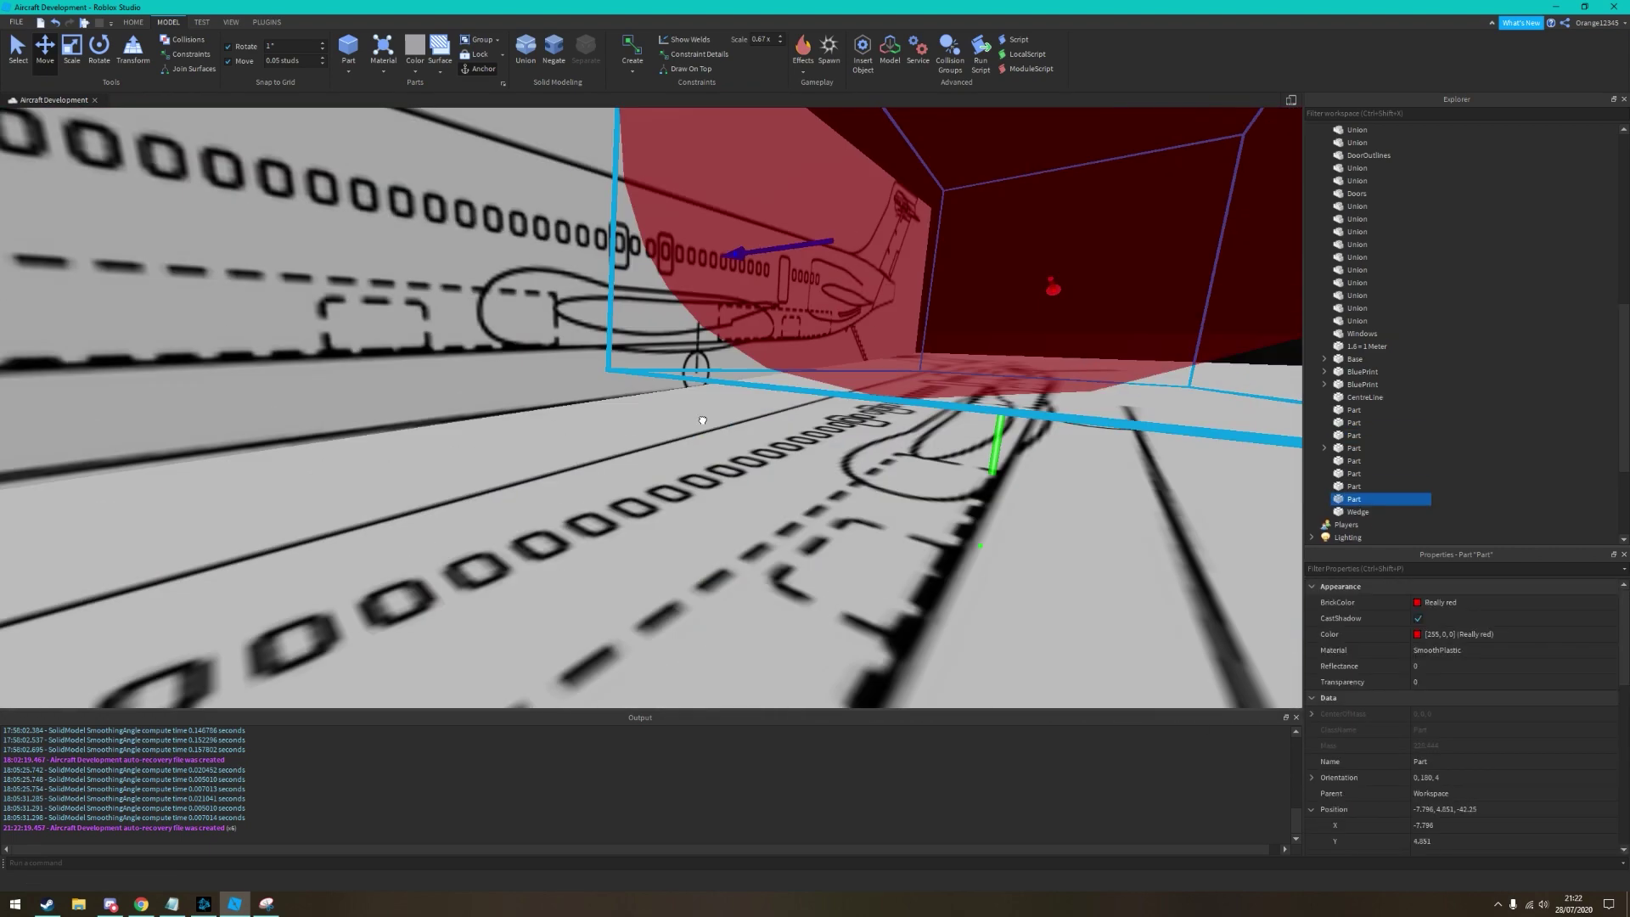
{"action": "right_click_drag", "start_coordinate": [702, 420], "coordinate": [579, 431]}
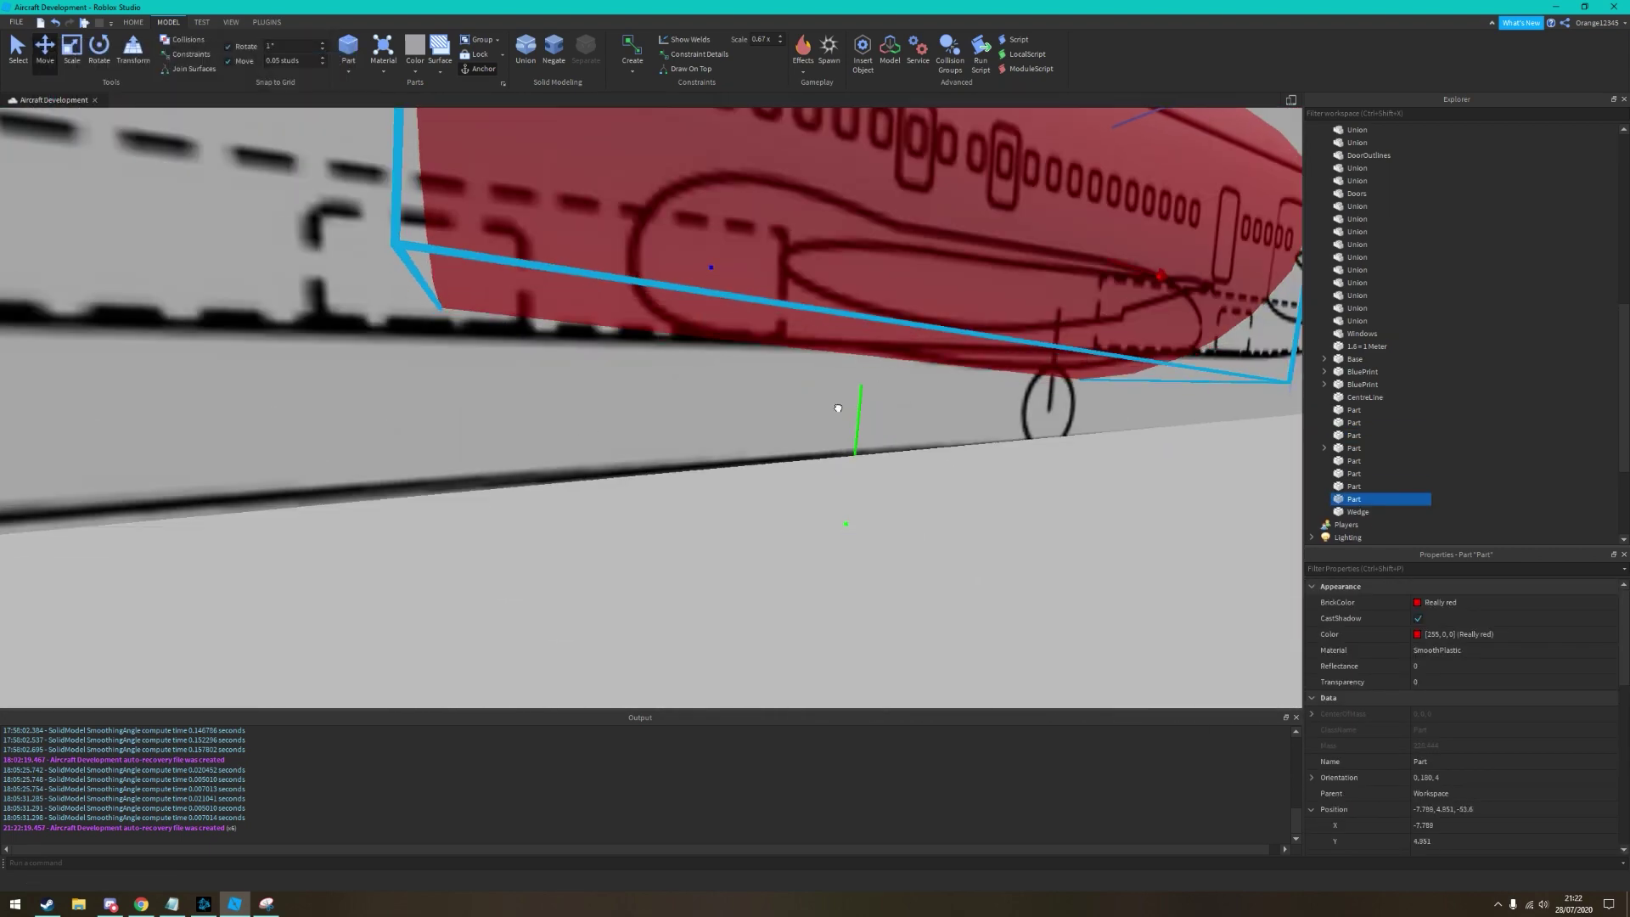
{"action": "left_click_drag", "start_coordinate": [838, 408], "coordinate": [779, 459]}
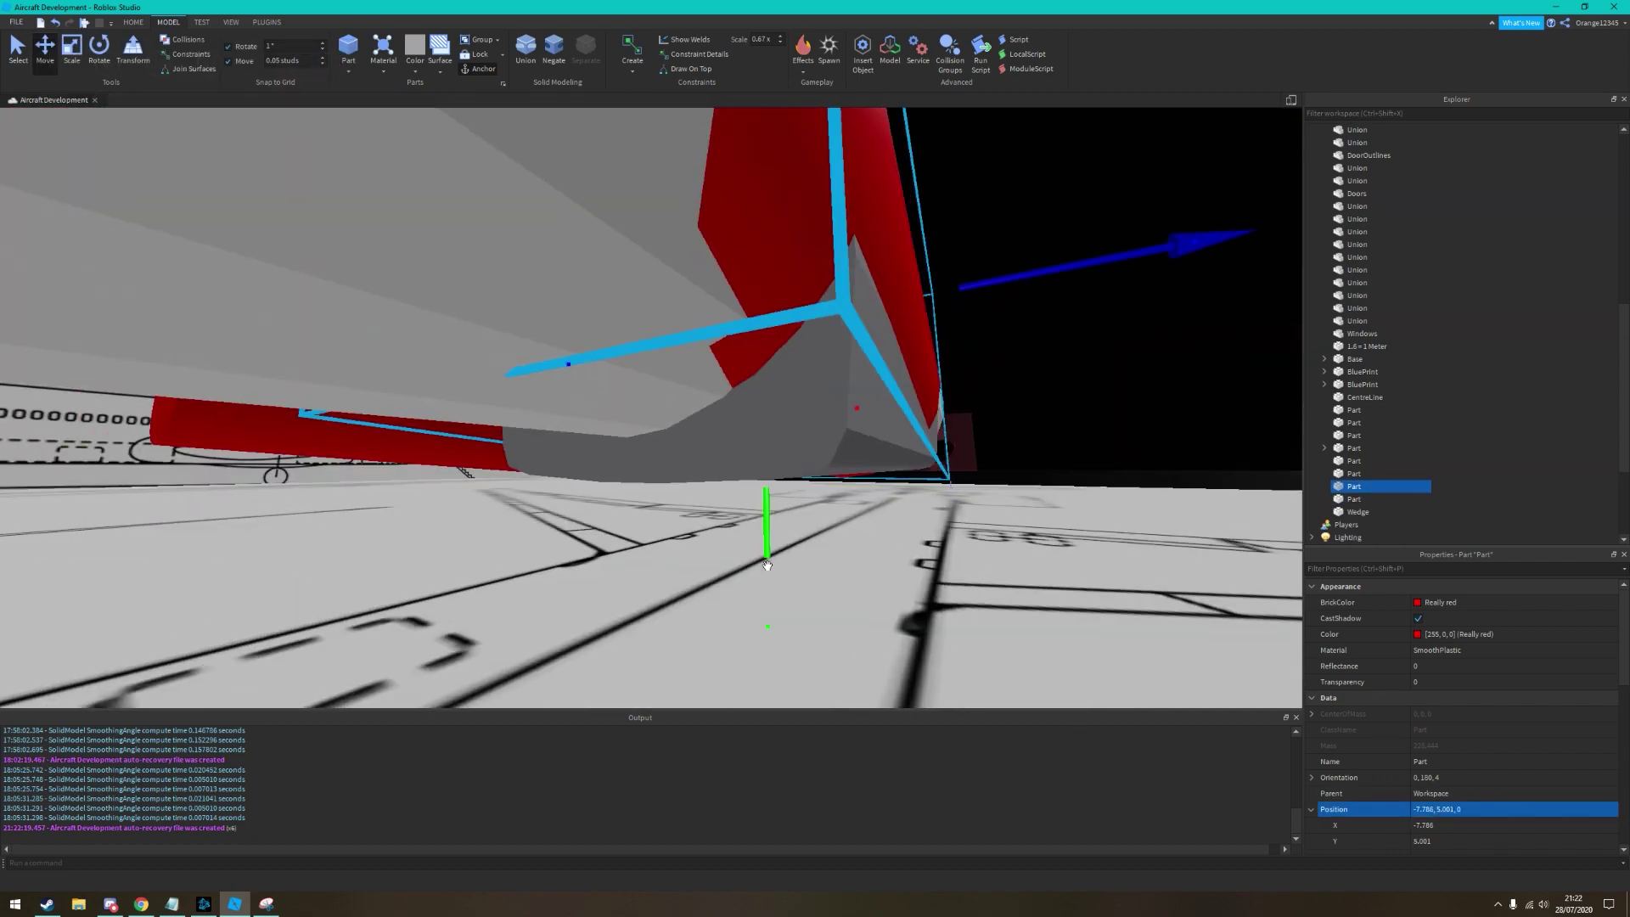
{"action": "left_click_drag", "start_coordinate": [767, 565], "coordinate": [898, 416]}
Line up a level red cylinder and a copy tilted -4° with the belly line on the side-view blueprint, spacing the cylinders beside the fuselage
{"action": "key", "text": "ctrl+2"}
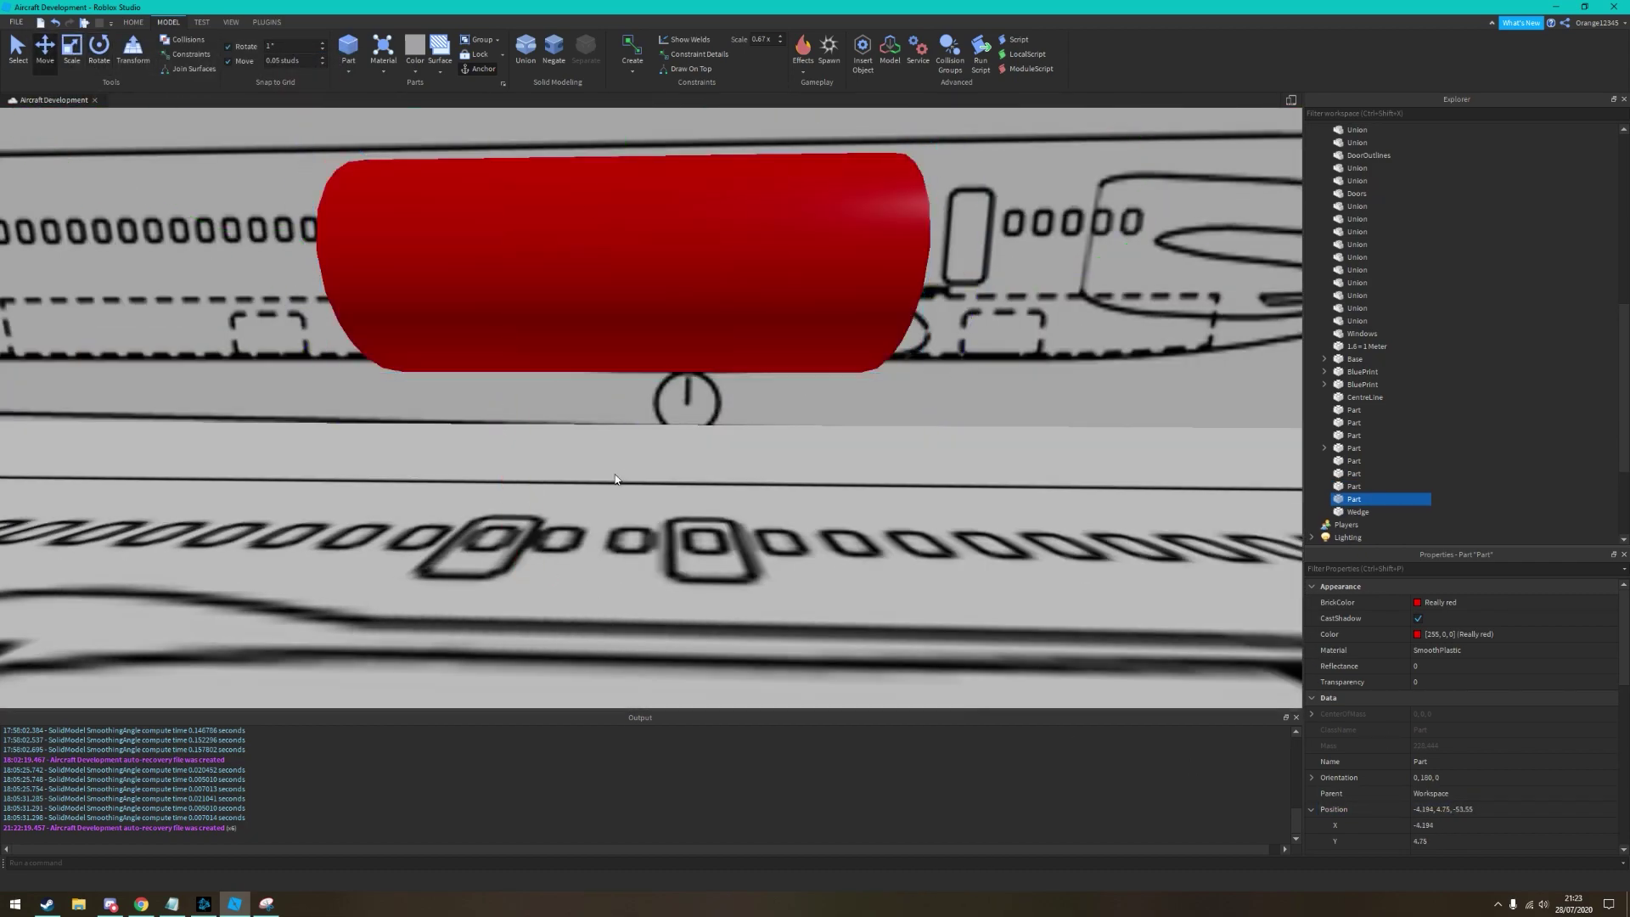
{"action": "scroll", "coordinate": [608, 482], "scroll_direction": "up", "scroll_amount": 5}
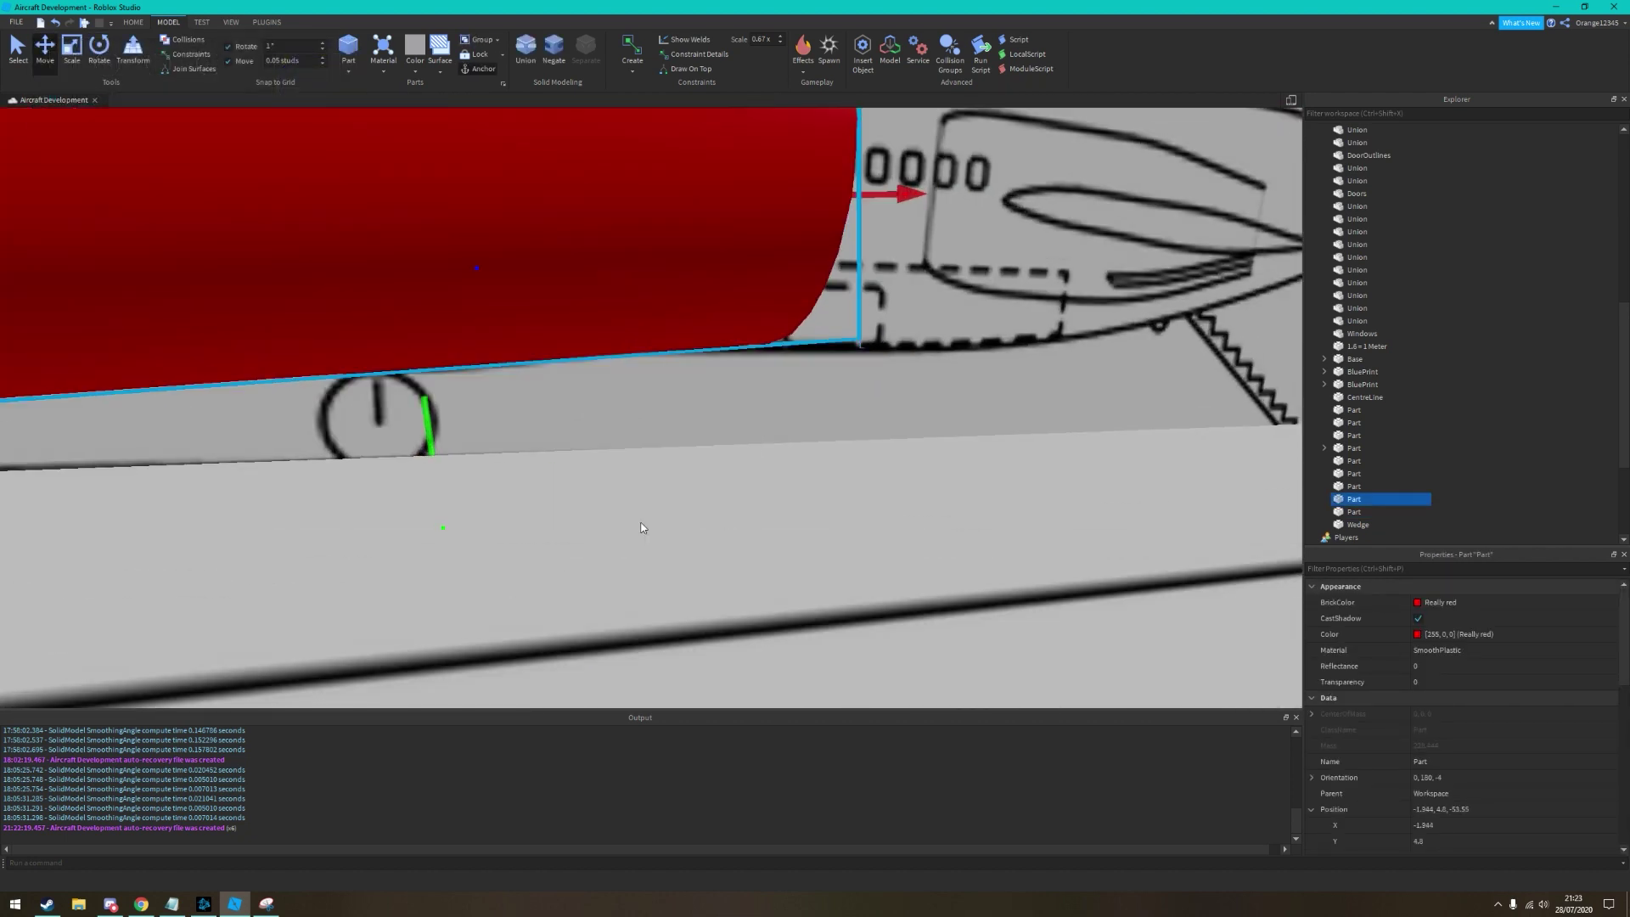
{"action": "left_click_drag", "start_coordinate": [796, 503], "coordinate": [1382, 735]}
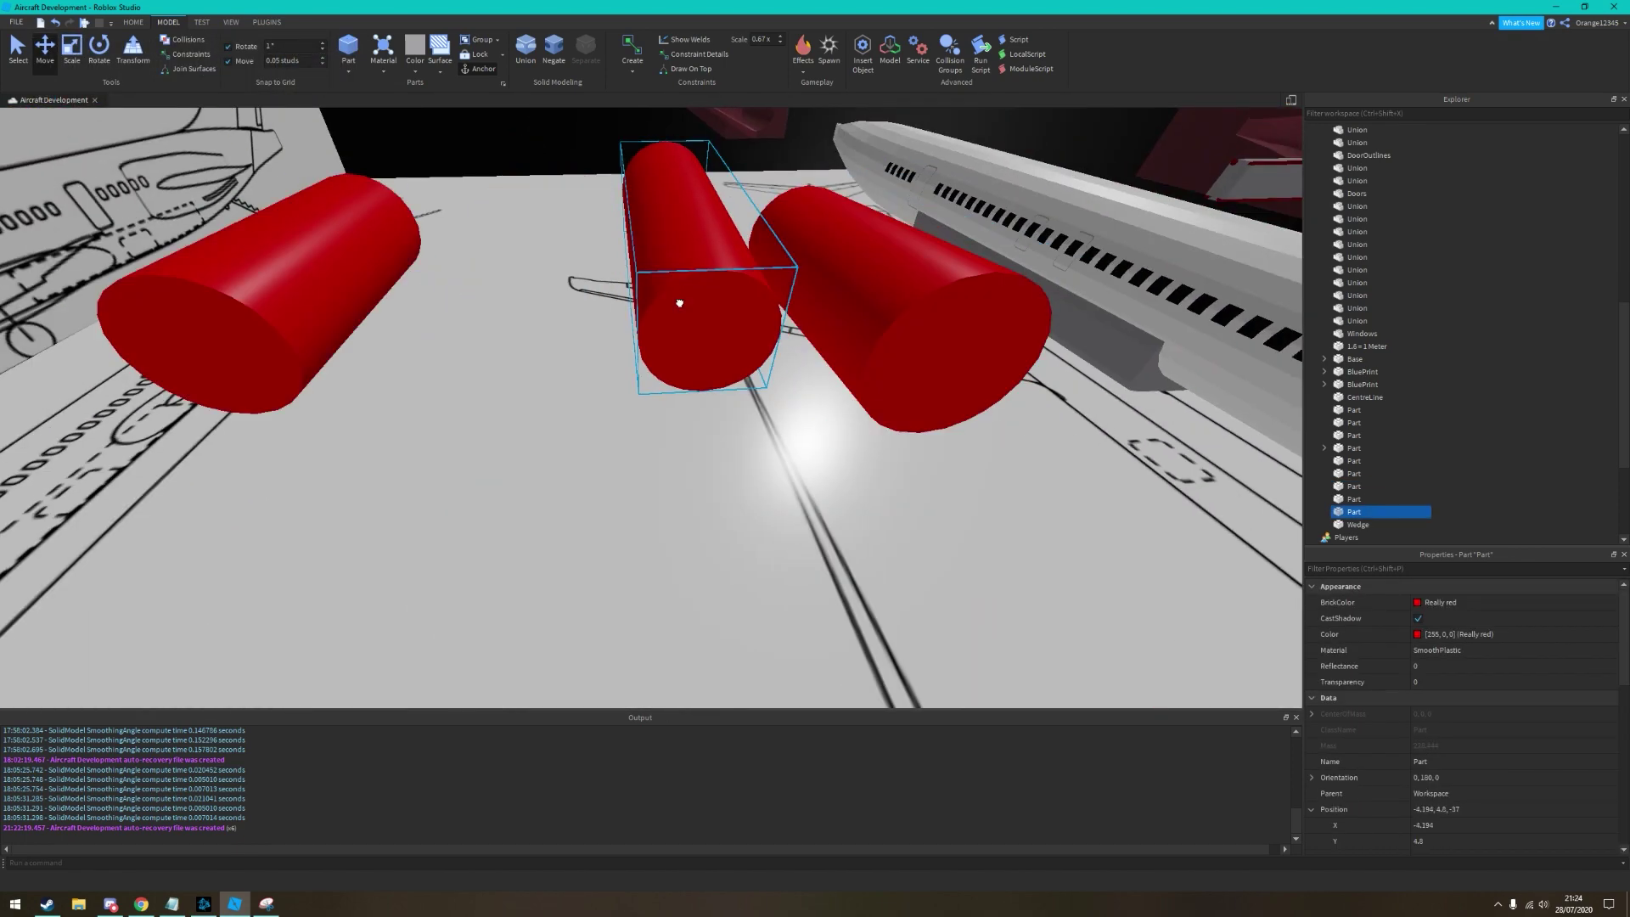
{"action": "left_click", "coordinate": [621, 399]}
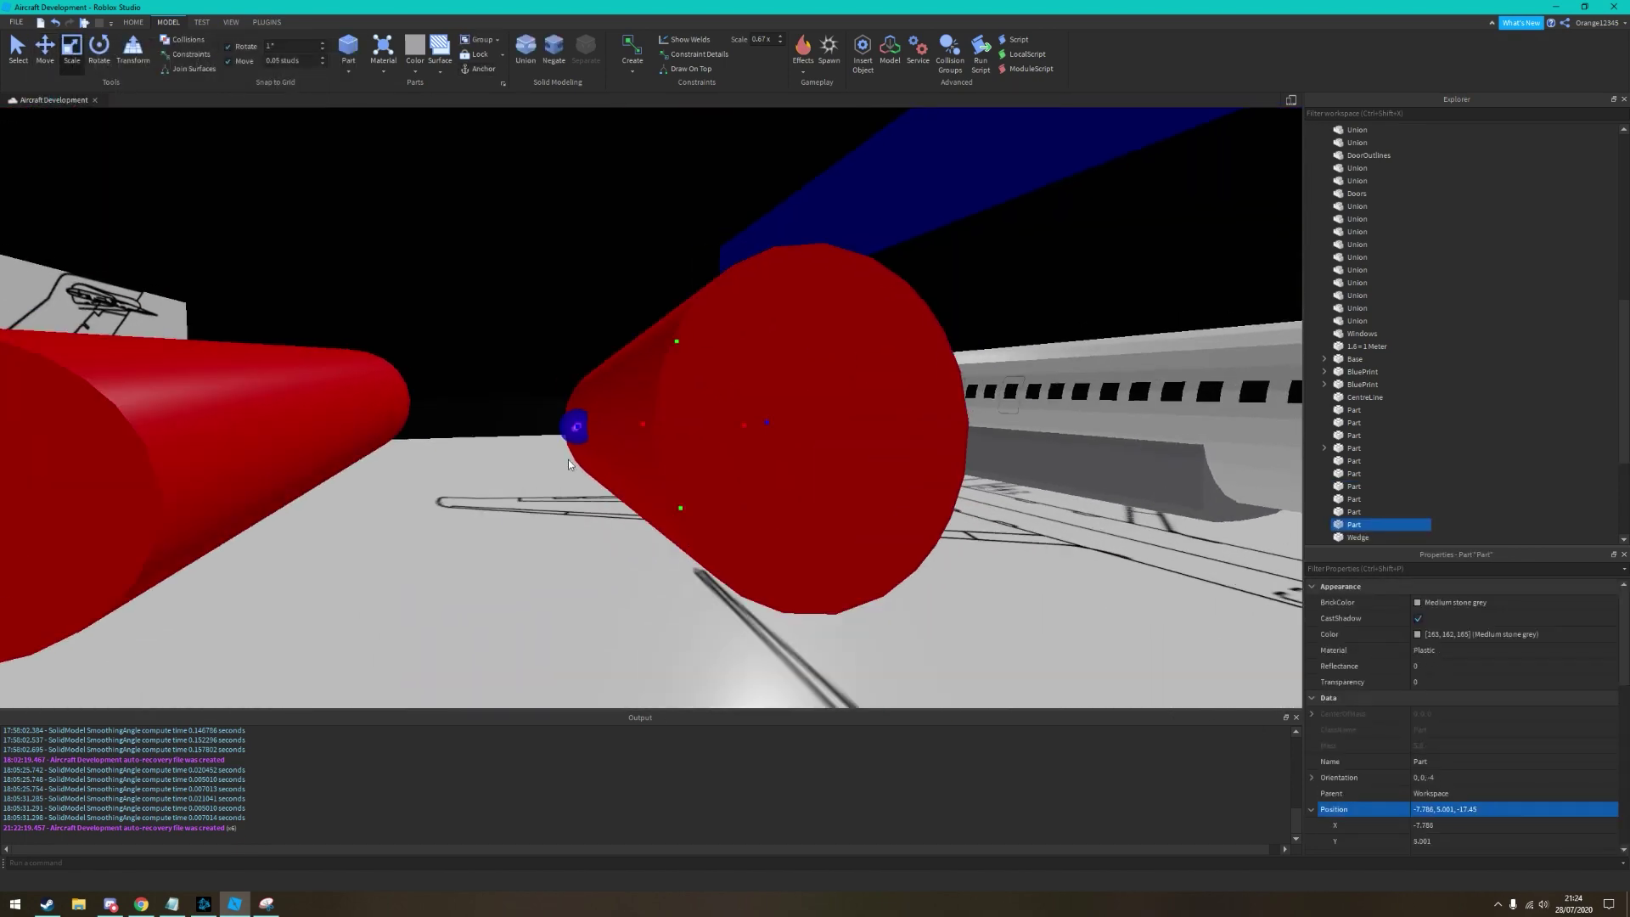
{"action": "right_click_drag", "start_coordinate": [568, 463], "coordinate": [671, 512]}
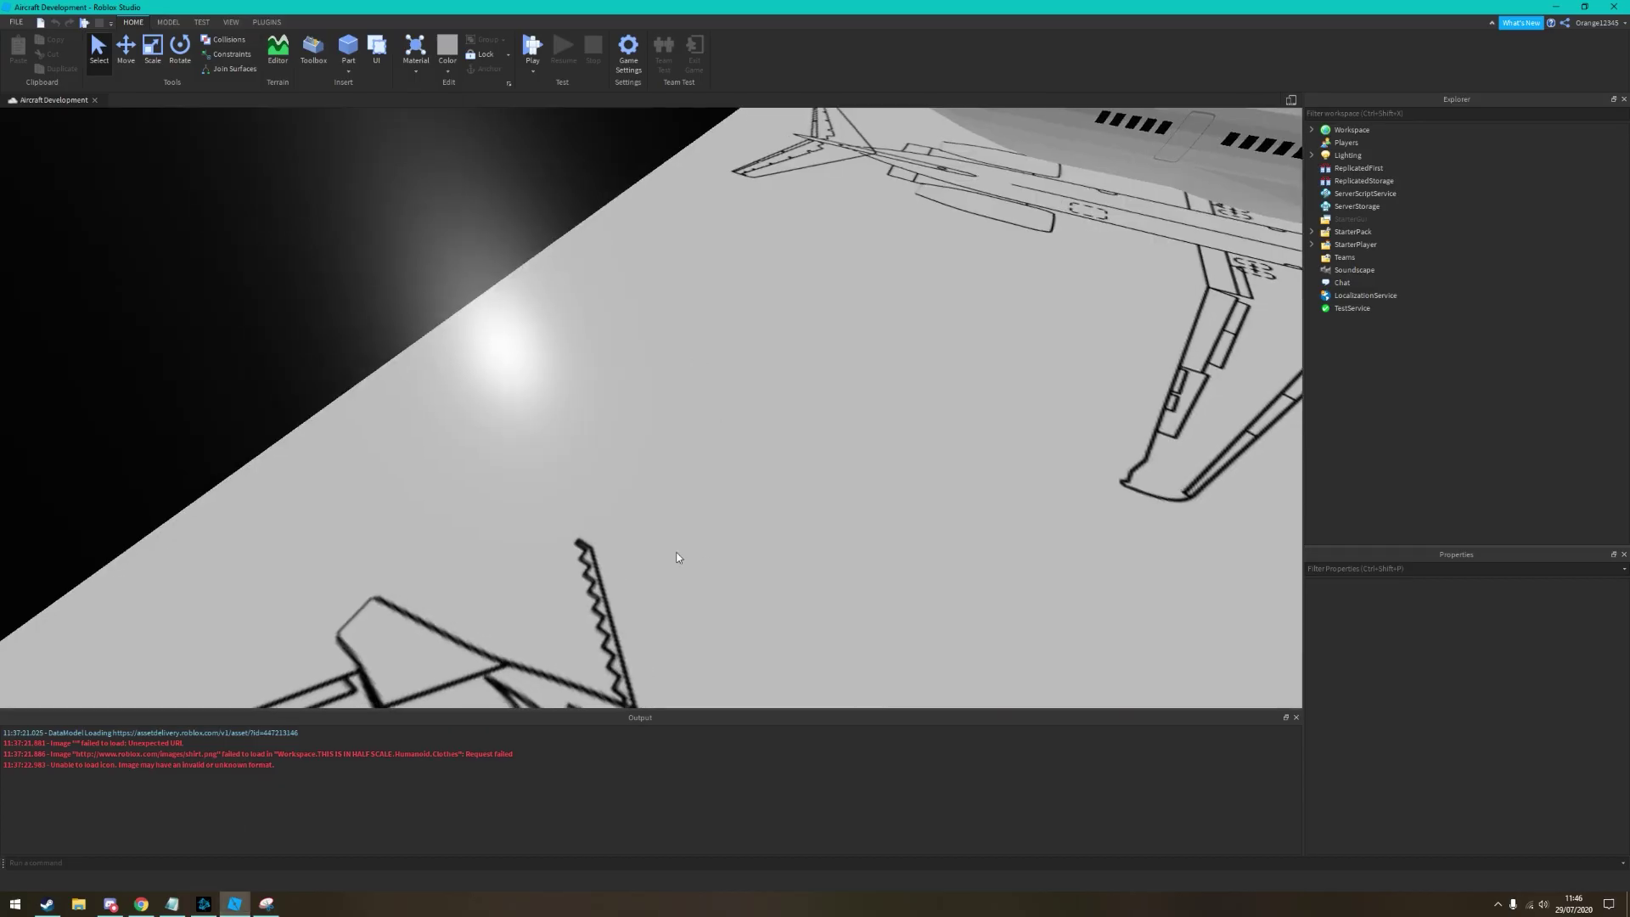
Move the grey block onto the side-view blueprint's tail fin, colour it bright red and rotate it 53° along the trailing edge
{"action": "key", "text": "ctrl+z"}
{"action": "key", "text": "f"}
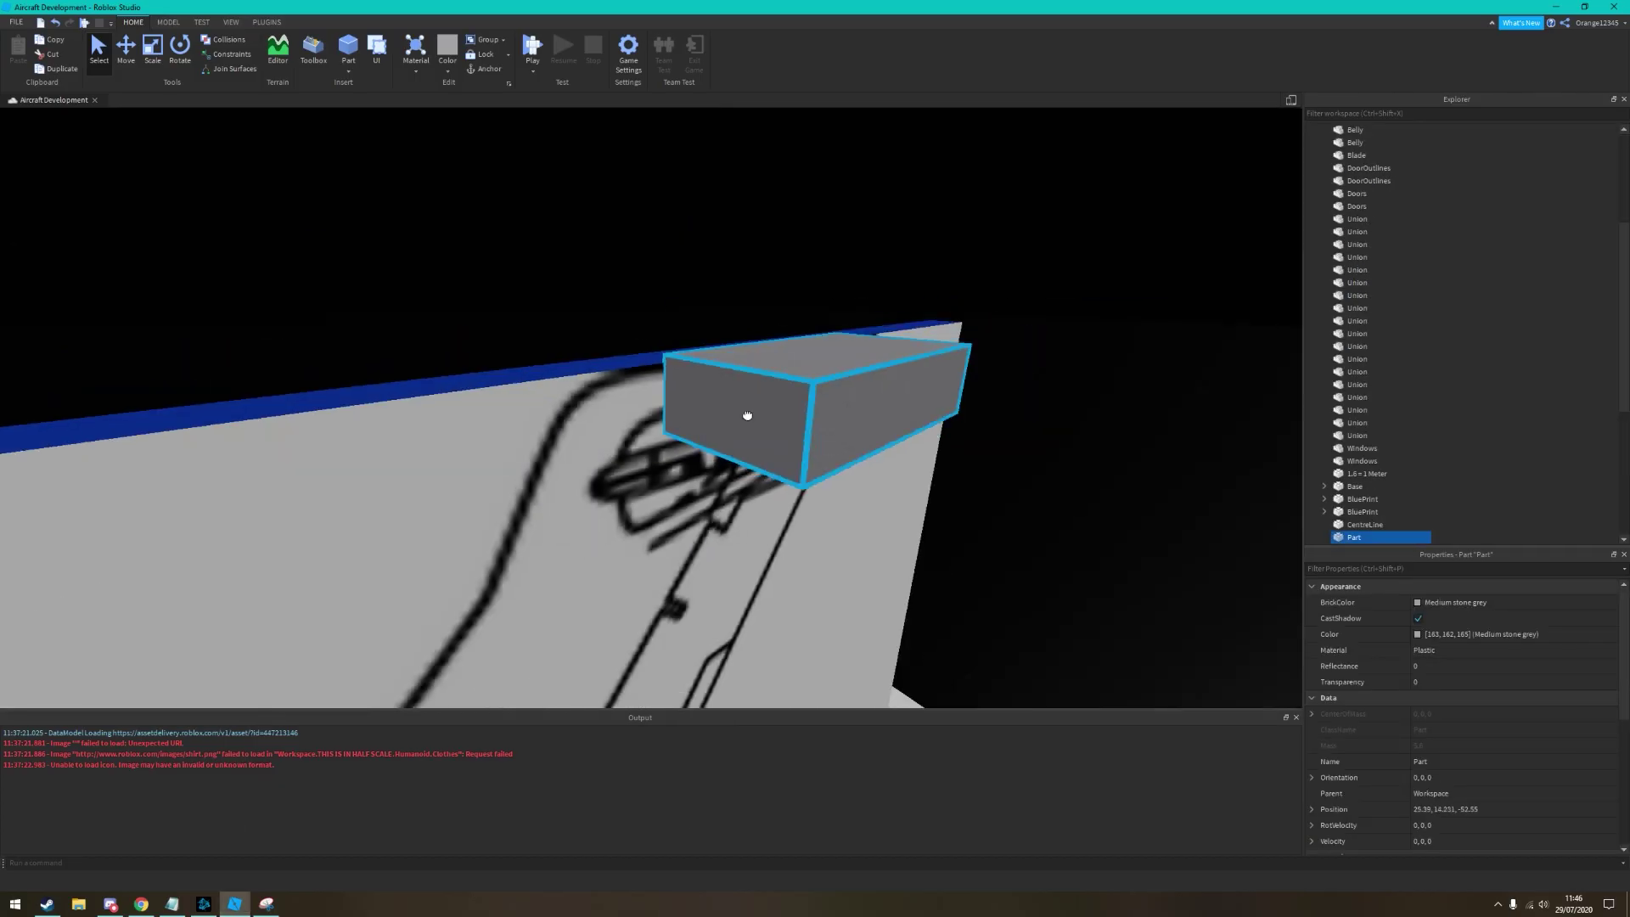
{"action": "right_click_drag", "start_coordinate": [640, 388], "coordinate": [544, 314]}
{"action": "key", "text": "ctrl+2"}
{"action": "left_click", "coordinate": [535, 304]}
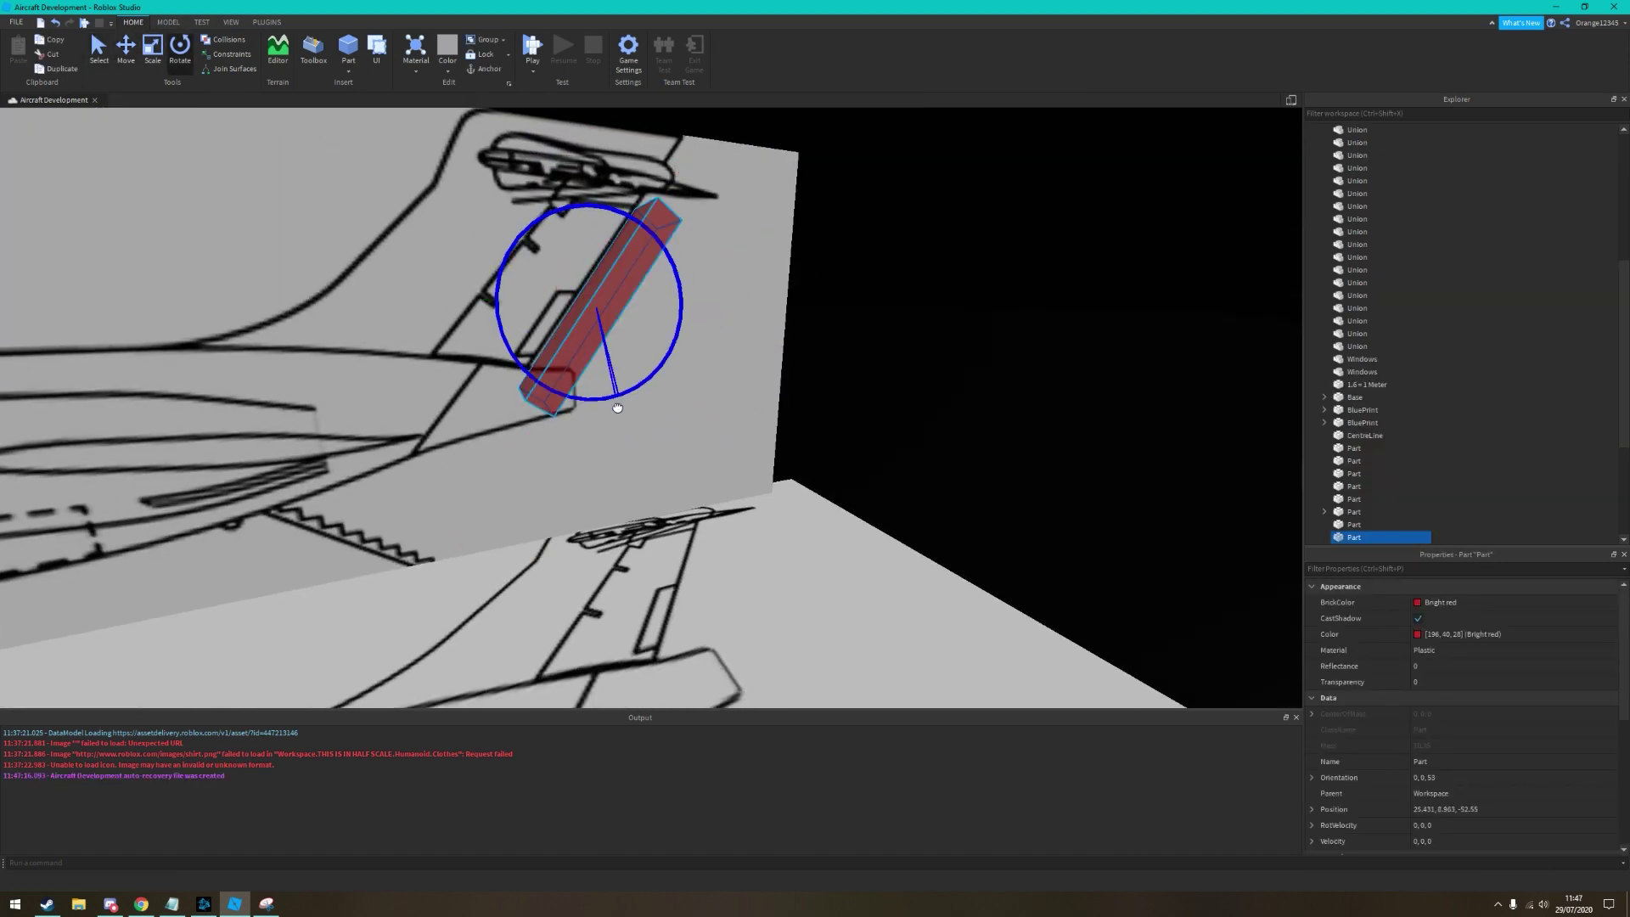
Scale up the trailing-edge block and rotate a duplicate of it to follow the top edge of the tail fin
{"action": "key", "text": "ctrl+3"}
{"action": "key", "text": "f"}
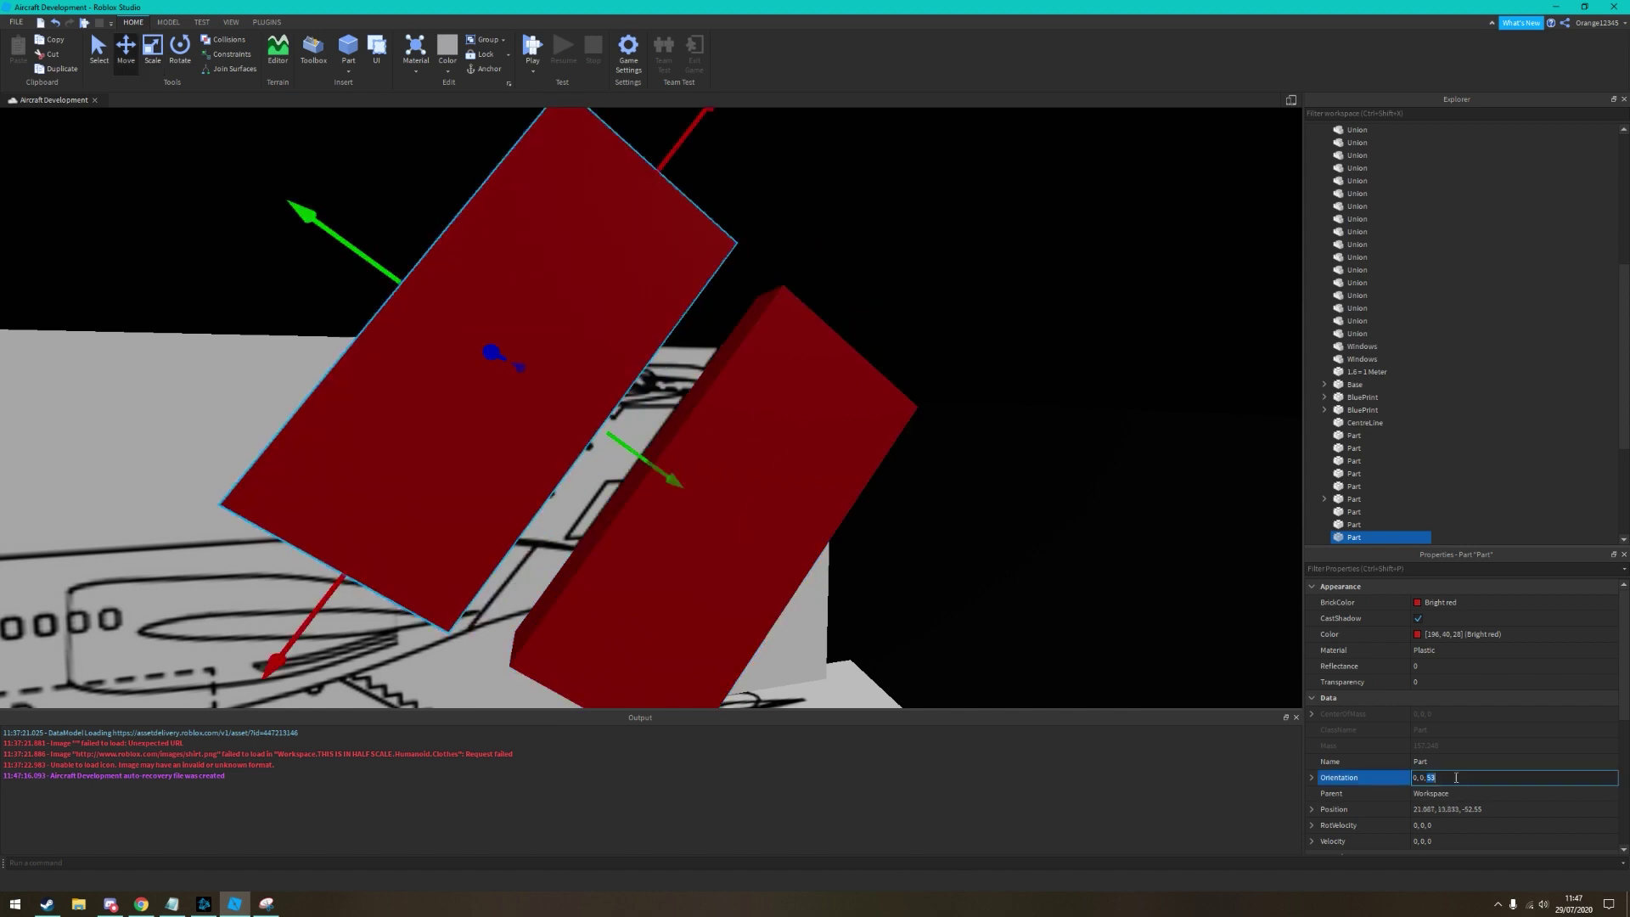
{"action": "key", "text": "Return"}
{"action": "right_click_drag", "start_coordinate": [1456, 778], "coordinate": [766, 263]}
{"action": "key", "text": "ctrl+4"}
{"action": "left_click_drag", "start_coordinate": [768, 328], "coordinate": [644, 283]}
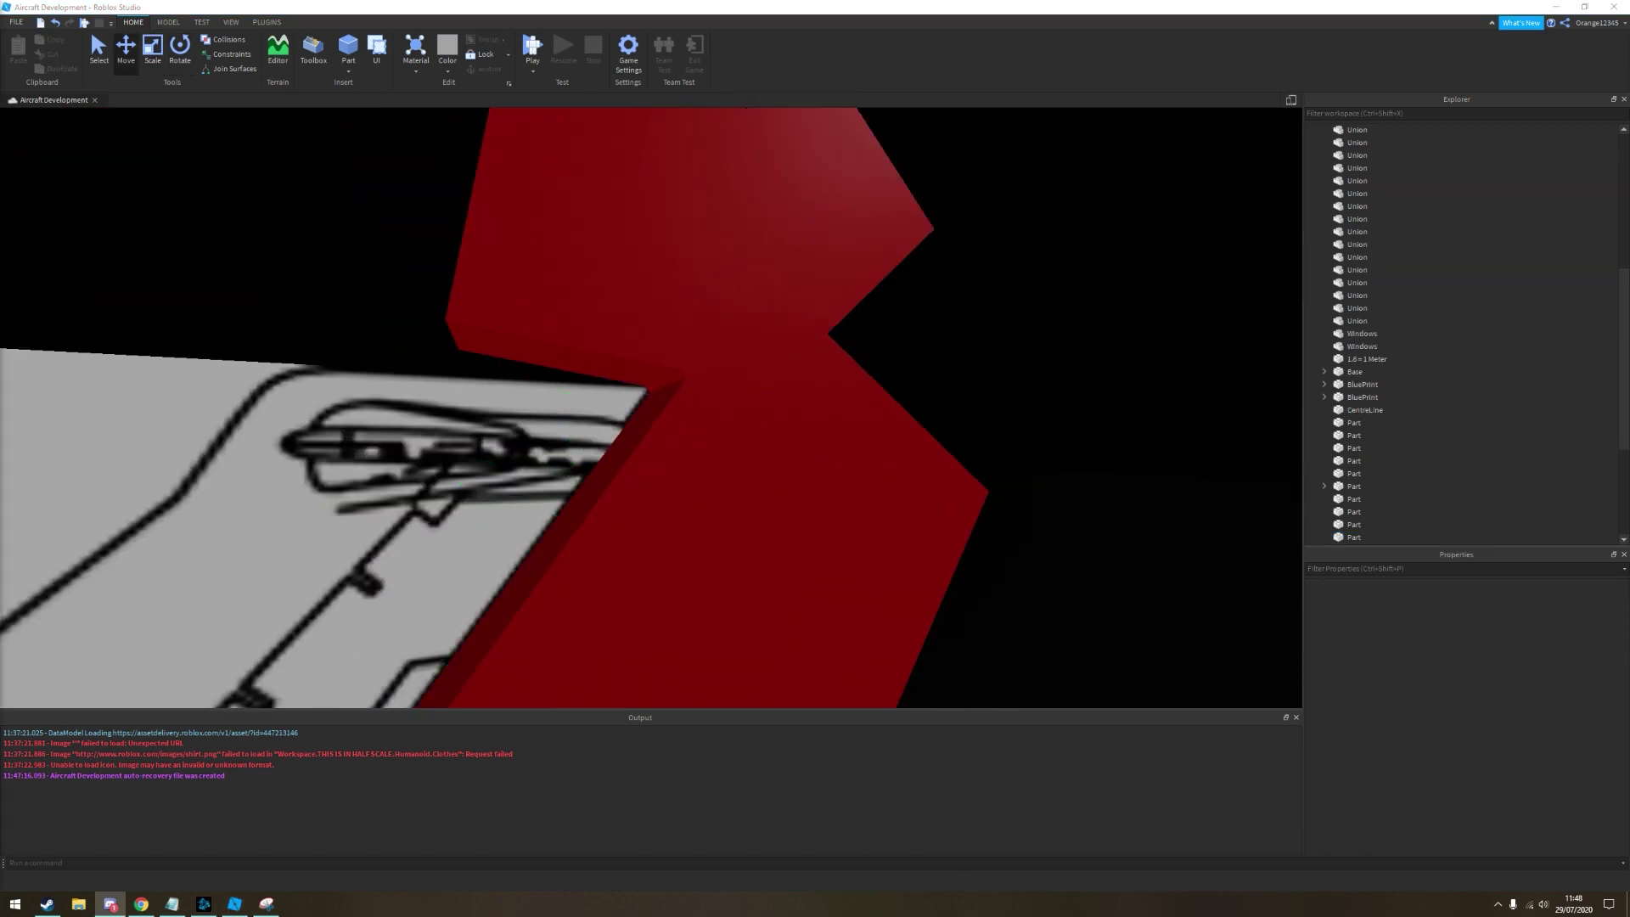
Rotate another red block to -27° and fit it to the upper leading edge of the tail fin
{"action": "right_click_drag", "start_coordinate": [608, 467], "coordinate": [607, 467]}
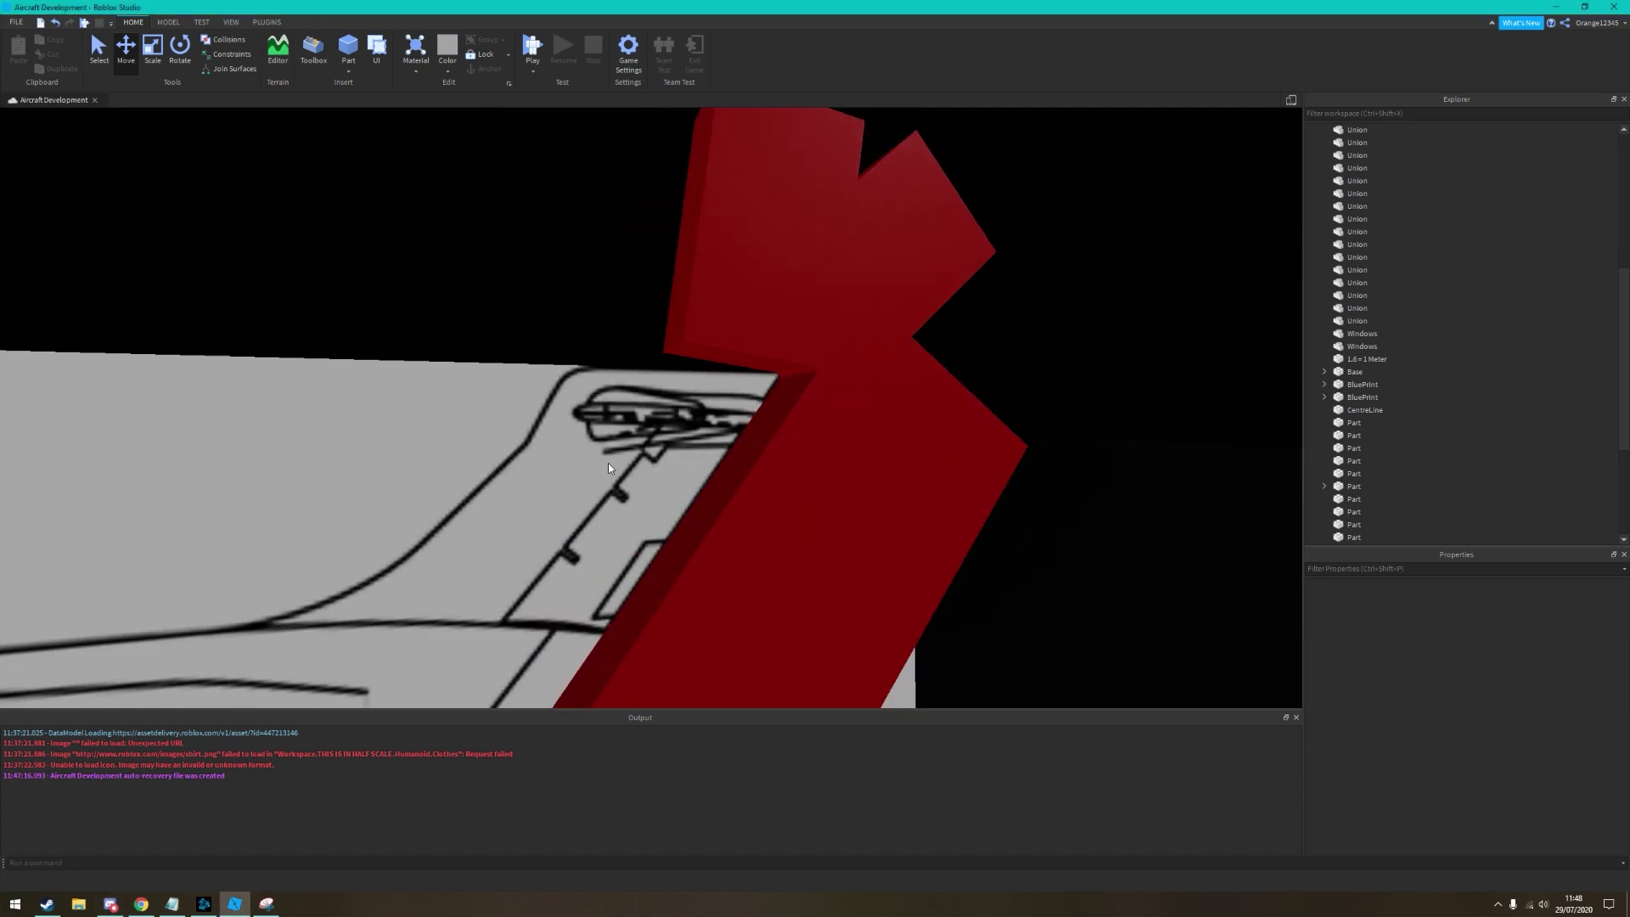
{"action": "right_click_drag", "start_coordinate": [460, 352], "coordinate": [460, 352]}
{"action": "key", "text": "ctrl+4"}
{"action": "left_click_drag", "start_coordinate": [547, 450], "coordinate": [620, 330]}
{"action": "key", "text": "ctrl+2"}
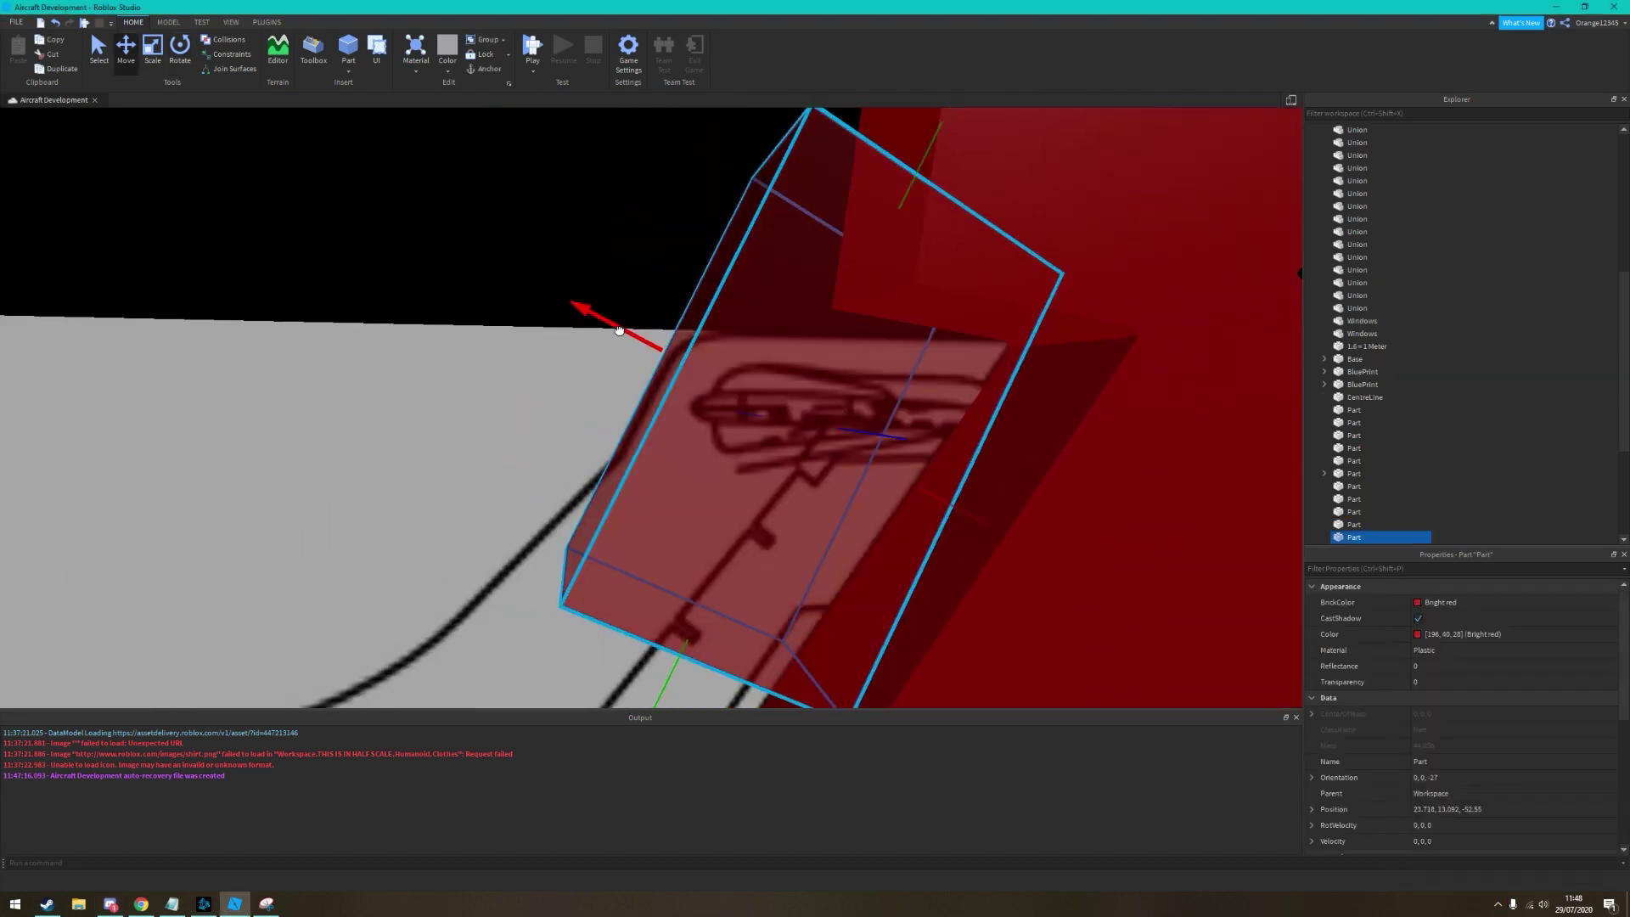
Rotate the next red block to -46° and fit it to the lower leading edge of the tail fin
{"action": "right_click_drag", "start_coordinate": [622, 332], "coordinate": [622, 332]}
{"action": "key", "text": "ctrl+4"}
{"action": "left_click_drag", "start_coordinate": [671, 442], "coordinate": [608, 348]}
{"action": "key", "text": "ctrl+2"}
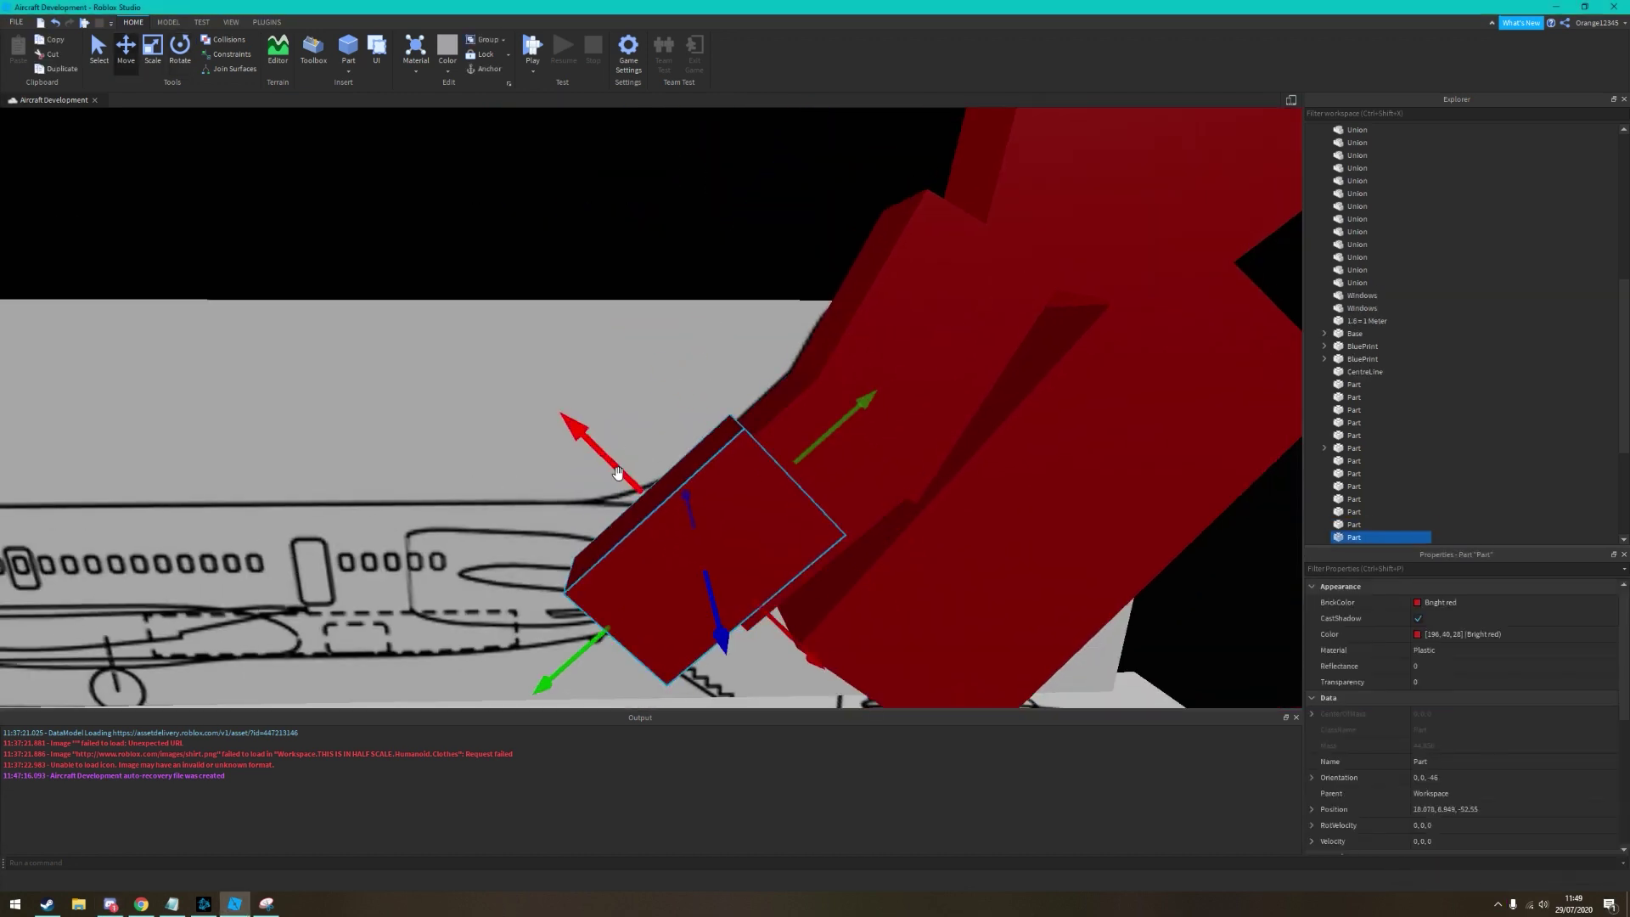
Rotate and place further red blocks along the curve where the fin's leading edge blends into the fuselage top
{"action": "right_click_drag", "start_coordinate": [618, 473], "coordinate": [617, 473]}
{"action": "key", "text": "ctrl+4"}
{"action": "left_click_drag", "start_coordinate": [722, 462], "coordinate": [756, 454]}
{"action": "key", "text": "ctrl+2"}
{"action": "right_click_drag", "start_coordinate": [636, 486], "coordinate": [540, 272]}
{"action": "left_click", "coordinate": [539, 273]}
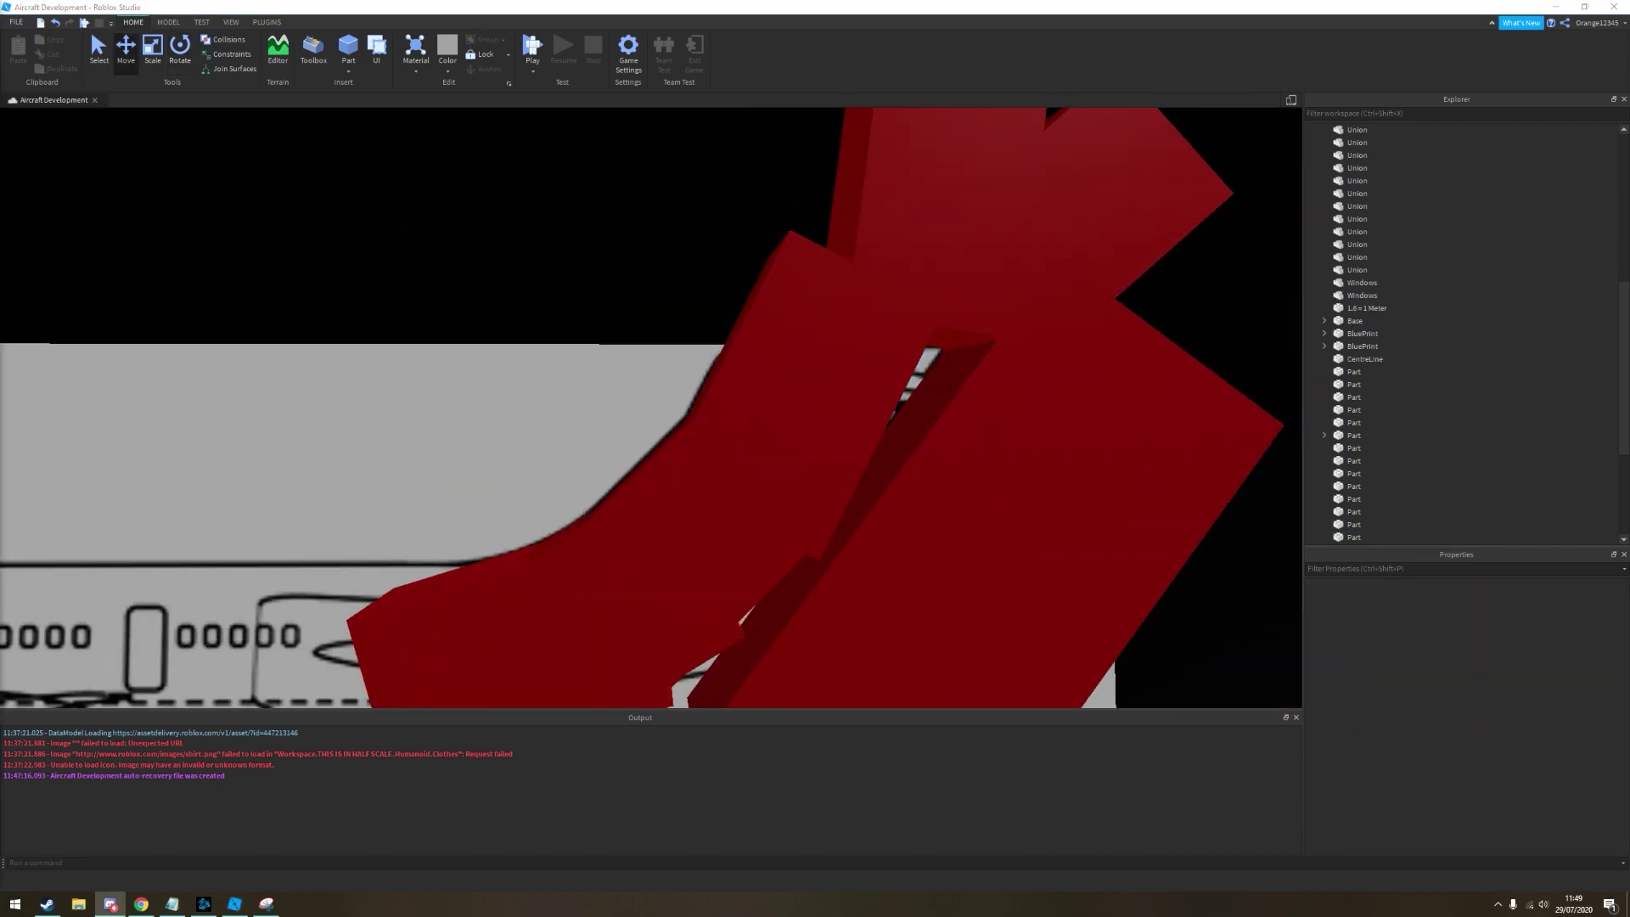
Negate the leading-edge blocks and place a large red block with orientation 0, 0, 0 over them in front of the fin
{"action": "right_click_drag", "start_coordinate": [600, 482], "coordinate": [599, 481]}
{"action": "left_click", "coordinate": [600, 481]}
{"action": "key", "text": "ctrl+z"}
{"action": "right_click_drag", "start_coordinate": [764, 424], "coordinate": [809, 440]}
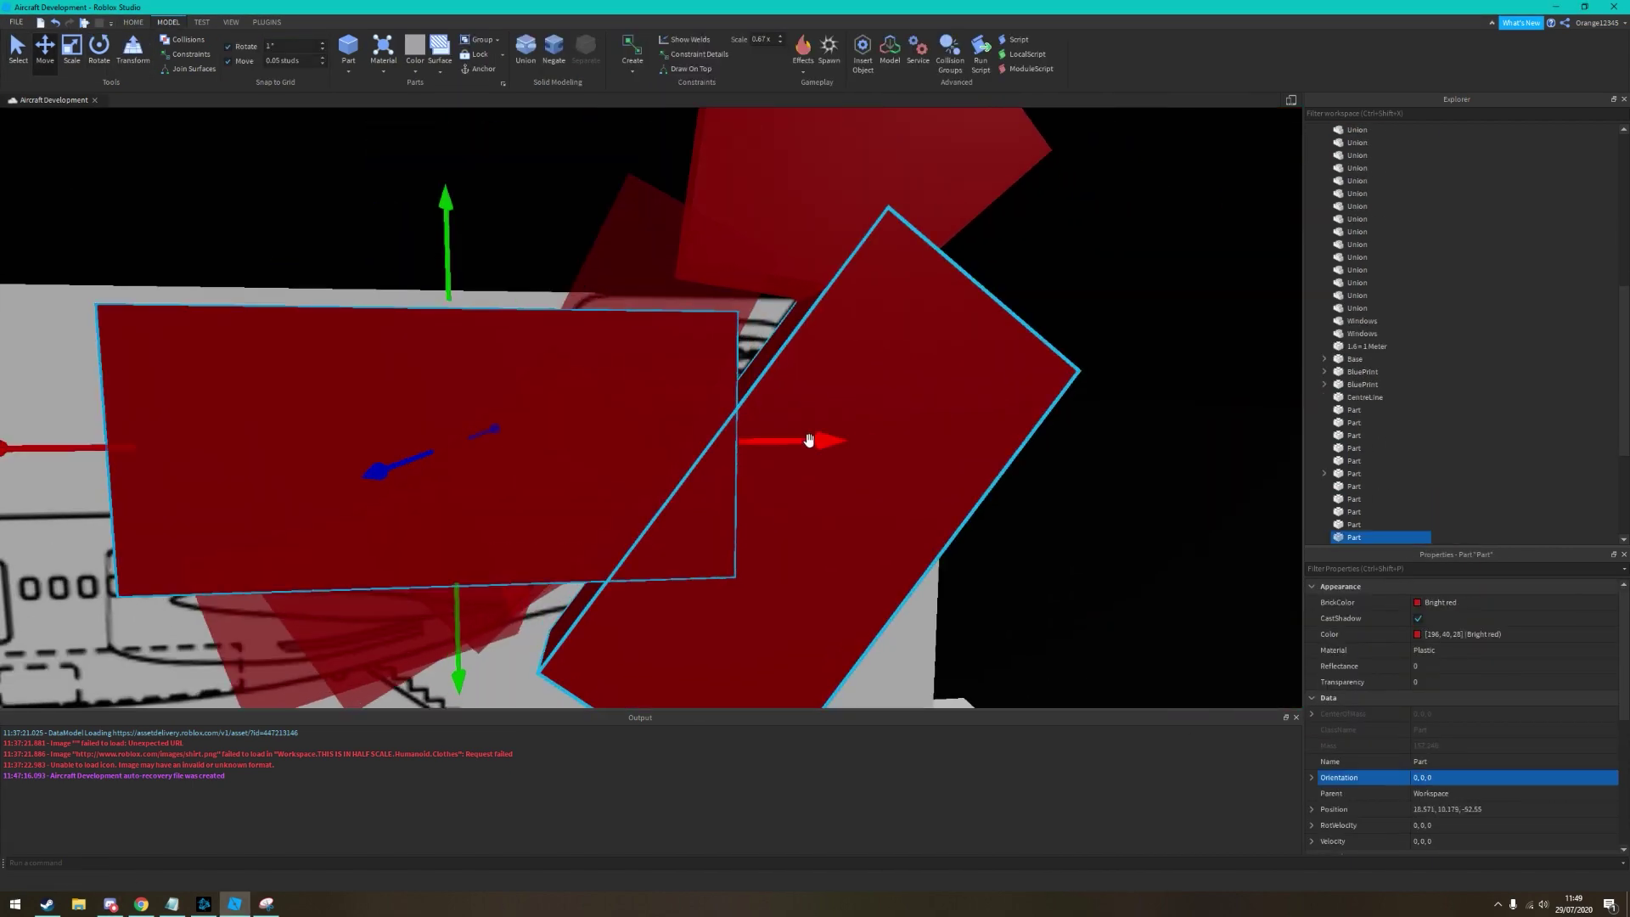
Cut the leading-edge curve into the large red block and fit smaller rotated blocks to the fin's rounded upper front corner
{"action": "right_click_drag", "start_coordinate": [637, 454], "coordinate": [636, 454]}
{"action": "left_click", "coordinate": [637, 455]}
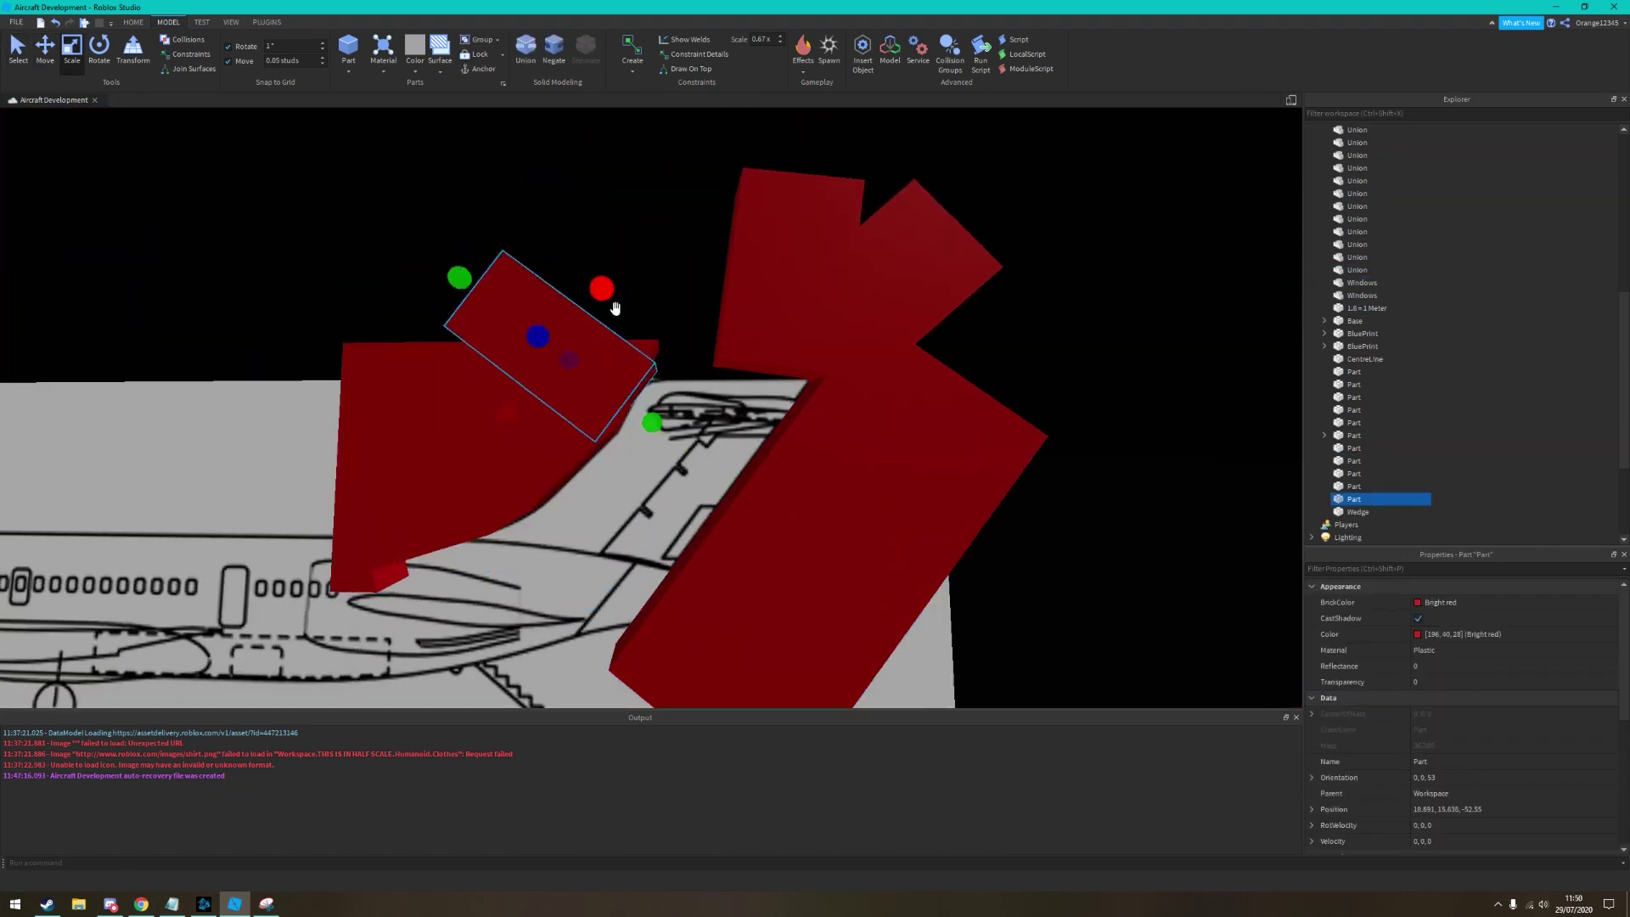
{"action": "key", "text": "ctrl+2"}
{"action": "scroll", "coordinate": [615, 308], "scroll_direction": "up", "scroll_amount": 3}
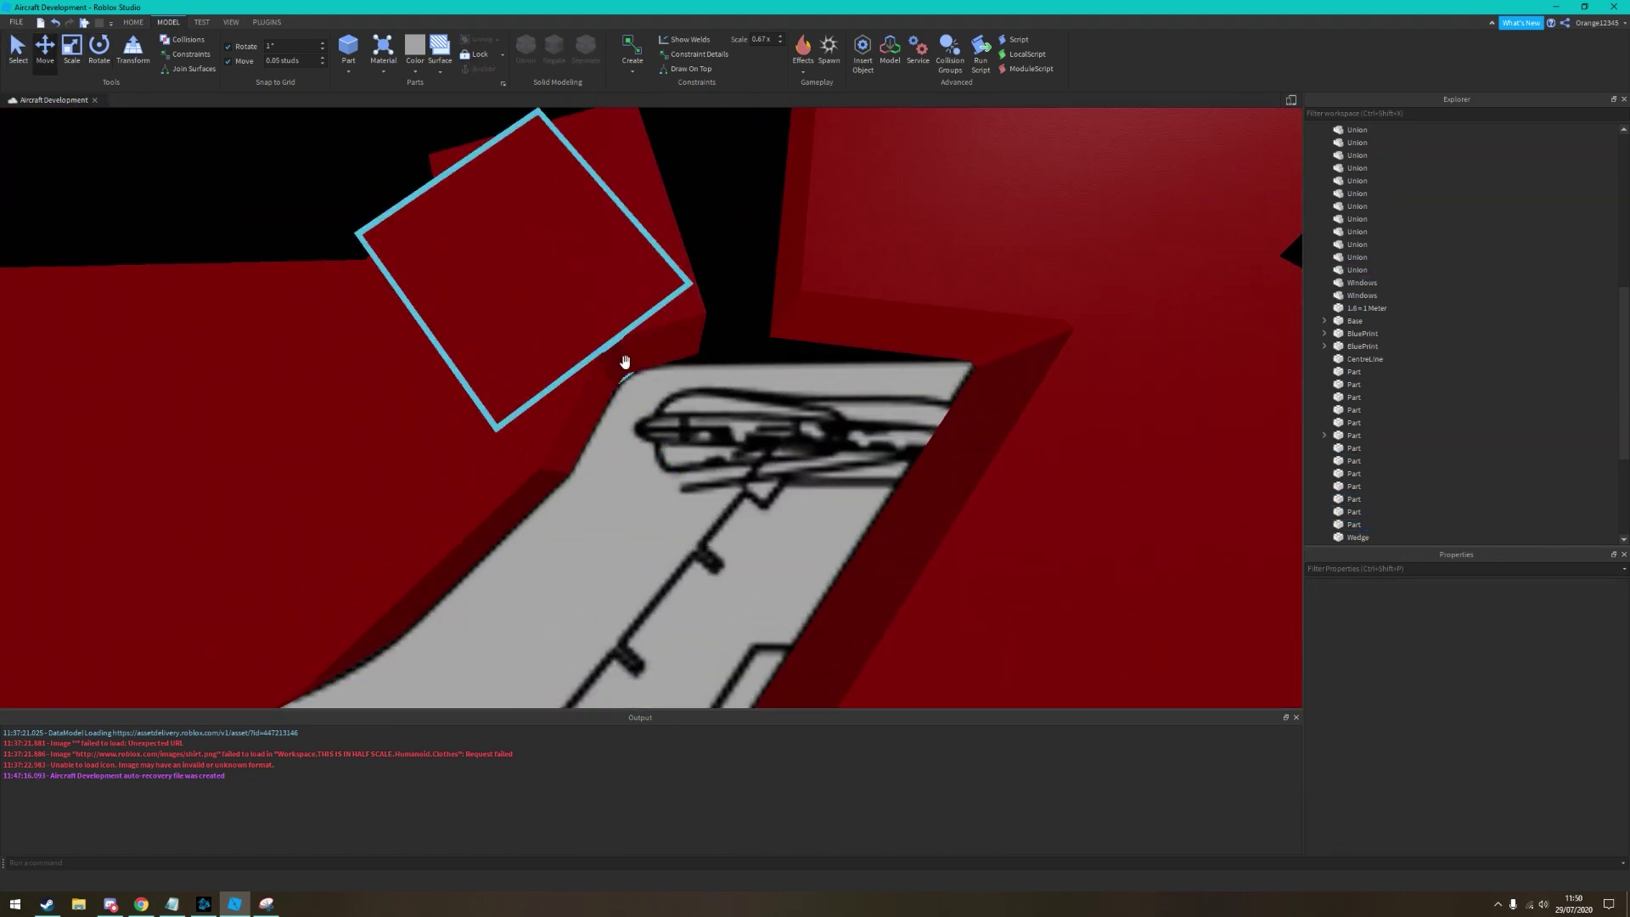
Select the red outline blocks and use them to trim the grey slab above the tail to the fin shape
{"action": "scroll", "coordinate": [680, 360], "scroll_direction": "down", "scroll_amount": 10}
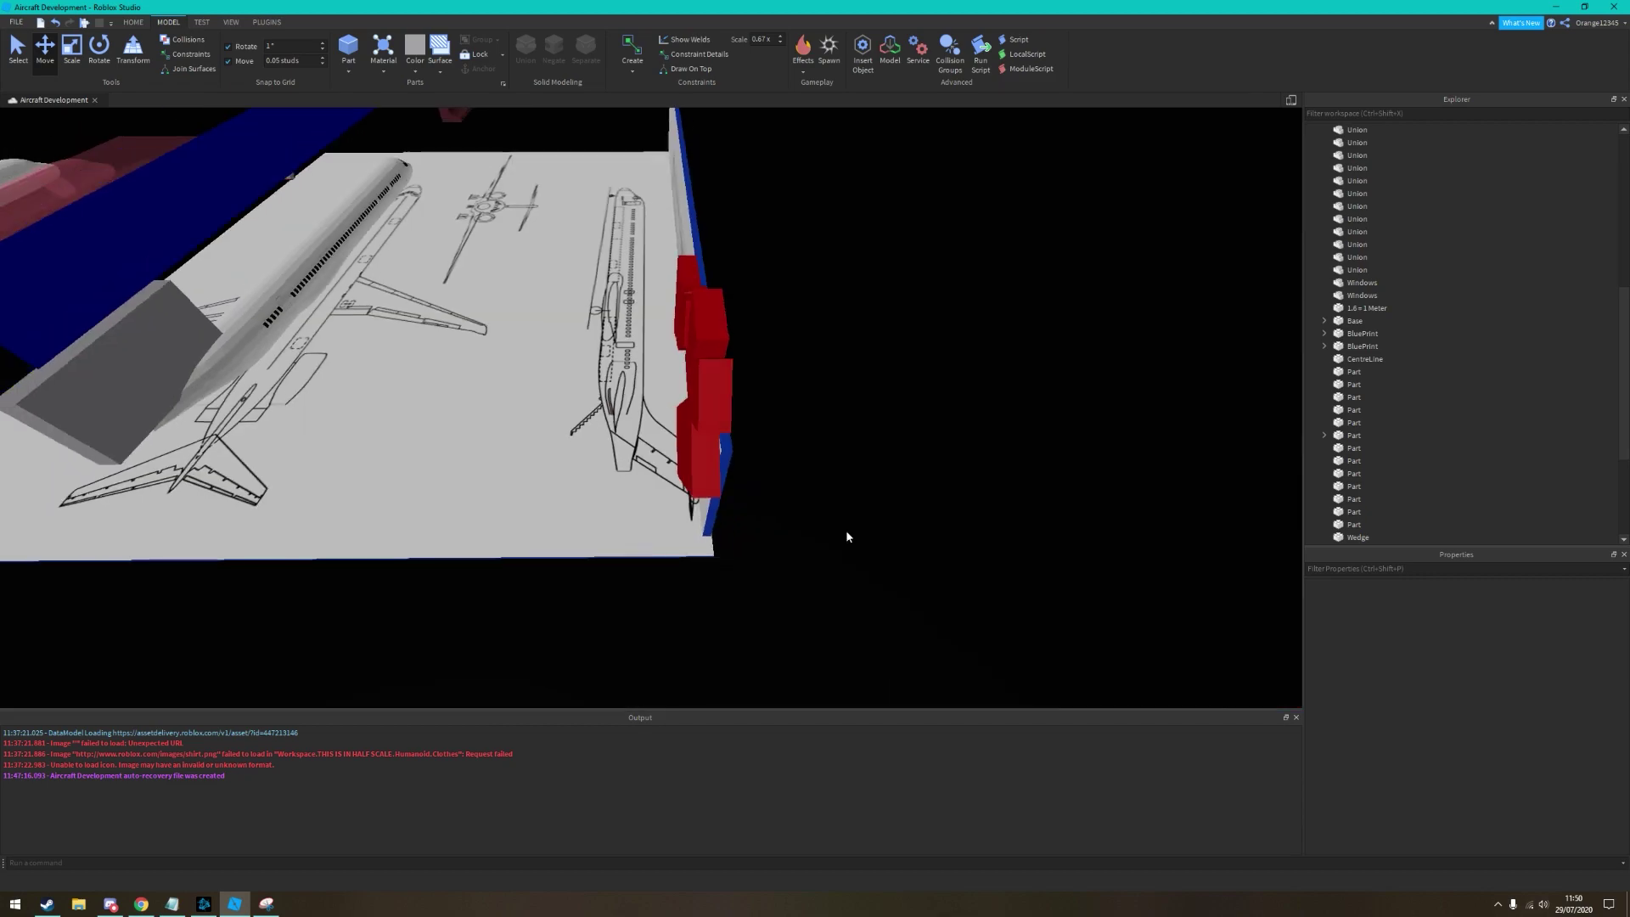
{"action": "left_click", "coordinate": [367, 292]}
{"action": "right_click_drag", "start_coordinate": [367, 291], "coordinate": [915, 412]}
{"action": "left_click", "coordinate": [916, 412], "text": "ctrl"}
{"action": "right_click_drag", "start_coordinate": [503, 287], "coordinate": [1007, 507]}
{"action": "left_click", "coordinate": [1008, 507]}
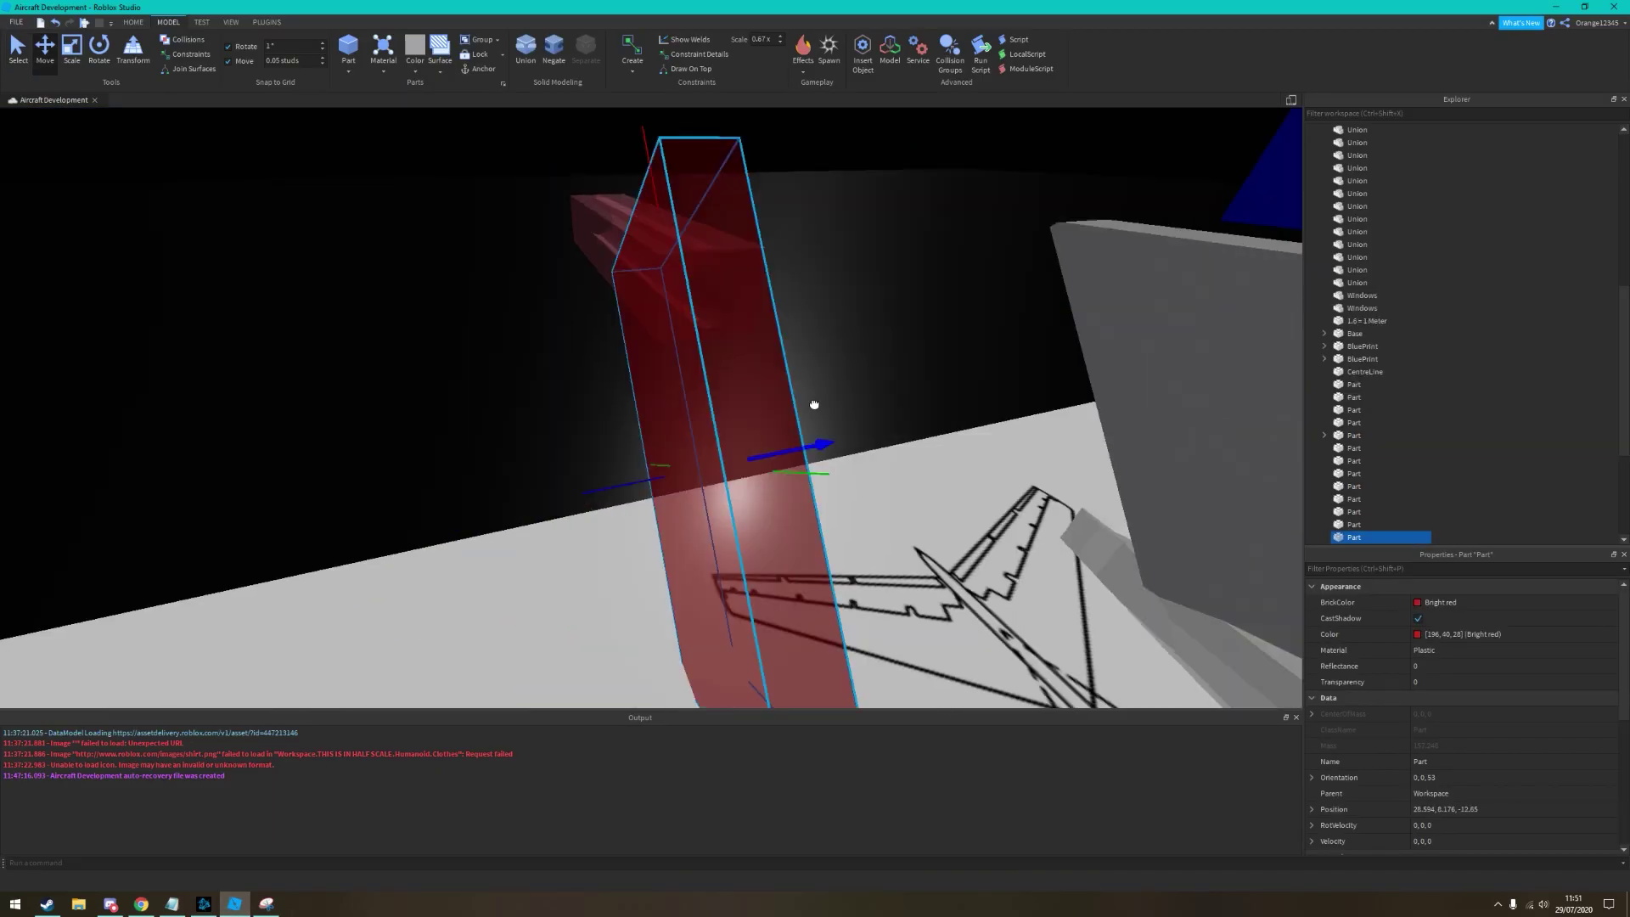
Rotate the red block against the side of the grey fin so that it tapers the fin toward its trailing edge
{"action": "right_click_drag", "start_coordinate": [815, 408], "coordinate": [613, 470]}
{"action": "key", "text": "ctrl+4"}
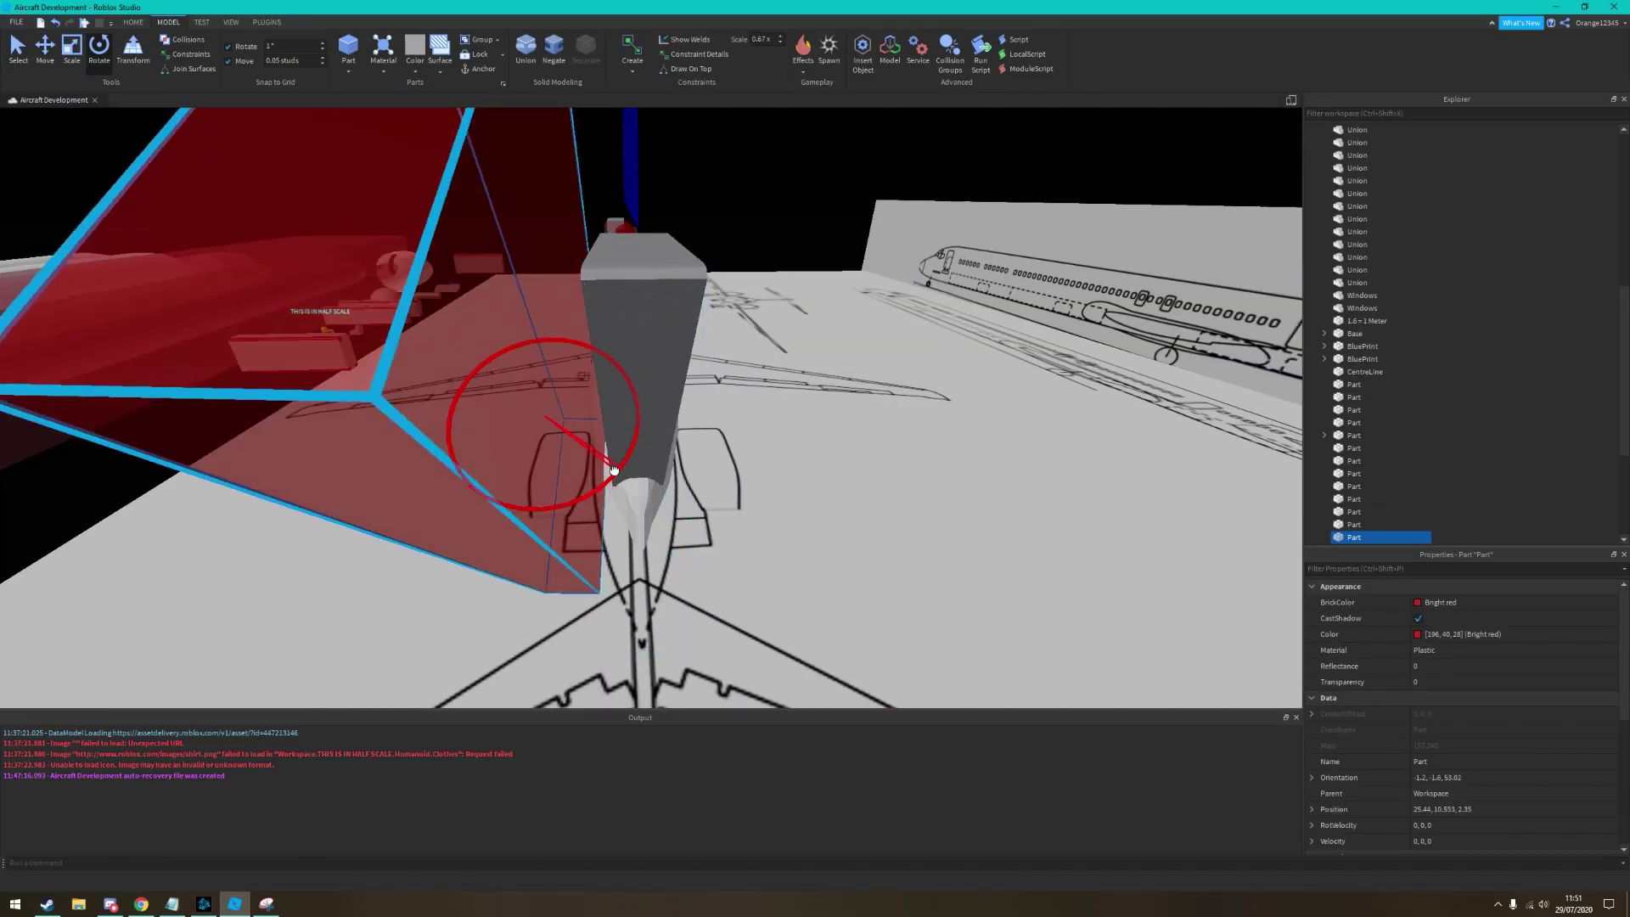
{"action": "right_click_drag", "start_coordinate": [637, 402], "coordinate": [700, 386]}
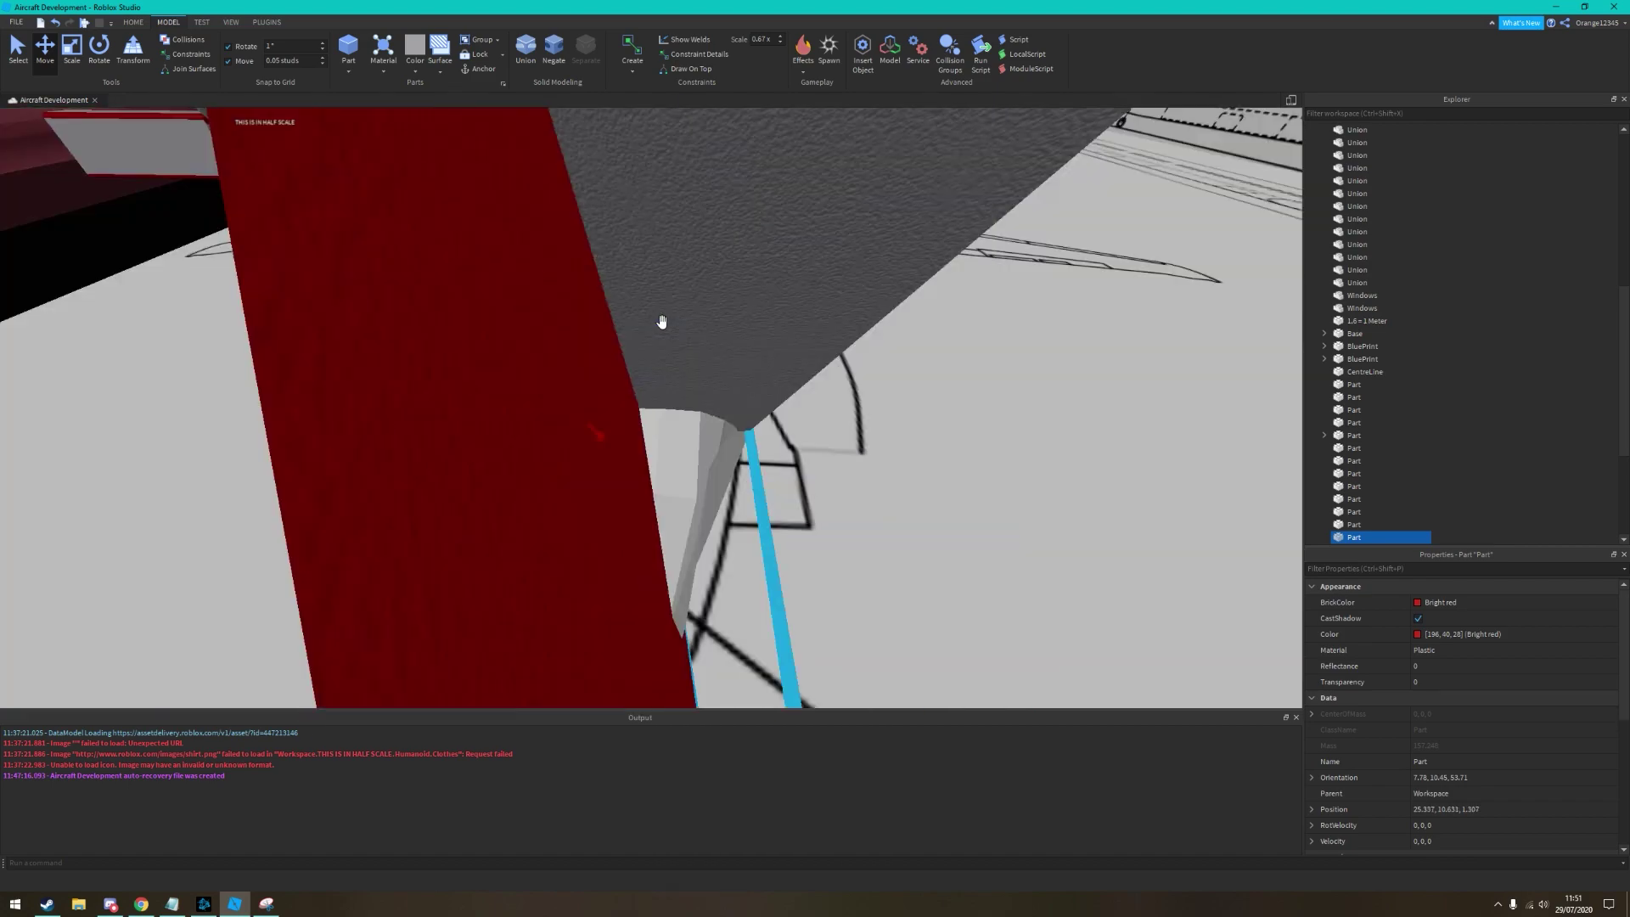
{"action": "right_click_drag", "start_coordinate": [663, 322], "coordinate": [715, 696]}
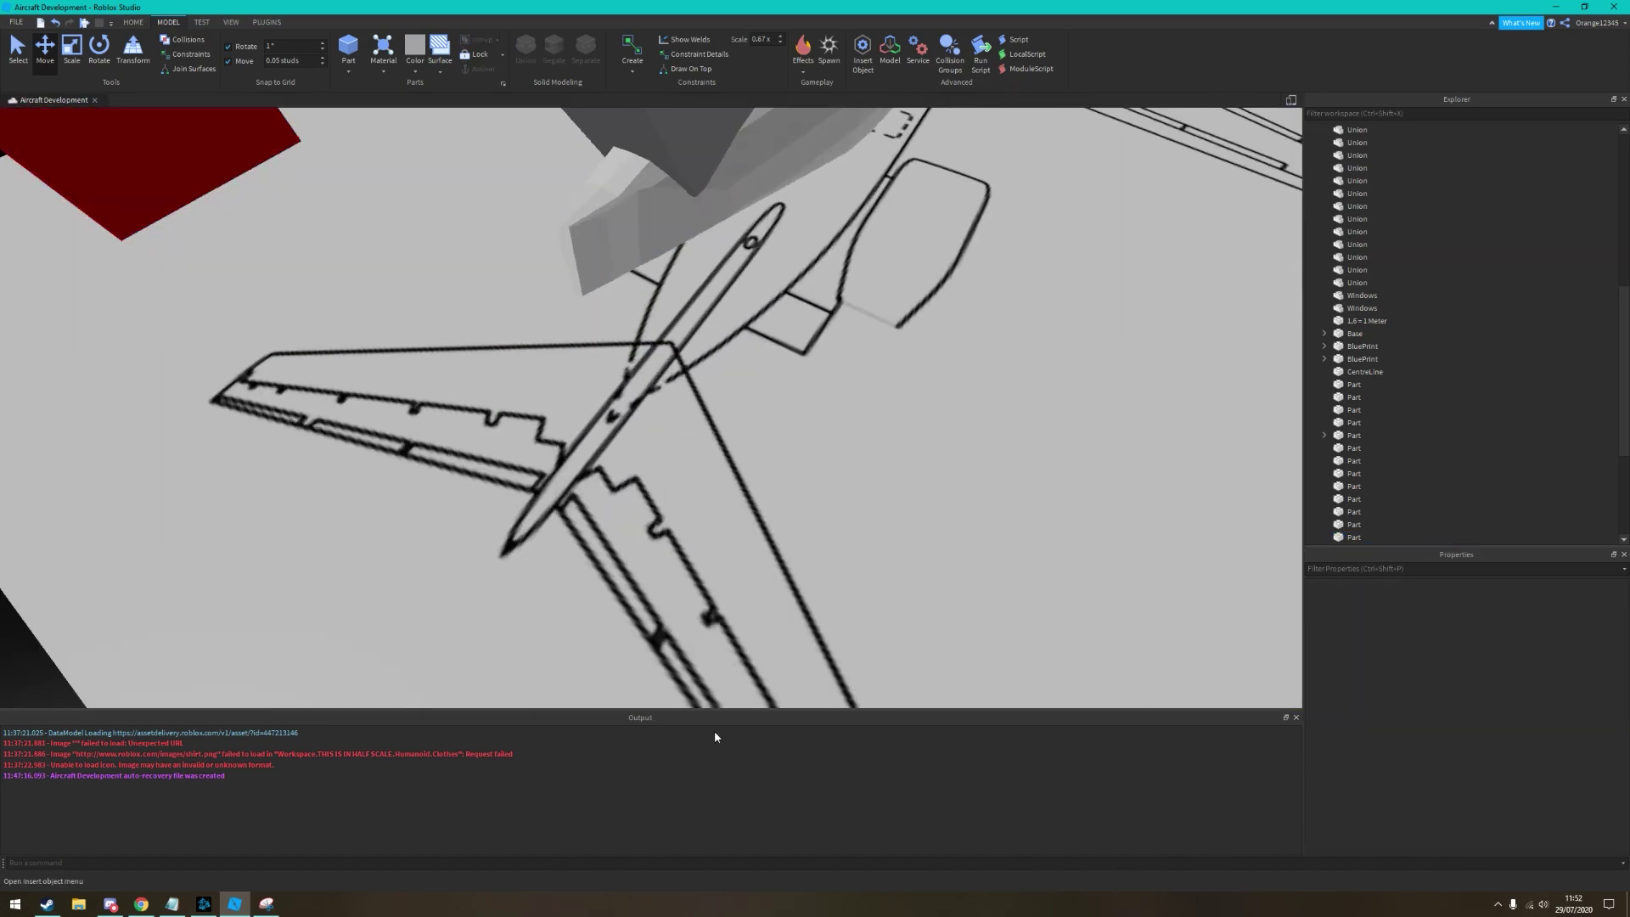
Move and scale the parts around the grey tail fin to refine its tapered shape above the fuselage
{"action": "right_click_drag", "start_coordinate": [725, 321], "coordinate": [213, 381]}
{"action": "key", "text": "ctrl+2"}
{"action": "left_click", "coordinate": [549, 360]}
{"action": "left_click", "coordinate": [719, 343]}
{"action": "key", "text": "ctrl+3"}
{"action": "left_click", "coordinate": [549, 386]}
{"action": "key", "text": "ctrl+2"}
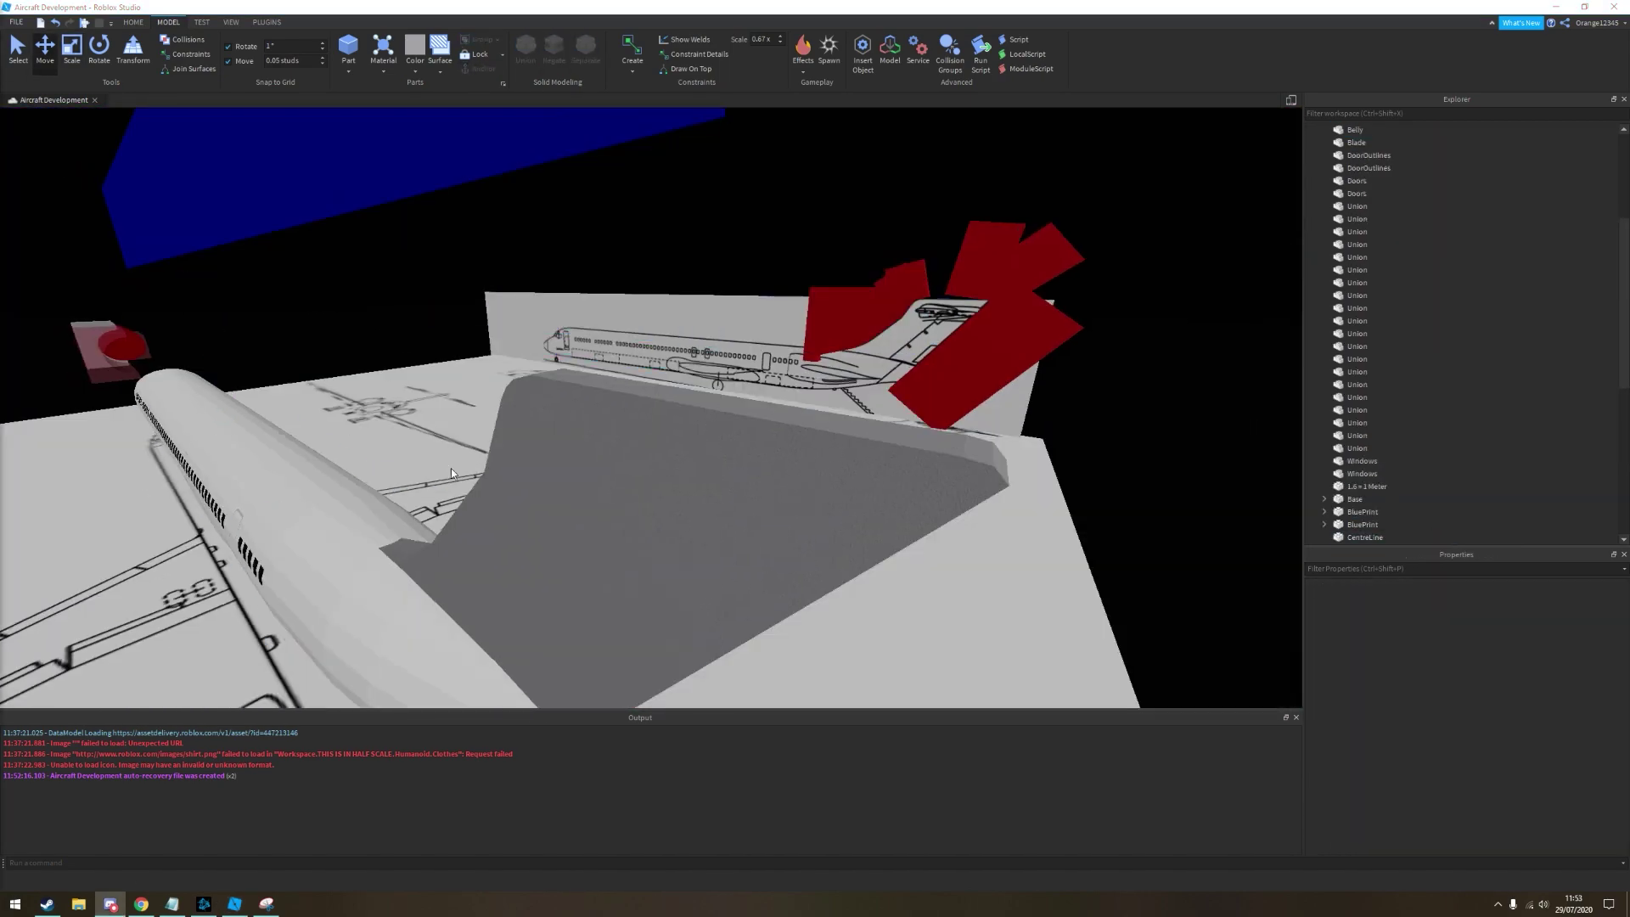
Select the grey fin with the red taper block and align the tilted block against the fin's side
{"action": "right_click_drag", "start_coordinate": [451, 467], "coordinate": [748, 432]}
{"action": "left_click", "coordinate": [741, 426]}
{"action": "left_click", "coordinate": [505, 415]}
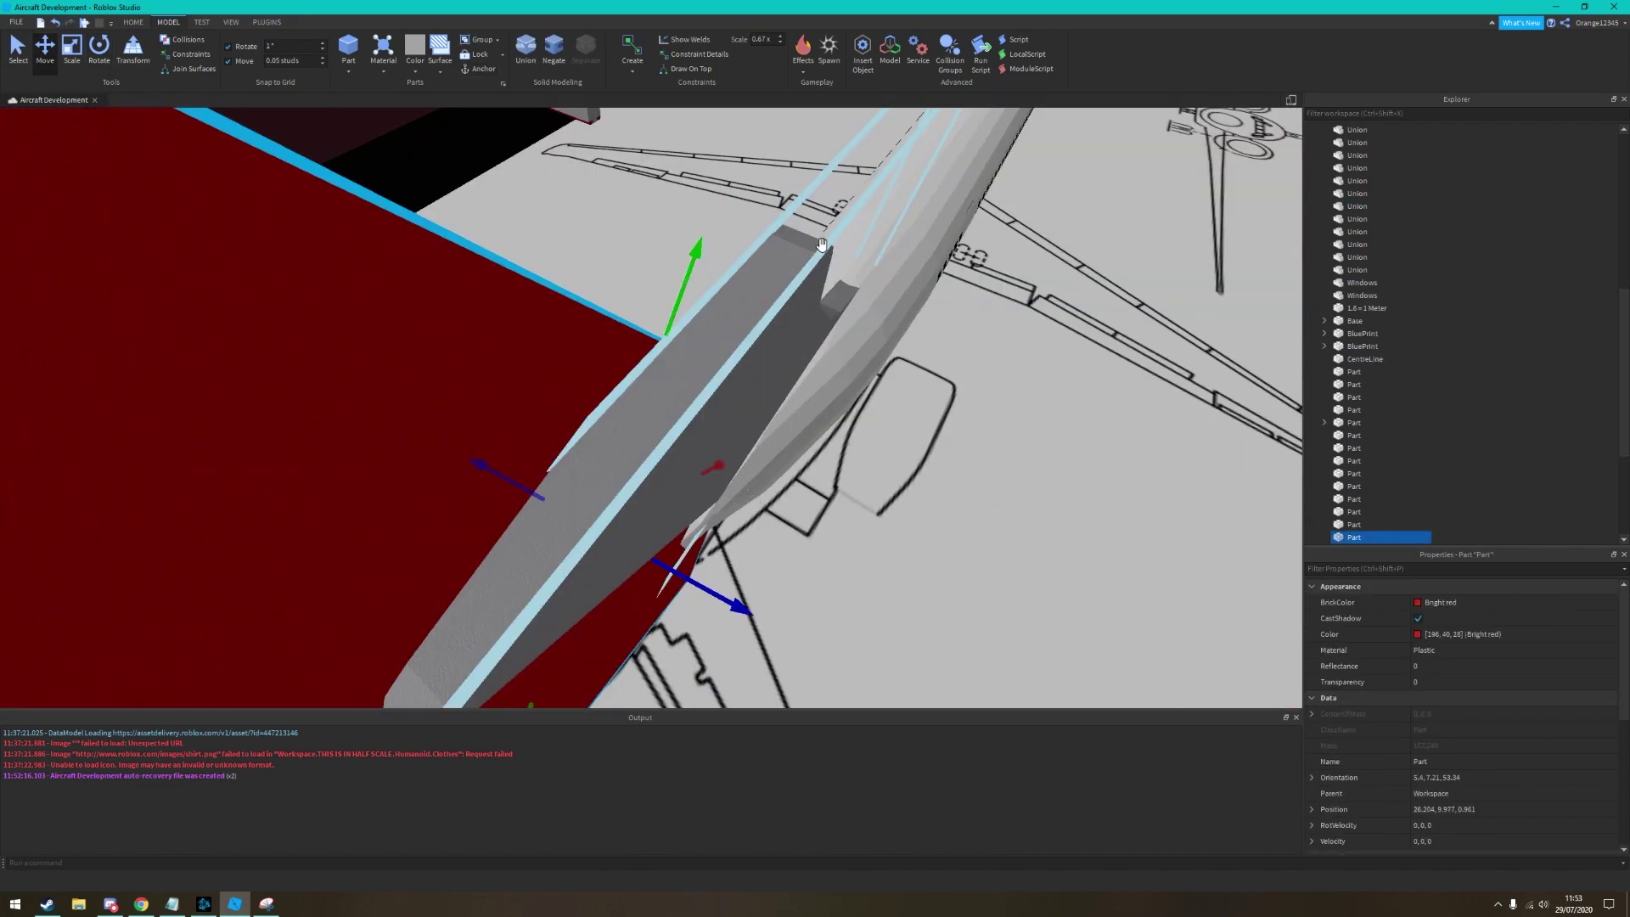
{"action": "right_click_drag", "start_coordinate": [822, 245], "coordinate": [849, 437]}
{"action": "left_click", "coordinate": [425, 173]}
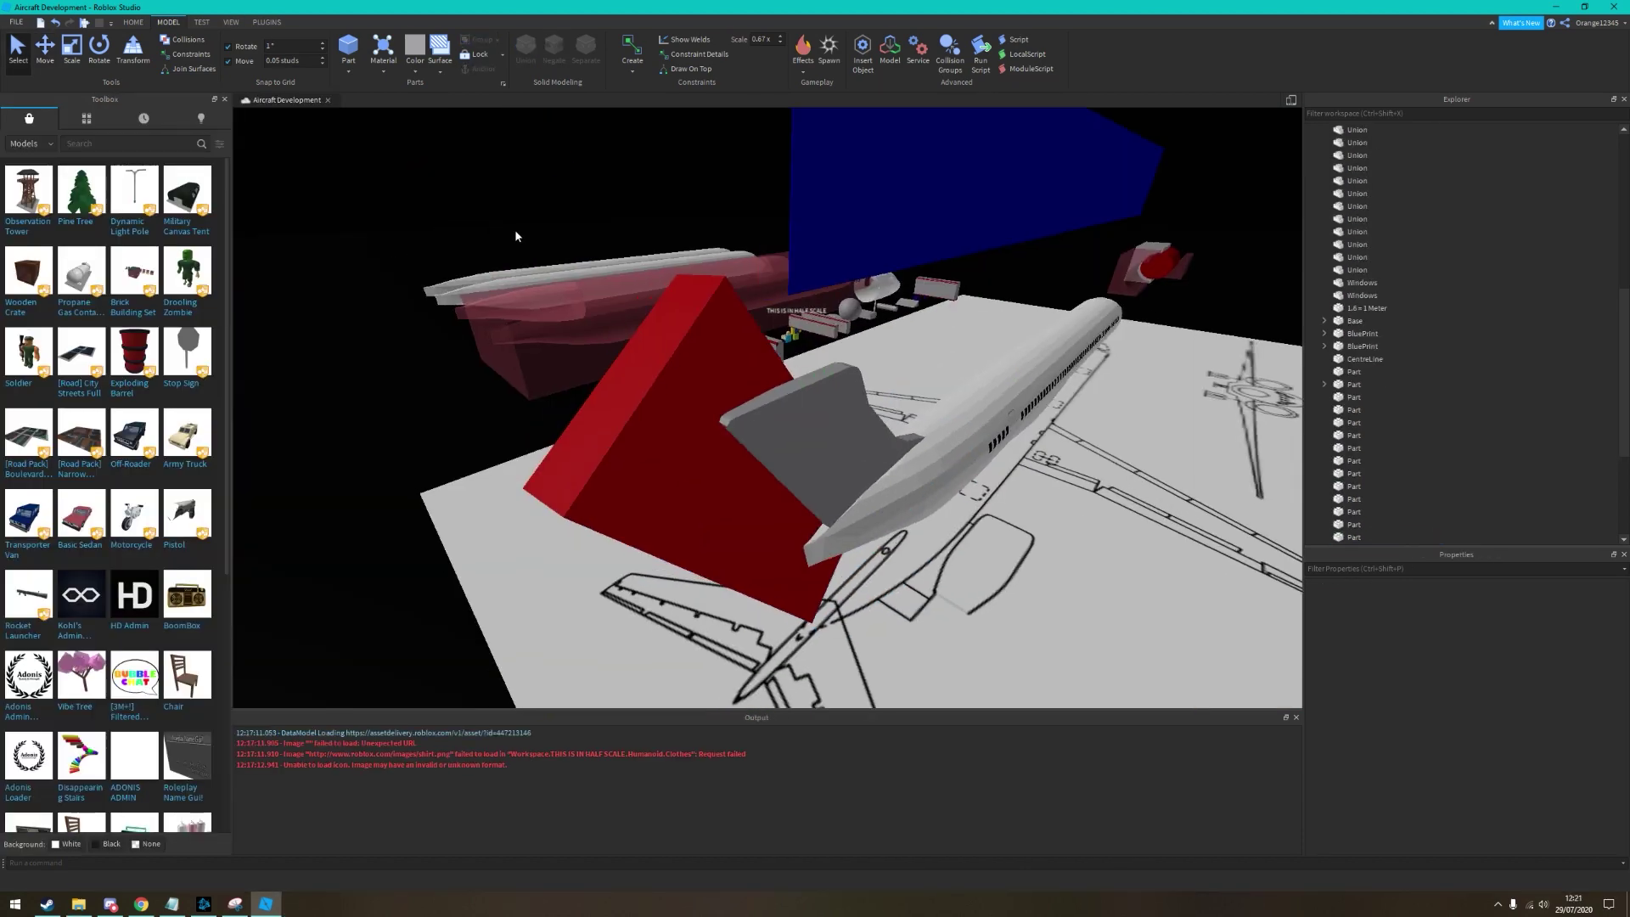
Select the fin's trimming parts and move a tilted red block against the upper side edge of the grey fin
{"action": "right_click_drag", "start_coordinate": [515, 229], "coordinate": [515, 230]}
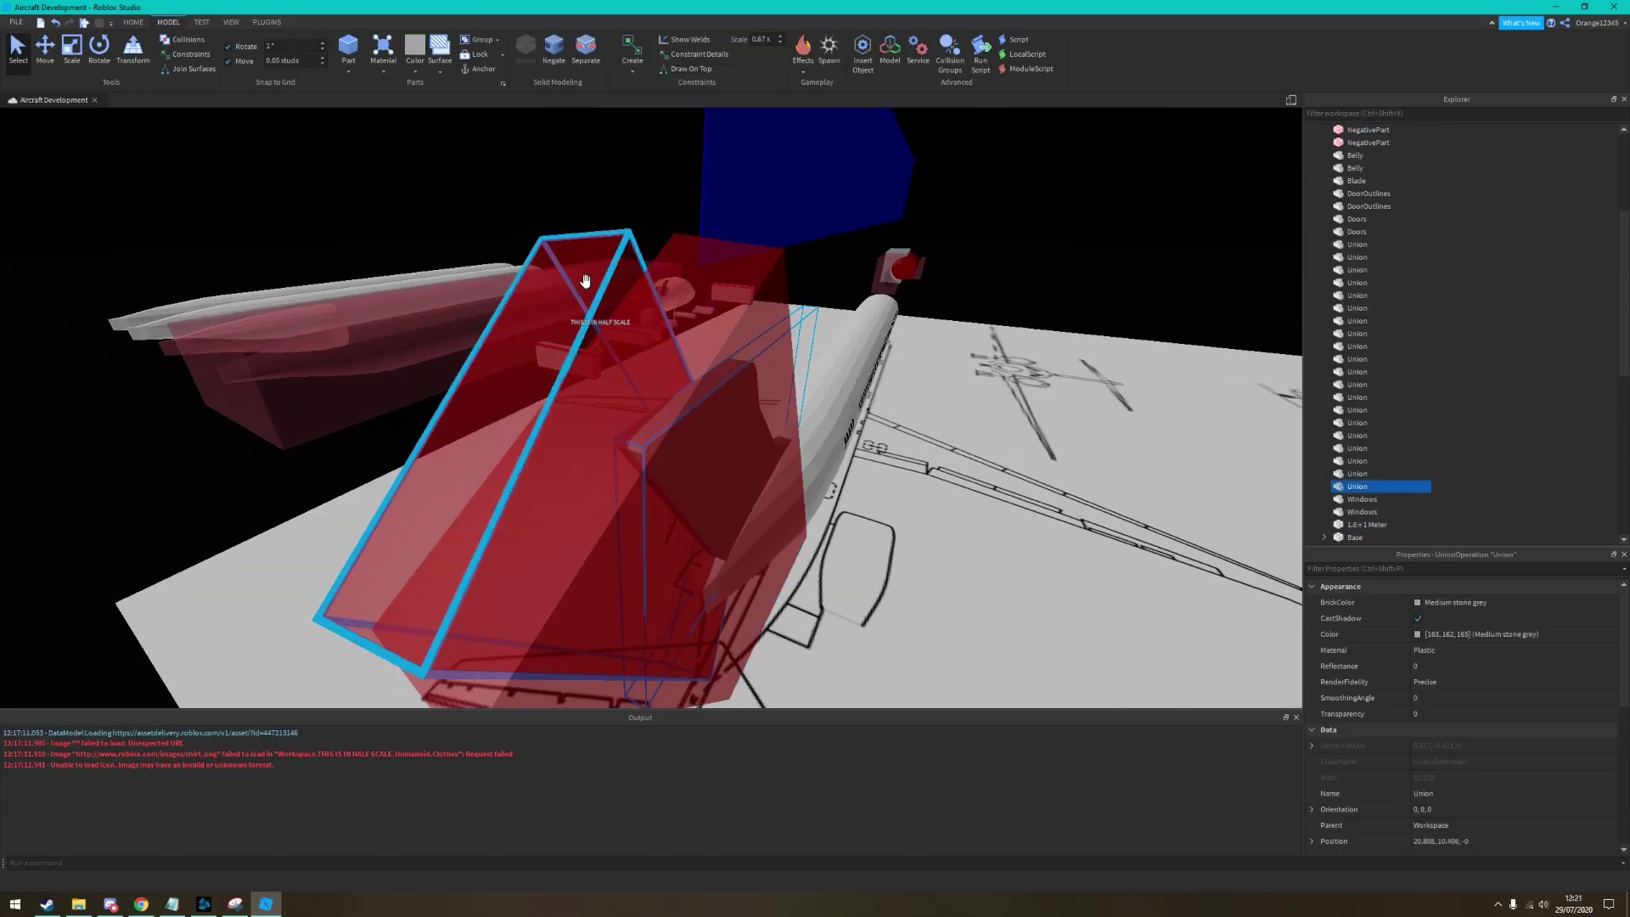
{"action": "right_click_drag", "start_coordinate": [585, 280], "coordinate": [585, 366]}
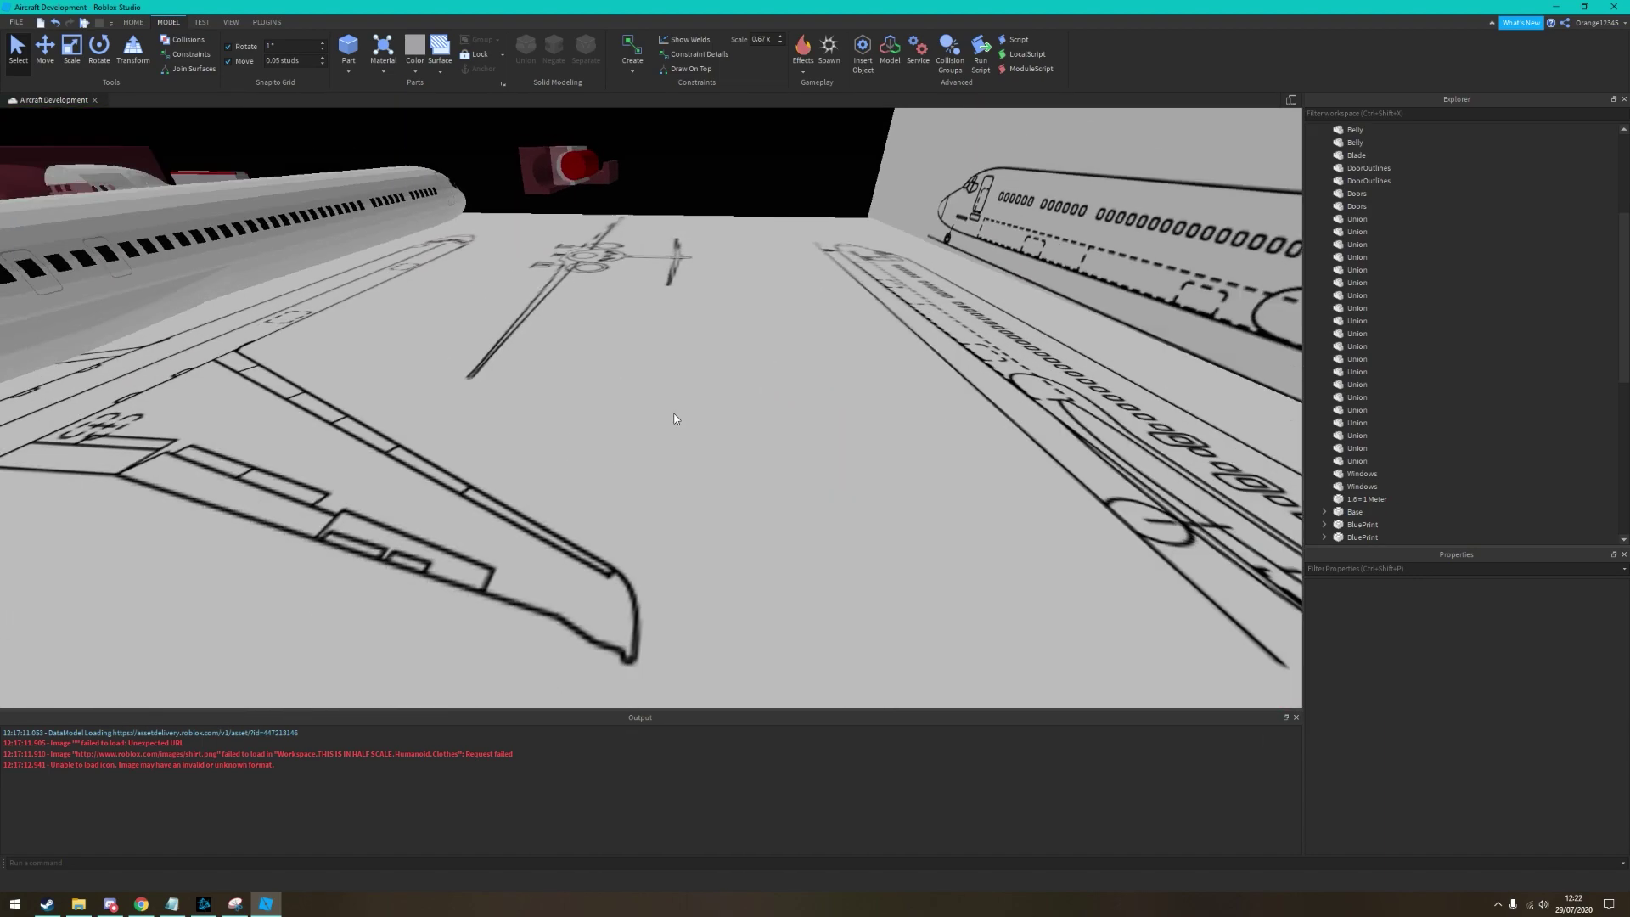
{"action": "right_click_drag", "start_coordinate": [675, 419], "coordinate": [510, 298]}
{"action": "left_click", "coordinate": [302, 60]}
{"action": "mouse_move", "coordinate": [367, 154]}
{"action": "right_mouse_down"}
{"action": "mouse_move", "coordinate": [703, 469]}
{"action": "mouse_move", "coordinate": [816, 473]}
{"action": "mouse_move", "coordinate": [742, 315]}
{"action": "right_mouse_up"}
{"action": "left_click", "coordinate": [739, 482]}
{"action": "right_click_drag", "start_coordinate": [569, 402], "coordinate": [539, 422]}
{"action": "left_click_drag", "start_coordinate": [752, 344], "coordinate": [746, 332]}
{"action": "scroll", "coordinate": [593, 466], "scroll_direction": "up", "scroll_amount": 5}
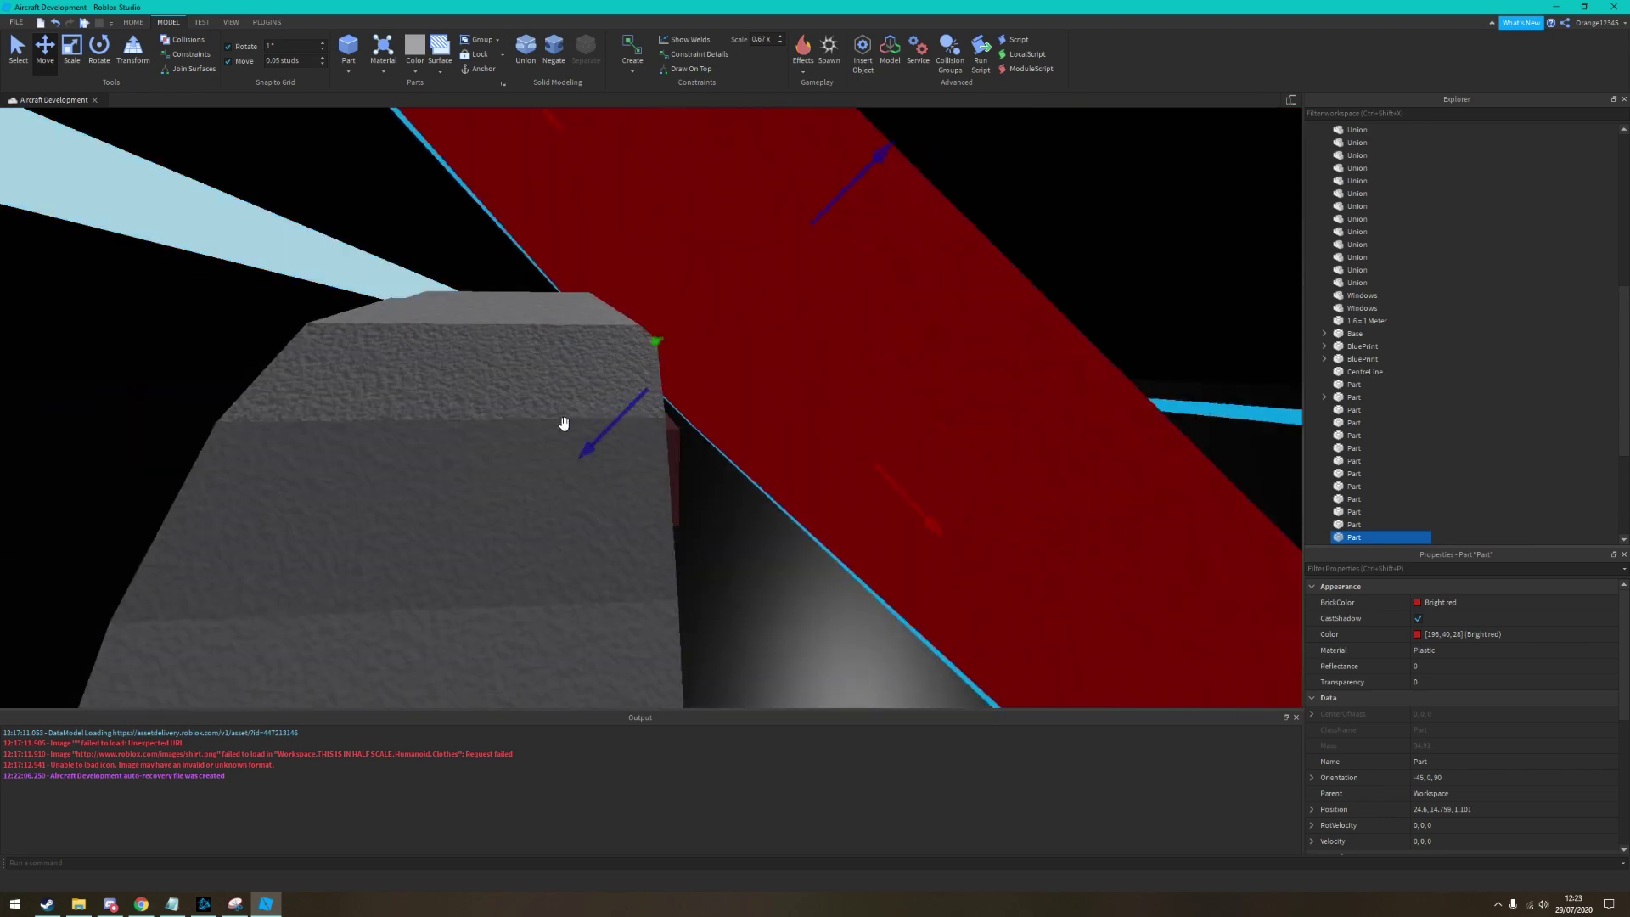
Fit the rotated red blocks around the fin's upper edges to bevel its top into a rounded profile
{"action": "scroll", "coordinate": [564, 429], "scroll_direction": "down", "scroll_amount": 5}
{"action": "scroll", "coordinate": [221, 412], "scroll_direction": "up", "scroll_amount": 5}
{"action": "left_click", "coordinate": [221, 412]}
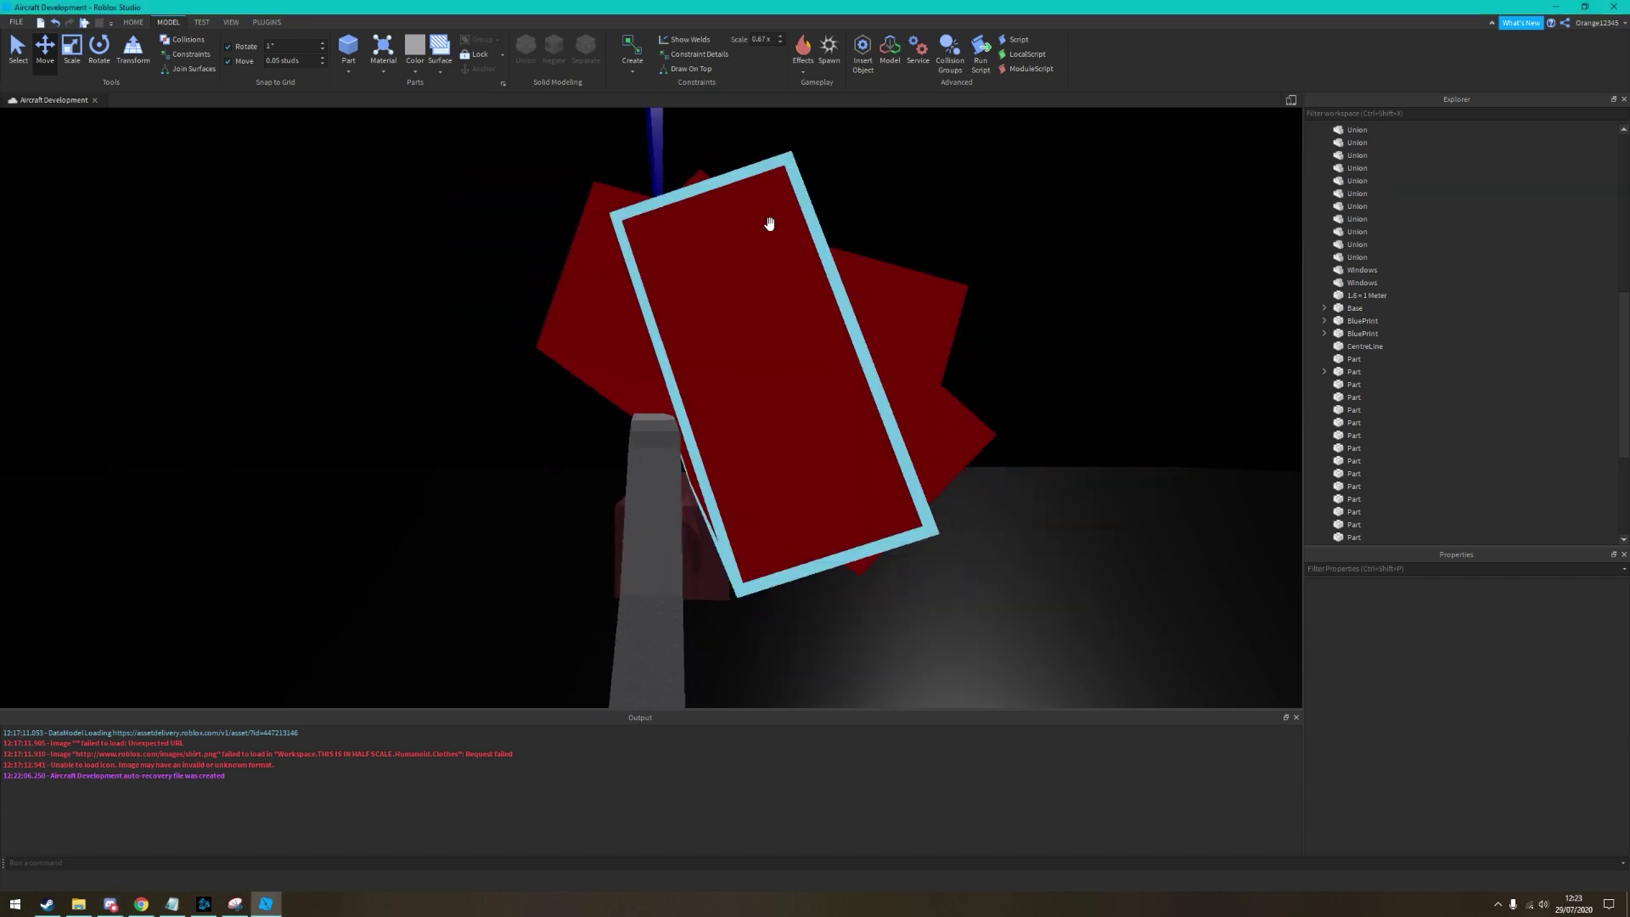
{"action": "left_click", "coordinate": [770, 223]}
{"action": "scroll", "coordinate": [769, 224], "scroll_direction": "up", "scroll_amount": 5}
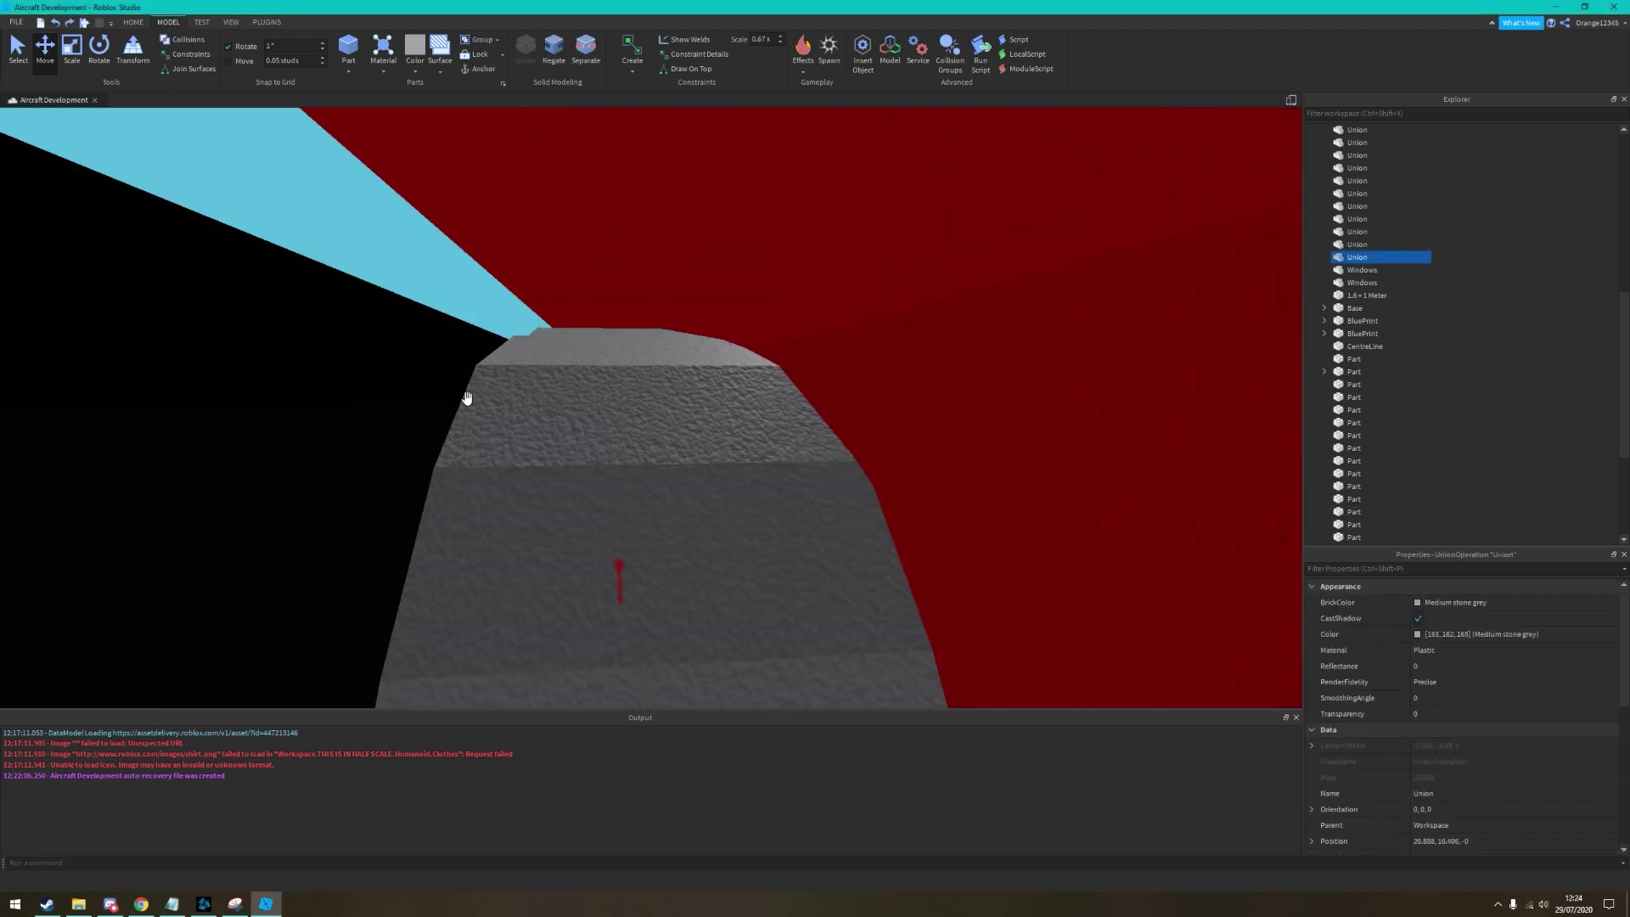
{"action": "right_click_drag", "start_coordinate": [467, 397], "coordinate": [378, 443]}
{"action": "left_click", "coordinate": [378, 442]}
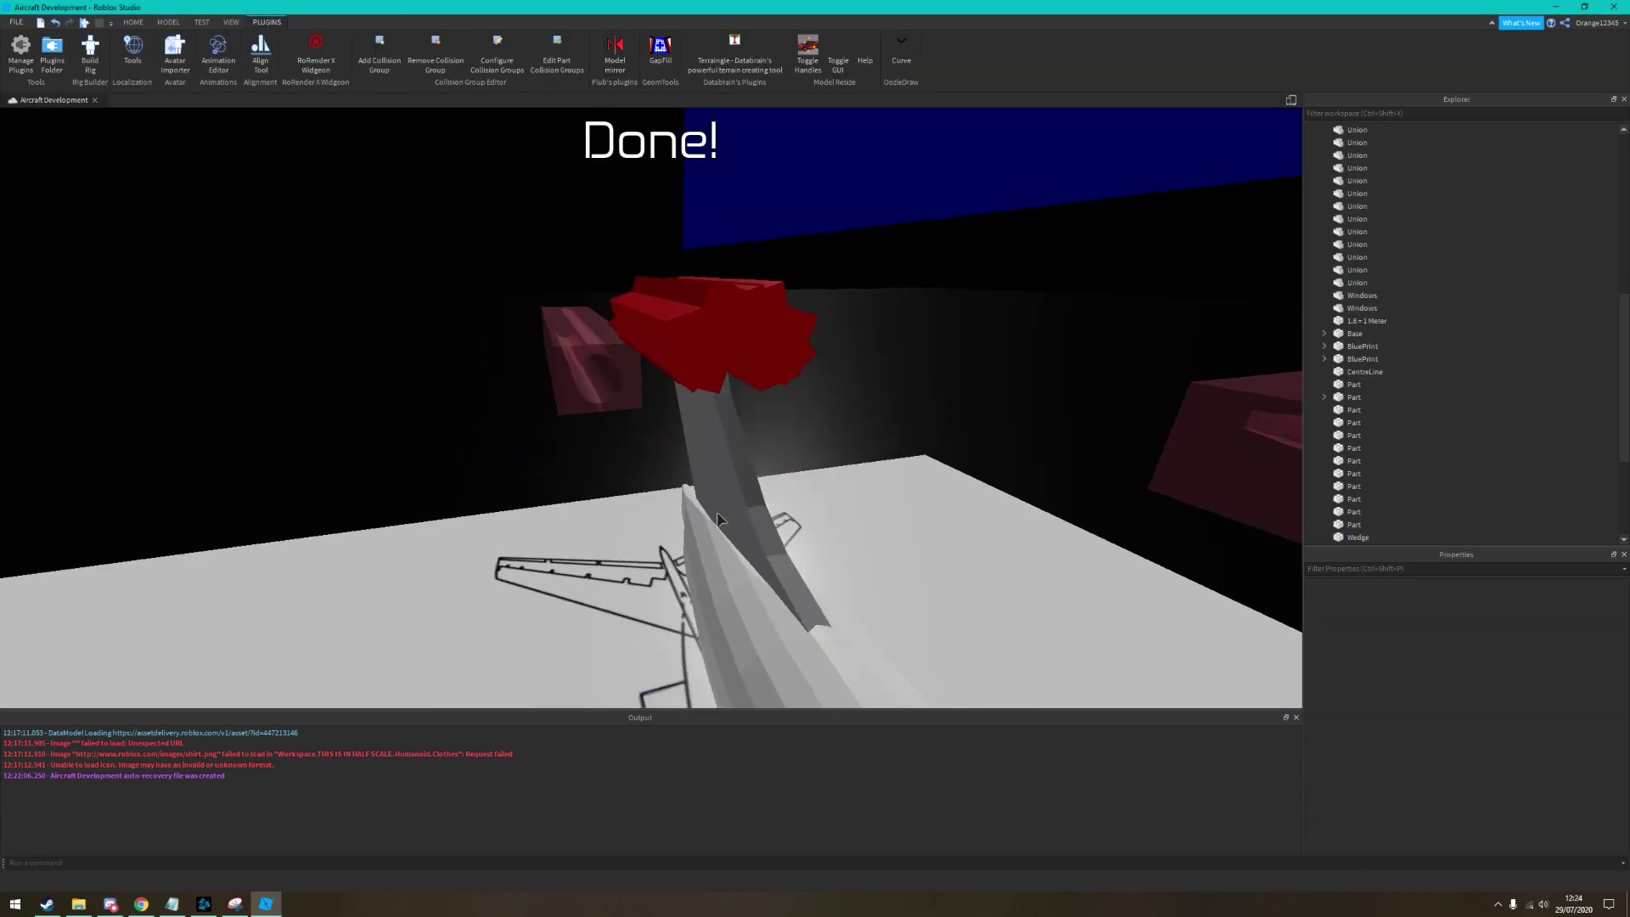
Move the red outline blocks from the side blueprint to the fin's leading edge as one model
{"action": "right_click_drag", "start_coordinate": [433, 322], "coordinate": [710, 273]}
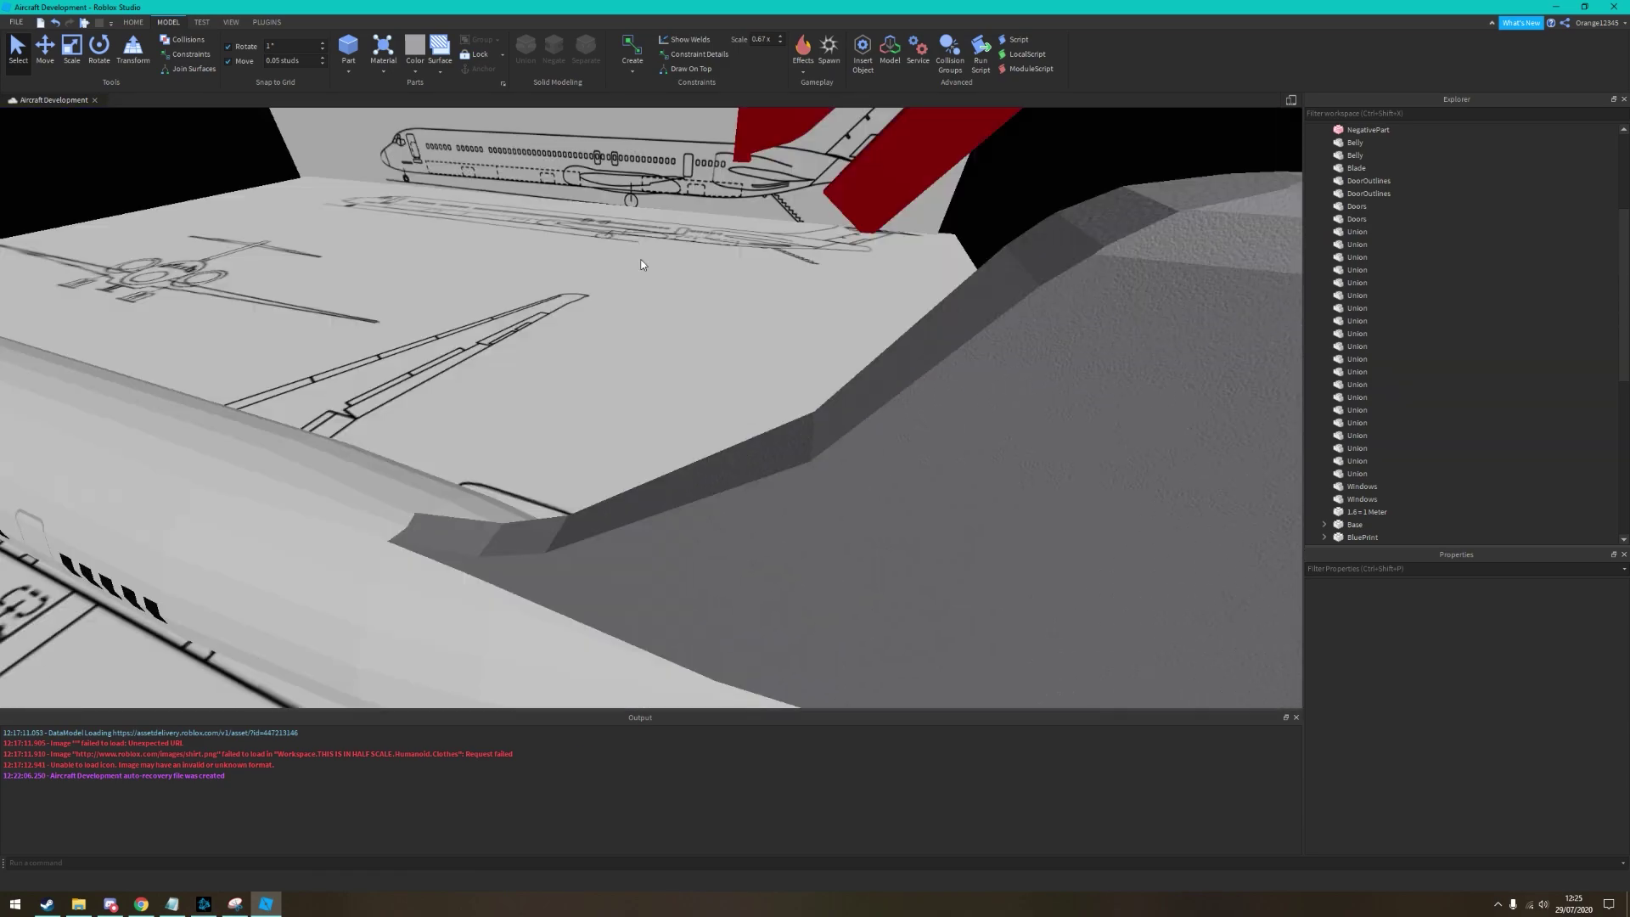
{"action": "left_click", "coordinate": [710, 273]}
{"action": "key", "text": "f"}
{"action": "scroll", "coordinate": [594, 404], "scroll_direction": "down", "scroll_amount": 5}
{"action": "left_click_drag", "start_coordinate": [586, 110], "coordinate": [790, 314]}
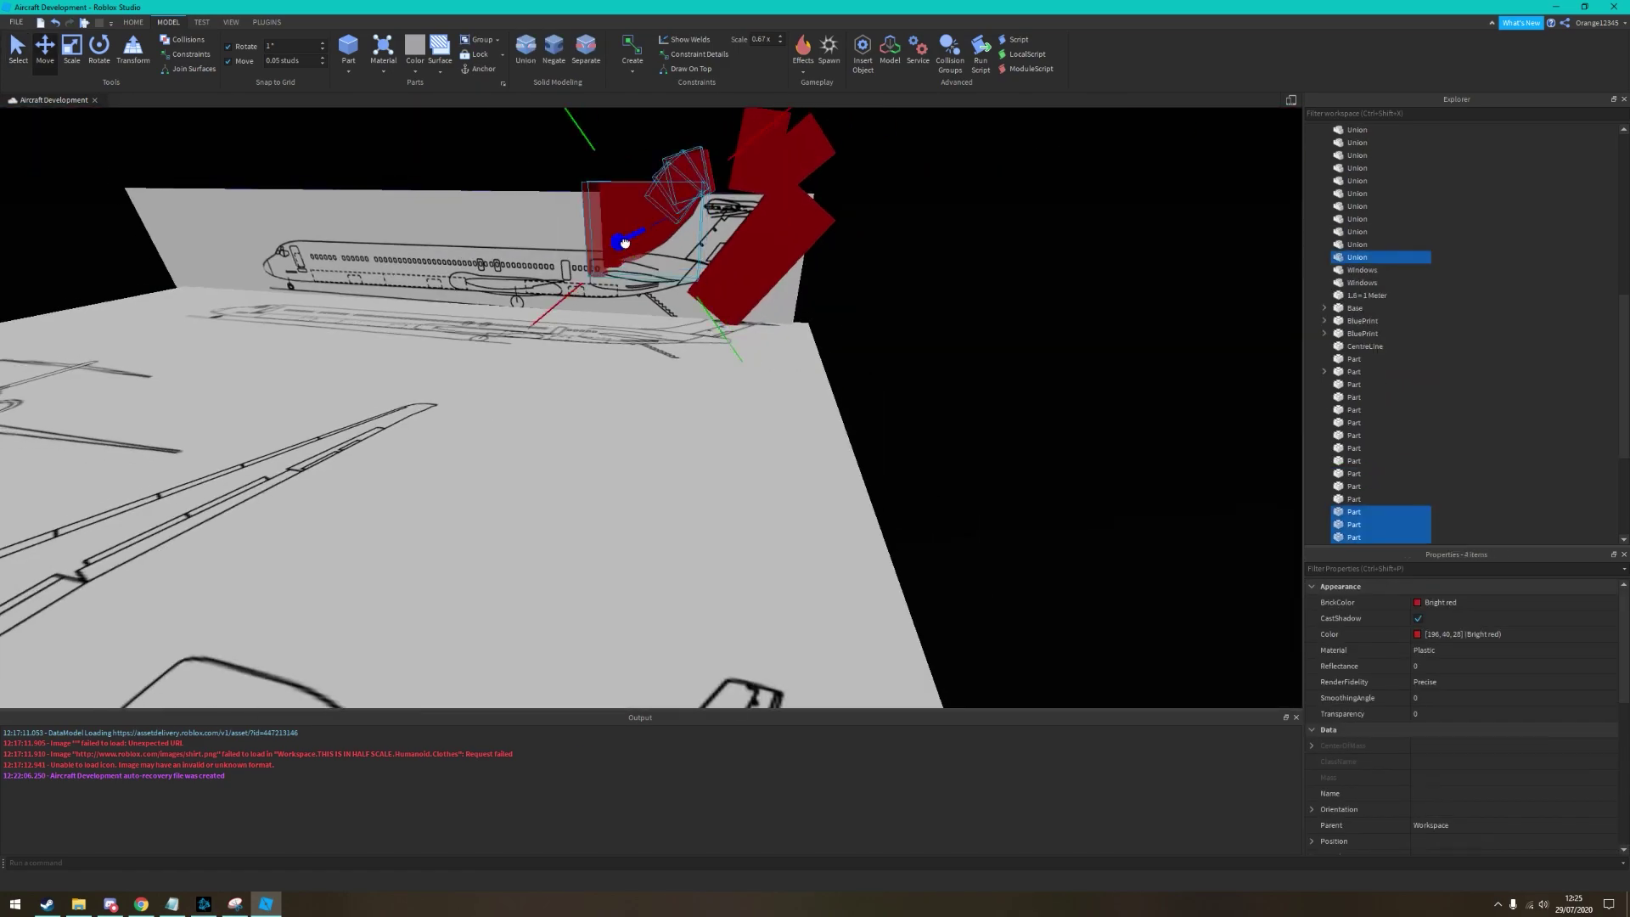
{"action": "key", "text": "f"}
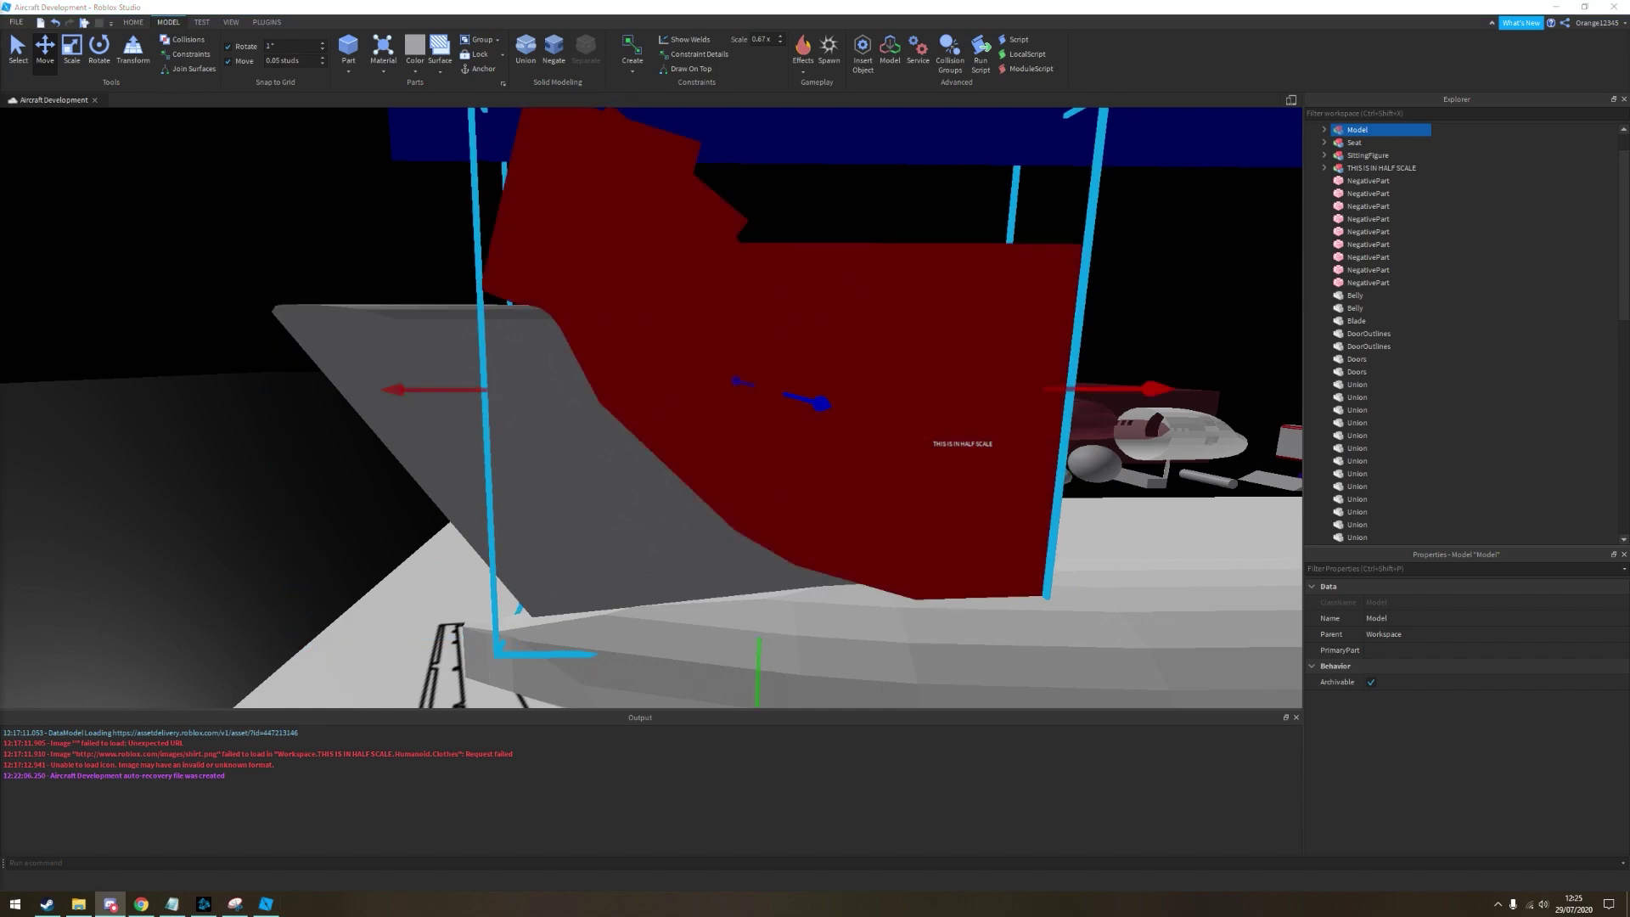
{"action": "scroll", "coordinate": [544, 544], "scroll_direction": "down", "scroll_amount": 3}
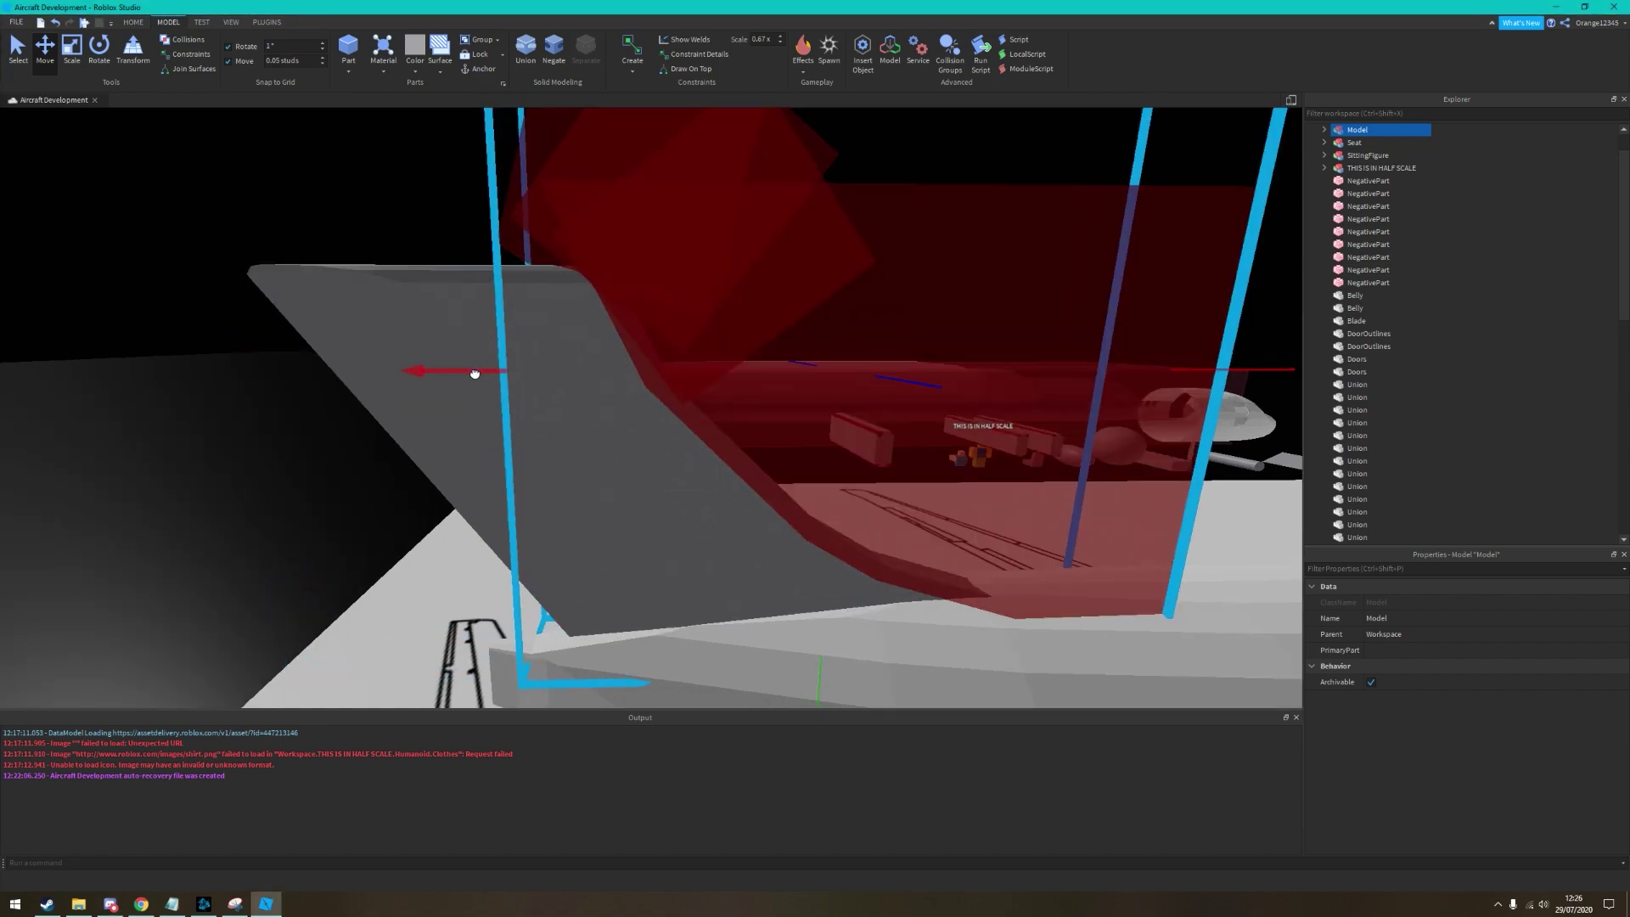
{"action": "scroll", "coordinate": [674, 462], "scroll_direction": "up", "scroll_amount": 5}
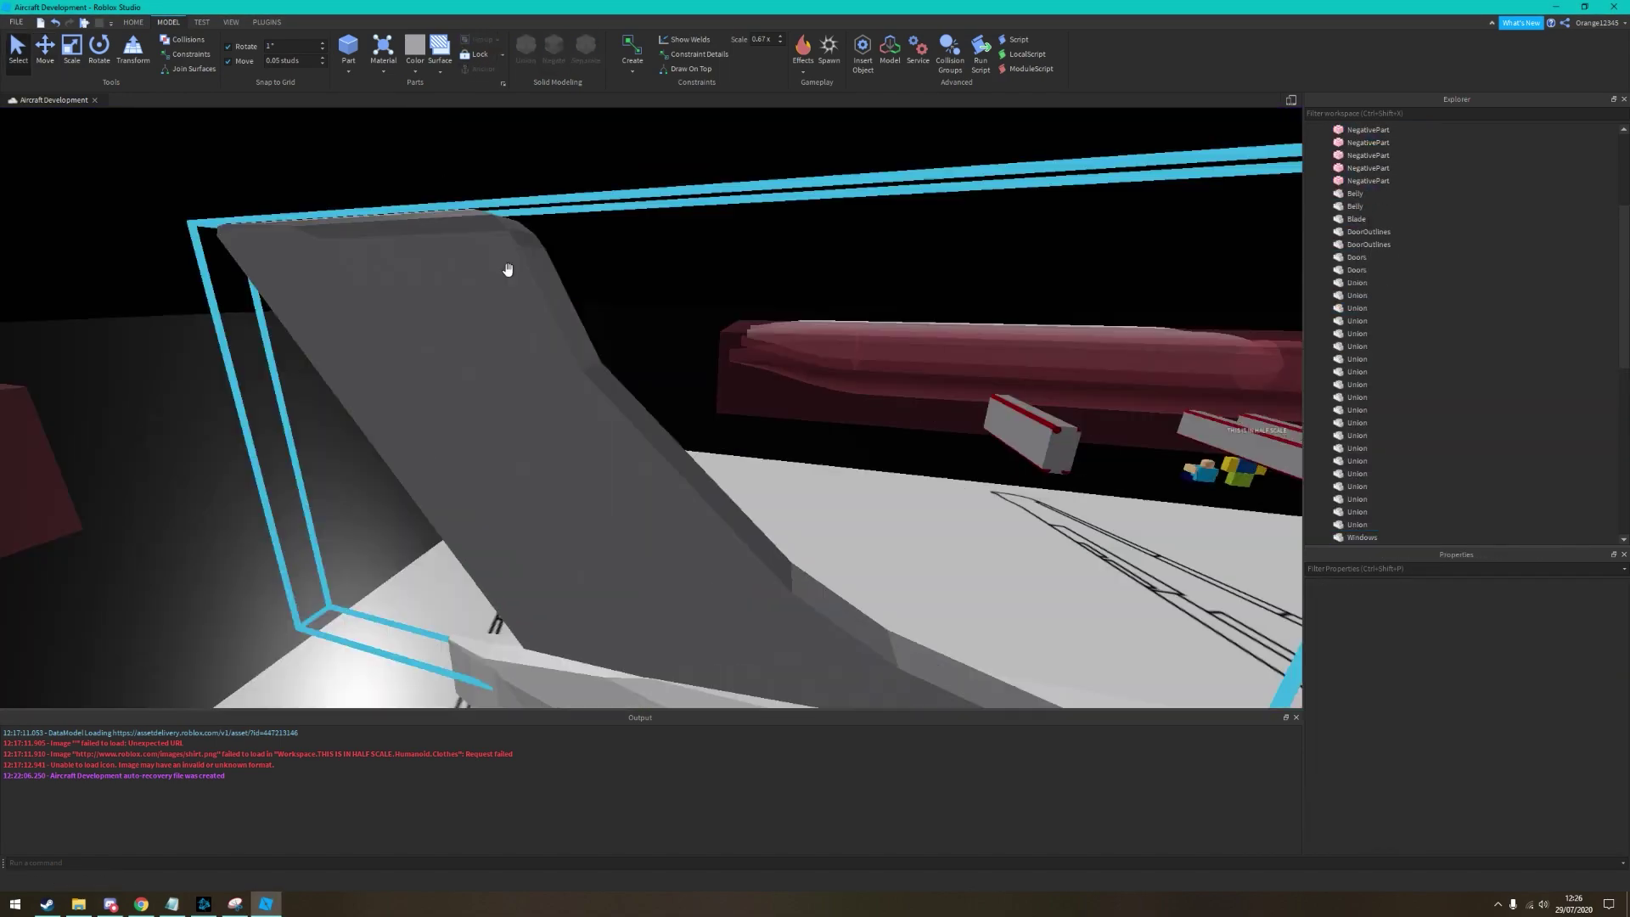
Place a grey cylinder along the lower leading edge of the tail fin, centred on the fuselage
{"action": "right_click_drag", "start_coordinate": [510, 266], "coordinate": [437, 321]}
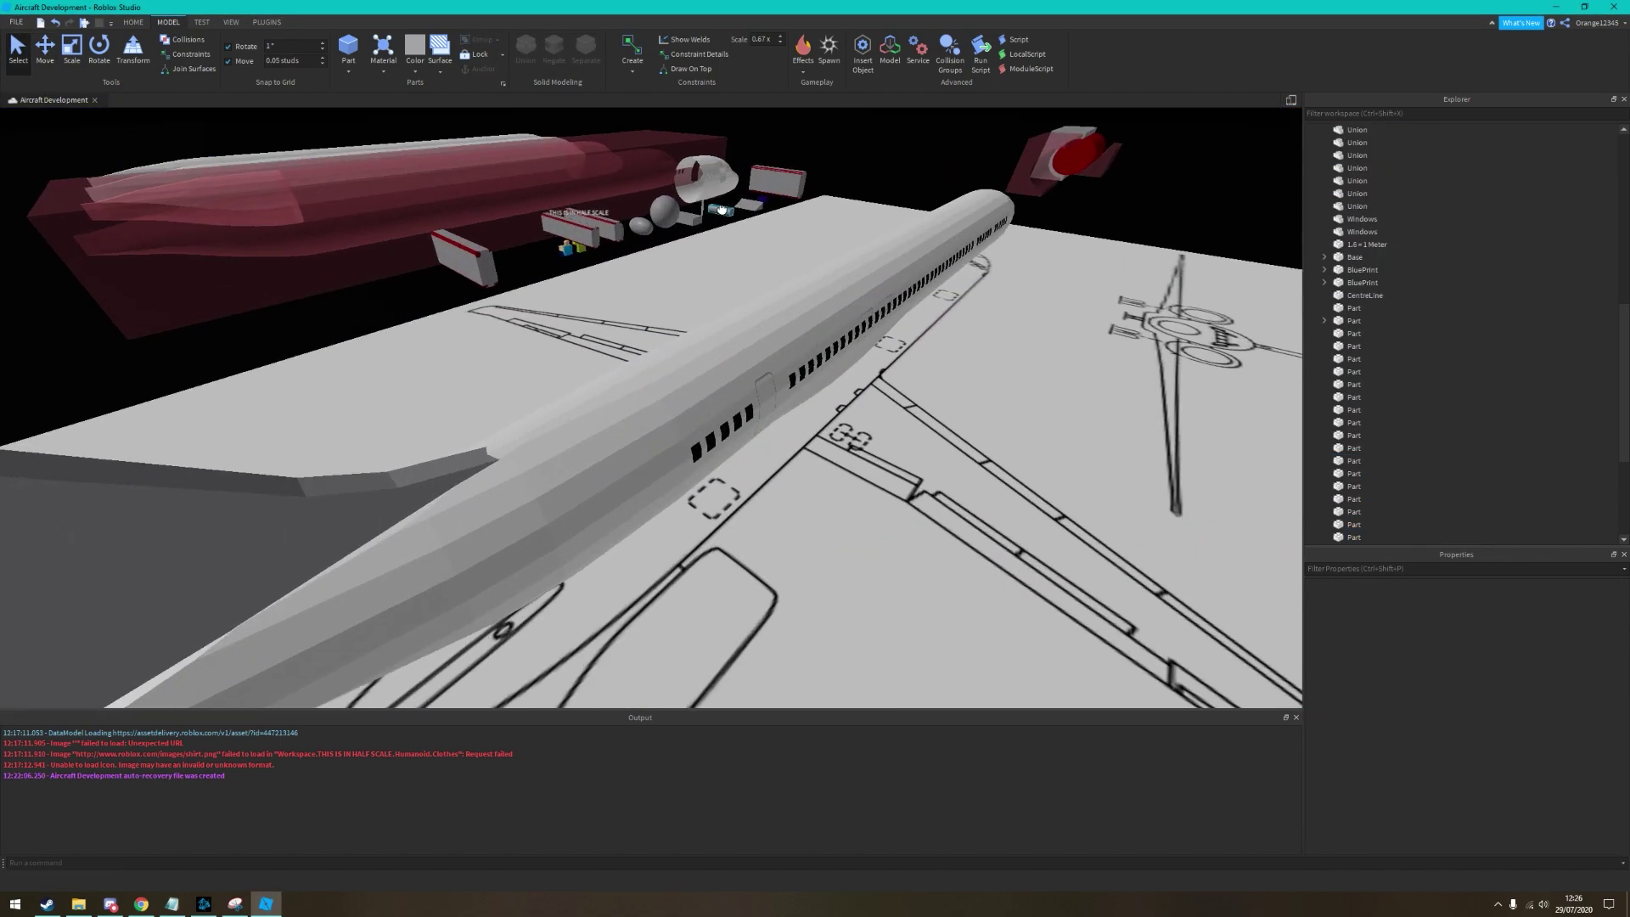
{"action": "left_click", "coordinate": [436, 320]}
{"action": "right_click_drag", "start_coordinate": [873, 419], "coordinate": [413, 254]}
{"action": "left_click", "coordinate": [413, 254]}
{"action": "right_click_drag", "start_coordinate": [427, 416], "coordinate": [750, 427]}
{"action": "left_click", "coordinate": [572, 364]}
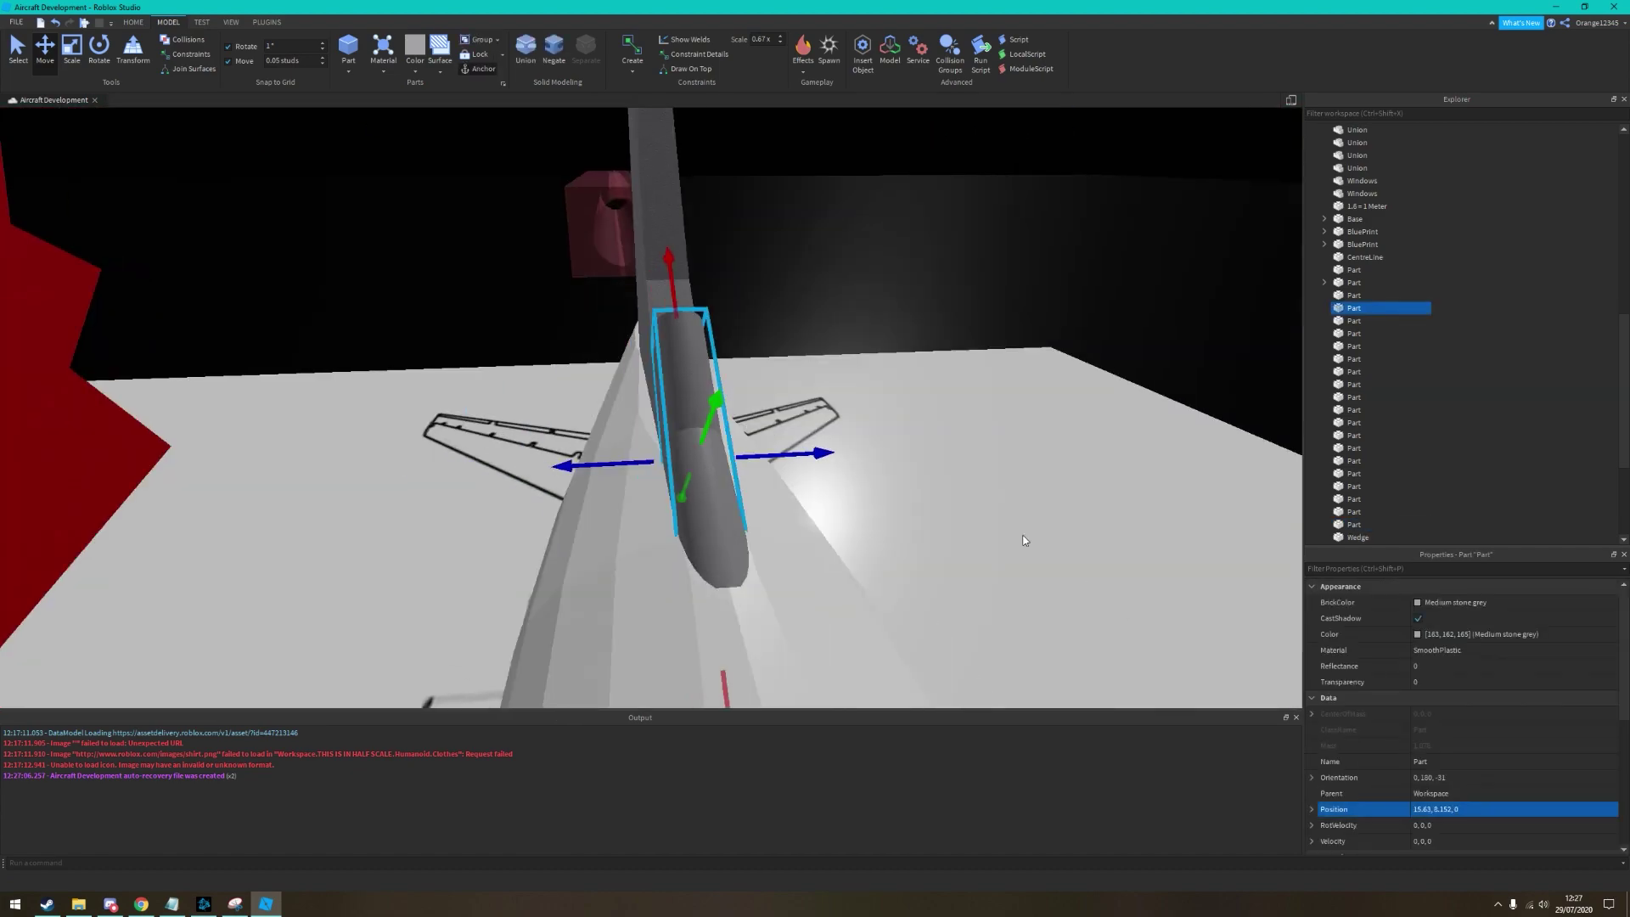
Fit additional grey cylinder sections along the fin's upper leading edge and scale them to its length
{"action": "right_click_drag", "start_coordinate": [1025, 540], "coordinate": [866, 259]}
{"action": "left_click", "coordinate": [408, 255]}
{"action": "left_click", "coordinate": [538, 273]}
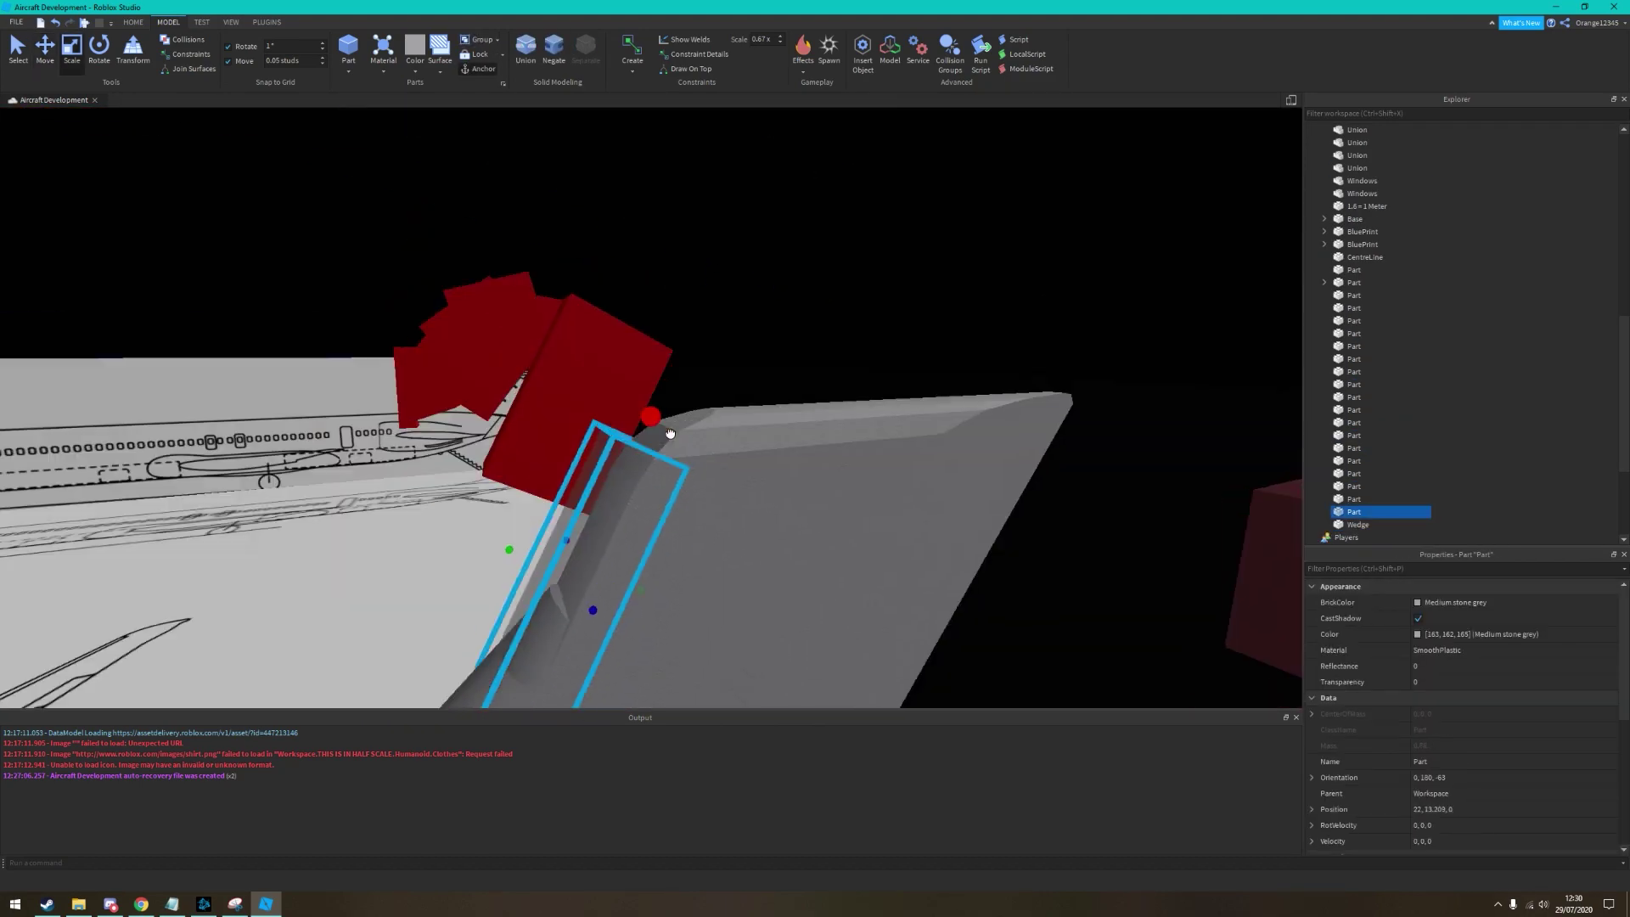
{"action": "right_click_drag", "start_coordinate": [670, 433], "coordinate": [535, 352]}
{"action": "left_click", "coordinate": [535, 352]}
{"action": "left_click", "coordinate": [728, 373]}
{"action": "right_click_drag", "start_coordinate": [739, 418], "coordinate": [651, 476]}
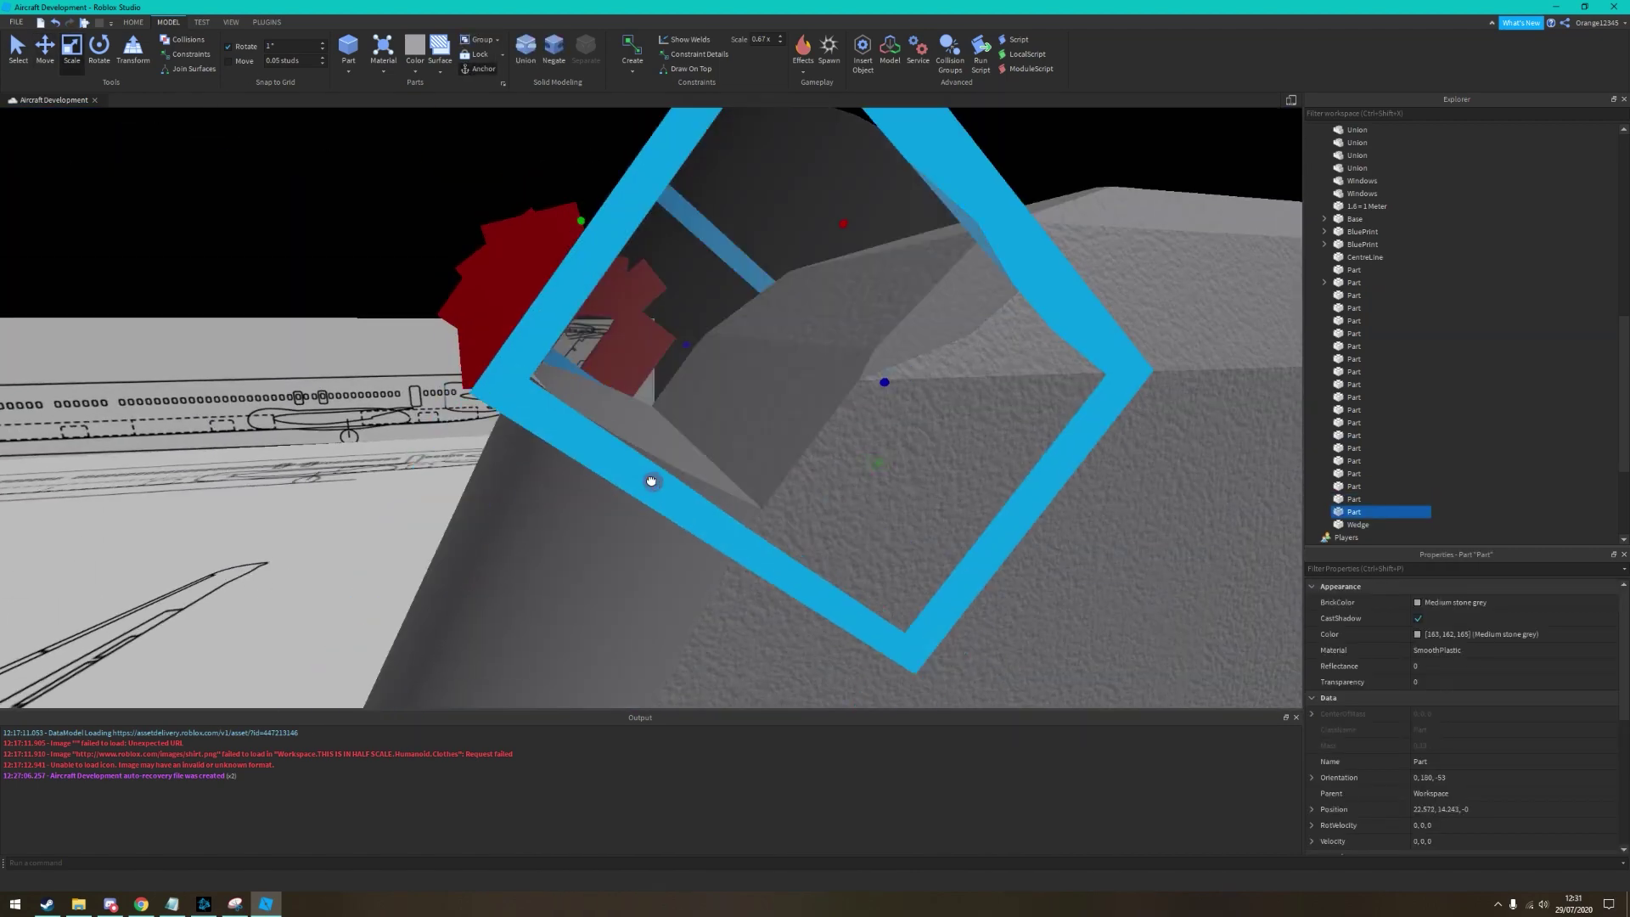
{"action": "scroll", "coordinate": [719, 355], "scroll_direction": "down", "scroll_amount": 10}
{"action": "scroll", "coordinate": [746, 374], "scroll_direction": "up", "scroll_amount": 10}
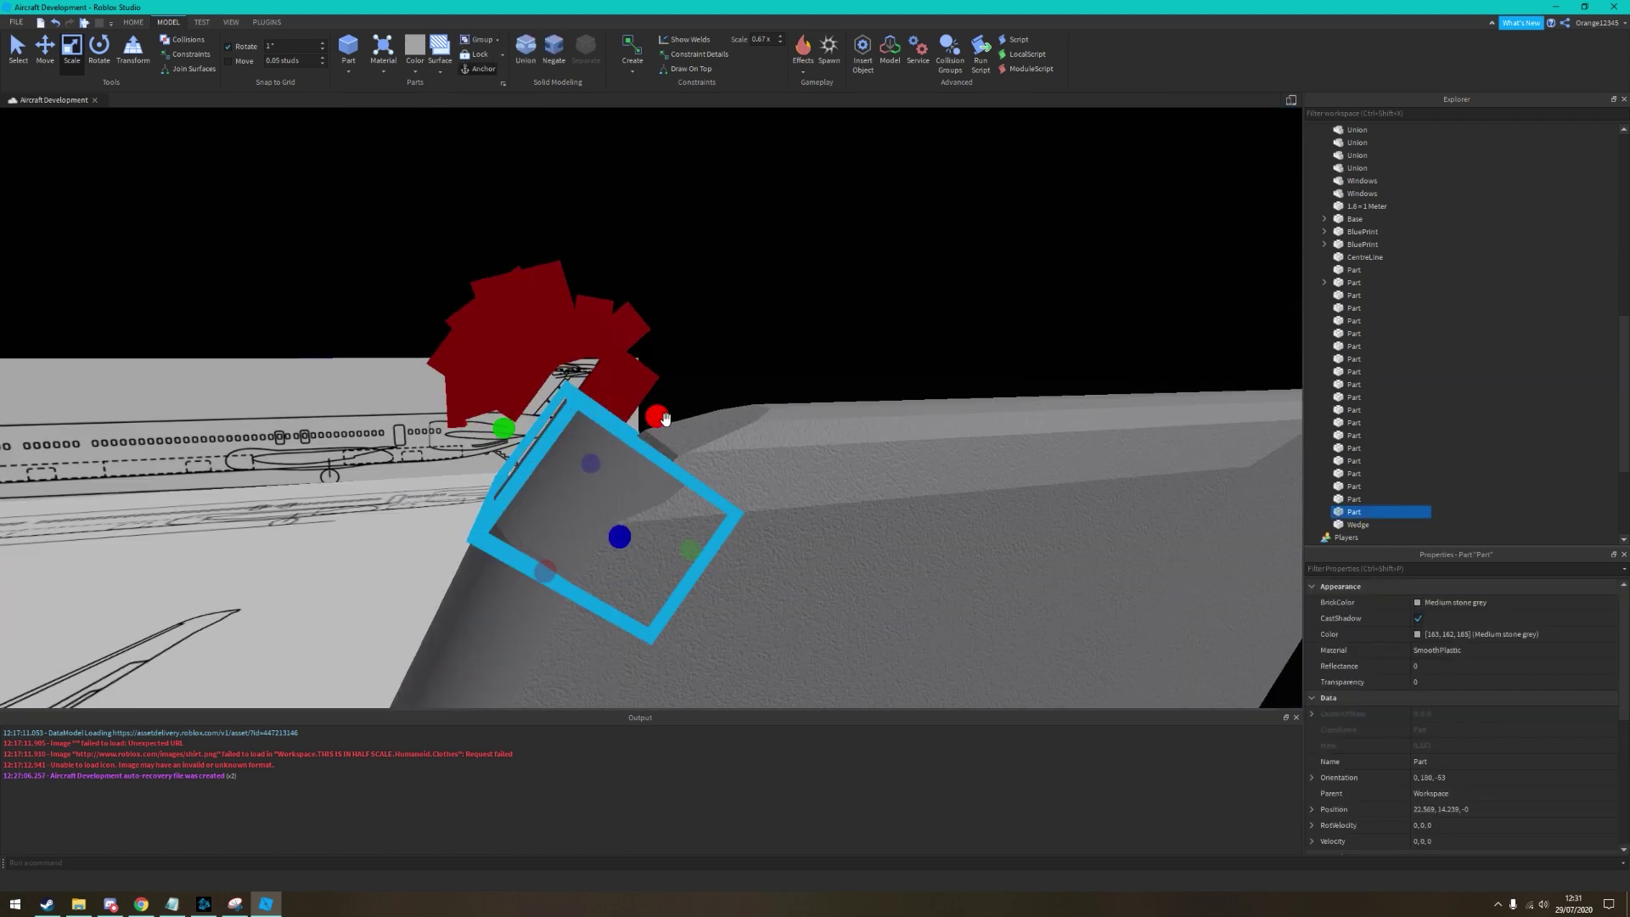
Align a tilted red block with the fin's upper front corner and select it with the fin and leading-edge cylinder
{"action": "right_click_drag", "start_coordinate": [747, 374], "coordinate": [520, 326]}
{"action": "left_click", "coordinate": [680, 280]}
{"action": "right_click_drag", "start_coordinate": [680, 281], "coordinate": [590, 245]}
{"action": "left_click", "coordinate": [696, 129]}
{"action": "key", "text": "f"}
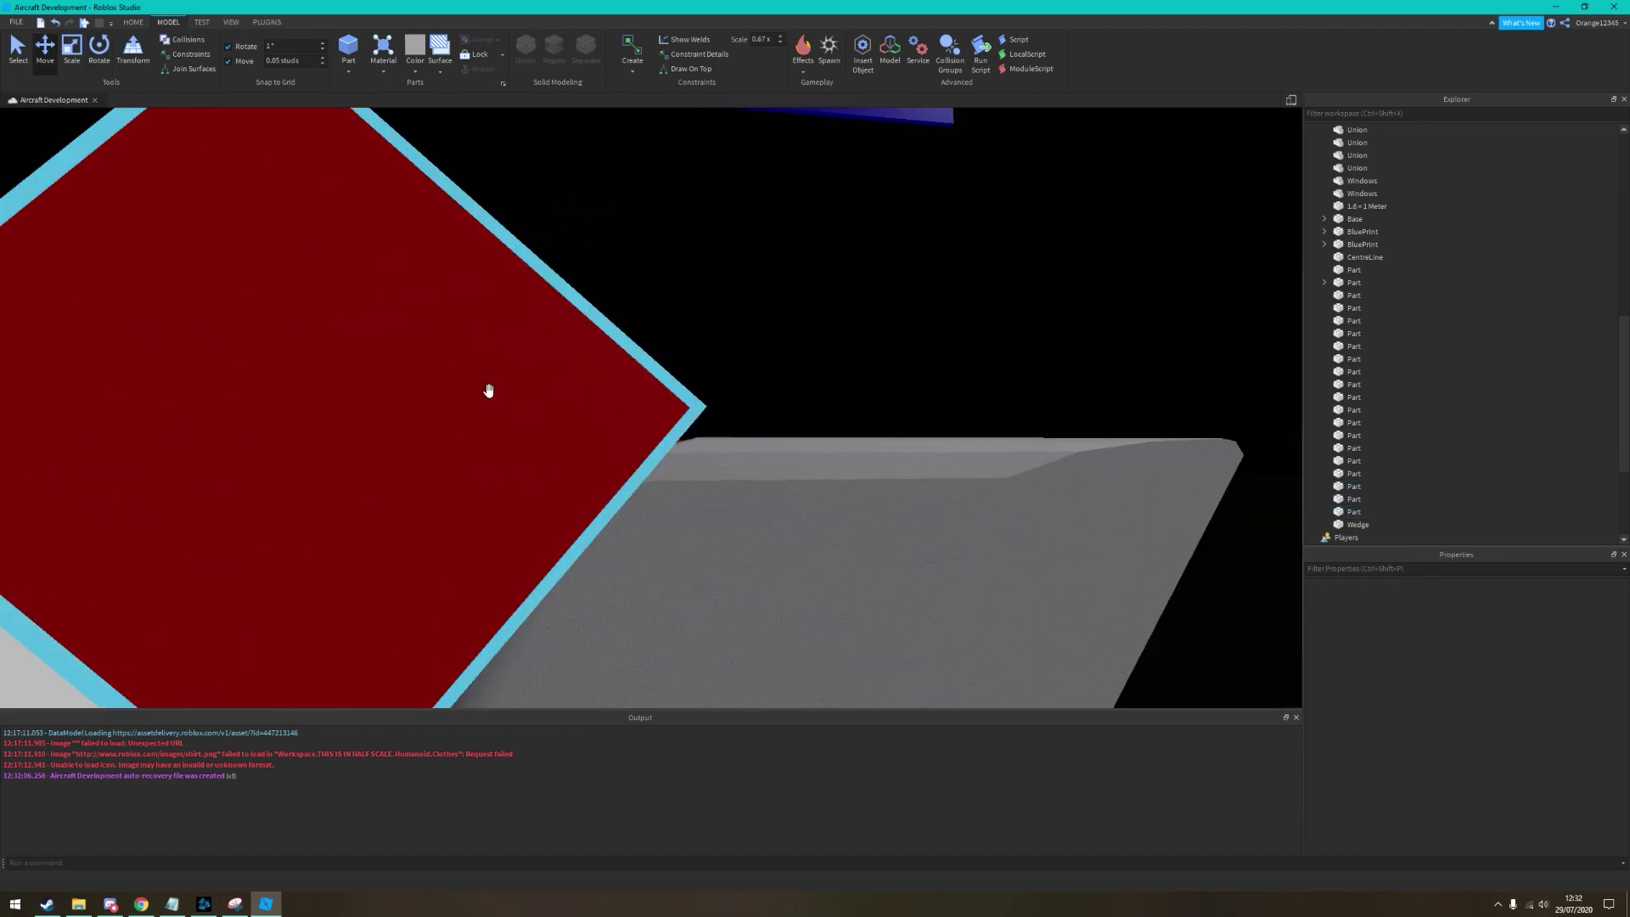
{"action": "scroll", "coordinate": [665, 382], "scroll_direction": "down", "scroll_amount": 3}
{"action": "scroll", "coordinate": [714, 470], "scroll_direction": "up", "scroll_amount": 5}
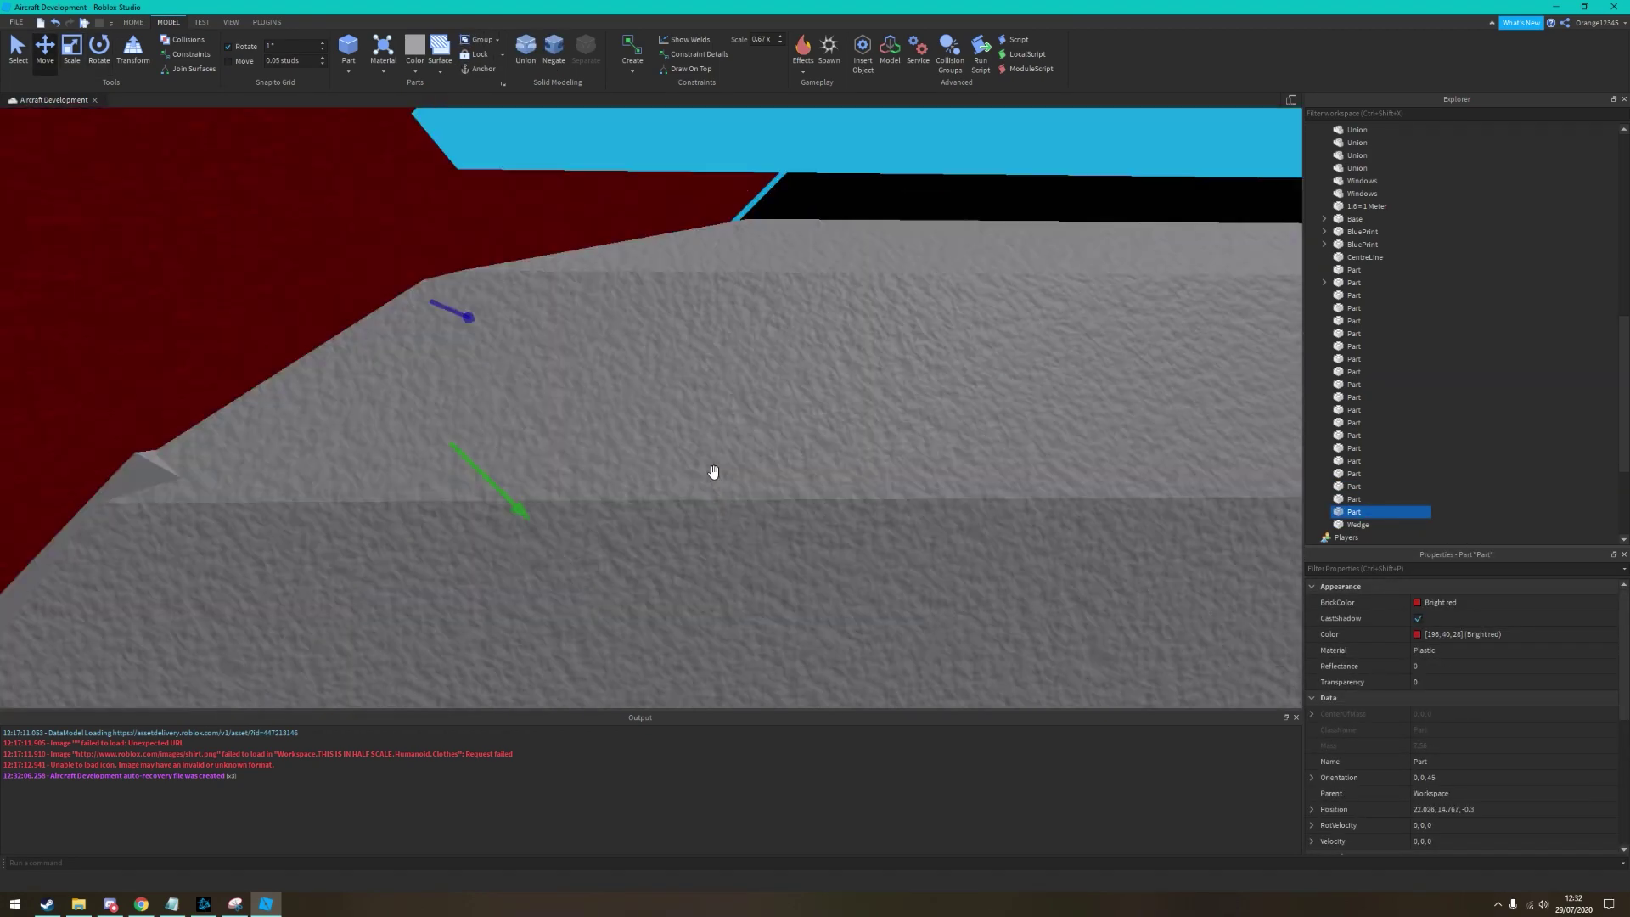
{"action": "right_click_drag", "start_coordinate": [714, 470], "coordinate": [941, 339]}
{"action": "left_click", "coordinate": [941, 339]}
{"action": "left_click", "coordinate": [586, 356]}
{"action": "key", "text": "f"}
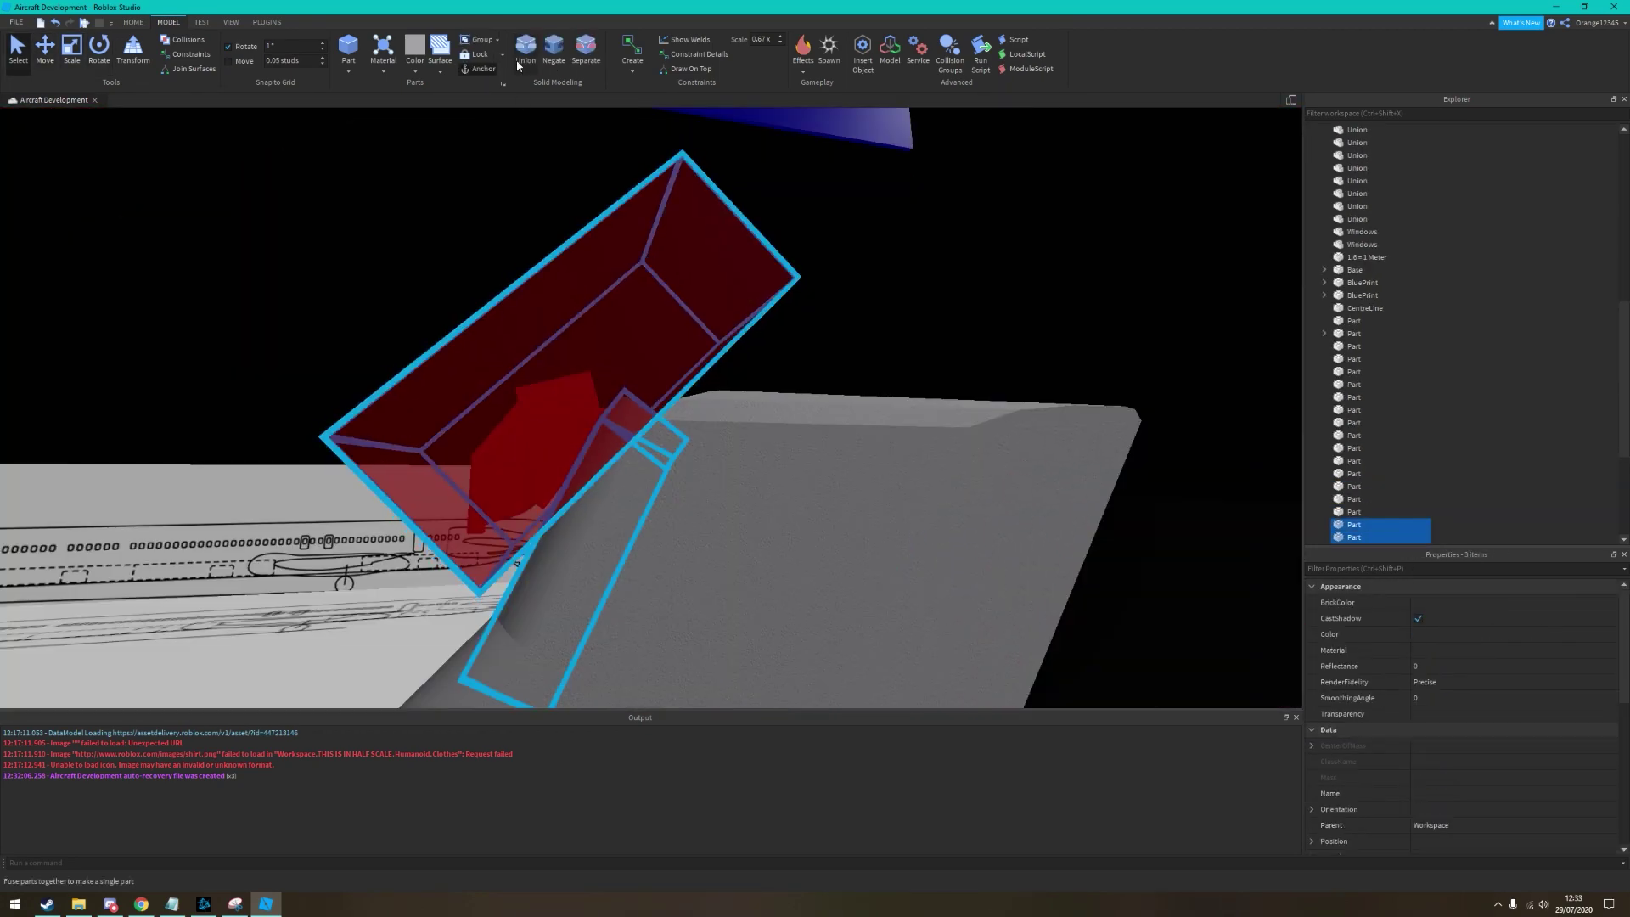
Delete the cluster of negative parts above the spare copy of the fin
{"action": "scroll", "coordinate": [771, 218], "scroll_direction": "down", "scroll_amount": 5}
{"action": "left_click", "coordinate": [780, 239]}
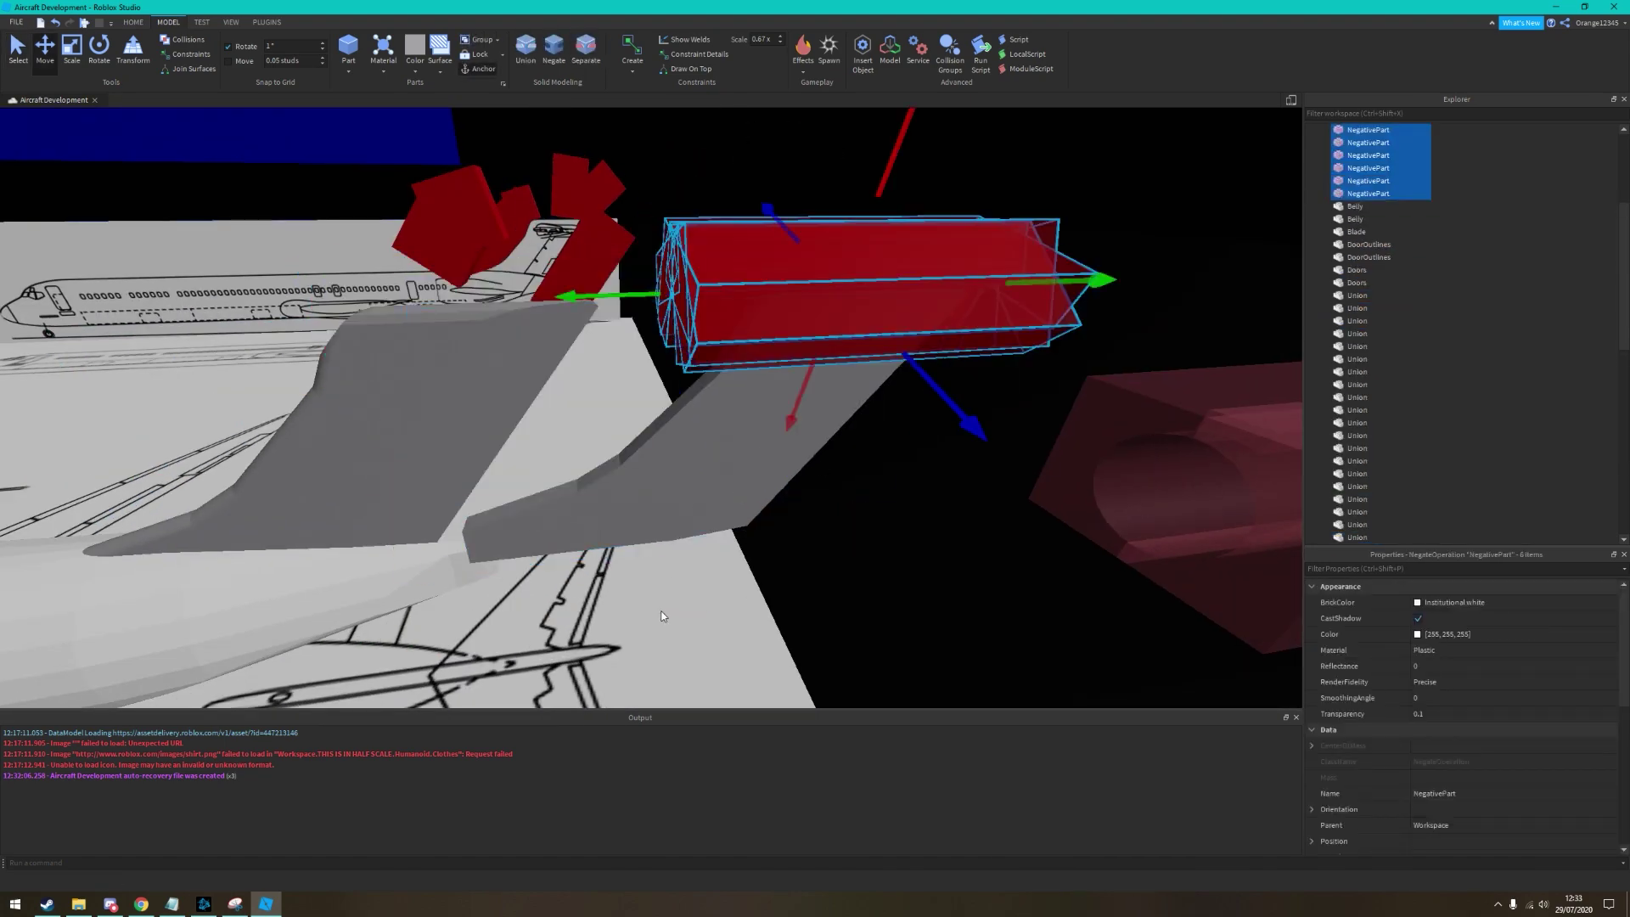
{"action": "right_click_drag", "start_coordinate": [663, 617], "coordinate": [848, 292]}
{"action": "key", "text": "Delete"}
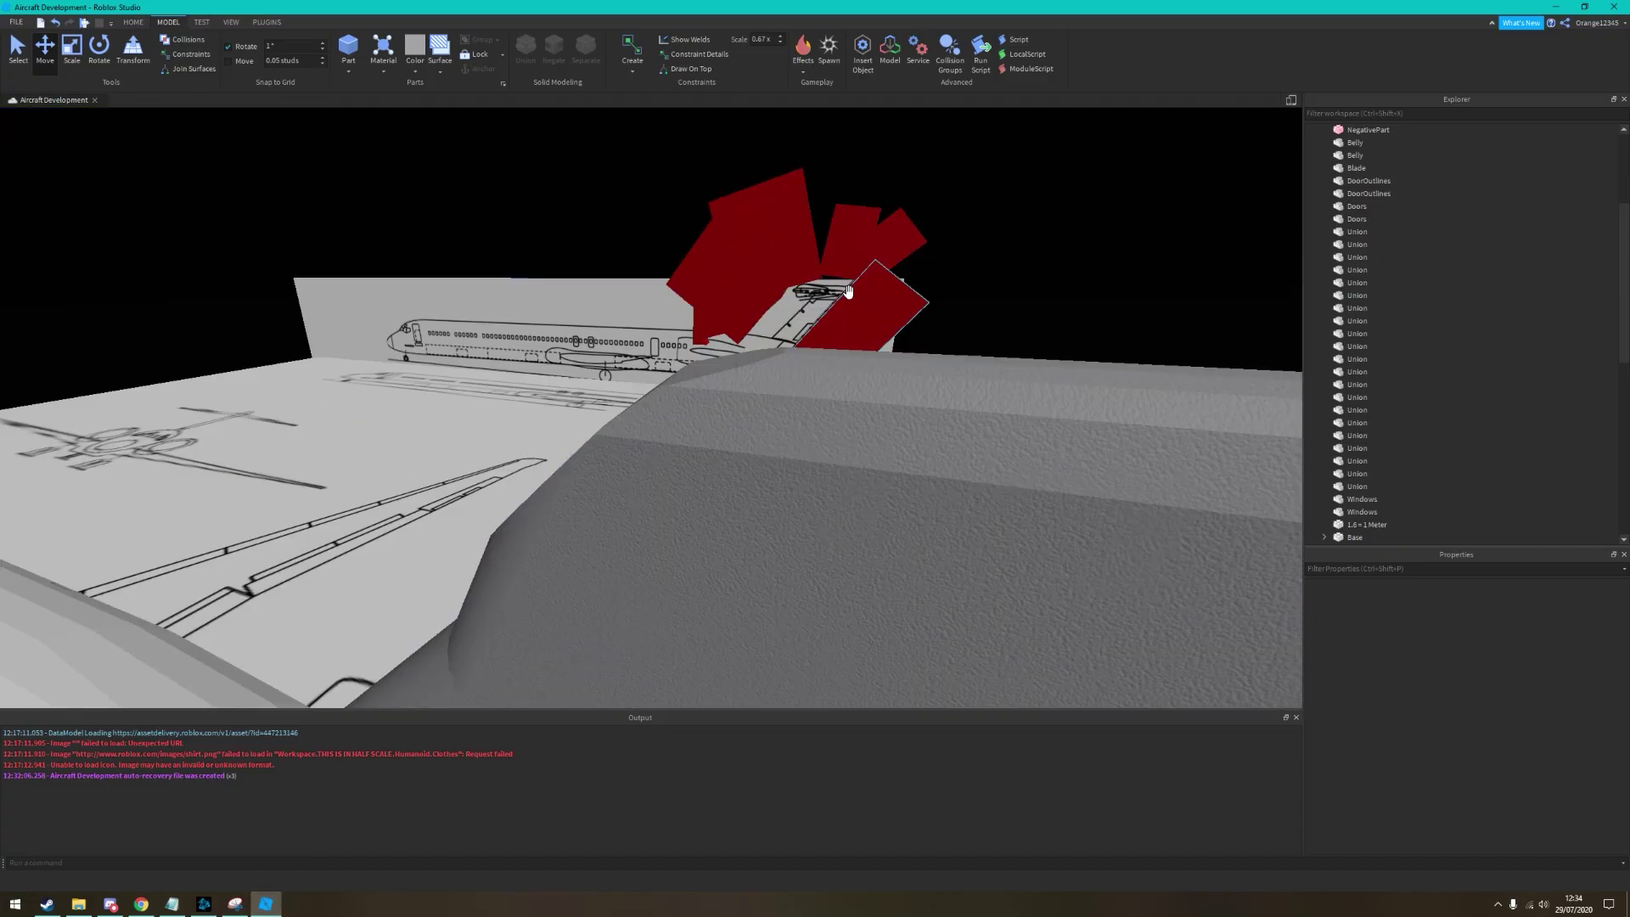
Select the fin copy at the side blueprint and separate its union to recover the negative parts
{"action": "left_click", "coordinate": [848, 291]}
{"action": "right_click_drag", "start_coordinate": [710, 364], "coordinate": [957, 393]}
{"action": "key", "text": "f"}
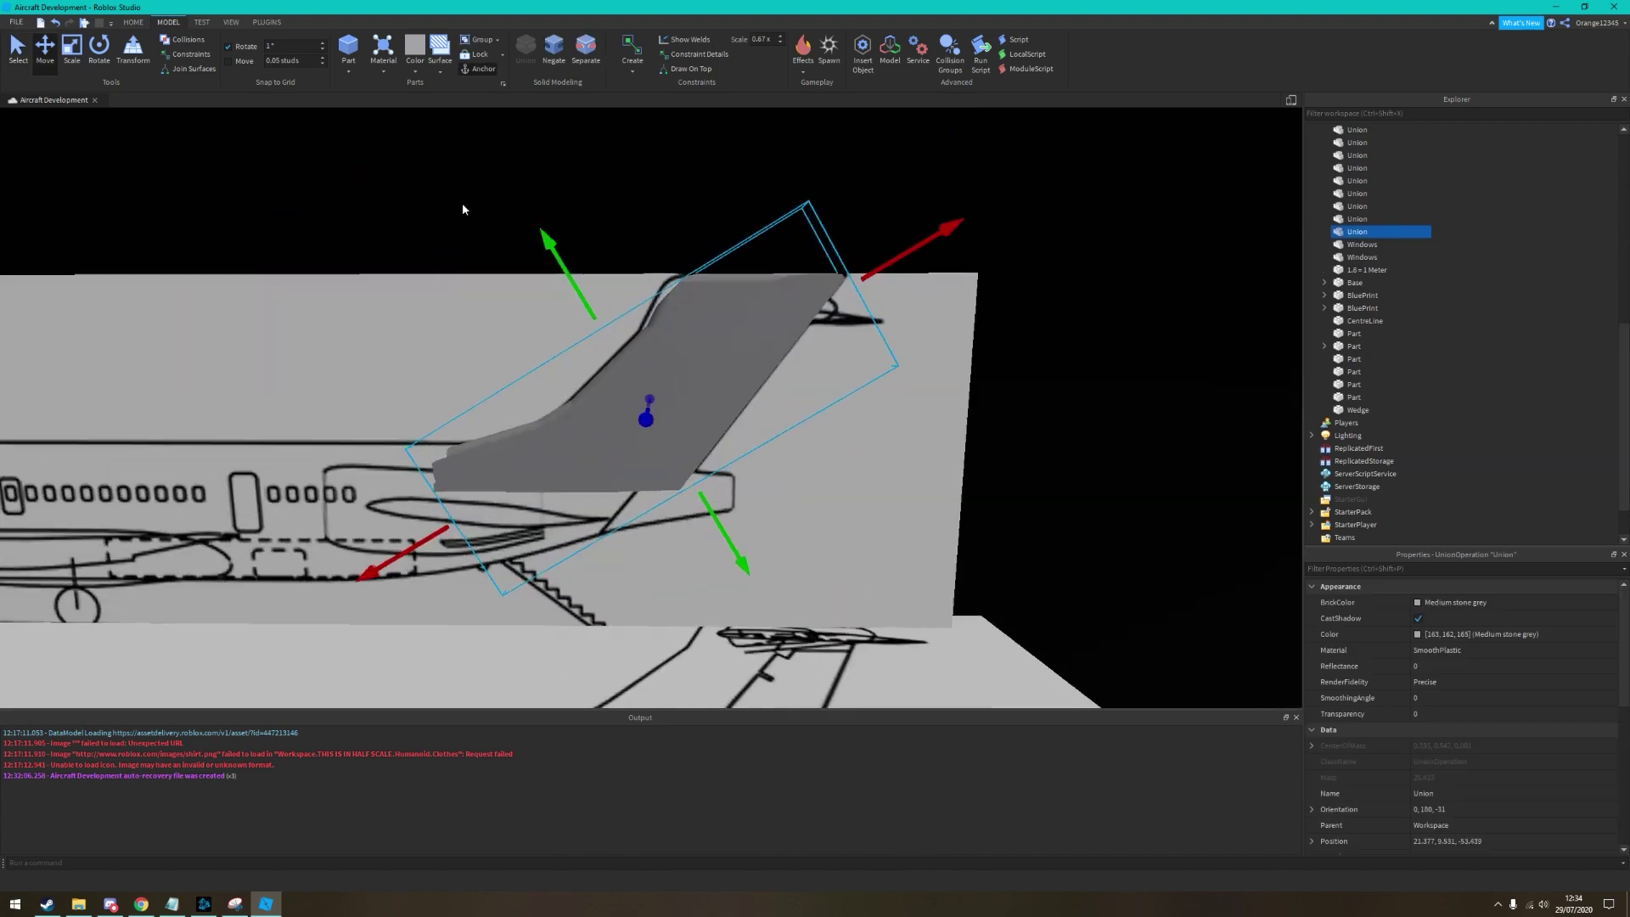
{"action": "key", "text": "ctrl+shift+g"}
{"action": "right_click_drag", "start_coordinate": [462, 209], "coordinate": [597, 94]}
{"action": "key", "text": "ctrl+z"}
{"action": "left_click", "coordinate": [586, 53]}
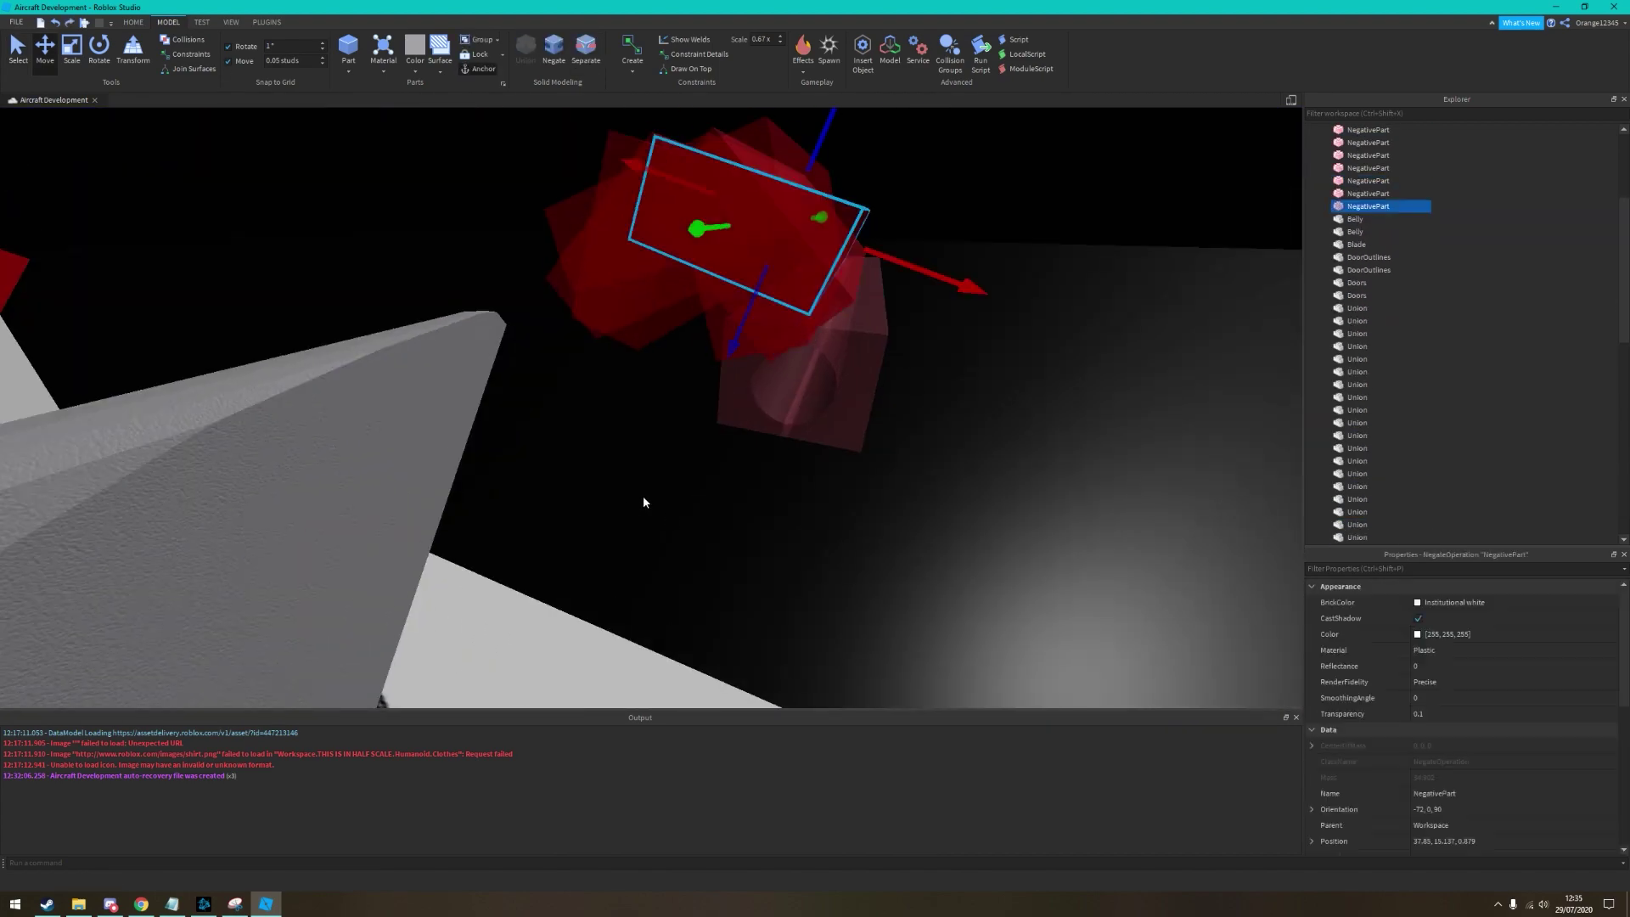
Position a short grey cylinder at the fin's upper front corner, continuing the rounded leading edge
{"action": "left_click", "coordinate": [643, 496]}
{"action": "left_click", "coordinate": [71, 51]}
{"action": "key", "text": "f"}
{"action": "right_click_drag", "start_coordinate": [609, 392], "coordinate": [612, 416]}
{"action": "scroll", "coordinate": [516, 368], "scroll_direction": "down", "scroll_amount": 5}
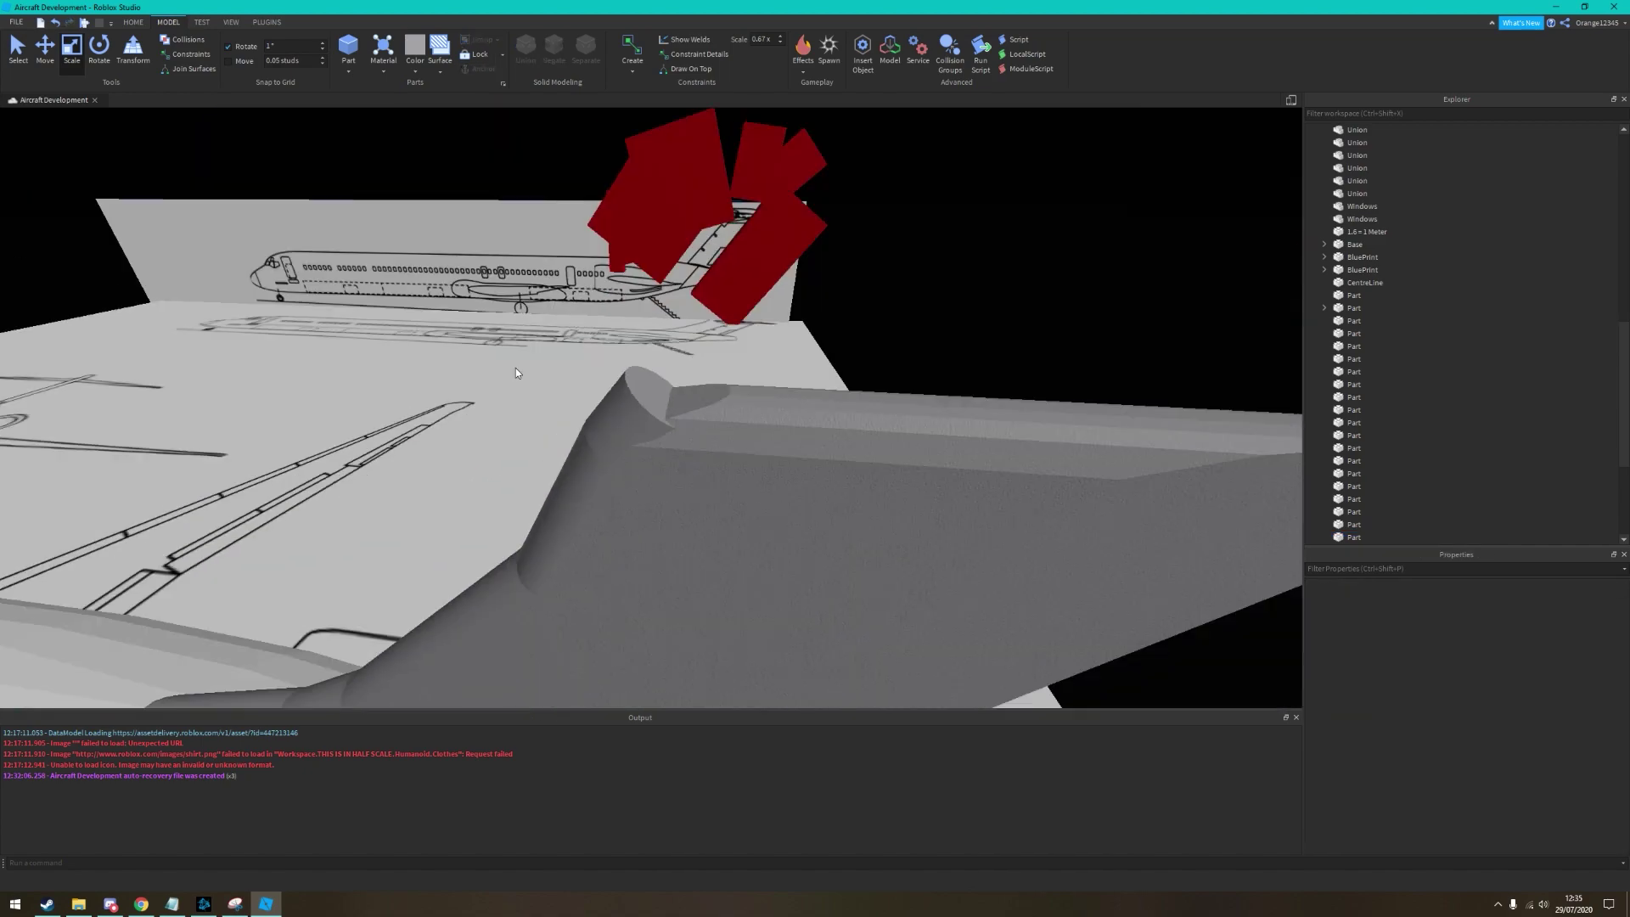
{"action": "key", "text": "ctrl+2"}
{"action": "right_click_drag", "start_coordinate": [637, 473], "coordinate": [682, 268]}
{"action": "key", "text": "f"}
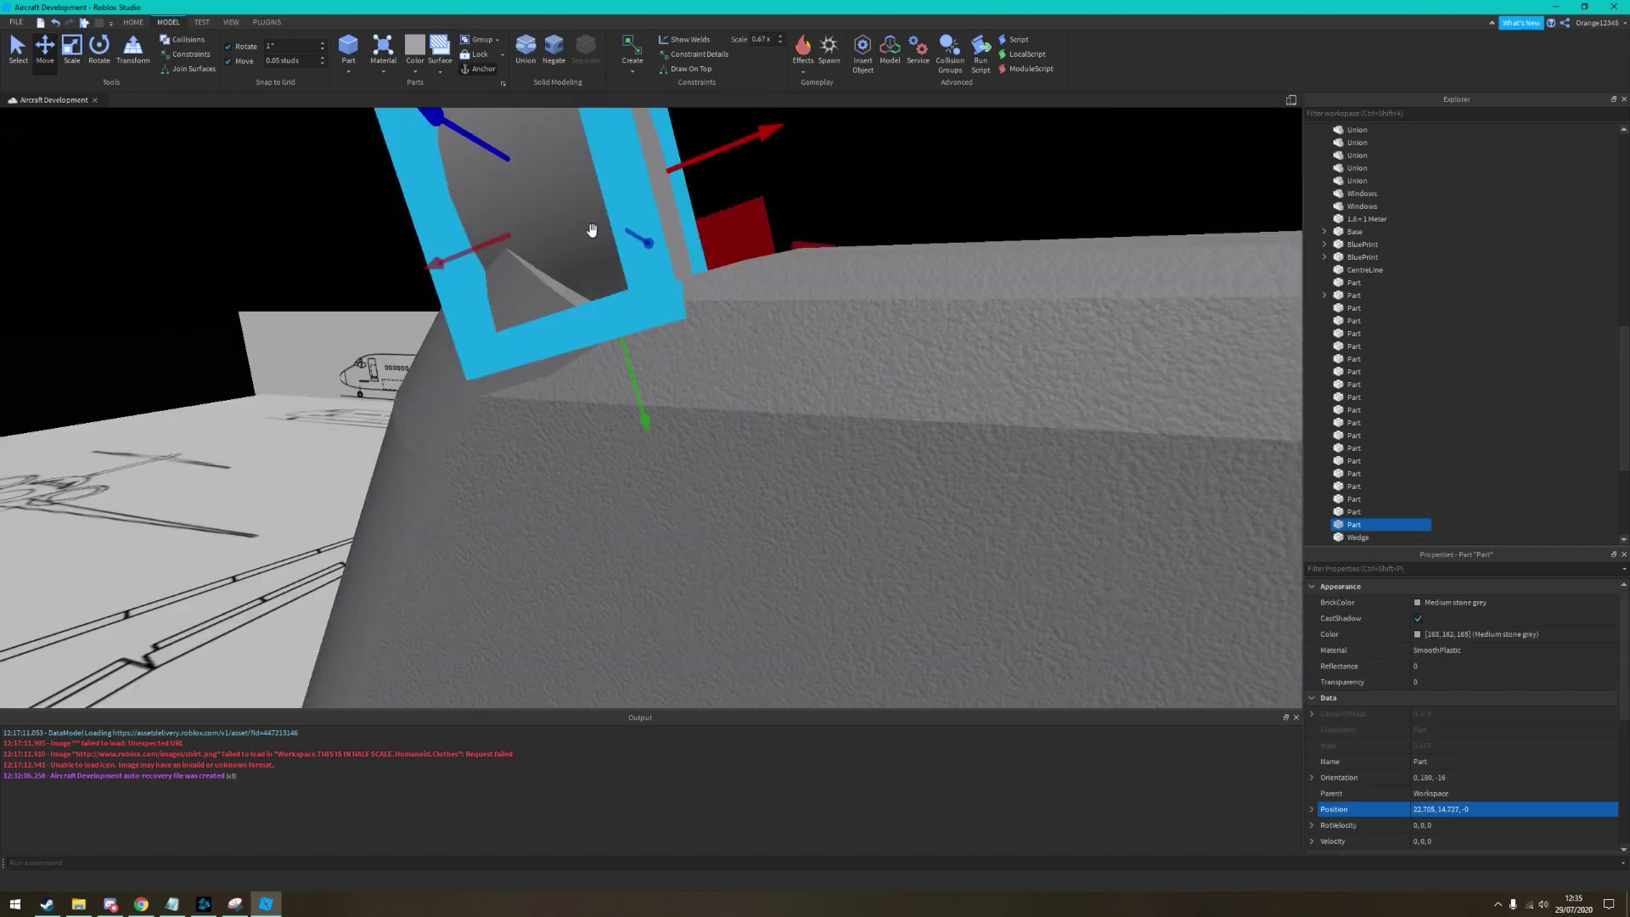
{"action": "right_click_drag", "start_coordinate": [594, 226], "coordinate": [657, 387]}
Scale the short cylinder along the fin's top edge so that it meets the leading-edge cylinder
{"action": "key", "text": "ctrl+3"}
{"action": "left_click", "coordinate": [657, 387]}
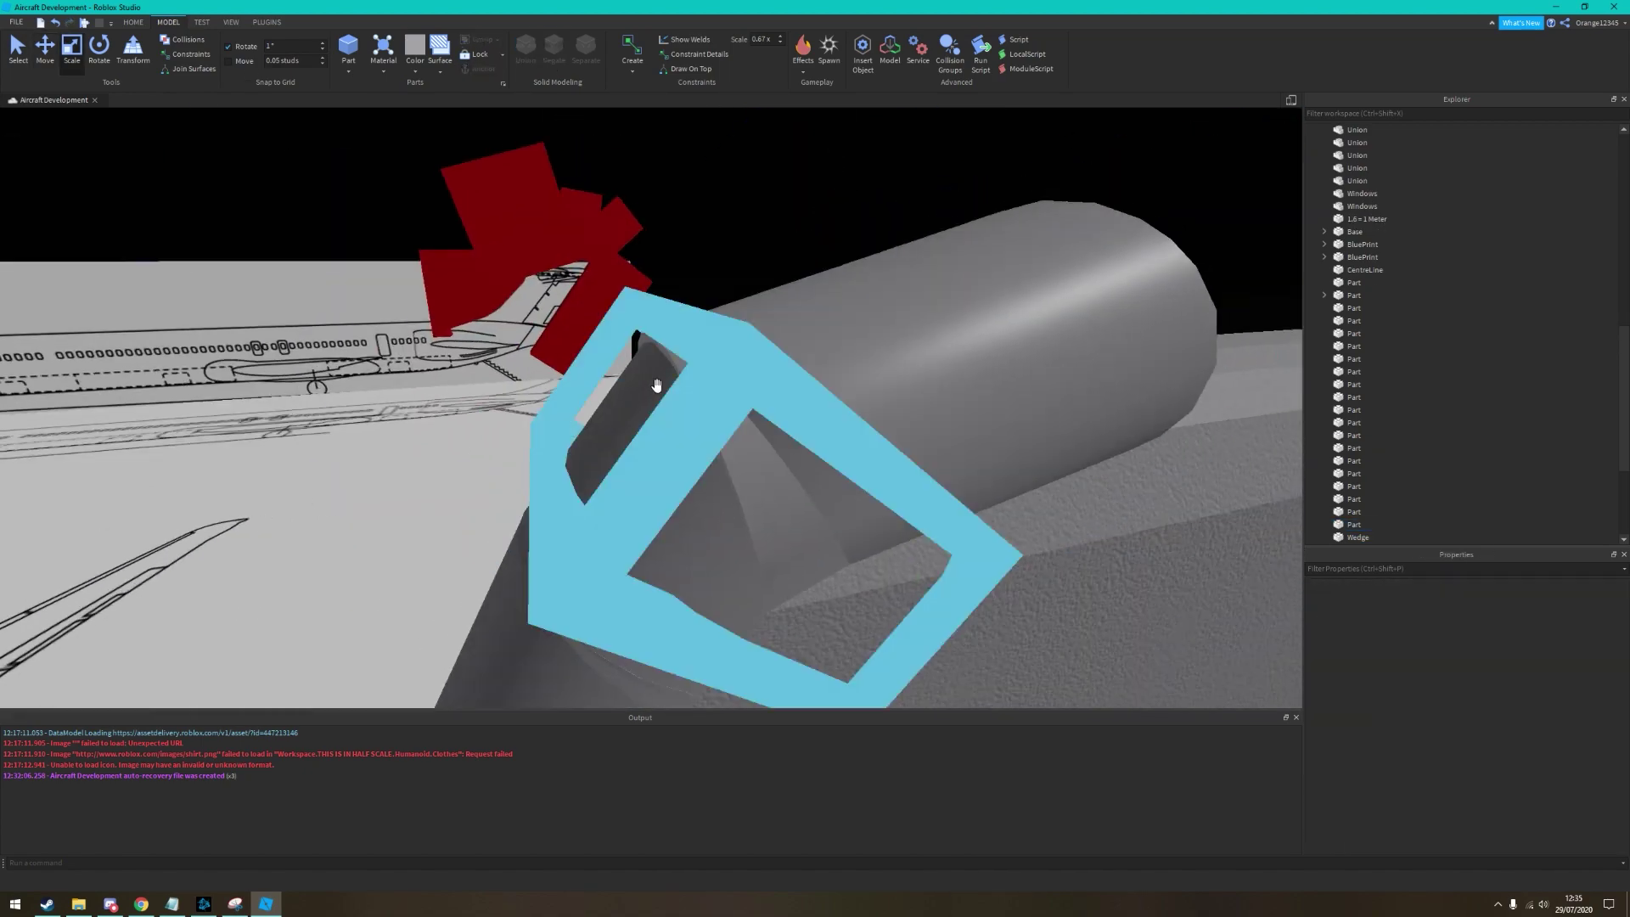
{"action": "right_click_drag", "start_coordinate": [361, 473], "coordinate": [594, 383]}
{"action": "left_click", "coordinate": [764, 271]}
{"action": "scroll", "coordinate": [764, 272], "scroll_direction": "up", "scroll_amount": 5}
{"action": "scroll", "coordinate": [460, 338], "scroll_direction": "down", "scroll_amount": 5}
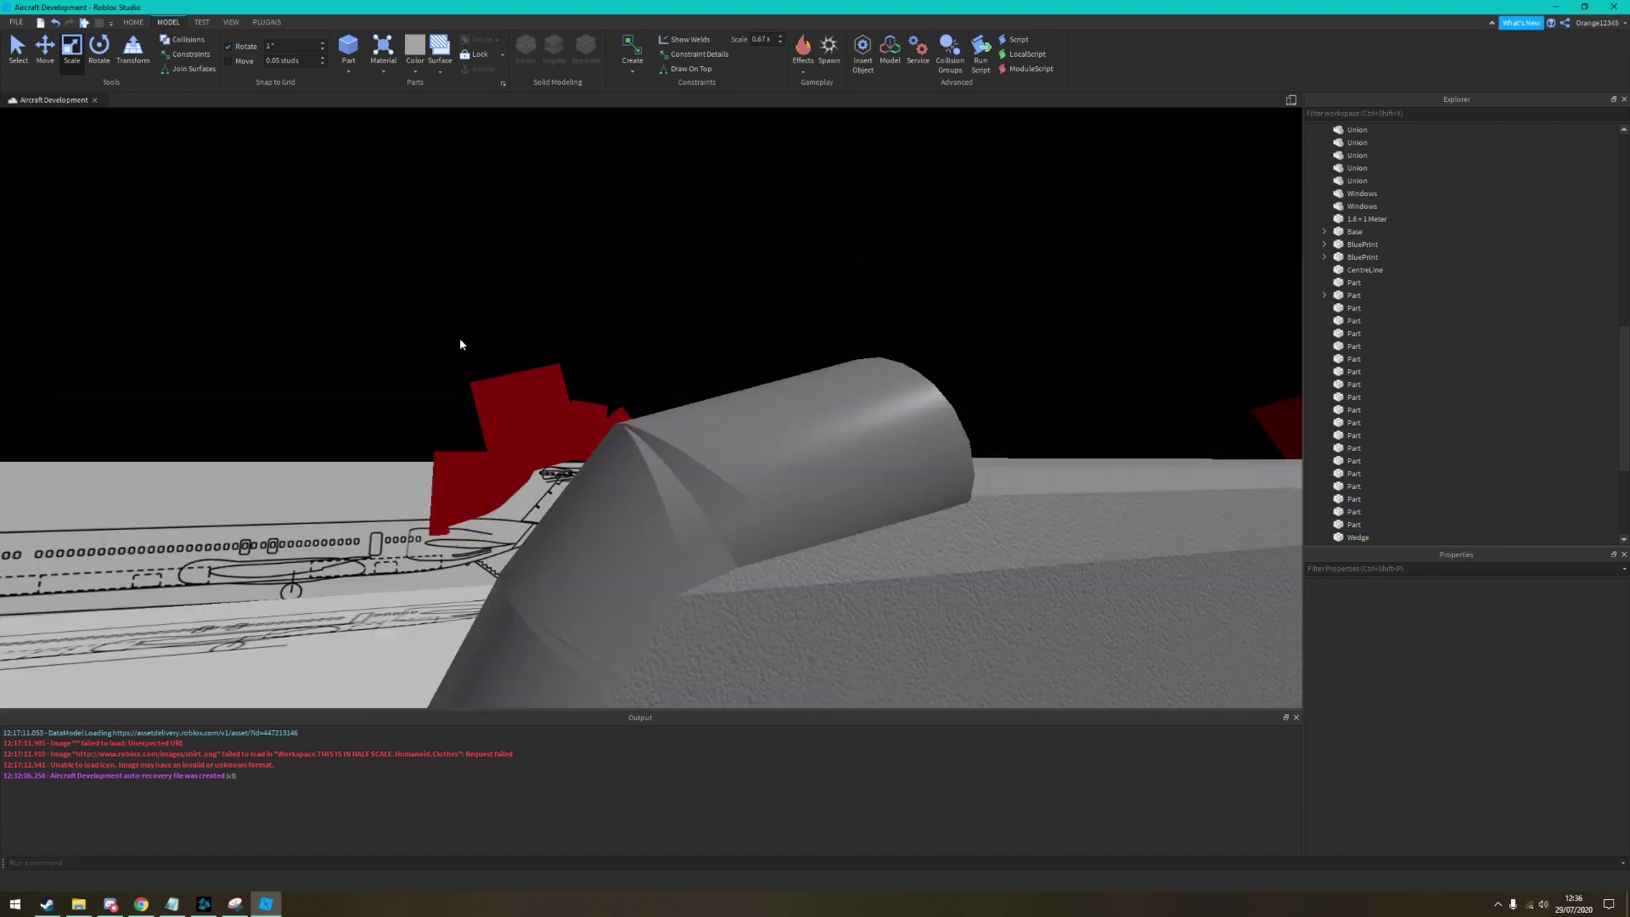
Add a sphere-shaped mesh part and fit it into the joint between the cylinders at the fin's upper front corner
{"action": "left_click", "coordinate": [790, 328]}
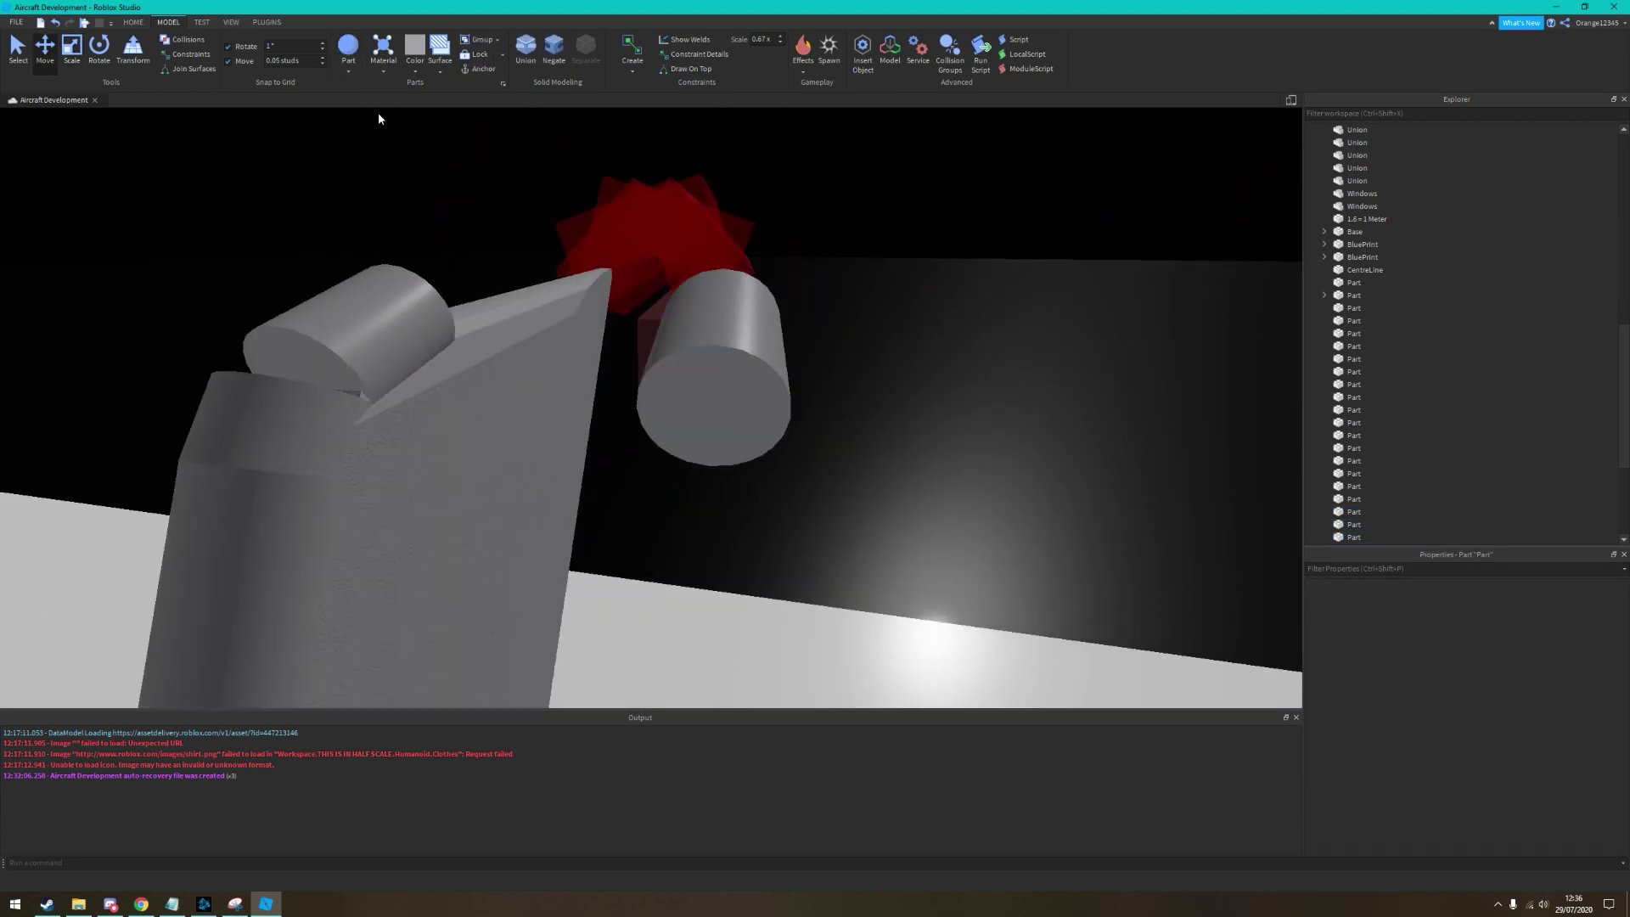
{"action": "key", "text": "f"}
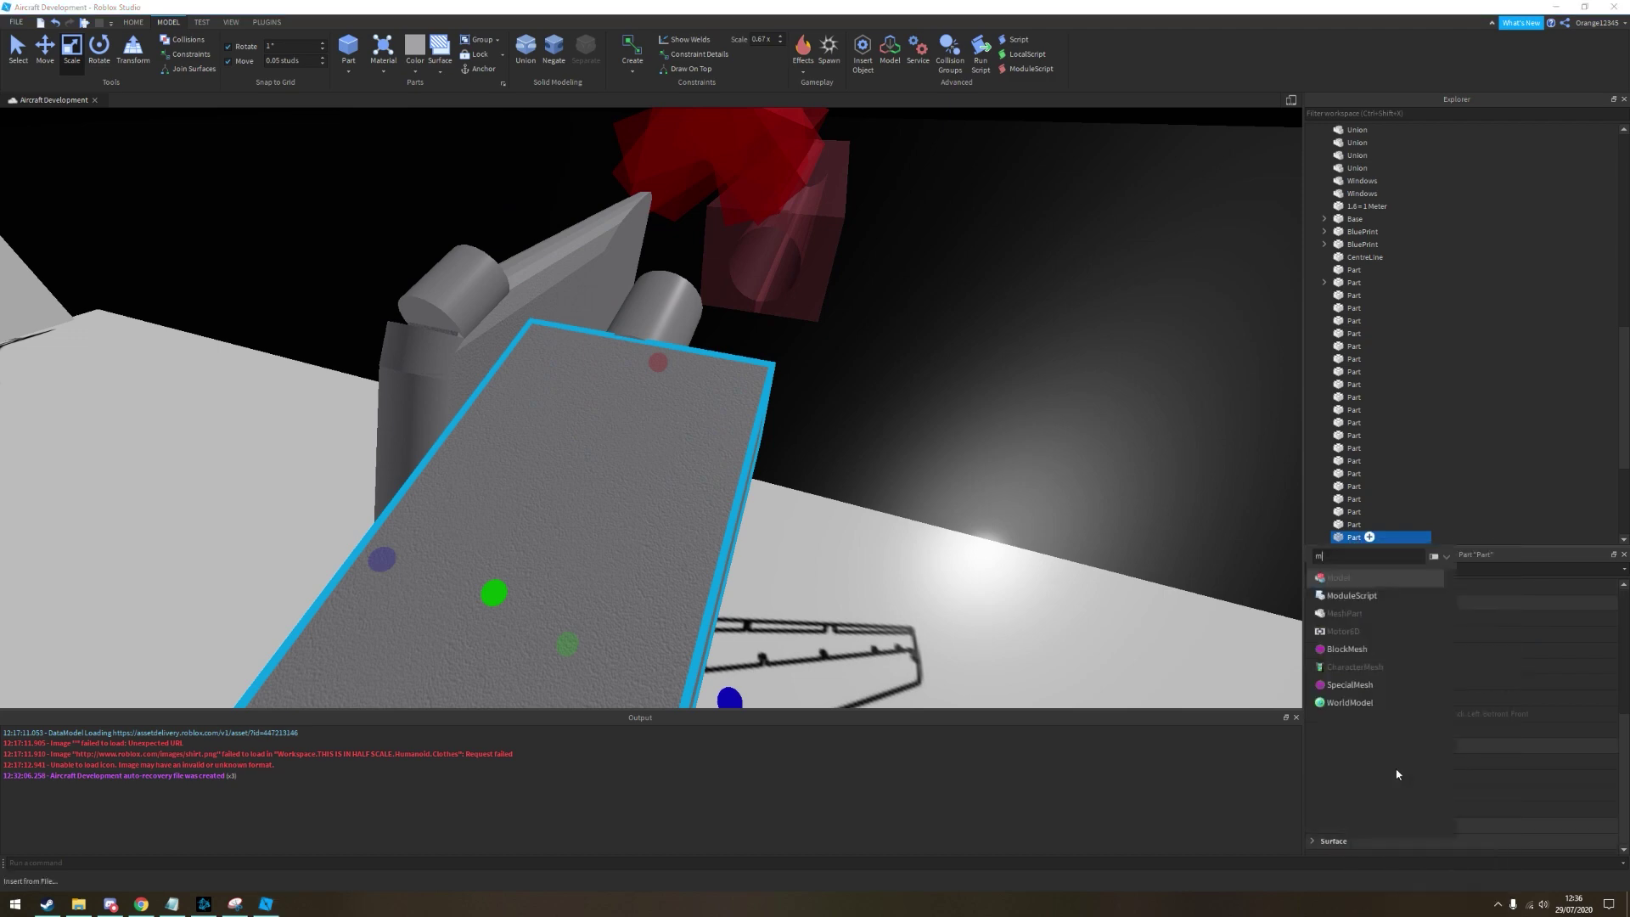
{"action": "left_click", "coordinate": [1354, 473]}
{"action": "key", "text": "f"}
{"action": "right_click_drag", "start_coordinate": [951, 476], "coordinate": [990, 484]}
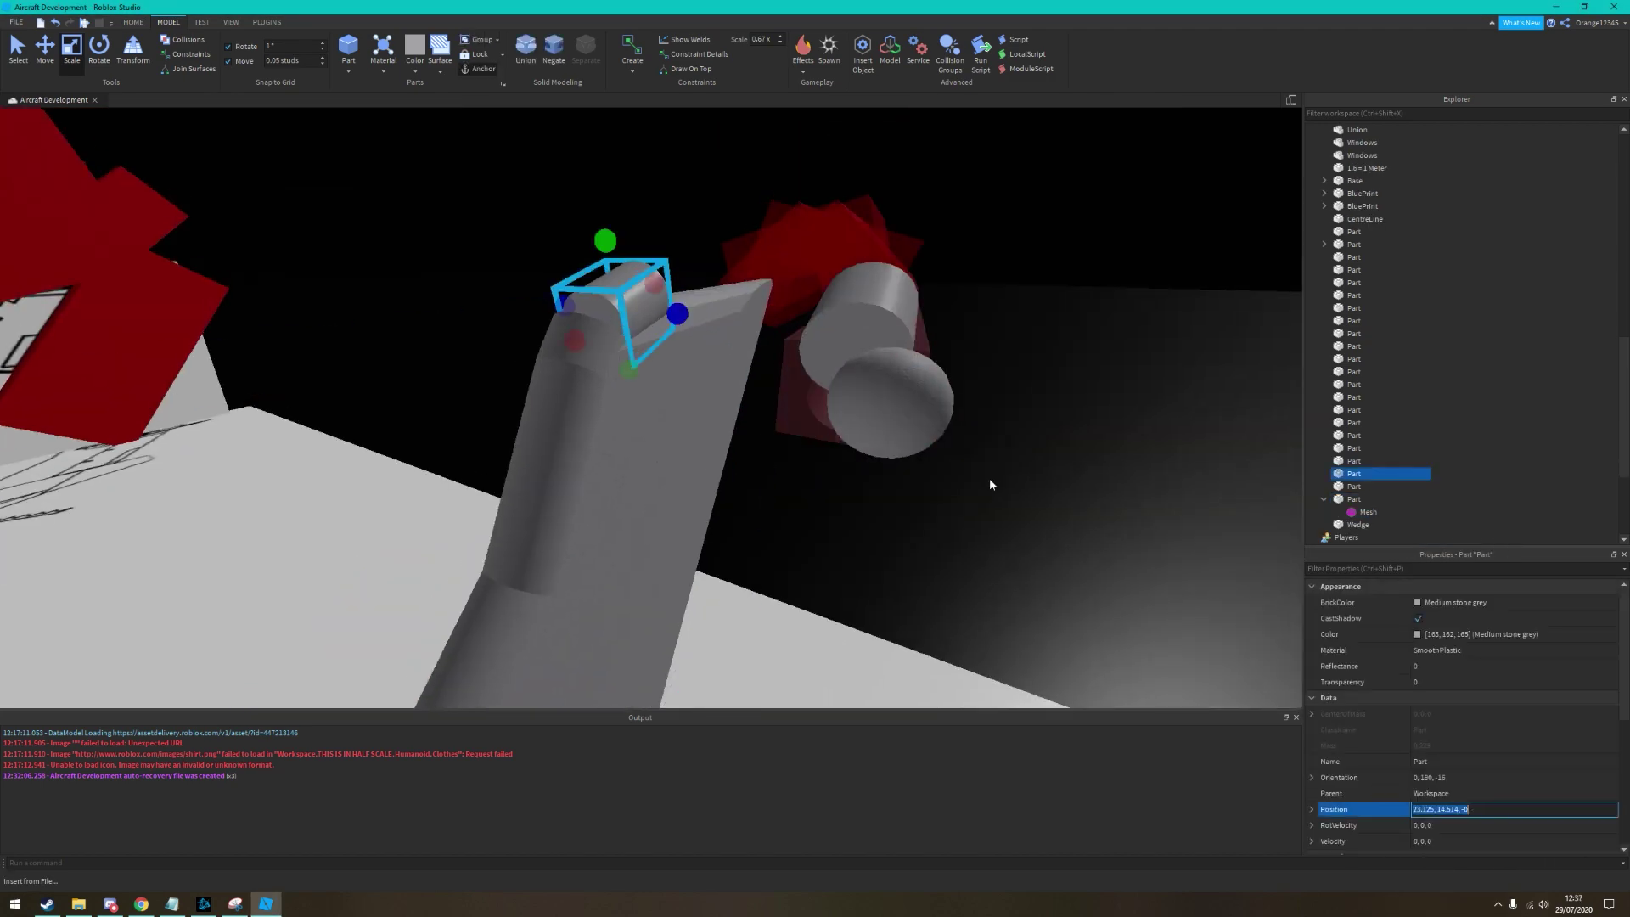
{"action": "key", "text": "ctrl+2"}
{"action": "scroll", "coordinate": [725, 375], "scroll_direction": "up", "scroll_amount": 10}
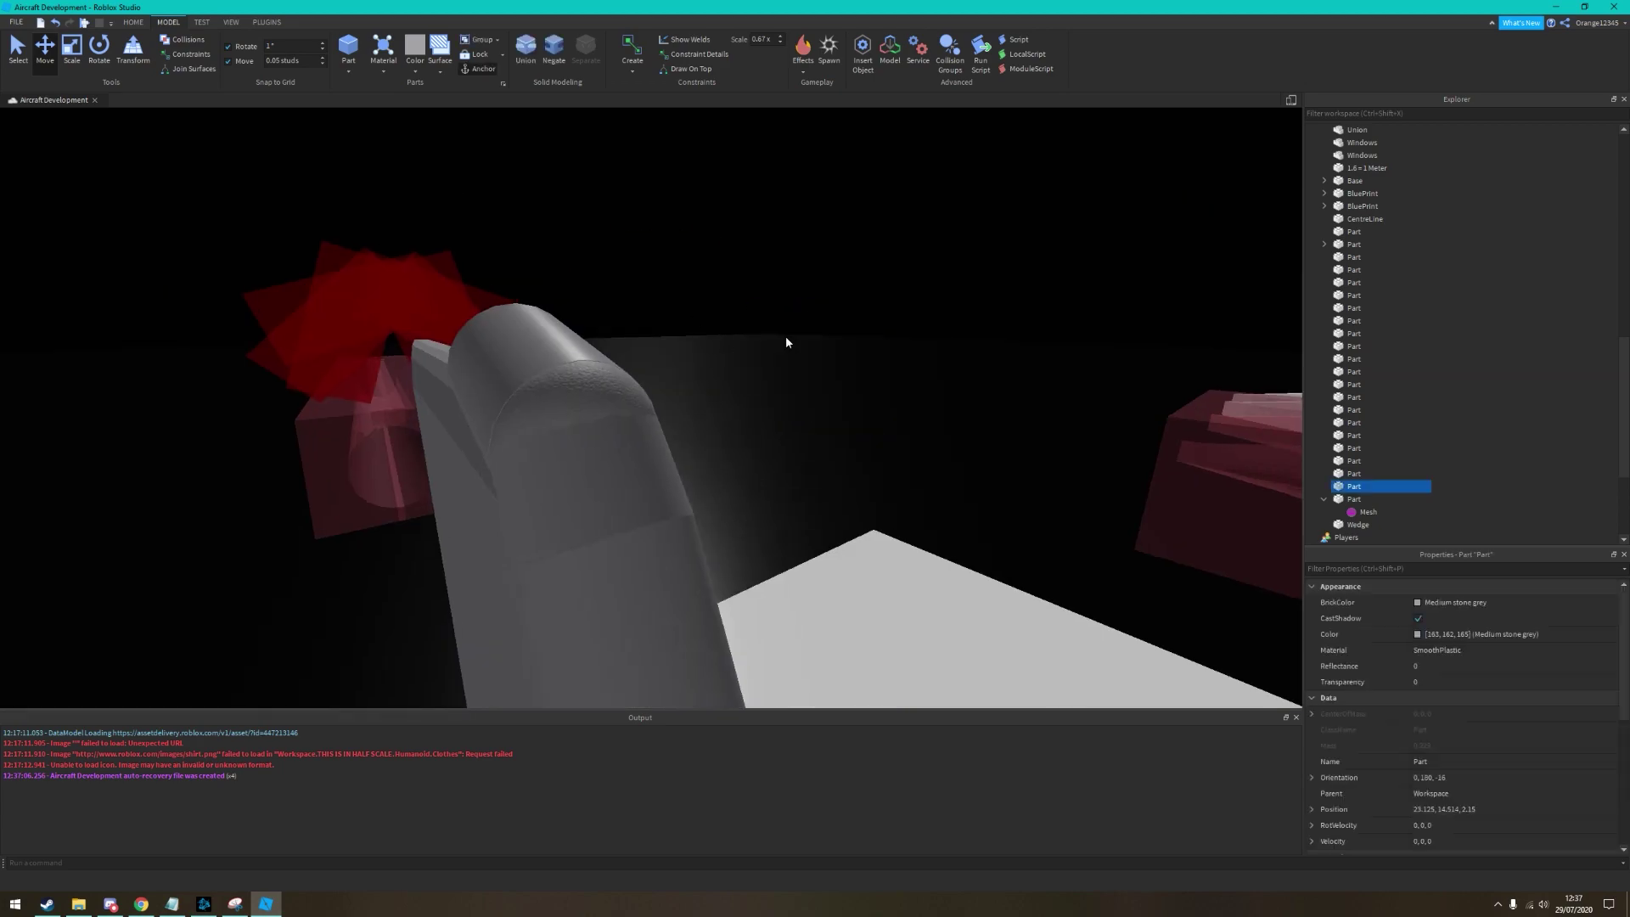
{"action": "scroll", "coordinate": [861, 241], "scroll_direction": "down", "scroll_amount": 5}
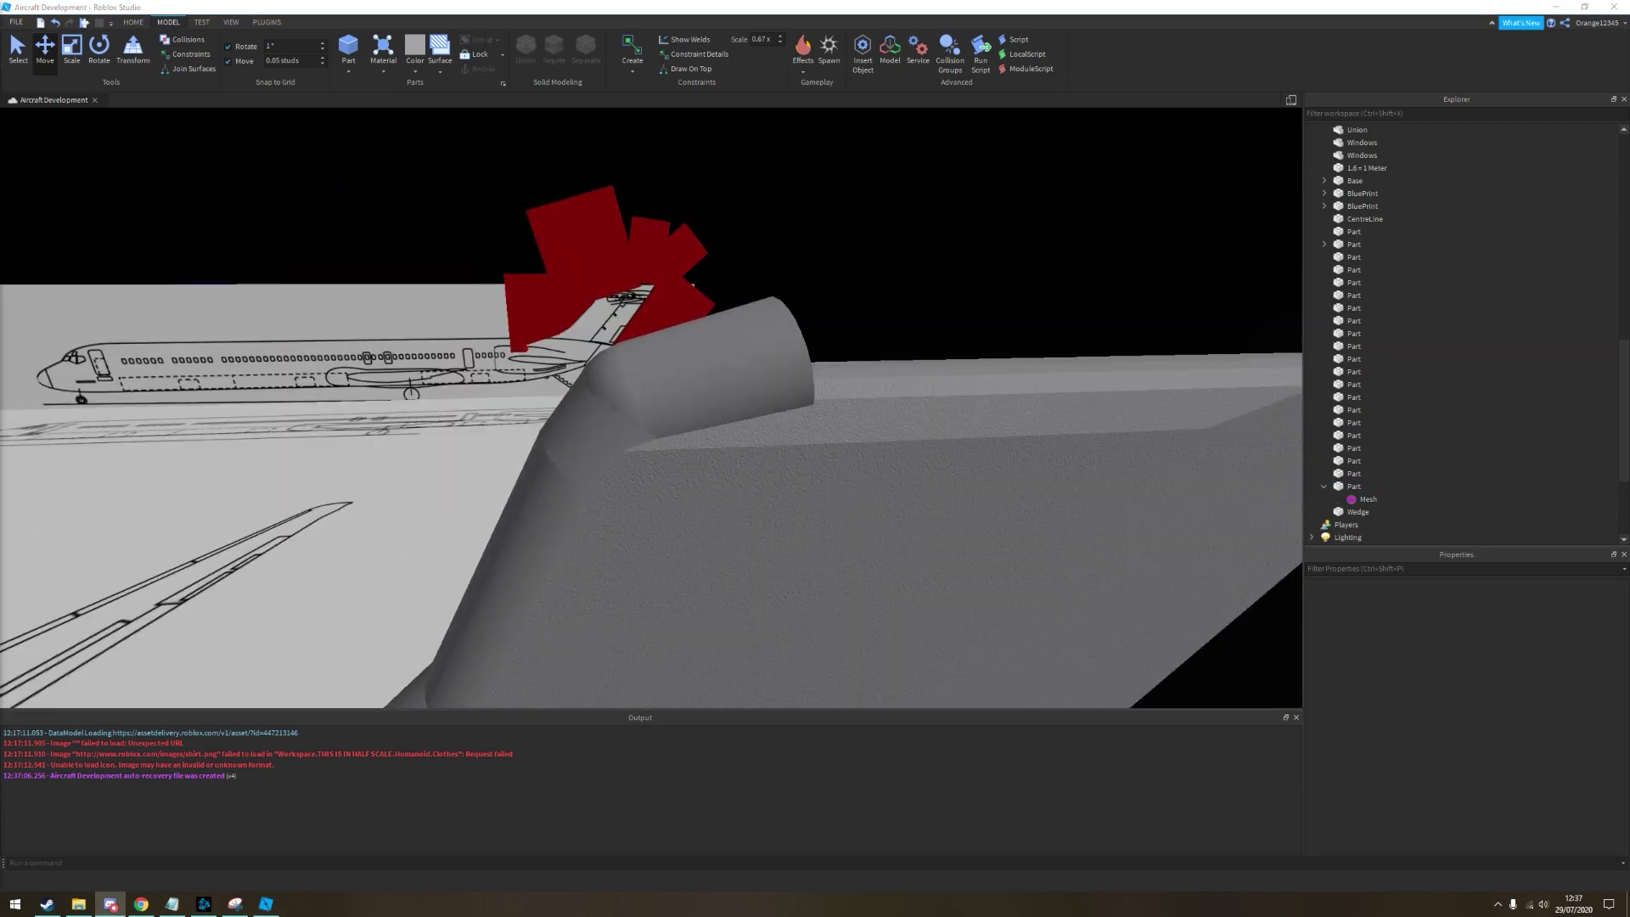
Use the rotated red negative blocks around the fin to trim its rounded top
{"action": "left_click", "coordinate": [732, 264]}
{"action": "right_click_drag", "start_coordinate": [732, 265], "coordinate": [869, 425]}
{"action": "left_click", "coordinate": [874, 441]}
{"action": "scroll", "coordinate": [529, 382], "scroll_direction": "up", "scroll_amount": 5}
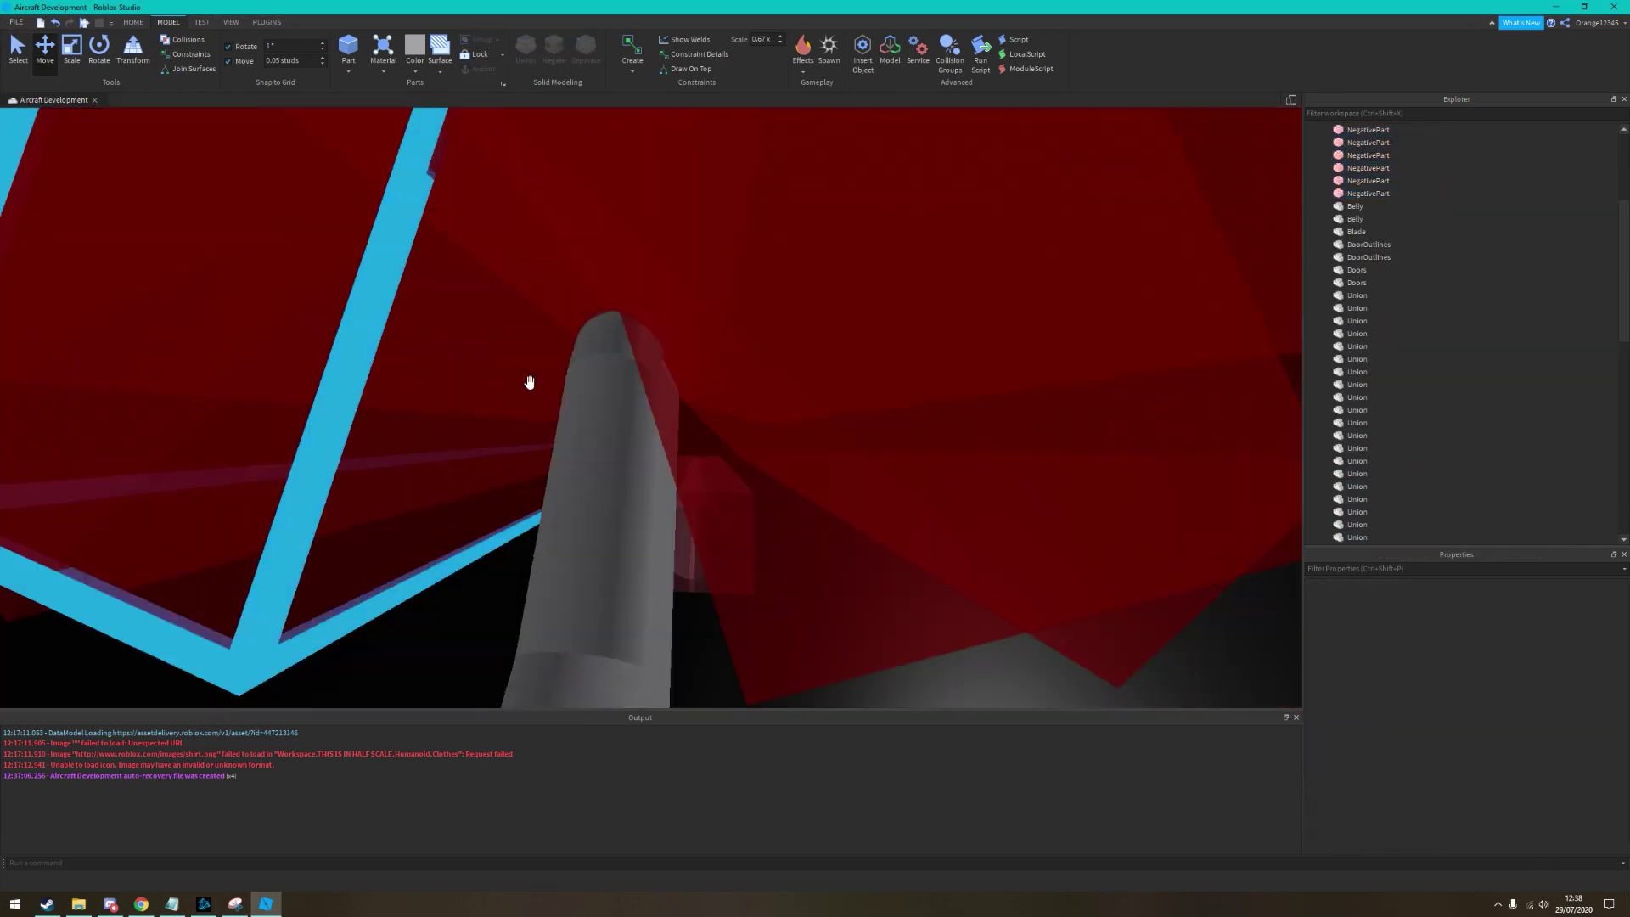
{"action": "left_click", "coordinate": [428, 415]}
{"action": "left_click", "coordinate": [841, 291]}
{"action": "left_click", "coordinate": [425, 270]}
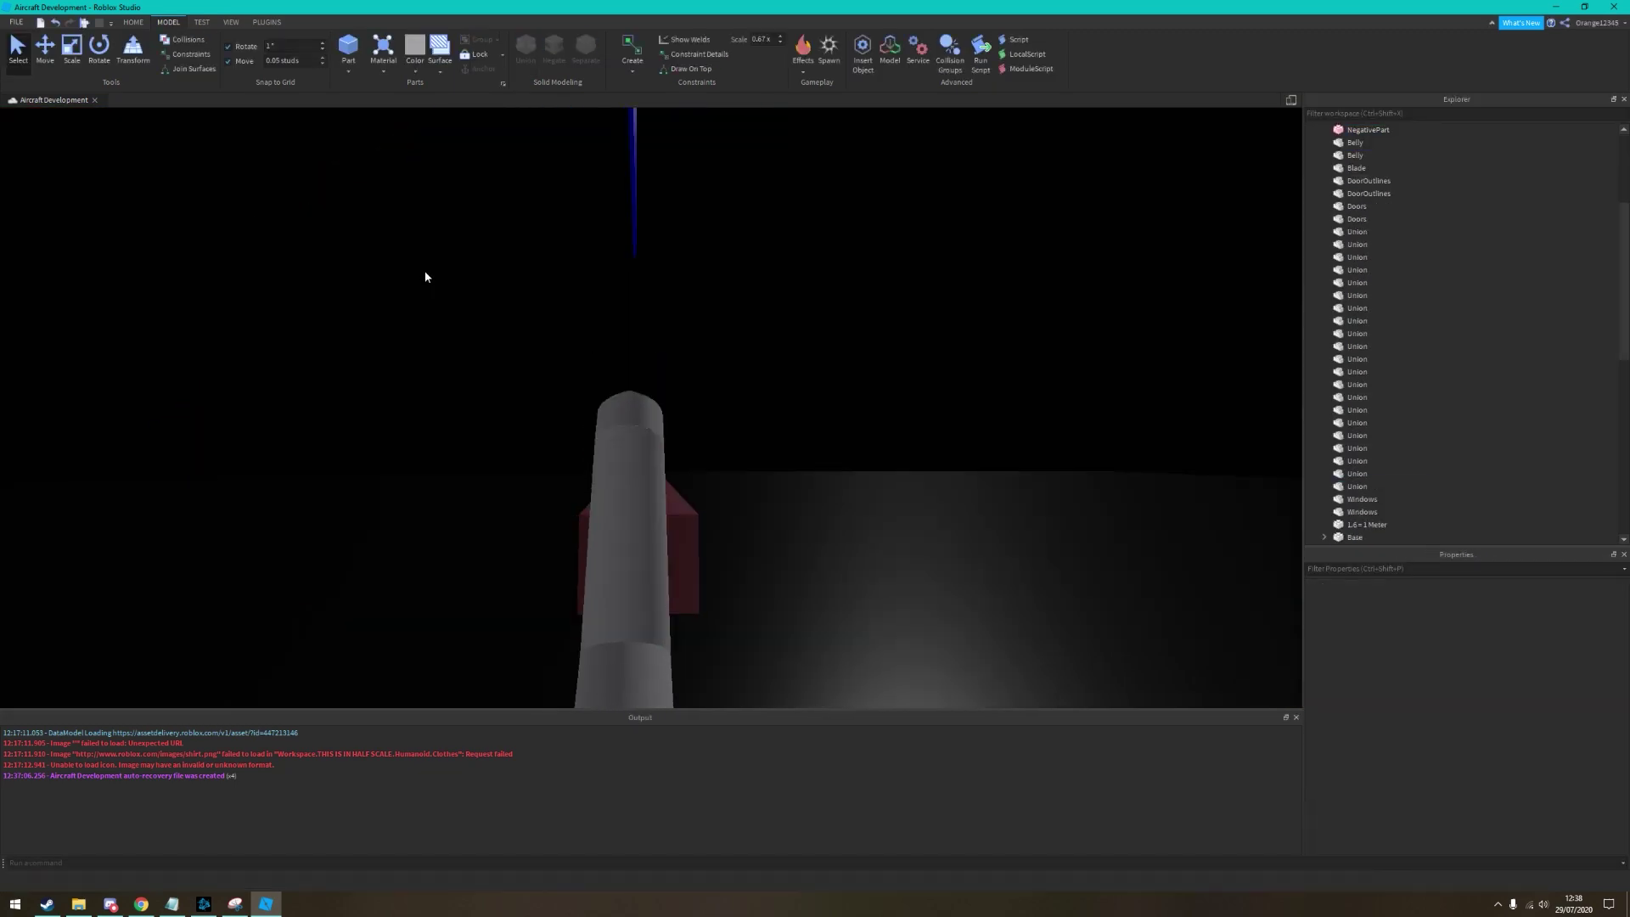
Place a large grey block flush above the fin's top edge, over the corner cylinder
{"action": "scroll", "coordinate": [428, 276], "scroll_direction": "up", "scroll_amount": 5}
{"action": "left_click", "coordinate": [600, 467]}
{"action": "left_click", "coordinate": [776, 426]}
{"action": "left_click", "coordinate": [411, 422]}
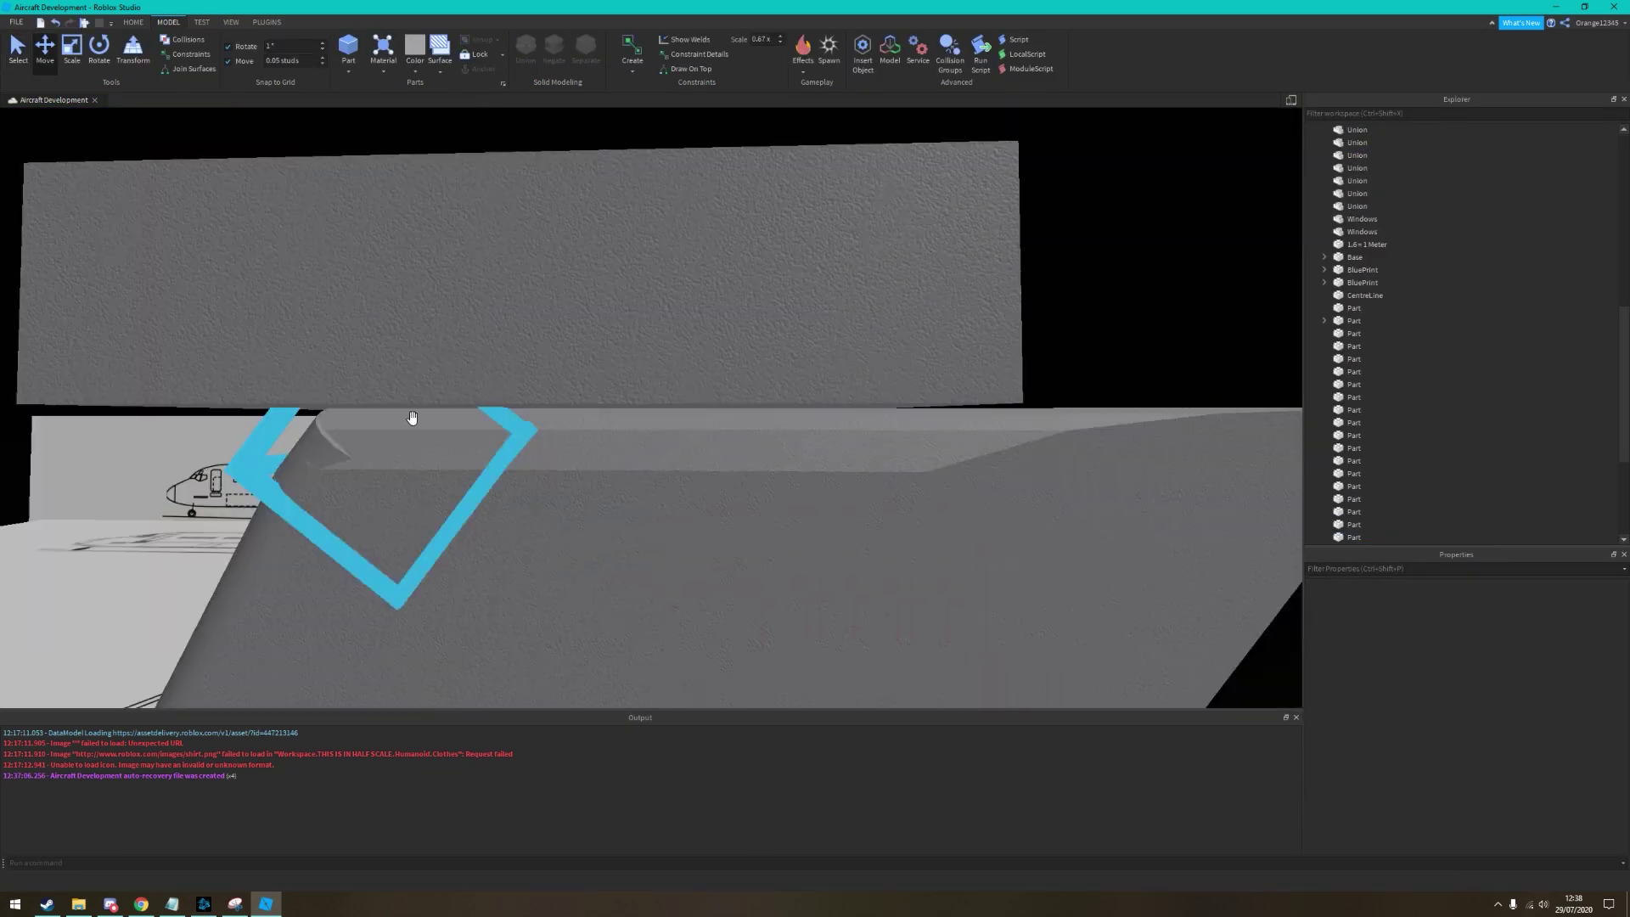
Arrange the rotated red negative blocks symmetrically around the cylinder parts along the fin's rounded top edge
{"action": "left_click", "coordinate": [606, 441]}
{"action": "right_click_drag", "start_coordinate": [606, 441], "coordinate": [772, 241]}
{"action": "left_click", "coordinate": [1015, 482]}
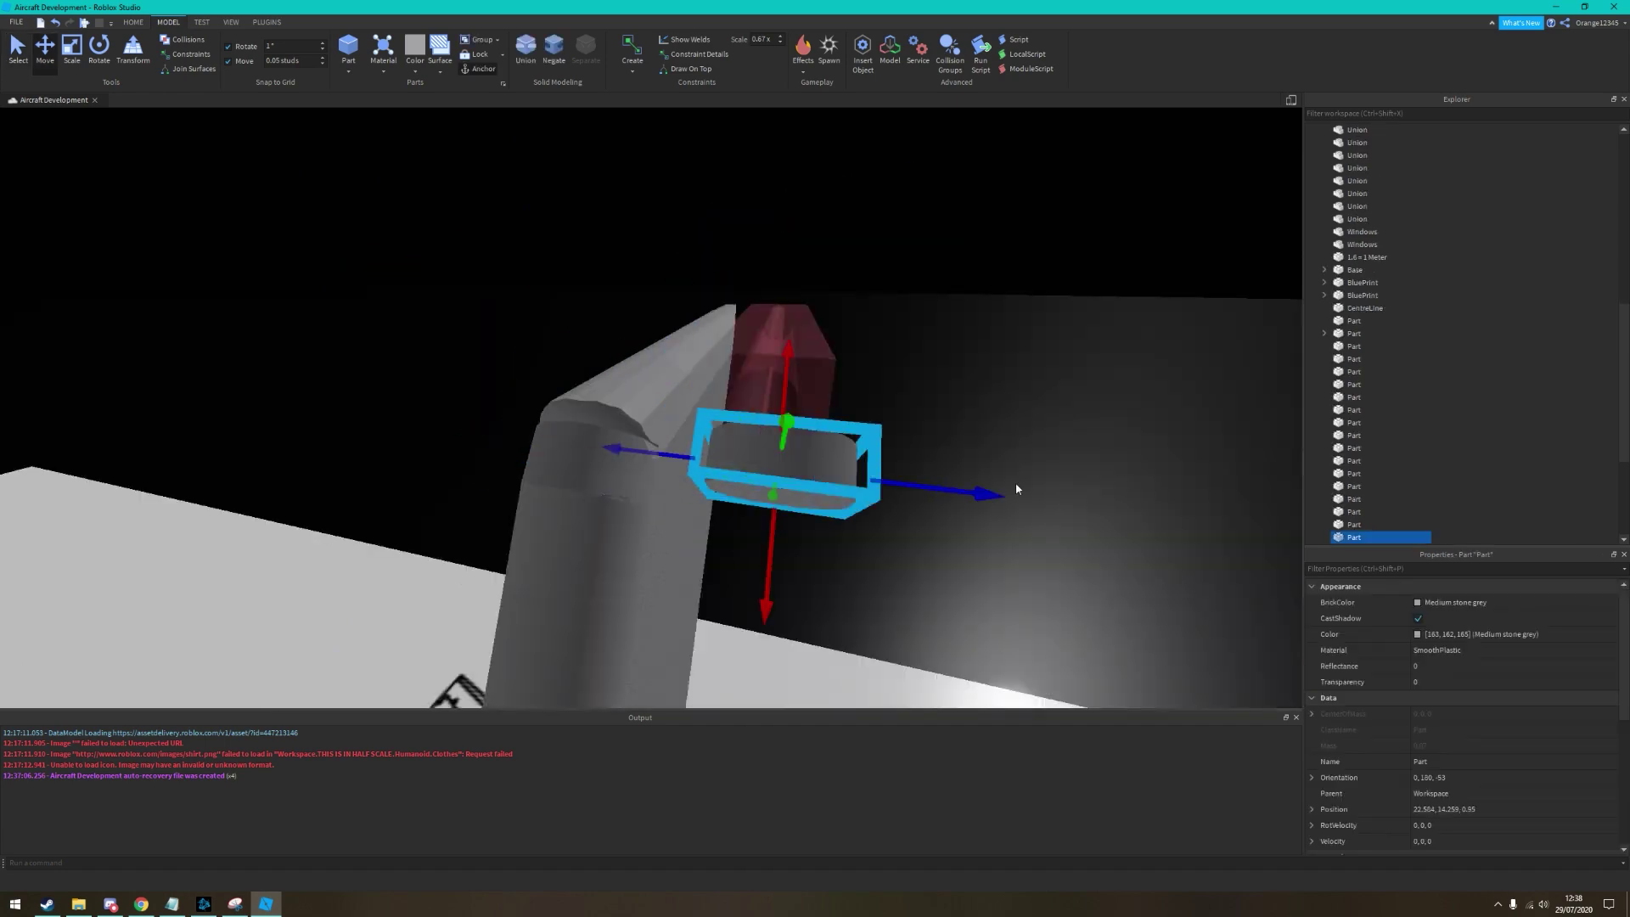
{"action": "key", "text": "f"}
{"action": "right_click_drag", "start_coordinate": [1000, 448], "coordinate": [600, 418]}
{"action": "left_click", "coordinate": [582, 284]}
{"action": "left_click", "coordinate": [797, 365]}
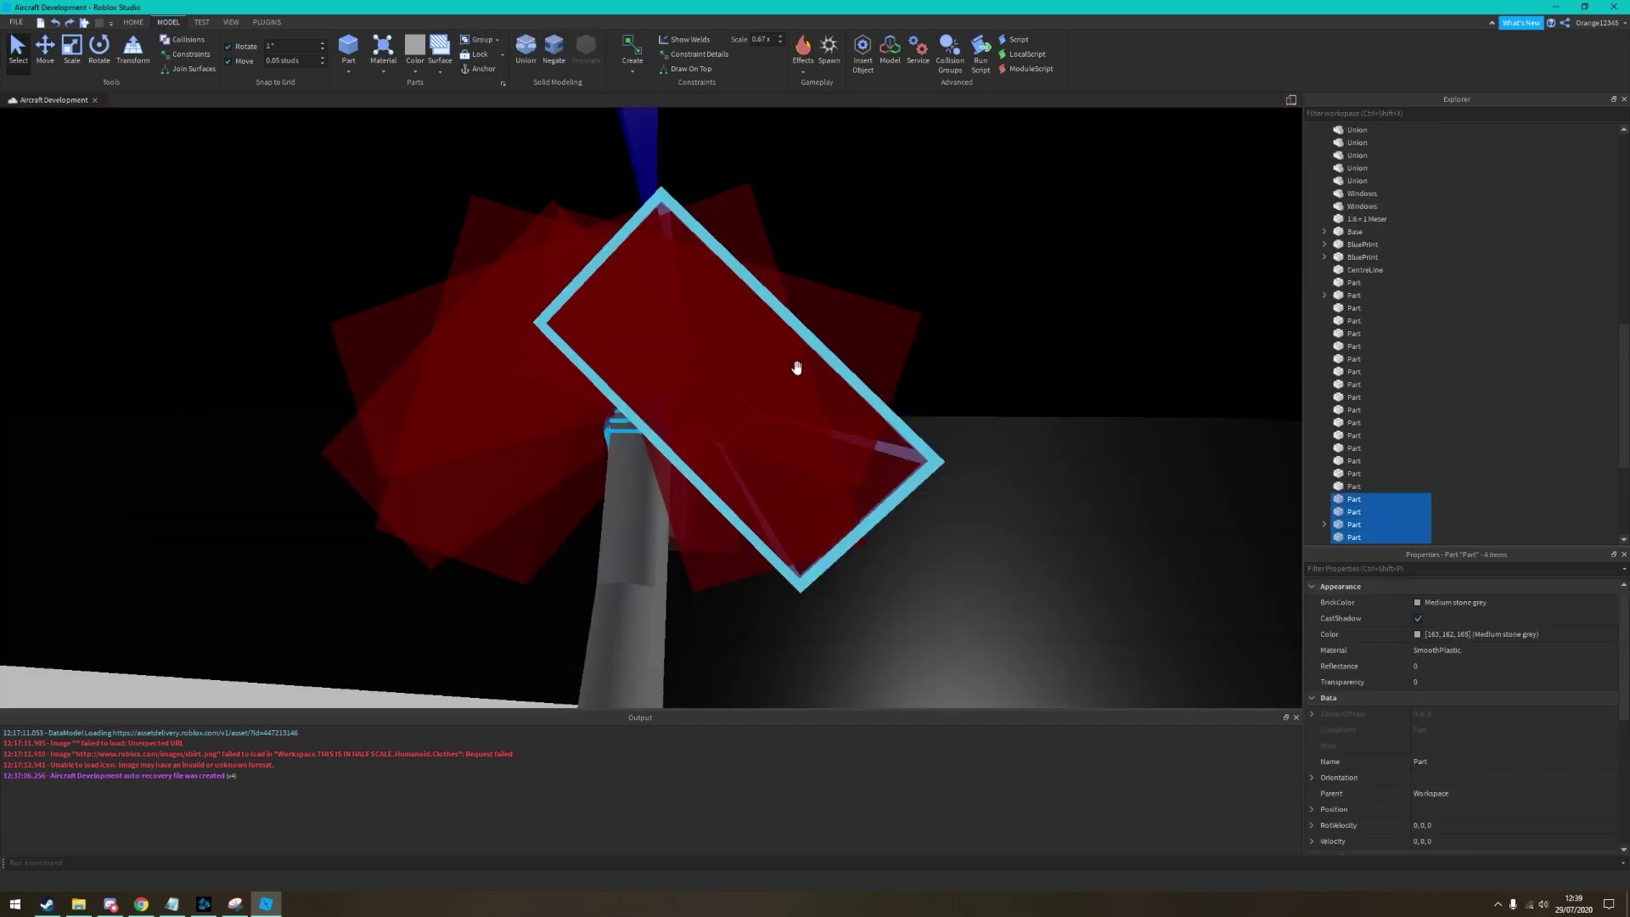
{"action": "mouse_move", "coordinate": [798, 365]}
{"action": "right_mouse_down"}
{"action": "mouse_move", "coordinate": [651, 438]}
{"action": "mouse_move", "coordinate": [801, 382]}
{"action": "right_mouse_up"}
{"action": "left_click_drag", "start_coordinate": [801, 382], "coordinate": [894, 531]}
{"action": "key", "text": "f"}
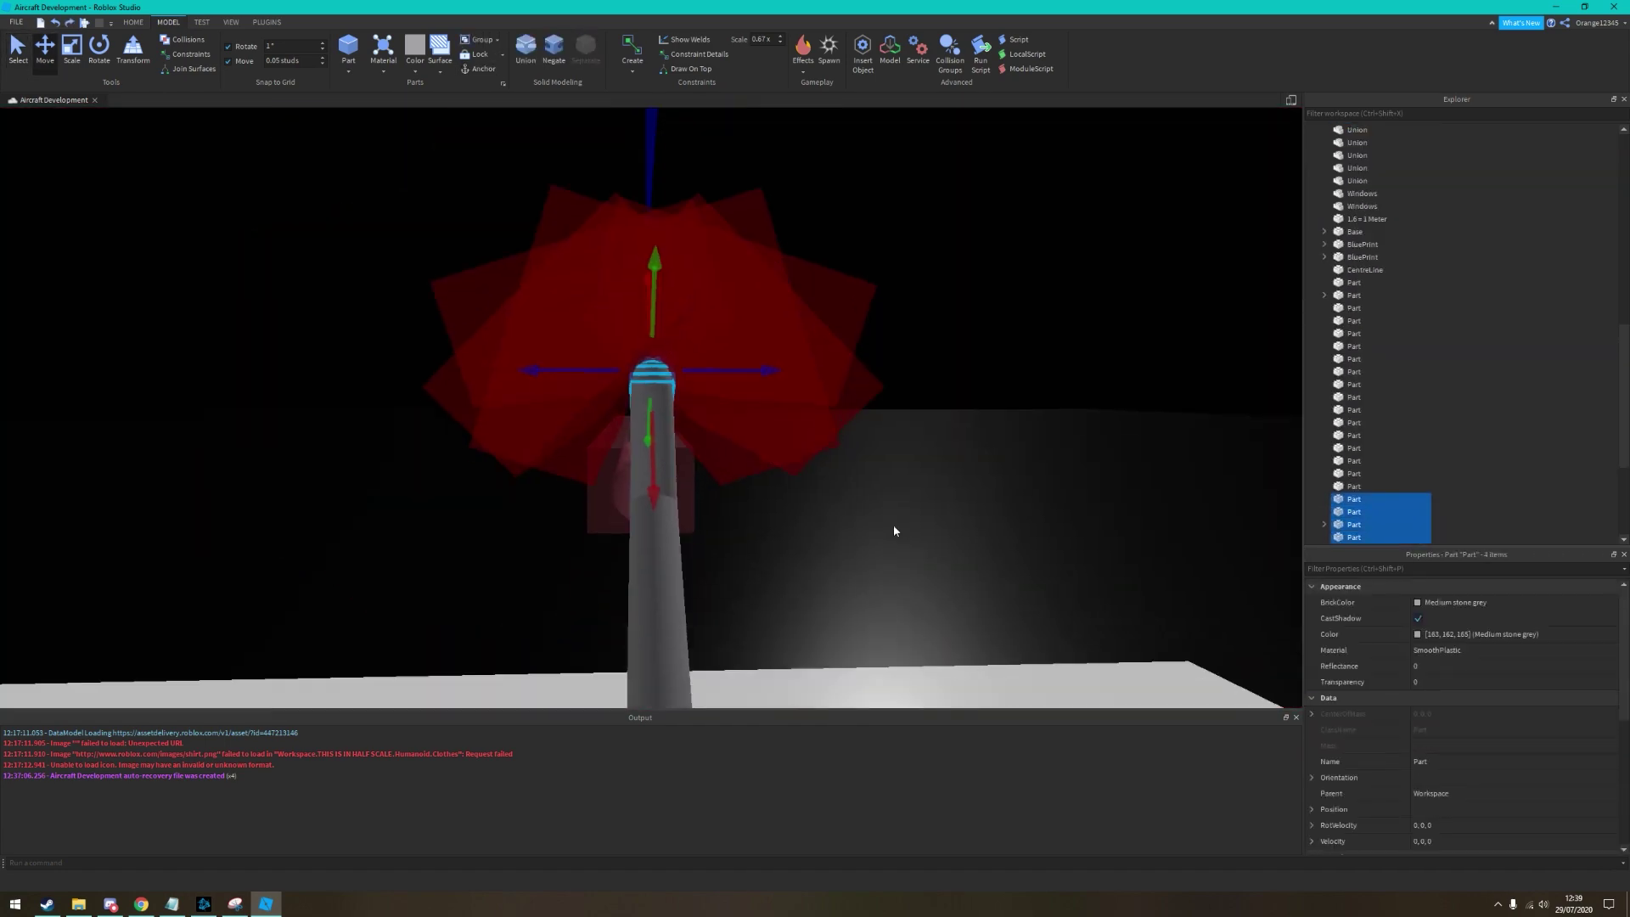
Cut the fin's rounded top-edge parts with the negative blocks and combine them into a union
{"action": "left_click", "coordinate": [415, 267]}
{"action": "right_click_drag", "start_coordinate": [465, 366], "coordinate": [349, 57]}
{"action": "left_click", "coordinate": [680, 451]}
{"action": "left_click", "coordinate": [797, 433]}
{"action": "left_click", "coordinate": [546, 529]}
{"action": "left_click", "coordinate": [676, 430]}
{"action": "right_click_drag", "start_coordinate": [509, 340], "coordinate": [603, 337]}
{"action": "left_click", "coordinate": [223, 371]}
{"action": "left_click_drag", "start_coordinate": [602, 337], "coordinate": [604, 335]}
{"action": "right_click_drag", "start_coordinate": [605, 334], "coordinate": [856, 294]}
{"action": "right_click_drag", "start_coordinate": [500, 105], "coordinate": [627, 439]}
{"action": "left_click", "coordinate": [676, 449]}
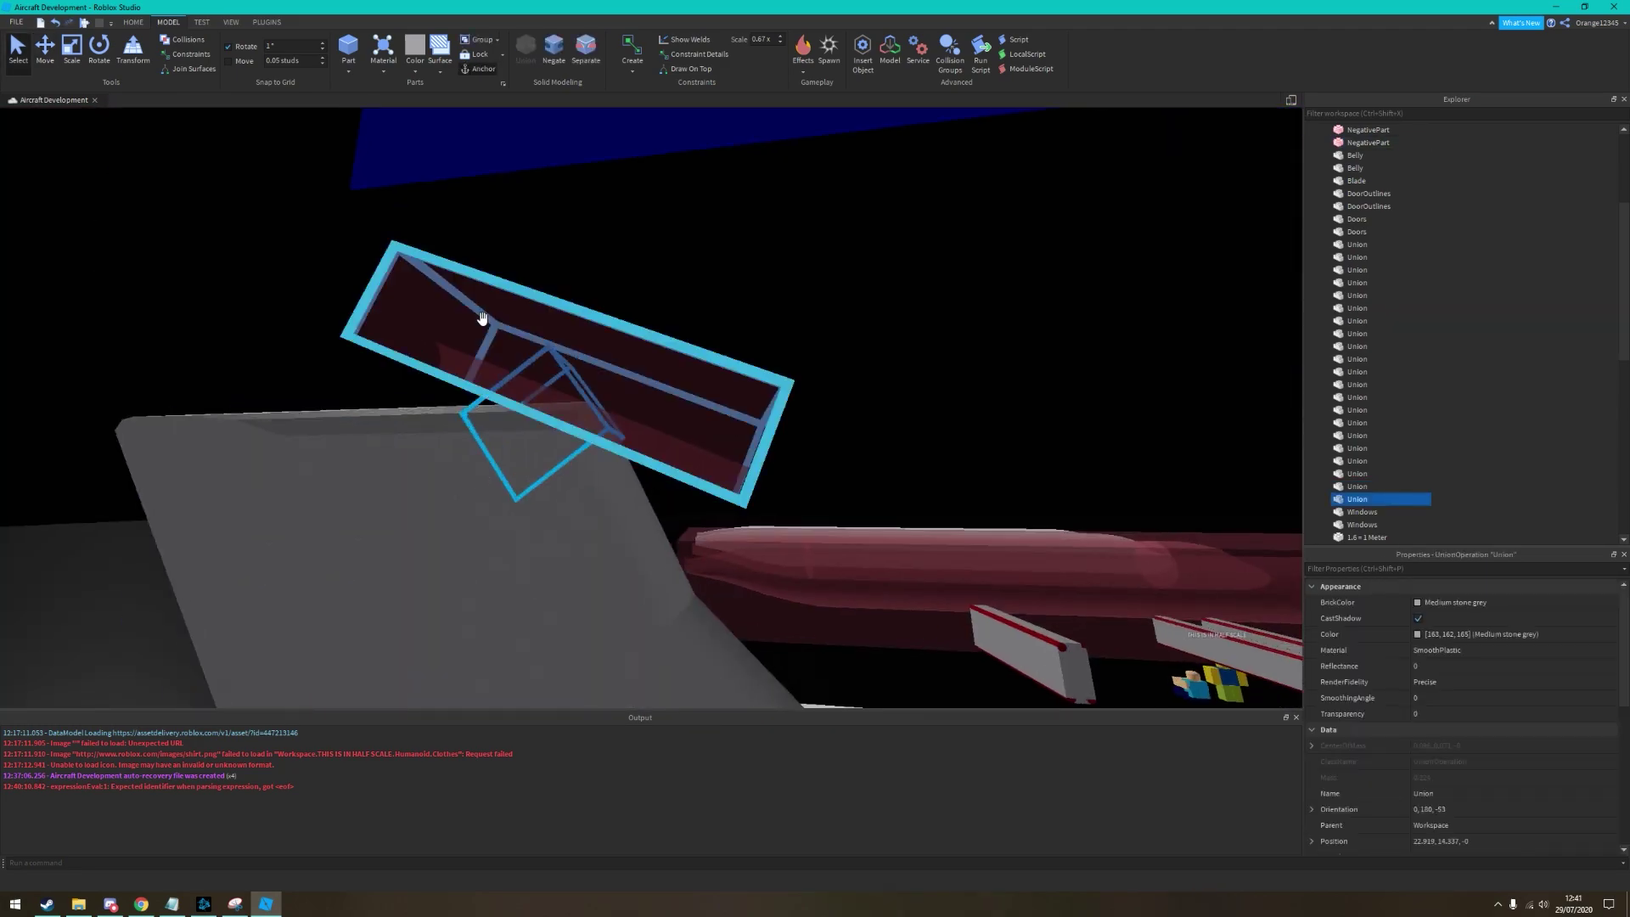
Union the remaining fin pieces, colour the fin Institutional white and name it TailFin
{"action": "right_click_drag", "start_coordinate": [481, 319], "coordinate": [707, 267]}
{"action": "left_click", "coordinate": [708, 267]}
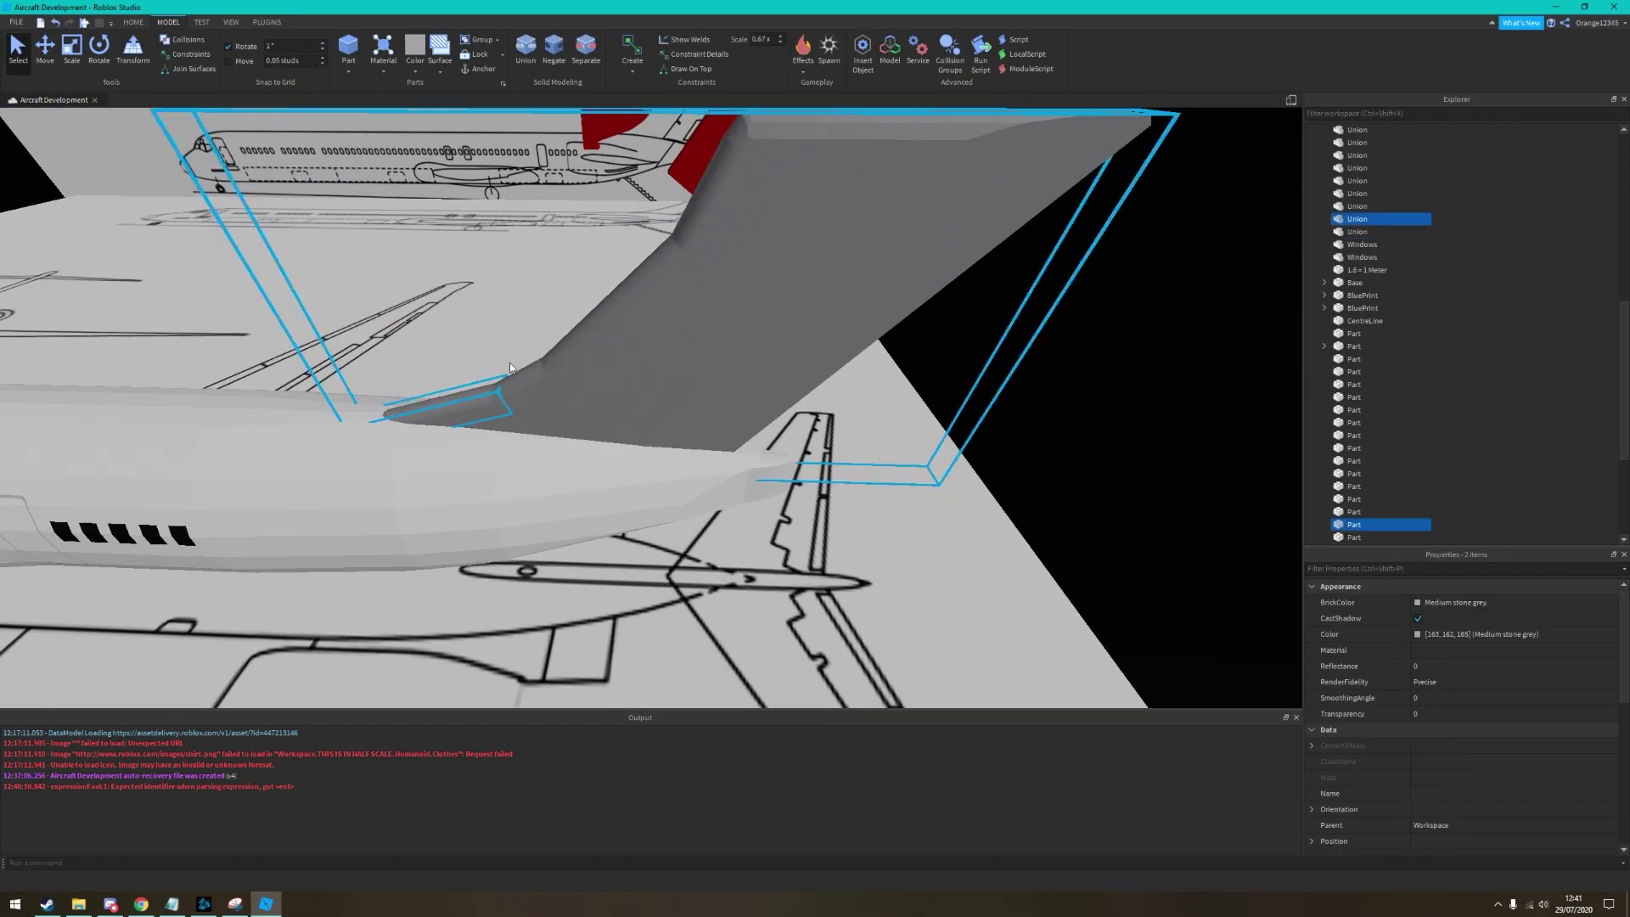
{"action": "left_click", "coordinate": [525, 56]}
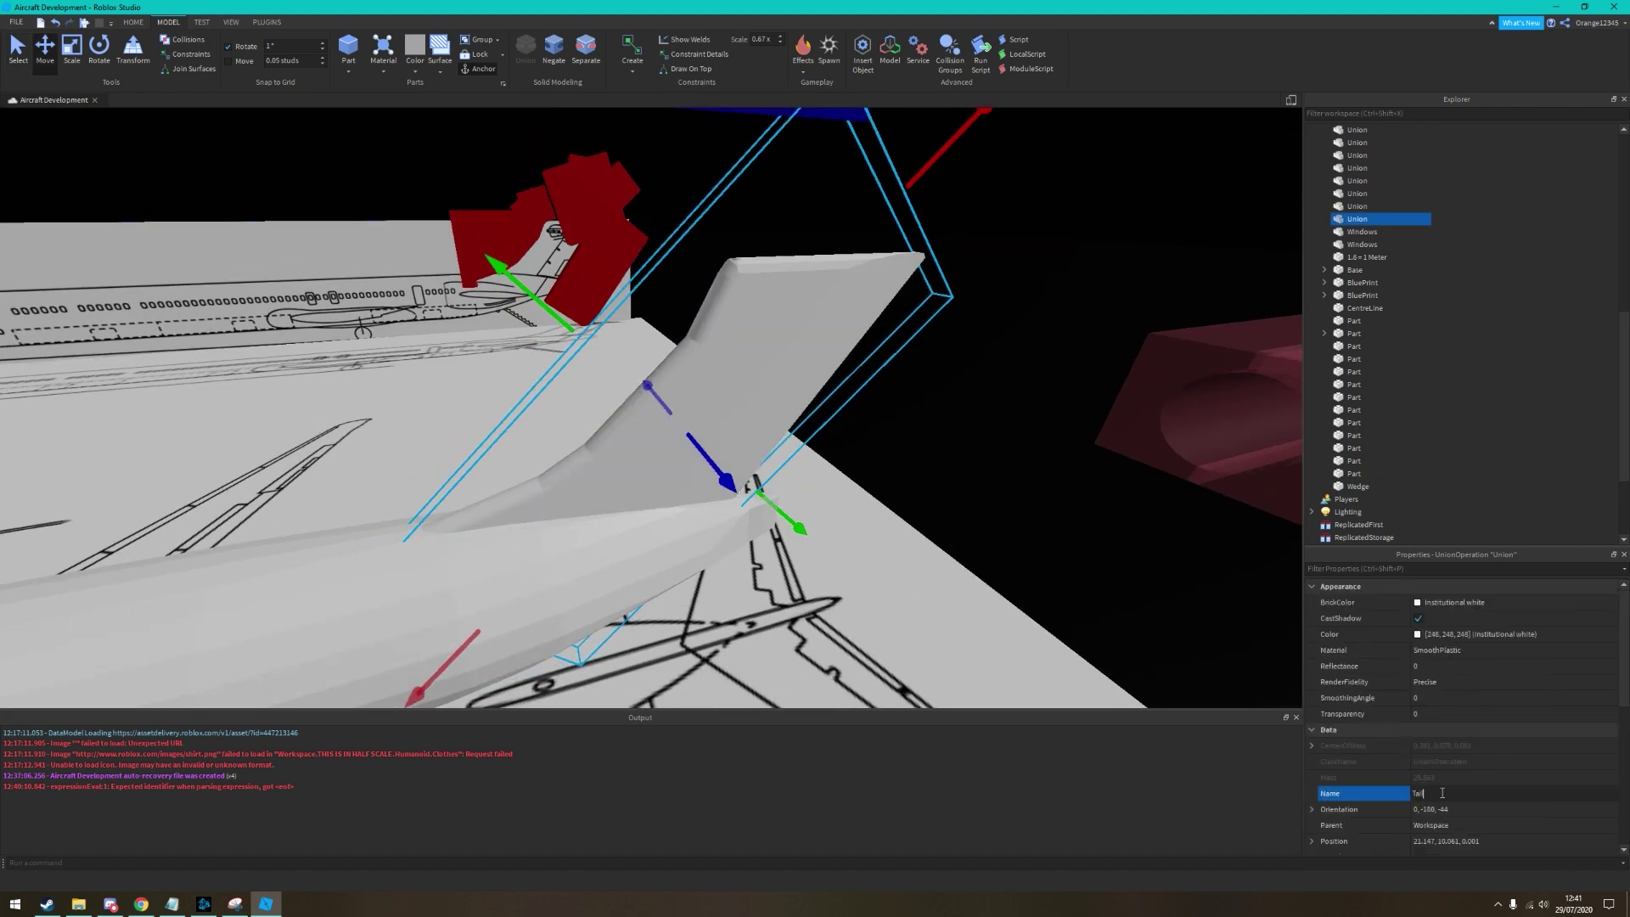
{"action": "right_click_drag", "start_coordinate": [524, 270], "coordinate": [1023, 457]}
{"action": "key", "text": "ctrl+z"}
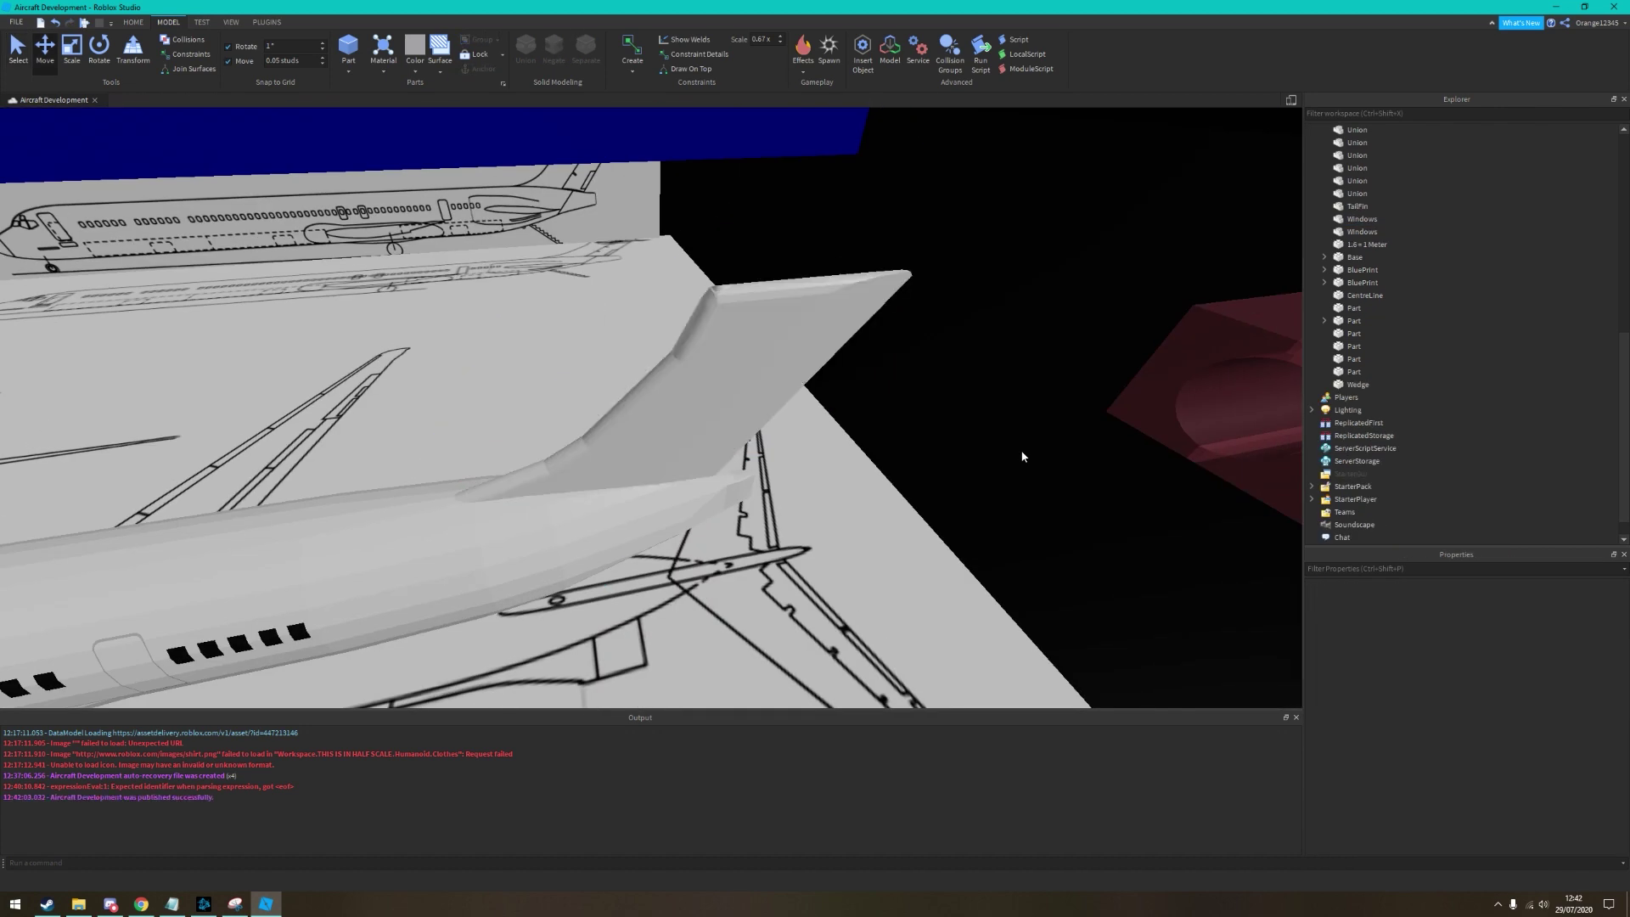
Block out both tailplane halves with grey blocks, rotating one 17° to follow the blueprint's trailing edge, and place them atop the tail fin
{"action": "key", "text": "alt+Tab"}
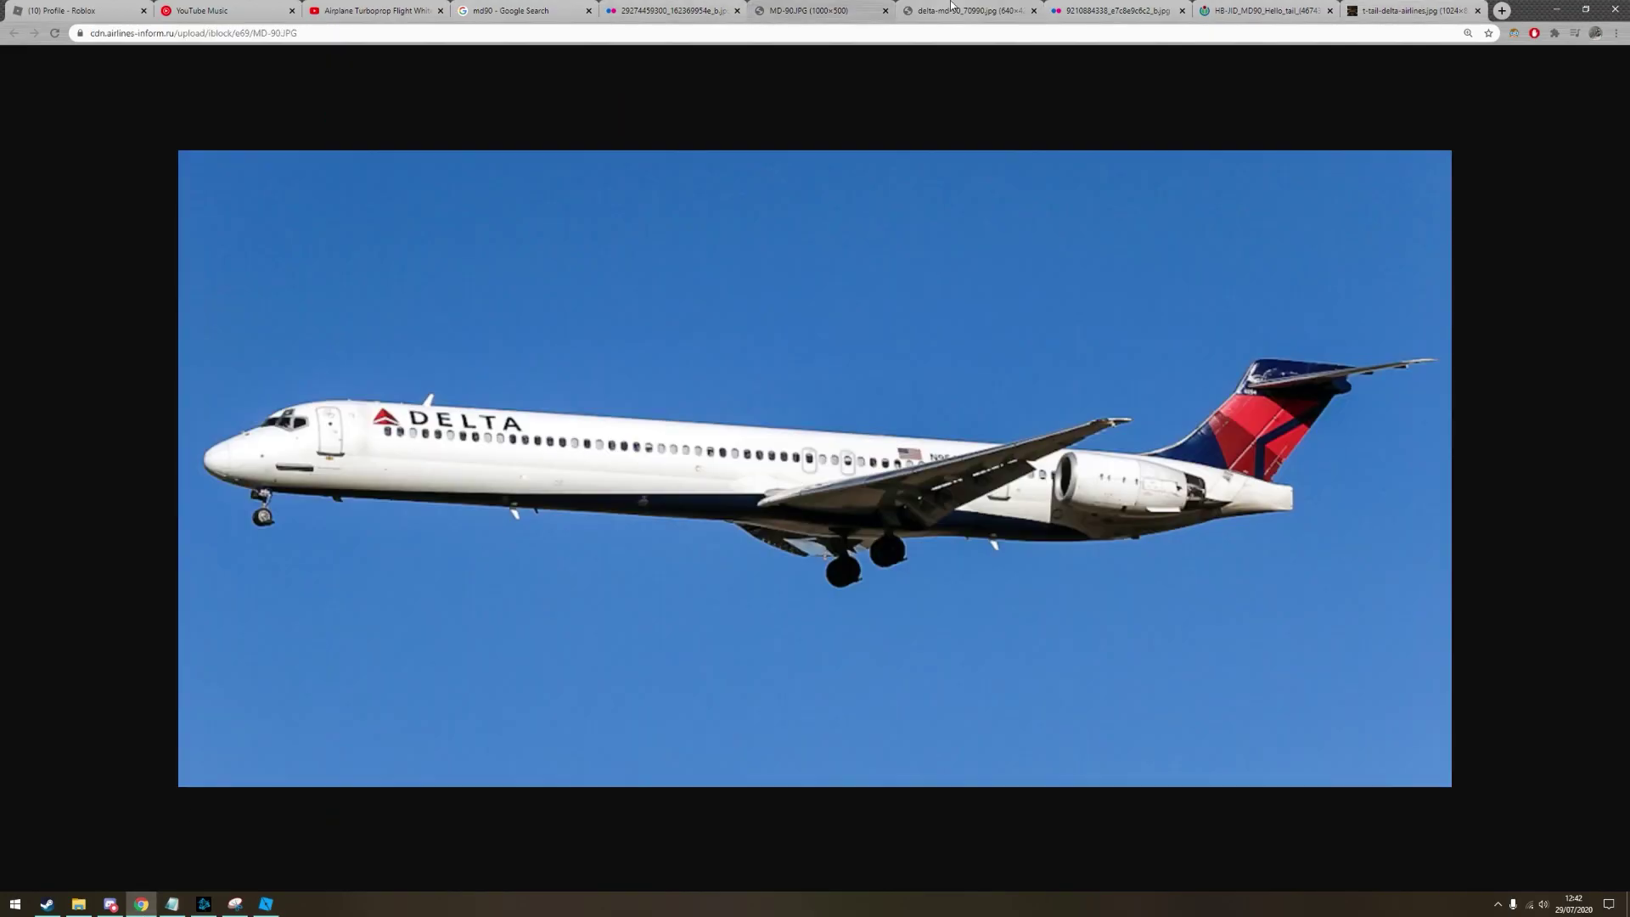
{"action": "key", "text": "alt+Tab"}
{"action": "right_click_drag", "start_coordinate": [316, 176], "coordinate": [314, 175]}
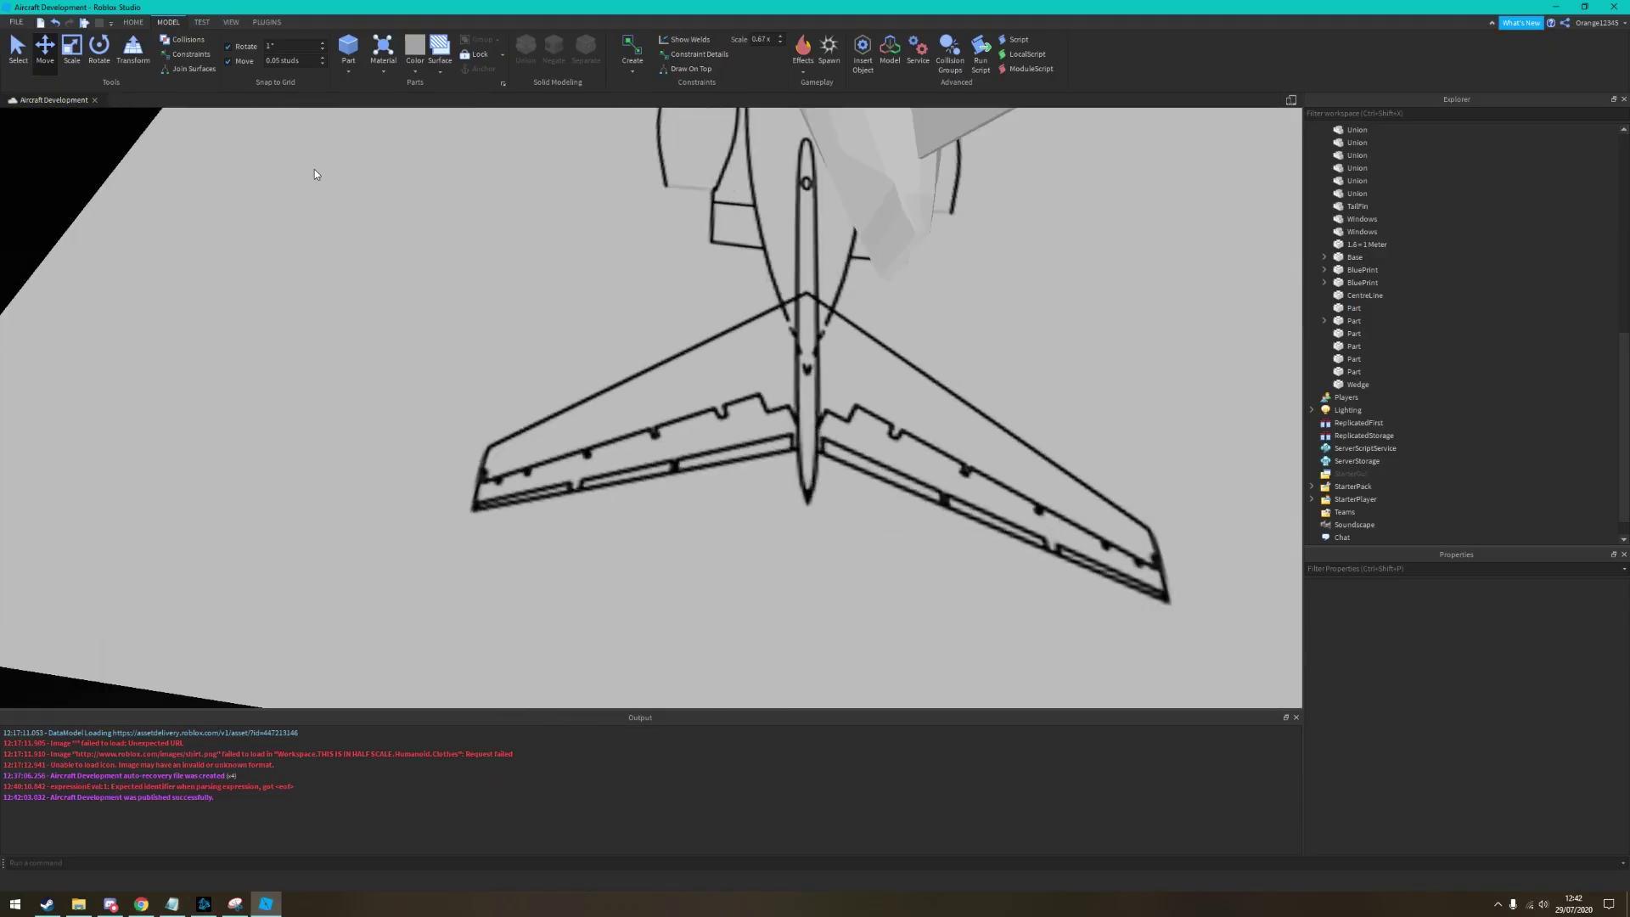
{"action": "right_click_drag", "start_coordinate": [553, 432], "coordinate": [698, 320]}
{"action": "key", "text": "ctrl+4"}
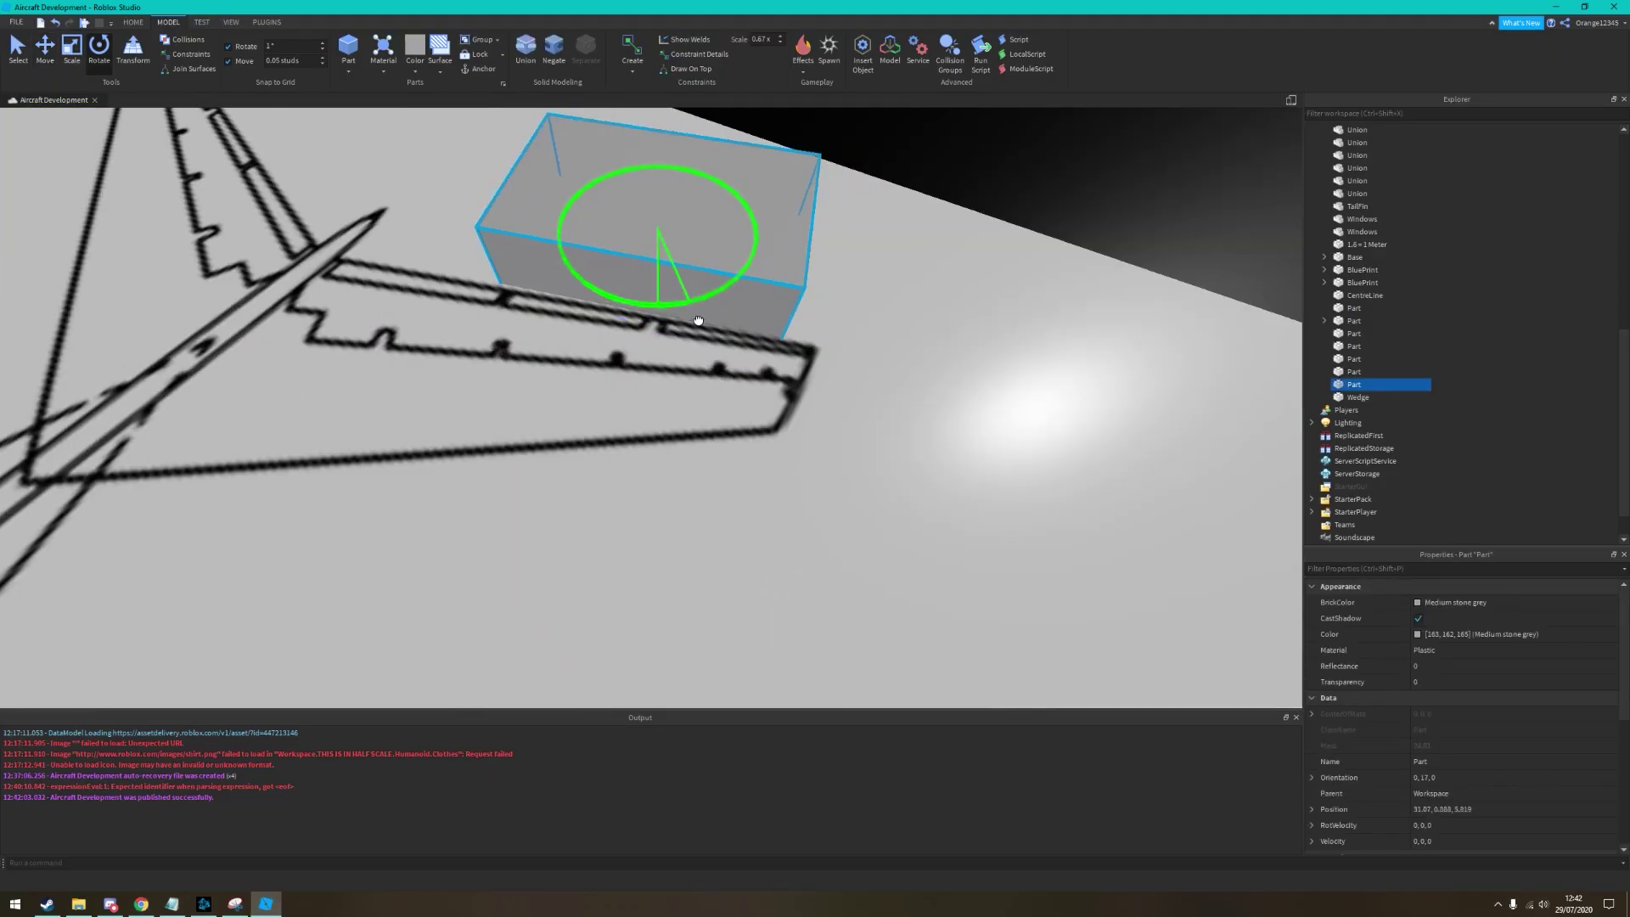
{"action": "right_click_drag", "start_coordinate": [325, 224], "coordinate": [587, 201]}
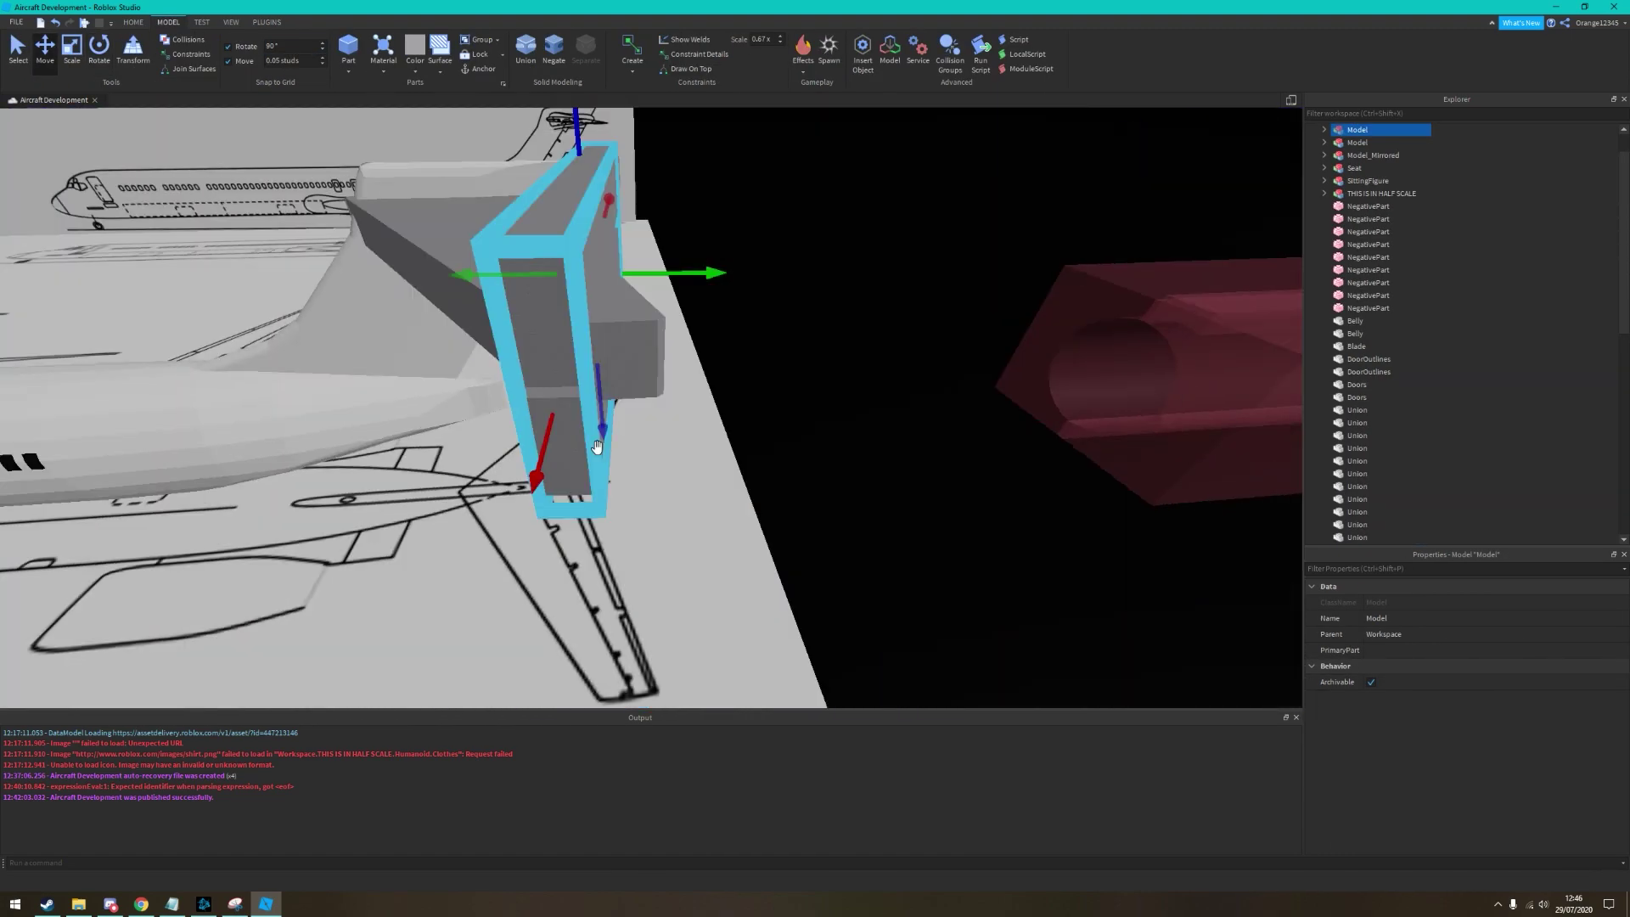
{"action": "scroll", "coordinate": [684, 385], "scroll_direction": "up", "scroll_amount": 5}
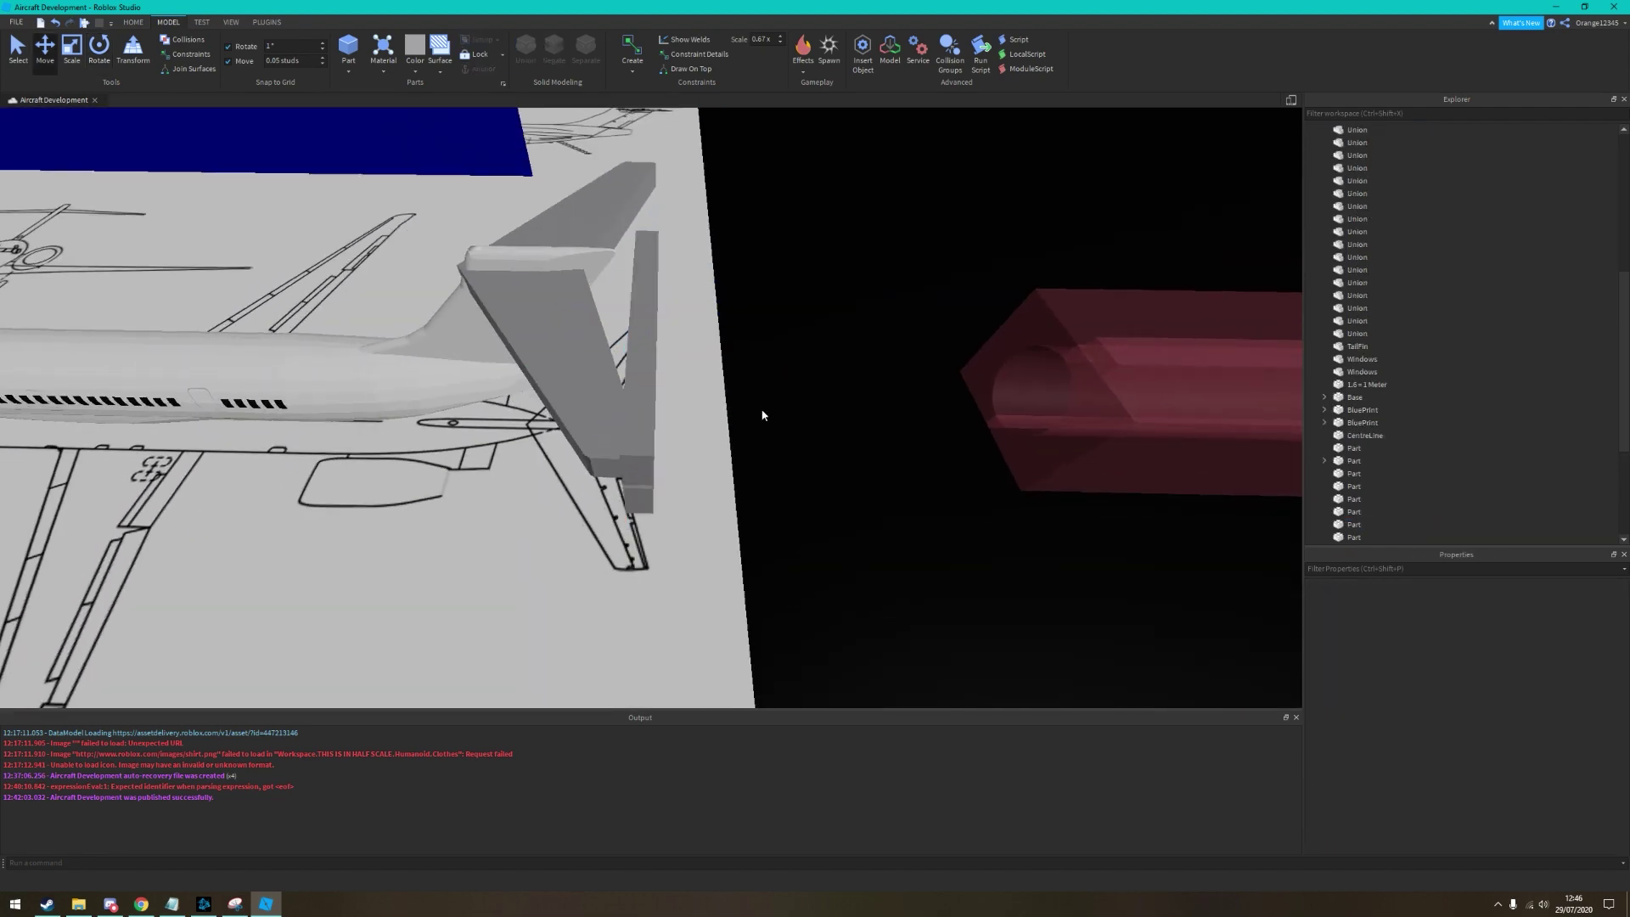
Taper the tailplane half using two red blocks as negative parts above and below it
{"action": "right_click_drag", "start_coordinate": [397, 347], "coordinate": [455, 484]}
{"action": "left_click", "coordinate": [656, 399], "text": "ctrl"}
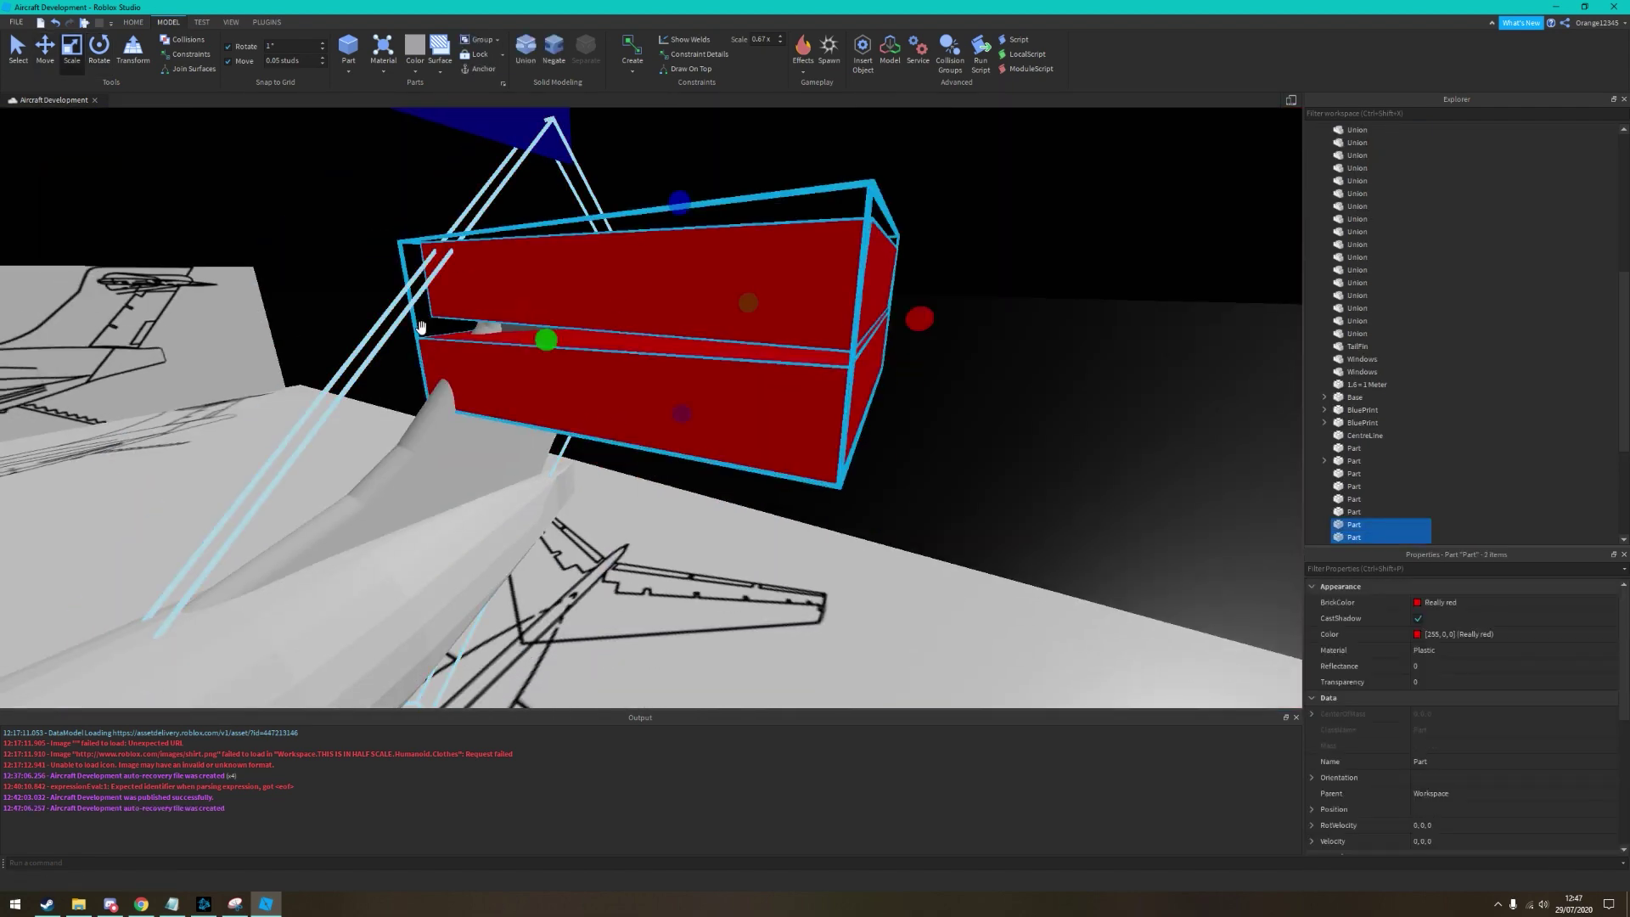
{"action": "mouse_move", "coordinate": [1347, 148]}
{"action": "left_mouse_down"}
{"action": "mouse_move", "coordinate": [1416, 272]}
{"action": "mouse_move", "coordinate": [1350, 269]}
{"action": "left_mouse_up"}
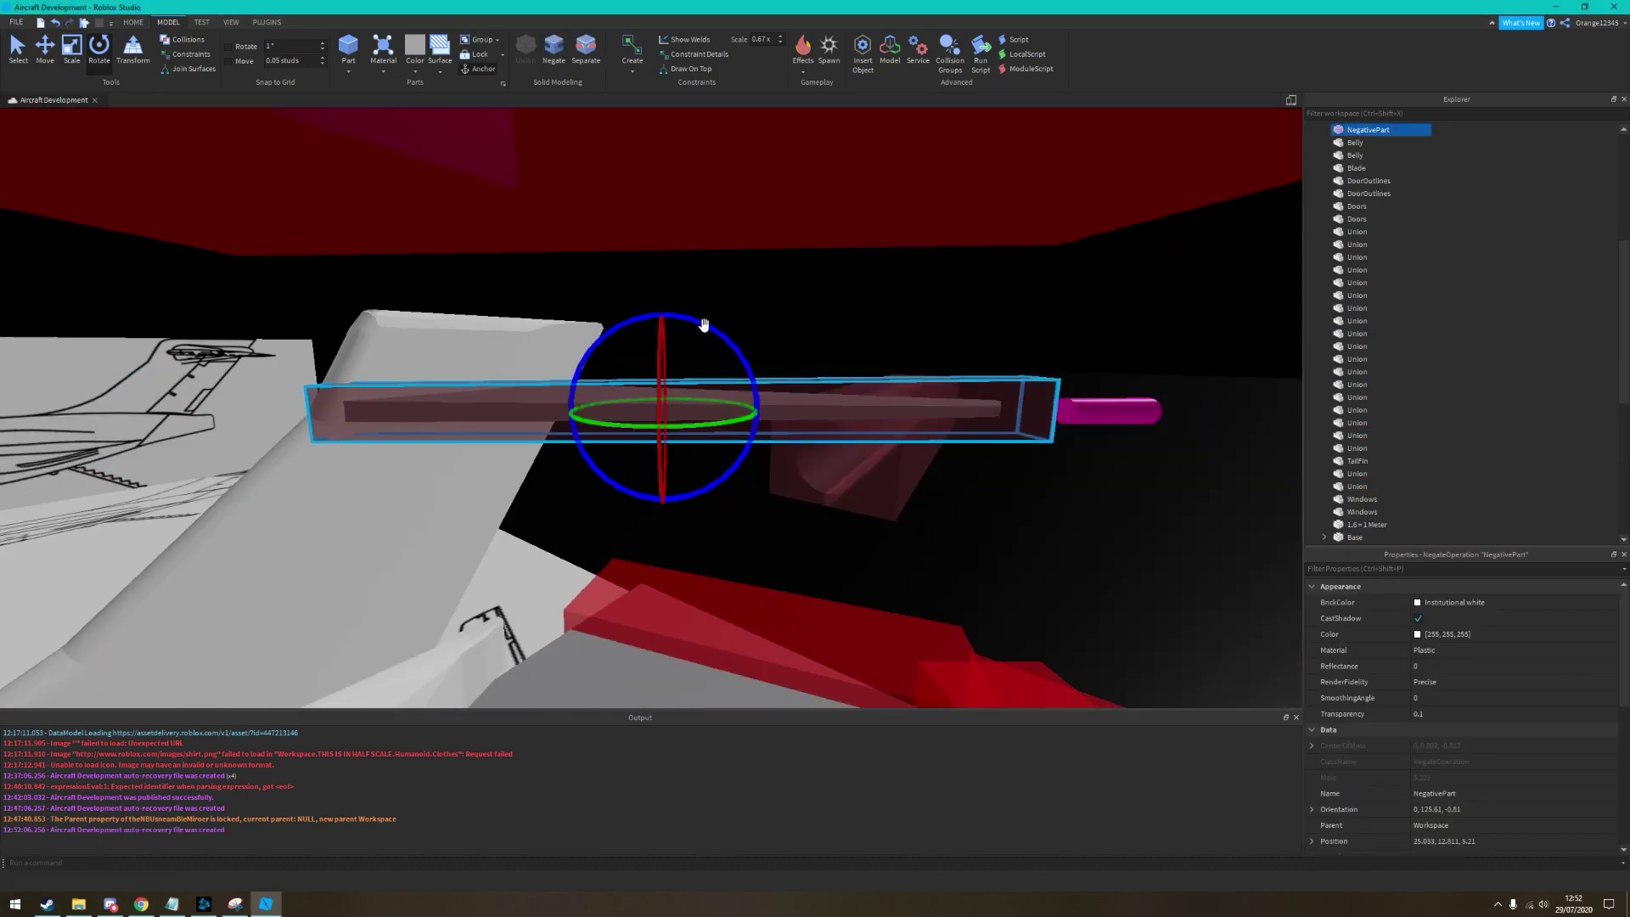
{"action": "left_click", "coordinate": [73, 25]}
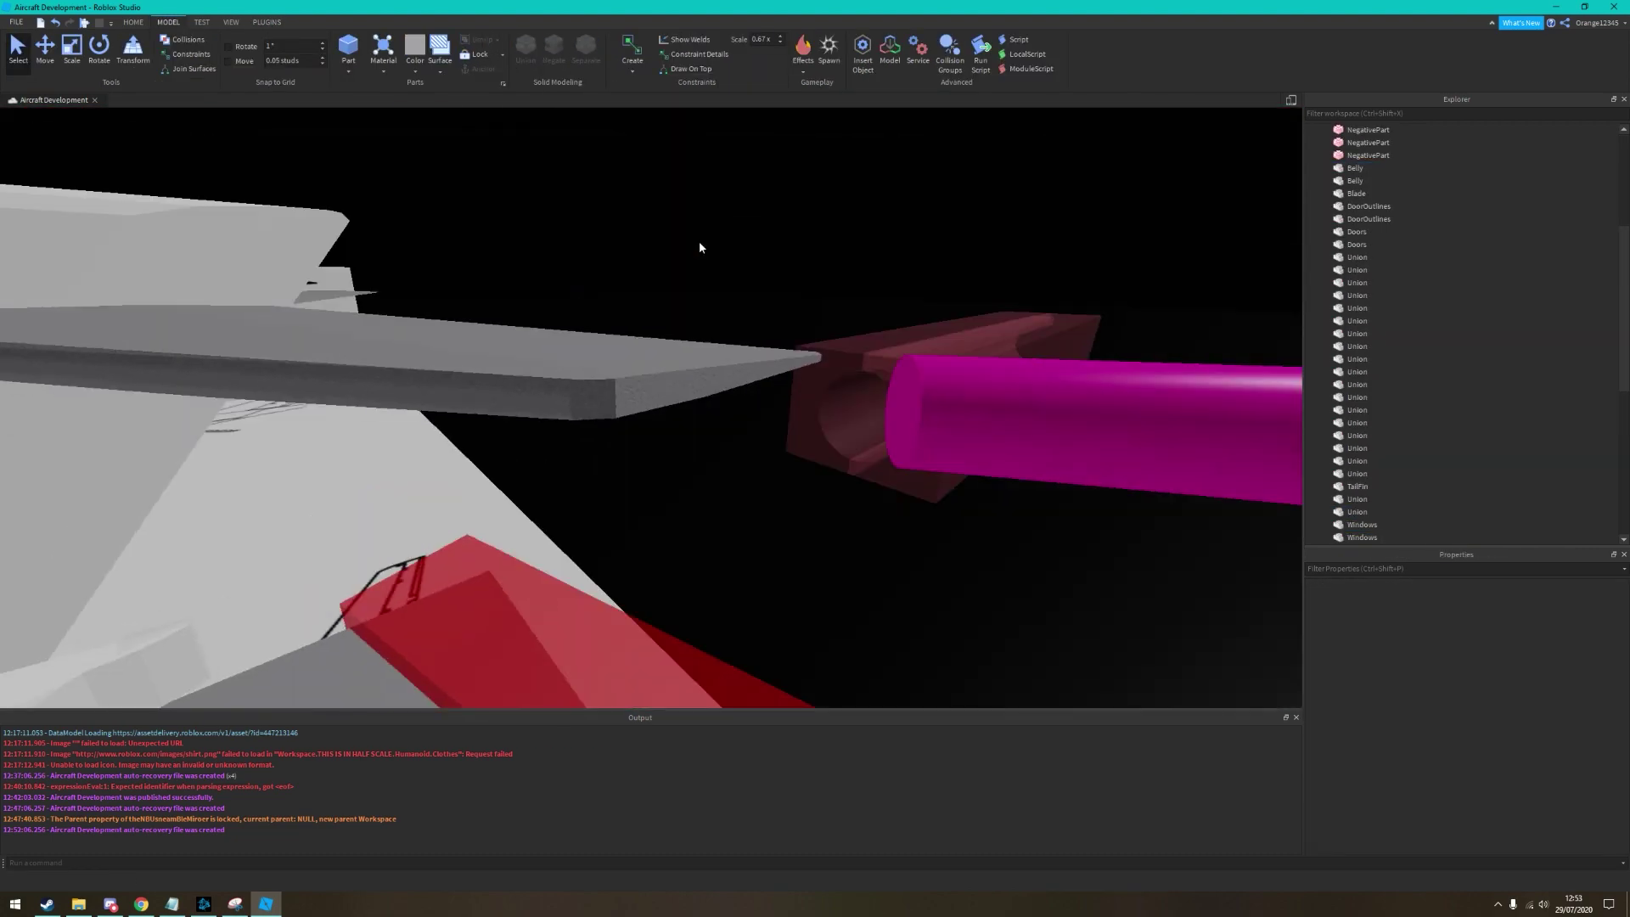
Position a grey block at the tailplane's edge and union it with the negated magenta cylinder to cut a round groove
{"action": "left_click", "coordinate": [688, 416]}
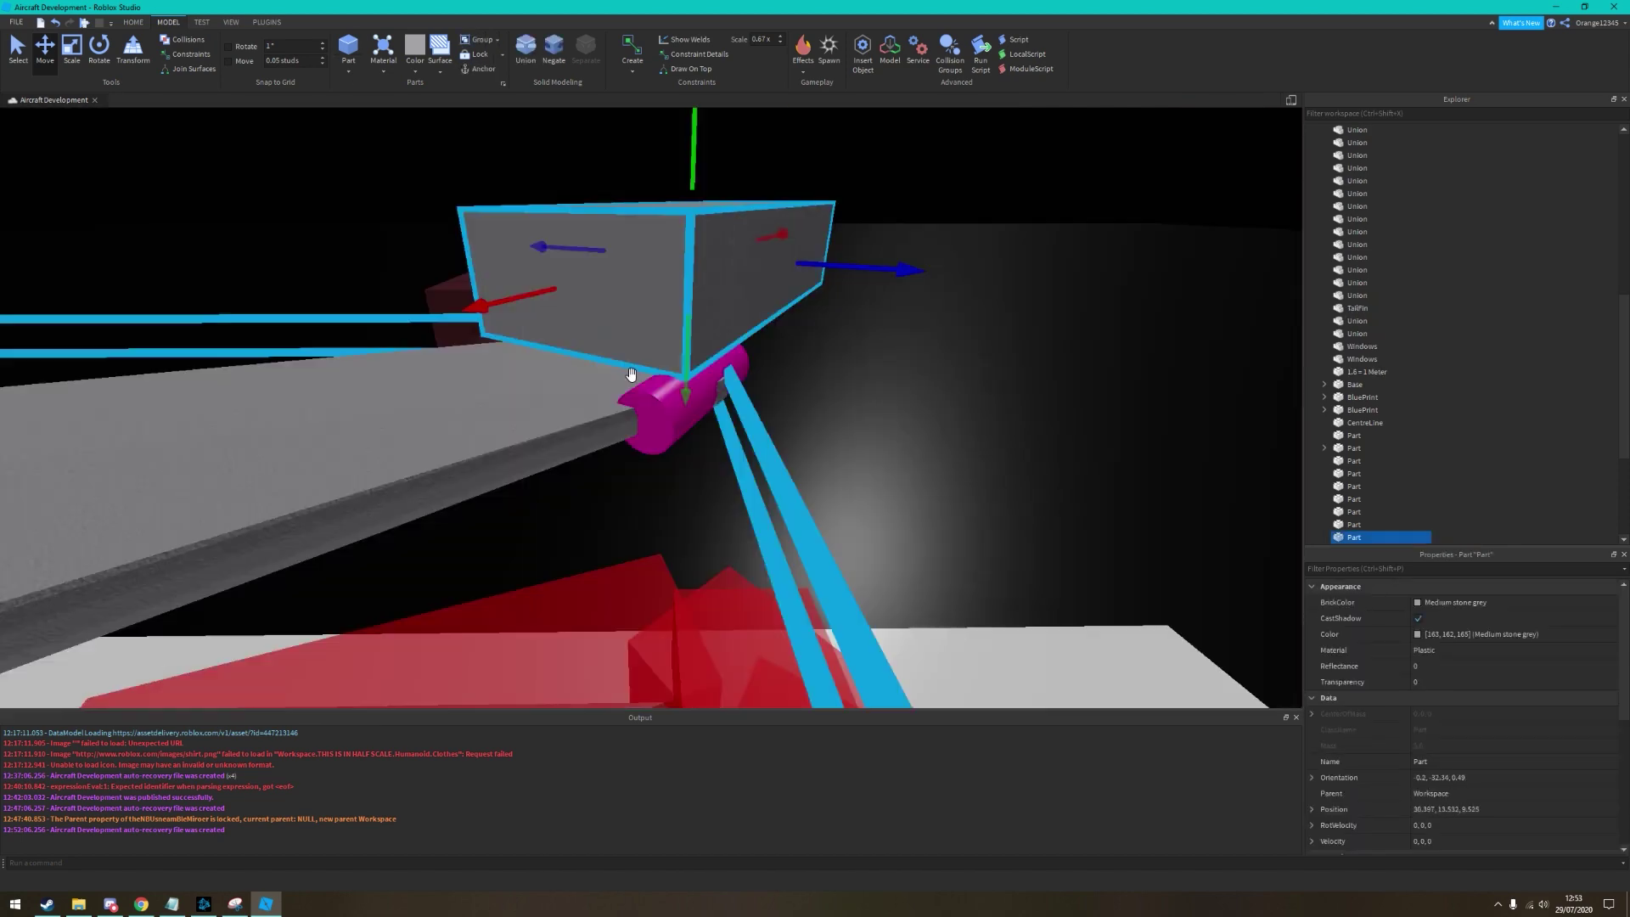
{"action": "left_click", "coordinate": [583, 443]}
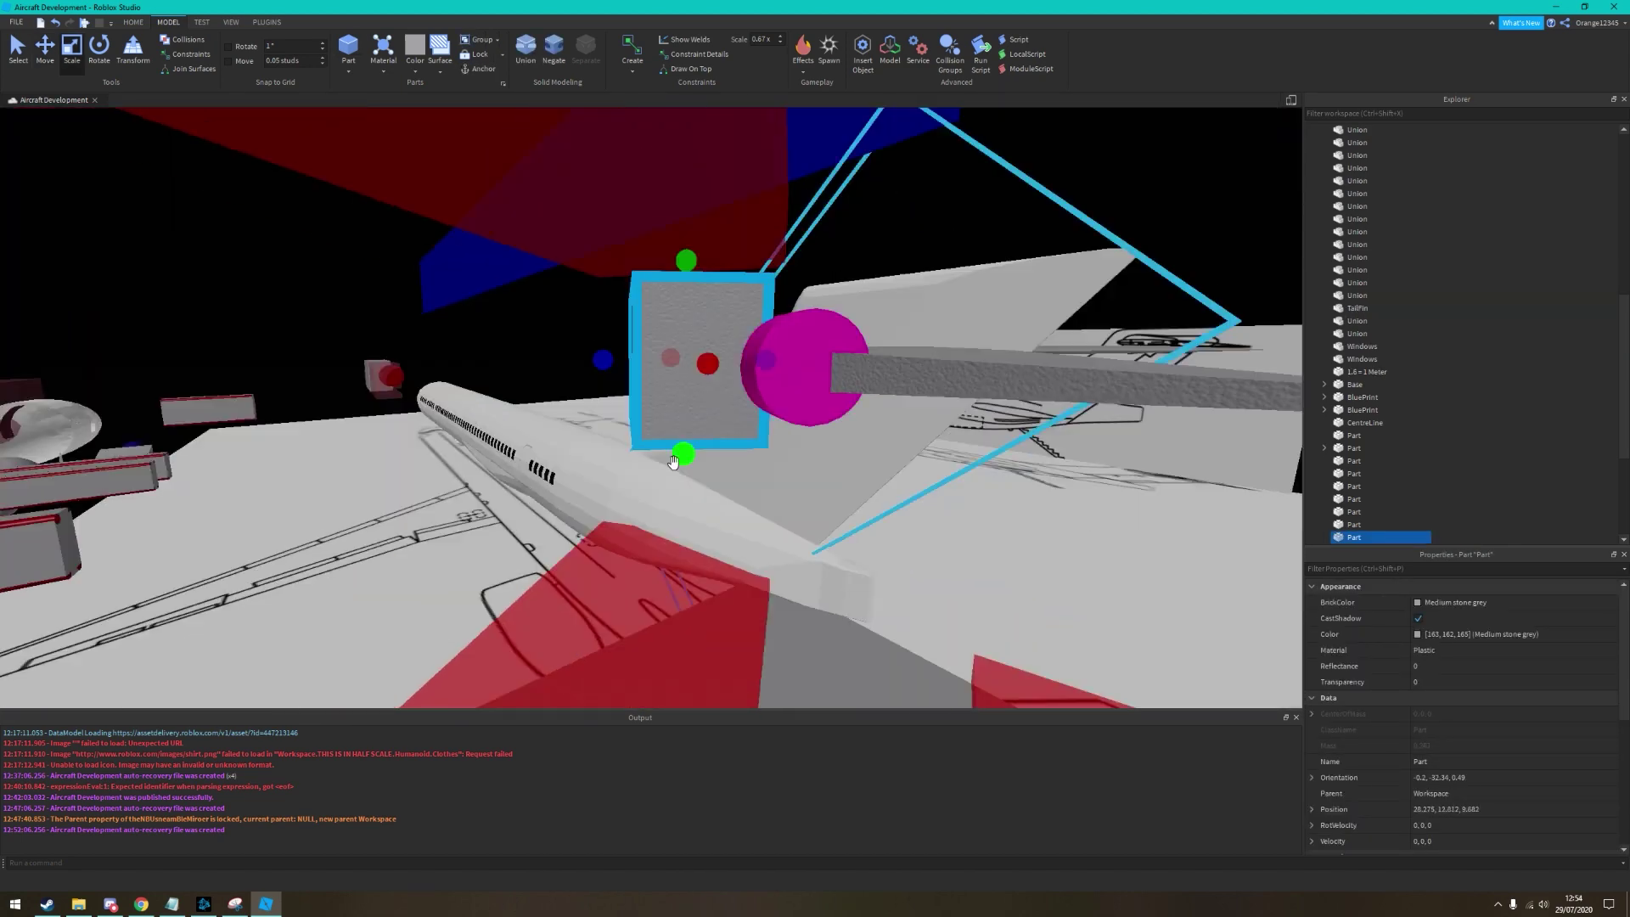
{"action": "left_click", "coordinate": [538, 58]}
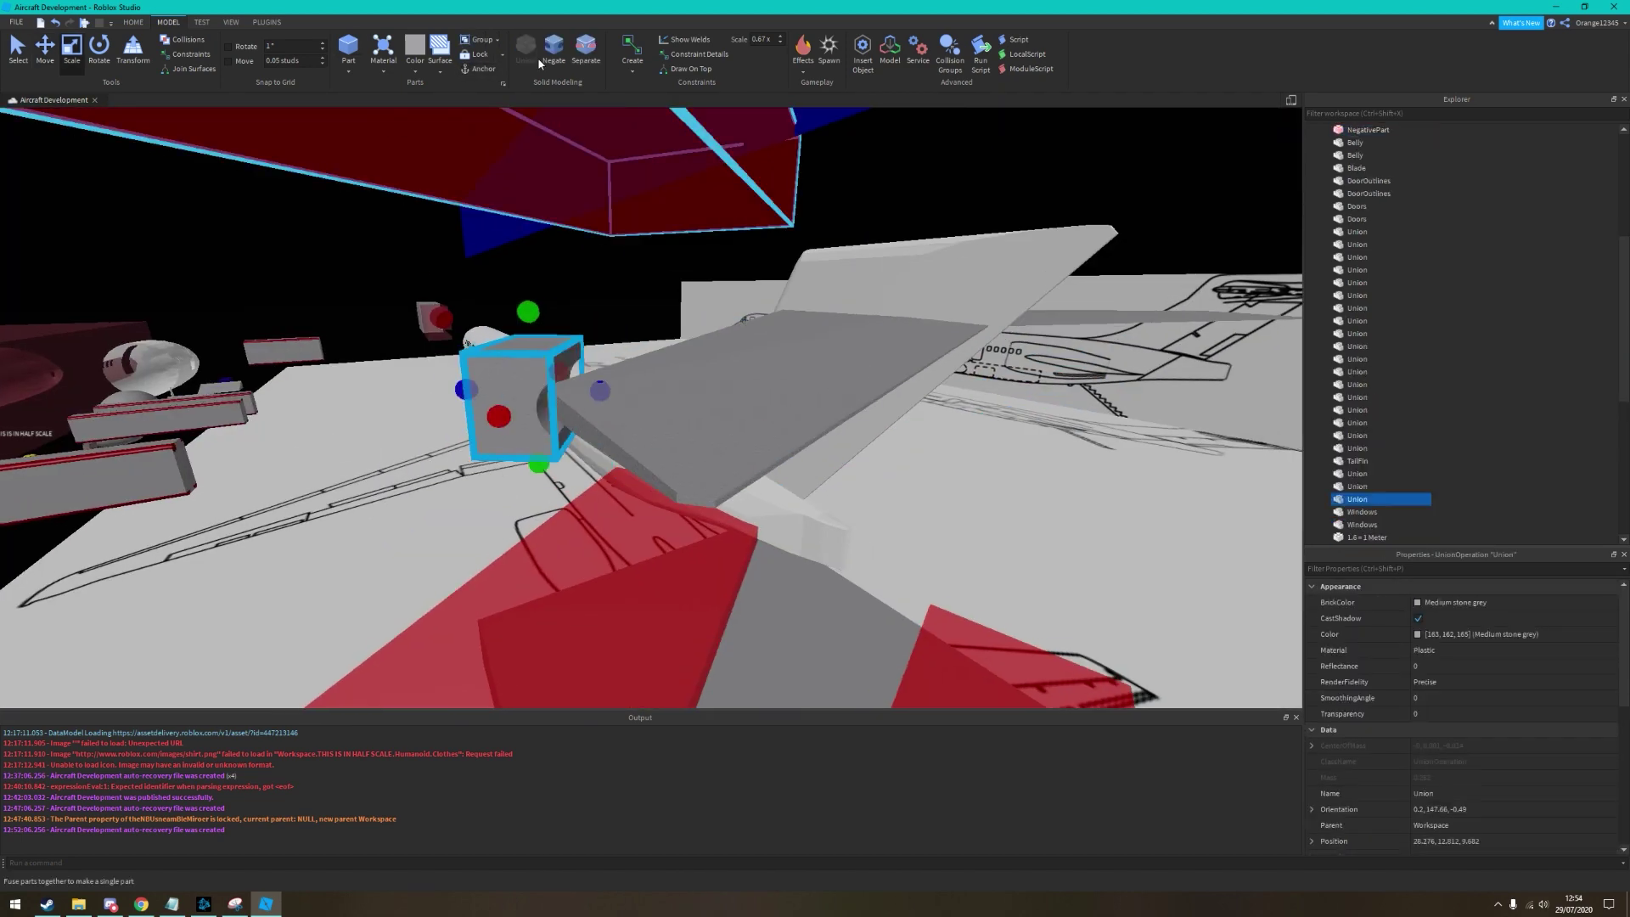
Mirror the tailplane half to the other side of the tail fin and anchor both halves
{"action": "left_click", "coordinate": [267, 22]}
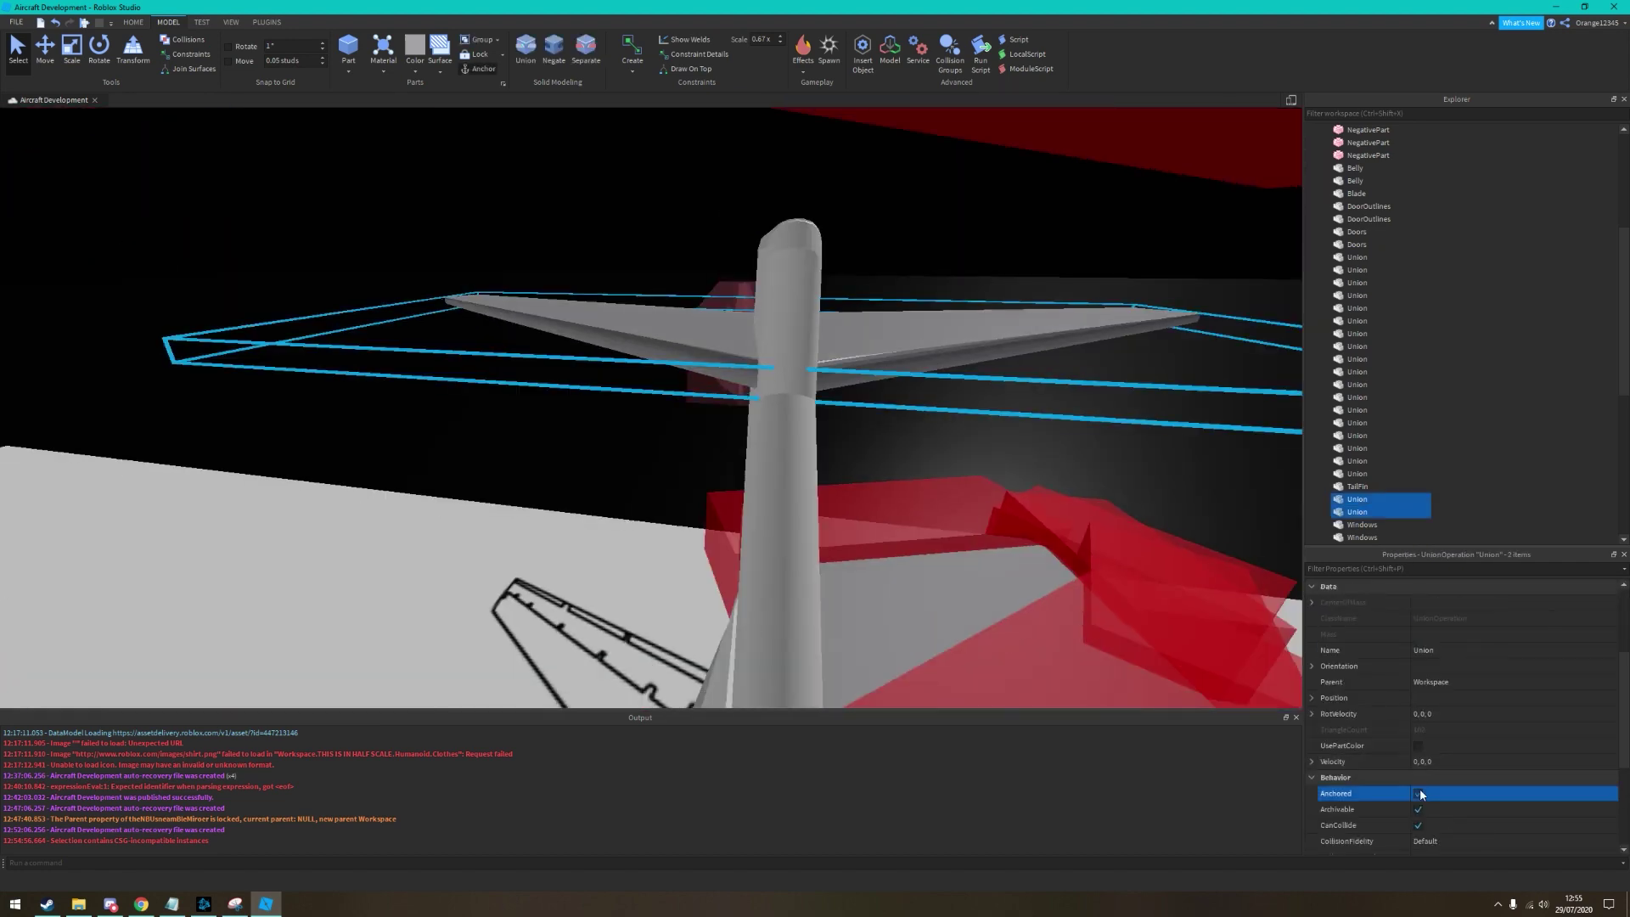
{"action": "scroll", "coordinate": [1479, 677], "scroll_direction": "up", "scroll_amount": 3}
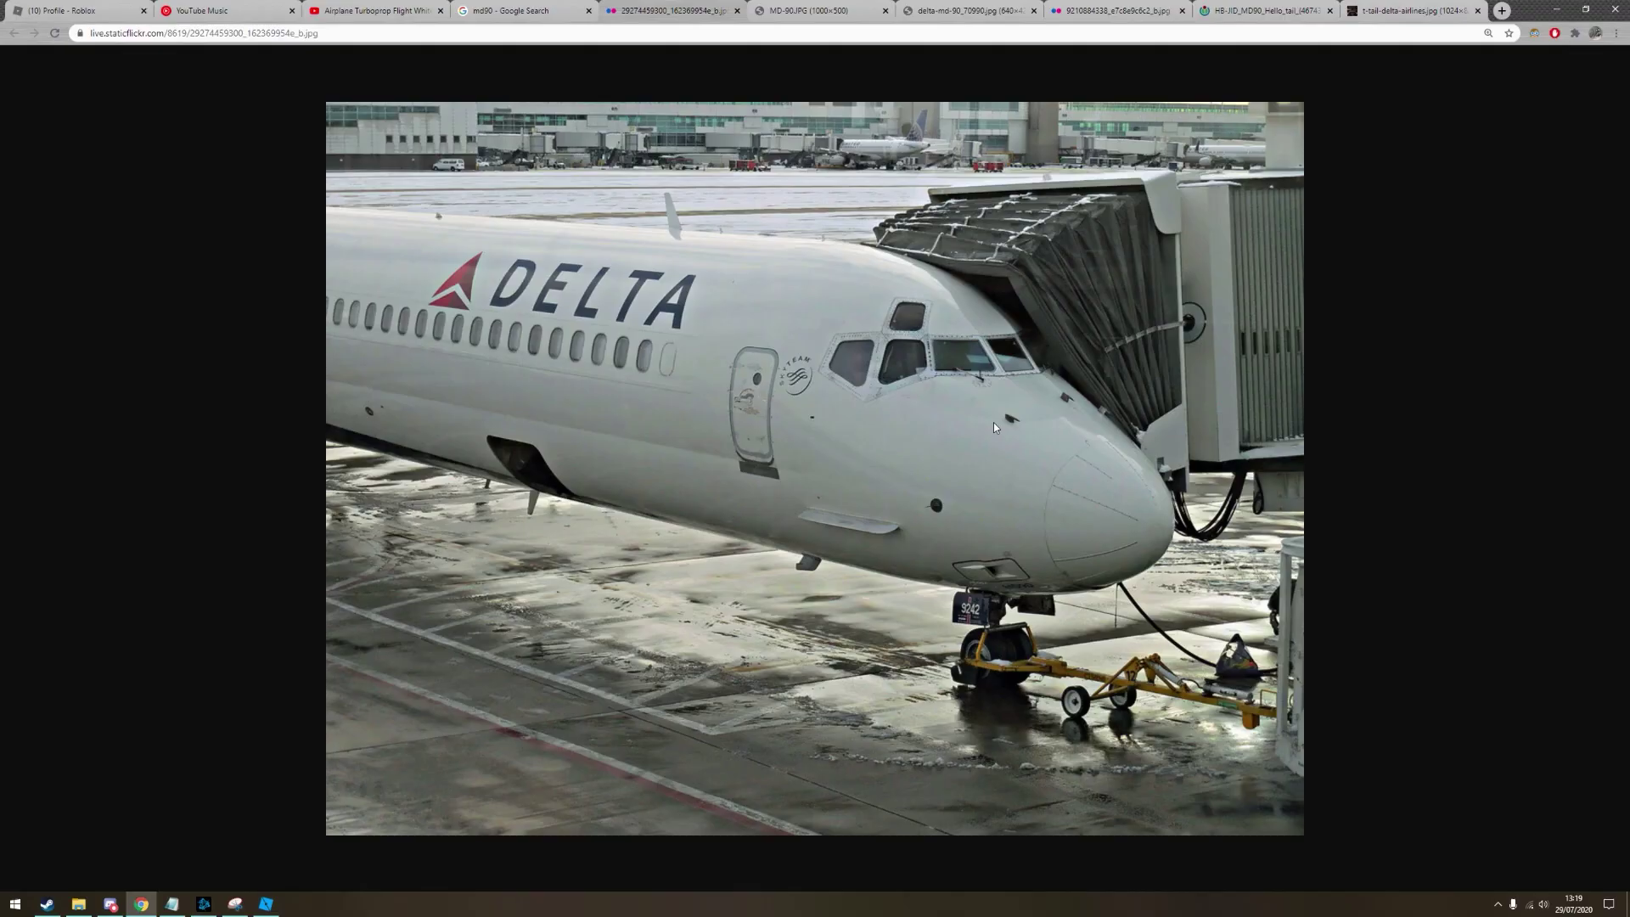
Examine the MD-90 reference photos and the Aviation Stack Exchange question with its wingtip and logo light diagrams
{"action": "key", "text": "ctrl+Tab"}
{"action": "key", "text": "ctrl+shift+Tab"}
{"action": "key", "text": "ctrl+shift+Tab"}
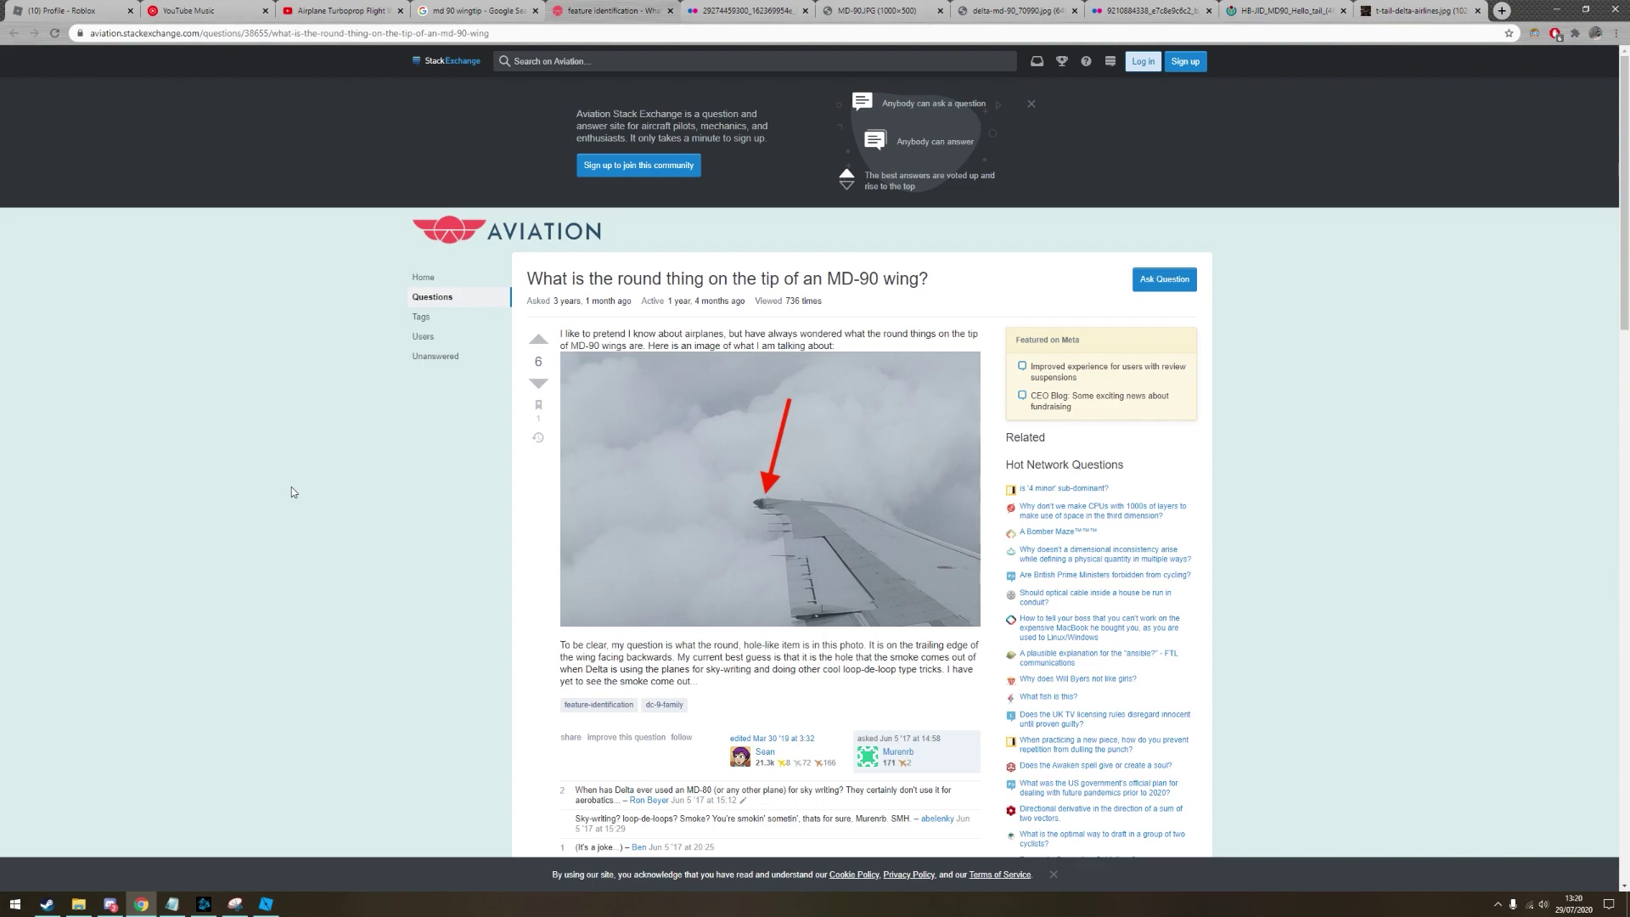
{"action": "scroll", "coordinate": [255, 518], "scroll_direction": "down", "scroll_amount": 5}
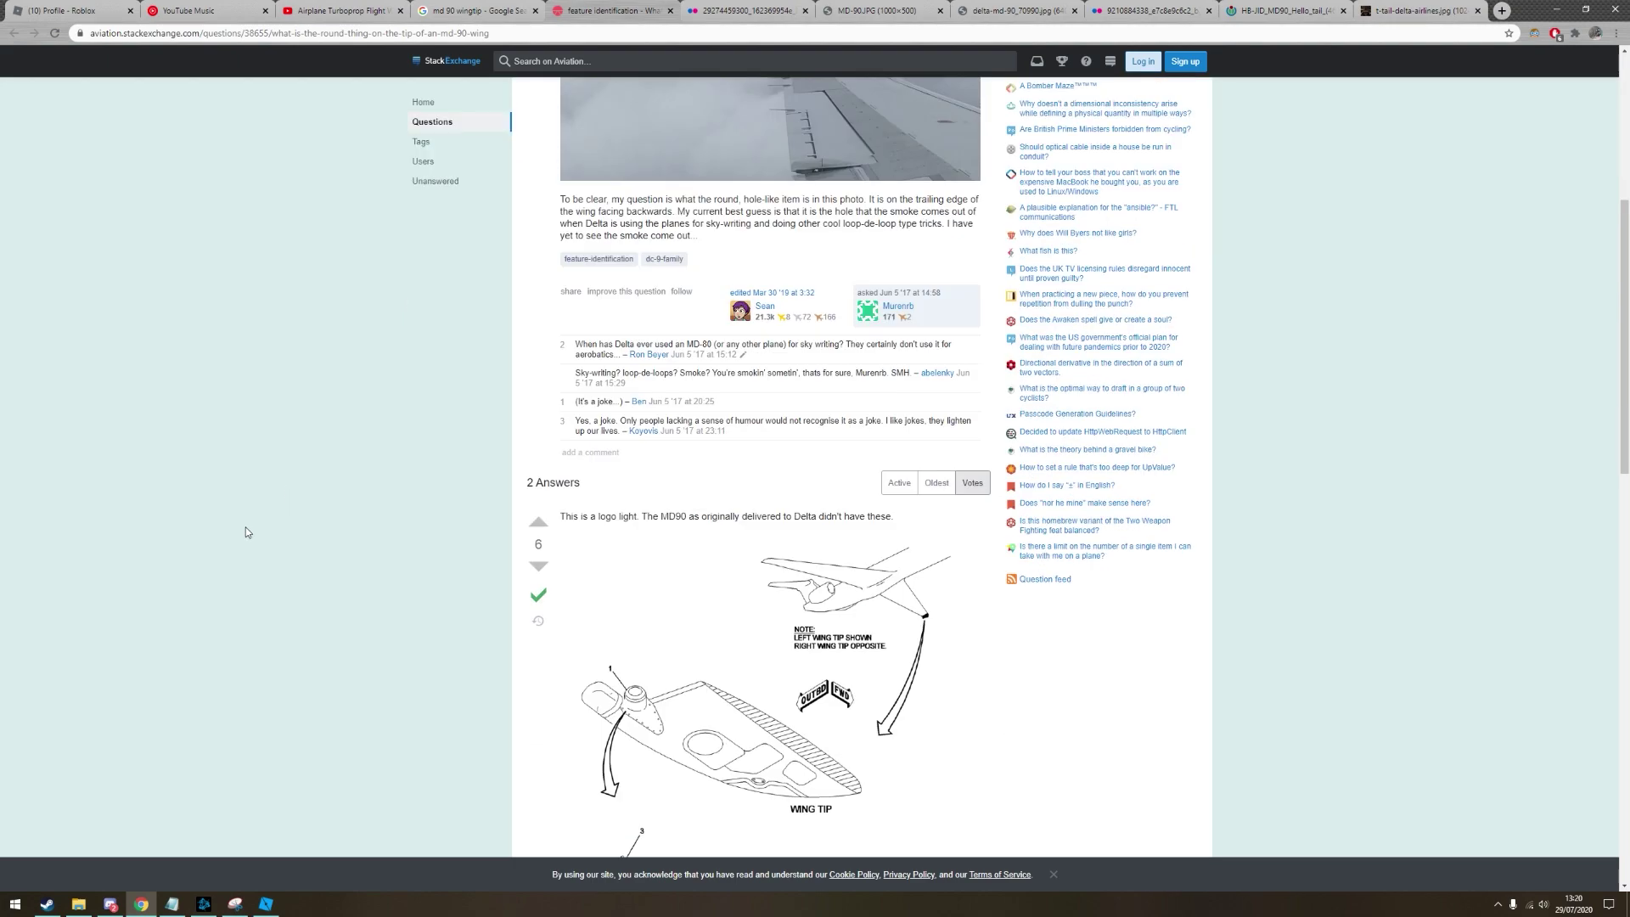
{"action": "scroll", "coordinate": [239, 533], "scroll_direction": "up", "scroll_amount": 10}
{"action": "scroll", "coordinate": [594, 425], "scroll_direction": "down", "scroll_amount": 10}
{"action": "scroll", "coordinate": [954, 357], "scroll_direction": "up", "scroll_amount": 10}
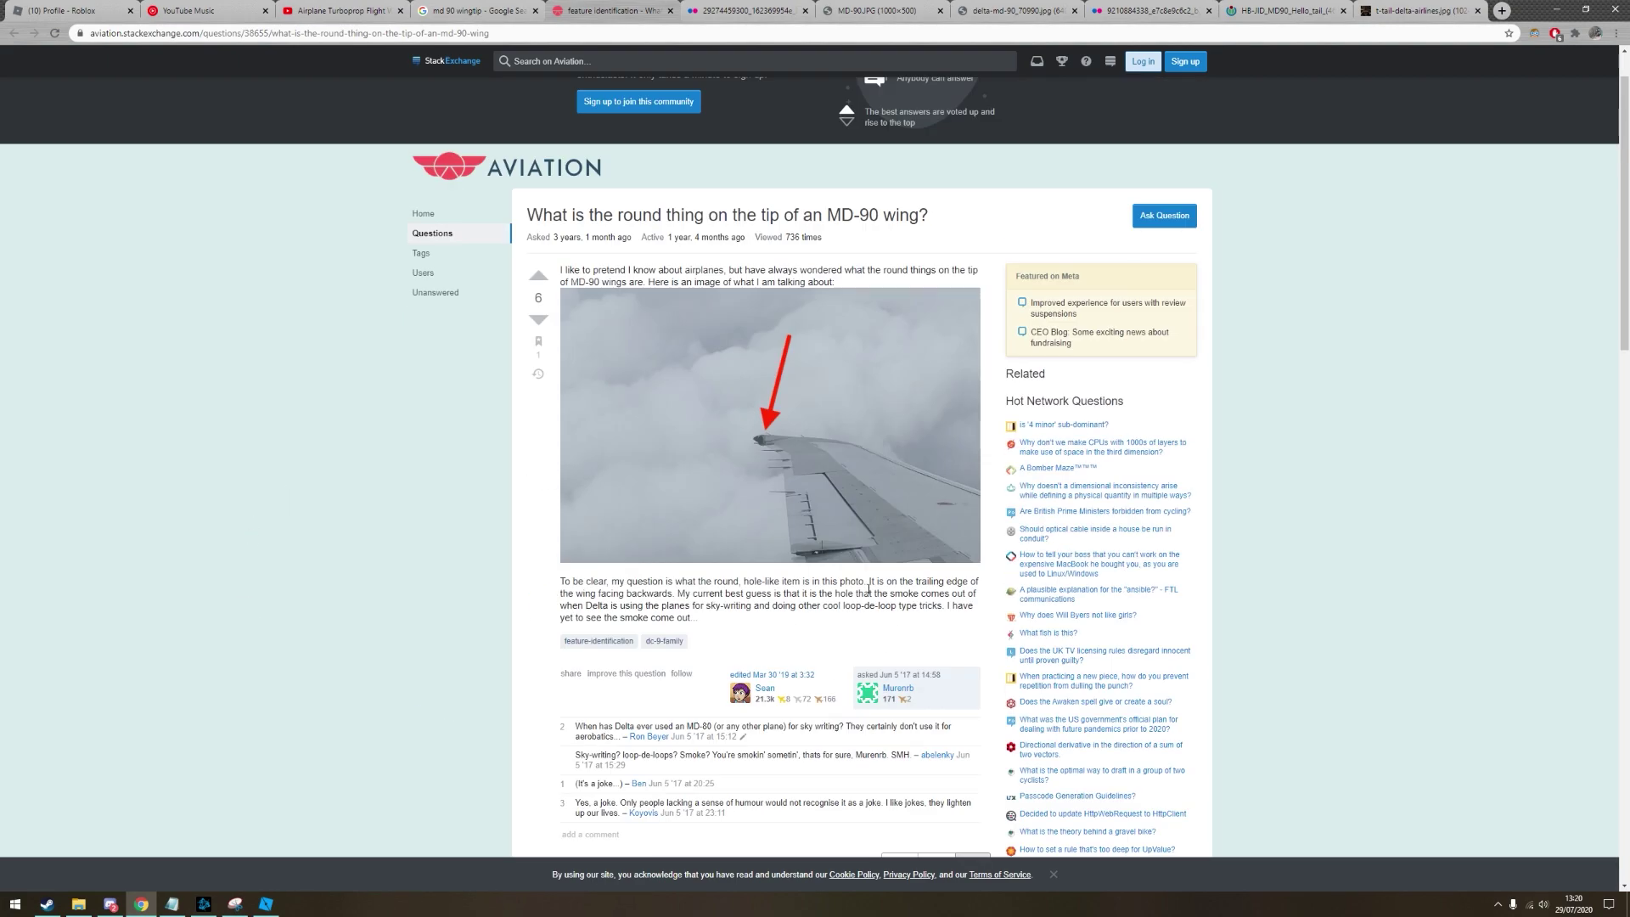
{"action": "scroll", "coordinate": [638, 343], "scroll_direction": "down", "scroll_amount": 15}
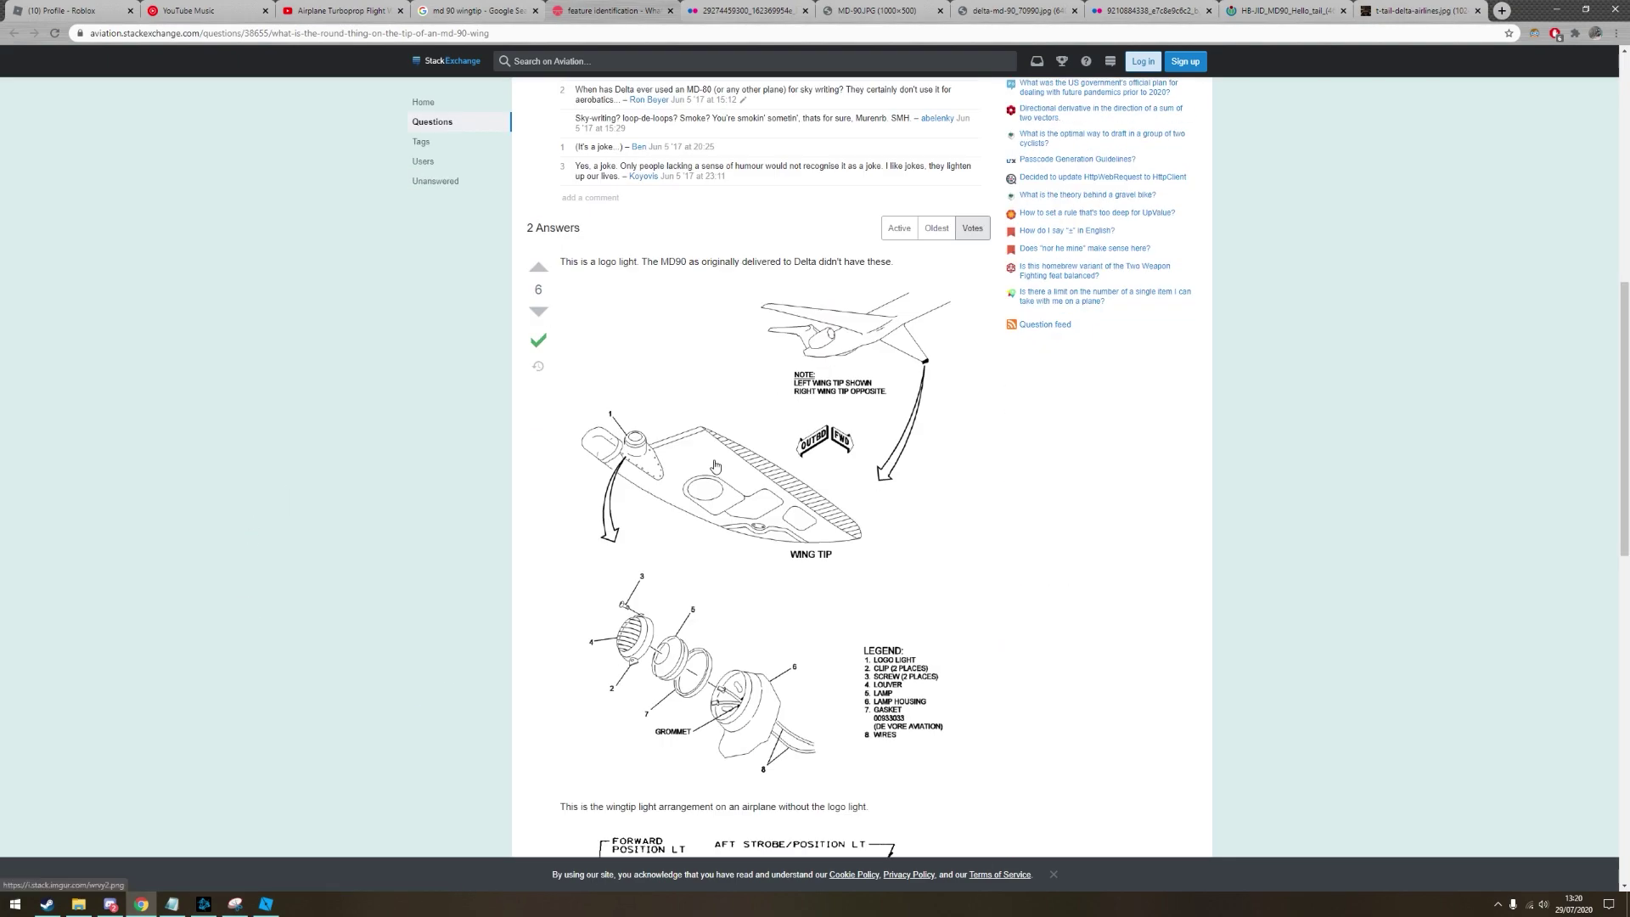
{"action": "scroll", "coordinate": [844, 534], "scroll_direction": "up", "scroll_amount": 15}
Switch back to Roblox Studio and reshape the grey block near the blueprint's wingtip into a thin slab
{"action": "key", "text": "alt+Tab"}
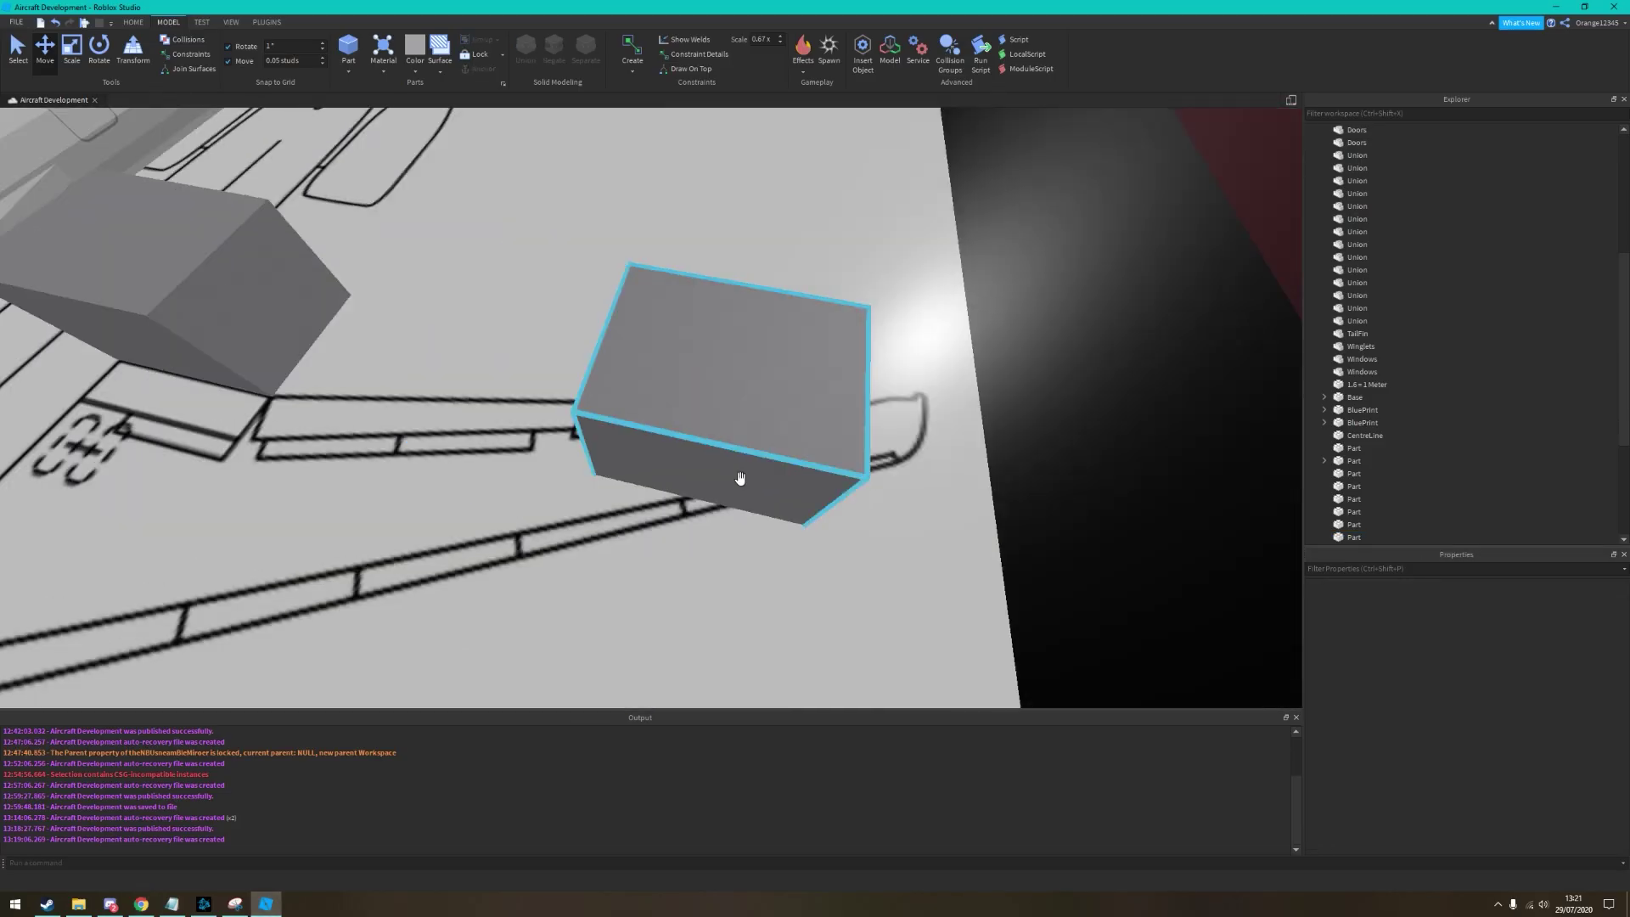
{"action": "left_click", "coordinate": [740, 478]}
{"action": "key", "text": "ctrl+4"}
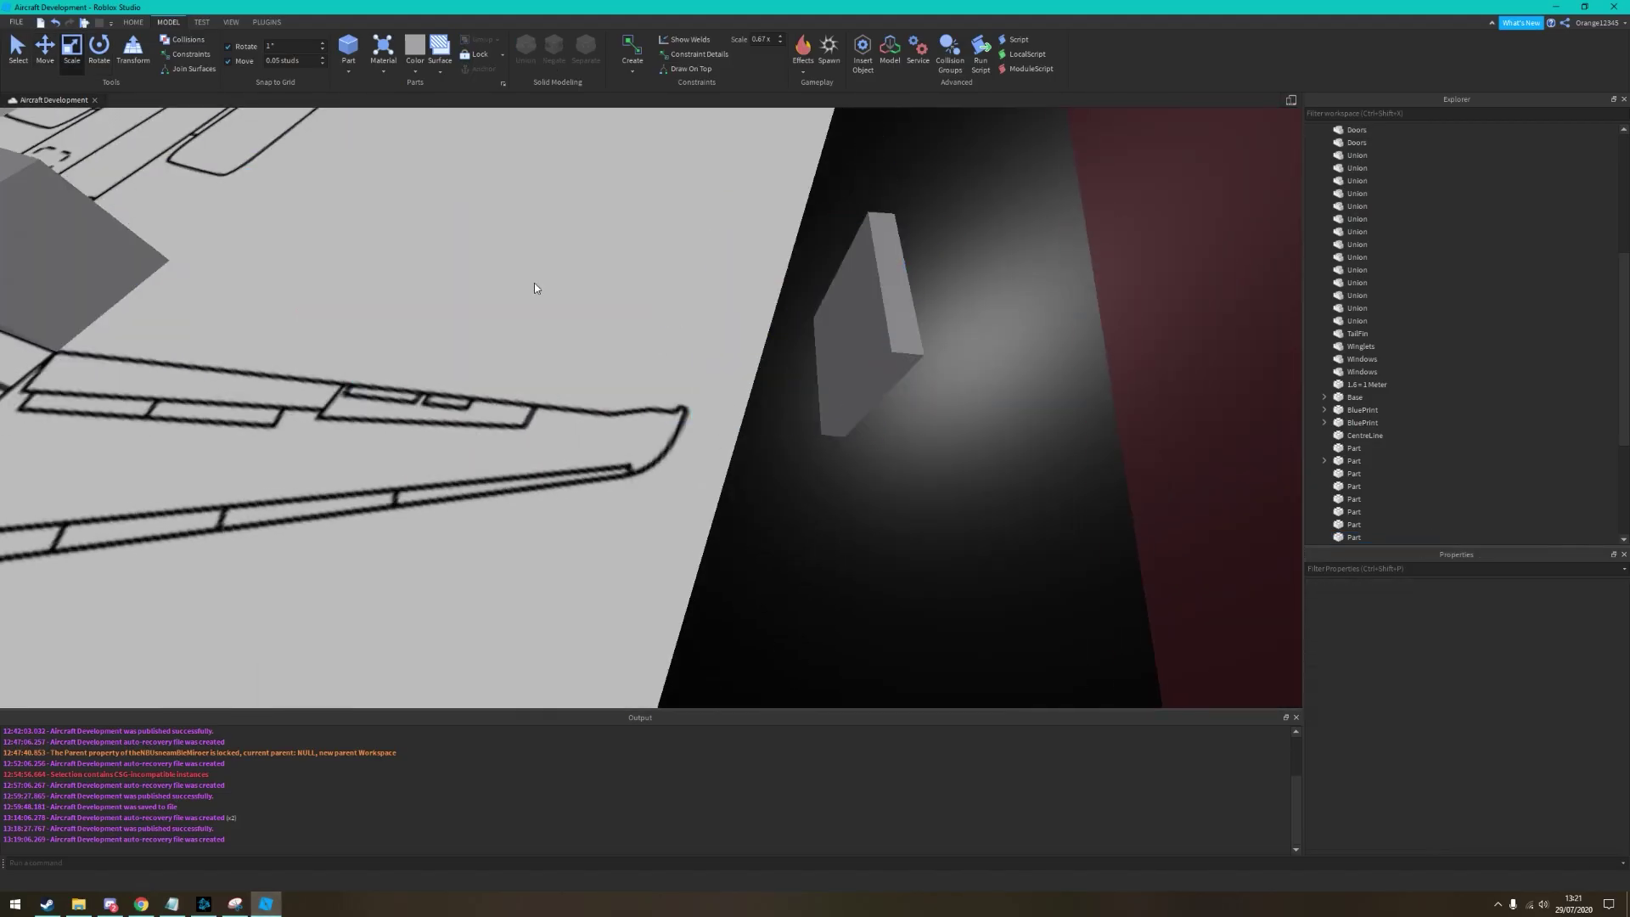
Rotate and move the grey blocks to follow the wing's edges on the blueprint
{"action": "left_click", "coordinate": [266, 22]}
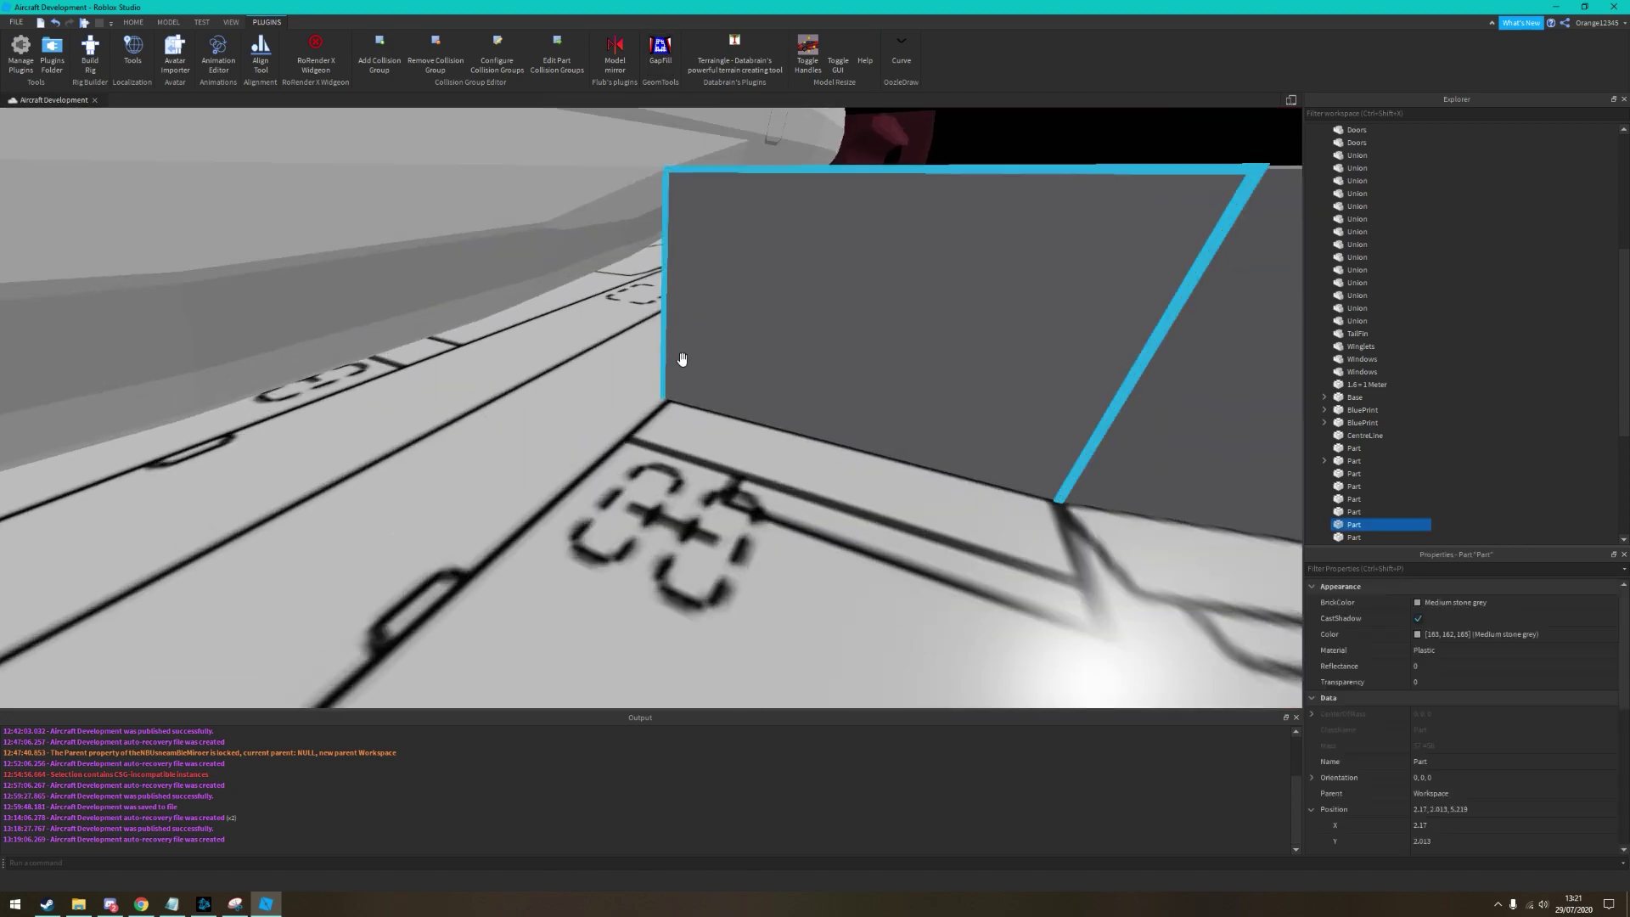
{"action": "left_click", "coordinate": [549, 460]}
{"action": "left_click", "coordinate": [588, 493]}
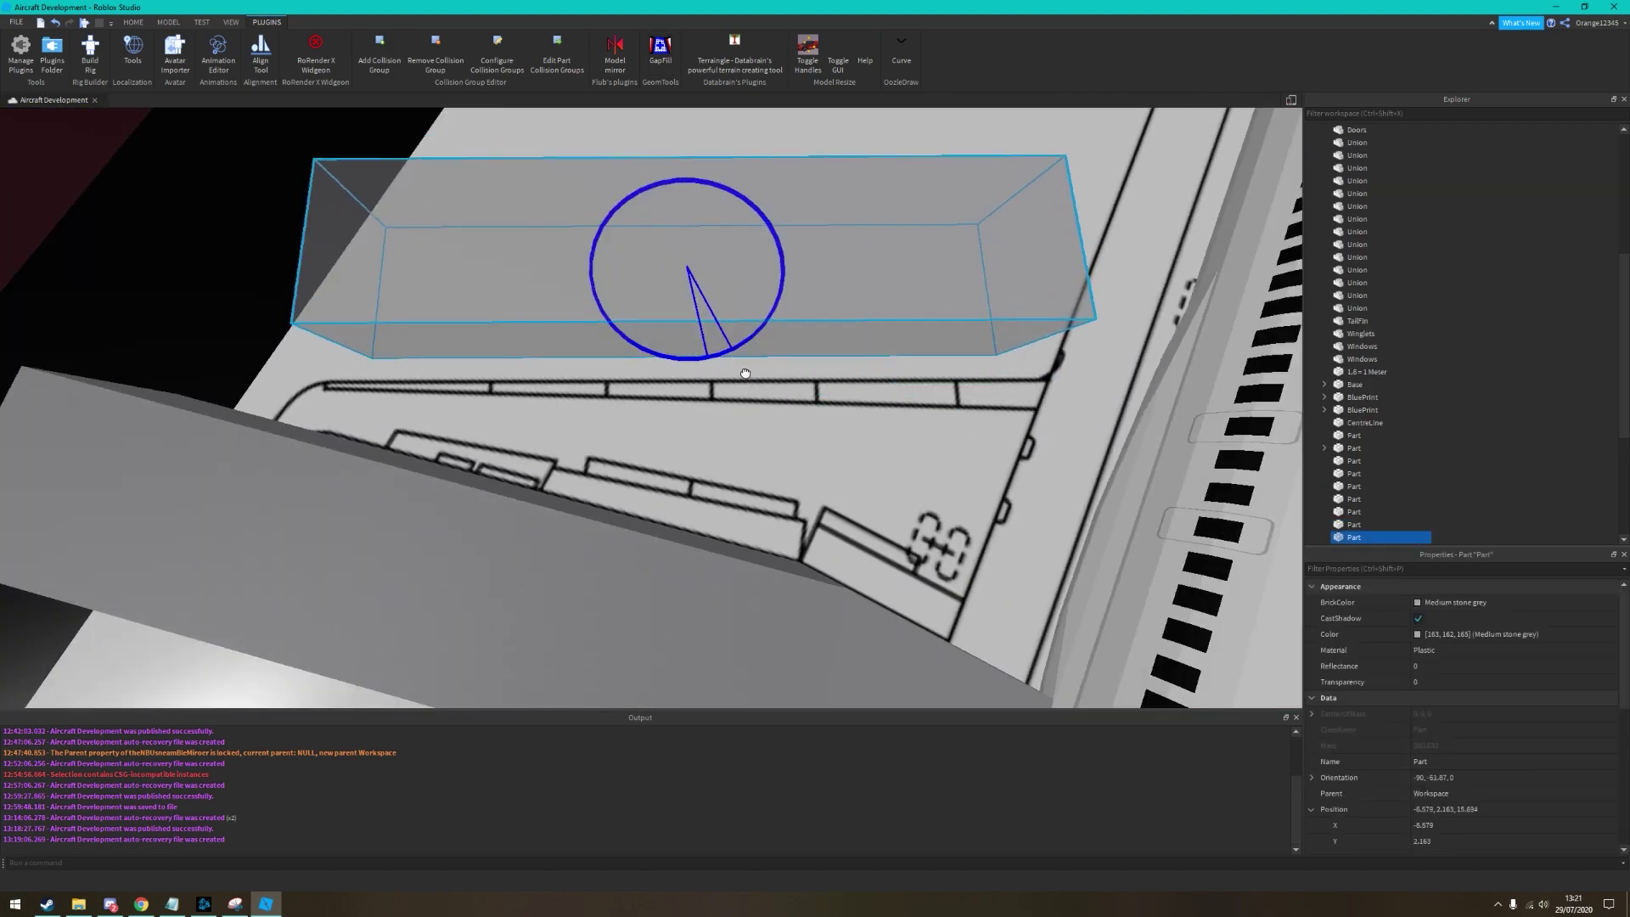
{"action": "right_click_drag", "start_coordinate": [1127, 289], "coordinate": [641, 280]}
{"action": "key", "text": "ctrl+2"}
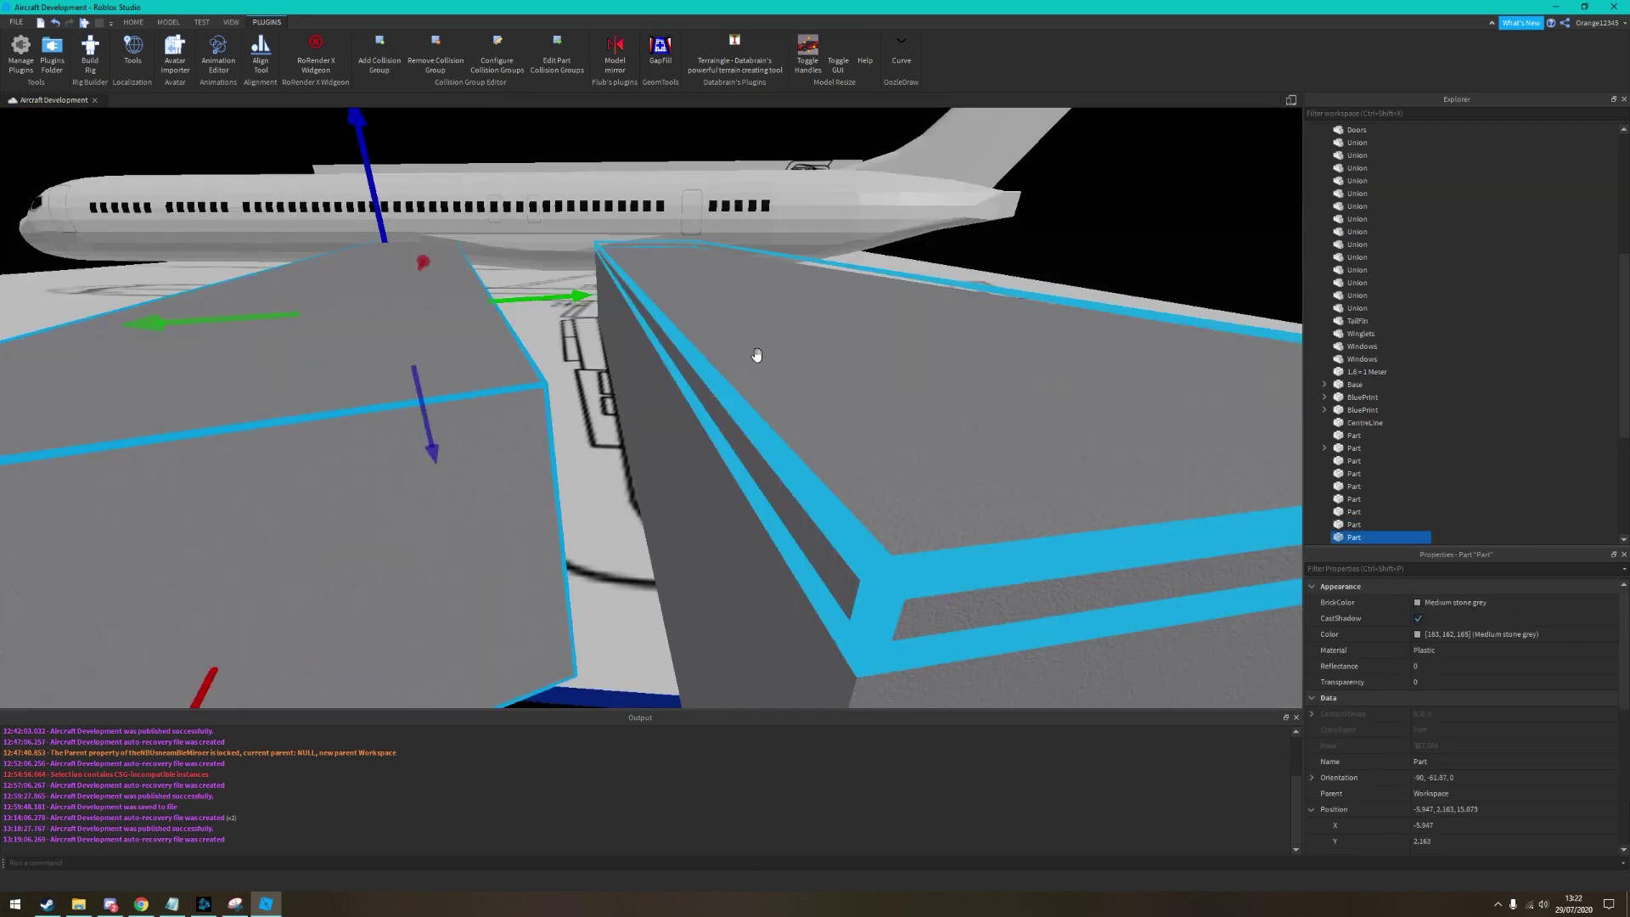
{"action": "right_click_drag", "start_coordinate": [758, 356], "coordinate": [723, 476]}
{"action": "right_click_drag", "start_coordinate": [550, 332], "coordinate": [708, 384]}
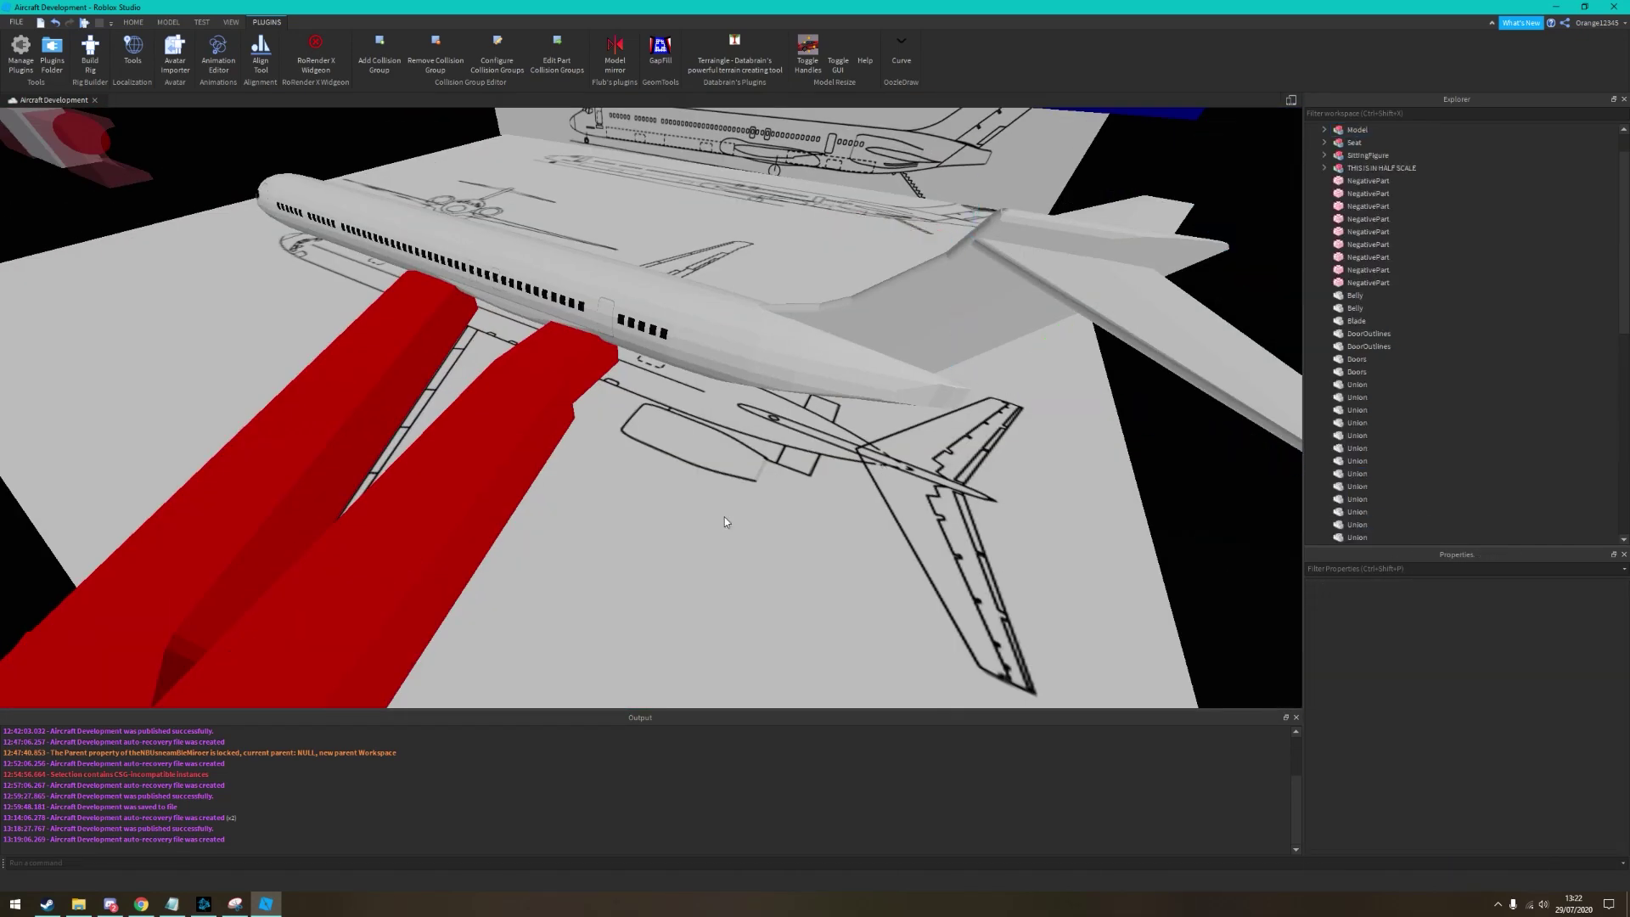
Place a copy of the half-scale figure beside the red blocks at the wingtip
{"action": "left_click", "coordinate": [614, 51]}
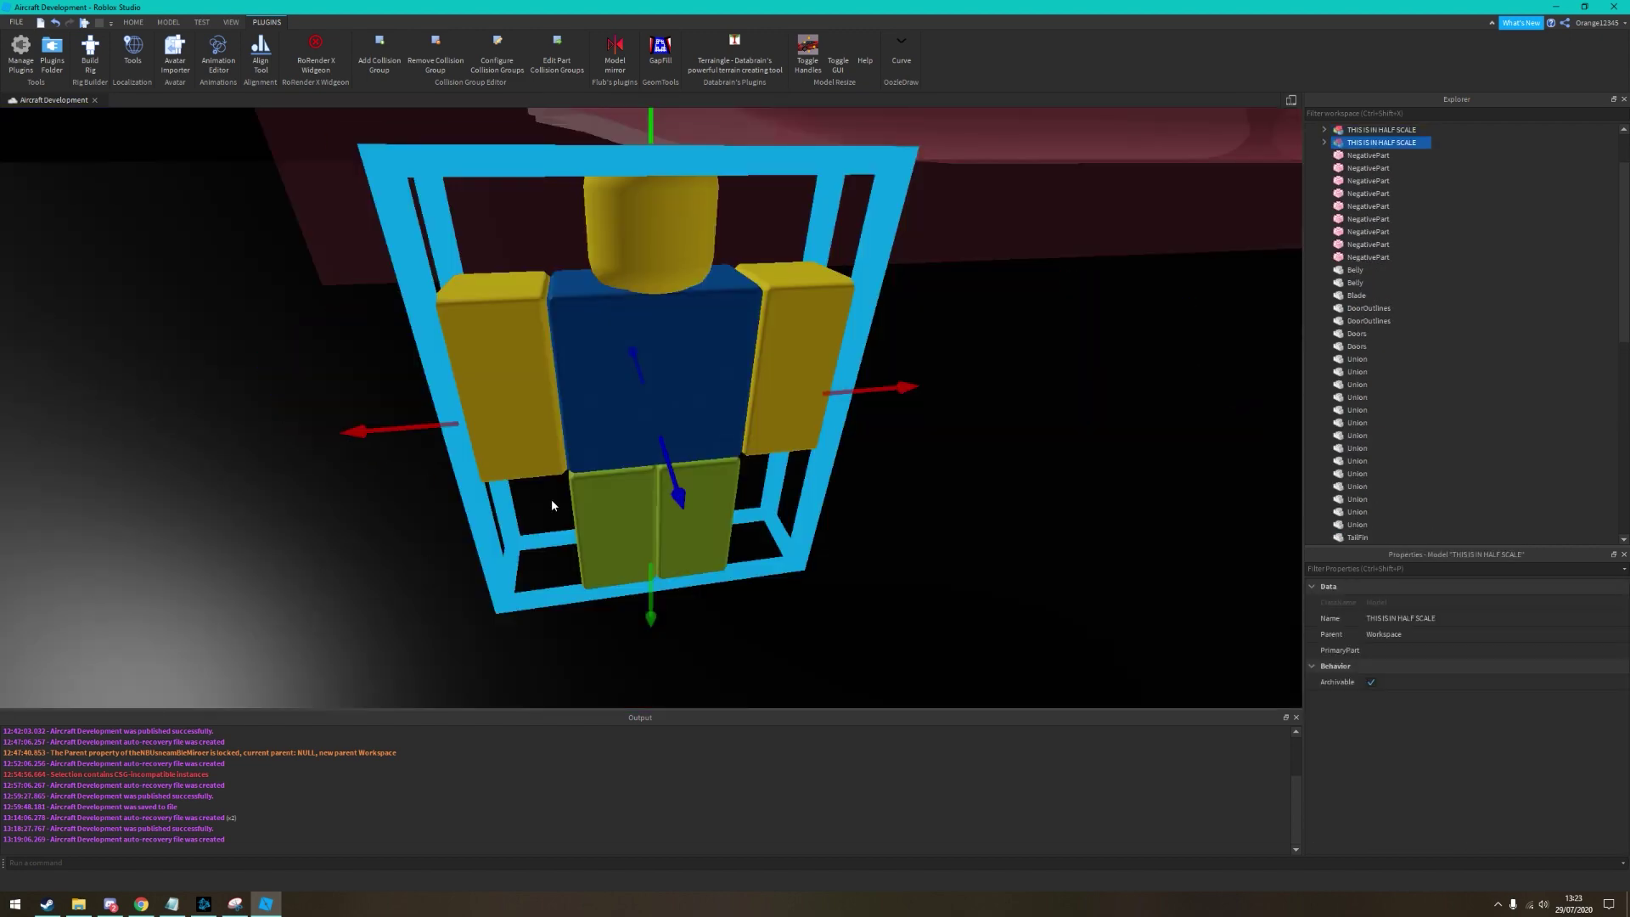
{"action": "right_click", "coordinate": [834, 412]}
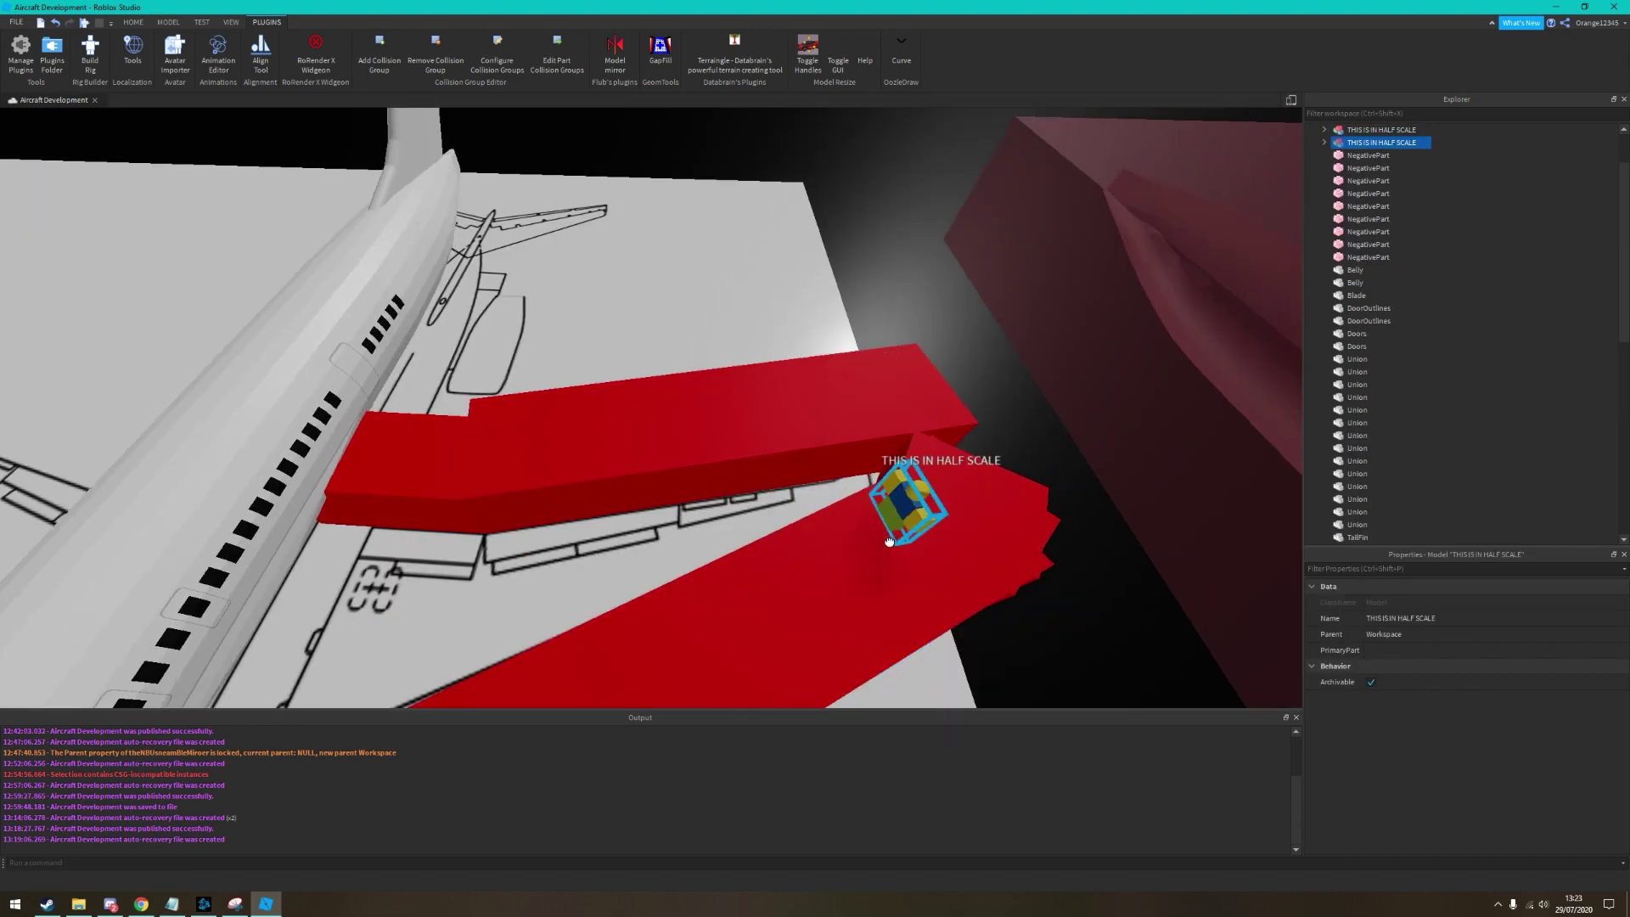
{"action": "left_click", "coordinate": [962, 548]}
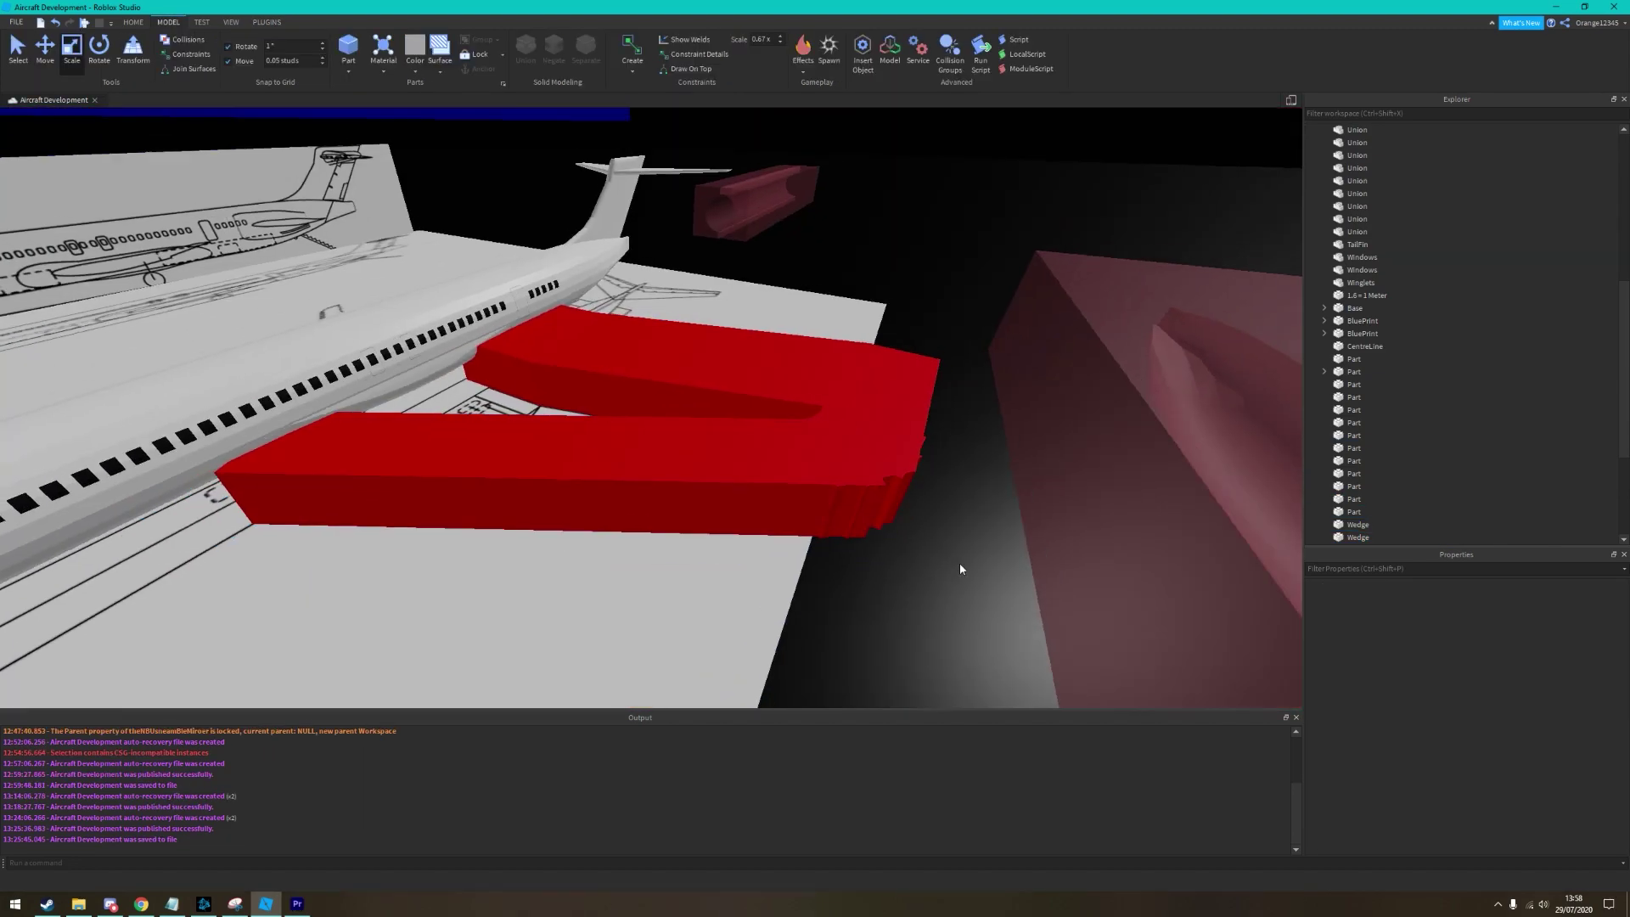
Mirror the red wing-cutting blocks and move the resulting model into place over the wing
{"action": "left_click", "coordinate": [615, 51]}
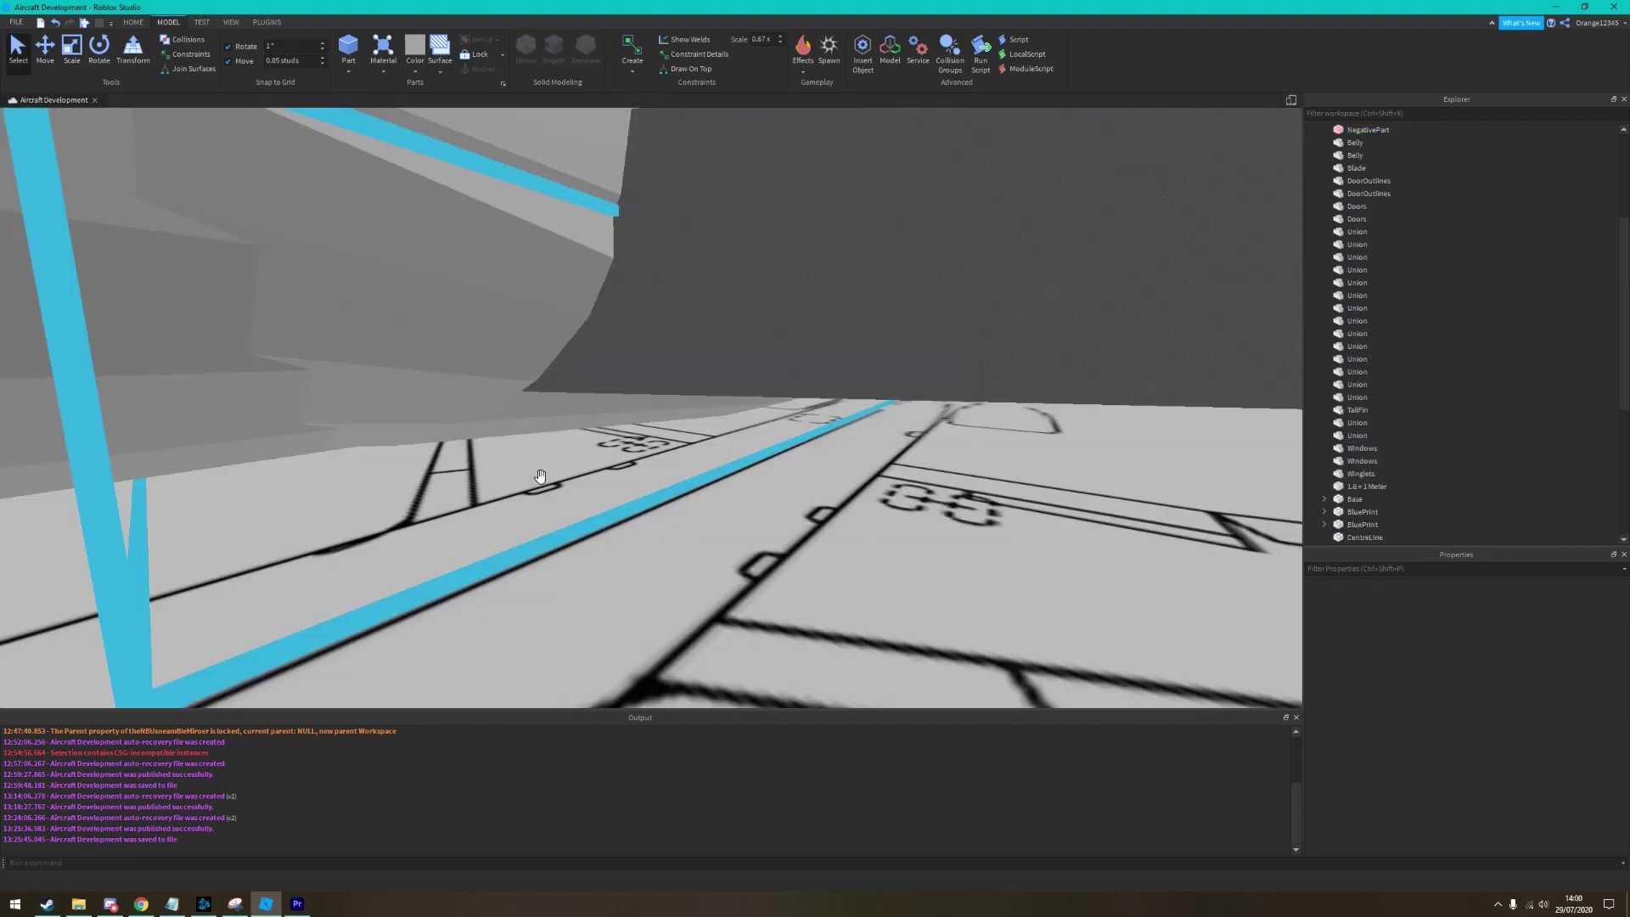
{"action": "right_click", "coordinate": [650, 533]}
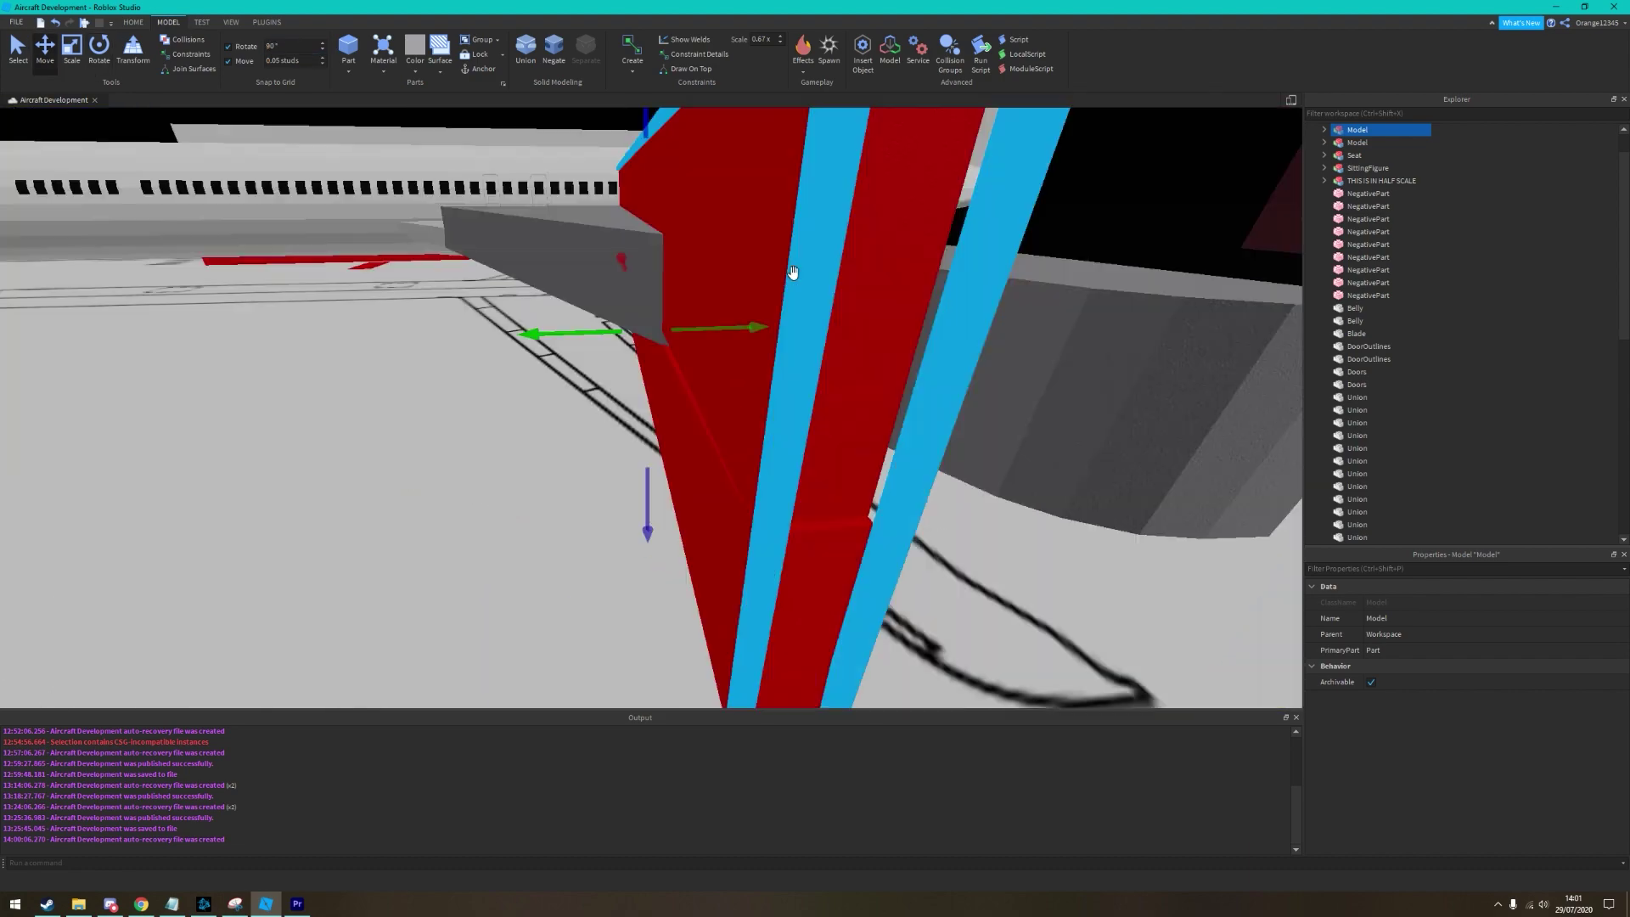
{"action": "right_click_drag", "start_coordinate": [794, 271], "coordinate": [751, 471]}
{"action": "left_click_drag", "start_coordinate": [763, 441], "coordinate": [720, 266]}
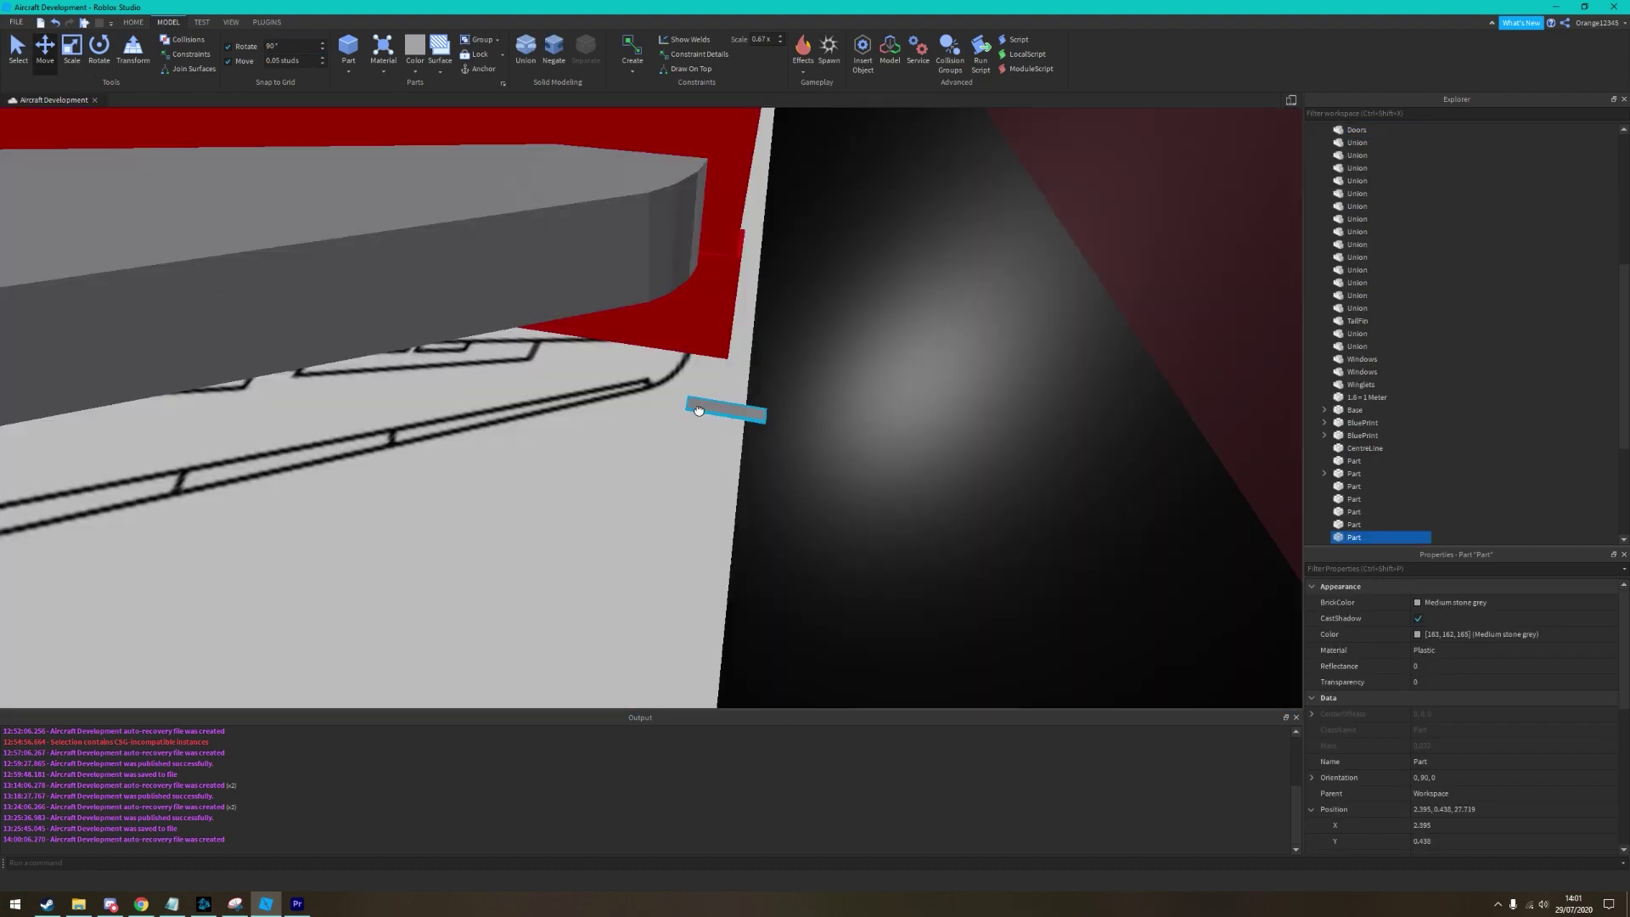
Delete the small grey part beside the wingtip
{"action": "scroll", "coordinate": [529, 481], "scroll_direction": "up", "scroll_amount": 5}
{"action": "right_click_drag", "start_coordinate": [812, 448], "coordinate": [716, 339]}
{"action": "left_click", "coordinate": [713, 445]}
{"action": "right_click_drag", "start_coordinate": [713, 446], "coordinate": [501, 452]}
{"action": "key", "text": "Delete"}
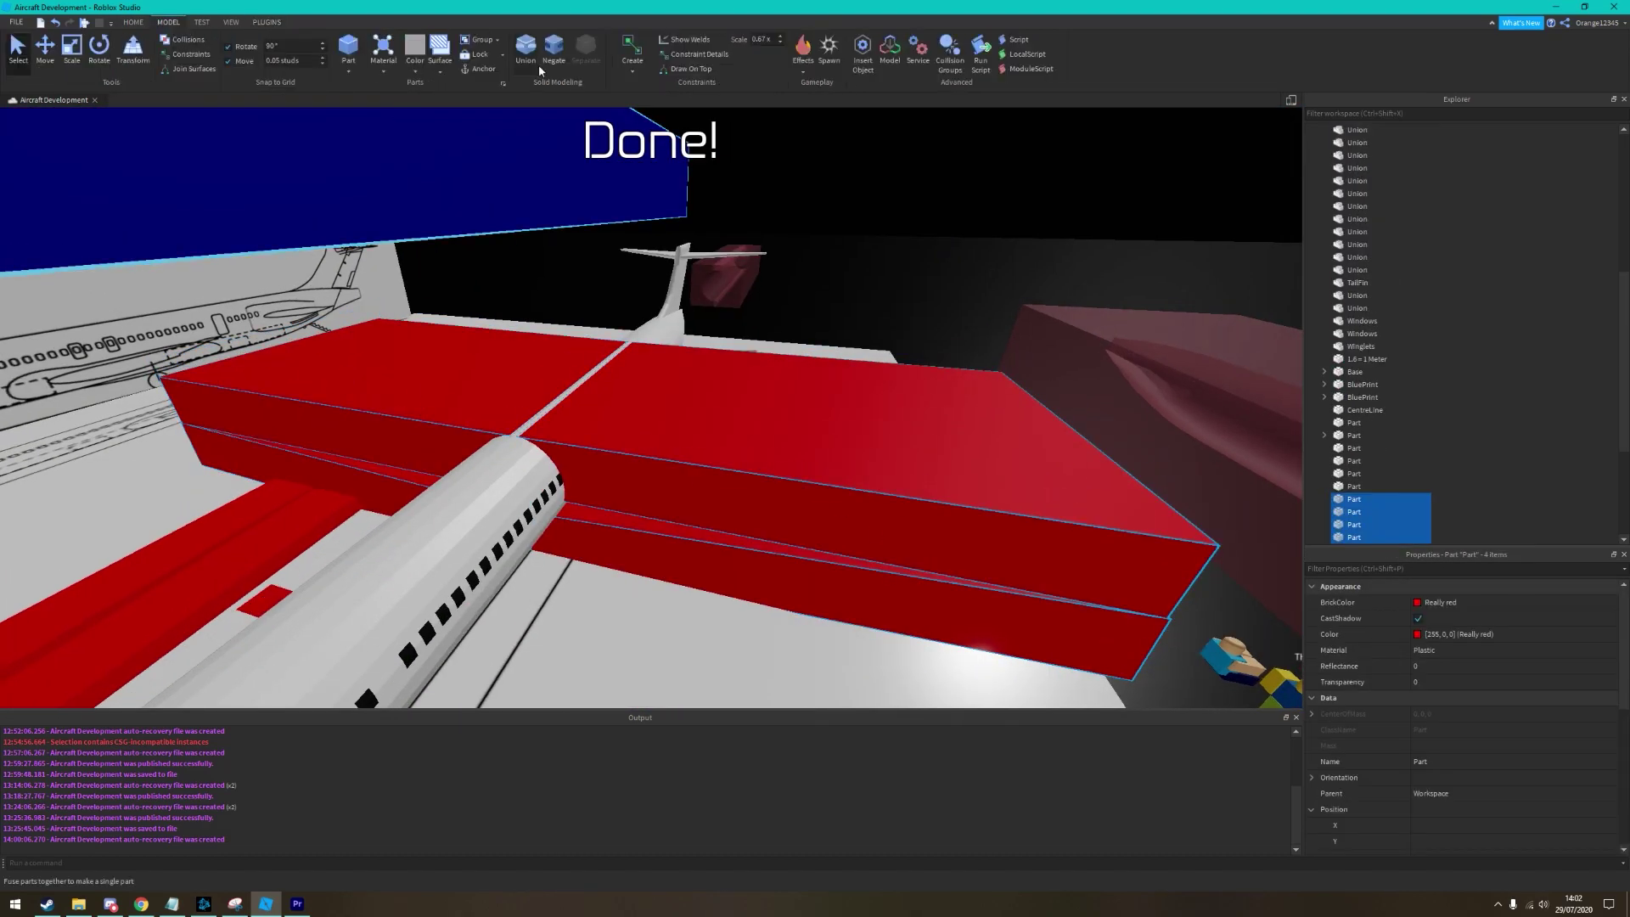
Union the four large red blocks surrounding the wing
{"action": "left_click", "coordinate": [539, 65]}
{"action": "right_click_drag", "start_coordinate": [906, 544], "coordinate": [562, 388]}
{"action": "left_click", "coordinate": [562, 388]}
{"action": "right_click_drag", "start_coordinate": [646, 491], "coordinate": [695, 382]}
Move and resize a grey block against the inner end of the blue wing
{"action": "left_click", "coordinate": [543, 459]}
{"action": "scroll", "coordinate": [462, 450], "scroll_direction": "up", "scroll_amount": 5}
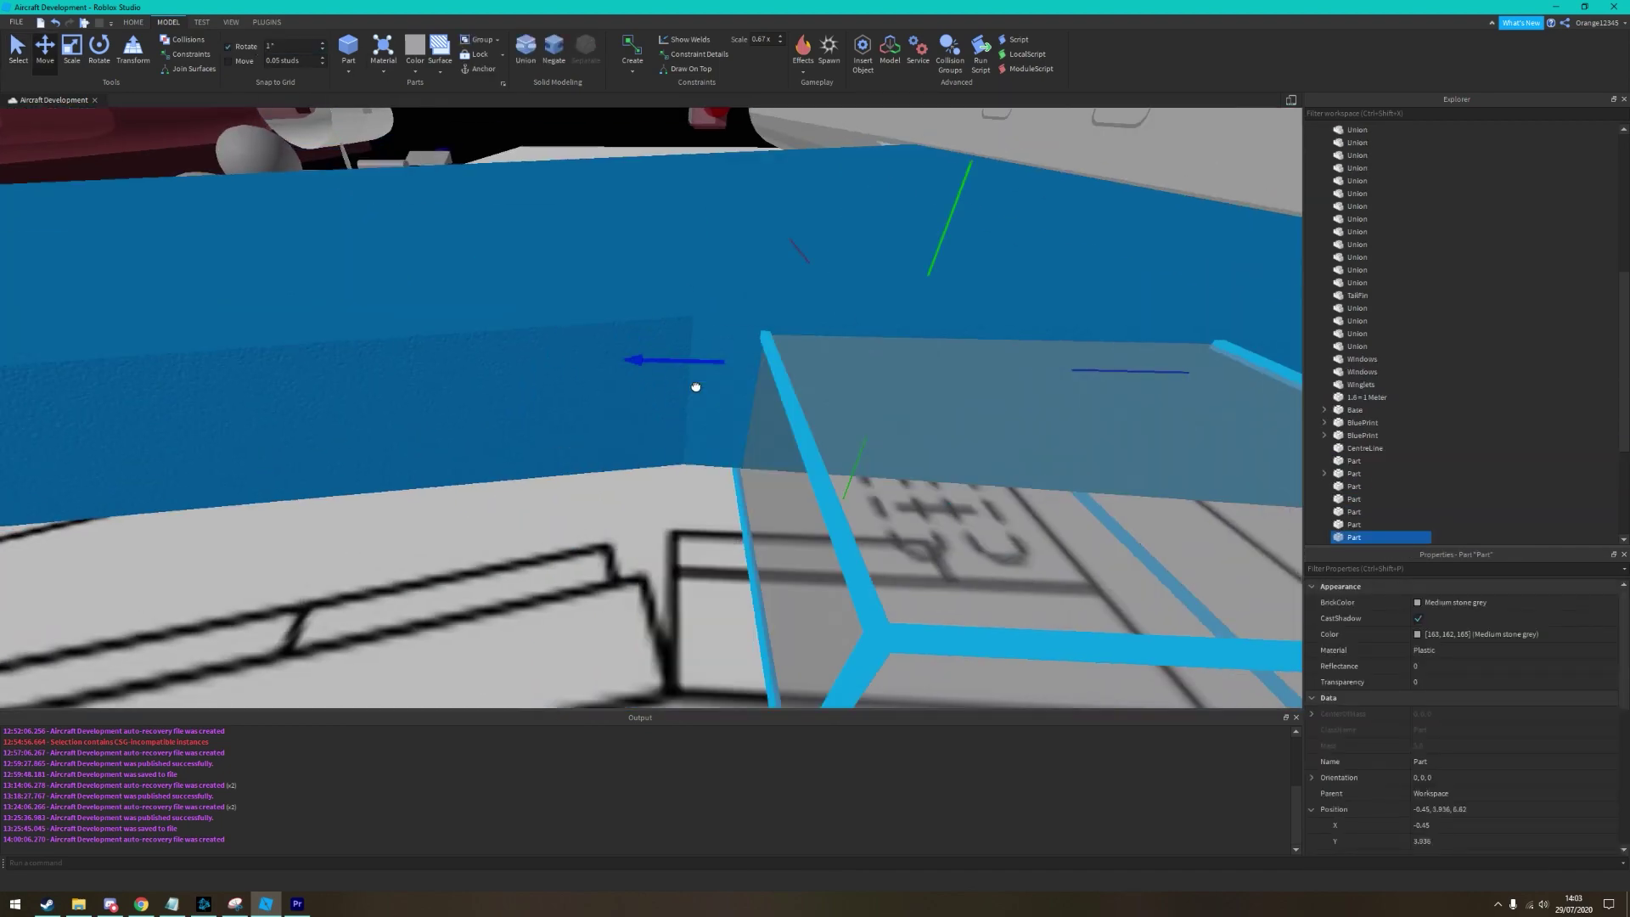
{"action": "scroll", "coordinate": [696, 382], "scroll_direction": "down", "scroll_amount": 5}
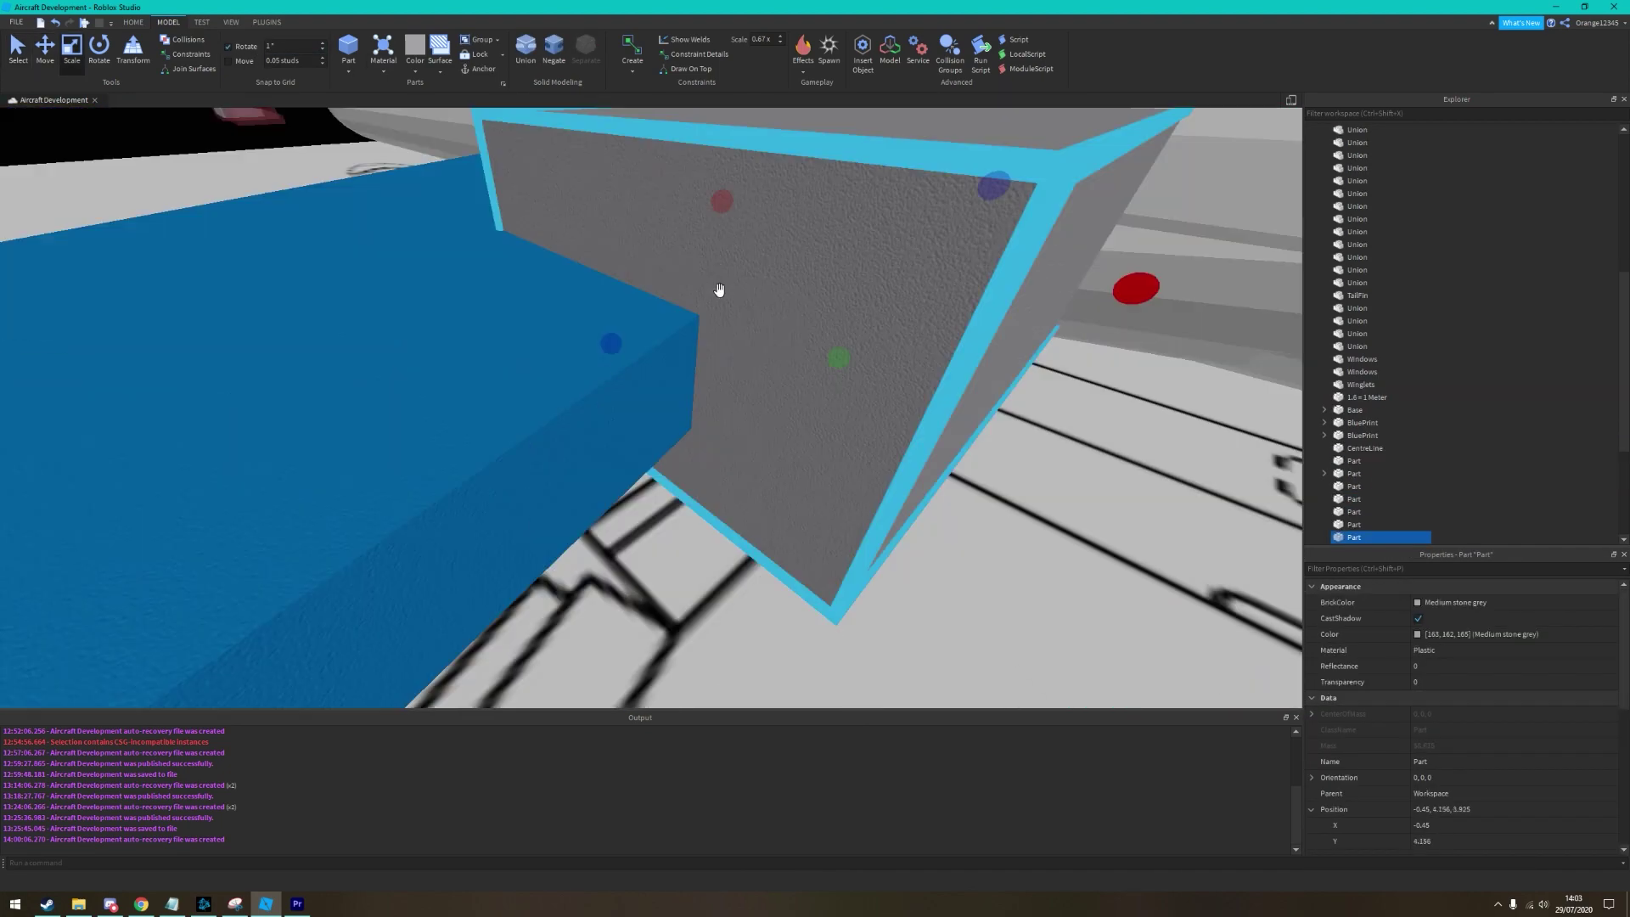
{"action": "scroll", "coordinate": [716, 291], "scroll_direction": "up", "scroll_amount": 3}
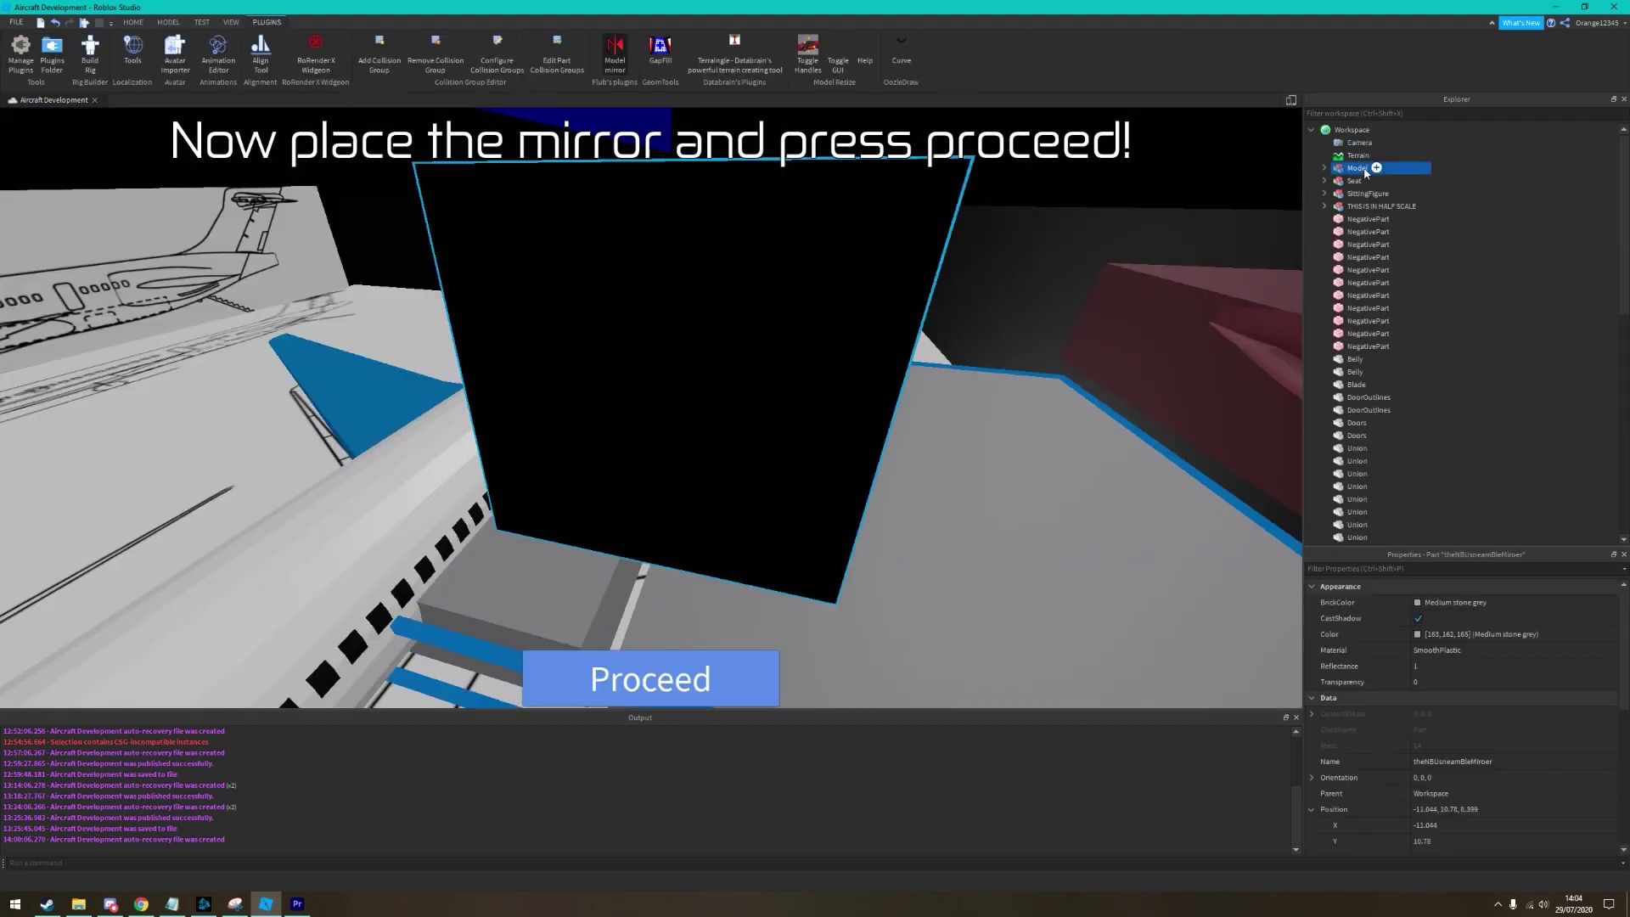
Mirror the wing blocks across the placed mirror with Model mirror and use them to trim the wing
{"action": "left_click", "coordinate": [695, 676]}
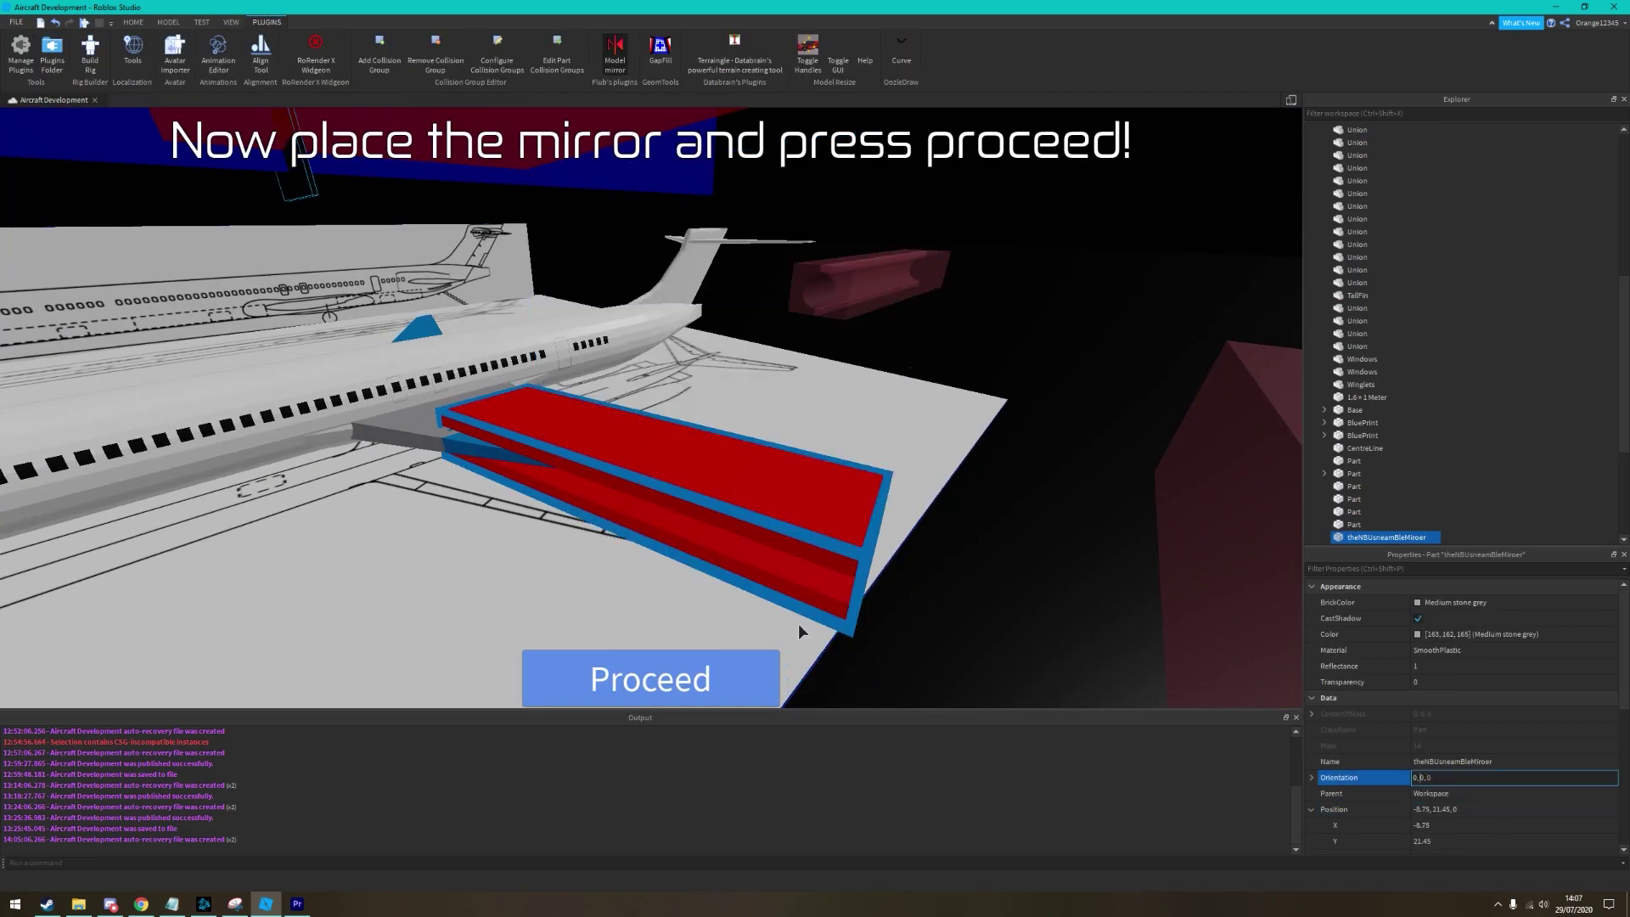
{"action": "left_click", "coordinate": [526, 51]}
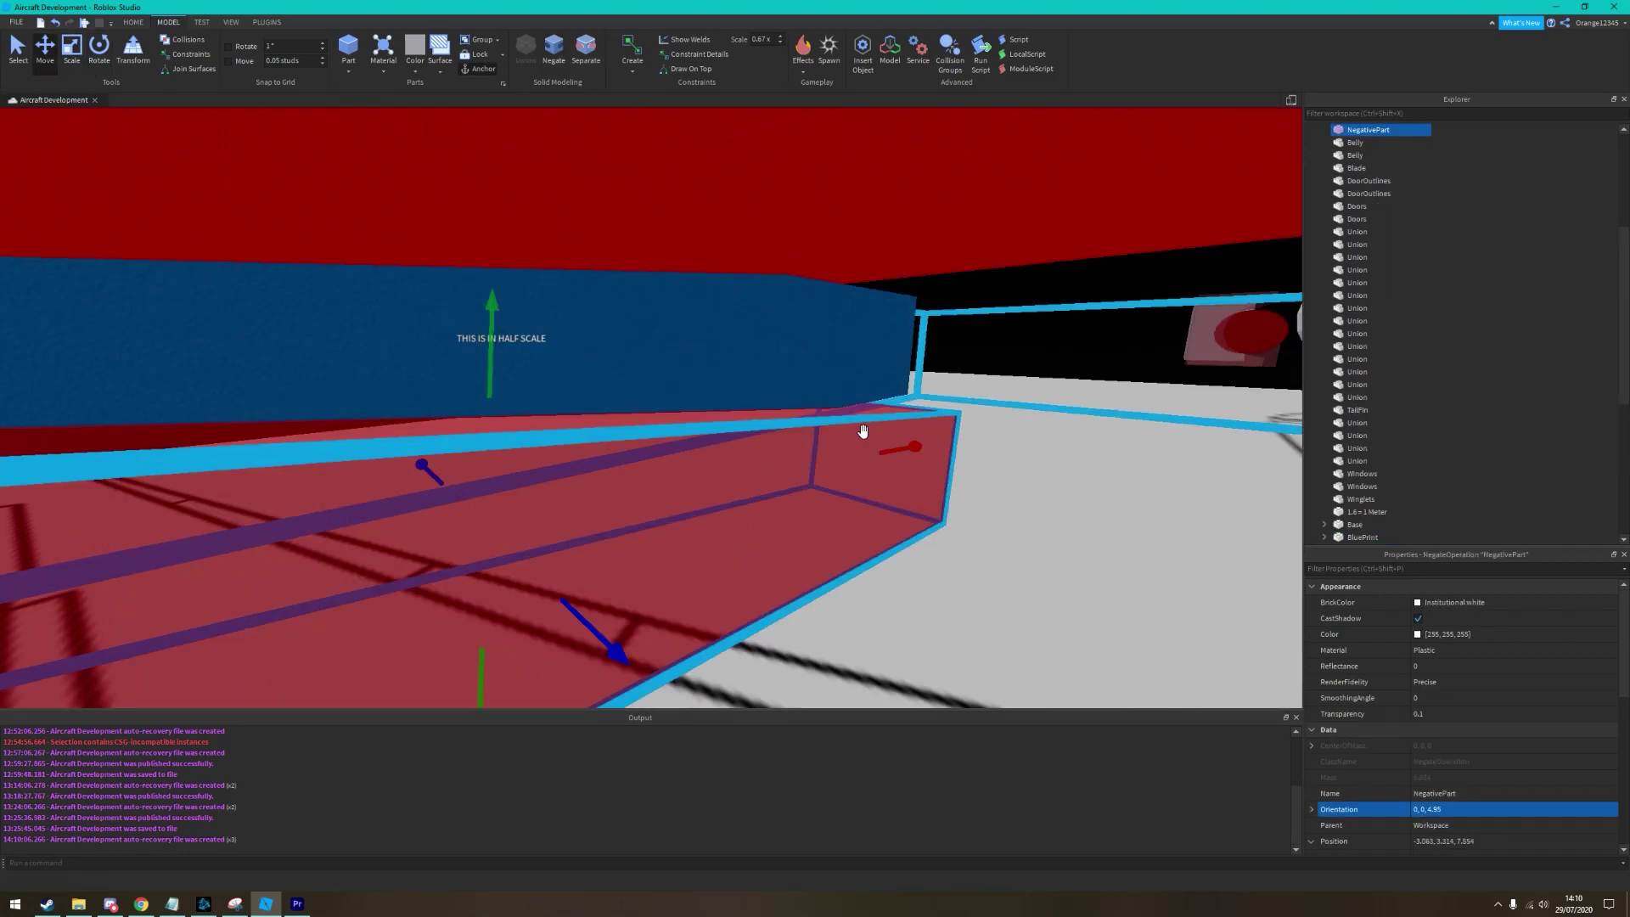
Set the orientation of the red block under the wing root to 0, 0, 4.97 and extend it toward the fuselage
{"action": "left_click", "coordinate": [1484, 809]}
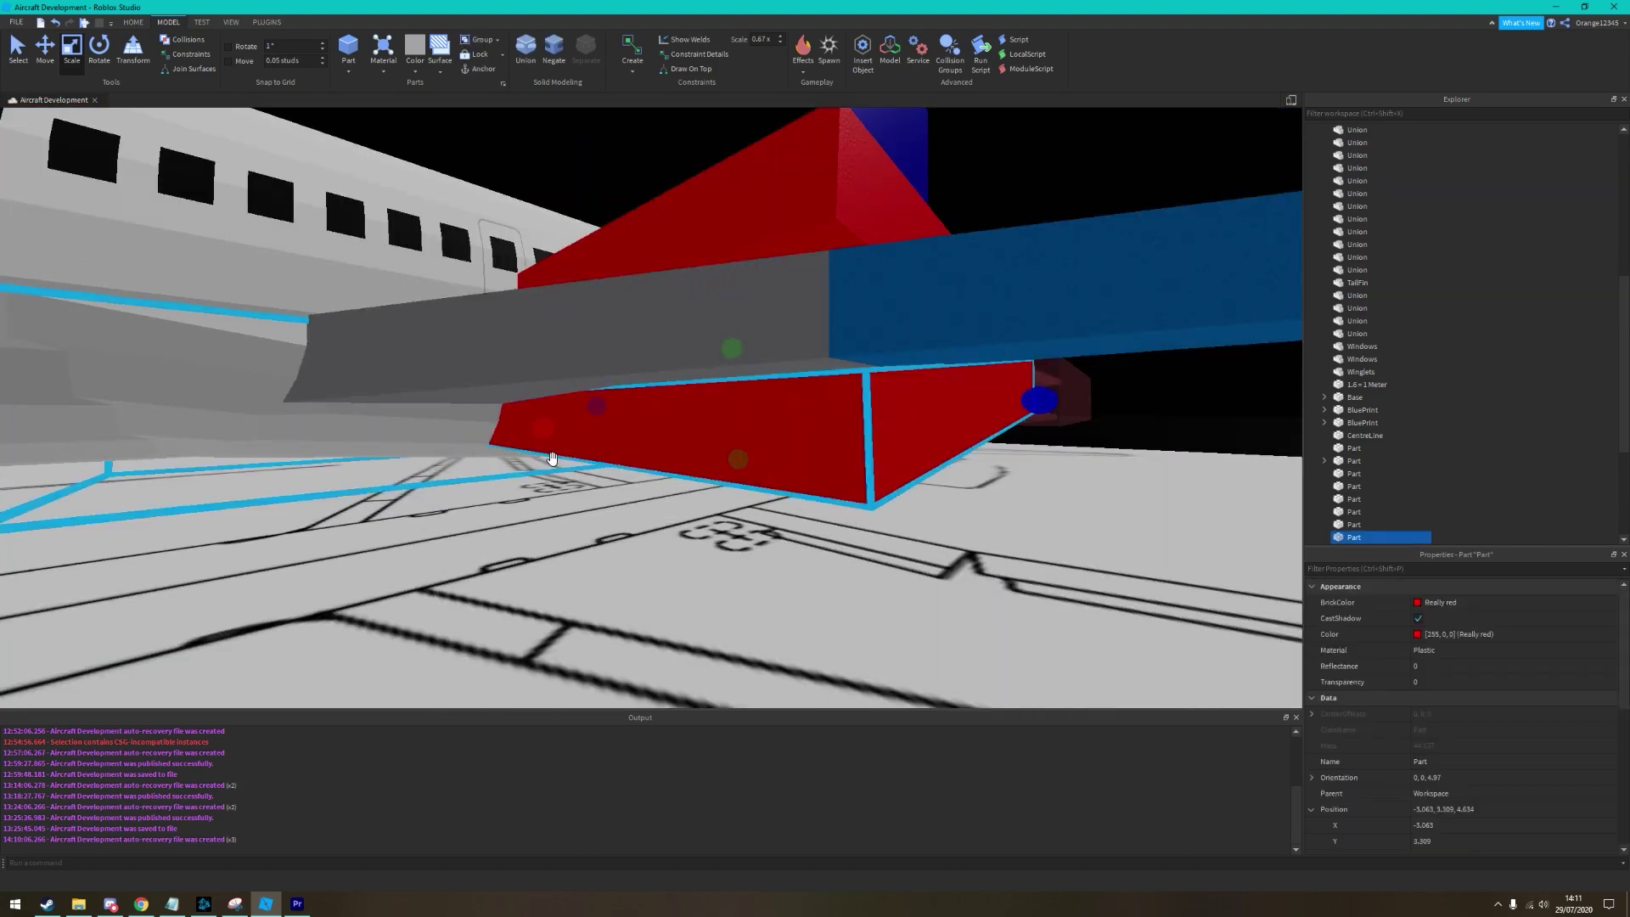
{"action": "left_click_drag", "start_coordinate": [552, 458], "coordinate": [328, 459]}
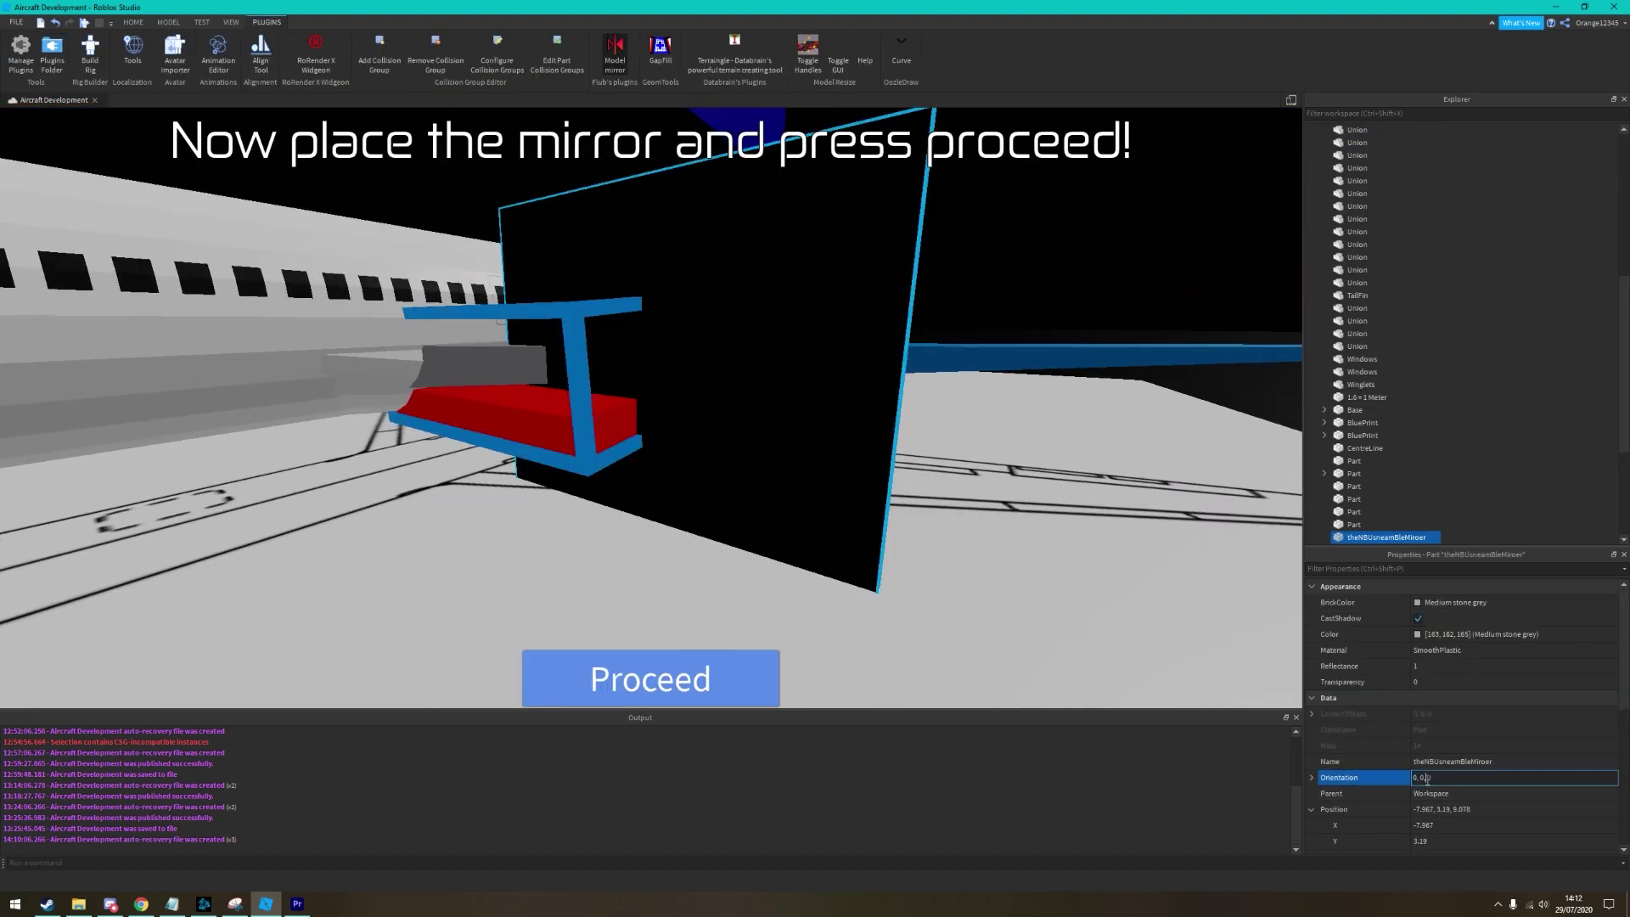
Mirror the red wing-root cutting block with Model mirror
{"action": "left_click", "coordinate": [694, 680]}
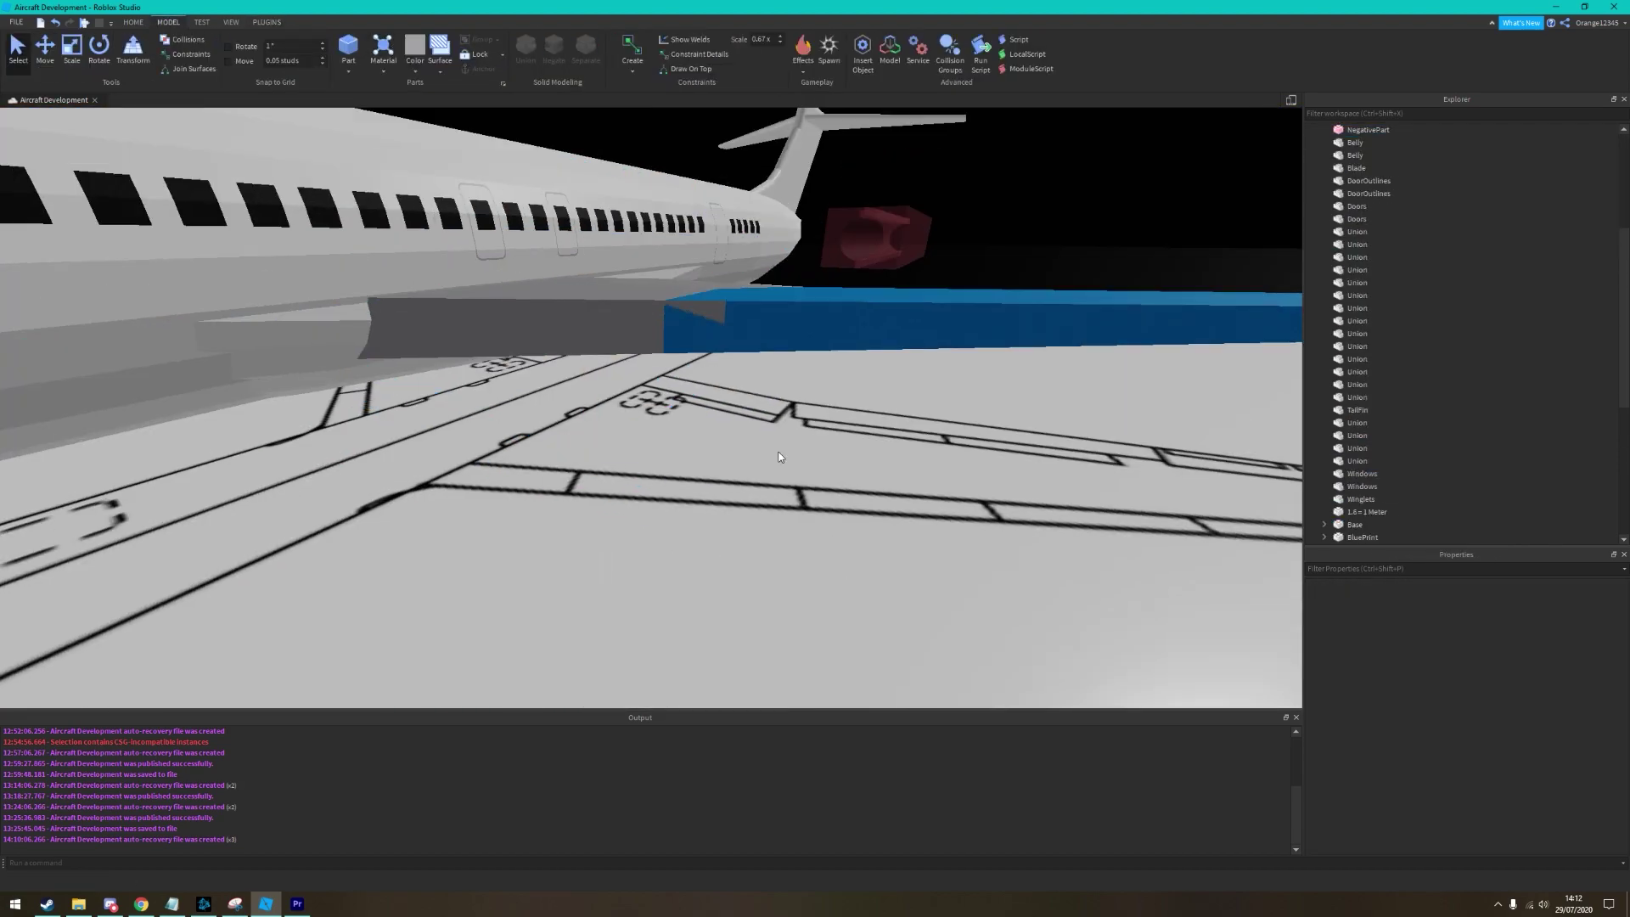
{"action": "right_click_drag", "start_coordinate": [779, 457], "coordinate": [601, 466]}
{"action": "left_click", "coordinate": [455, 455]}
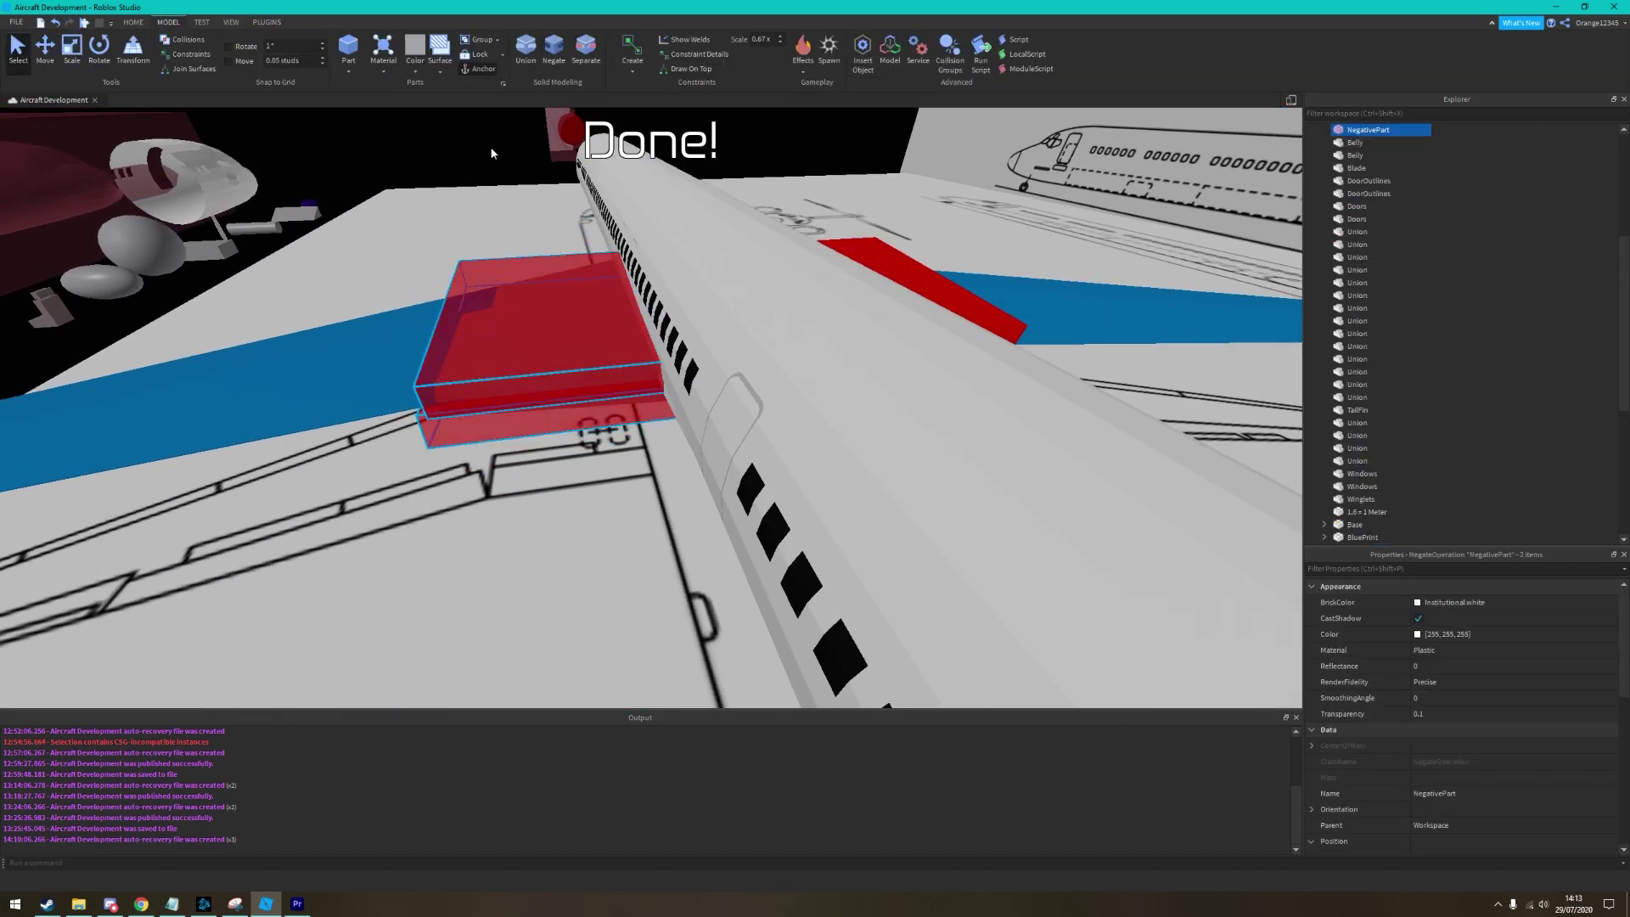
Resize the grey block beneath the wing root and mirror it across the placed mirror with Model mirror
{"action": "right_click_drag", "start_coordinate": [659, 255], "coordinate": [586, 575]}
{"action": "left_click", "coordinate": [586, 575]}
{"action": "key", "text": "f"}
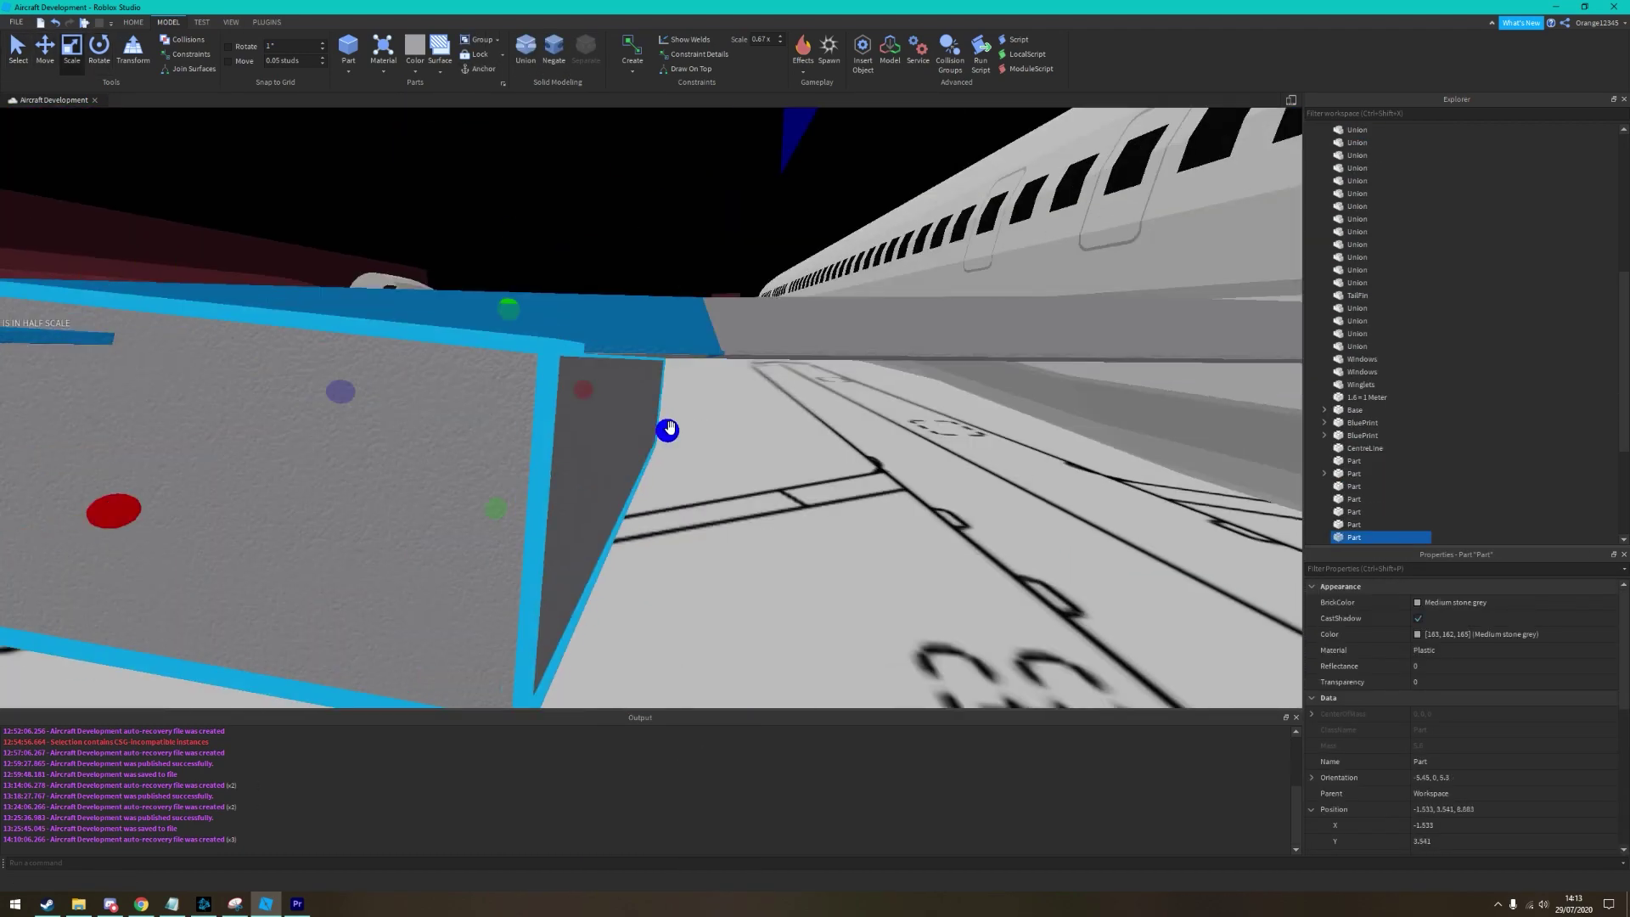
{"action": "left_click_drag", "start_coordinate": [668, 430], "coordinate": [717, 538]}
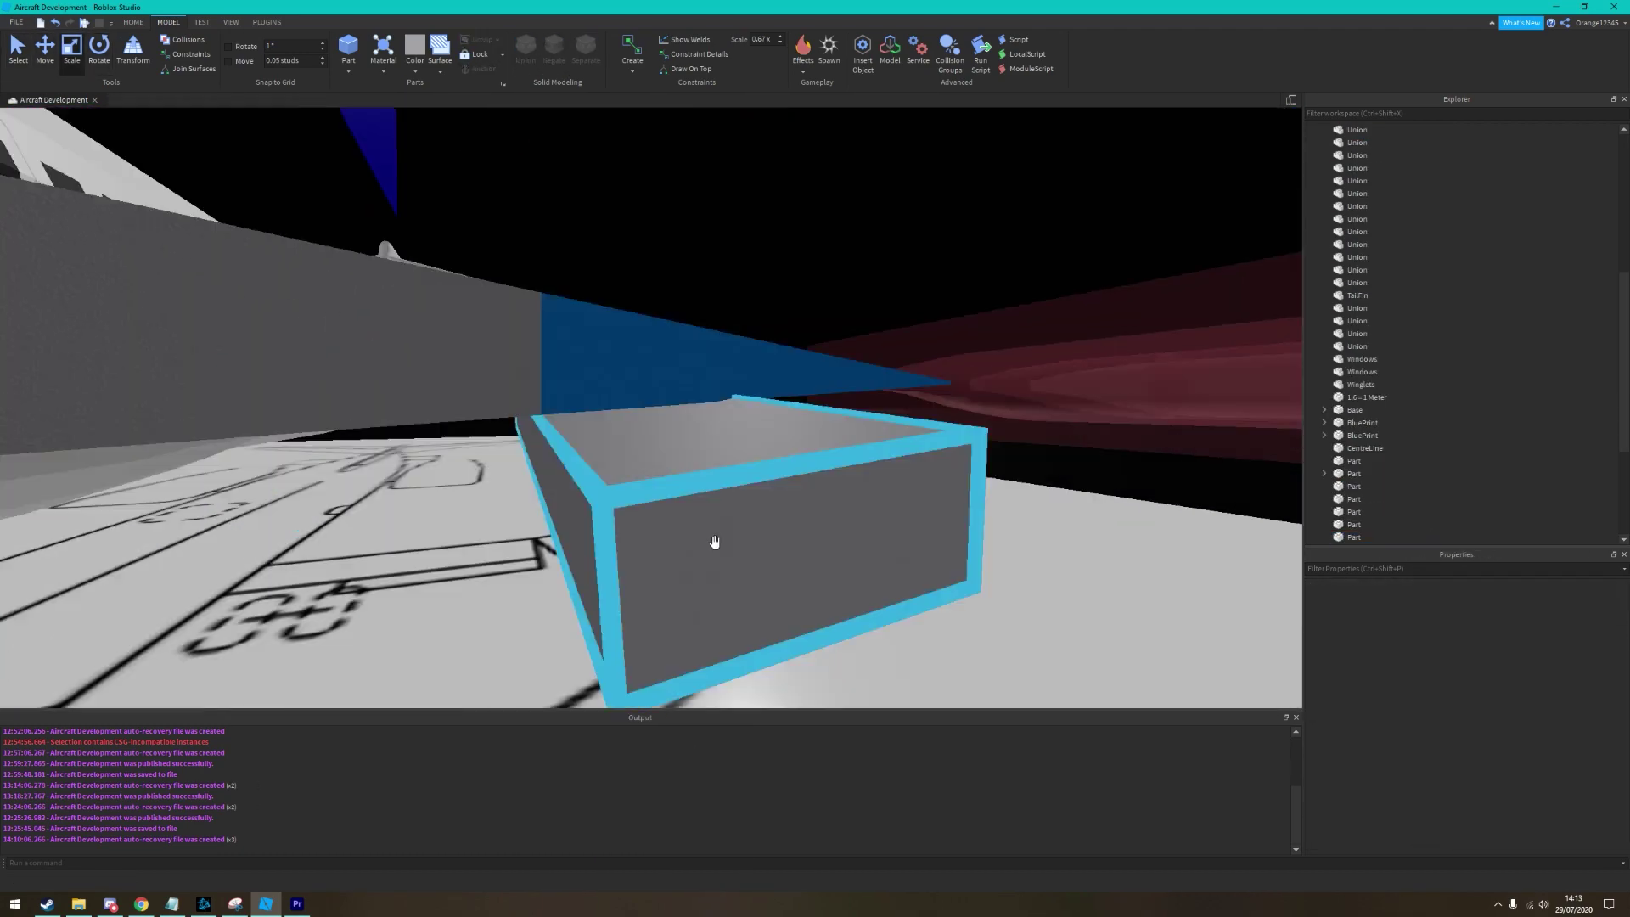
{"action": "right_click_drag", "start_coordinate": [717, 538], "coordinate": [717, 543]}
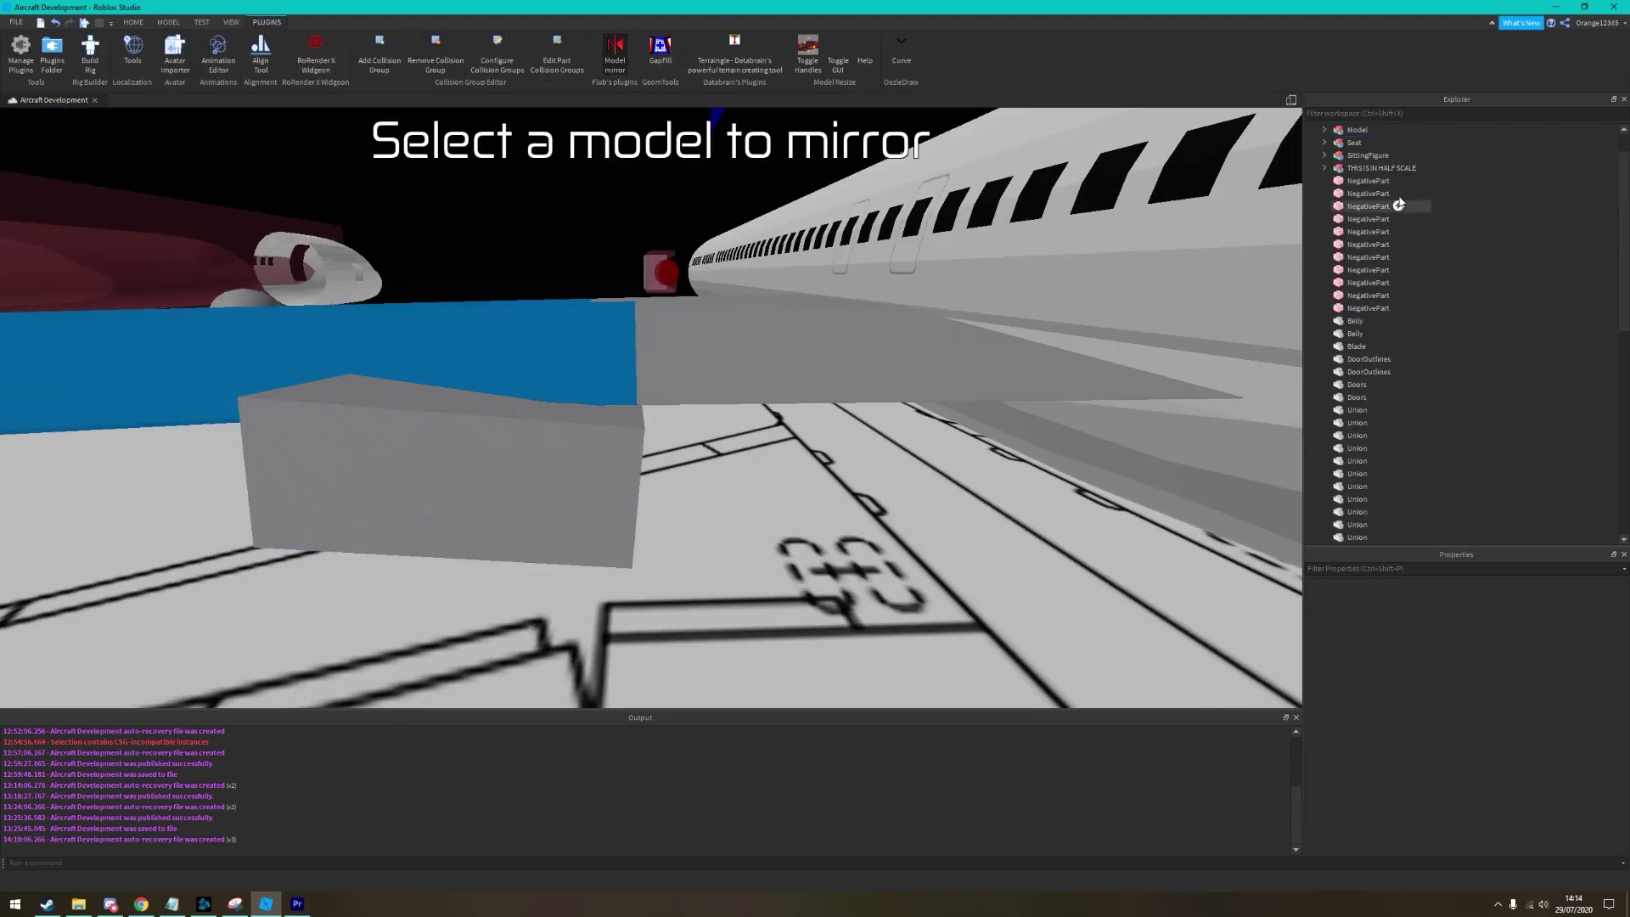
{"action": "left_click", "coordinate": [682, 684]}
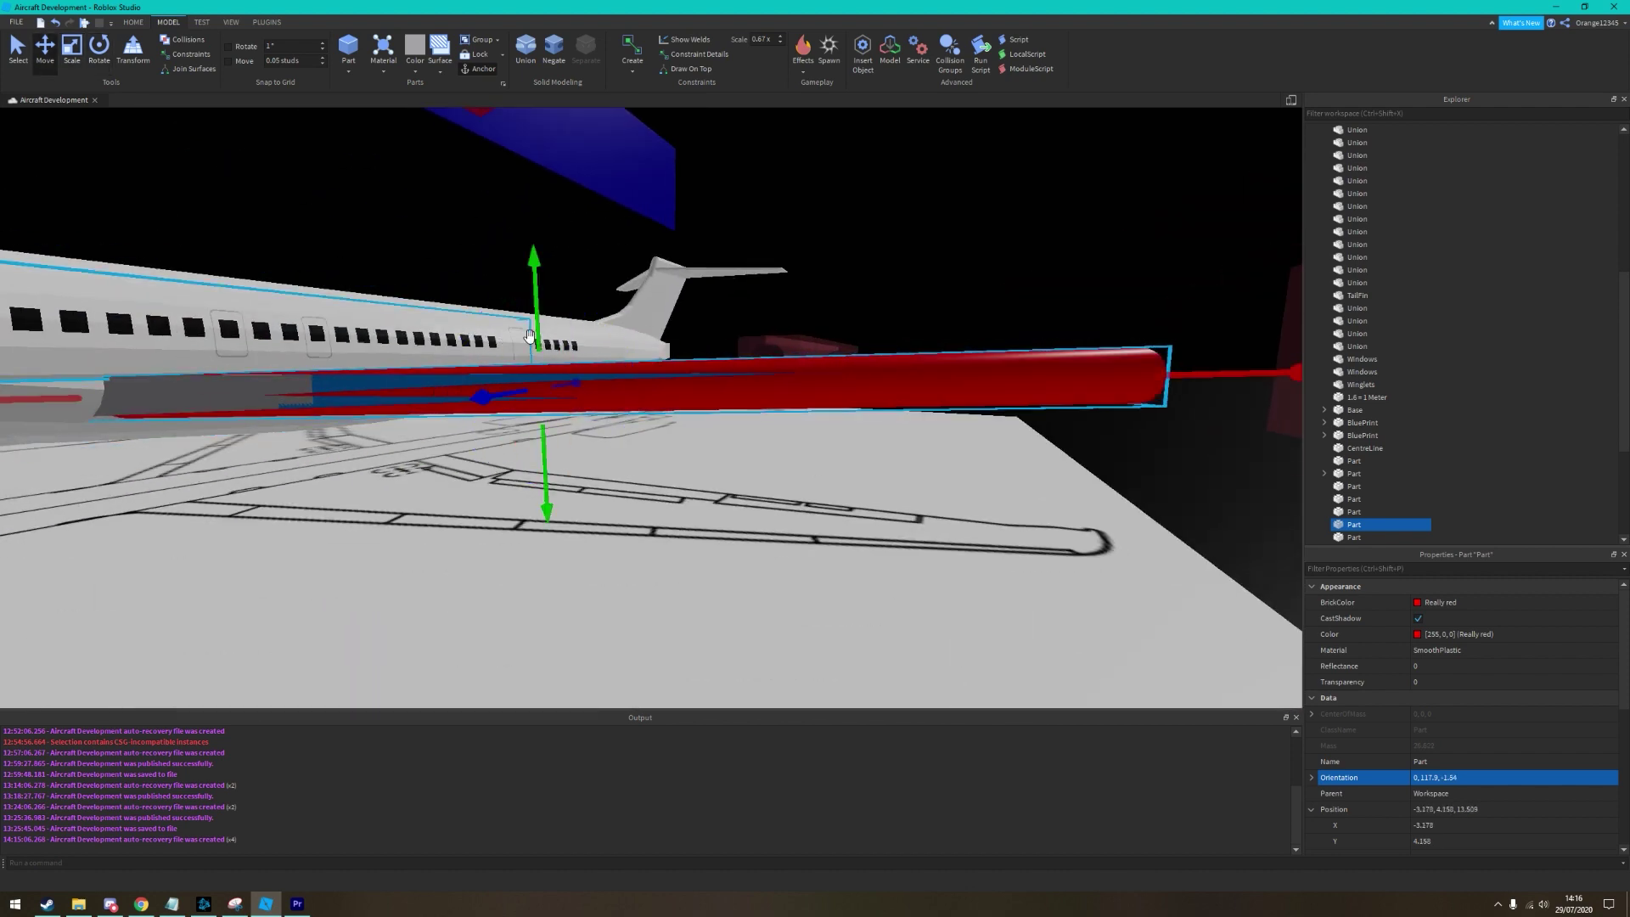
Raise the red wing-shaping part and tune its orientation through 0, 118.25, -1.54 to 0, 118.15, -1.54
{"action": "left_click_drag", "start_coordinate": [529, 336], "coordinate": [1064, 362]}
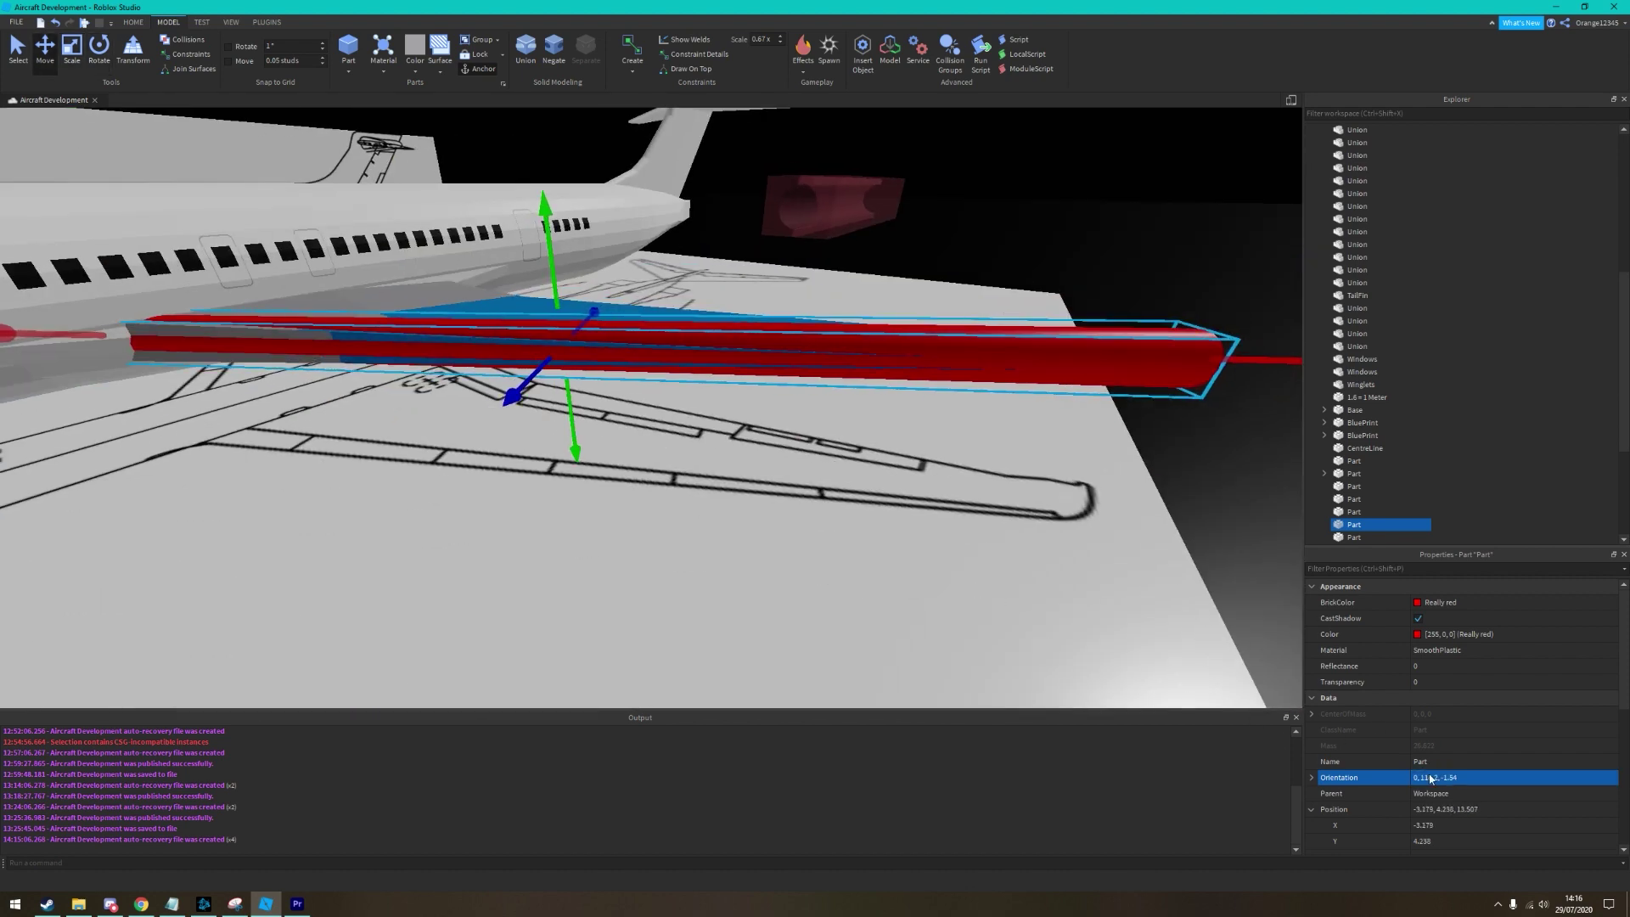
{"action": "type", "text": ".25"}
{"action": "key", "text": "Return"}
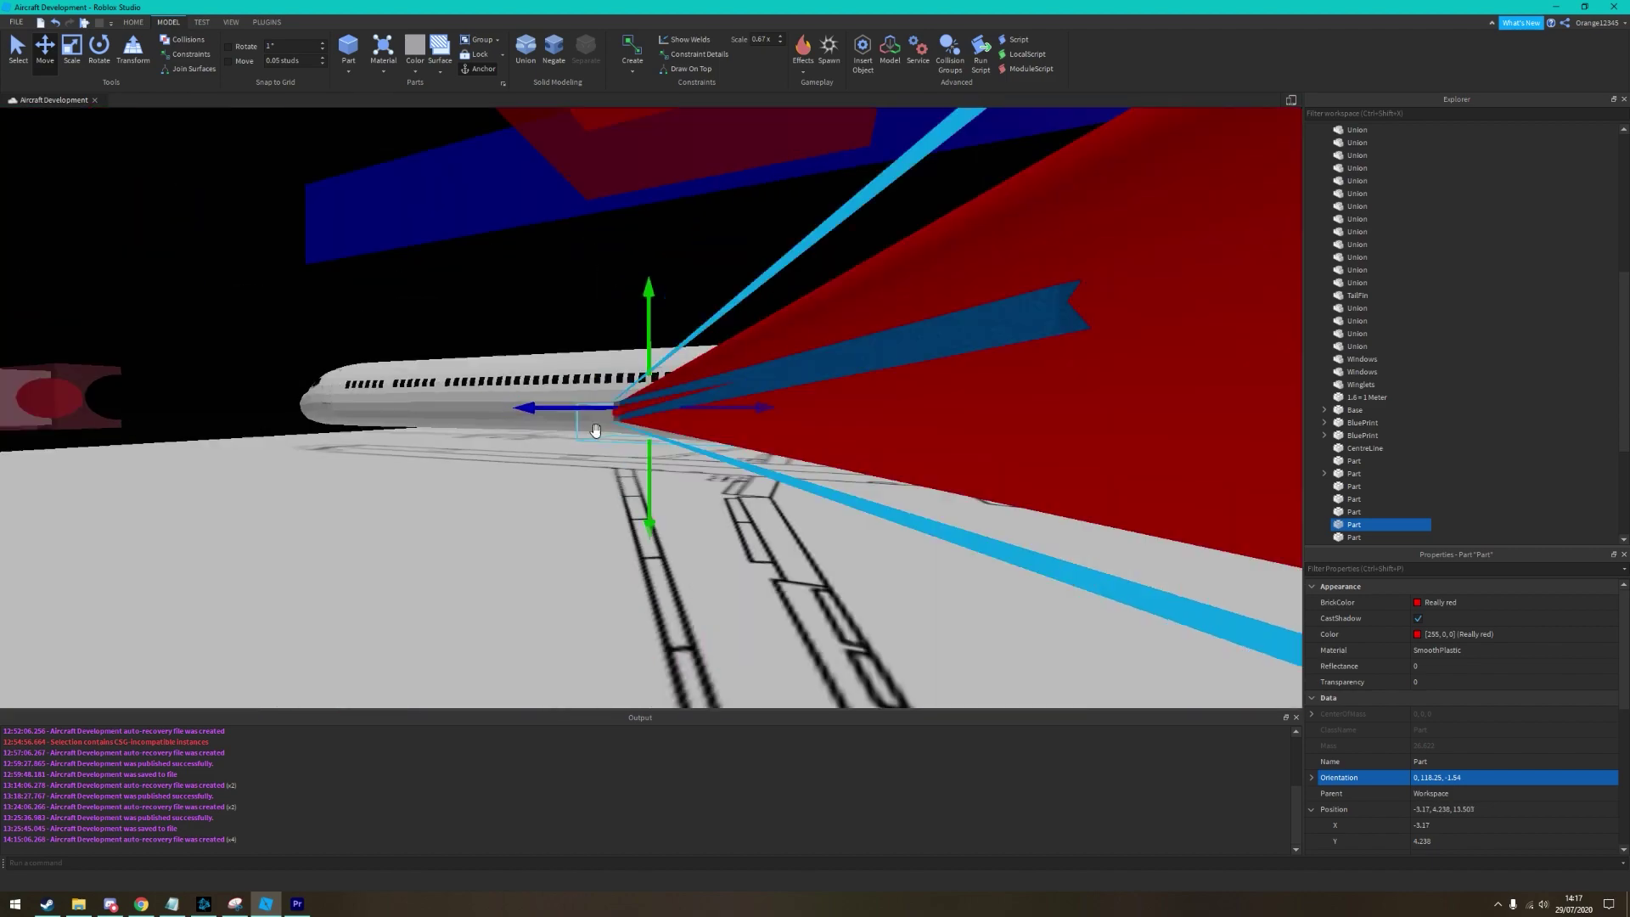
{"action": "right_click_drag", "start_coordinate": [595, 431], "coordinate": [706, 461]}
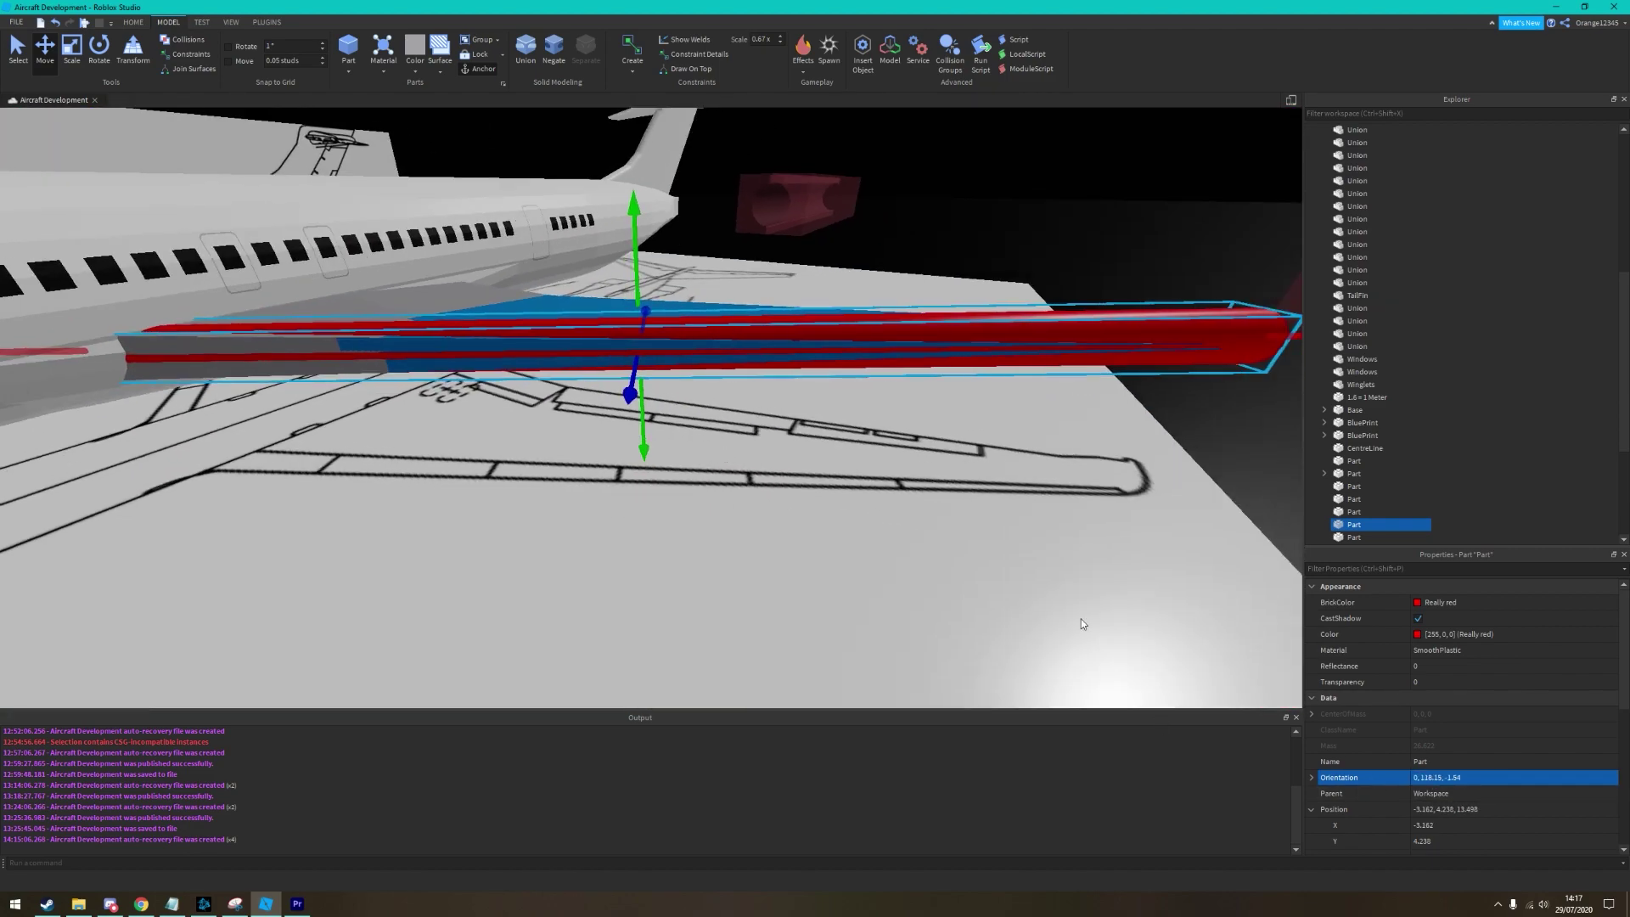
{"action": "right_click_drag", "start_coordinate": [1082, 624], "coordinate": [366, 481]}
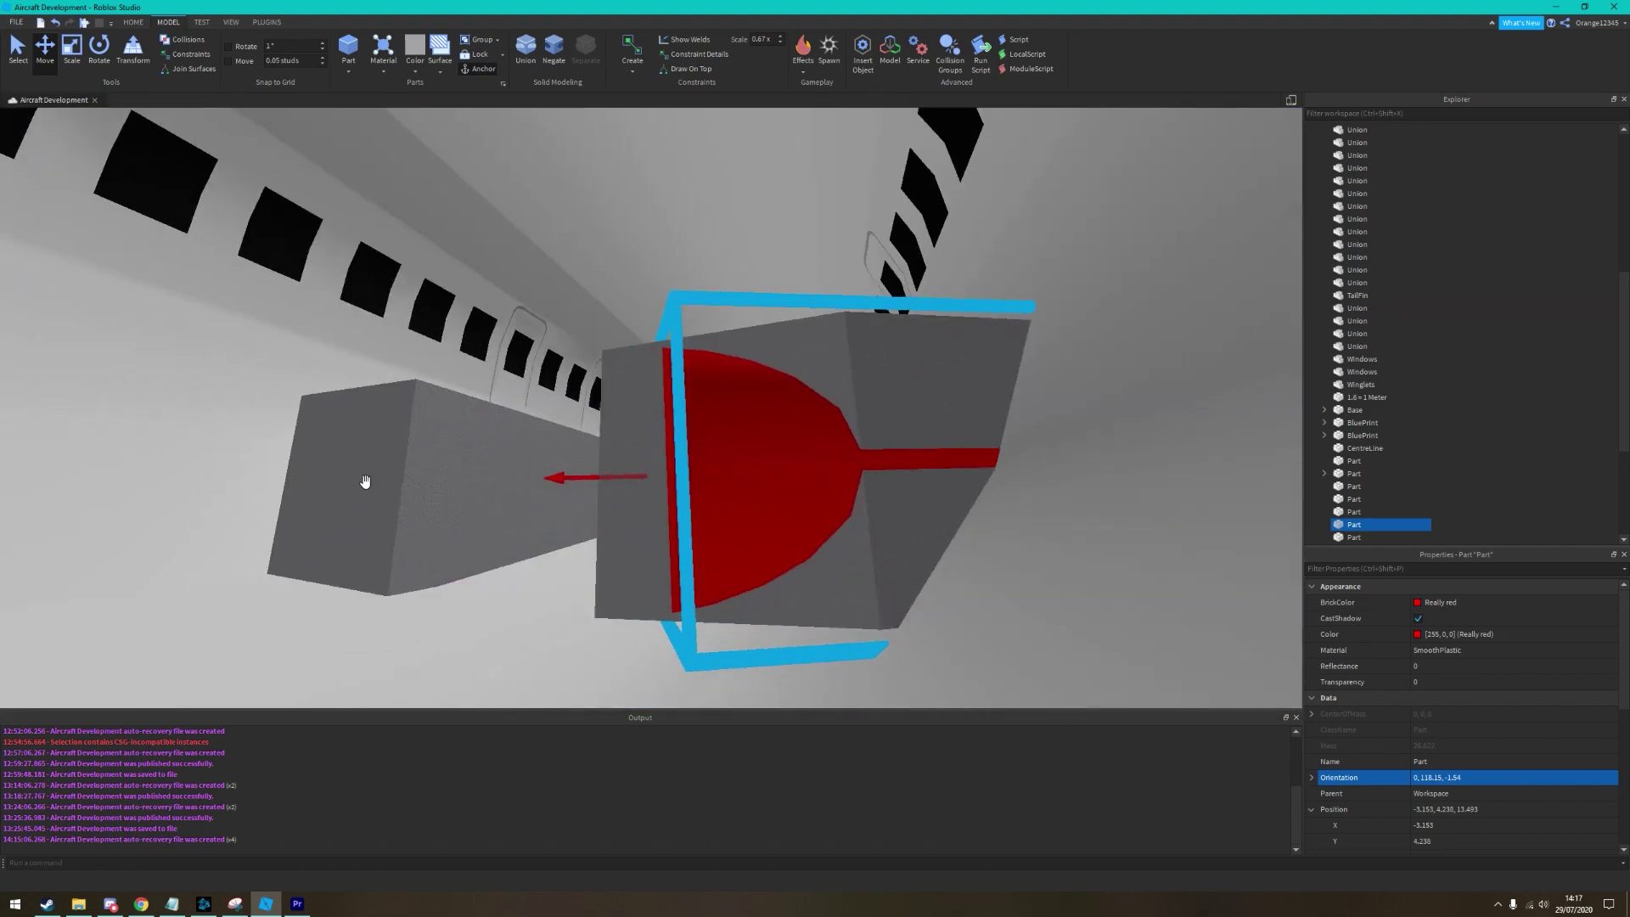
Mirror the red wing-shaping part across the placed mirror with Model mirror
{"action": "scroll", "coordinate": [366, 482], "scroll_direction": "down", "scroll_amount": 5}
{"action": "left_click", "coordinate": [289, 153]}
{"action": "left_click", "coordinate": [651, 679]}
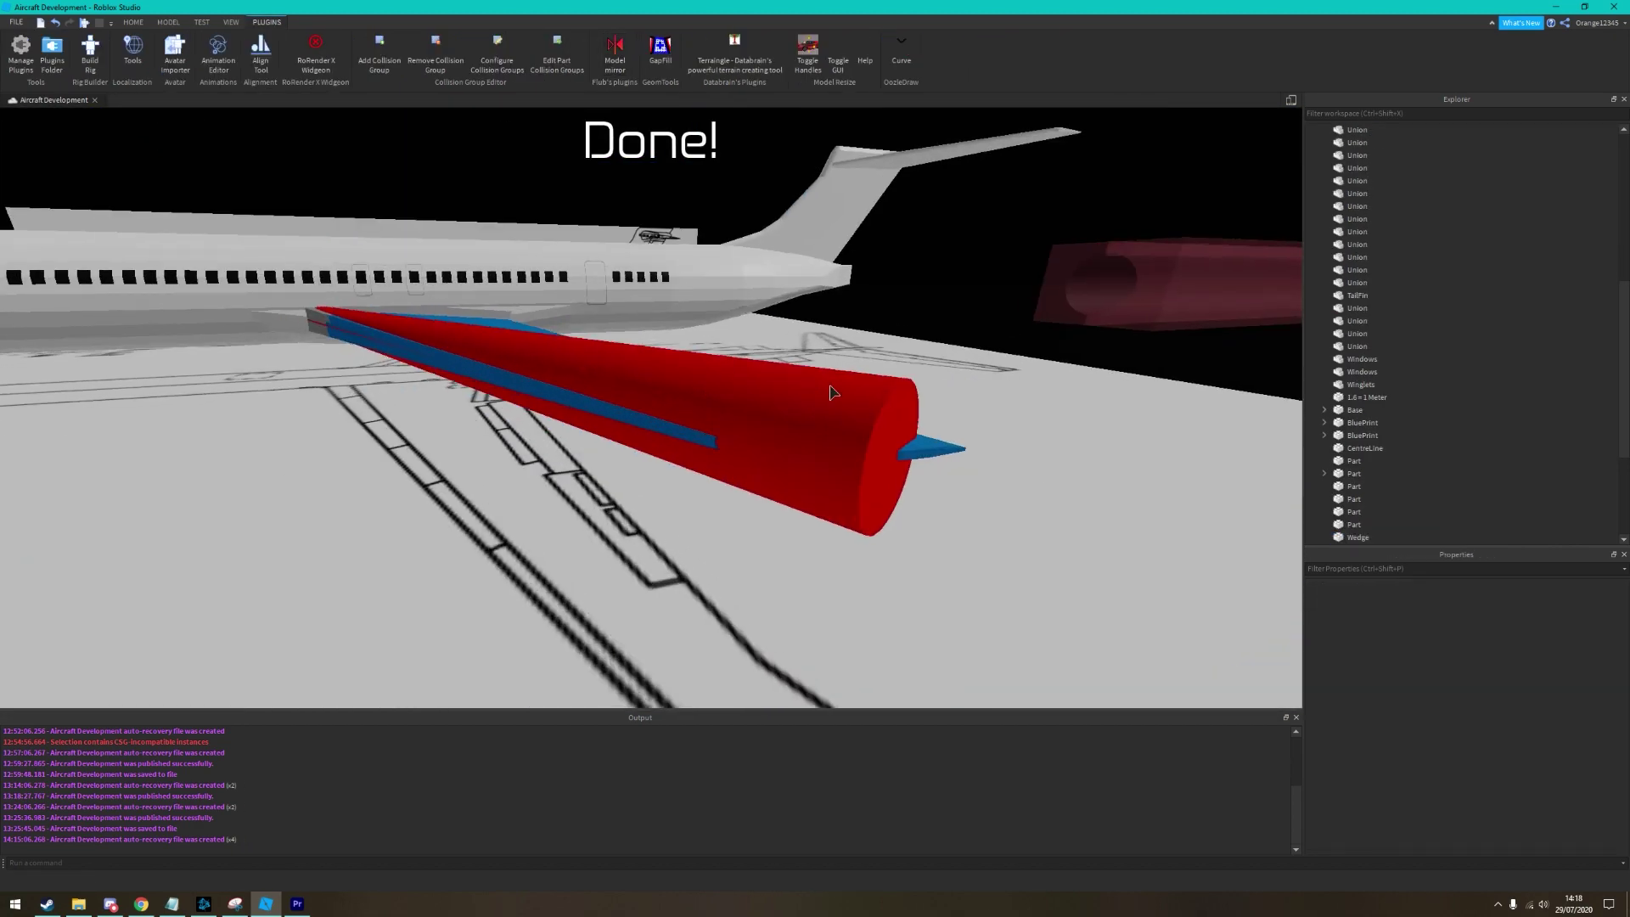
Undo the last change to the red wing-shaping part and switch to the Scale tool
{"action": "key", "text": "ctrl+z"}
{"action": "right_click_drag", "start_coordinate": [655, 364], "coordinate": [946, 310]}
{"action": "key", "text": "ctrl+3"}
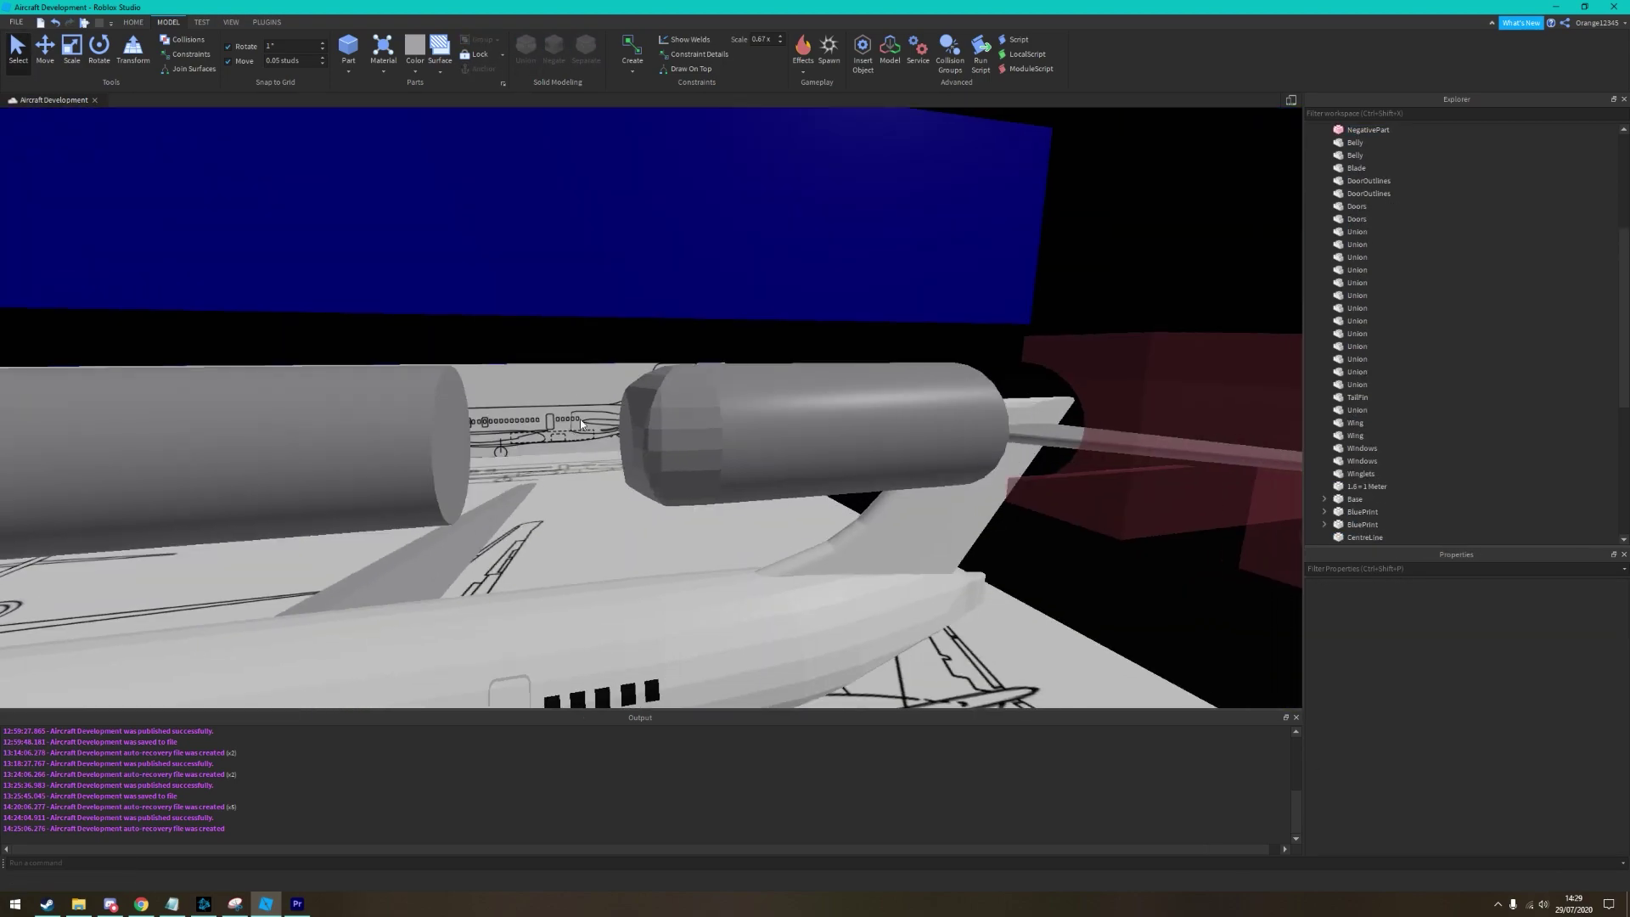
Position the negative block against the underside of the grey engine cylinder, following the engine outline on the blueprint
{"action": "left_click", "coordinate": [855, 384]}
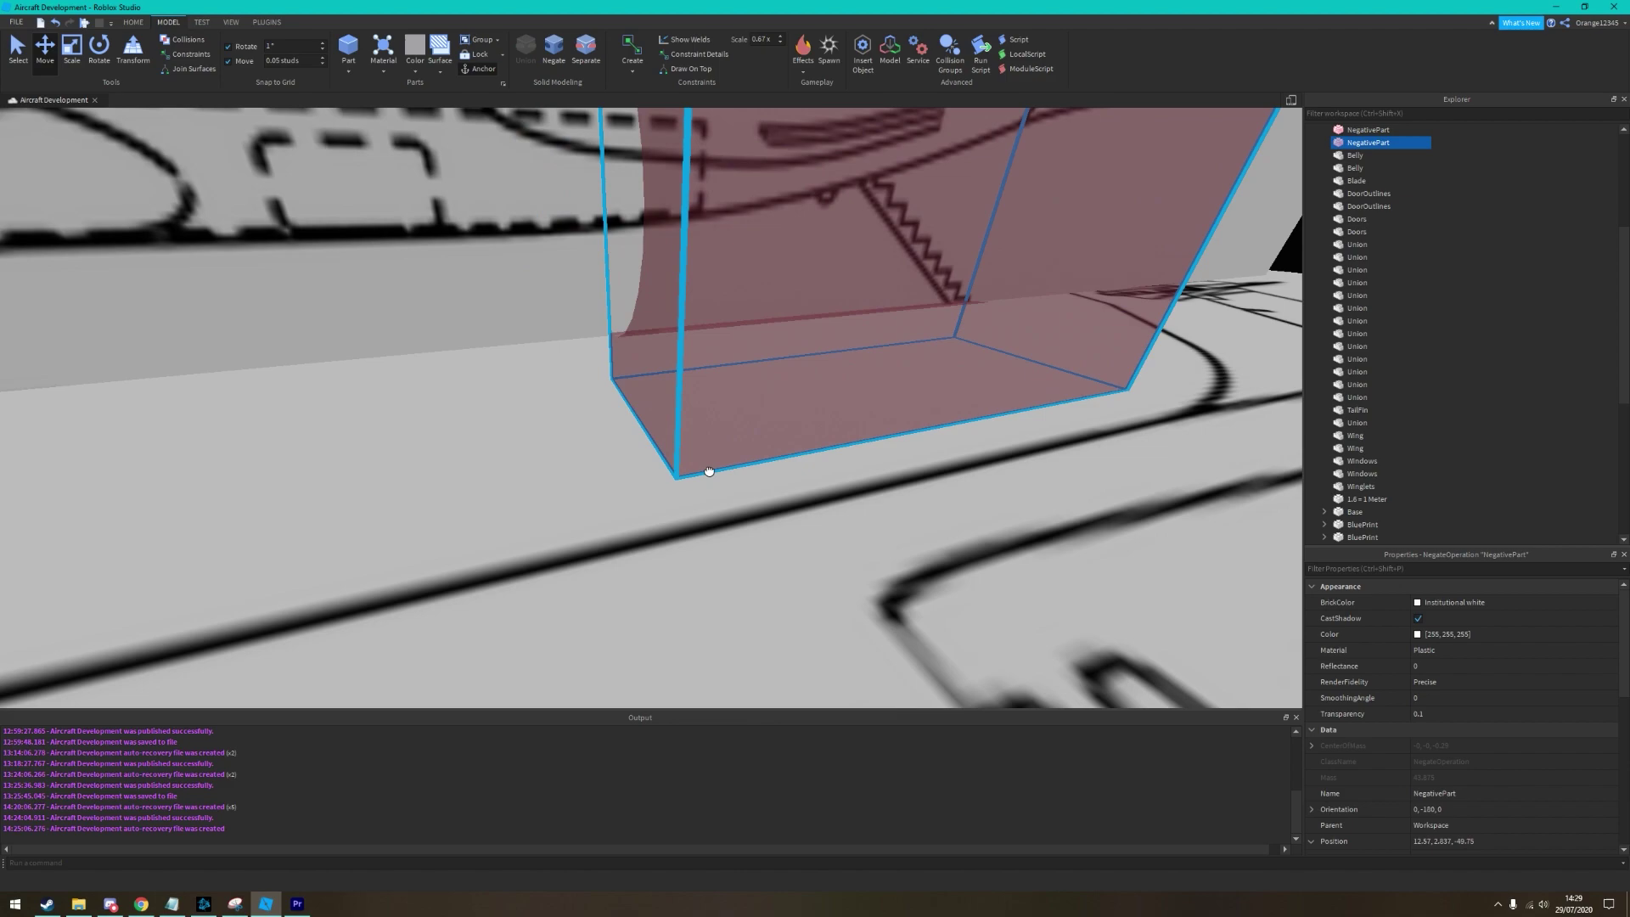
{"action": "key", "text": "ctrl+t"}
{"action": "left_click_drag", "start_coordinate": [709, 471], "coordinate": [921, 341]}
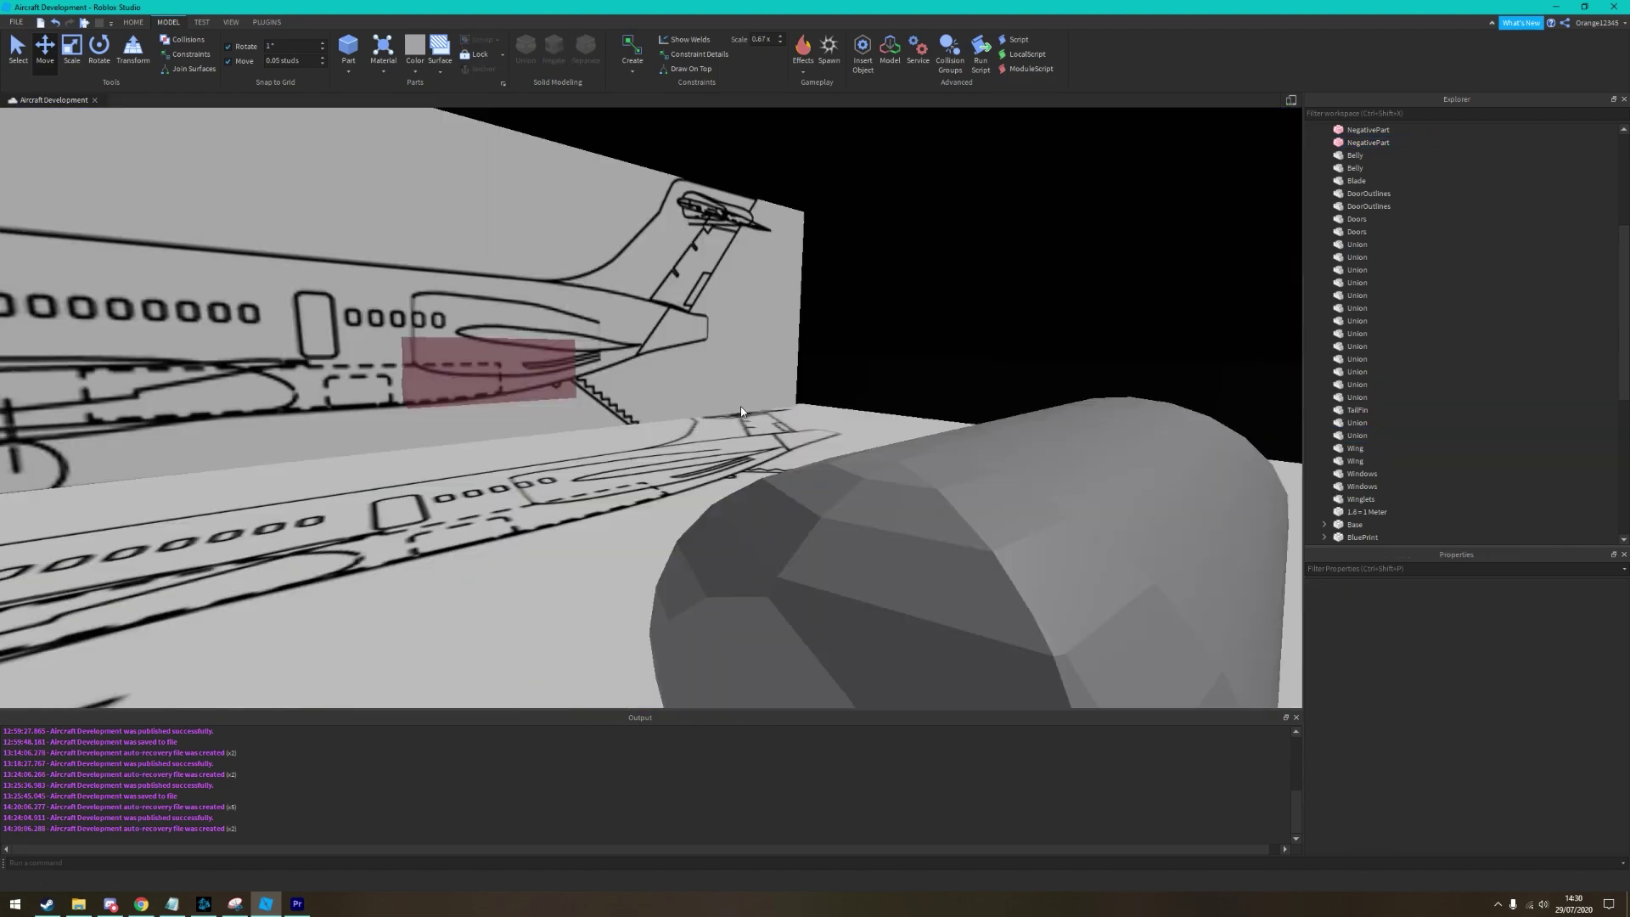
{"action": "left_click", "coordinate": [746, 425]}
{"action": "key", "text": "ctrl+4"}
{"action": "key", "text": "ctrl+2"}
{"action": "scroll", "coordinate": [708, 291], "scroll_direction": "up", "scroll_amount": 5}
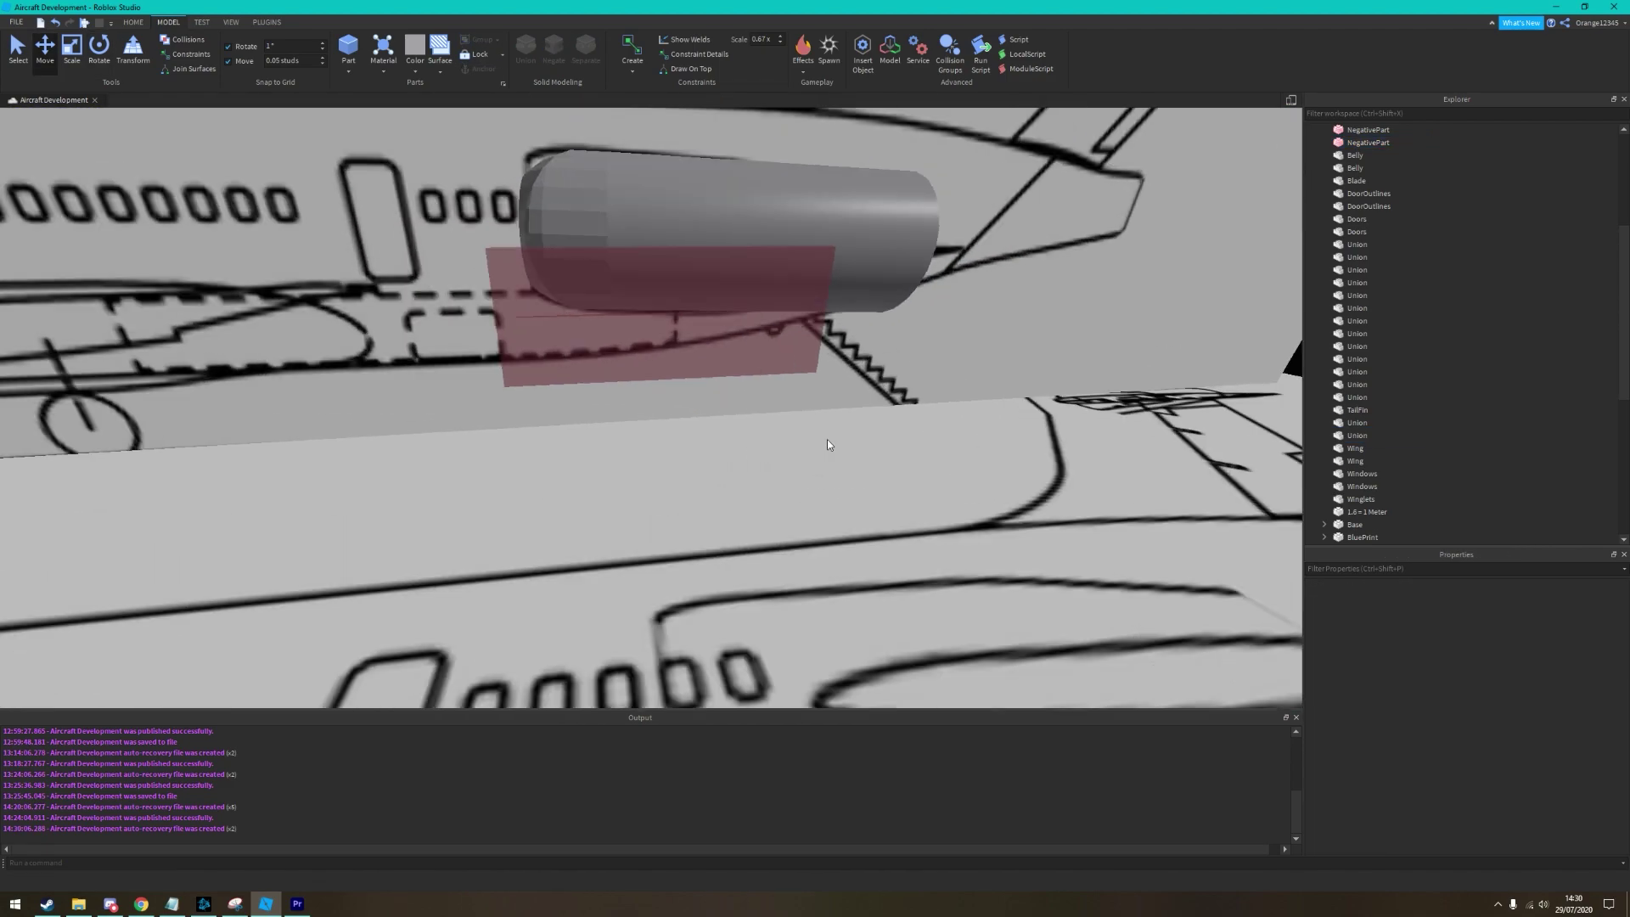
{"action": "left_click", "coordinate": [827, 439]}
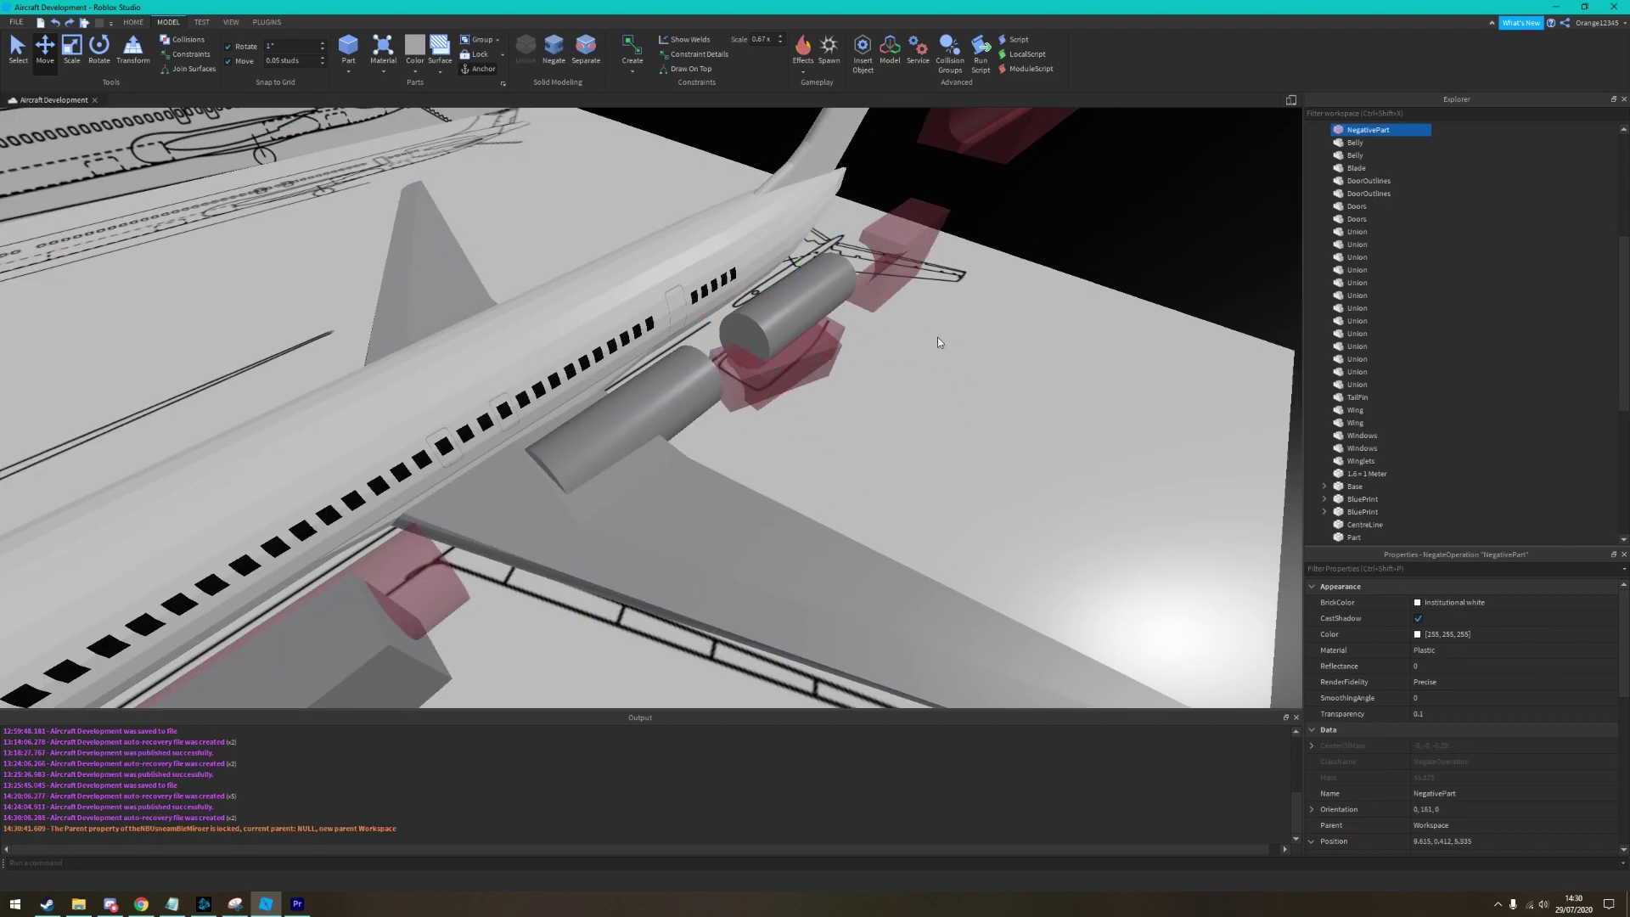
Select the grey engine cylinder beside the rear fuselage and ready it for moving over the blueprint's engine outline
{"action": "left_click", "coordinate": [785, 307]}
{"action": "key", "text": "f"}
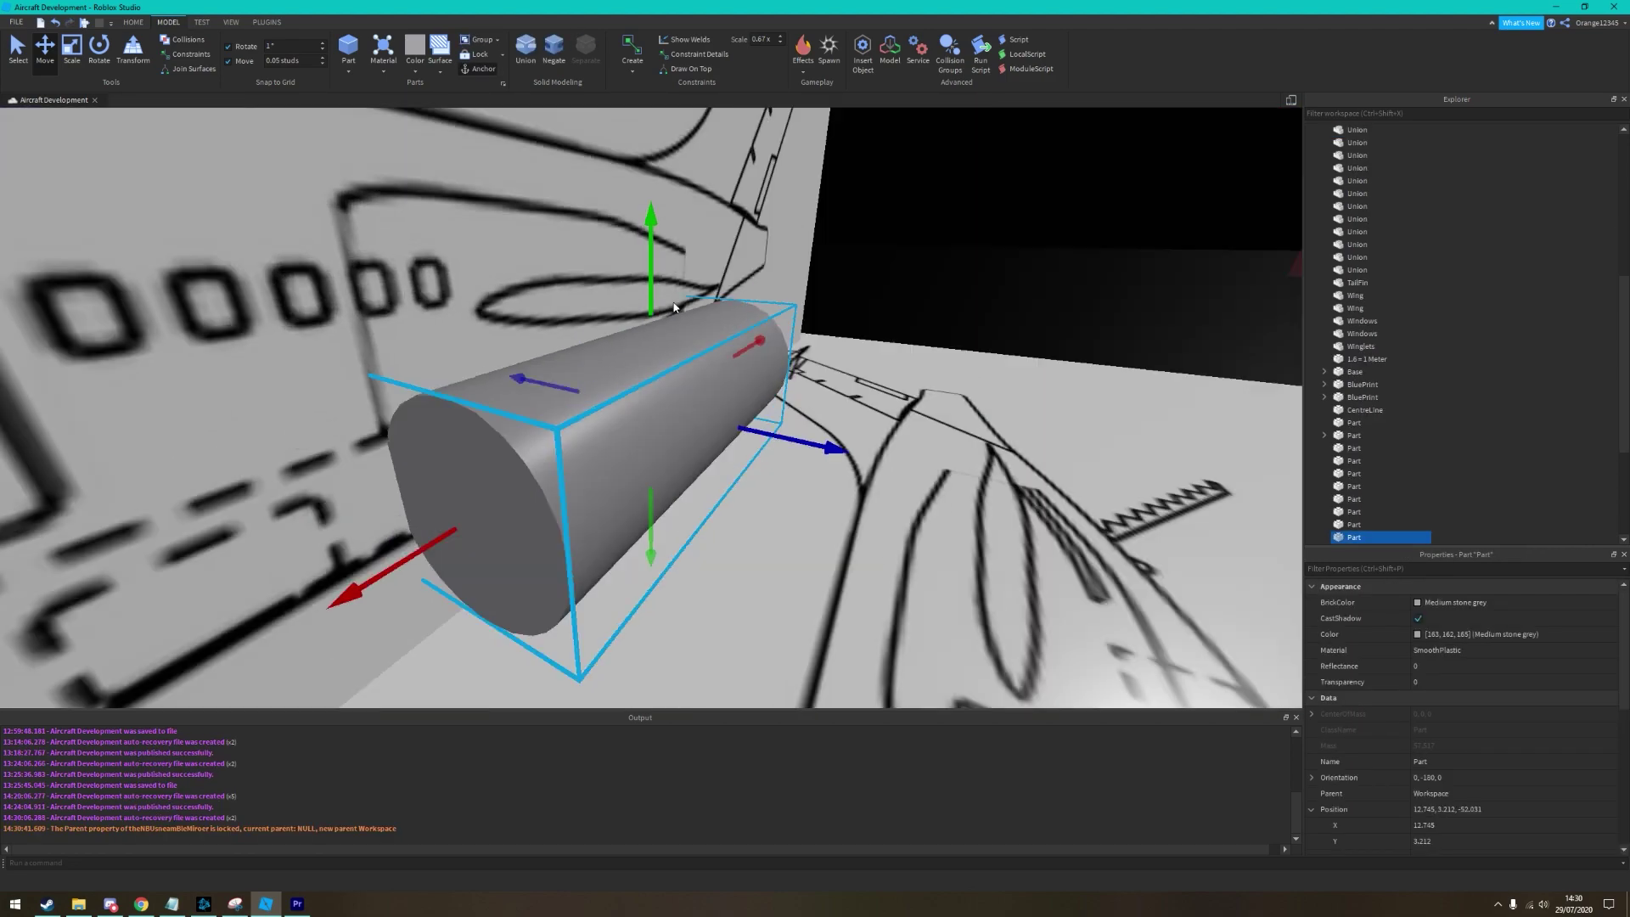
{"action": "key", "text": "ctrl+4"}
{"action": "key", "text": "ctrl+2"}
{"action": "right_click_drag", "start_coordinate": [635, 412], "coordinate": [733, 436]}
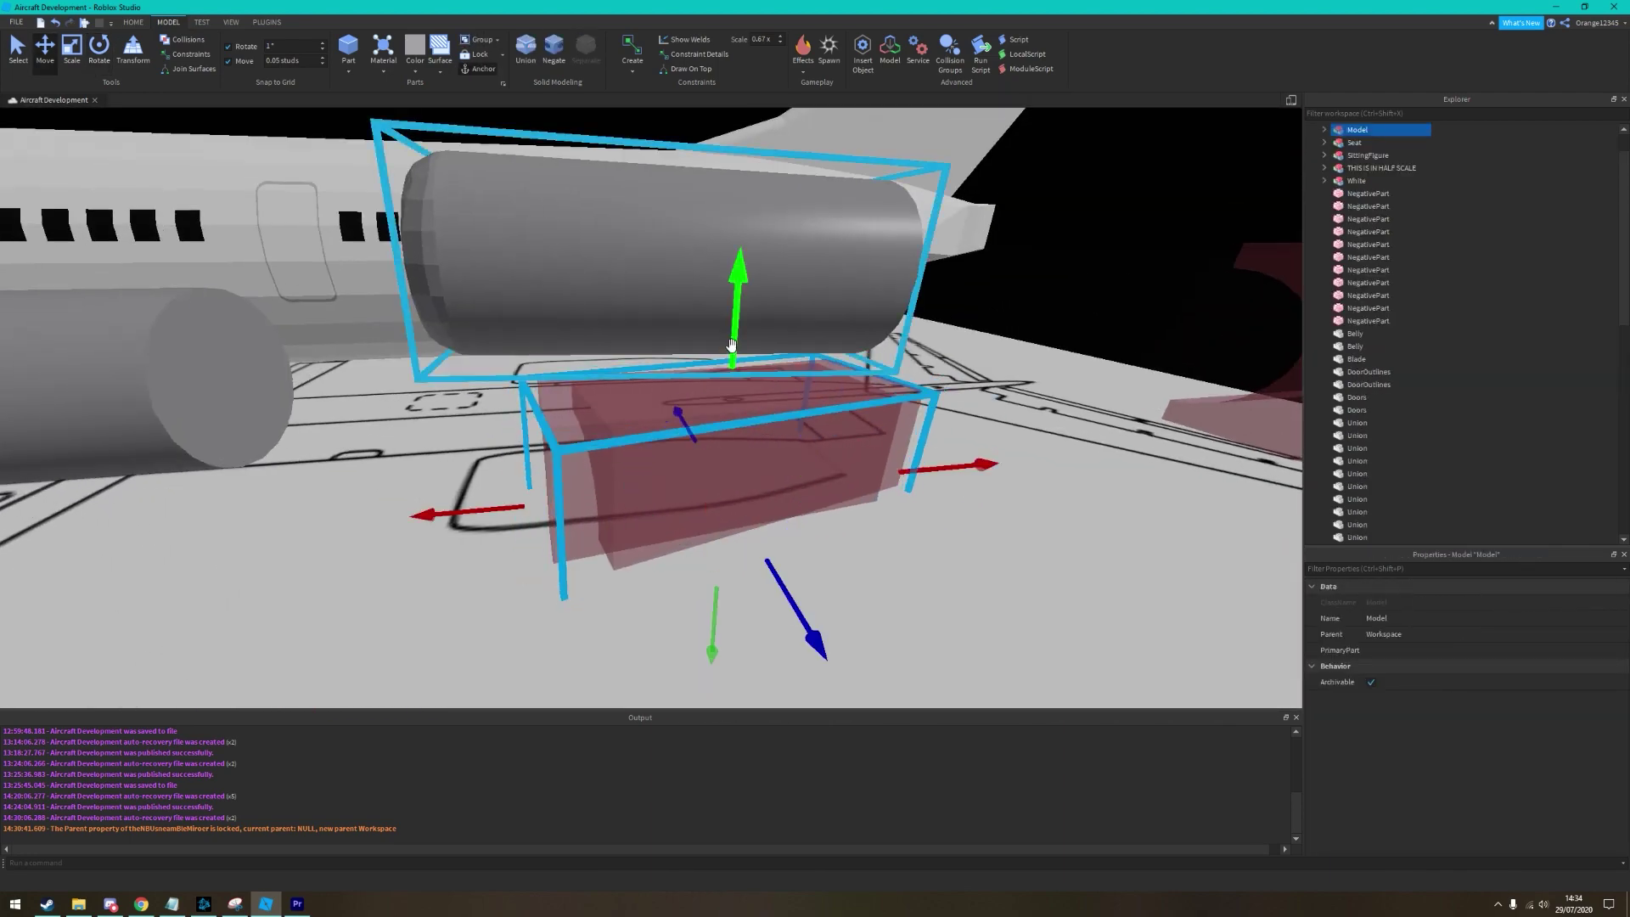
Choose the model of cutting blocks around the engine for Model mirror and place the mirror beside it
{"action": "key", "text": "XF86AudioRaiseVolume"}
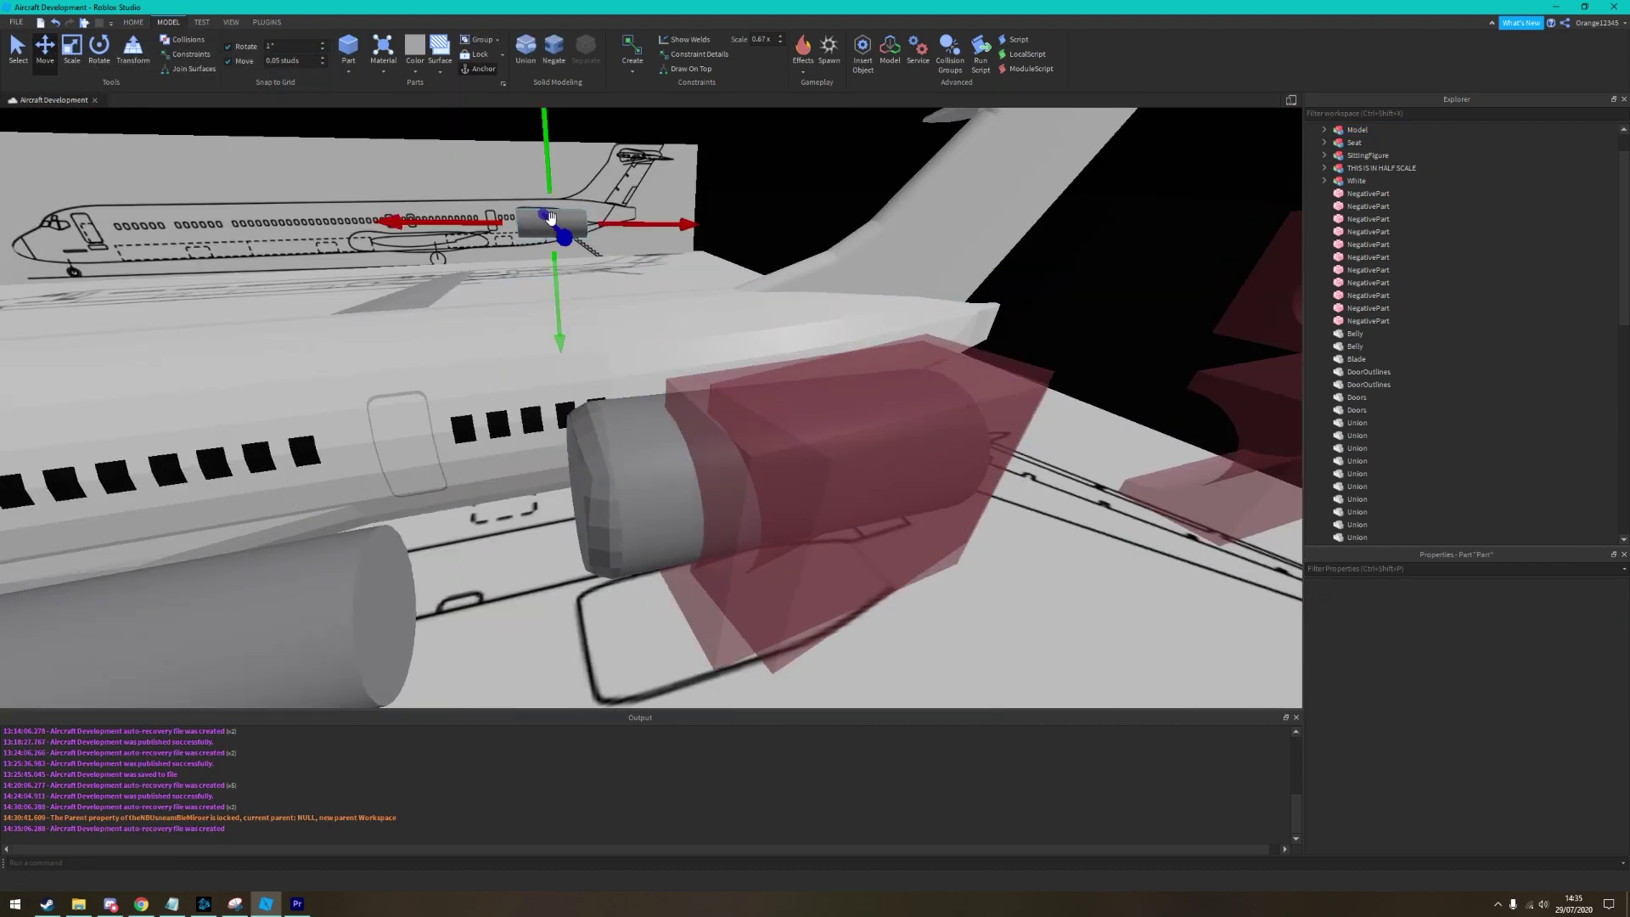
{"action": "left_click", "coordinate": [1339, 132]}
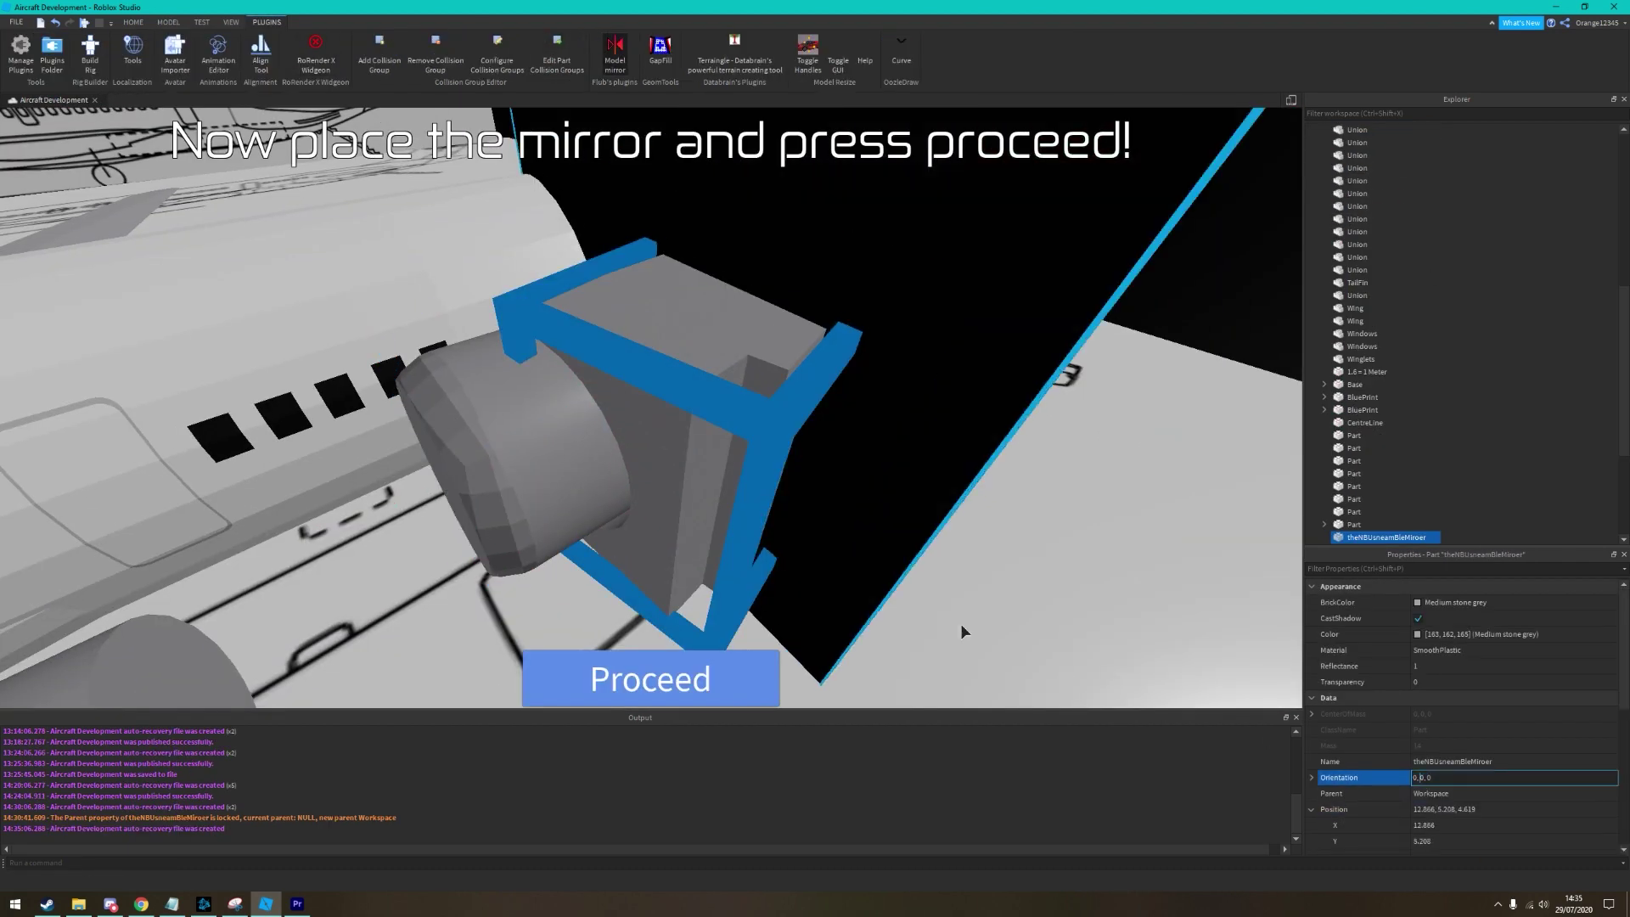
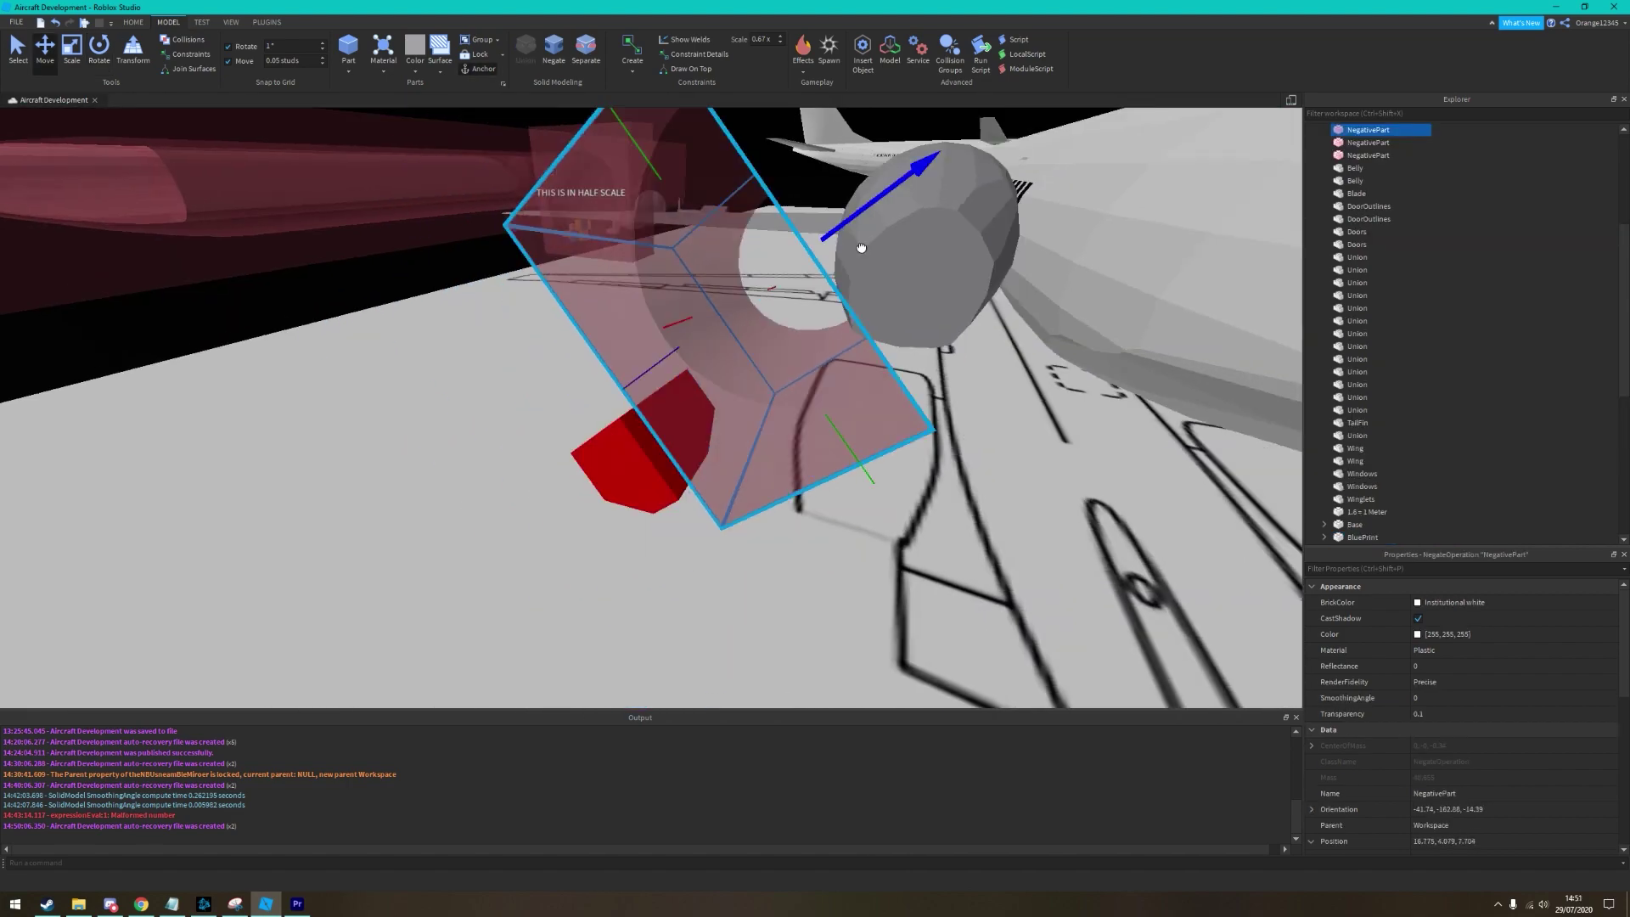
Group the angled cutting blocks at the engine's rear and mirror the group with Model mirror
{"action": "scroll", "coordinate": [861, 247], "scroll_direction": "up", "scroll_amount": 10}
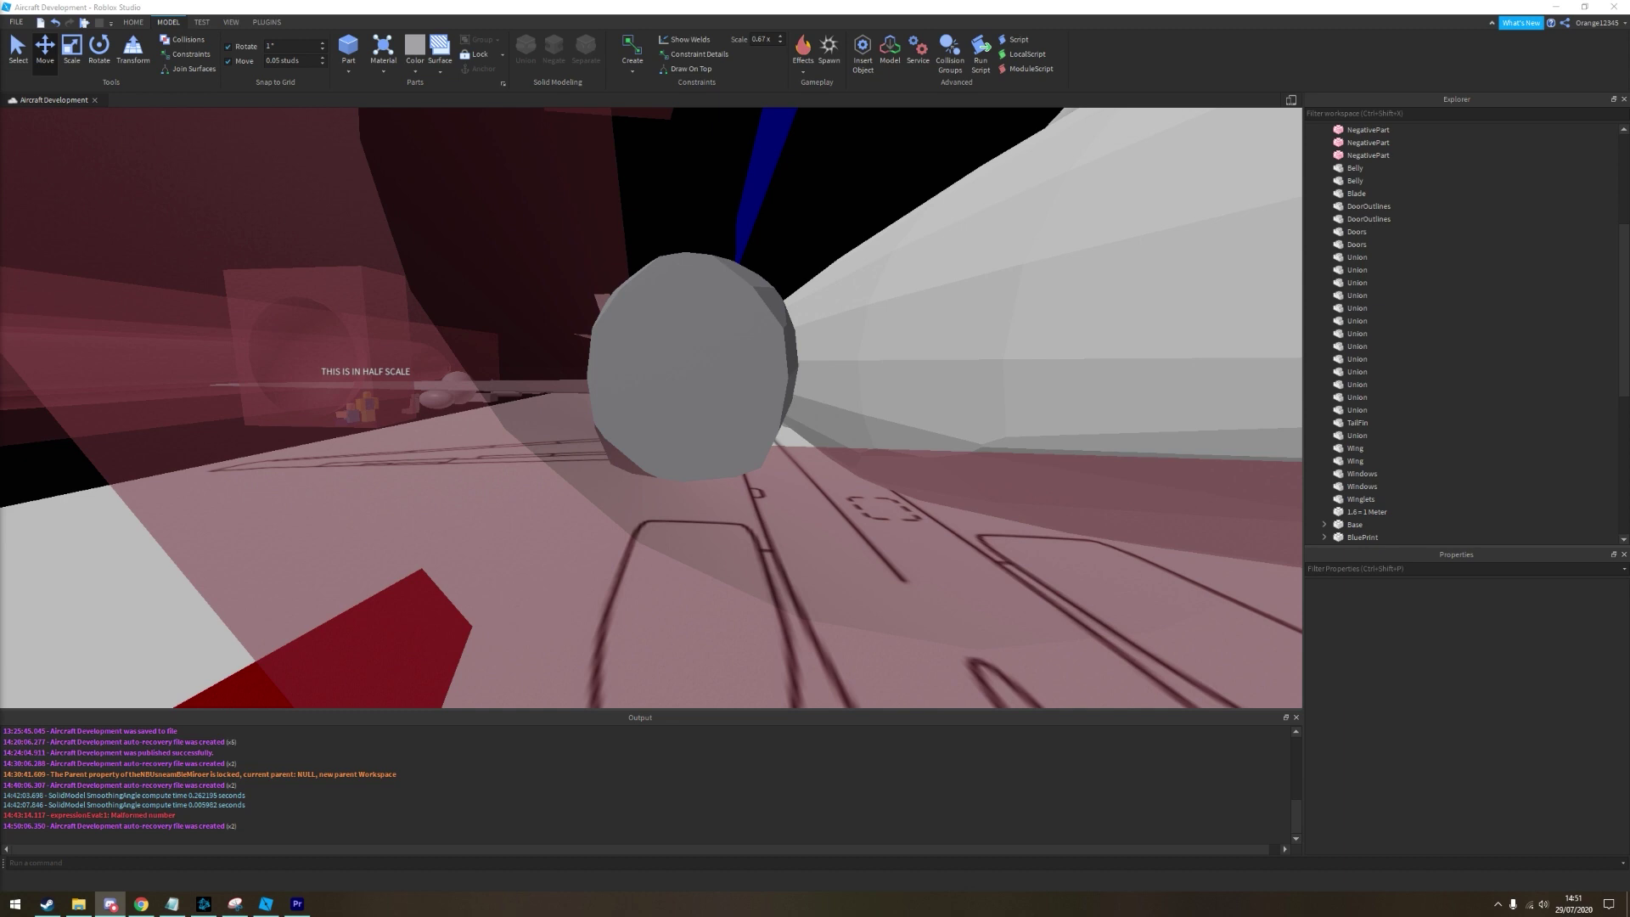
{"action": "scroll", "coordinate": [647, 550], "scroll_direction": "down", "scroll_amount": 5}
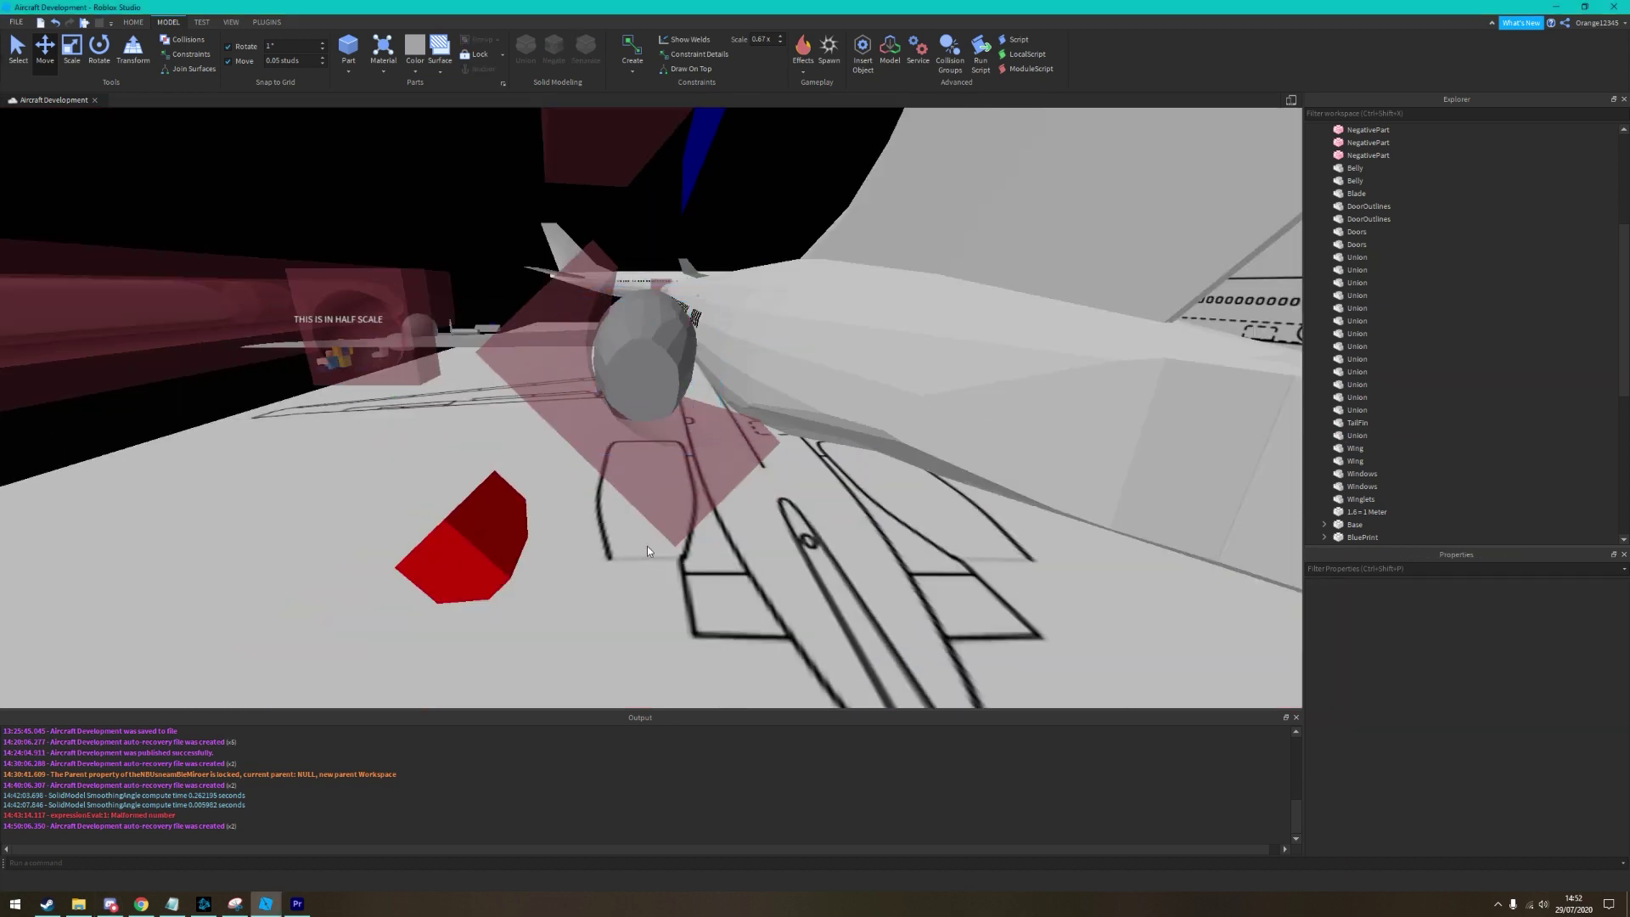
{"action": "left_click", "coordinate": [399, 560]}
{"action": "key", "text": "f"}
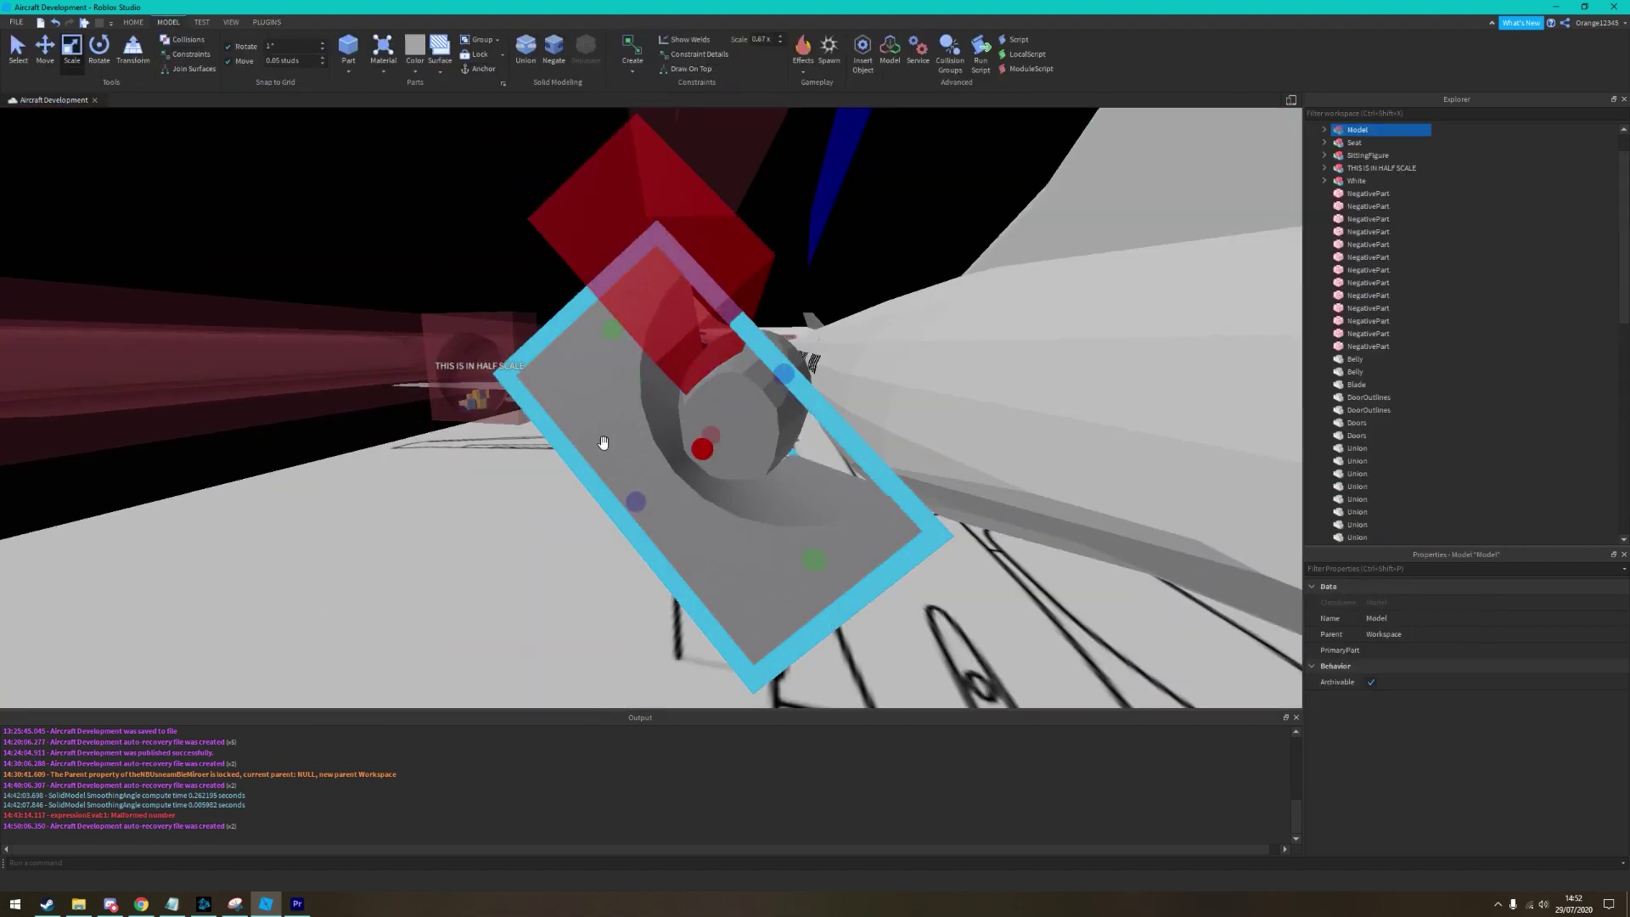
{"action": "key", "text": "ctrl+shift+g"}
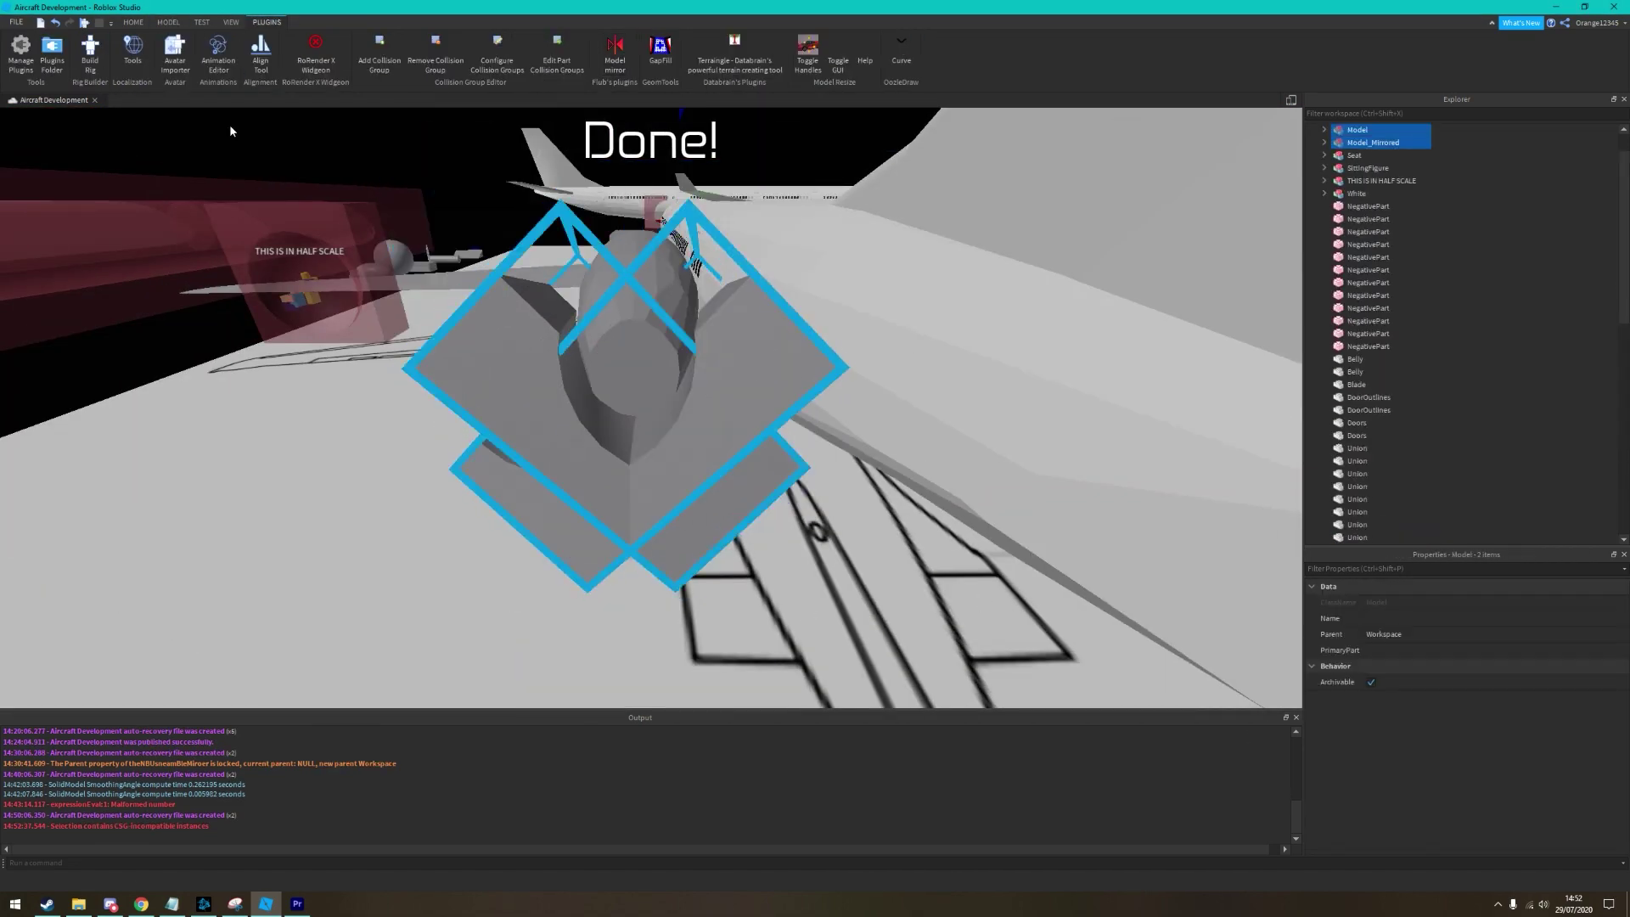
{"action": "right_click_drag", "start_coordinate": [390, 512], "coordinate": [895, 306]}
{"action": "left_click", "coordinate": [958, 414]}
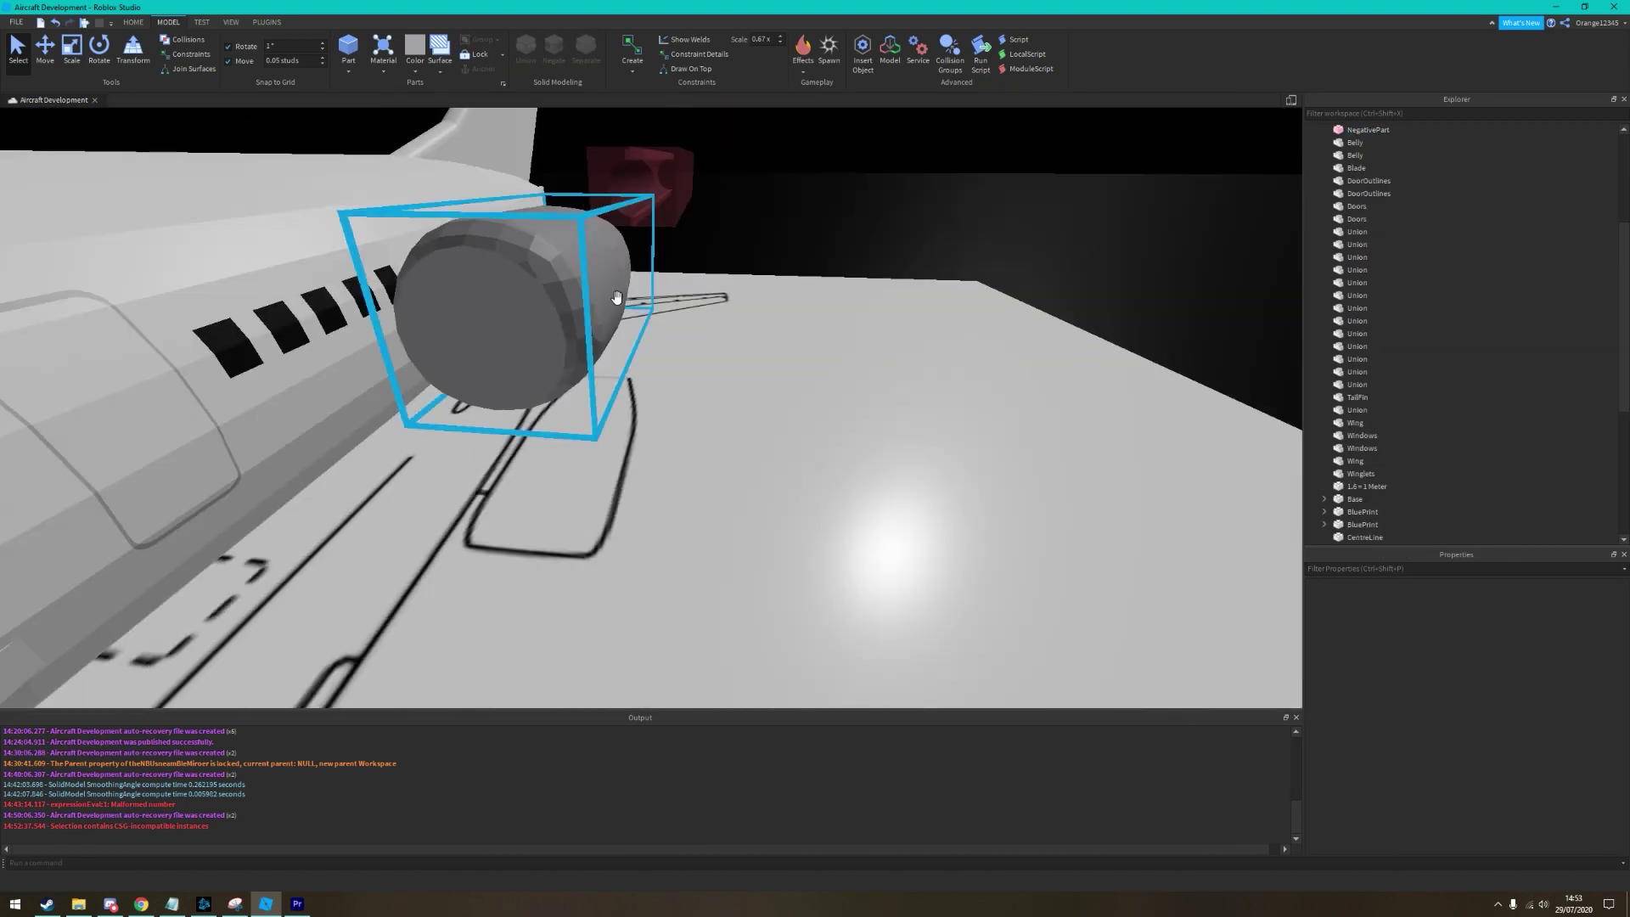
View the MD-90 engine reference photo in Chrome and return to Roblox Studio
{"action": "left_click", "coordinate": [580, 70]}
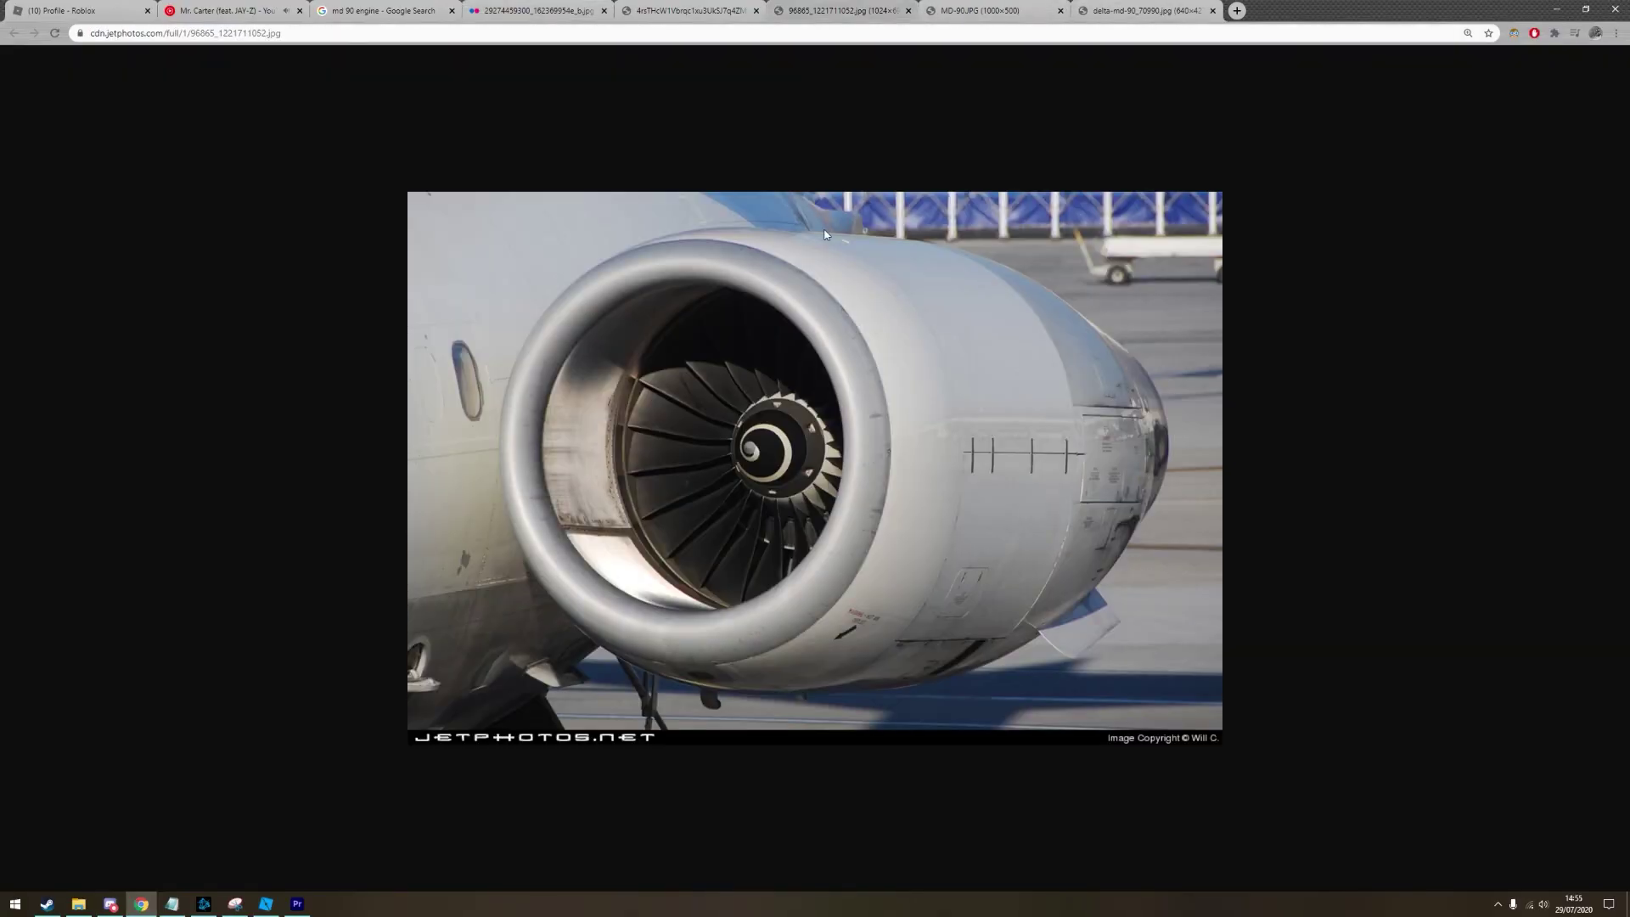
{"action": "left_click", "coordinate": [266, 904]}
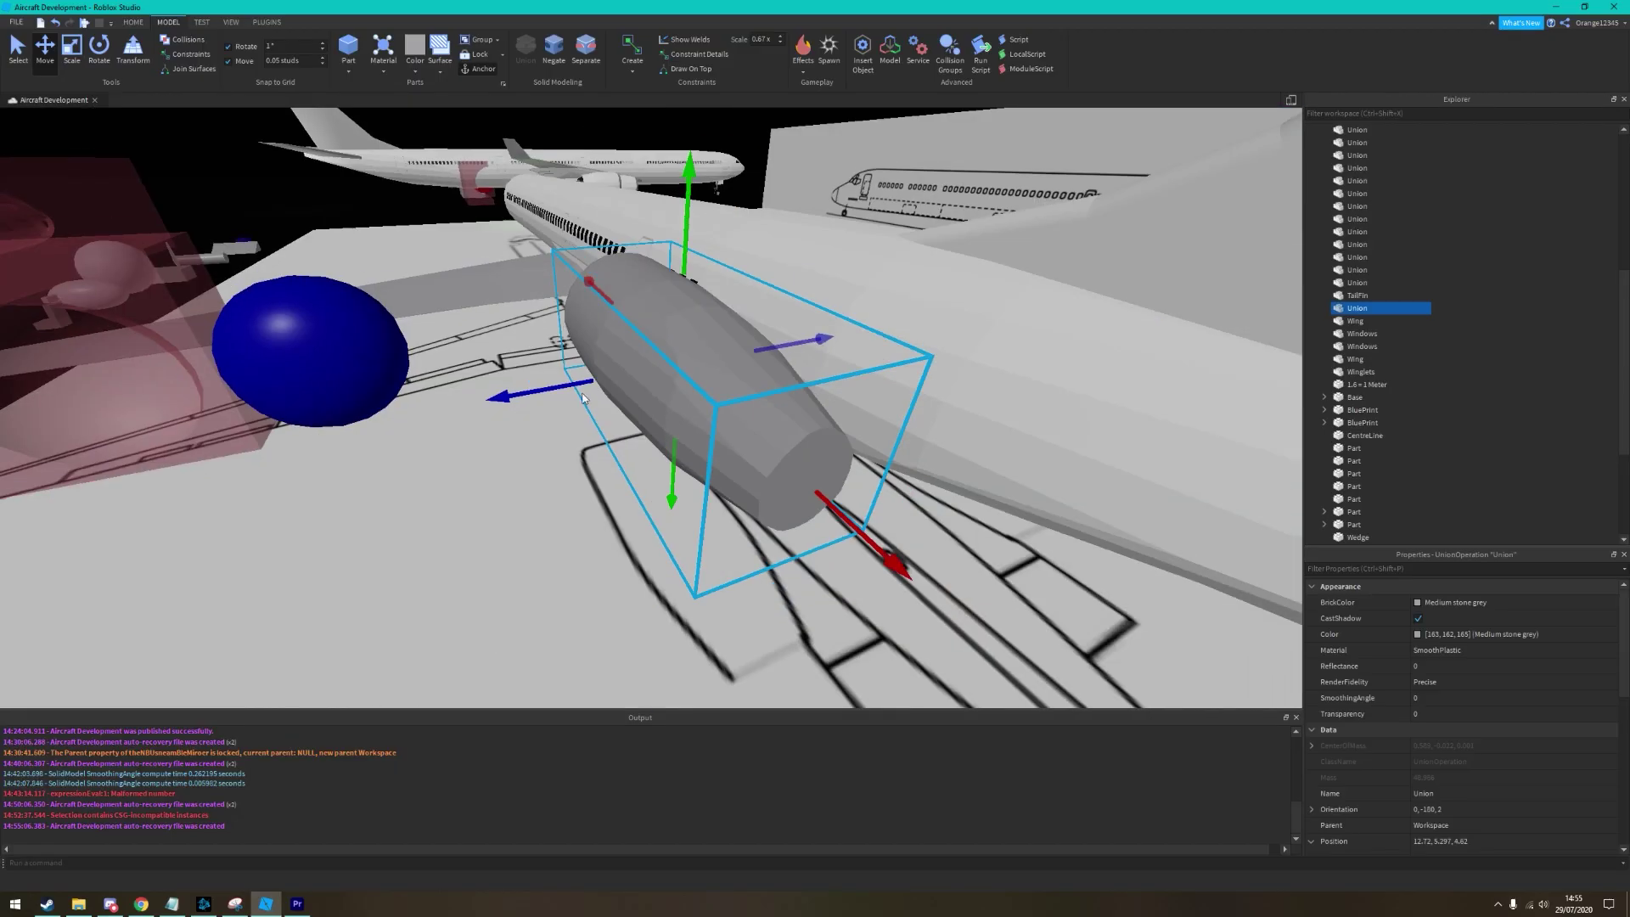
Align the negative block around the engine's rear and cut the engine to a taper
{"action": "scroll", "coordinate": [561, 473], "scroll_direction": "up", "scroll_amount": 3}
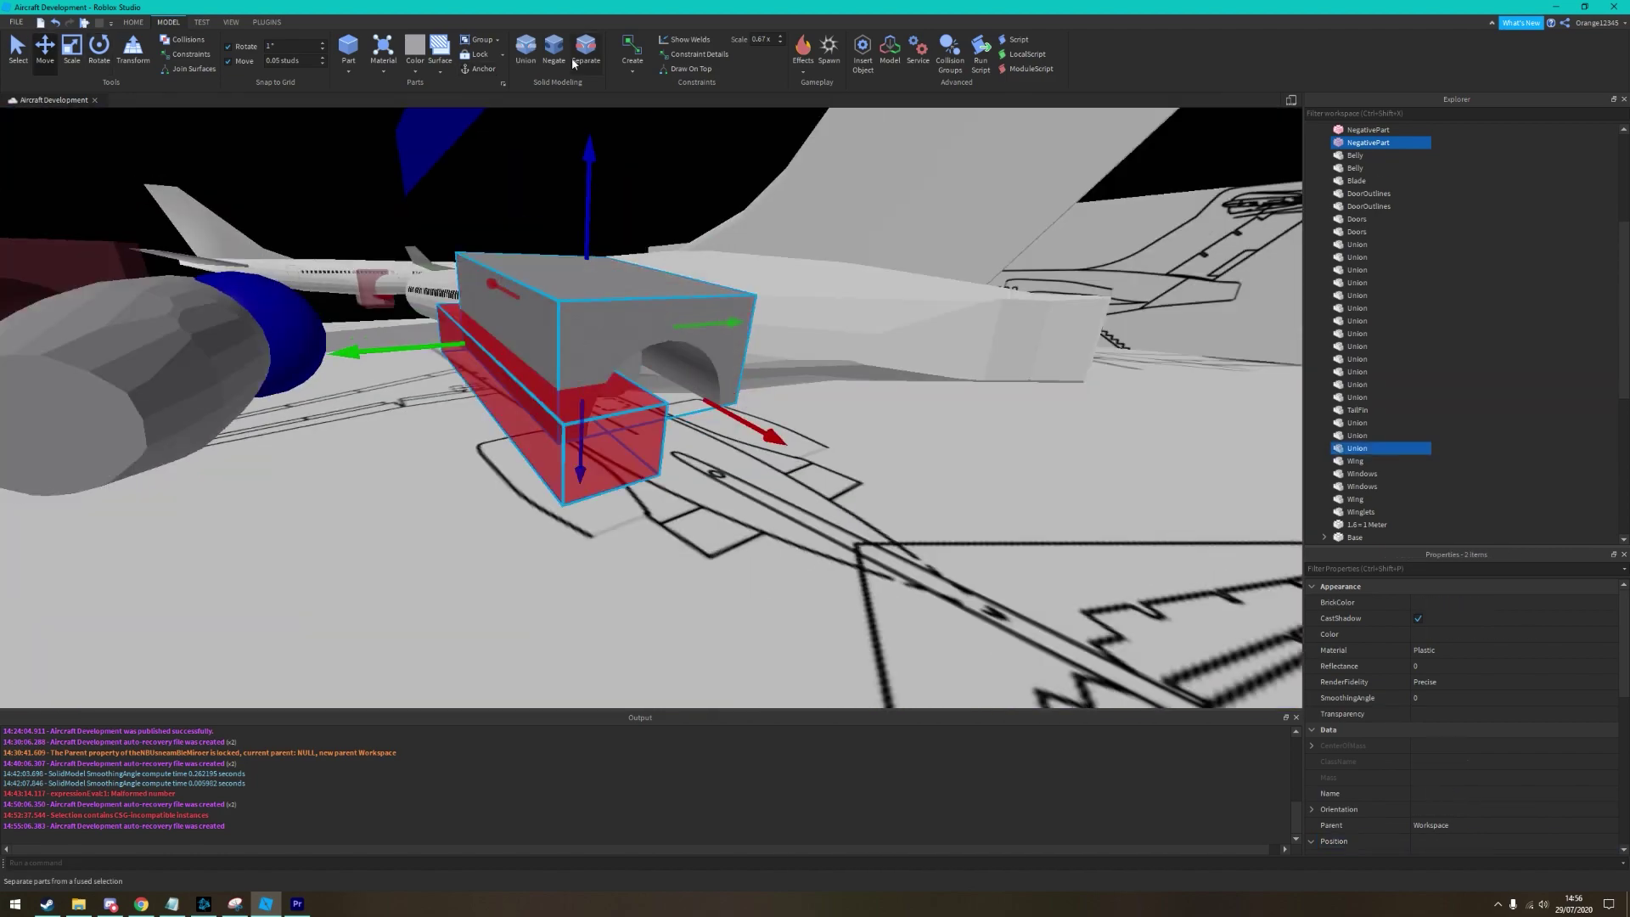
{"action": "scroll", "coordinate": [646, 217], "scroll_direction": "up", "scroll_amount": 5}
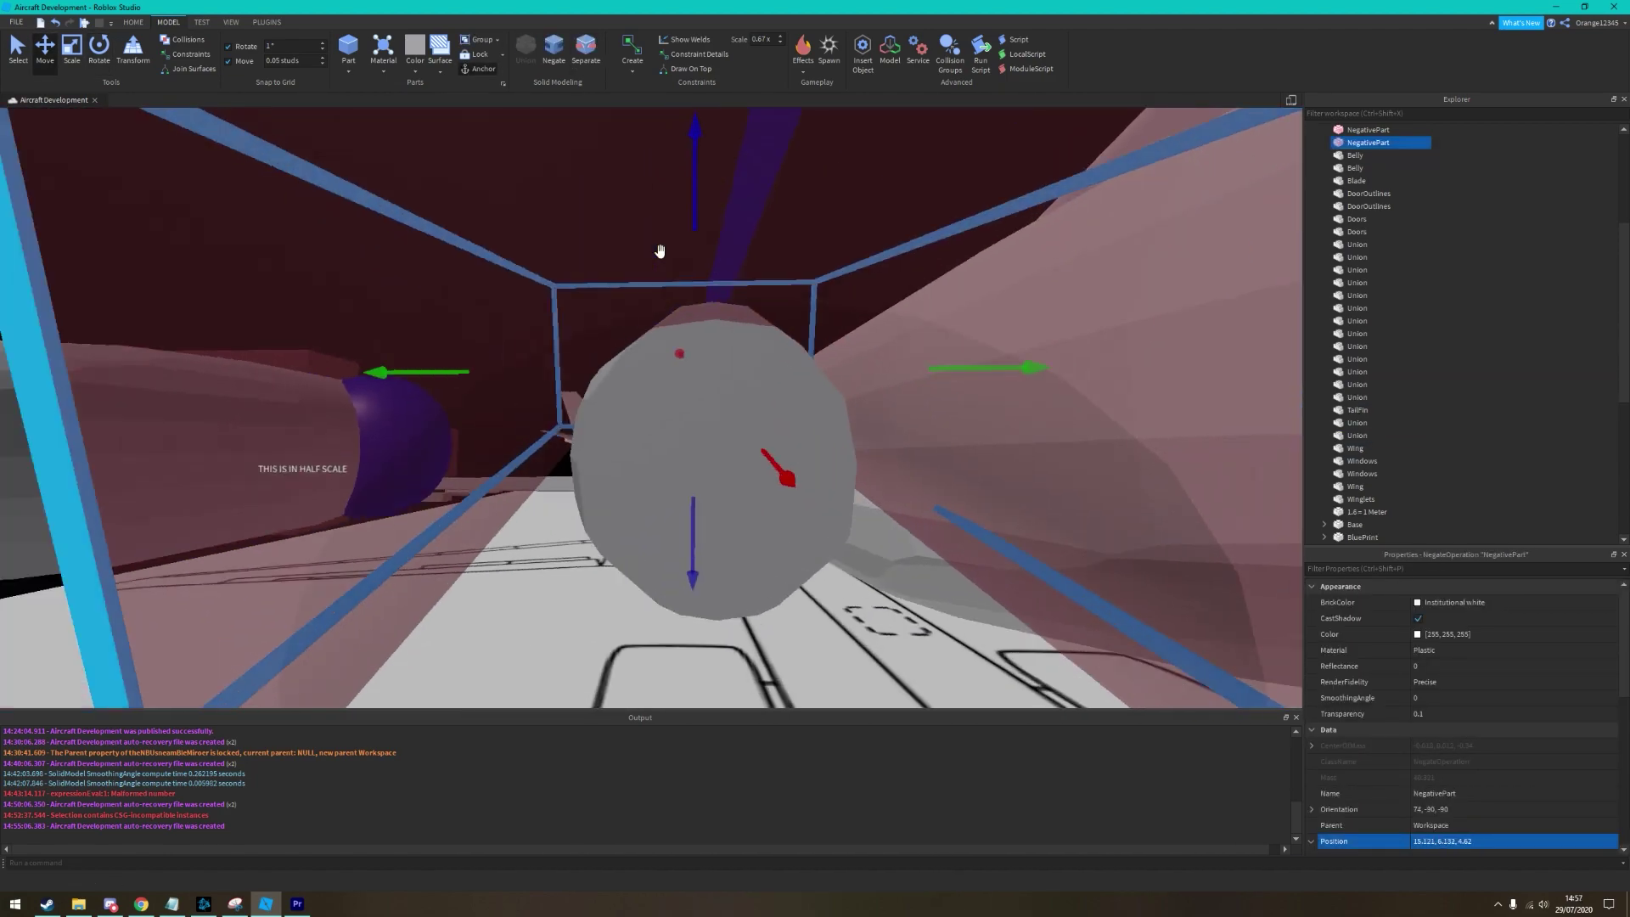
{"action": "left_click", "coordinate": [513, 331]}
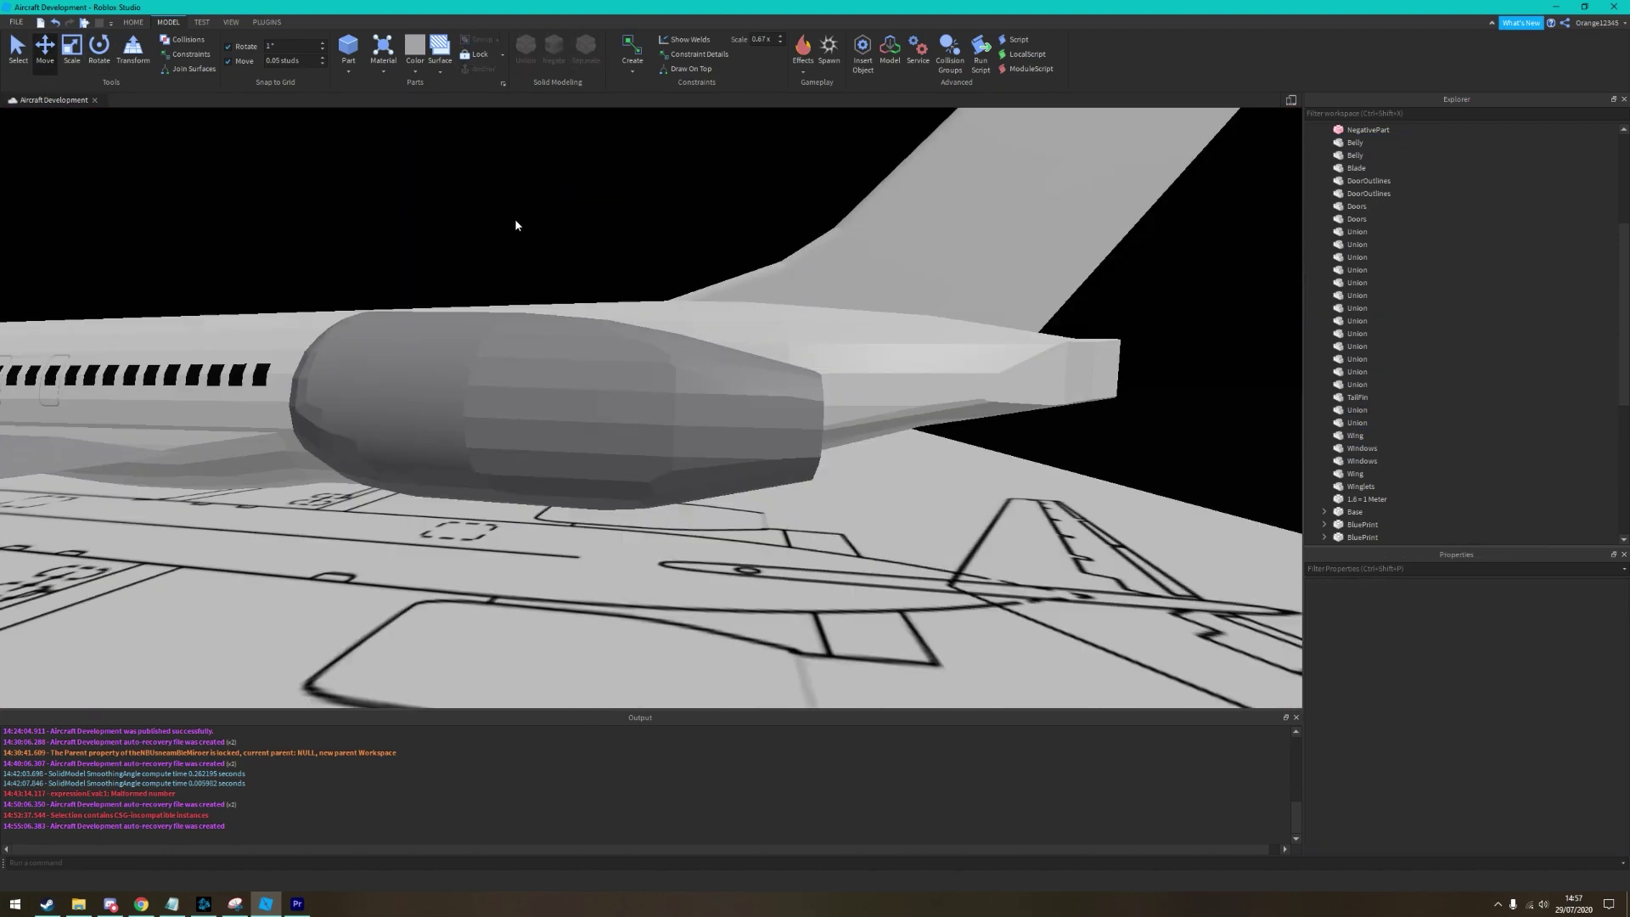
Duplicate the tapered engine union and place the copy outboard of the original
{"action": "scroll", "coordinate": [582, 374], "scroll_direction": "down", "scroll_amount": 5}
{"action": "left_click", "coordinate": [822, 411]}
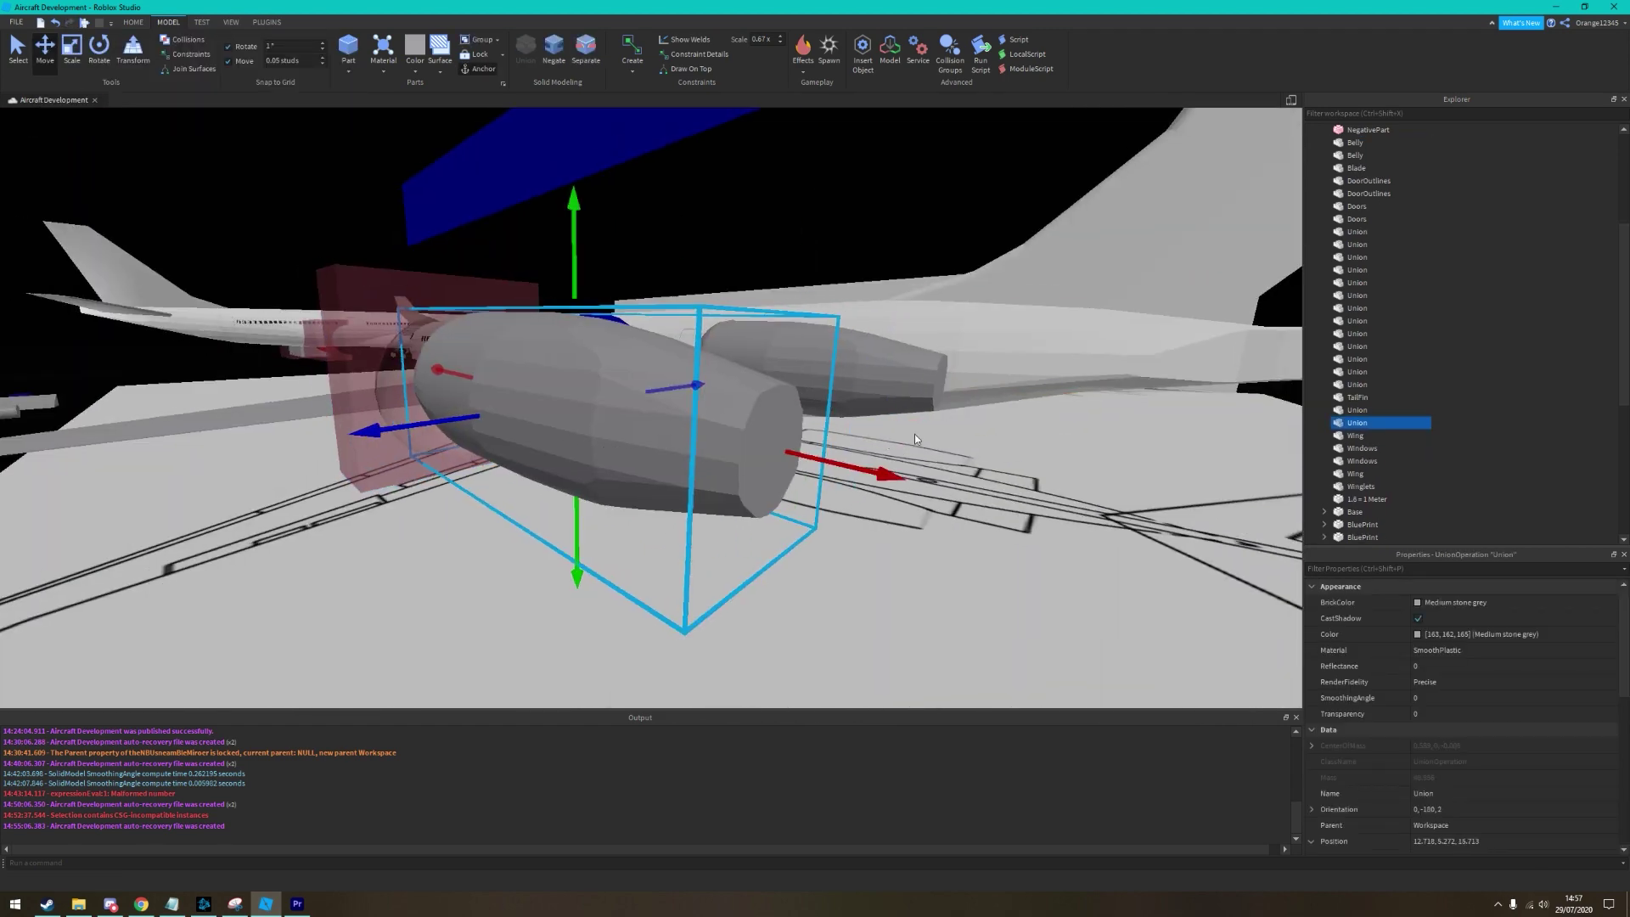
{"action": "scroll", "coordinate": [915, 435], "scroll_direction": "up", "scroll_amount": 5}
{"action": "left_click", "coordinate": [466, 468]}
{"action": "scroll", "coordinate": [465, 468], "scroll_direction": "down", "scroll_amount": 5}
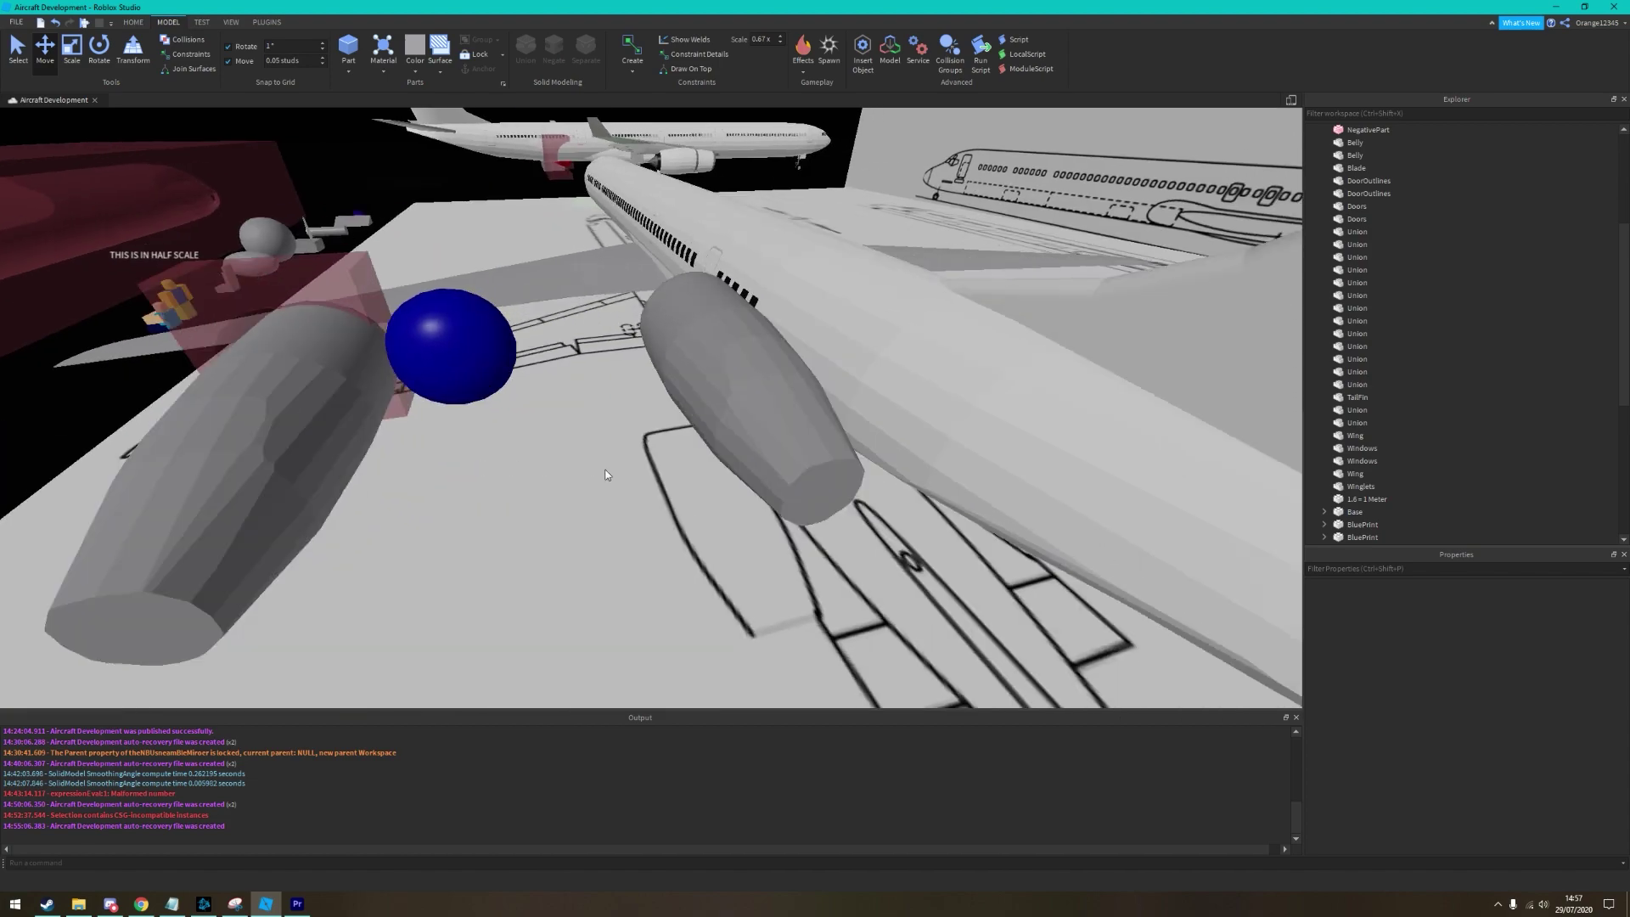
Place the blue sphere at the front of the engine and set its size to 3, 3, 2.7
{"action": "scroll", "coordinate": [607, 475], "scroll_direction": "up", "scroll_amount": 5}
{"action": "left_click", "coordinate": [586, 357]}
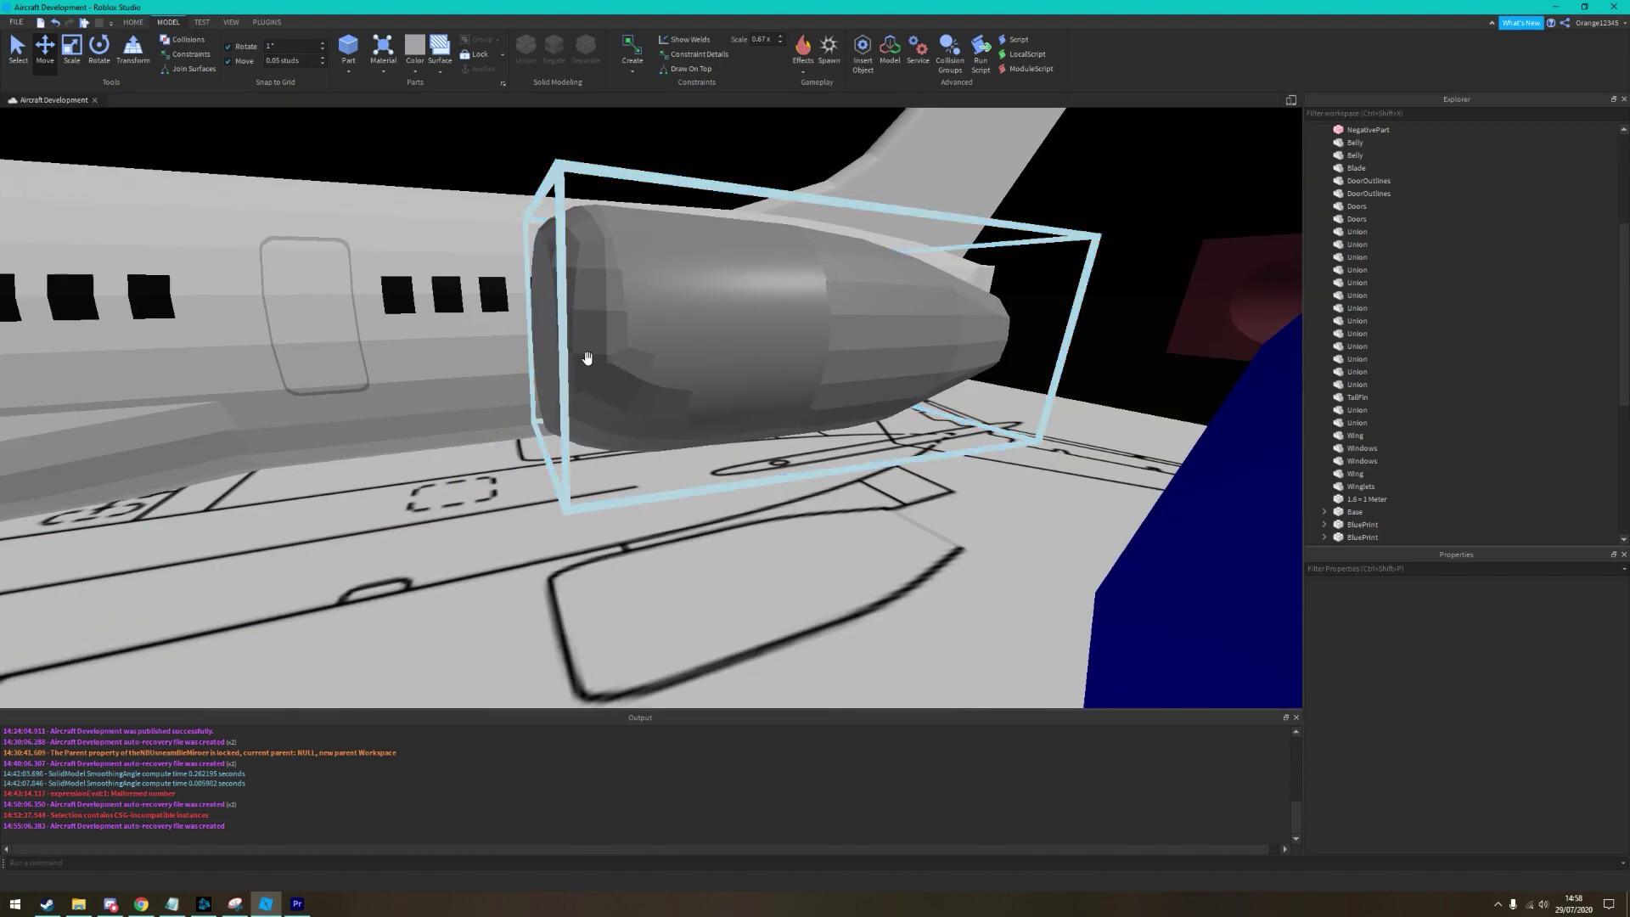
{"action": "right_click_drag", "start_coordinate": [600, 338], "coordinate": [743, 421]}
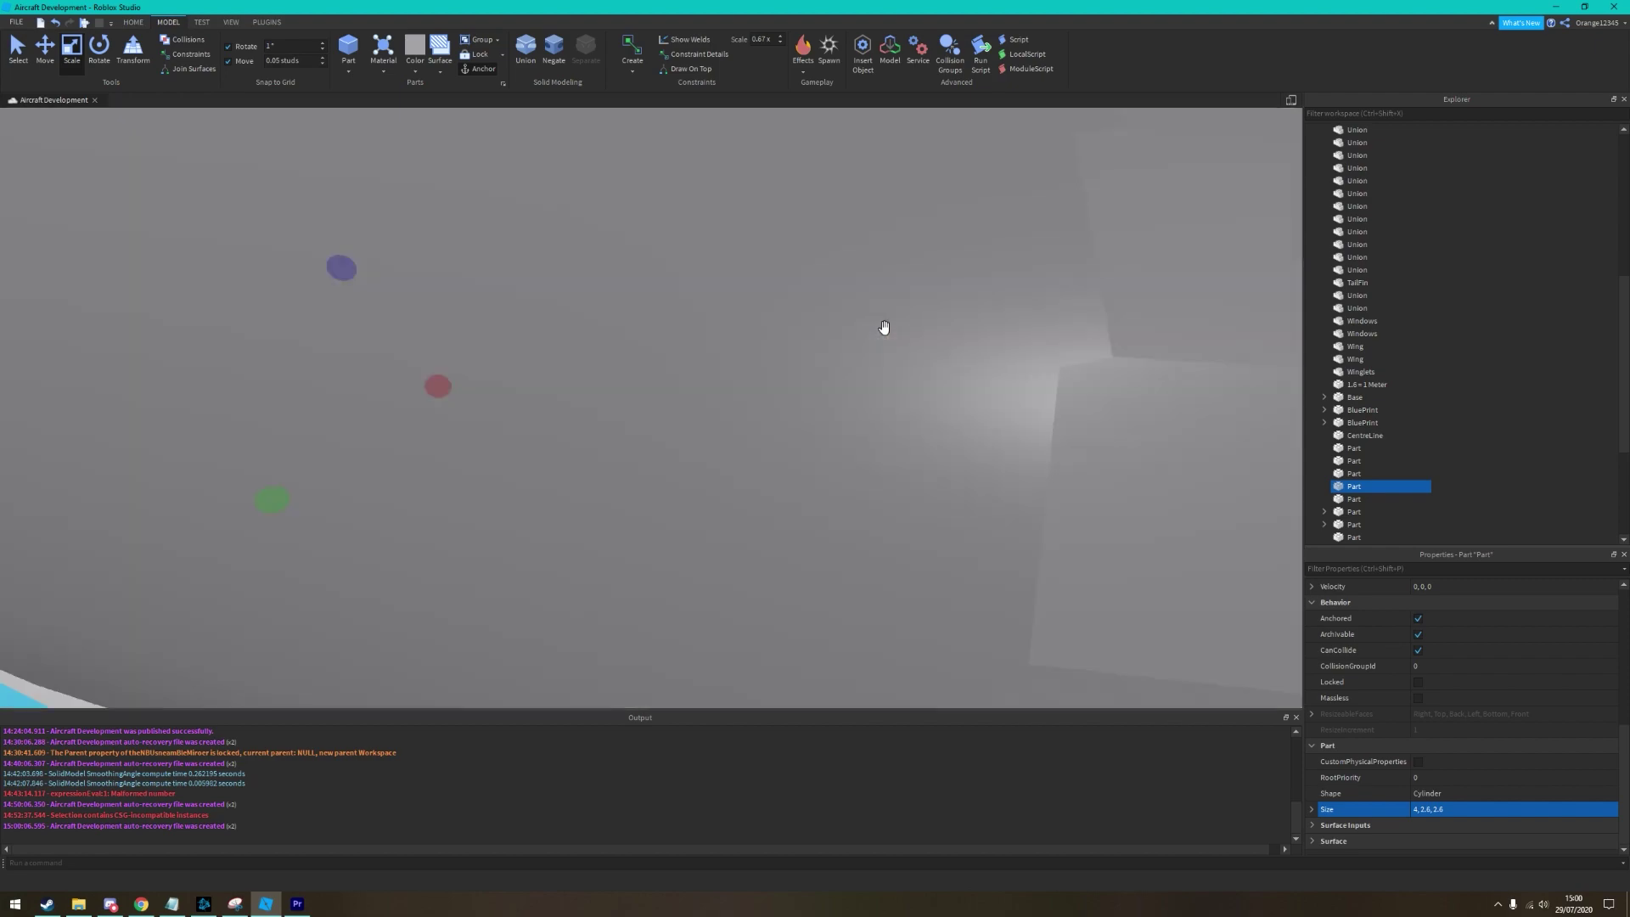
{"action": "scroll", "coordinate": [747, 477], "scroll_direction": "down", "scroll_amount": 10}
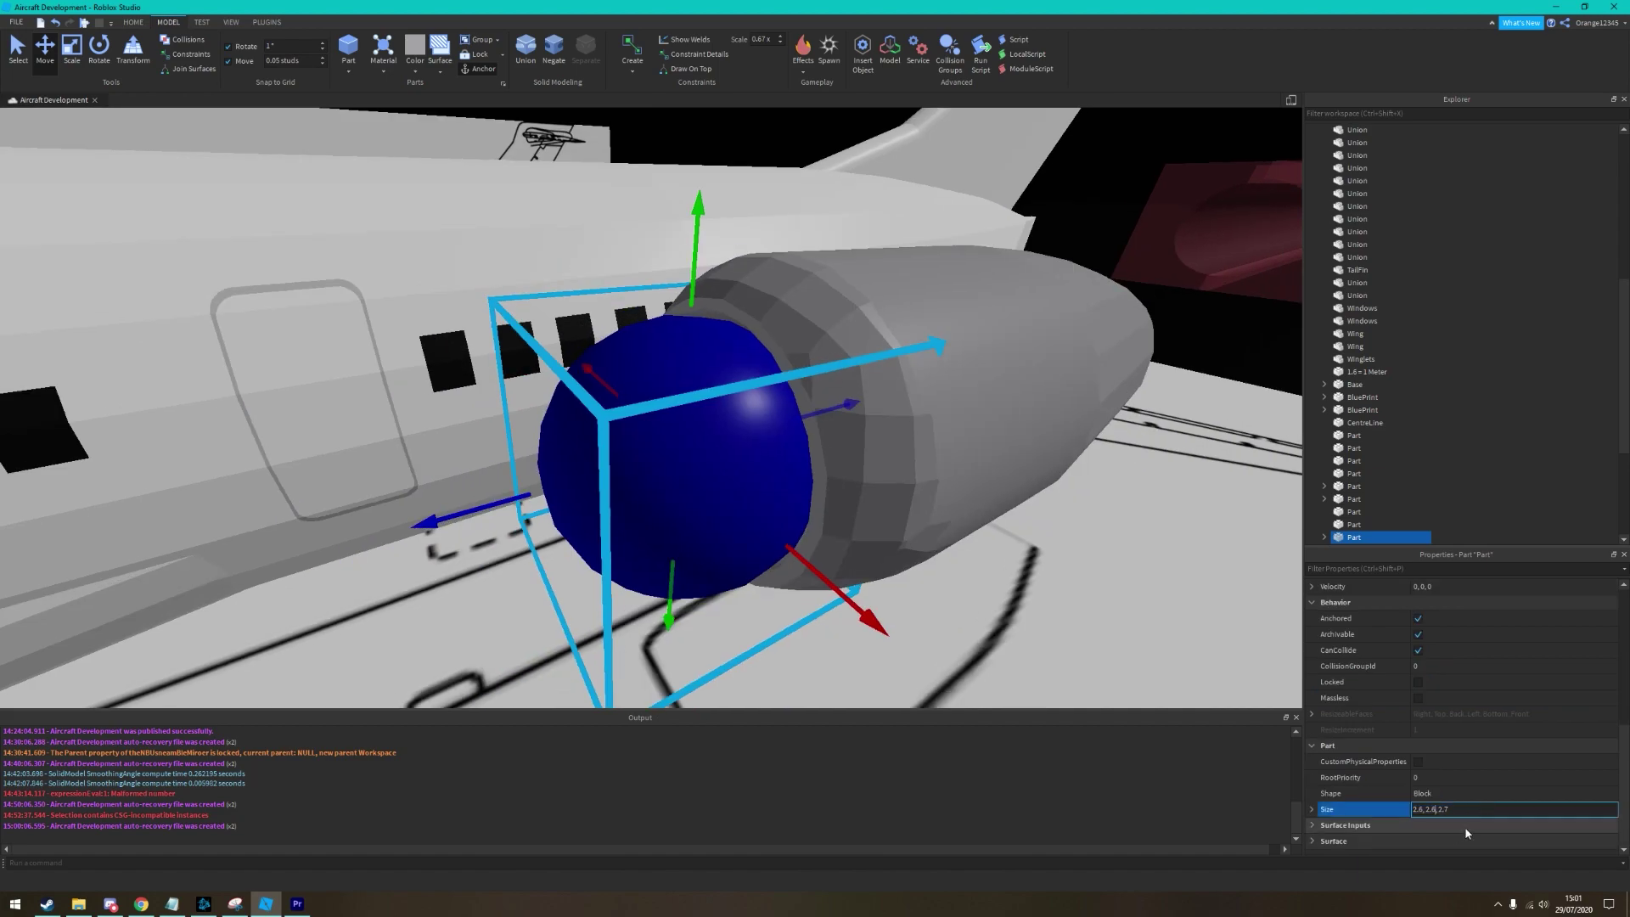
{"action": "scroll", "coordinate": [410, 543], "scroll_direction": "up", "scroll_amount": 5}
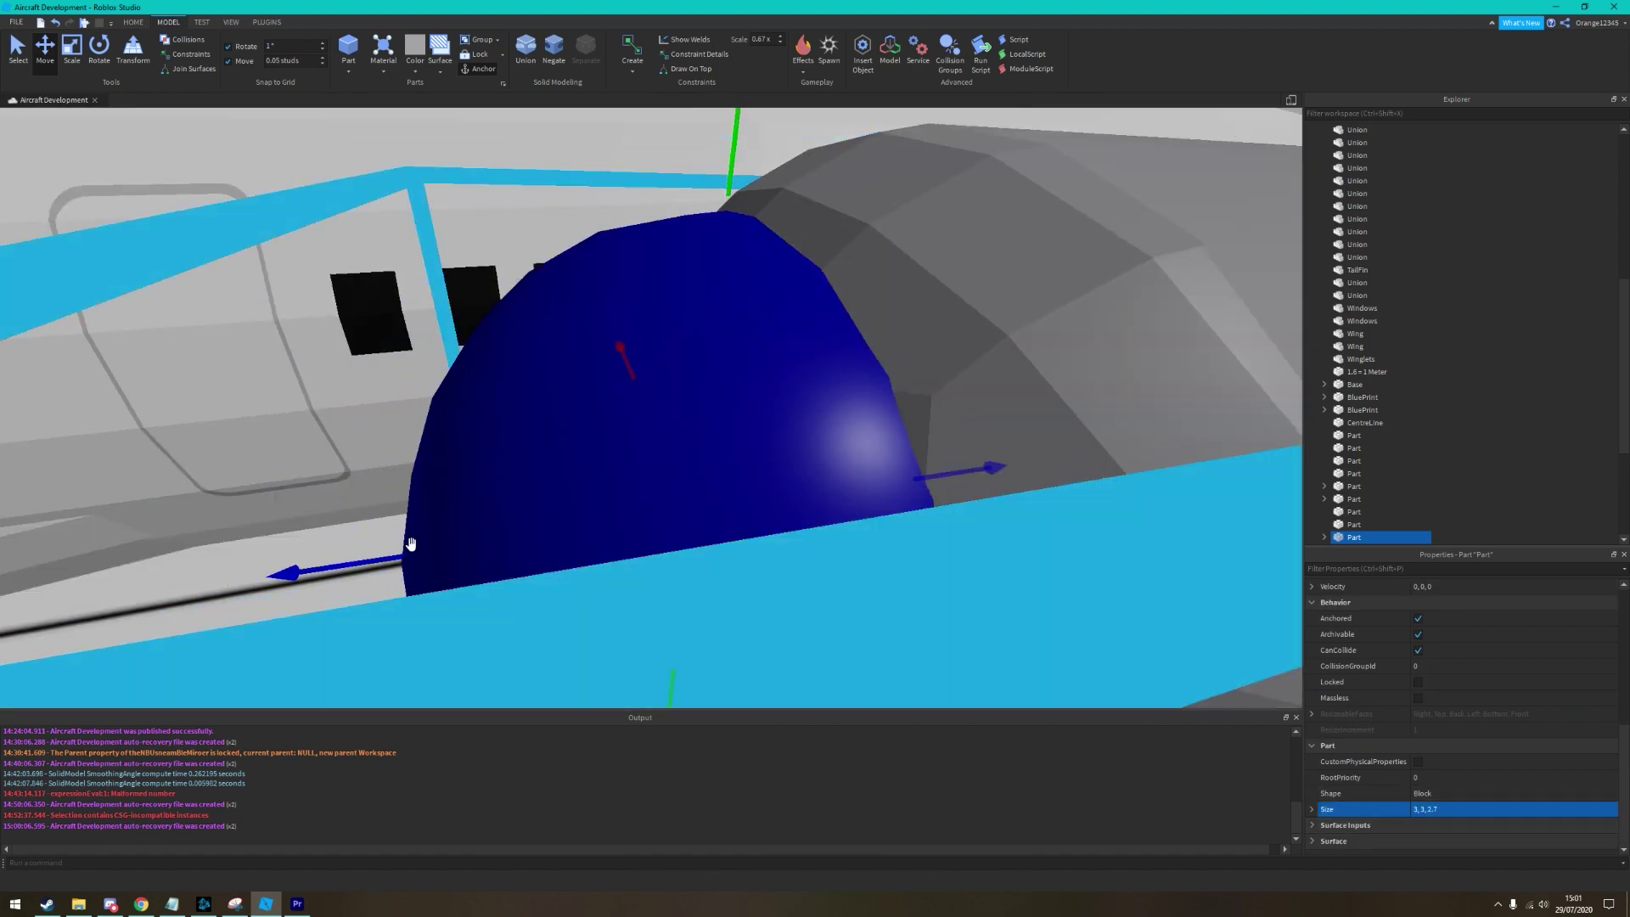
Hollow out the engine's front intake and rear exhaust, cutting the openings with negative parts
{"action": "key", "text": "f"}
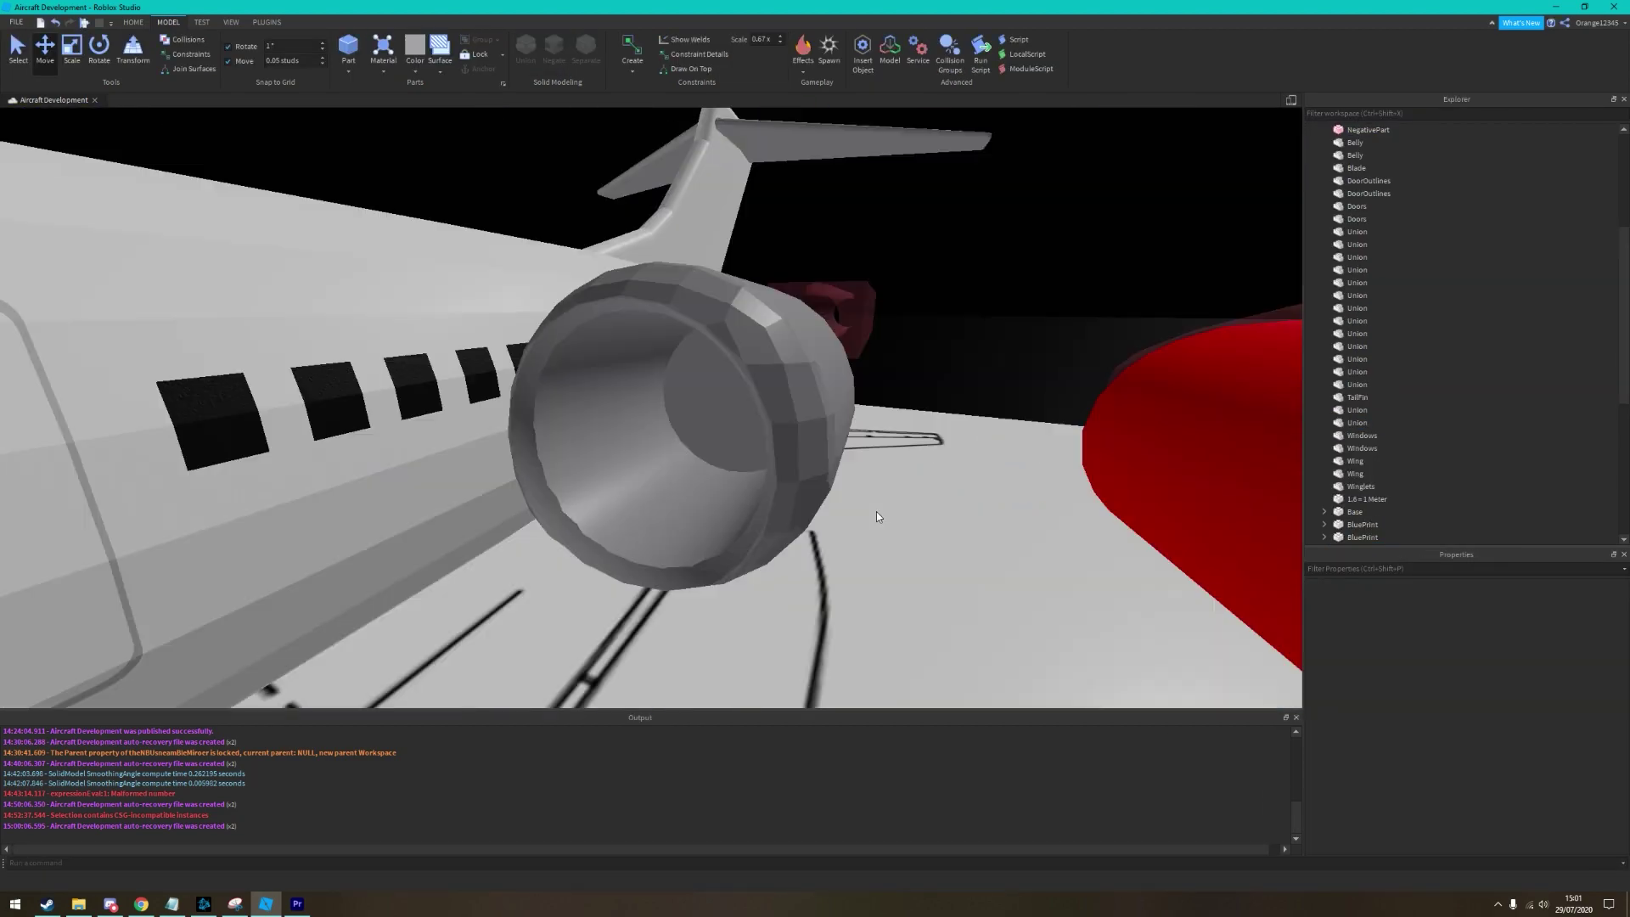
{"action": "key", "text": "ctrl+z"}
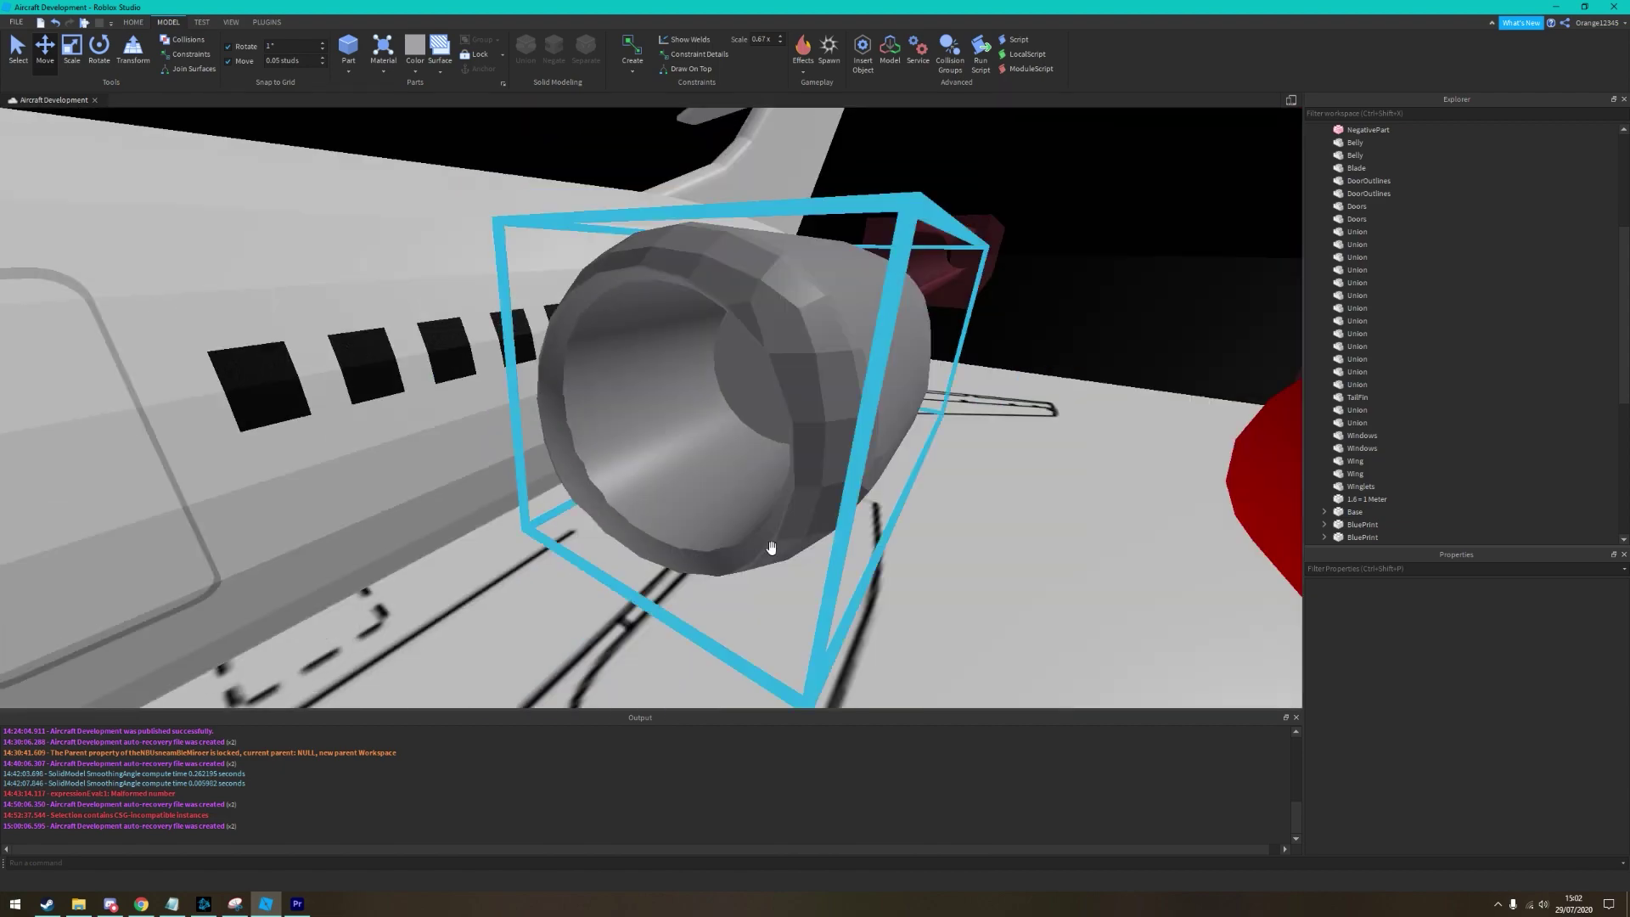
{"action": "key", "text": "f"}
{"action": "key", "text": "ctrl+3"}
{"action": "key", "text": "ctrl+2"}
{"action": "right_click_drag", "start_coordinate": [485, 403], "coordinate": [473, 408]}
{"action": "key", "text": "ctrl+shift+g"}
{"action": "right_click_drag", "start_coordinate": [532, 532], "coordinate": [724, 506]}
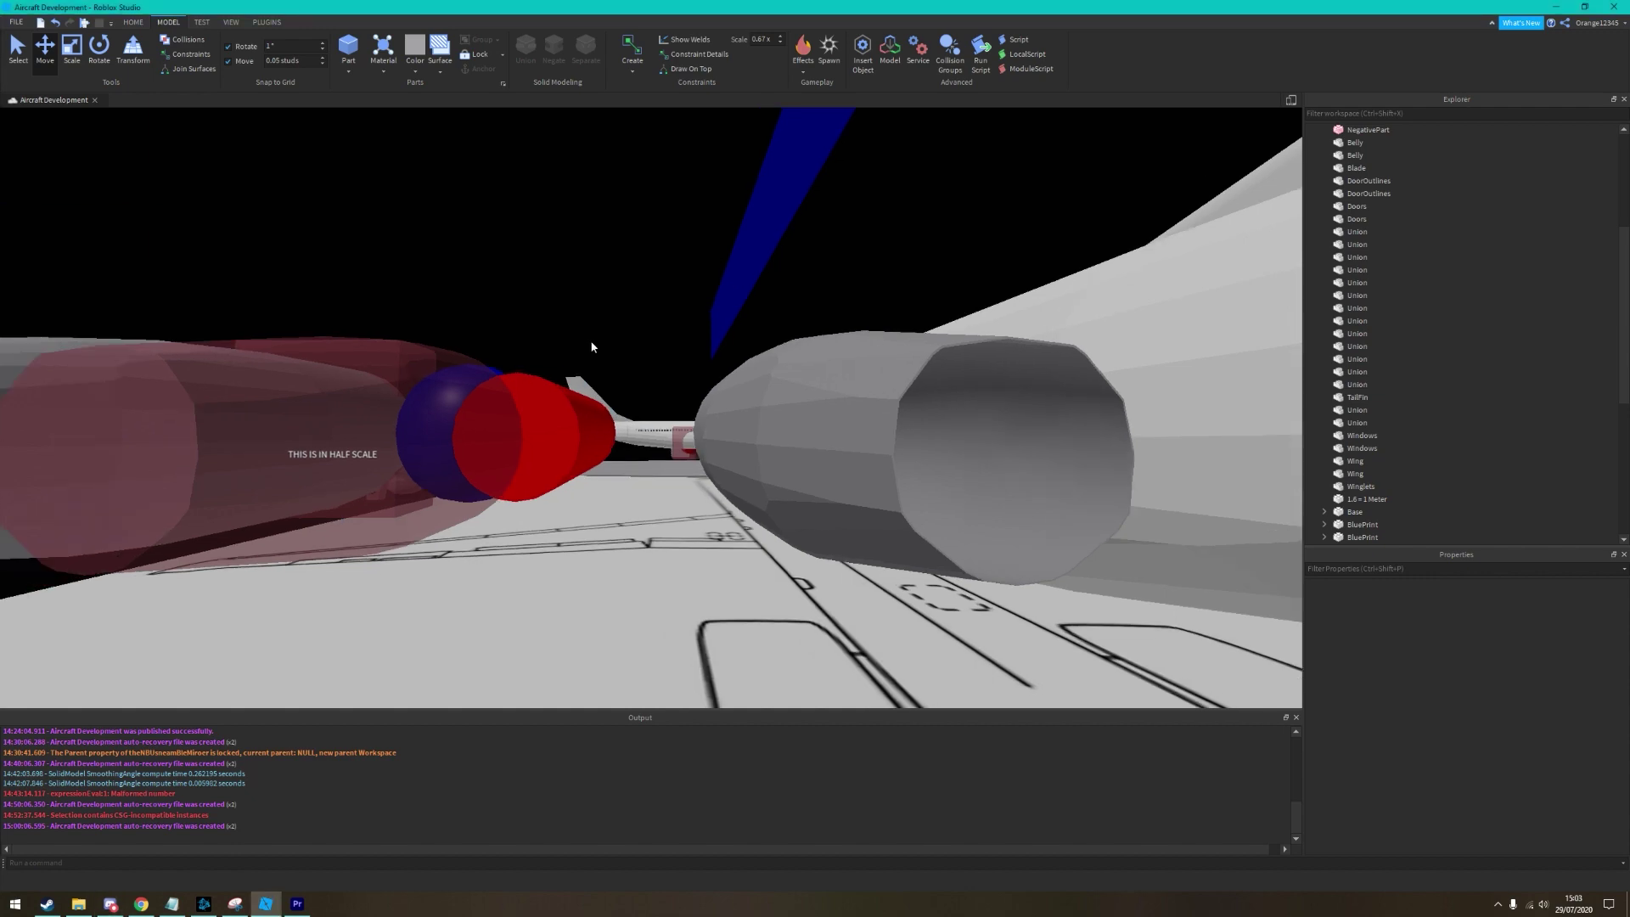
Fit the Prop fan model into the engine intake and align the selected engine parts beside the rear fuselage
{"action": "left_click", "coordinate": [560, 373]}
{"action": "right_click_drag", "start_coordinate": [593, 353], "coordinate": [396, 470]}
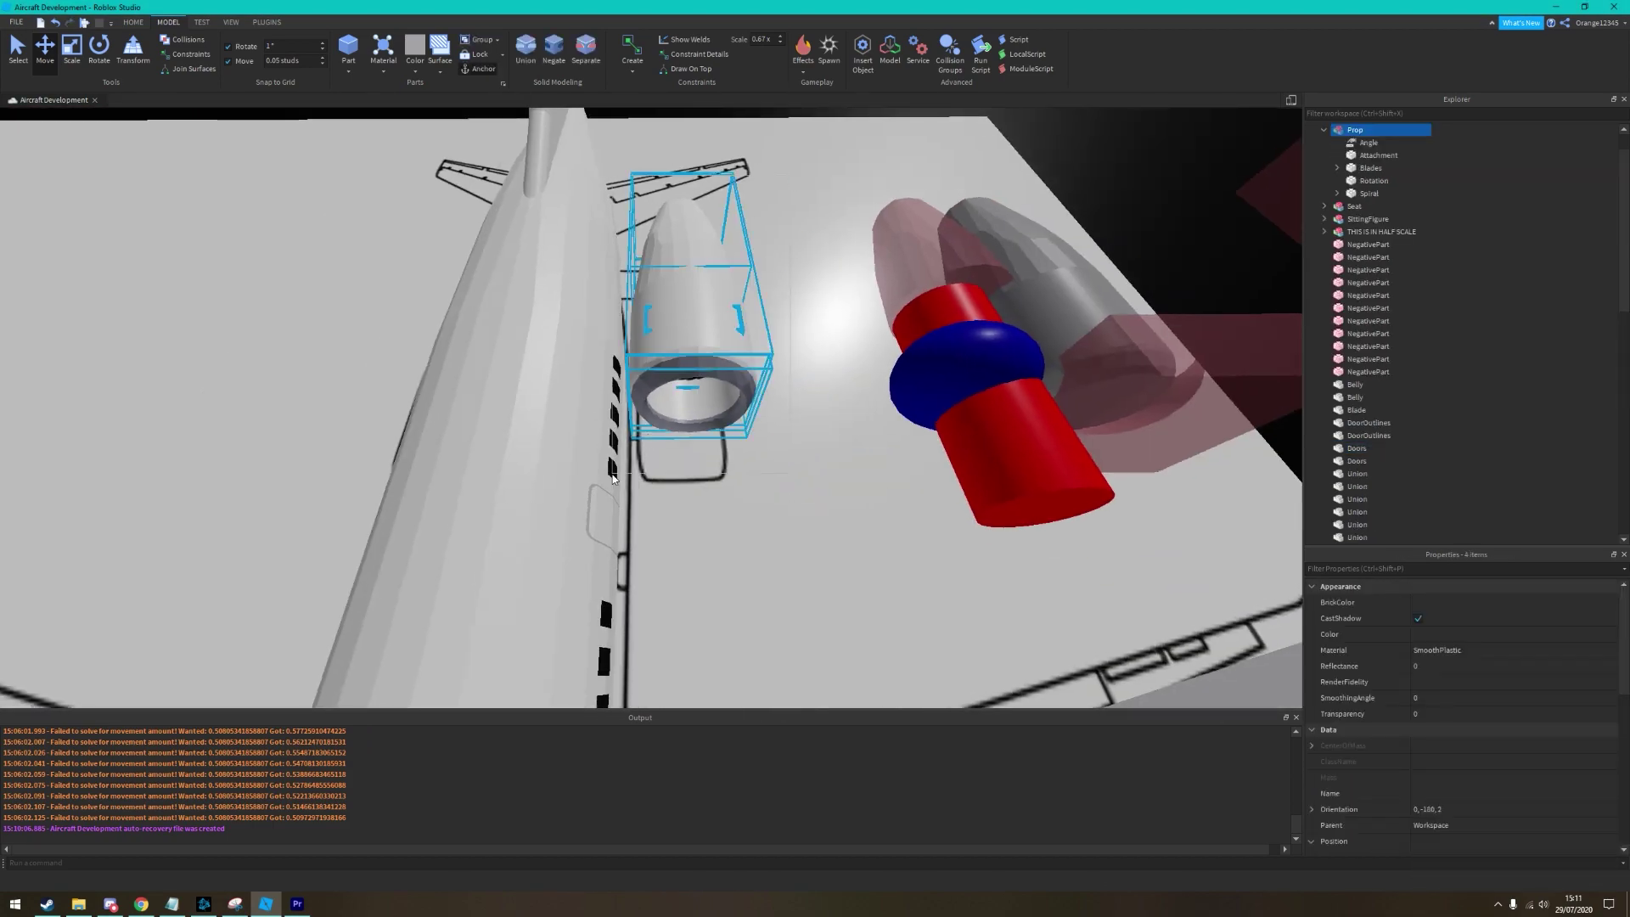
{"action": "scroll", "coordinate": [1435, 693], "scroll_direction": "down", "scroll_amount": 5}
{"action": "left_click", "coordinate": [1437, 729]}
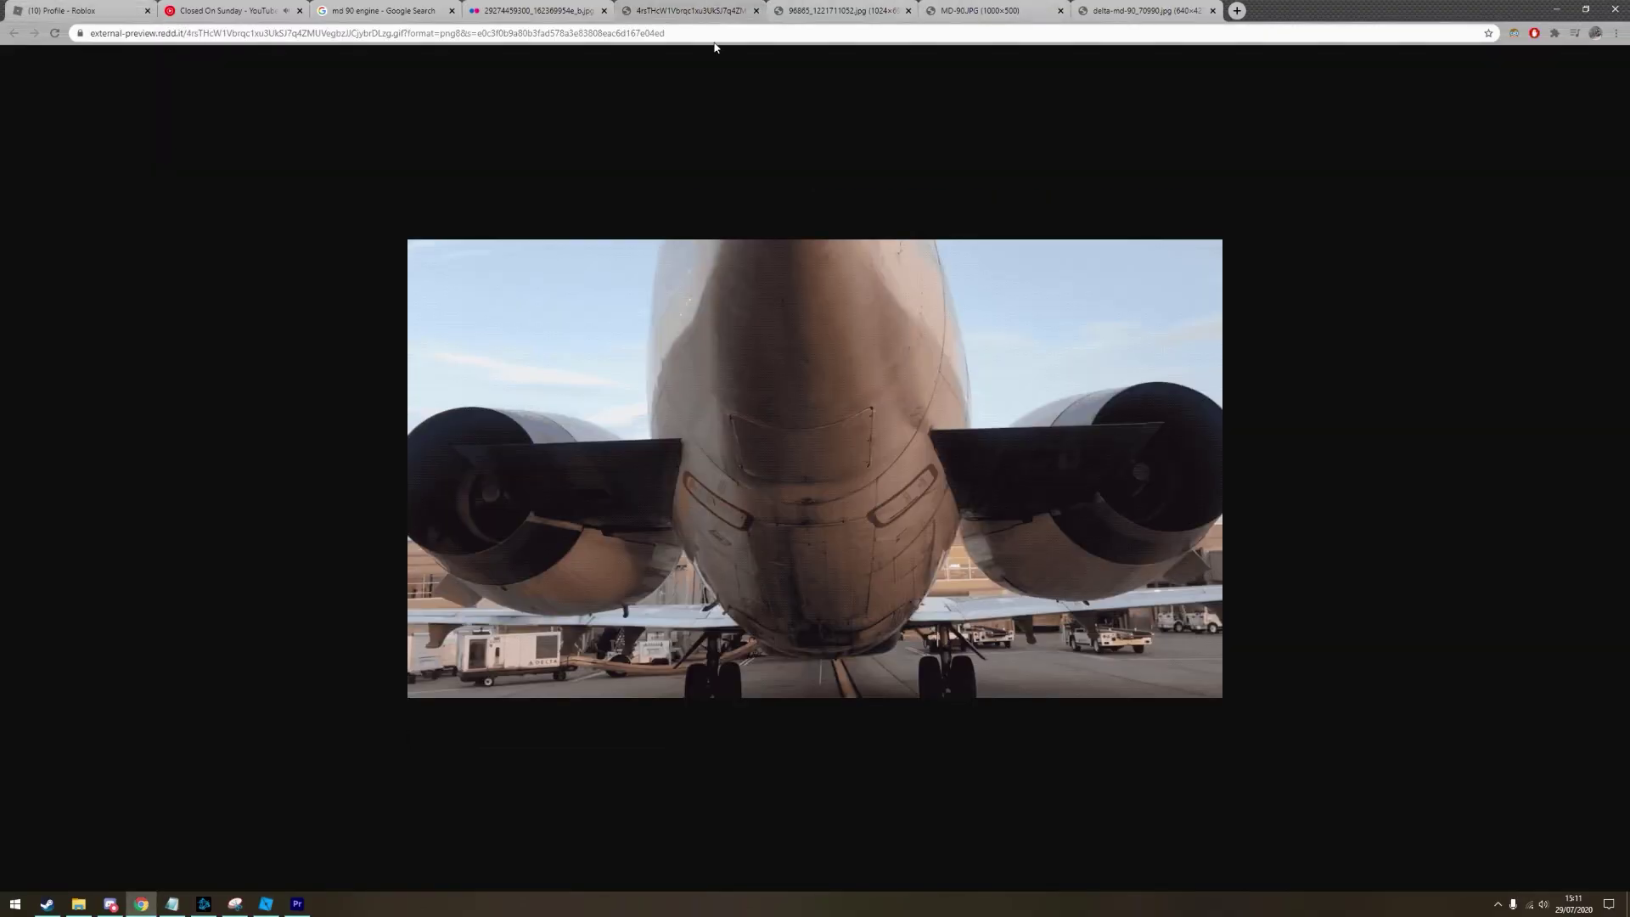
Return to Roblox Studio from the rear-view photo, centre the pylon block at Z 0 and raise it to height 5.113
{"action": "left_click", "coordinate": [274, 905]}
{"action": "left_click", "coordinate": [628, 539]}
{"action": "key", "text": "f"}
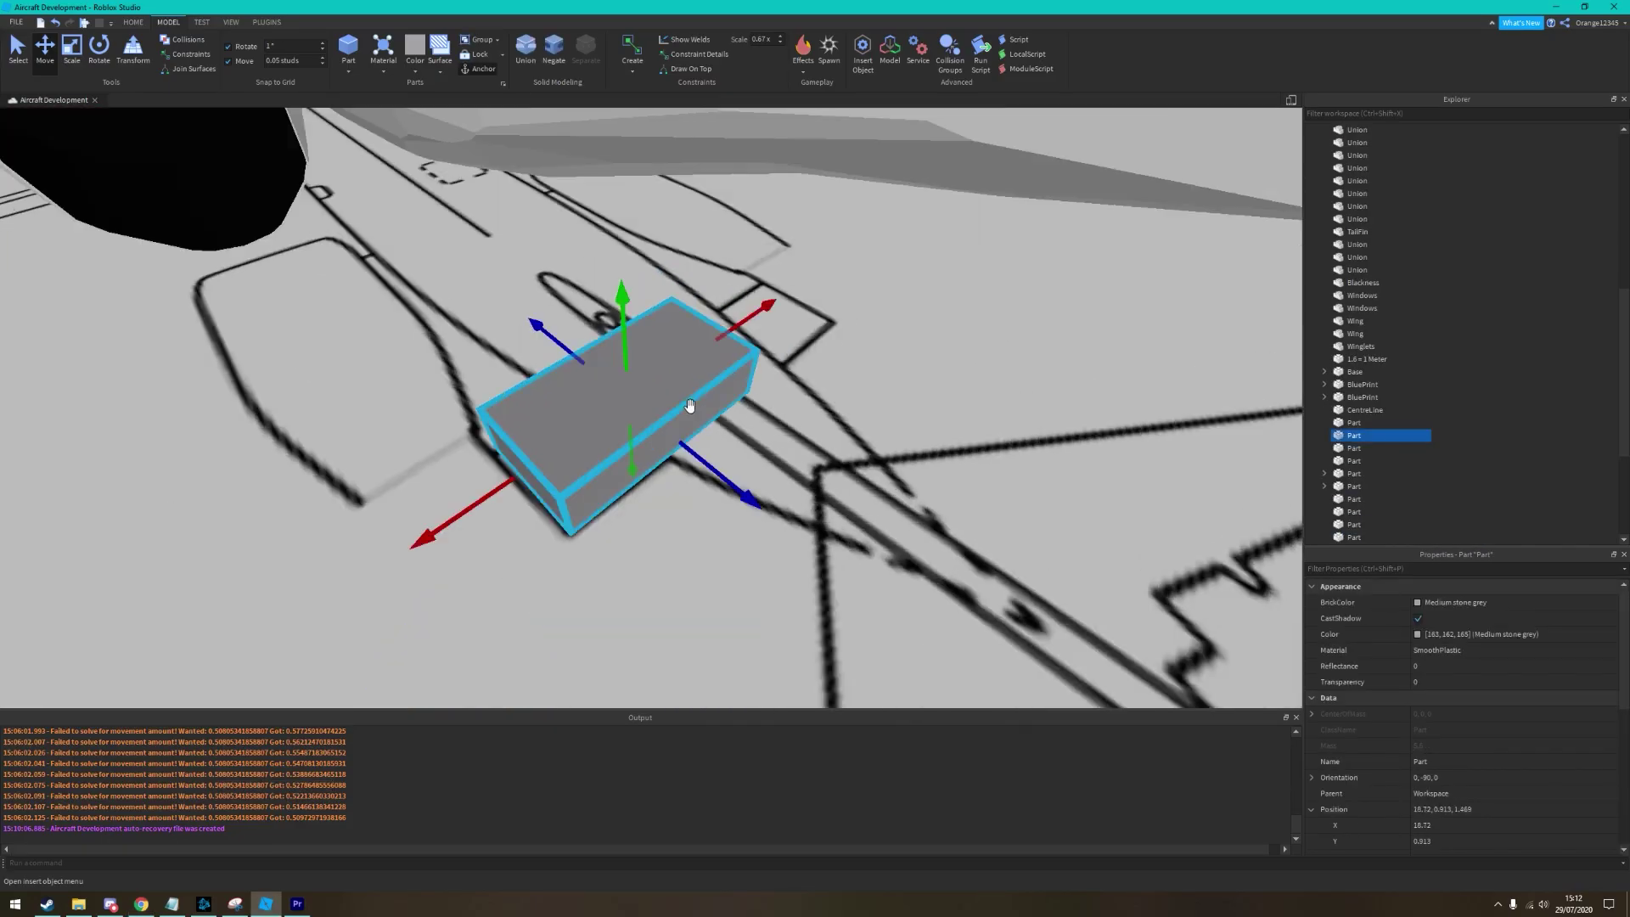
{"action": "key", "text": "ctrl+2"}
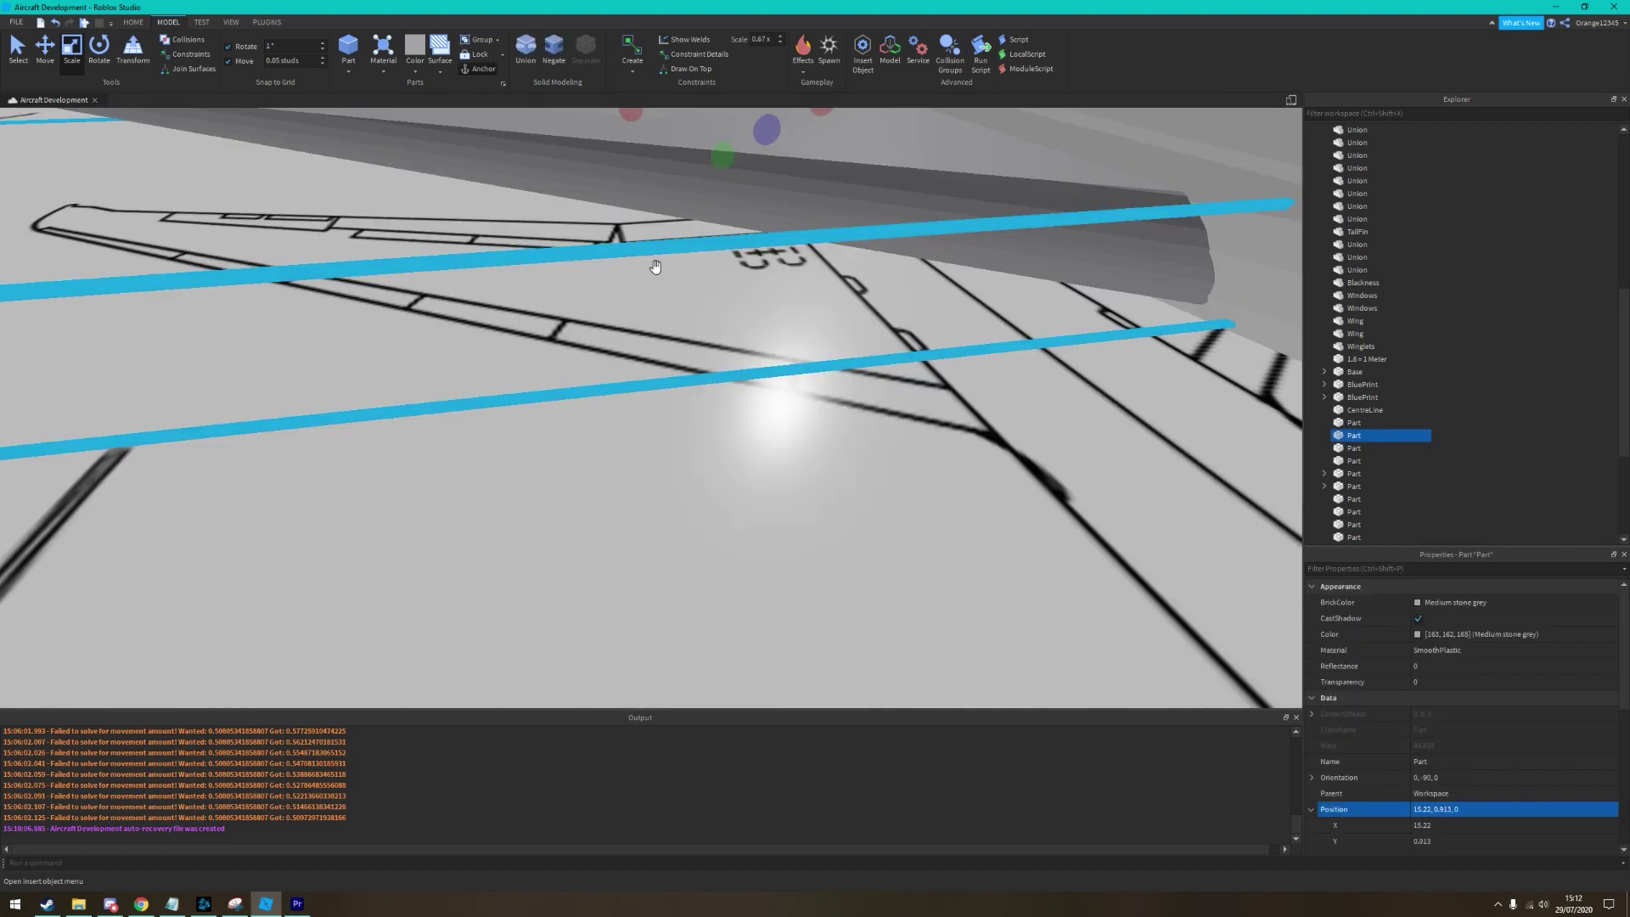
{"action": "key", "text": "w"}
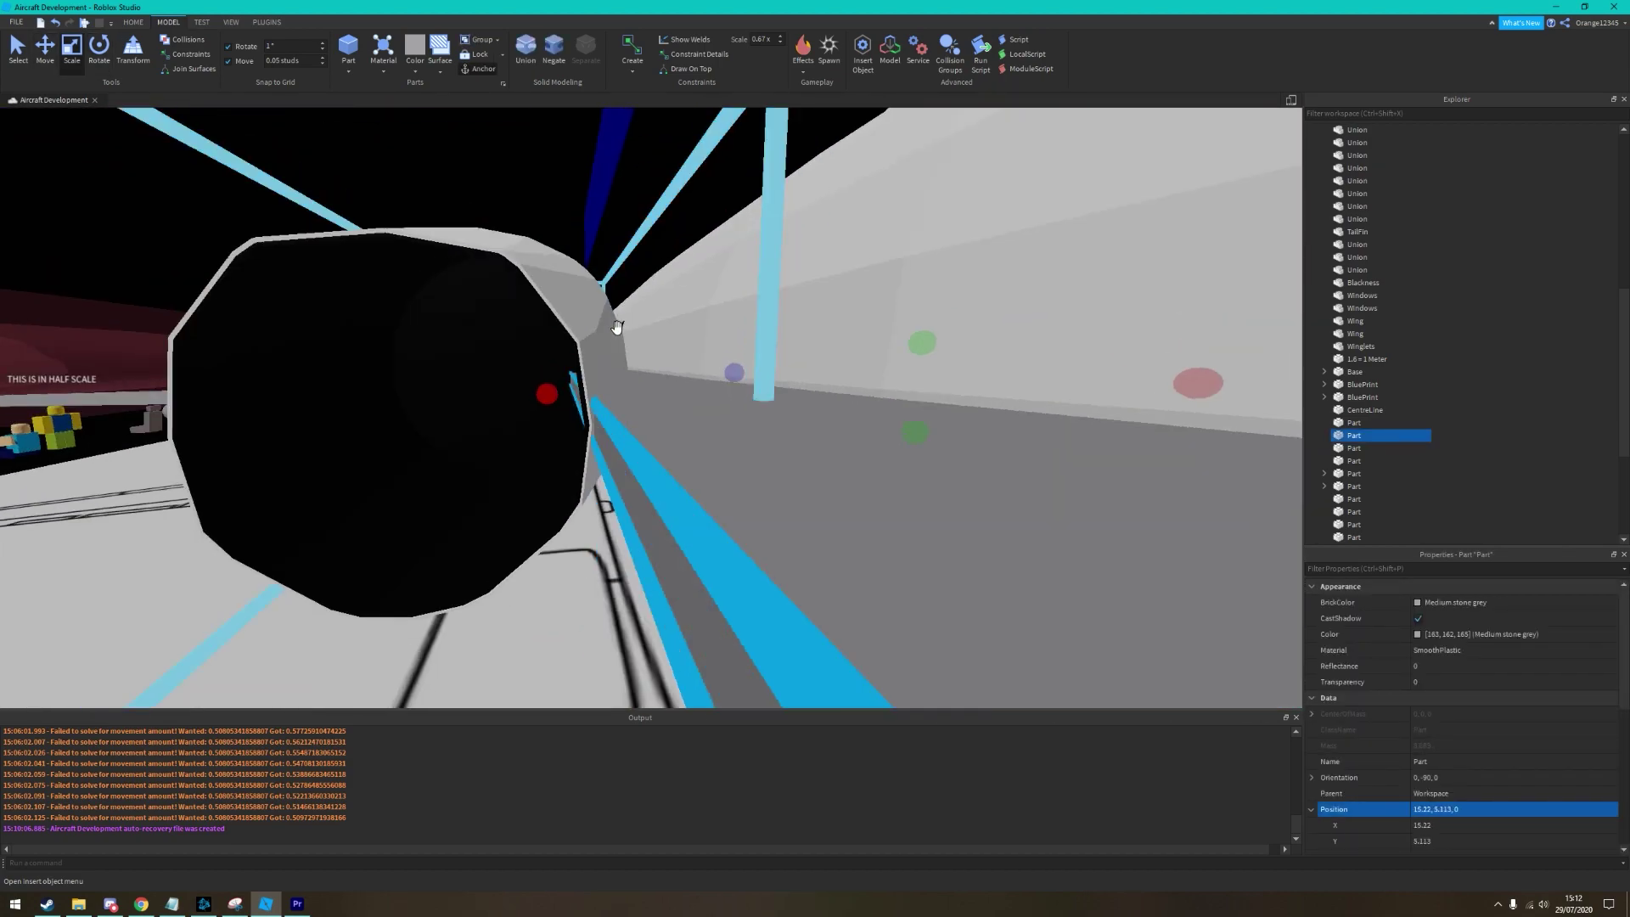
Stretch the pylon block from the fuselage across to the engine and tilt it to -3 degrees
{"action": "left_click", "coordinate": [543, 398]}
{"action": "left_click", "coordinate": [544, 398]}
{"action": "key", "text": "f"}
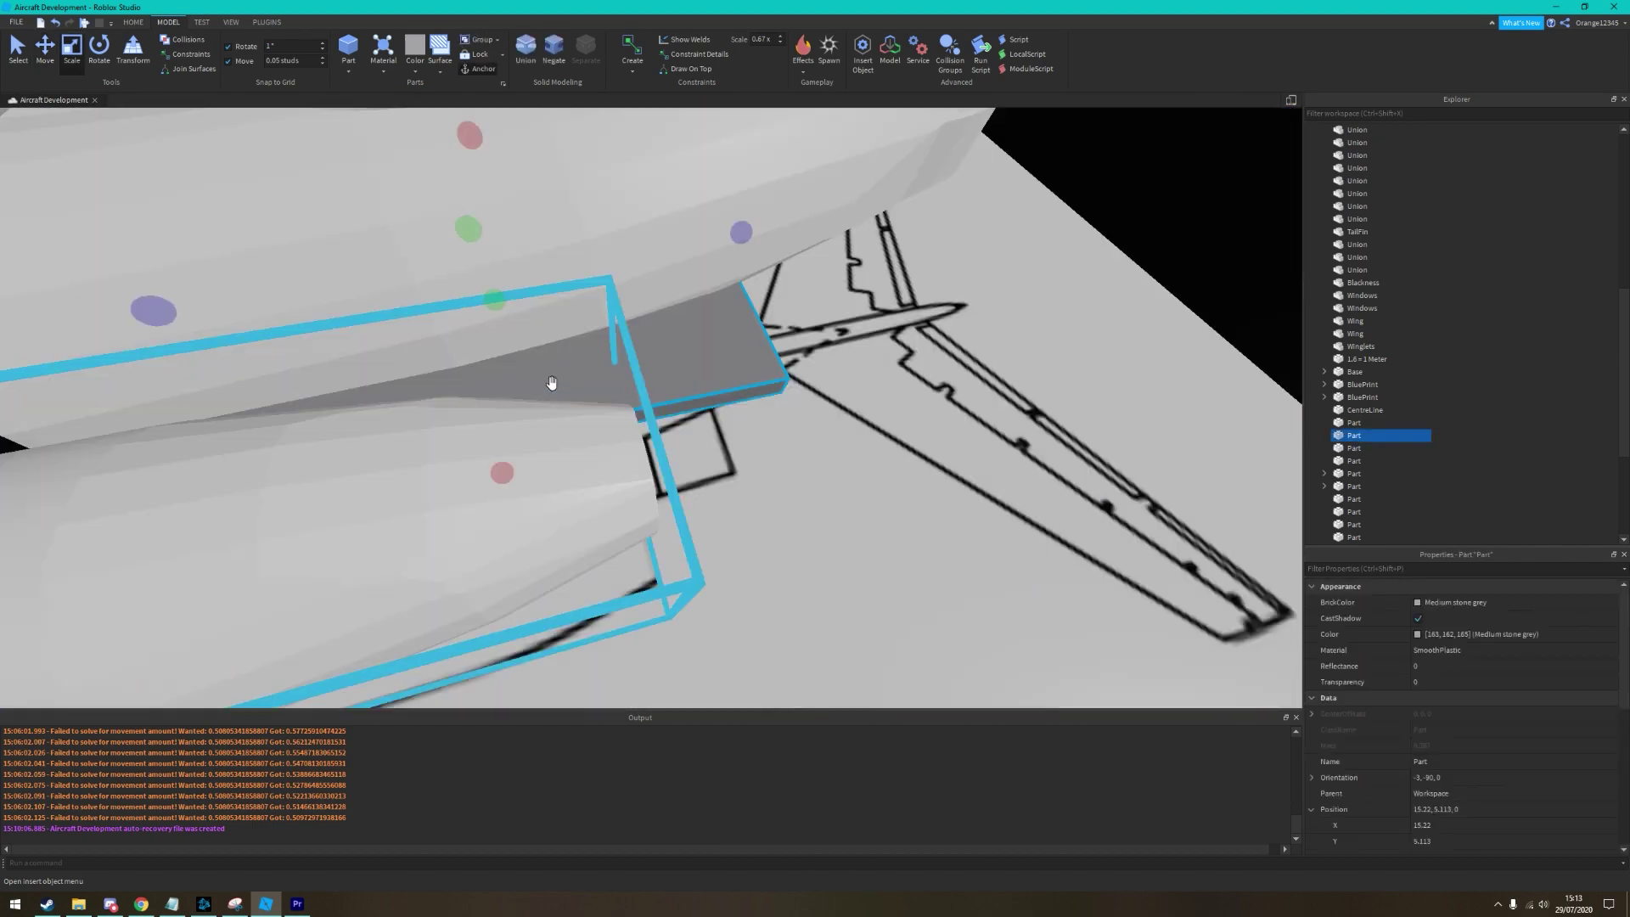
Shape the pylon between fuselage and engine with a rounded front edge and name it EngineSupport
{"action": "left_click", "coordinate": [578, 429]}
{"action": "key", "text": "f"}
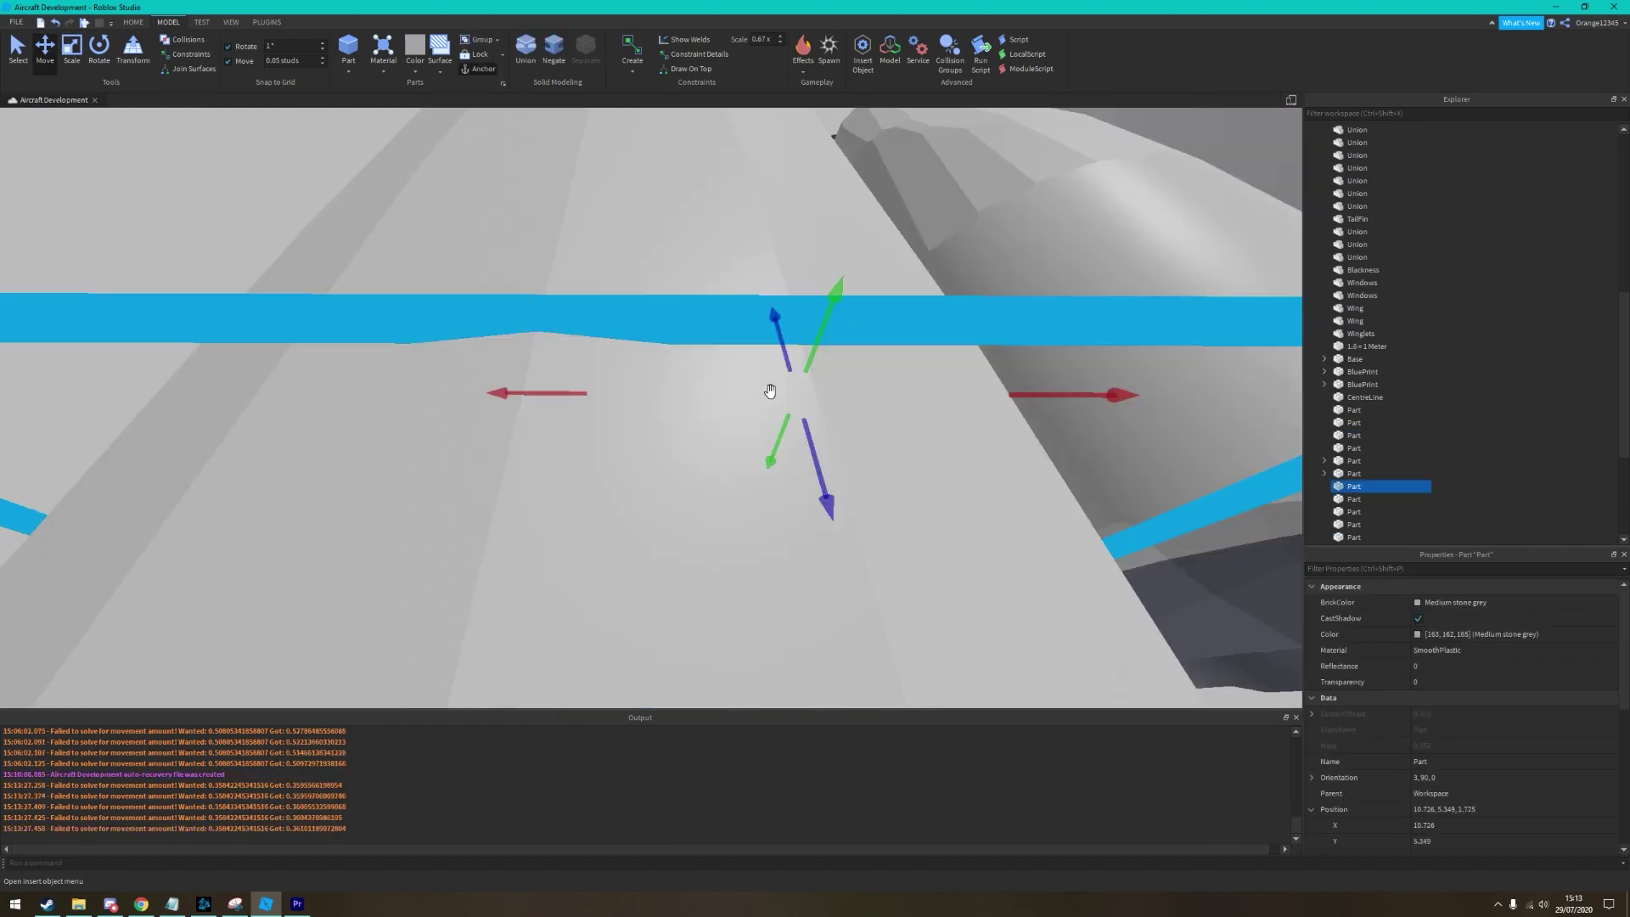
{"action": "left_click", "coordinate": [710, 426]}
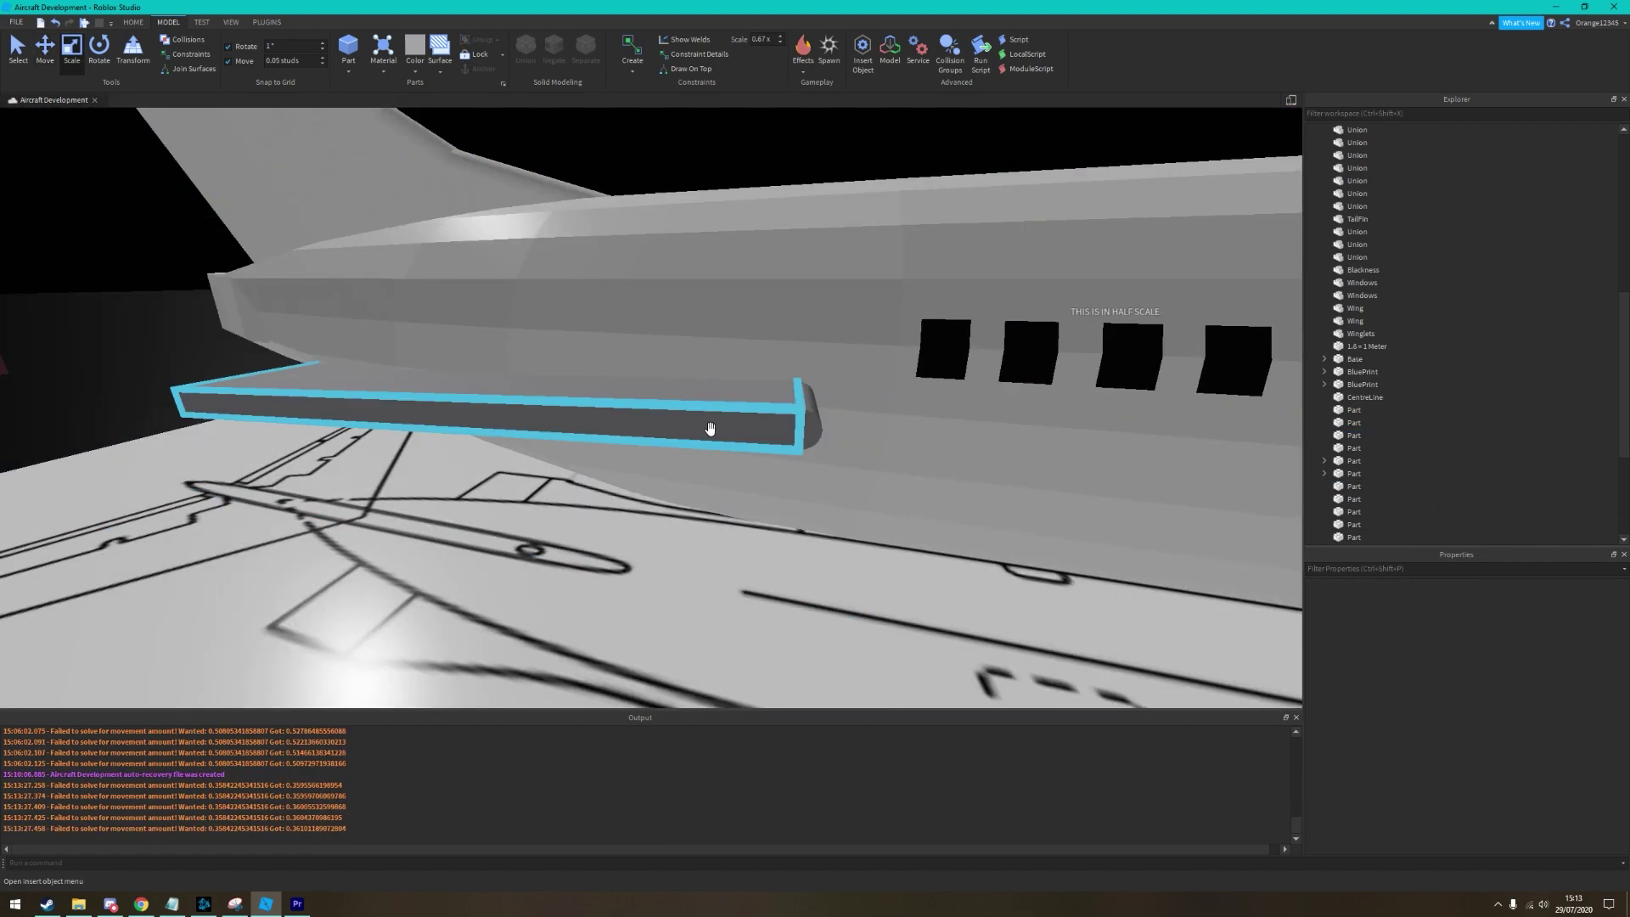
{"action": "key", "text": "f"}
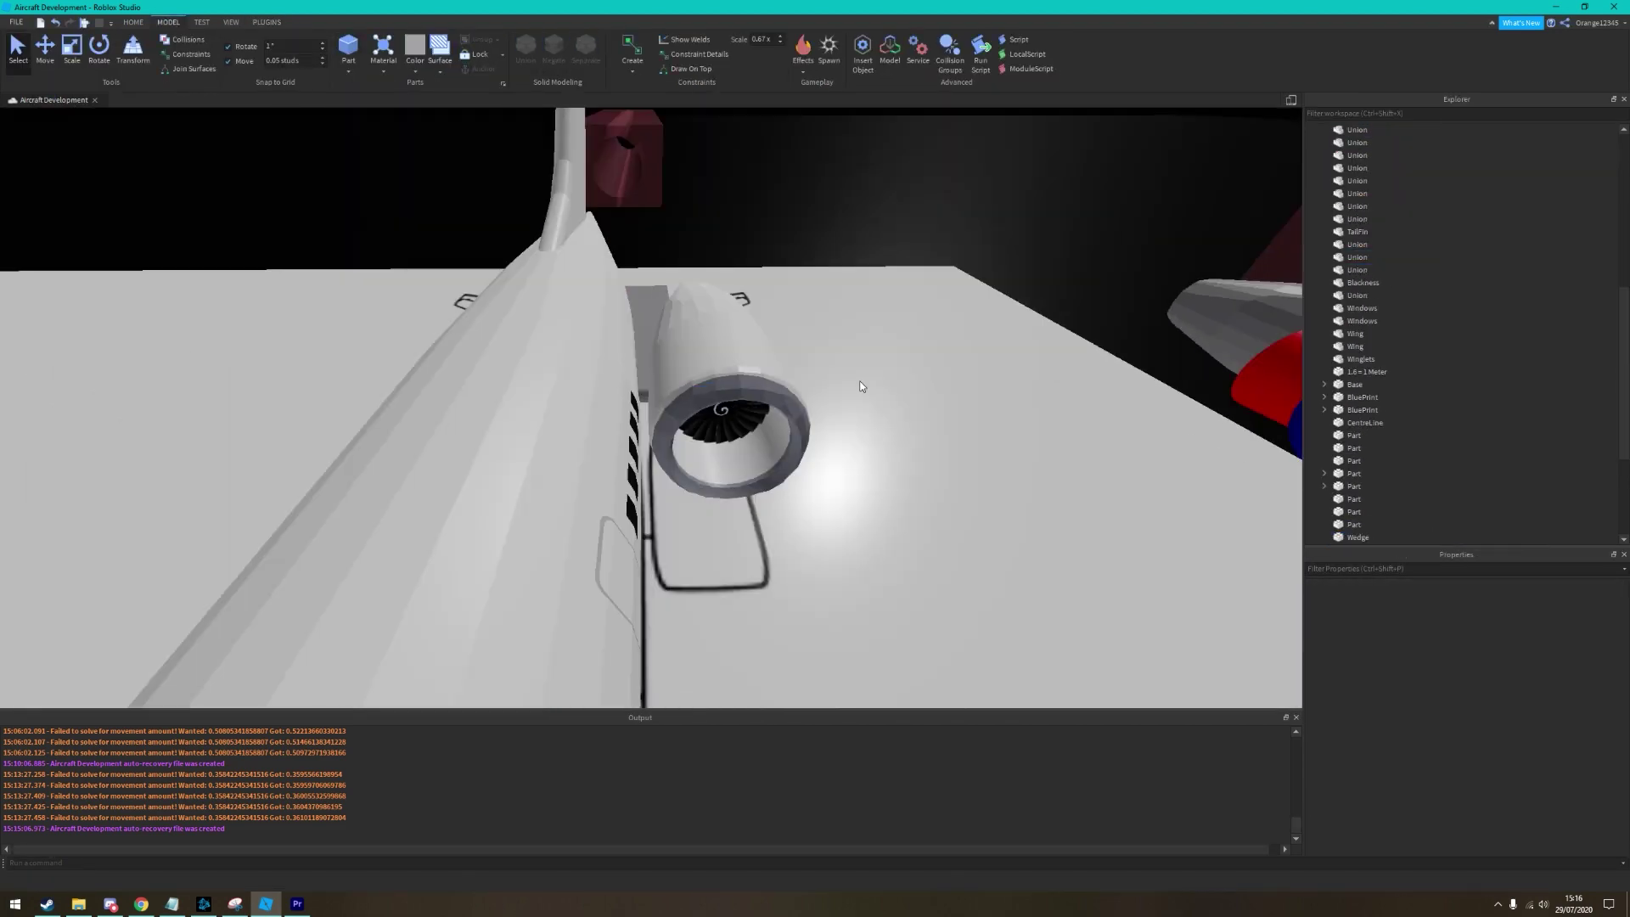
{"action": "left_click", "coordinate": [1422, 794]}
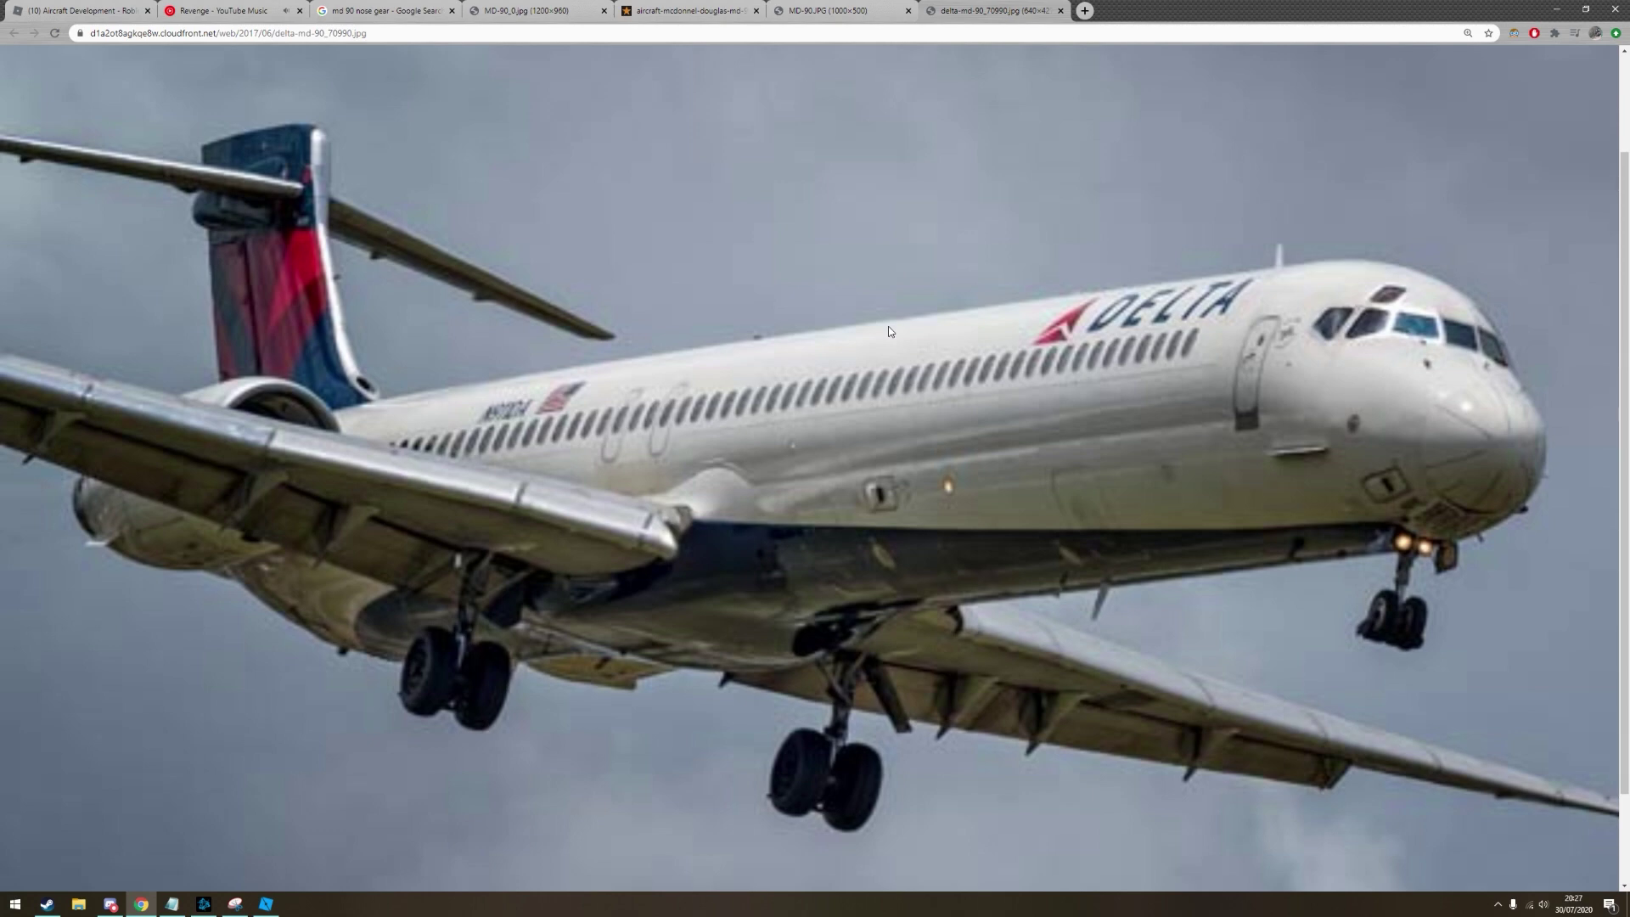
Return to Roblox Studio from the Delta MD-90 photo and cut a cylindrical hole through the black tyre
{"action": "key", "text": "alt+Tab"}
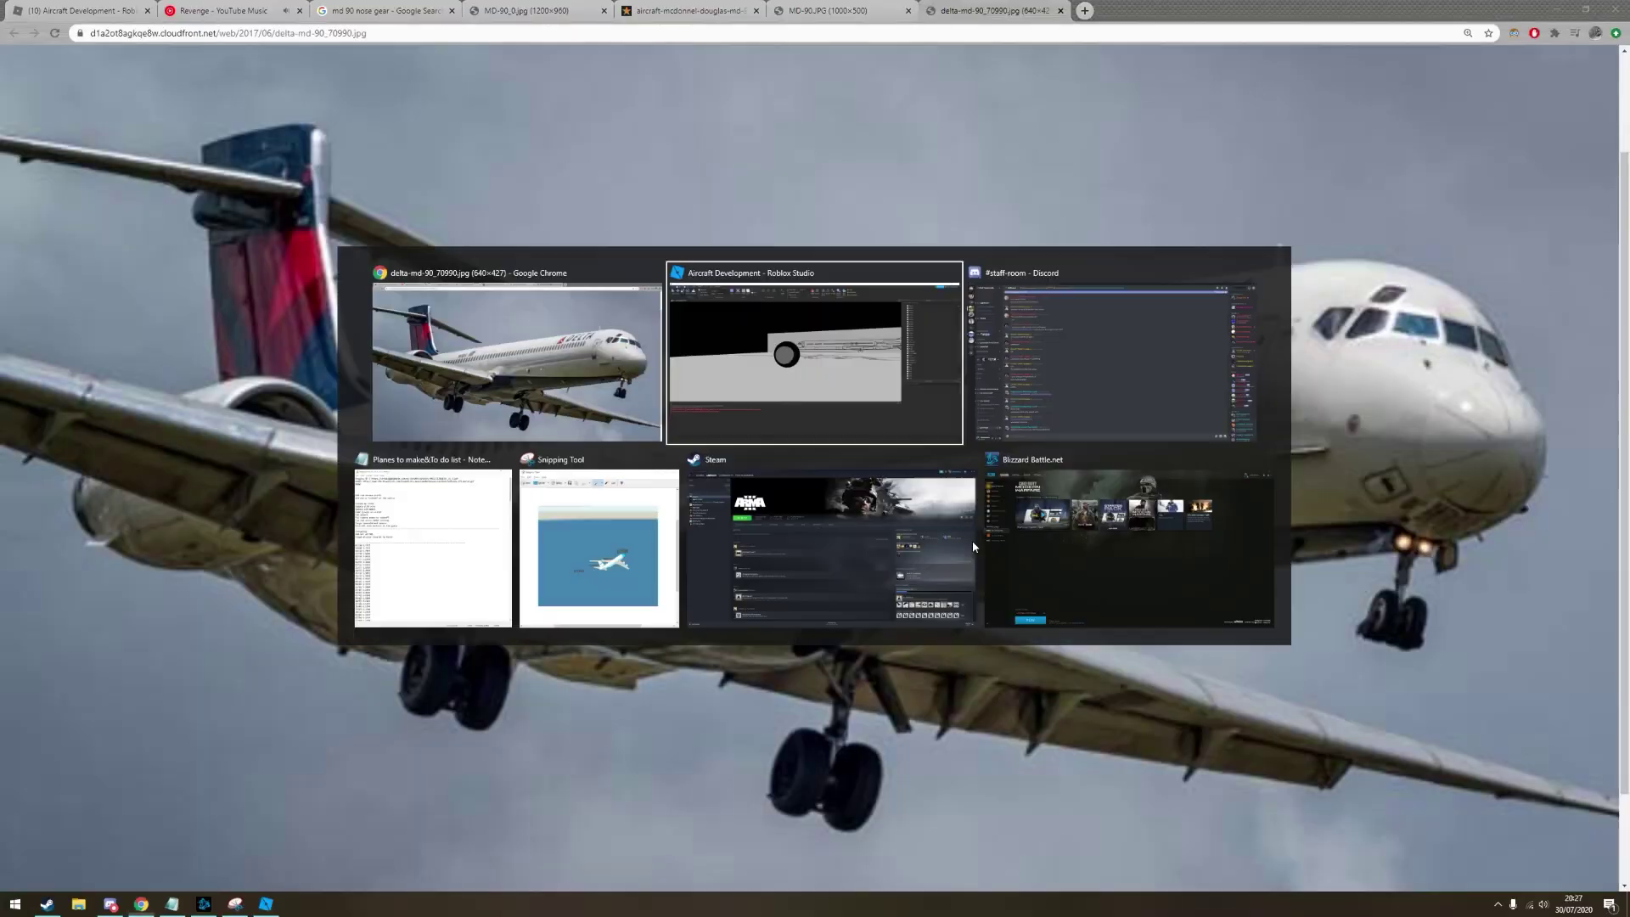
{"action": "key", "text": "alt+Tab"}
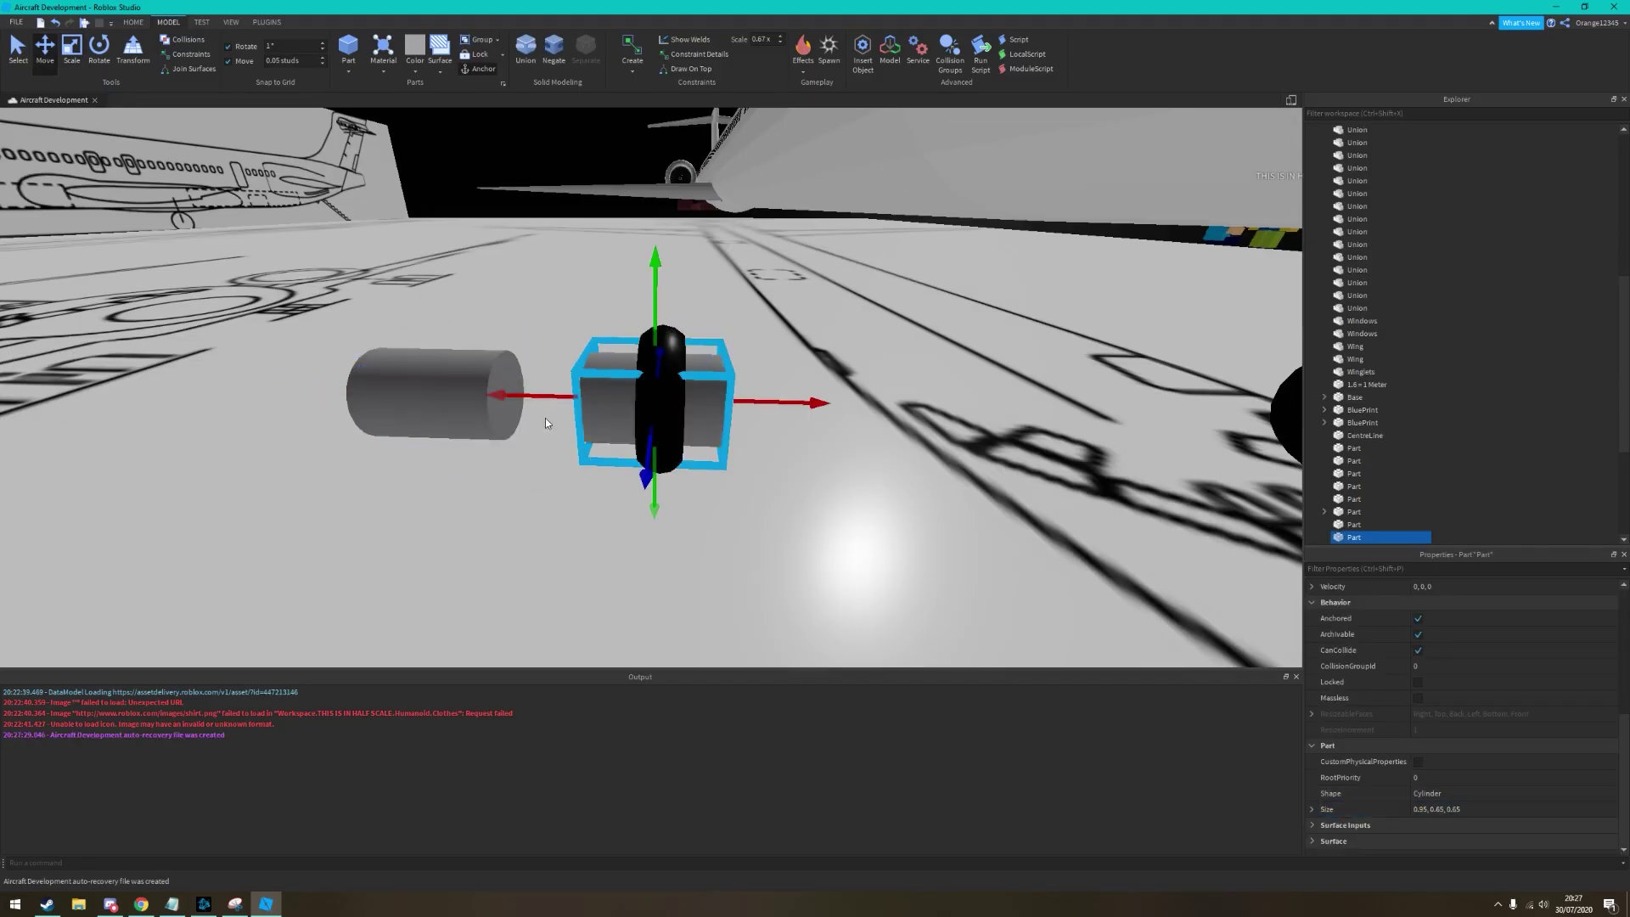
{"action": "left_click", "coordinate": [513, 506]}
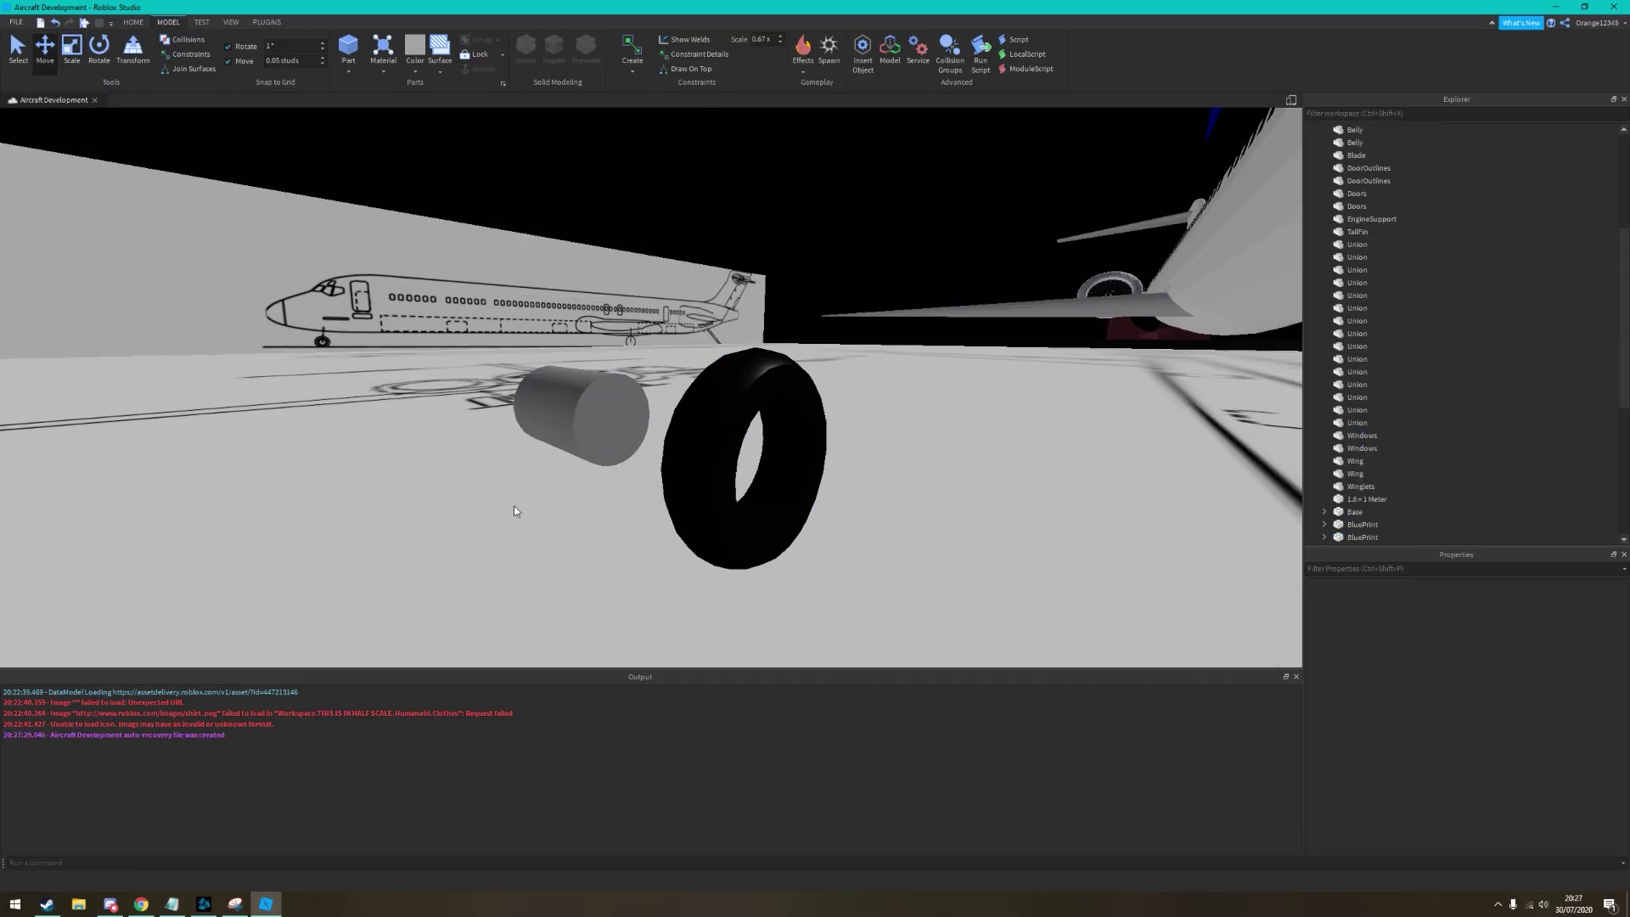
Place a cylinder inside the tyre as the wheel hub and resize it to fit, checking the reference photo
{"action": "key", "text": "ctrl+3"}
{"action": "left_click", "coordinate": [730, 441]}
{"action": "key", "text": "ctrl+2"}
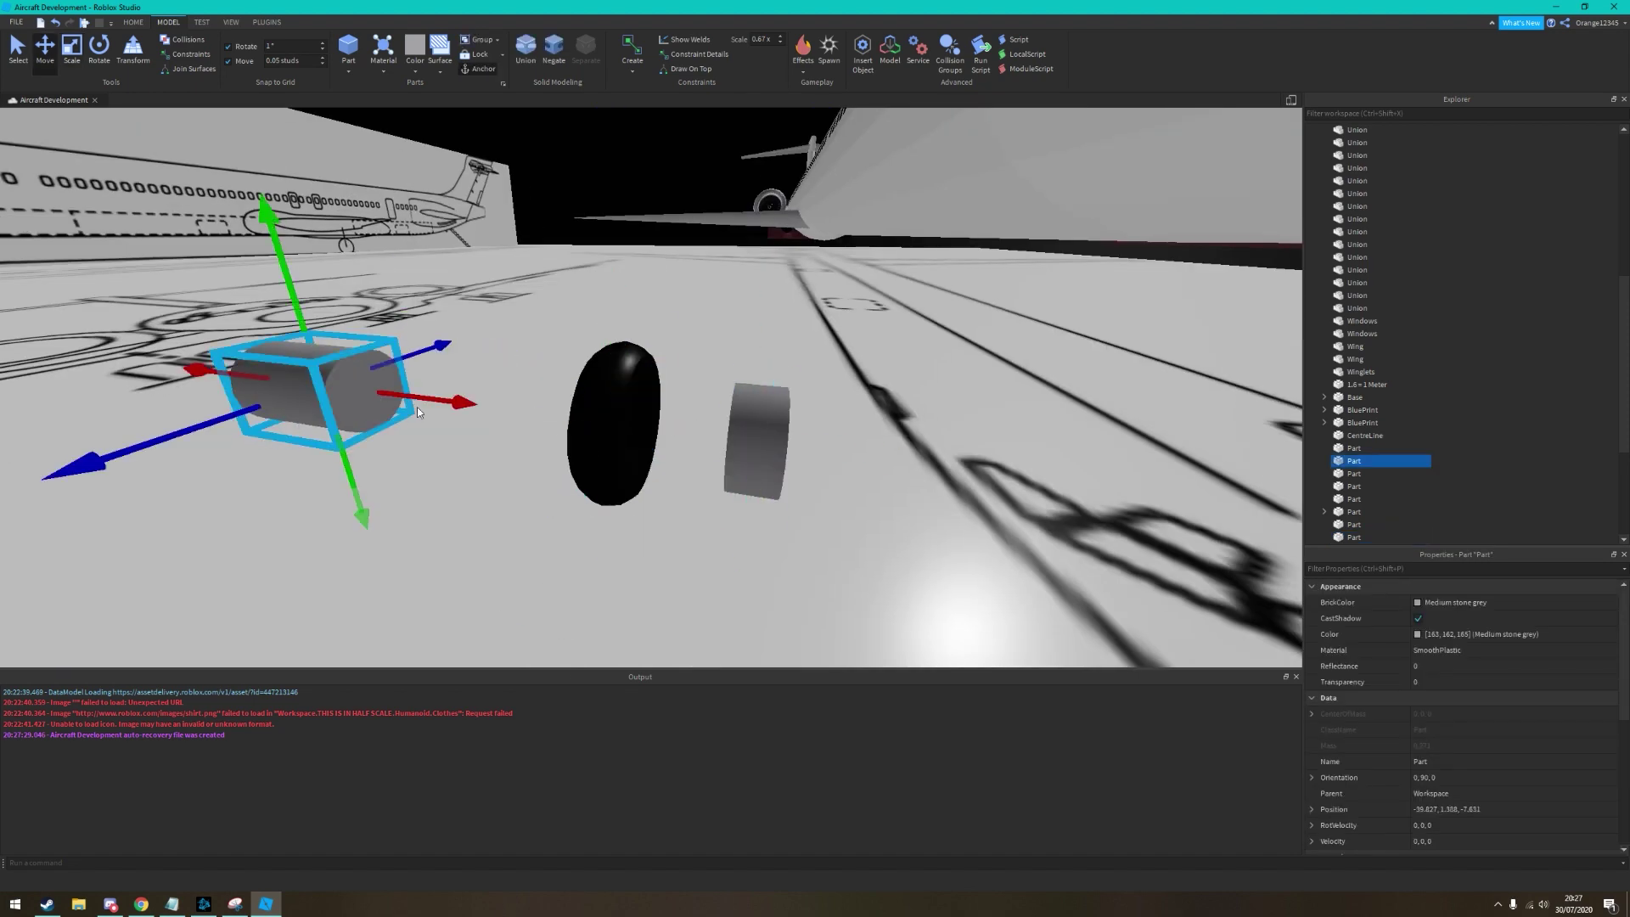
{"action": "key", "text": "ctrl+3"}
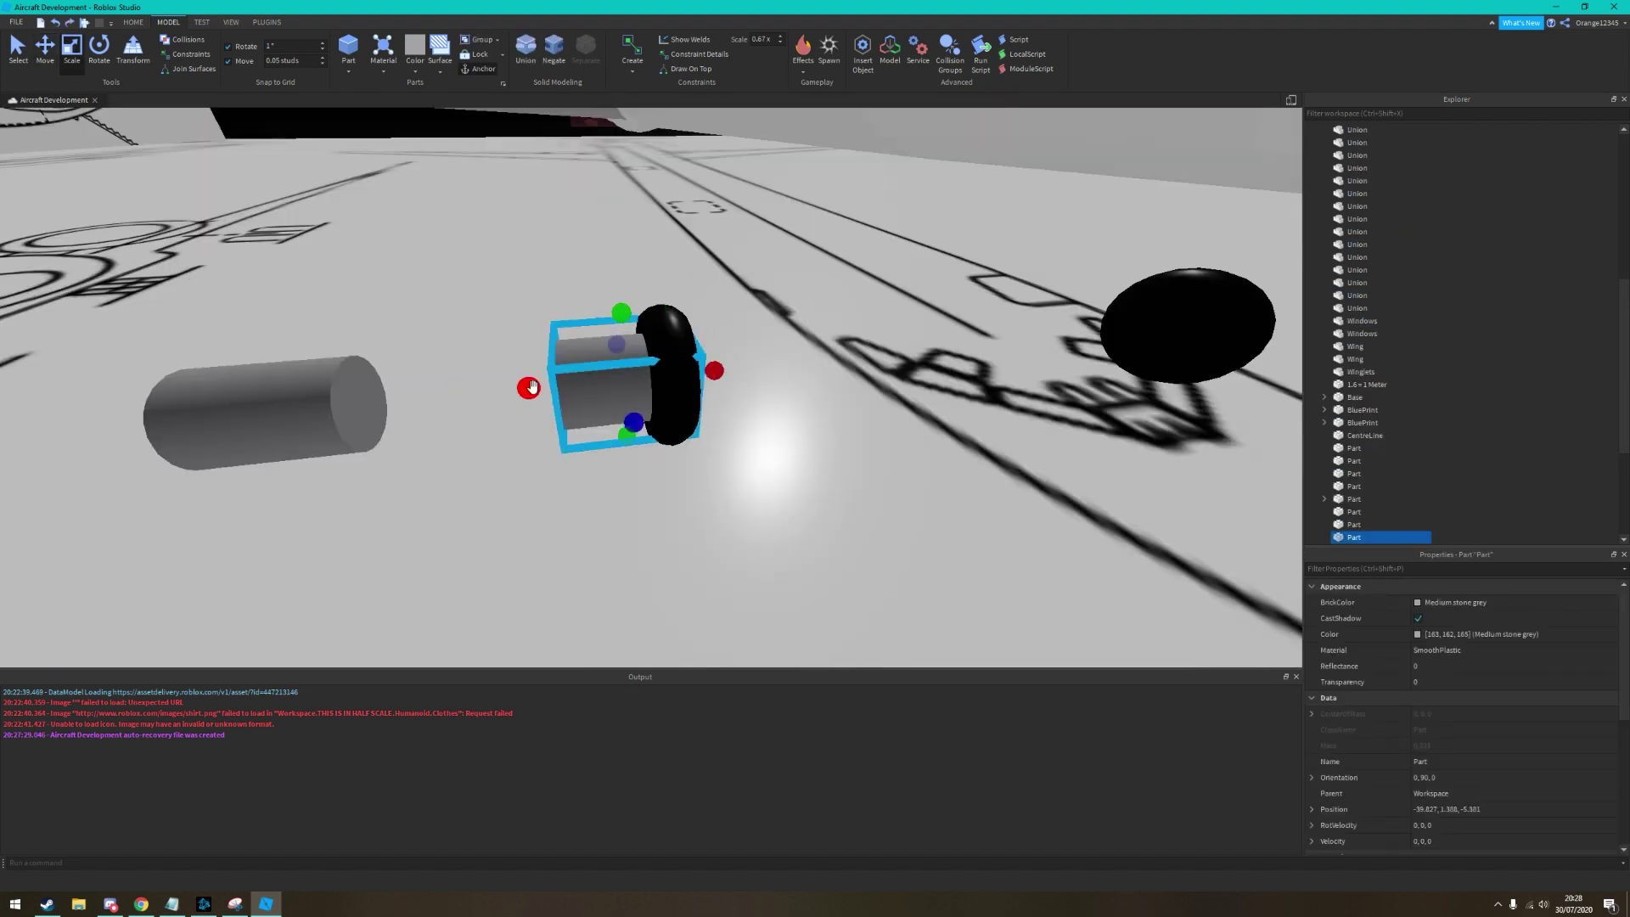
{"action": "key", "text": "alt+Tab"}
{"action": "key", "text": "alt+Tab"}
Give the wheel hub parts a lighter grey colour and name the black tyre union Tyre
{"action": "left_click", "coordinate": [835, 568]}
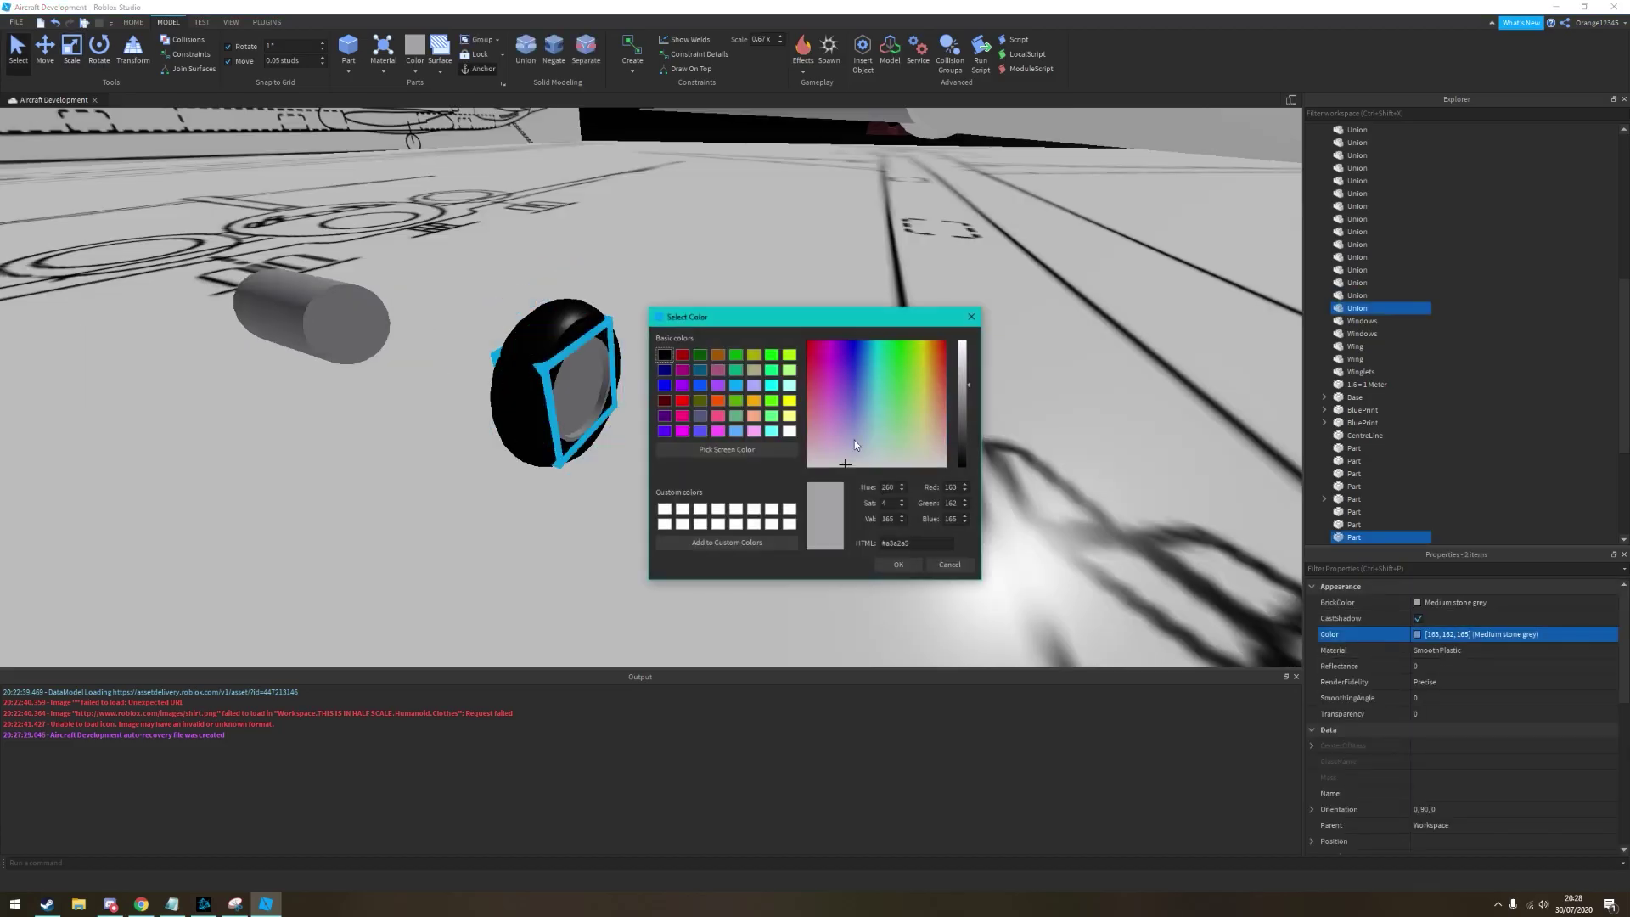
{"action": "key", "text": "Escape"}
{"action": "scroll", "coordinate": [1541, 813], "scroll_direction": "down", "scroll_amount": 4}
{"action": "left_click", "coordinate": [1512, 634]}
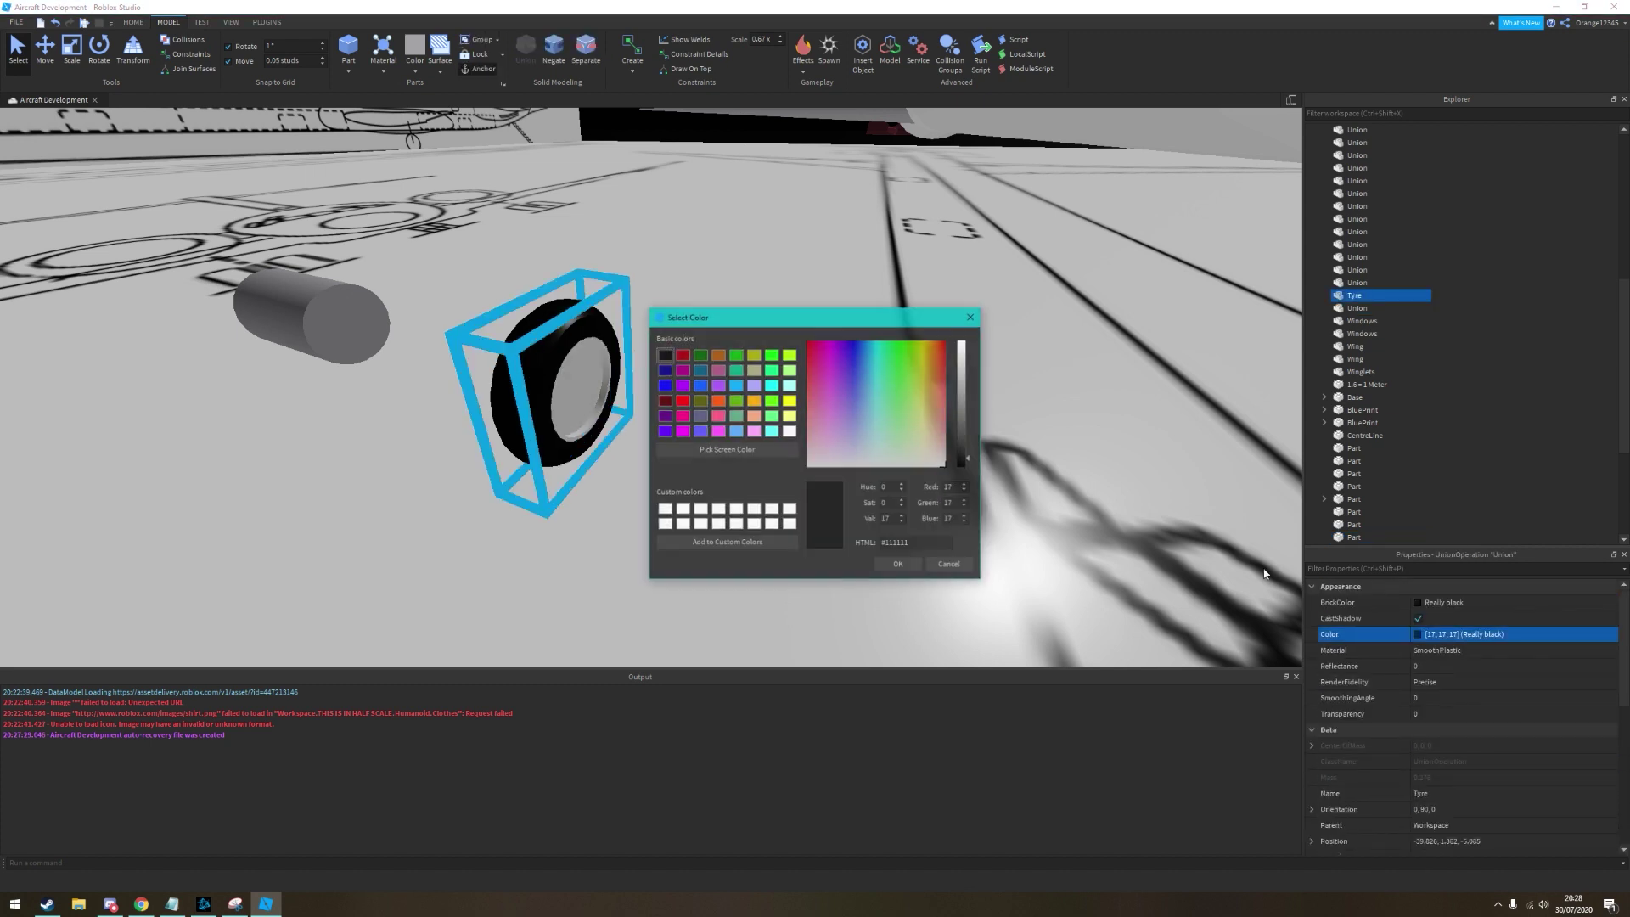
{"action": "key", "text": "Escape"}
Duplicate the finished wheel and place the pair side by side over the nose-gear outline on the blueprint
{"action": "key", "text": "ctrl+2"}
{"action": "key", "text": "f"}
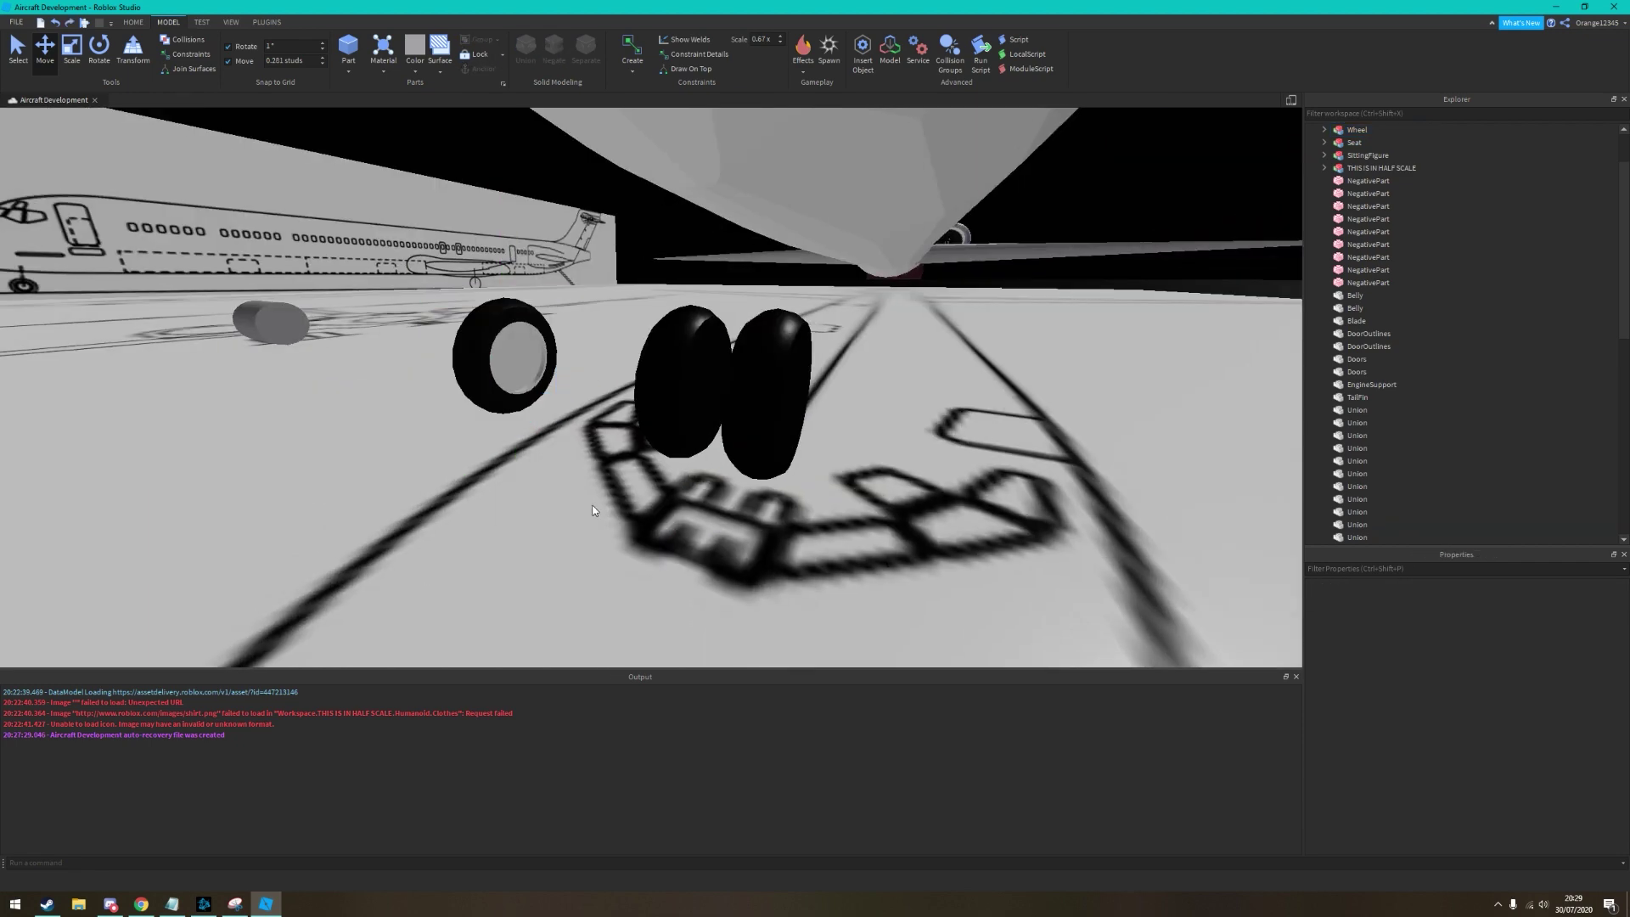
{"action": "right_click_drag", "start_coordinate": [1113, 663], "coordinate": [783, 525]}
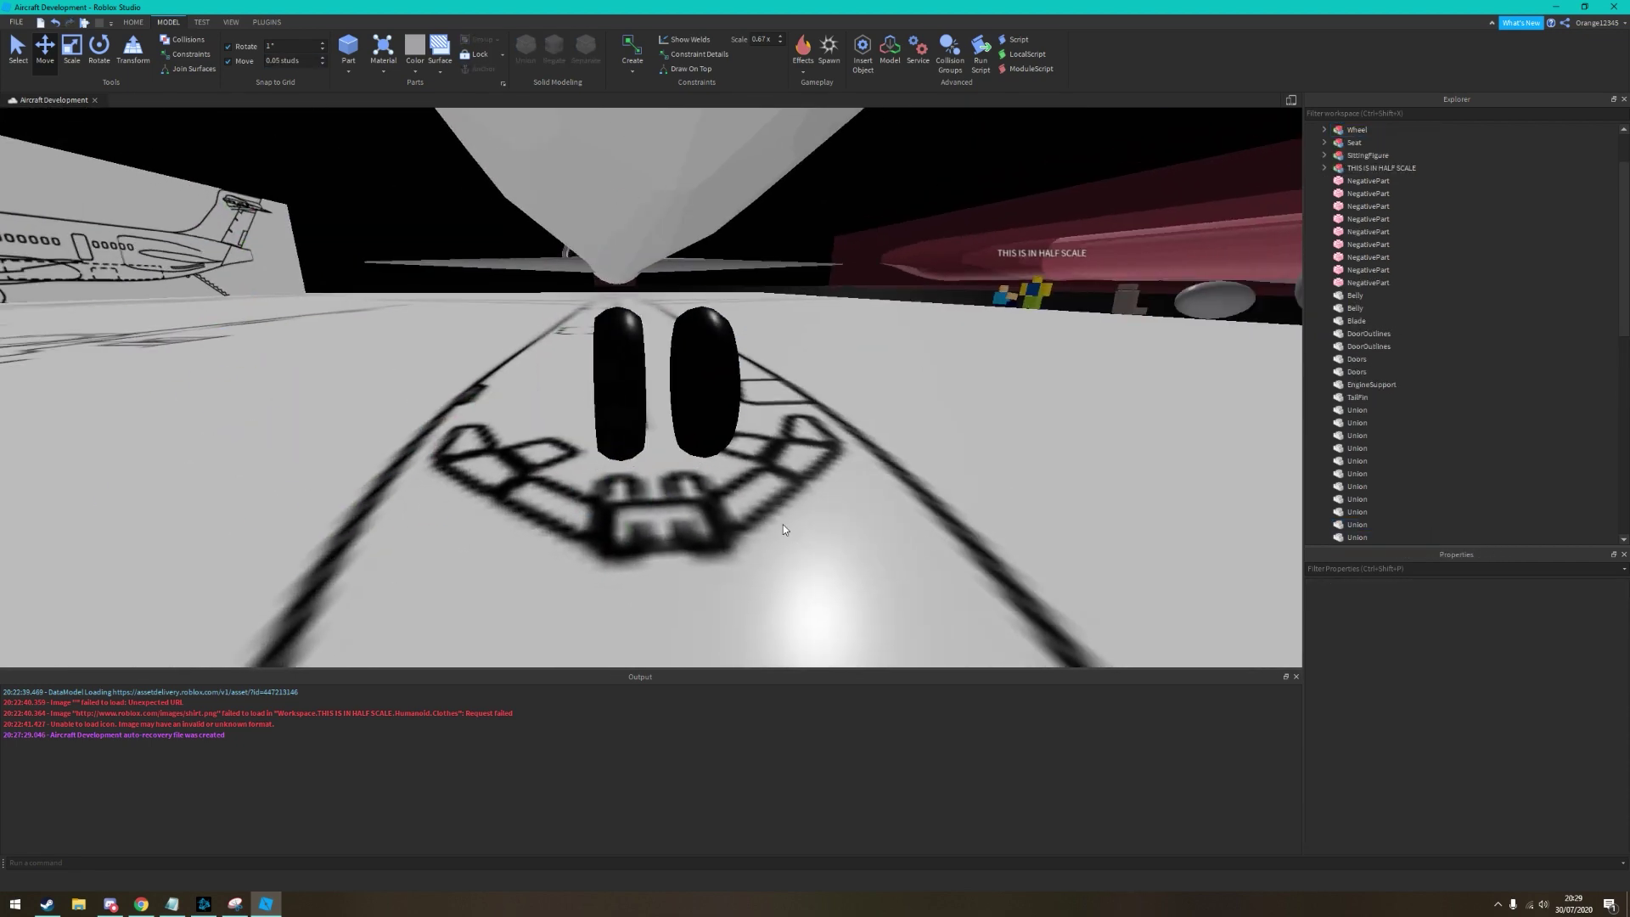
{"action": "left_click", "coordinate": [675, 278], "text": "ctrl"}
{"action": "right_click_drag", "start_coordinate": [1092, 655], "coordinate": [625, 375]}
Resize the axle cylinder to a smaller diameter and centre it through both nose wheels at Z 0
{"action": "left_click", "coordinate": [1506, 842]}
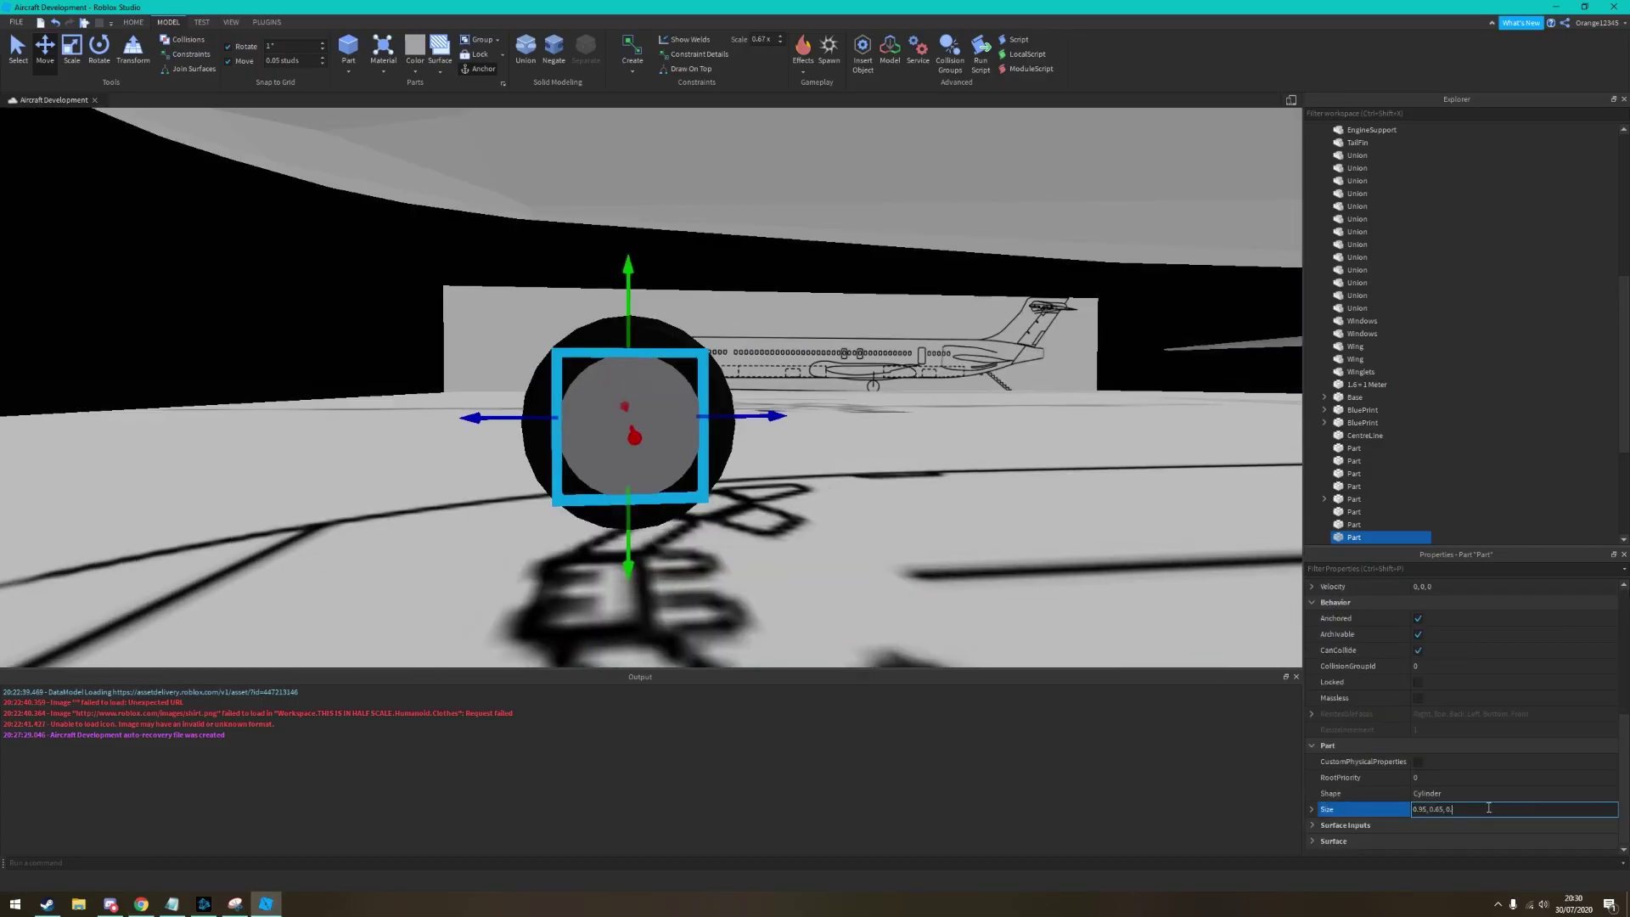
{"action": "key", "text": "Return"}
{"action": "right_click_drag", "start_coordinate": [1189, 594], "coordinate": [607, 532]}
{"action": "scroll", "coordinate": [1435, 618], "scroll_direction": "up", "scroll_amount": 10}
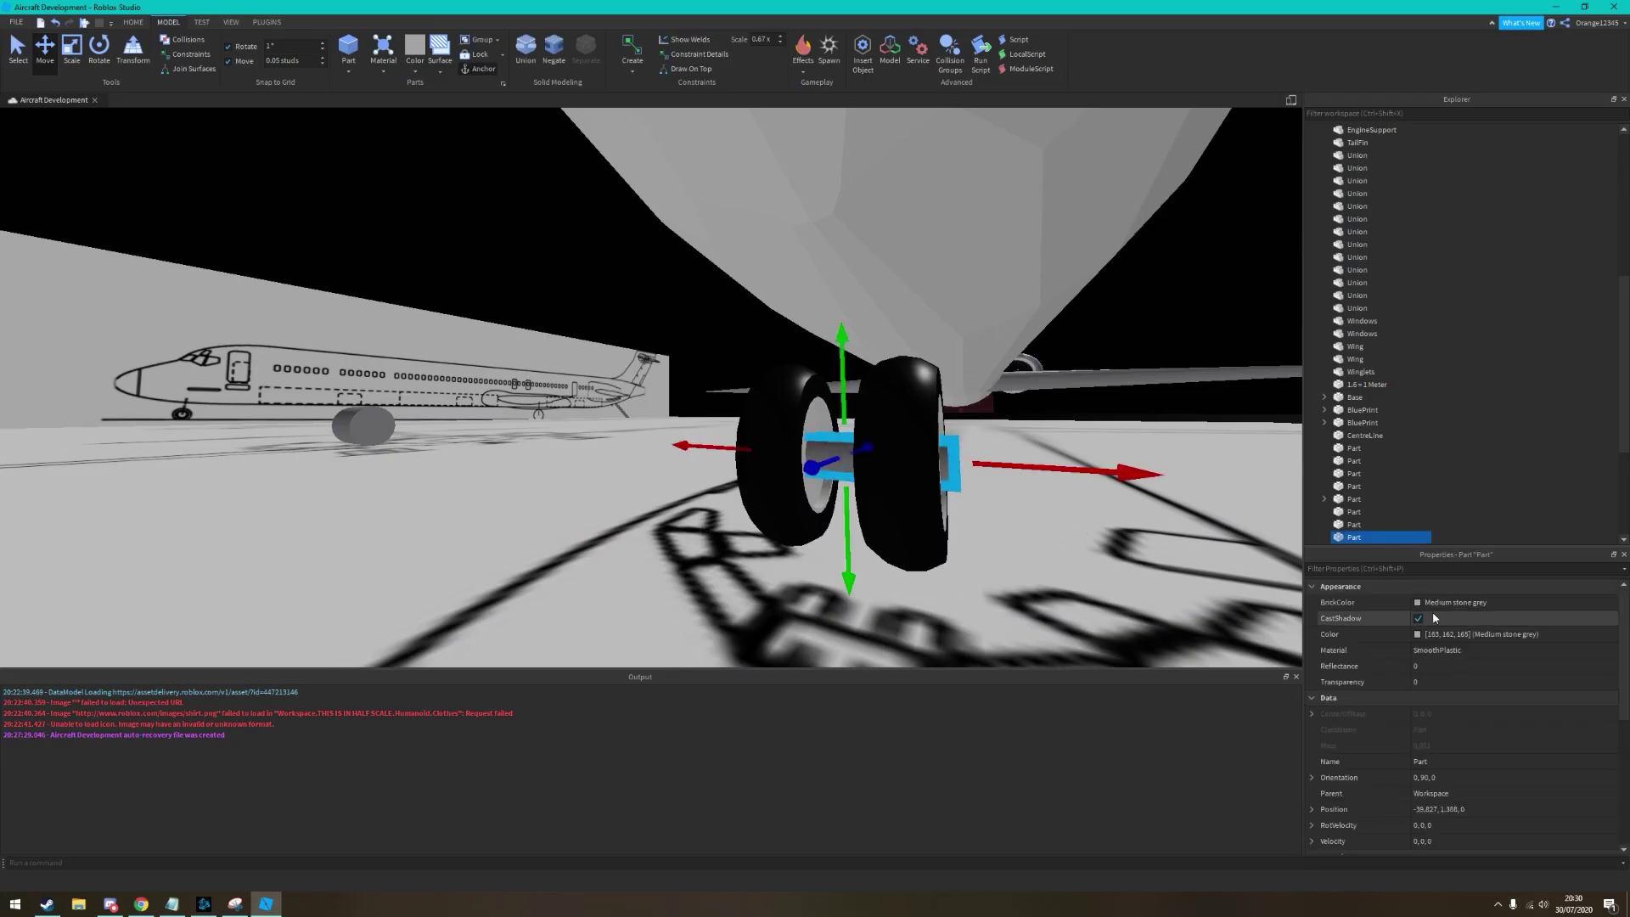
Stand a Silver flip/flop cylinder upright between the nose wheels as the strut, with orientation 0, 90, -90, checking the reference photo
{"action": "right_click_drag", "start_coordinate": [764, 543], "coordinate": [620, 272]}
{"action": "key", "text": "alt+Tab"}
{"action": "key", "text": "alt+Tab"}
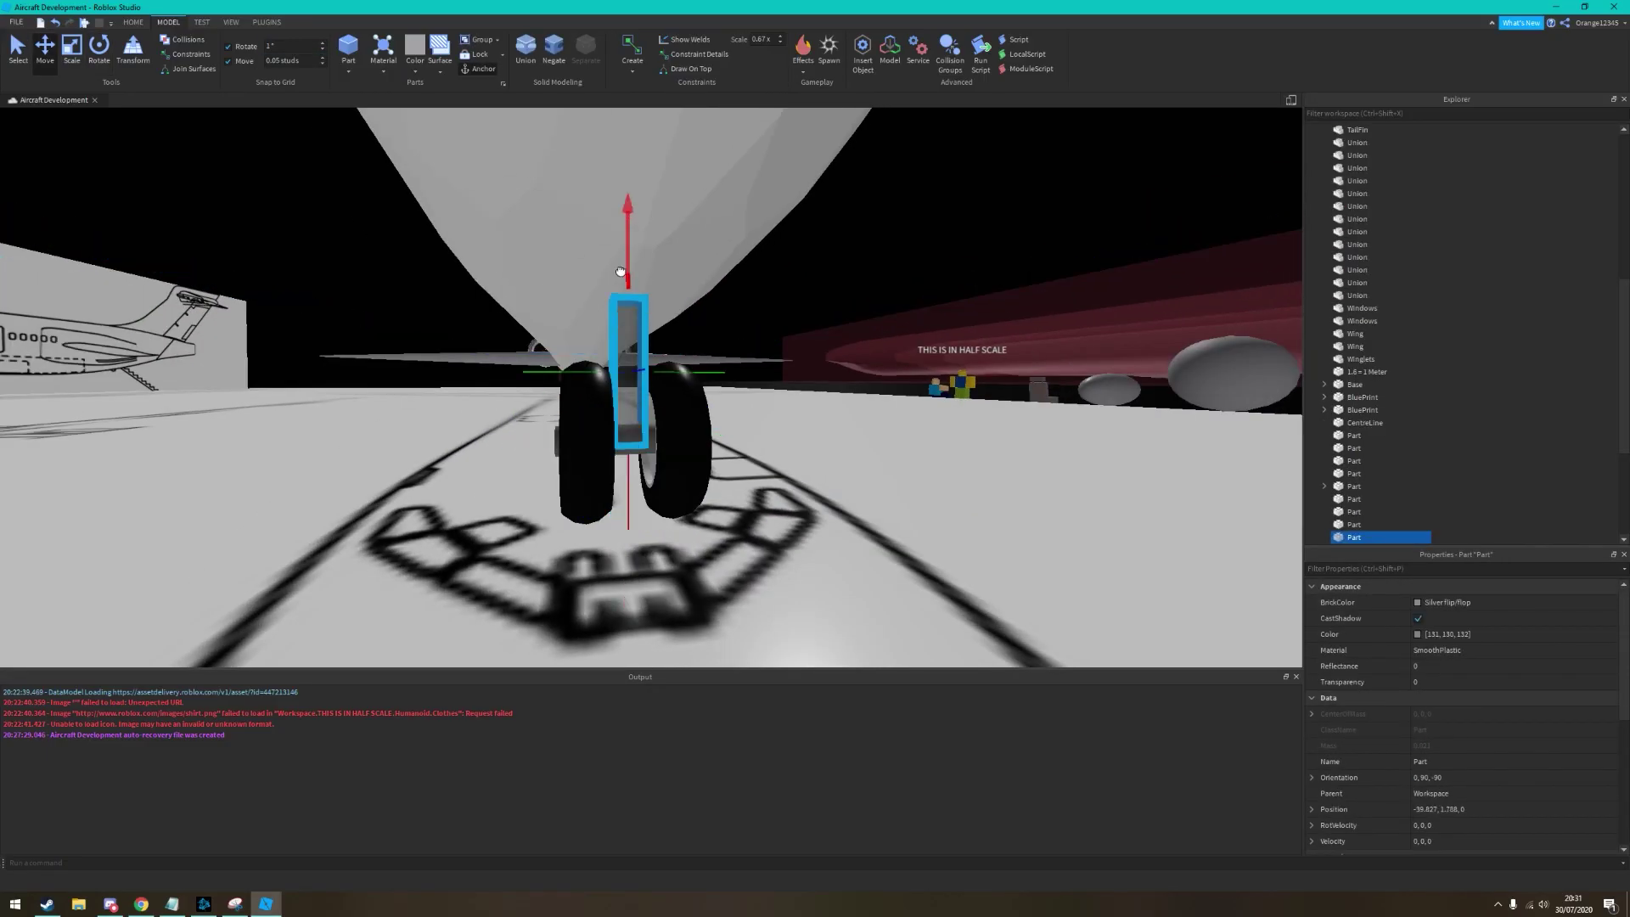
{"action": "key", "text": "alt+Tab"}
Scale the nose-gear strut, centre it at Z 0 and extend it upward from the axle to the fuselage belly
{"action": "key", "text": "ctrl+3"}
{"action": "scroll", "coordinate": [1456, 730], "scroll_direction": "down", "scroll_amount": 3}
{"action": "left_click", "coordinate": [1452, 761]}
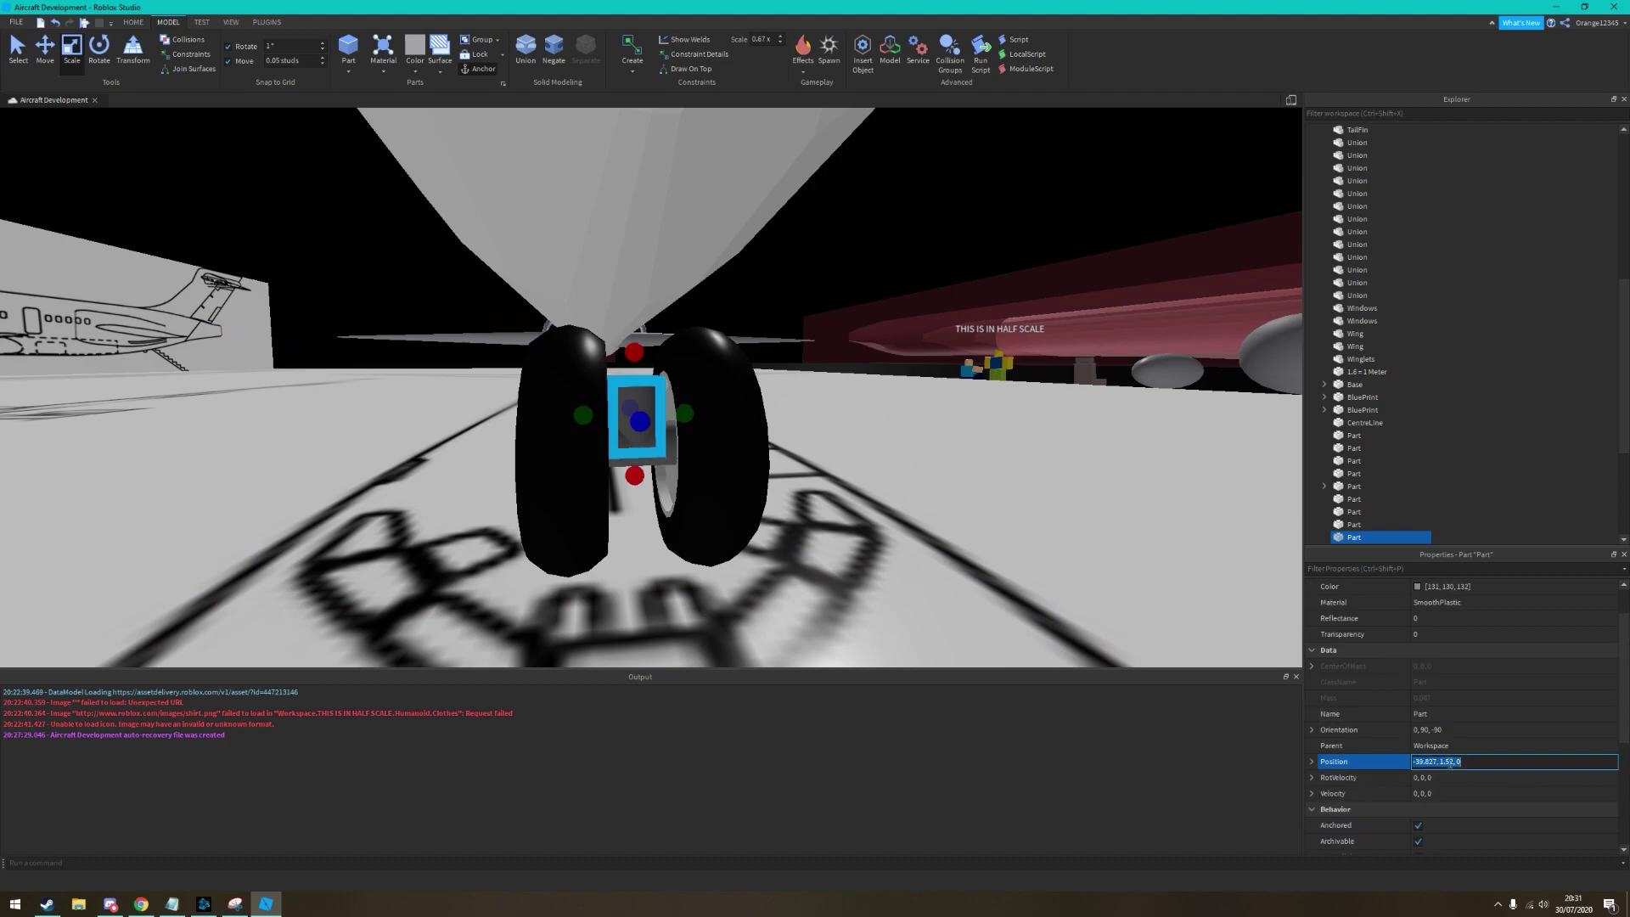
{"action": "key", "text": "ctrl+2"}
{"action": "left_click_drag", "start_coordinate": [633, 365], "coordinate": [622, 265]}
{"action": "right_click_drag", "start_coordinate": [636, 397], "coordinate": [824, 409]}
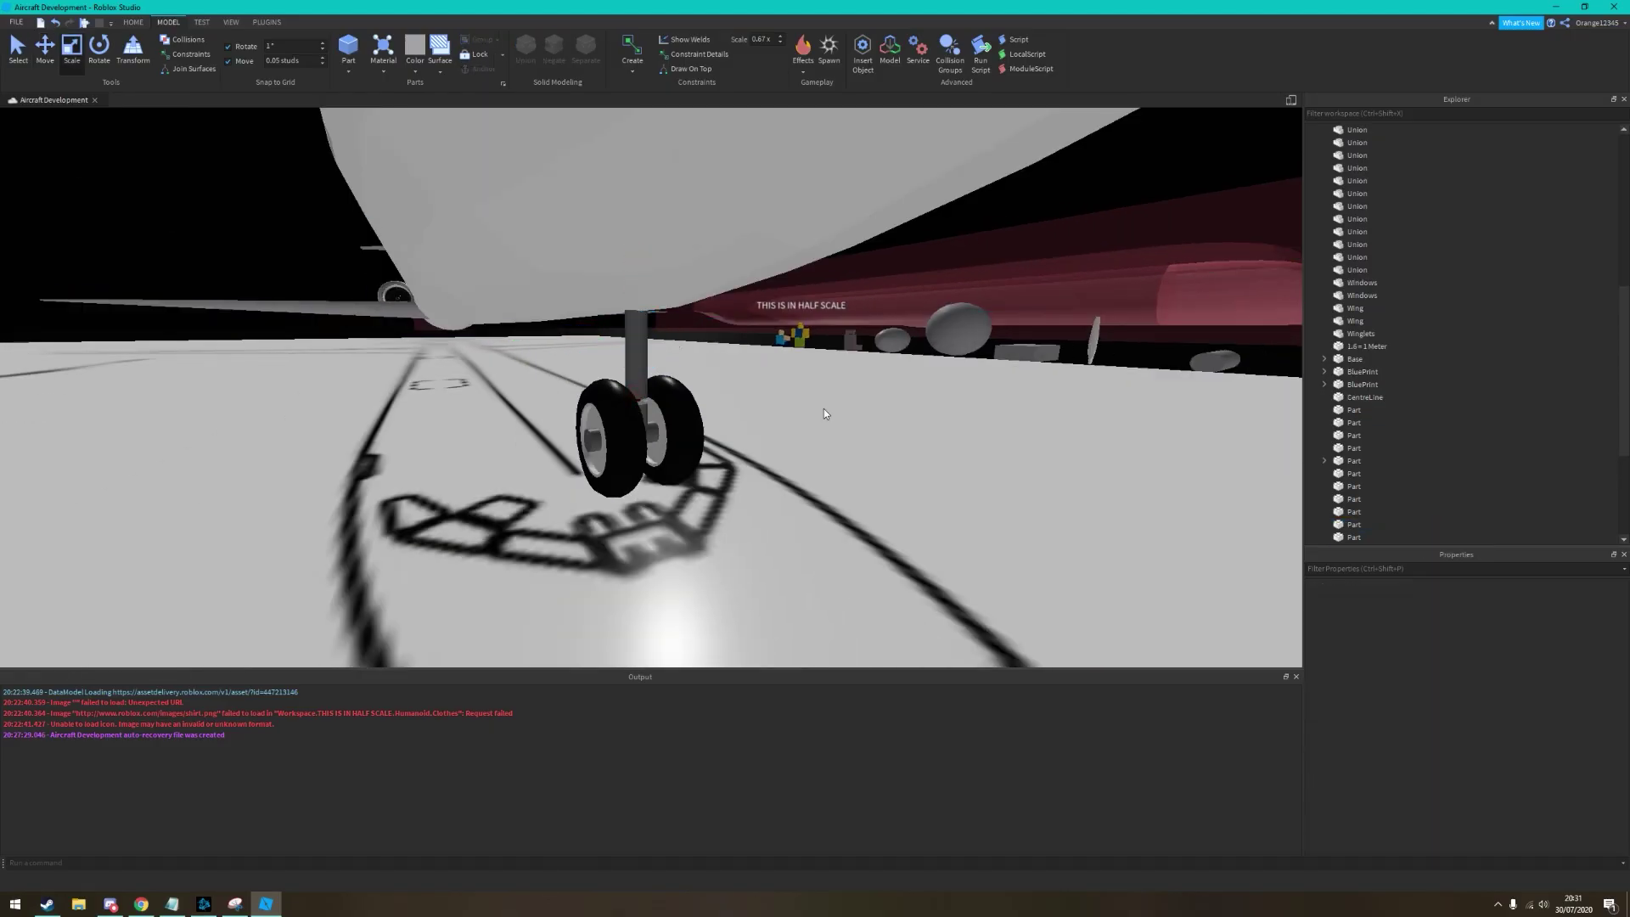
Add a shorter cylinder around the middle of the nose-gear strut and set its size
{"action": "key", "text": "ctrl+3"}
{"action": "left_click", "coordinate": [1444, 634]}
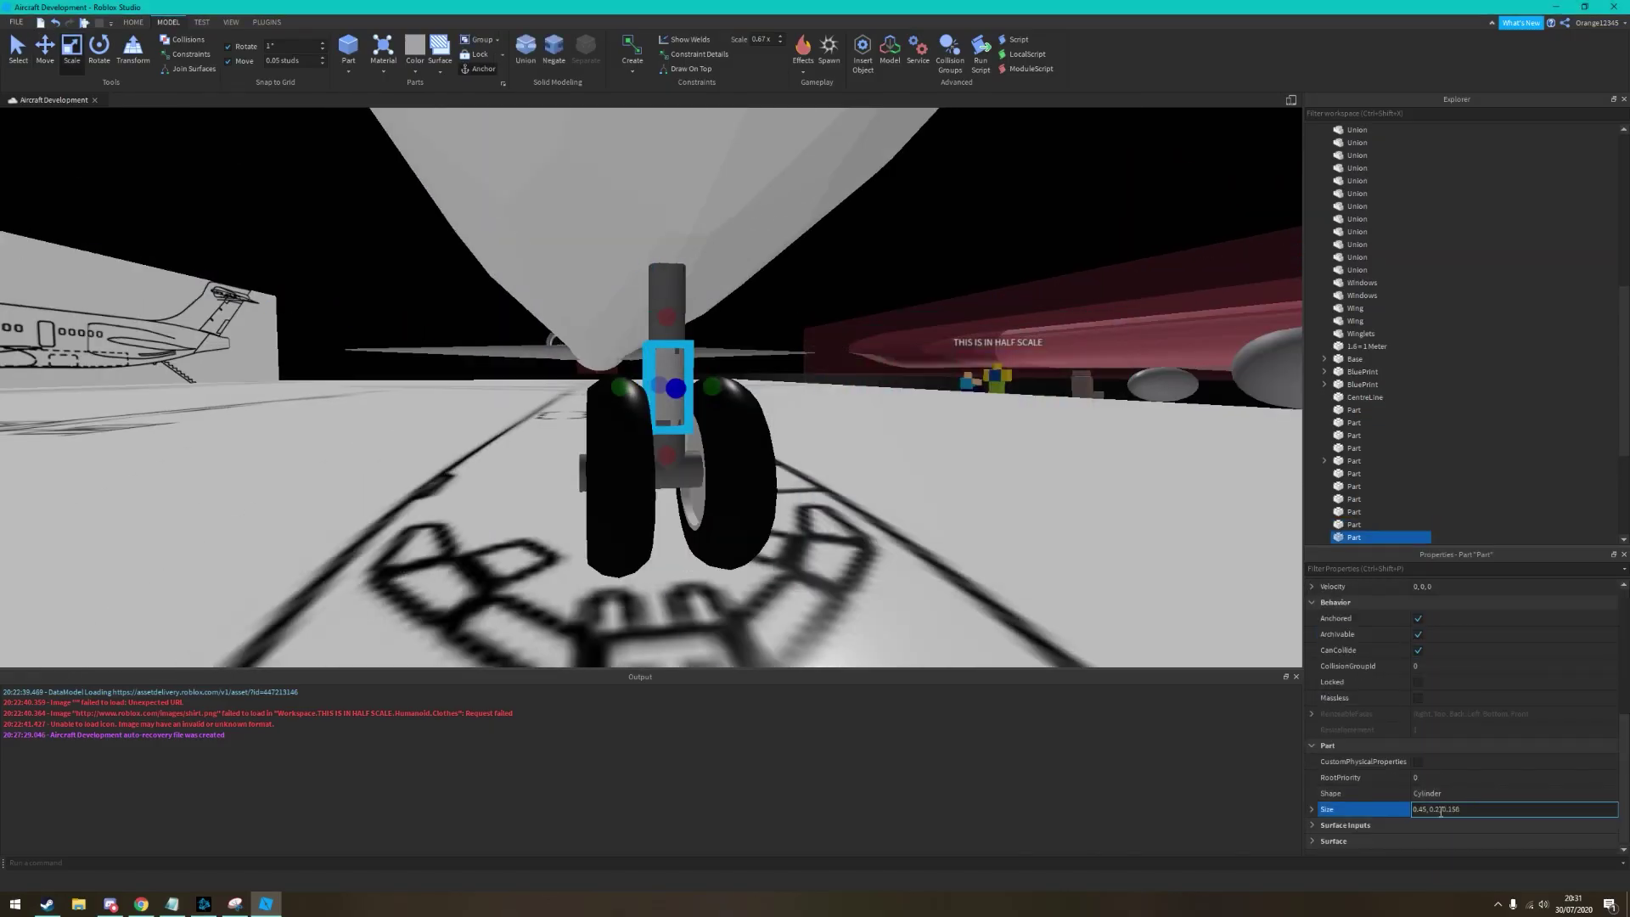
{"action": "key", "text": "Return"}
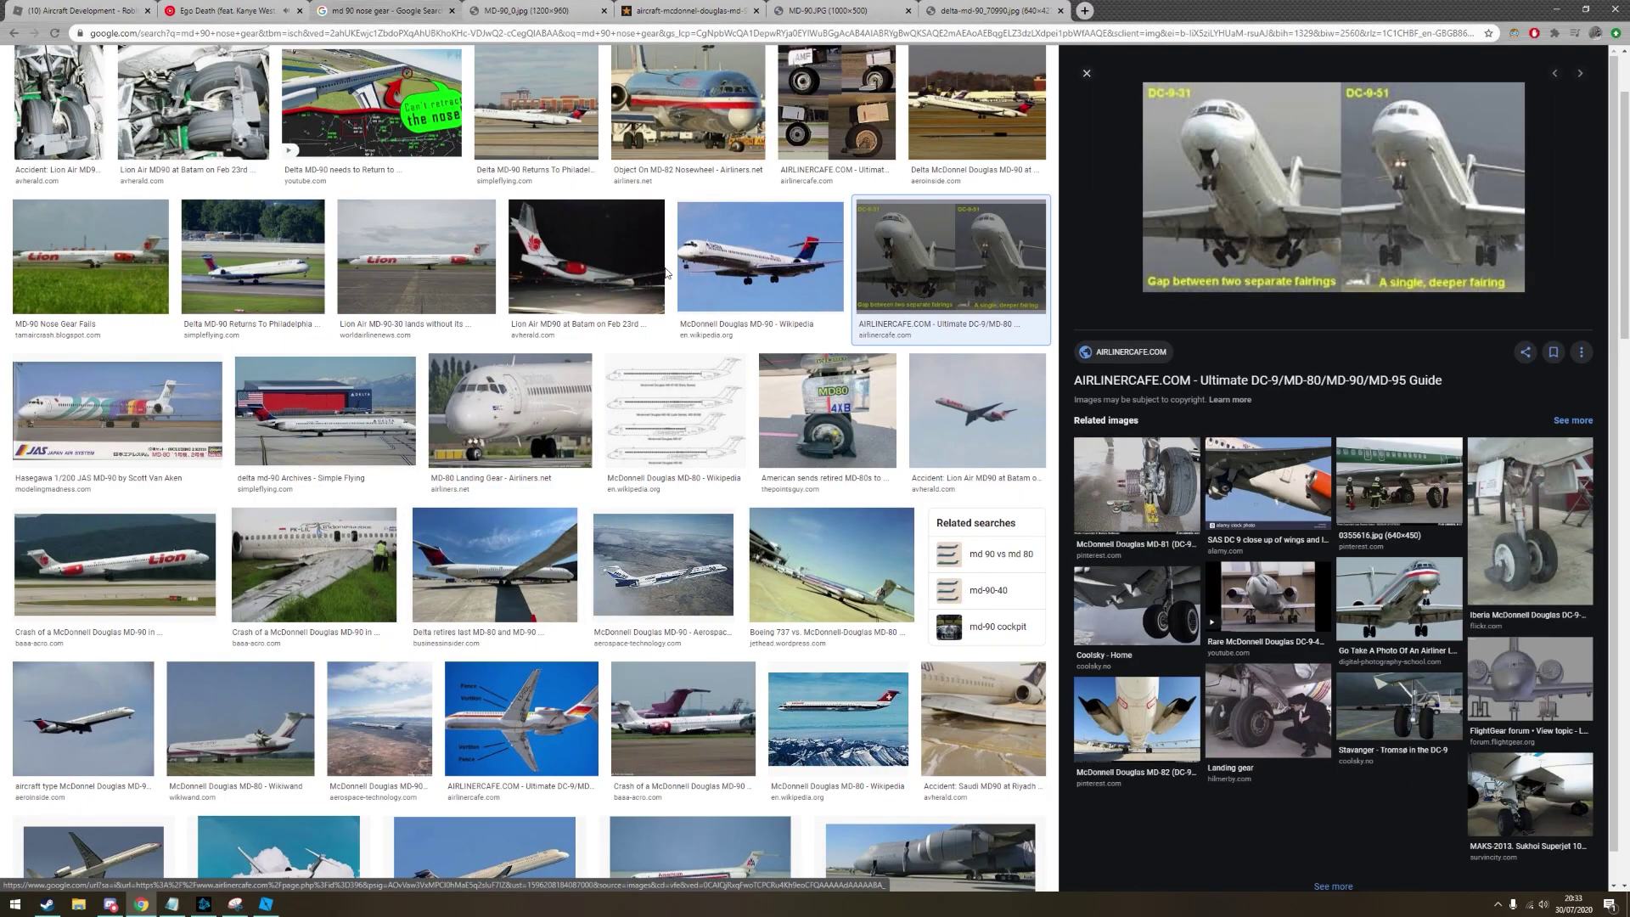
Open the DC-9-34 nose gear photo in Chrome, return to Roblox Studio and fit a dark stone grey deflector block by the nose wheels
{"action": "left_click", "coordinate": [1528, 522]}
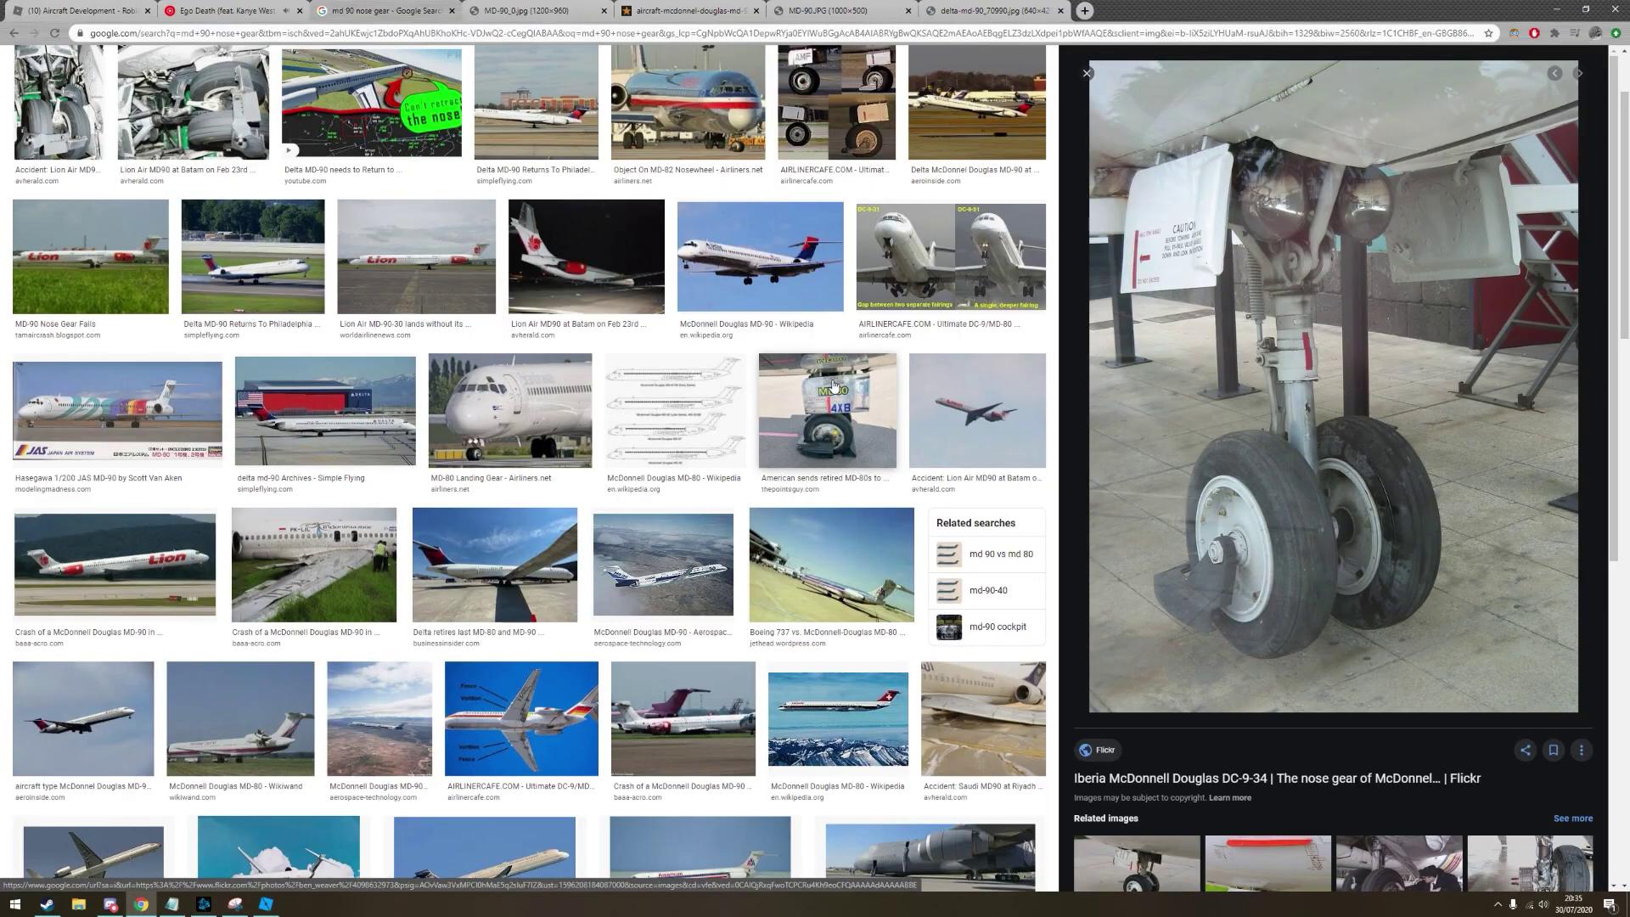
{"action": "key", "text": "alt+Tab"}
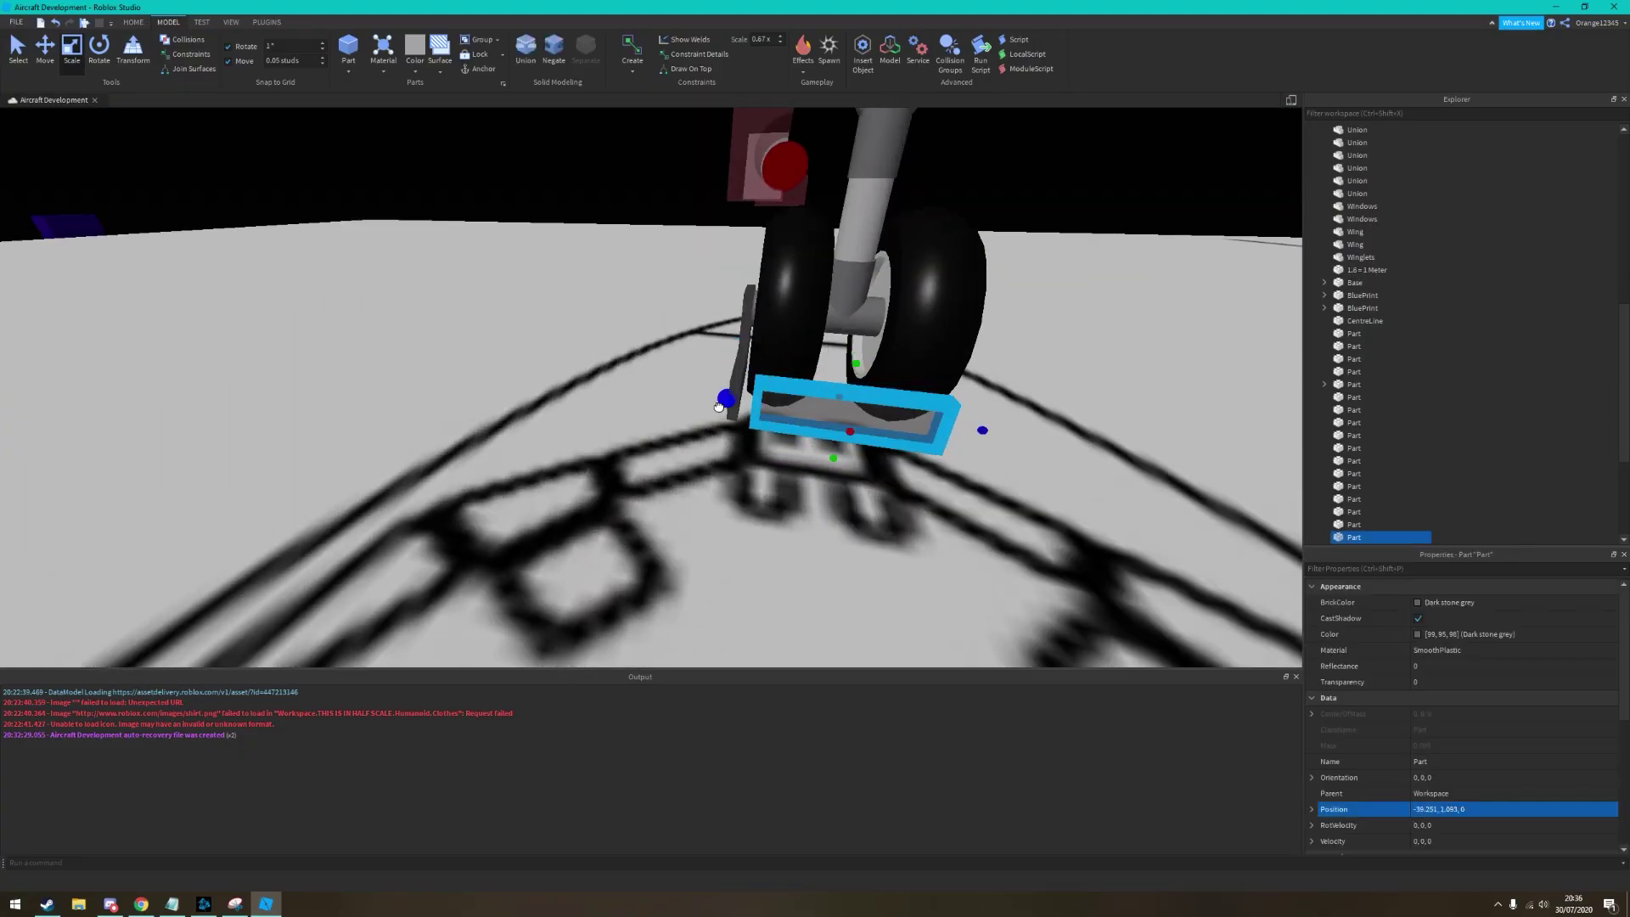
{"action": "left_click", "coordinate": [1432, 807]}
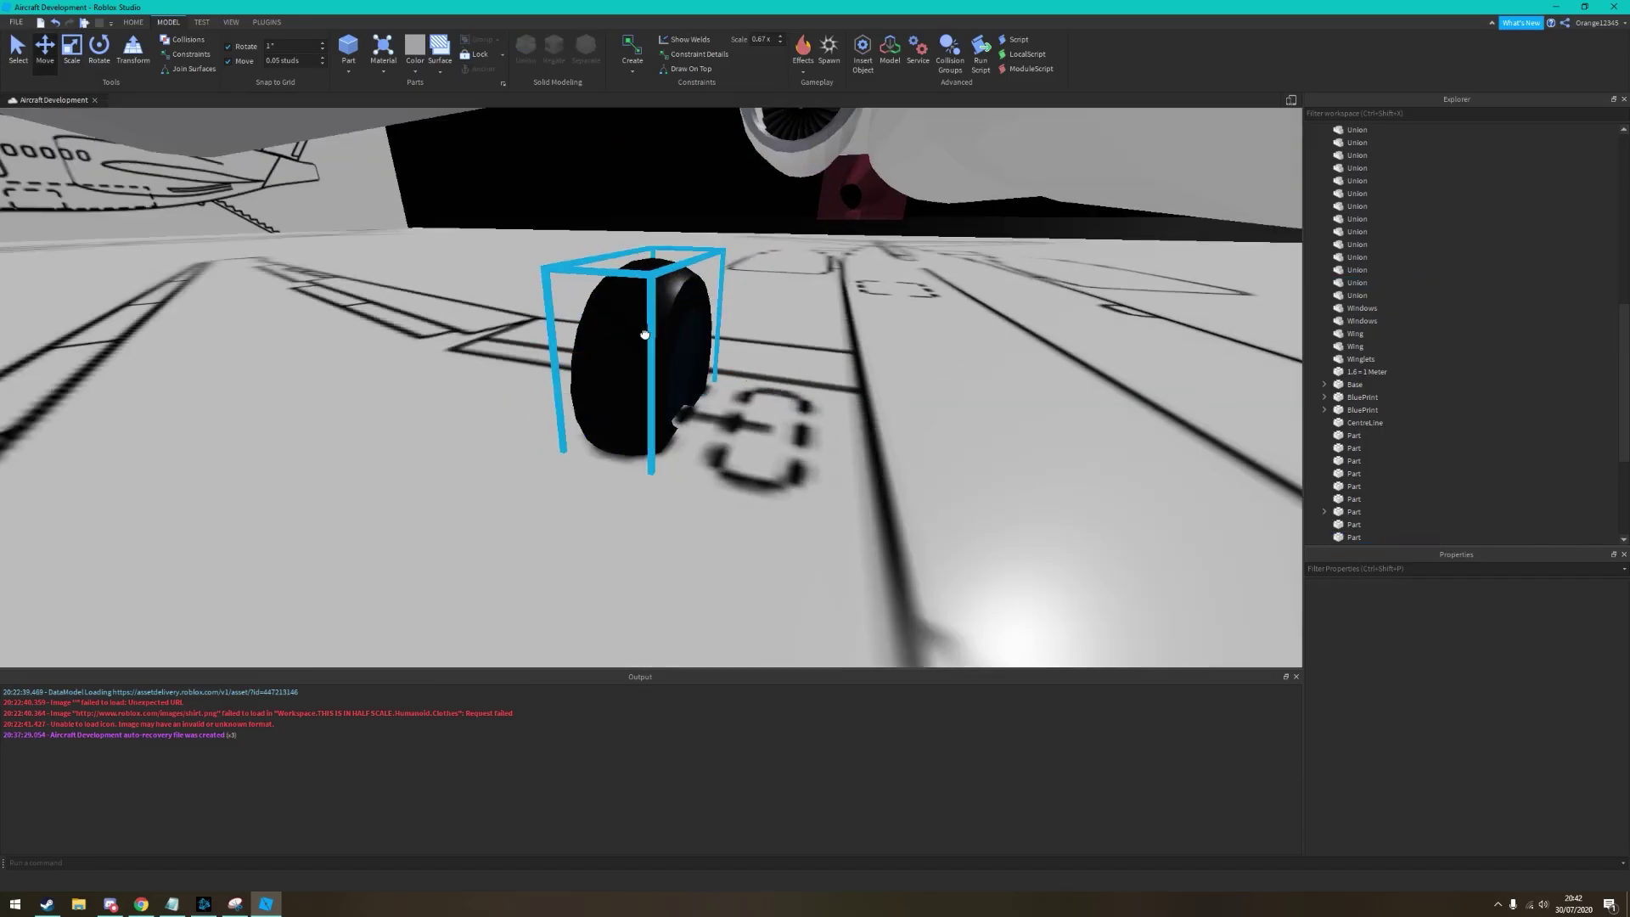
Place a wheel at the blueprint's main-gear outline, view MD-90 landing gear photos in Chrome and return to Roblox Studio
{"action": "left_click", "coordinate": [644, 334]}
{"action": "scroll", "coordinate": [1434, 739], "scroll_direction": "down", "scroll_amount": 1}
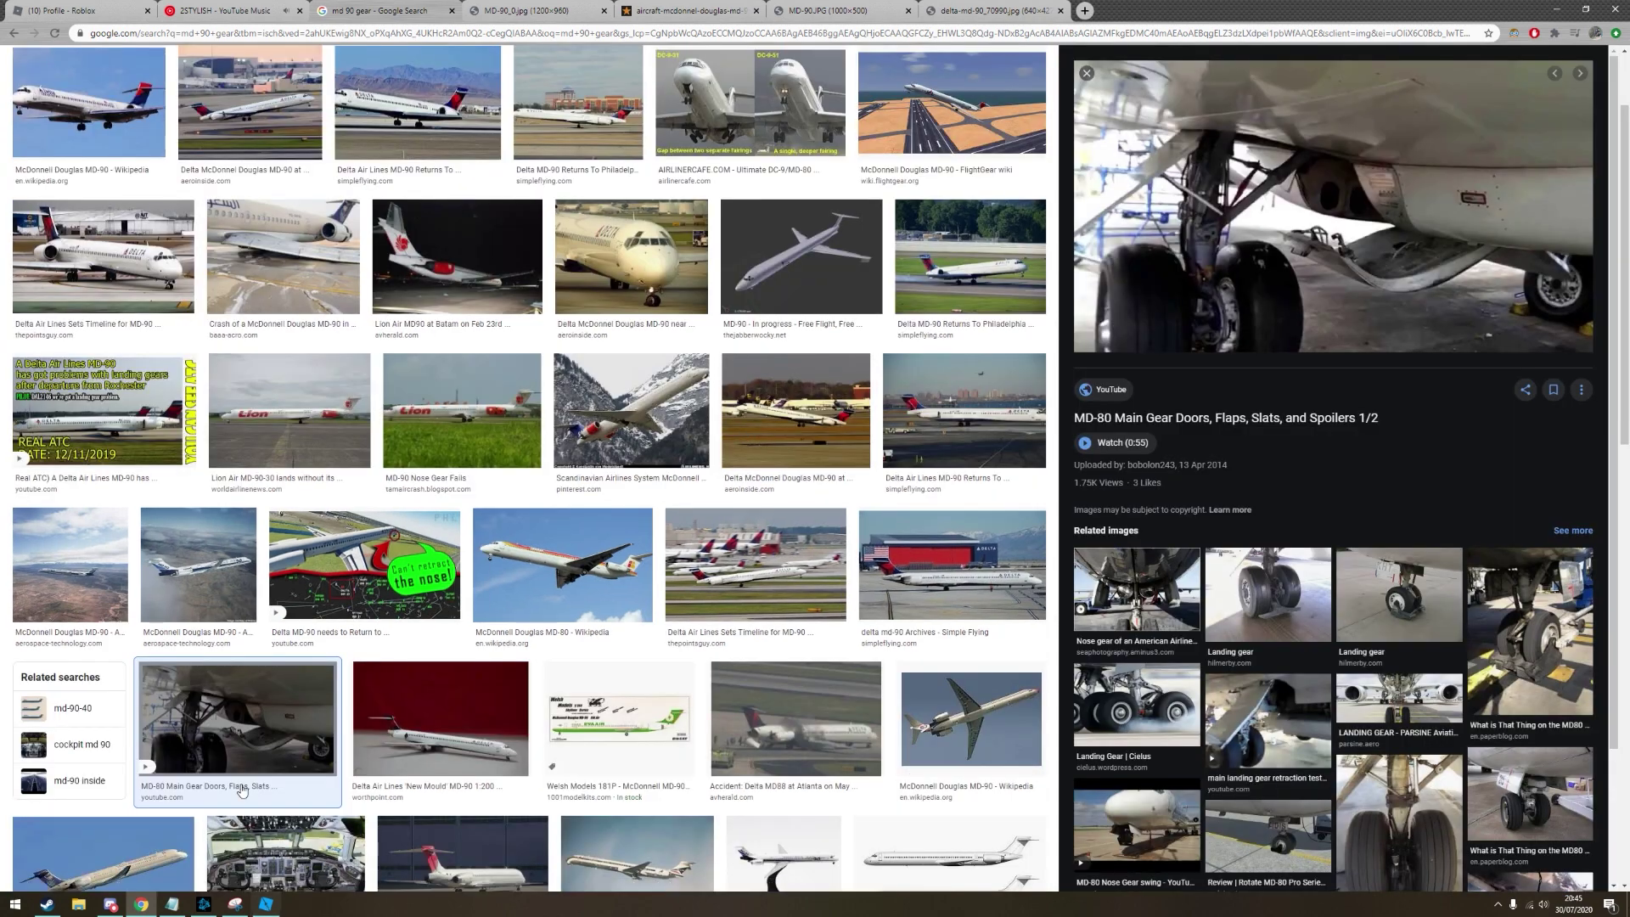
{"action": "left_click", "coordinate": [698, 461]}
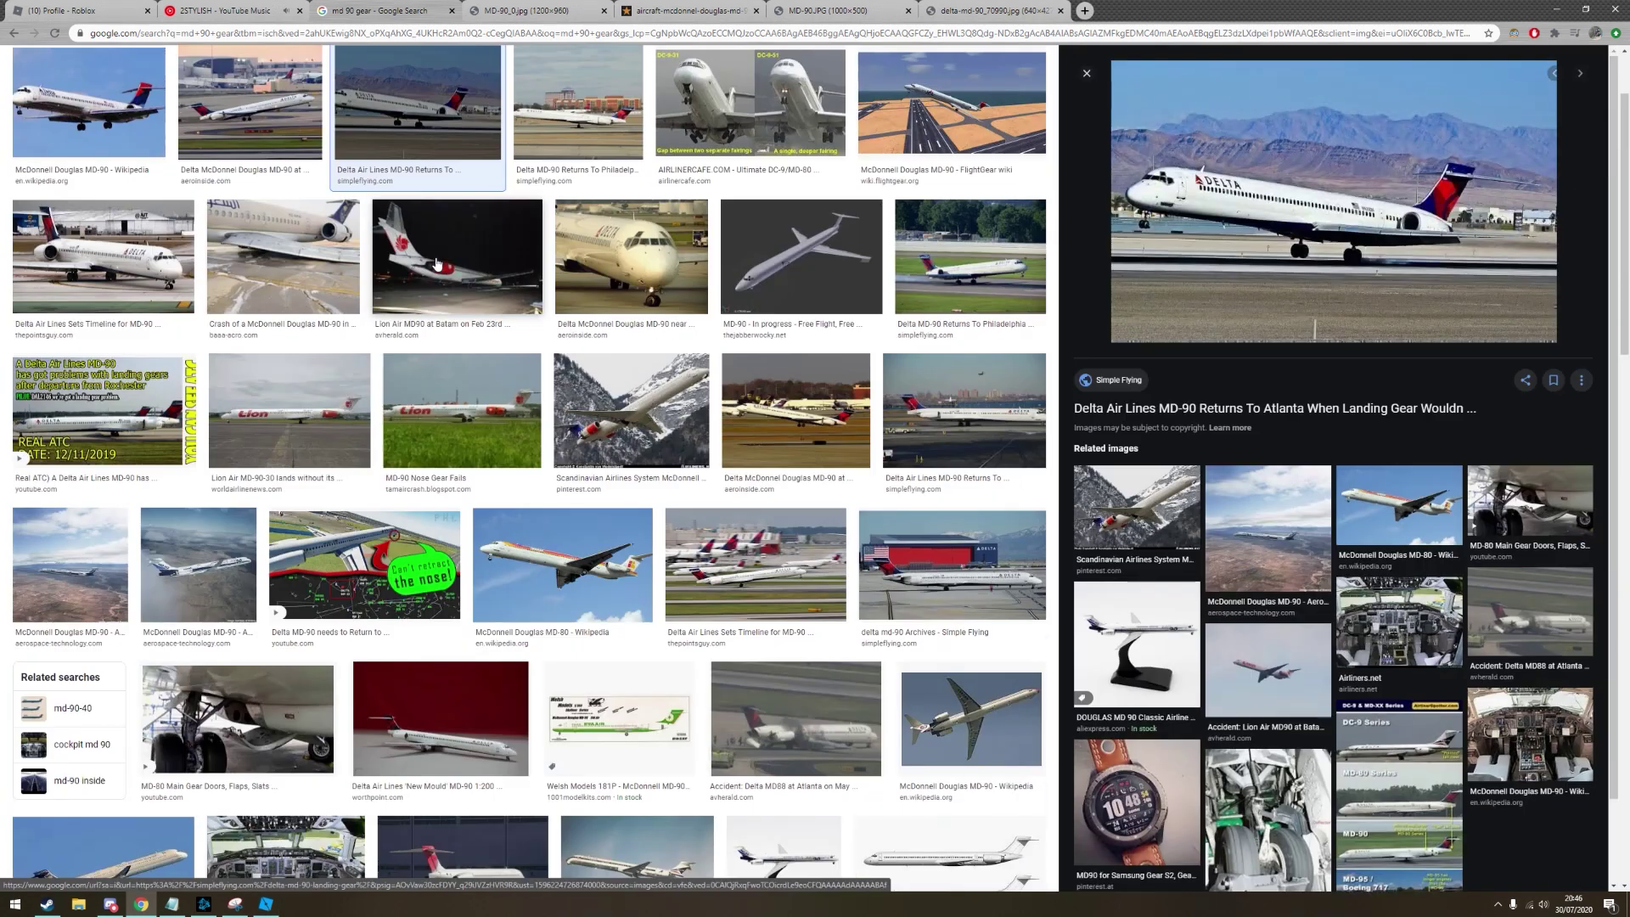
{"action": "left_click", "coordinate": [265, 904]}
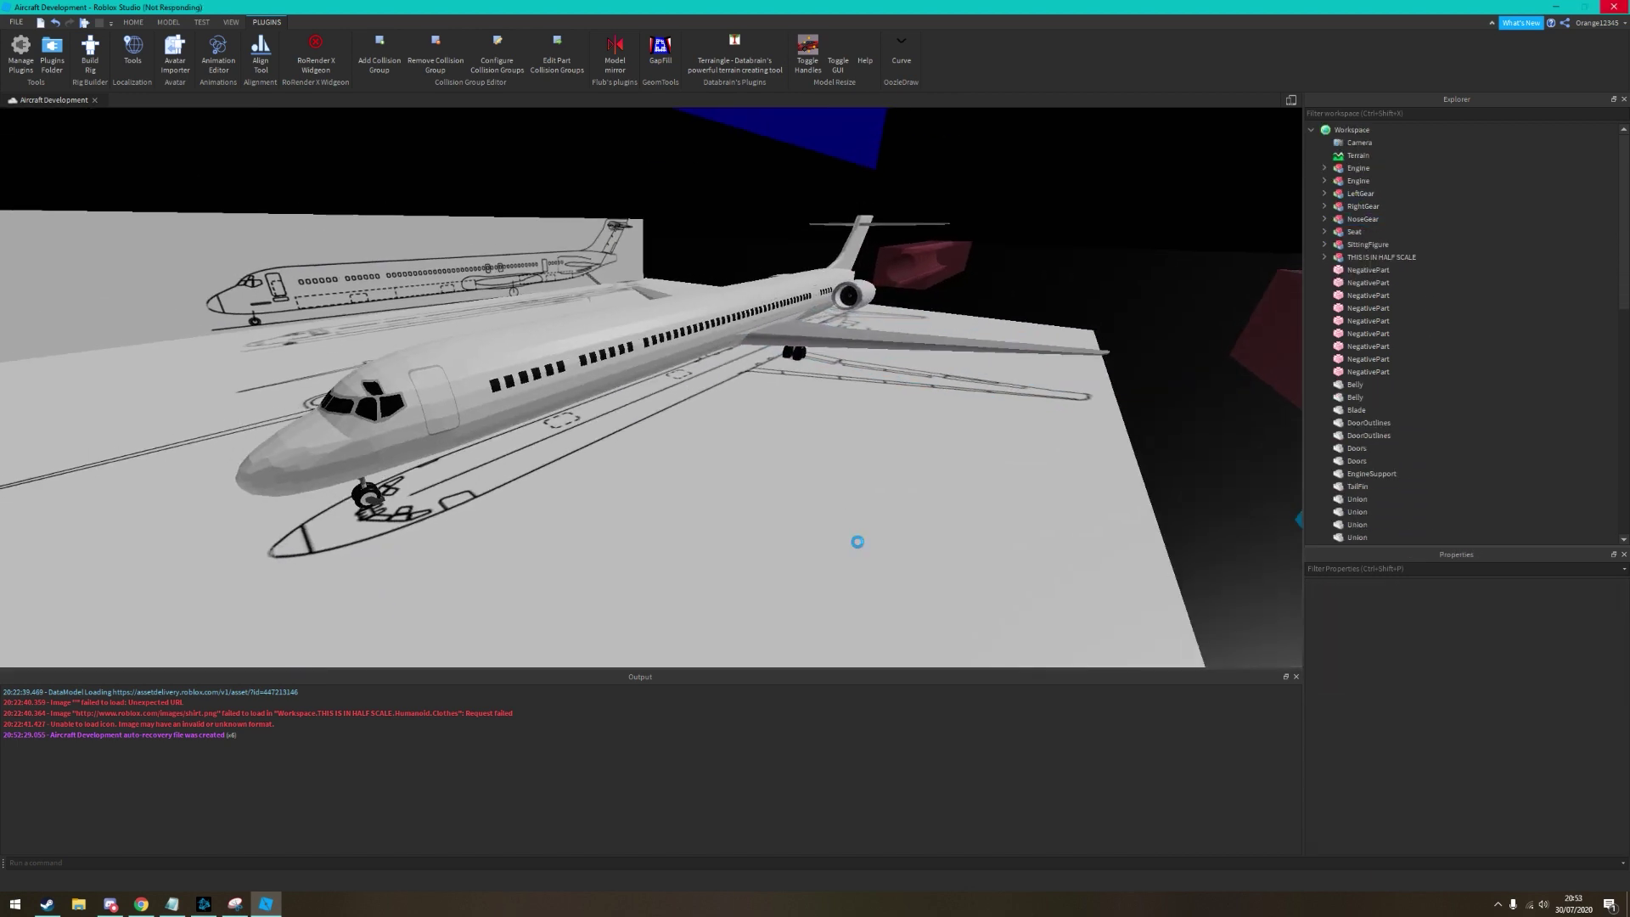
Name the cockpit window union CockpitWindows, adjust its transparency and name the front body union Nose
{"action": "left_click", "coordinate": [1410, 423]}
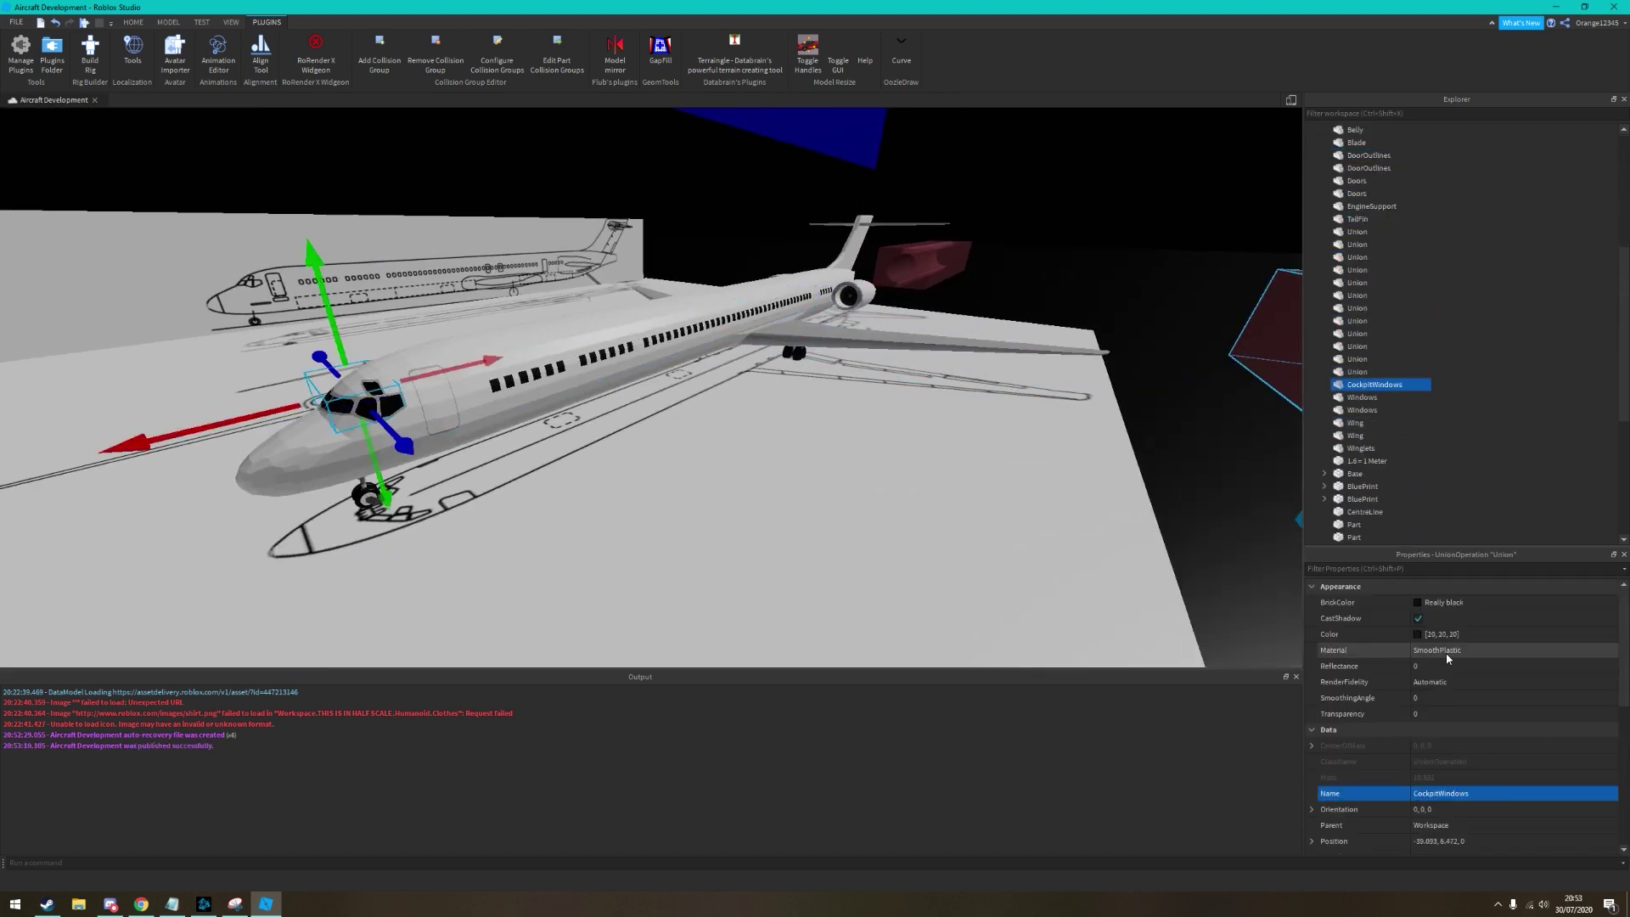
{"action": "left_click", "coordinate": [1441, 713]}
{"action": "scroll", "coordinate": [1454, 781], "scroll_direction": "down", "scroll_amount": 5}
{"action": "left_click", "coordinate": [1418, 730]}
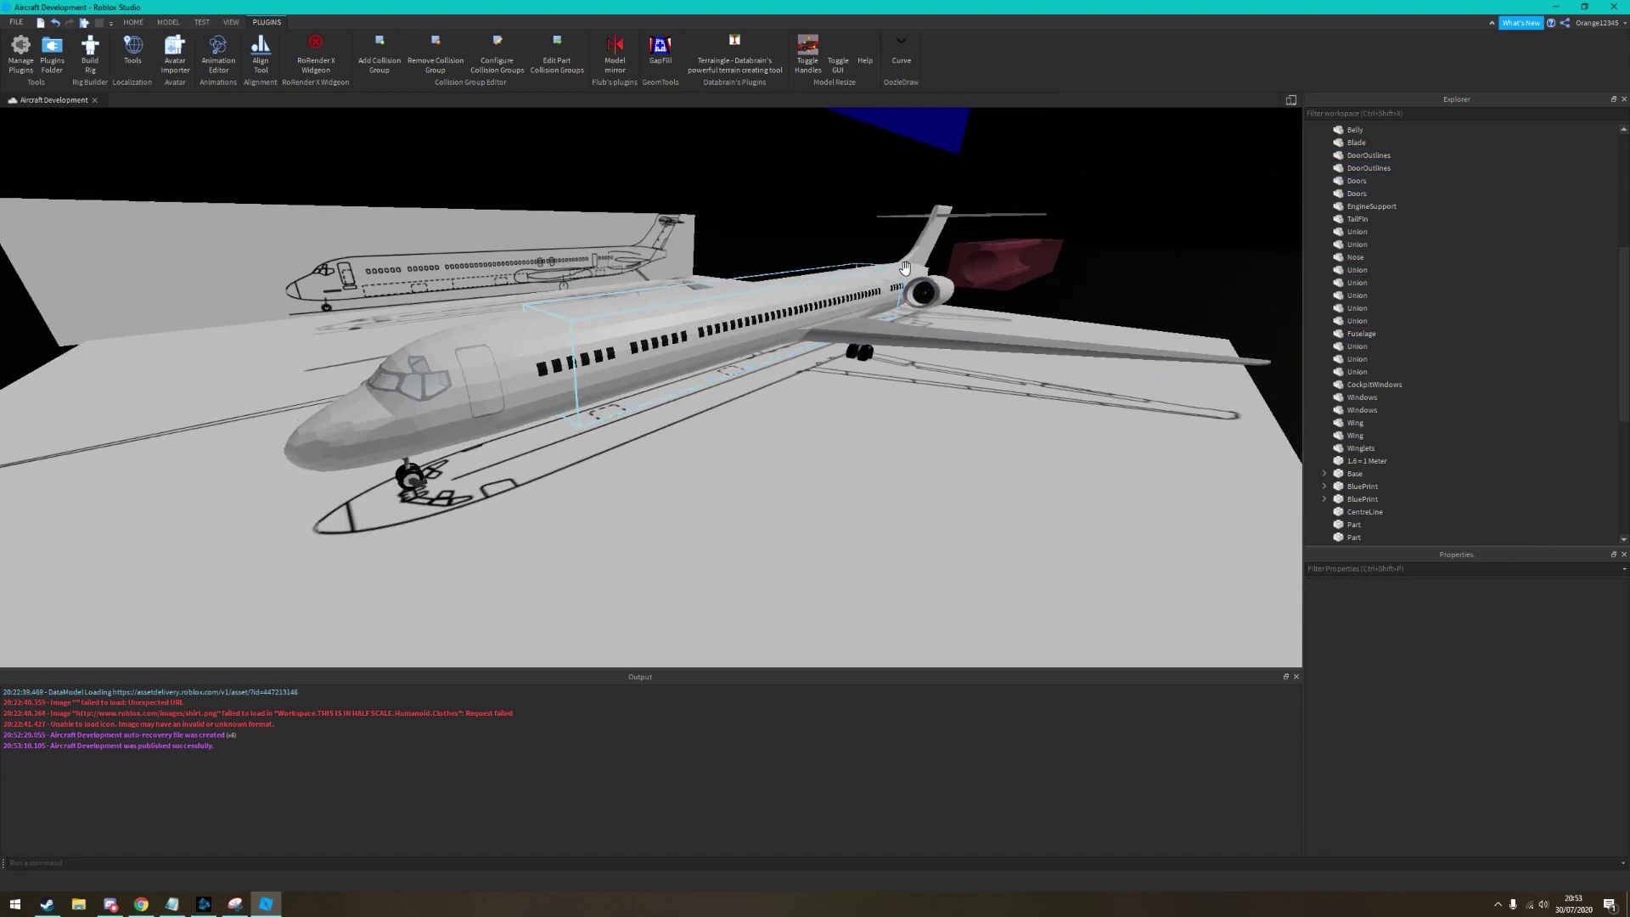
Name the rear fuselage union Tail and check the Belly union around the wing roots
{"action": "left_click", "coordinate": [605, 320]}
{"action": "left_click", "coordinate": [828, 427]}
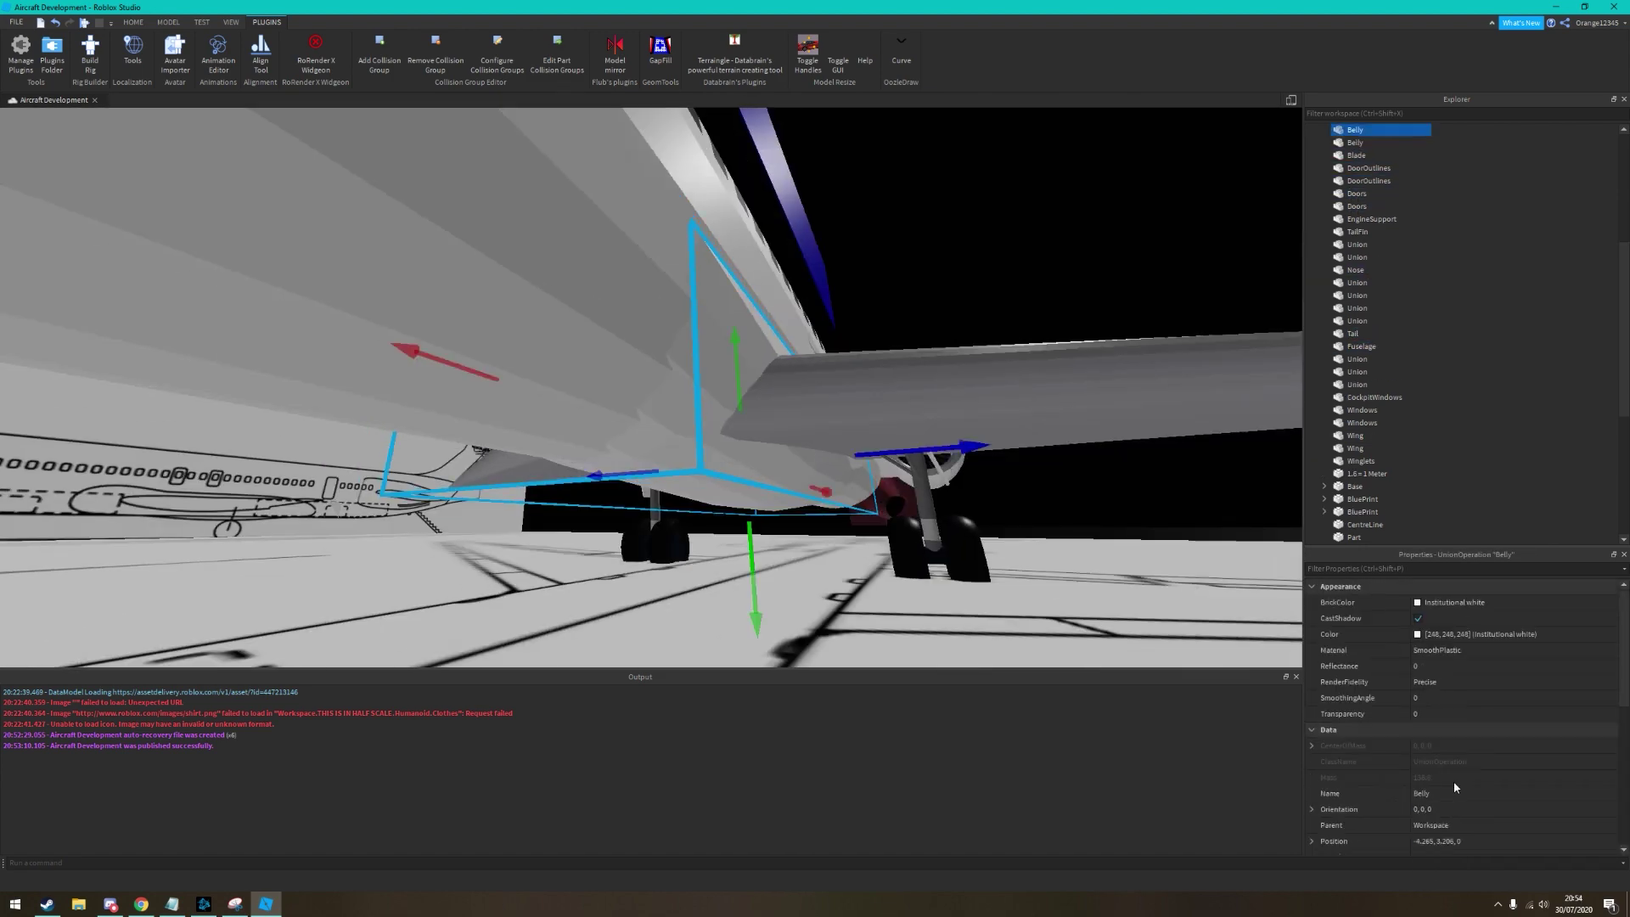
{"action": "scroll", "coordinate": [561, 340], "scroll_direction": "up", "scroll_amount": 10}
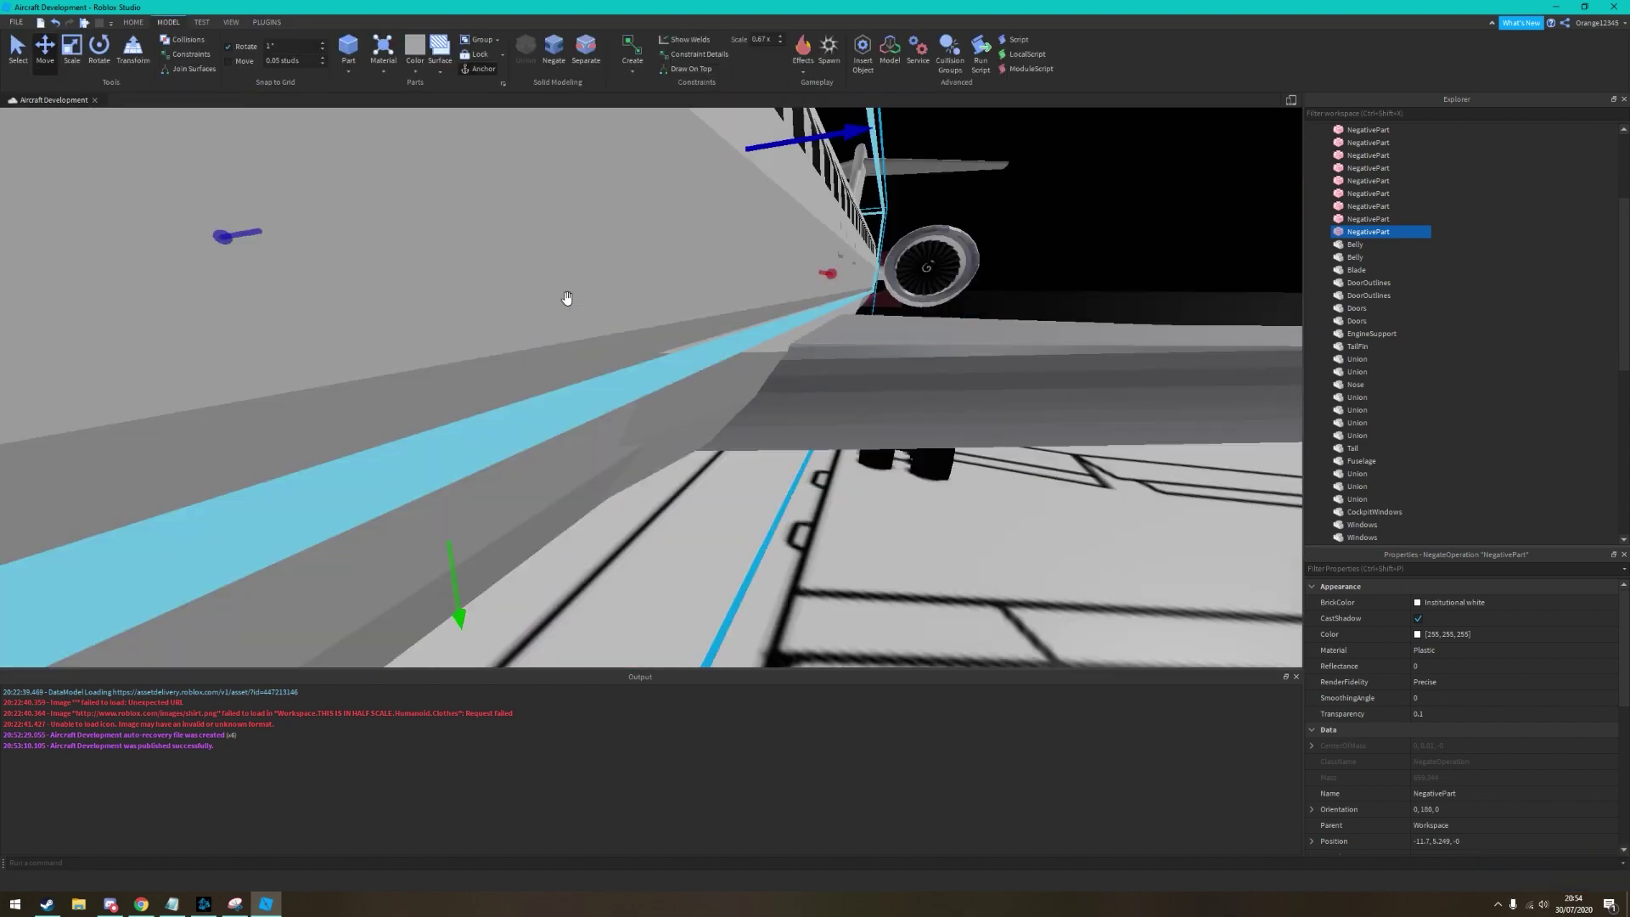
{"action": "right_click_drag", "start_coordinate": [396, 556], "coordinate": [500, 445]}
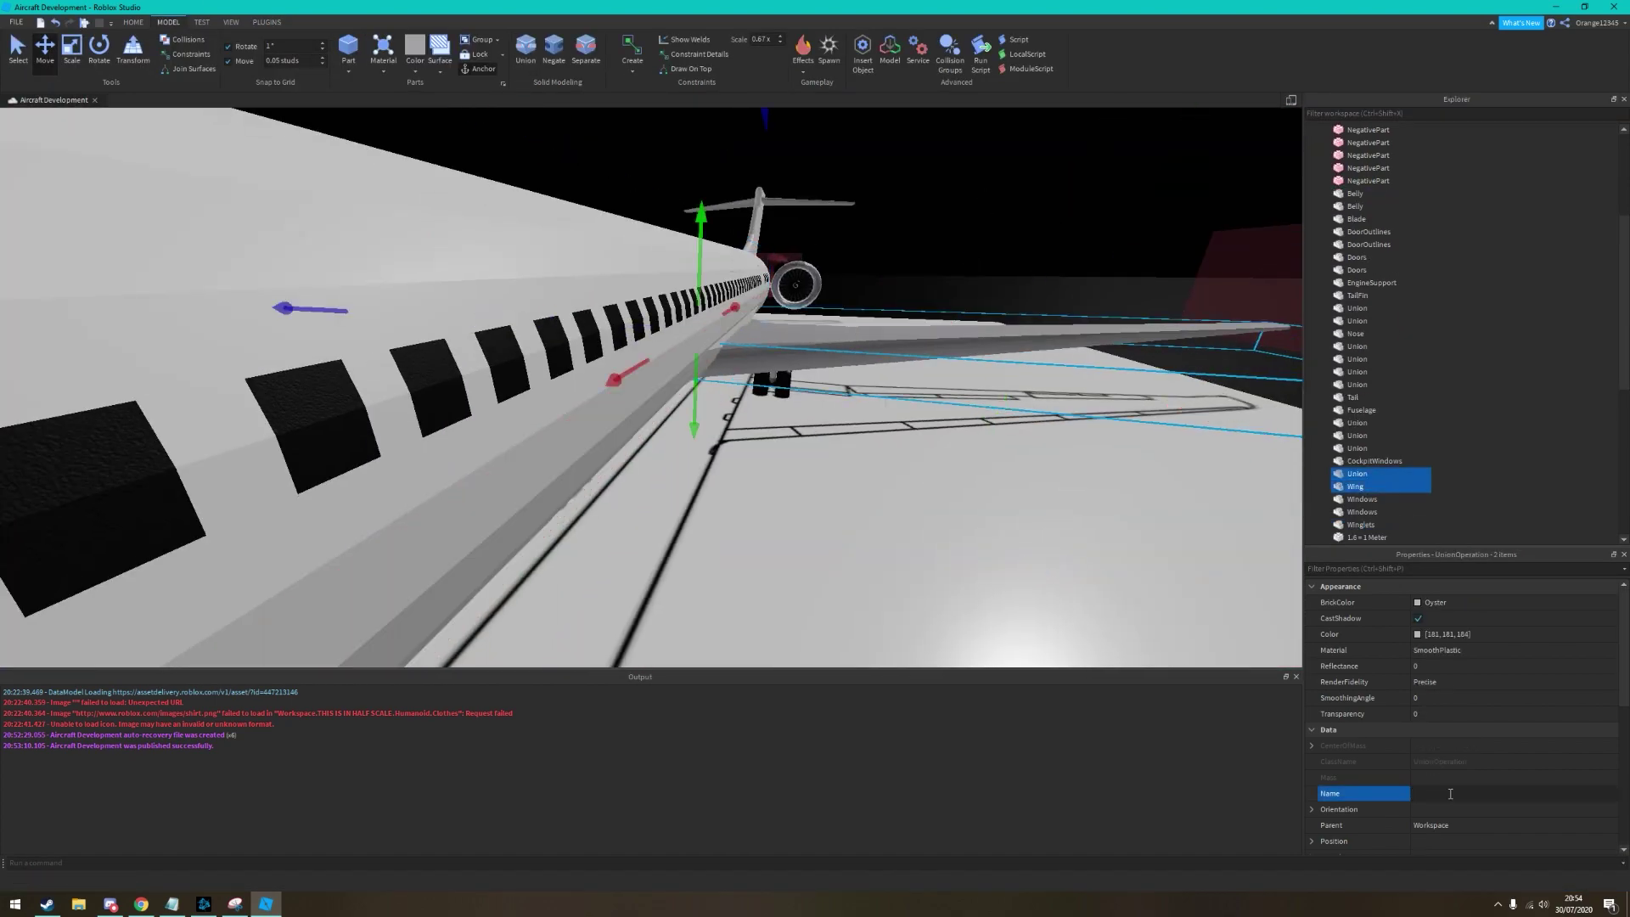
Name both wing unions Wing and check the parts around the rear engines and tail
{"action": "left_click", "coordinate": [783, 273]}
{"action": "key", "text": "f"}
{"action": "left_click", "coordinate": [1408, 503]}
{"action": "key", "text": "f"}
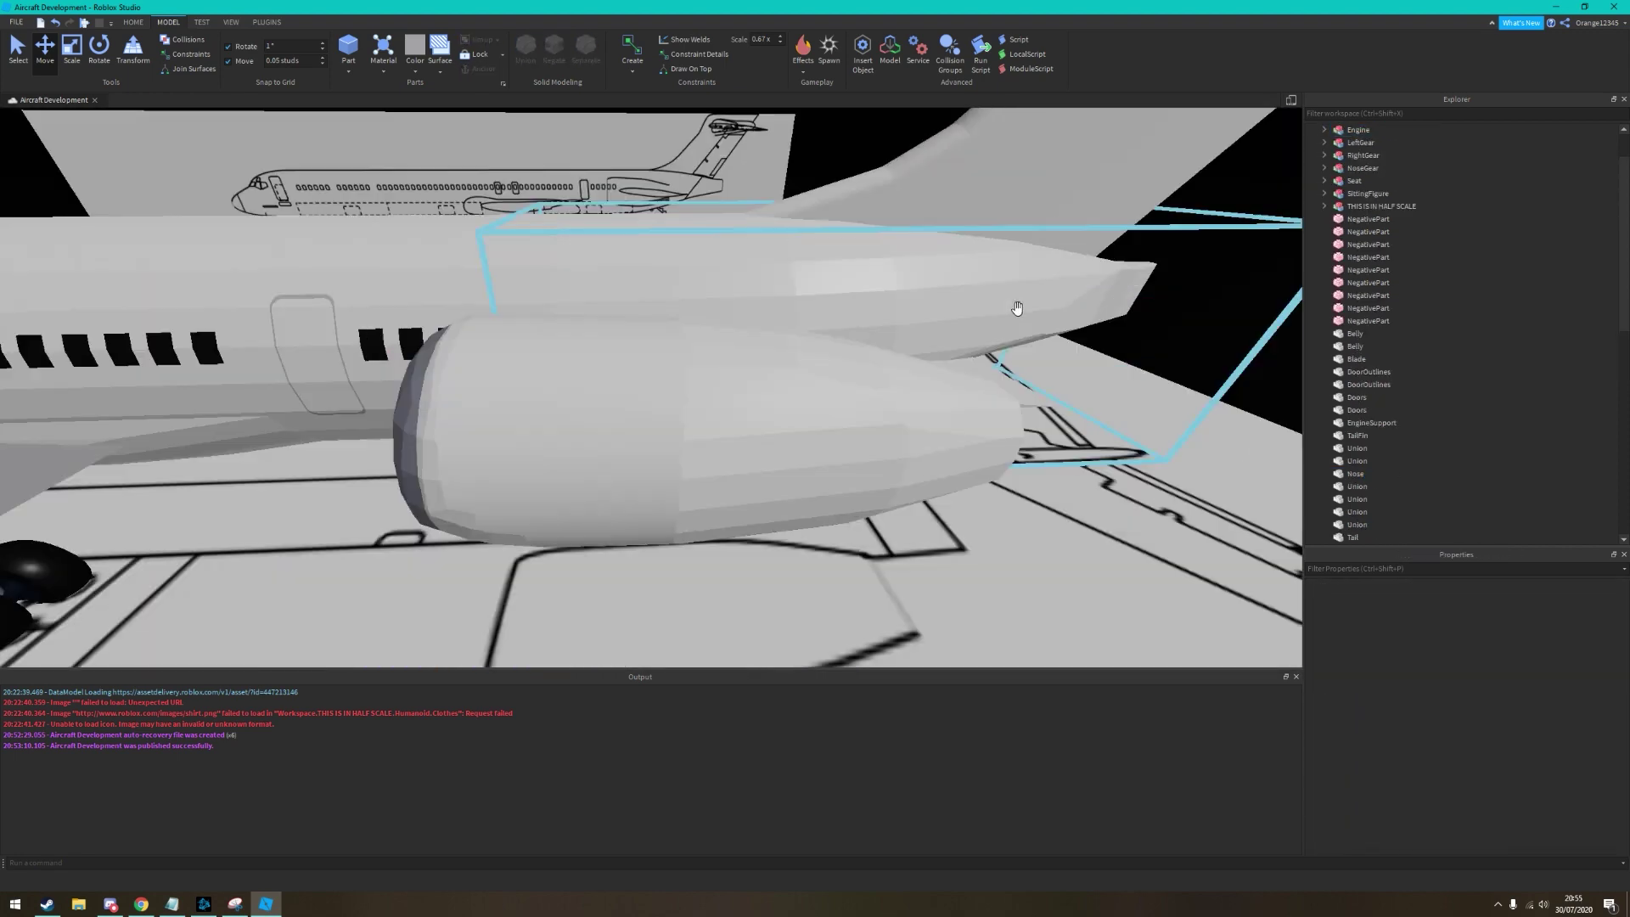
{"action": "left_click", "coordinate": [594, 526]}
{"action": "key", "text": "f"}
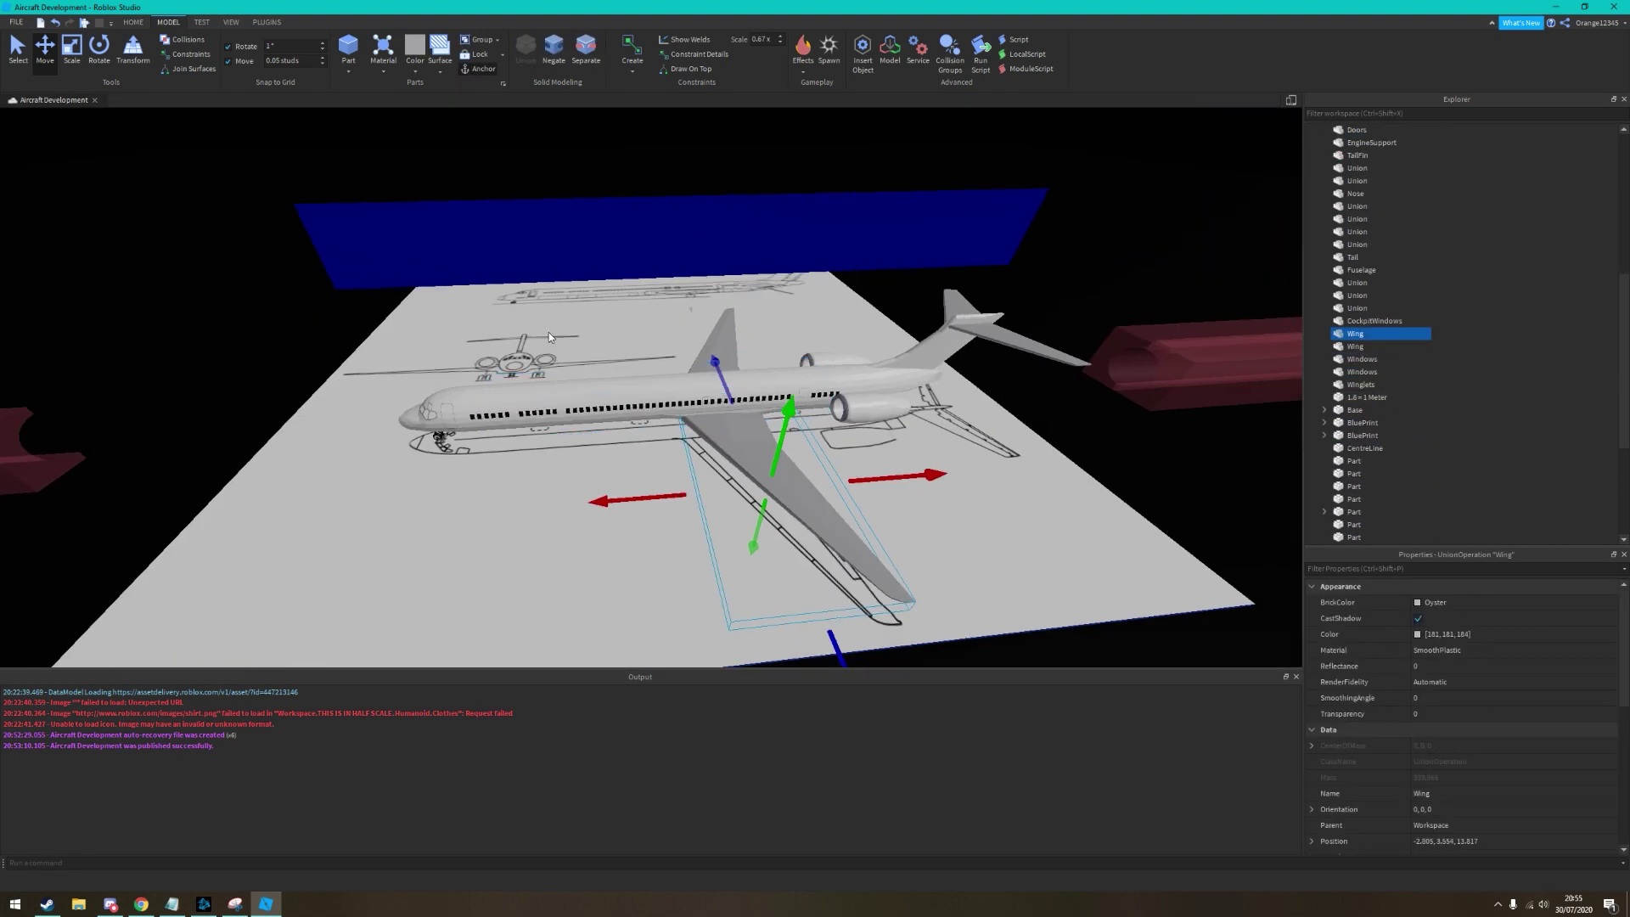
Filter the workspace for unions, set CollisionFidelity to Box on all of them and name the cockpit window frame CockpitWindowOutline
{"action": "right_click_drag", "start_coordinate": [415, 470], "coordinate": [546, 299]}
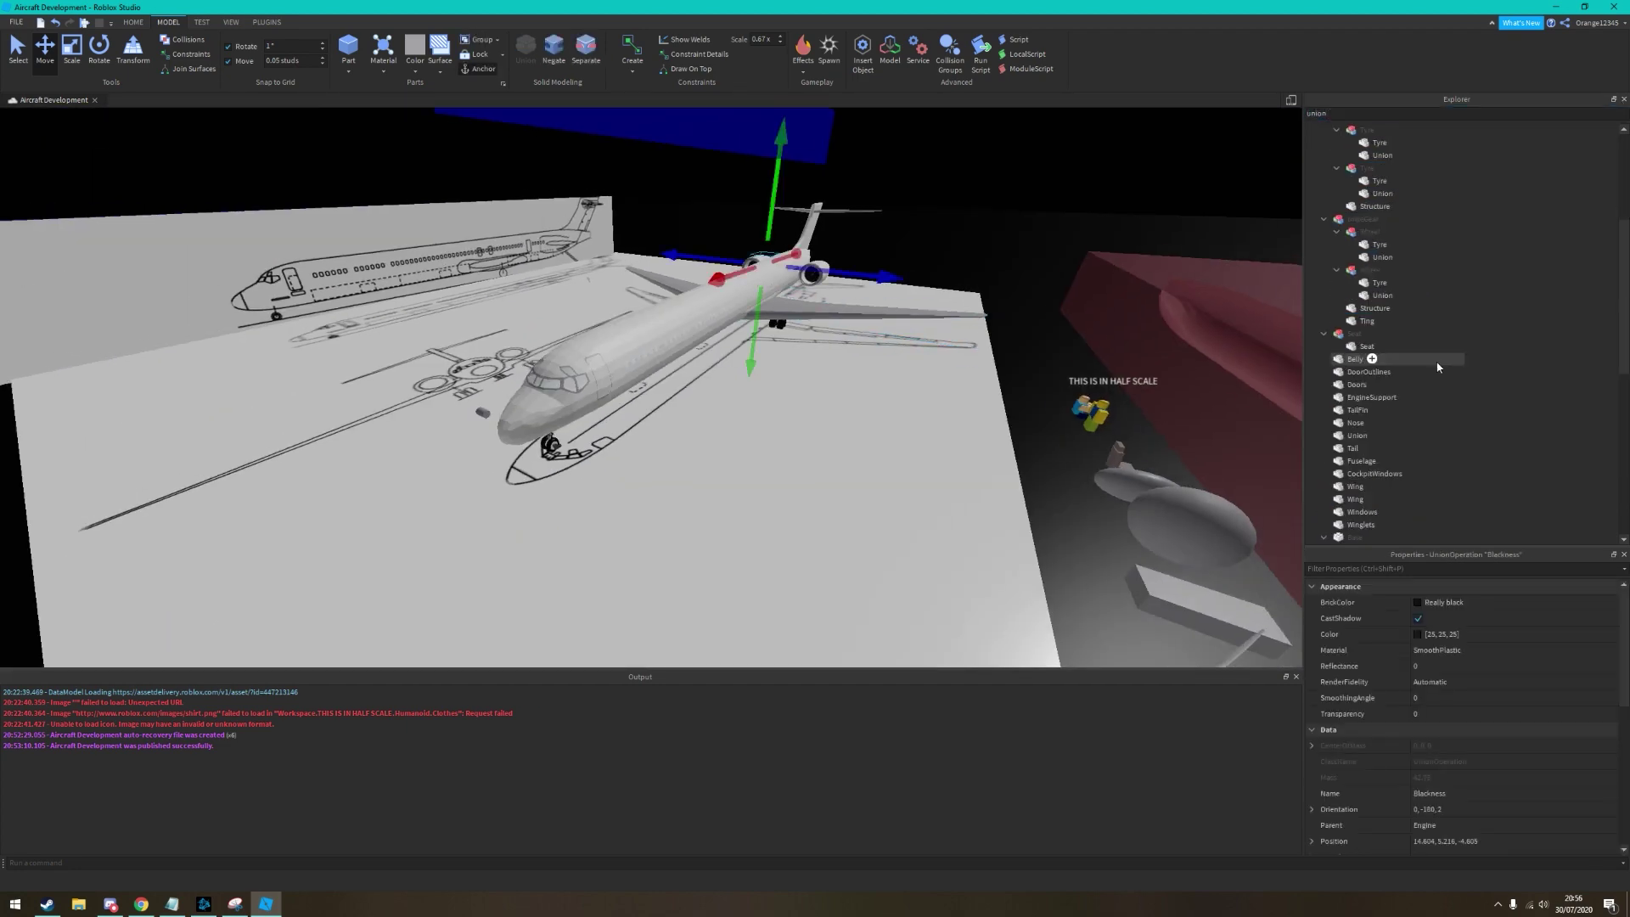
{"action": "left_click", "coordinate": [1443, 714]}
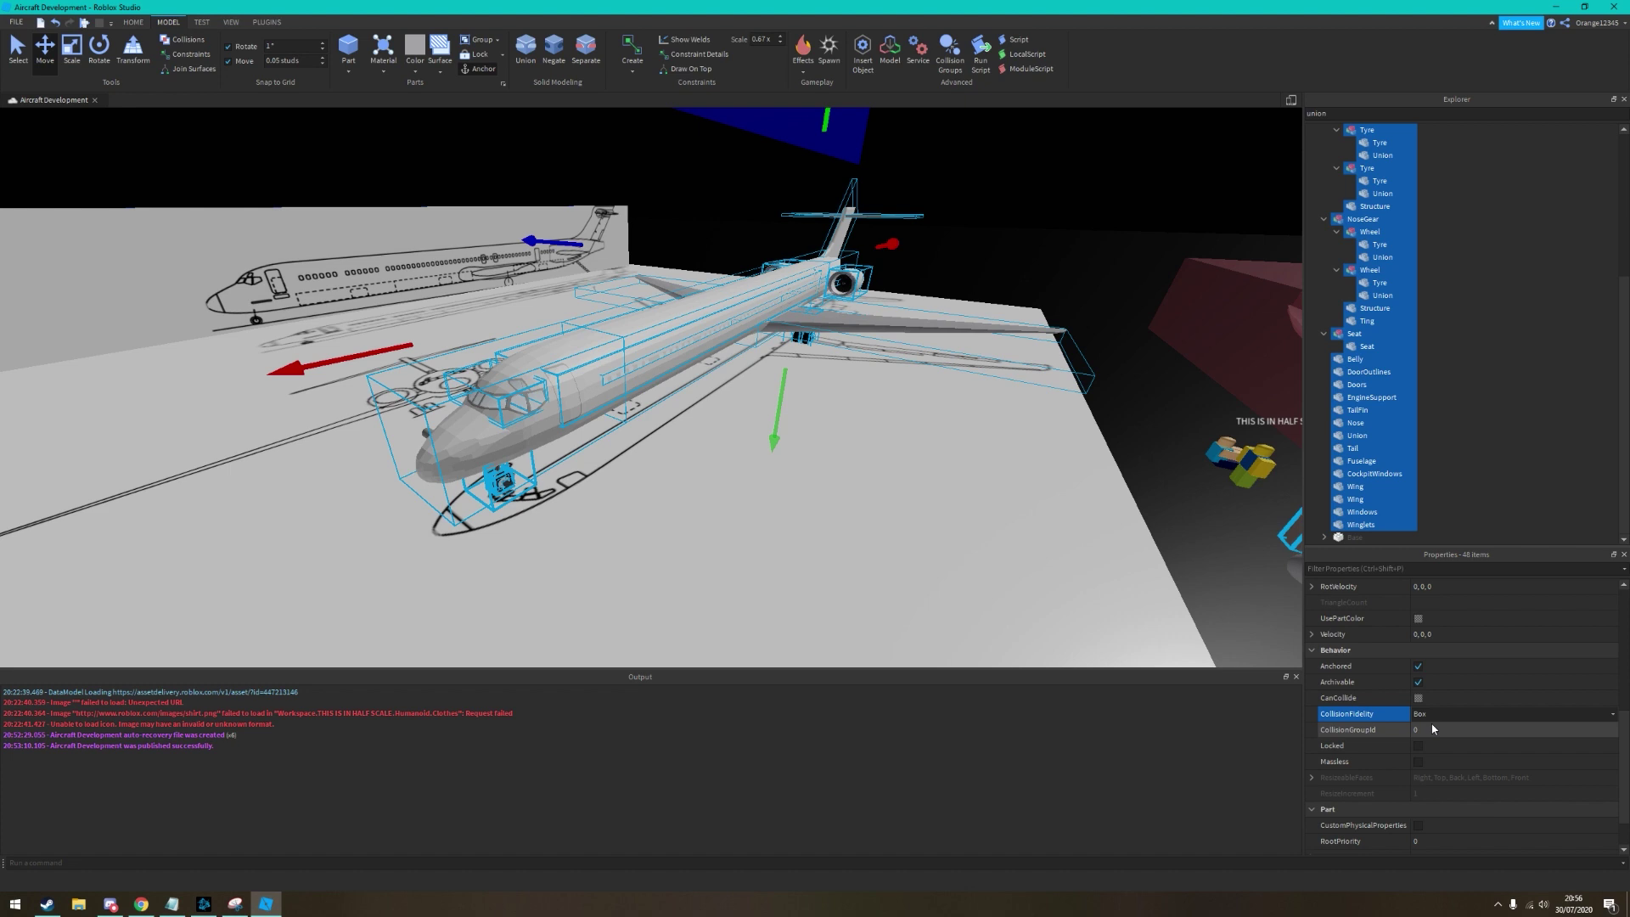
{"action": "scroll", "coordinate": [1434, 729], "scroll_direction": "down", "scroll_amount": 2}
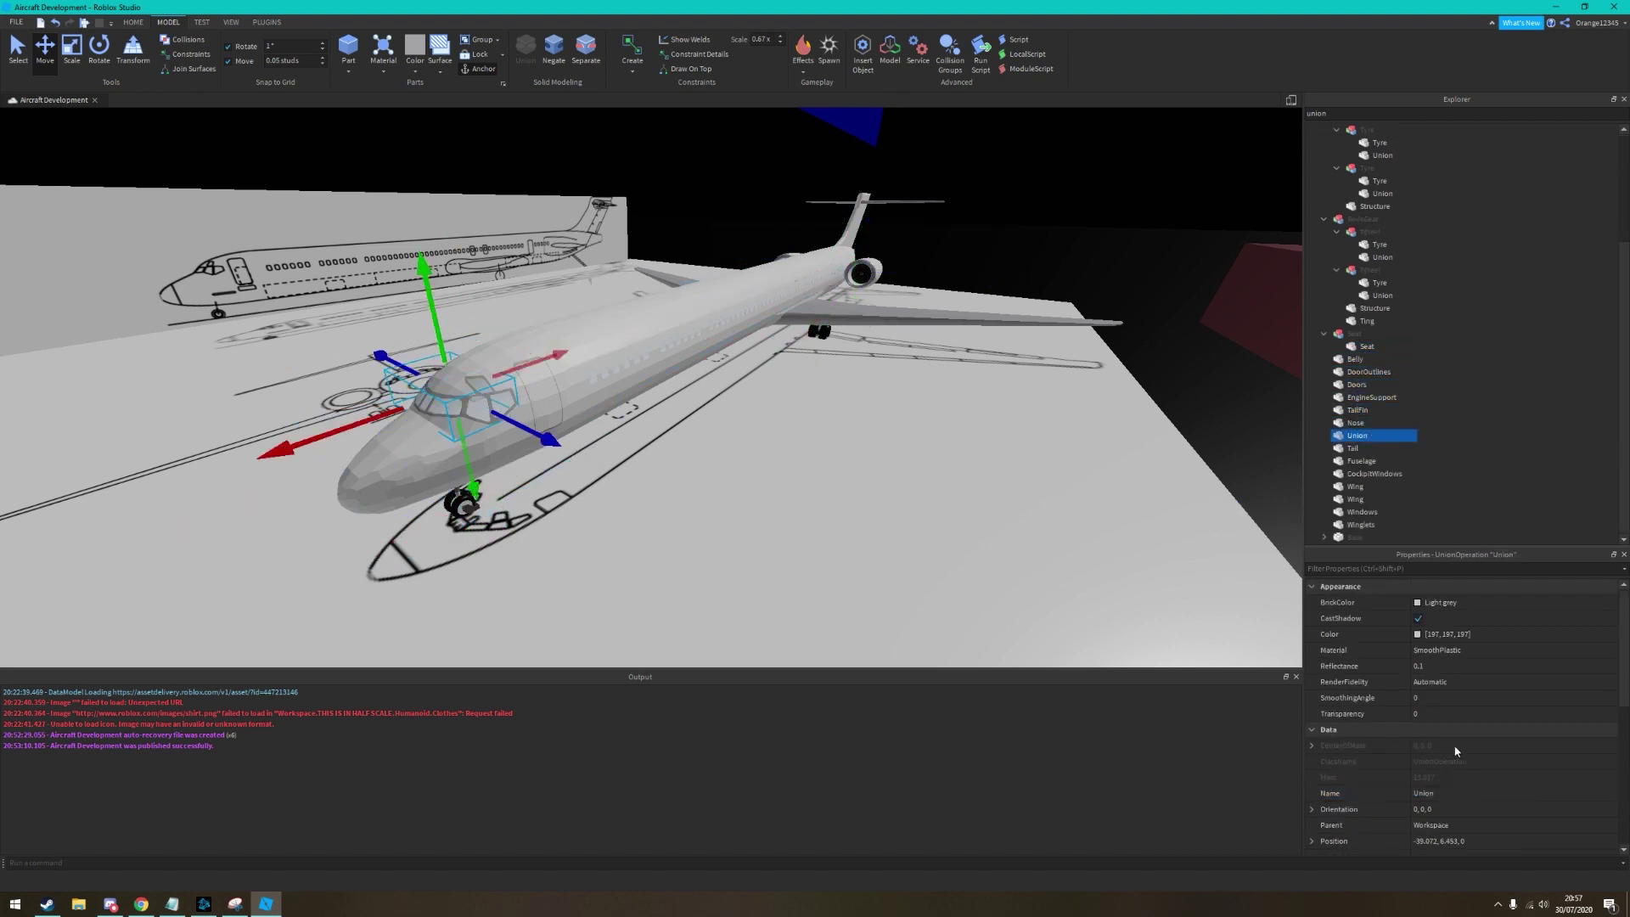
{"action": "scroll", "coordinate": [1454, 801], "scroll_direction": "down", "scroll_amount": 5}
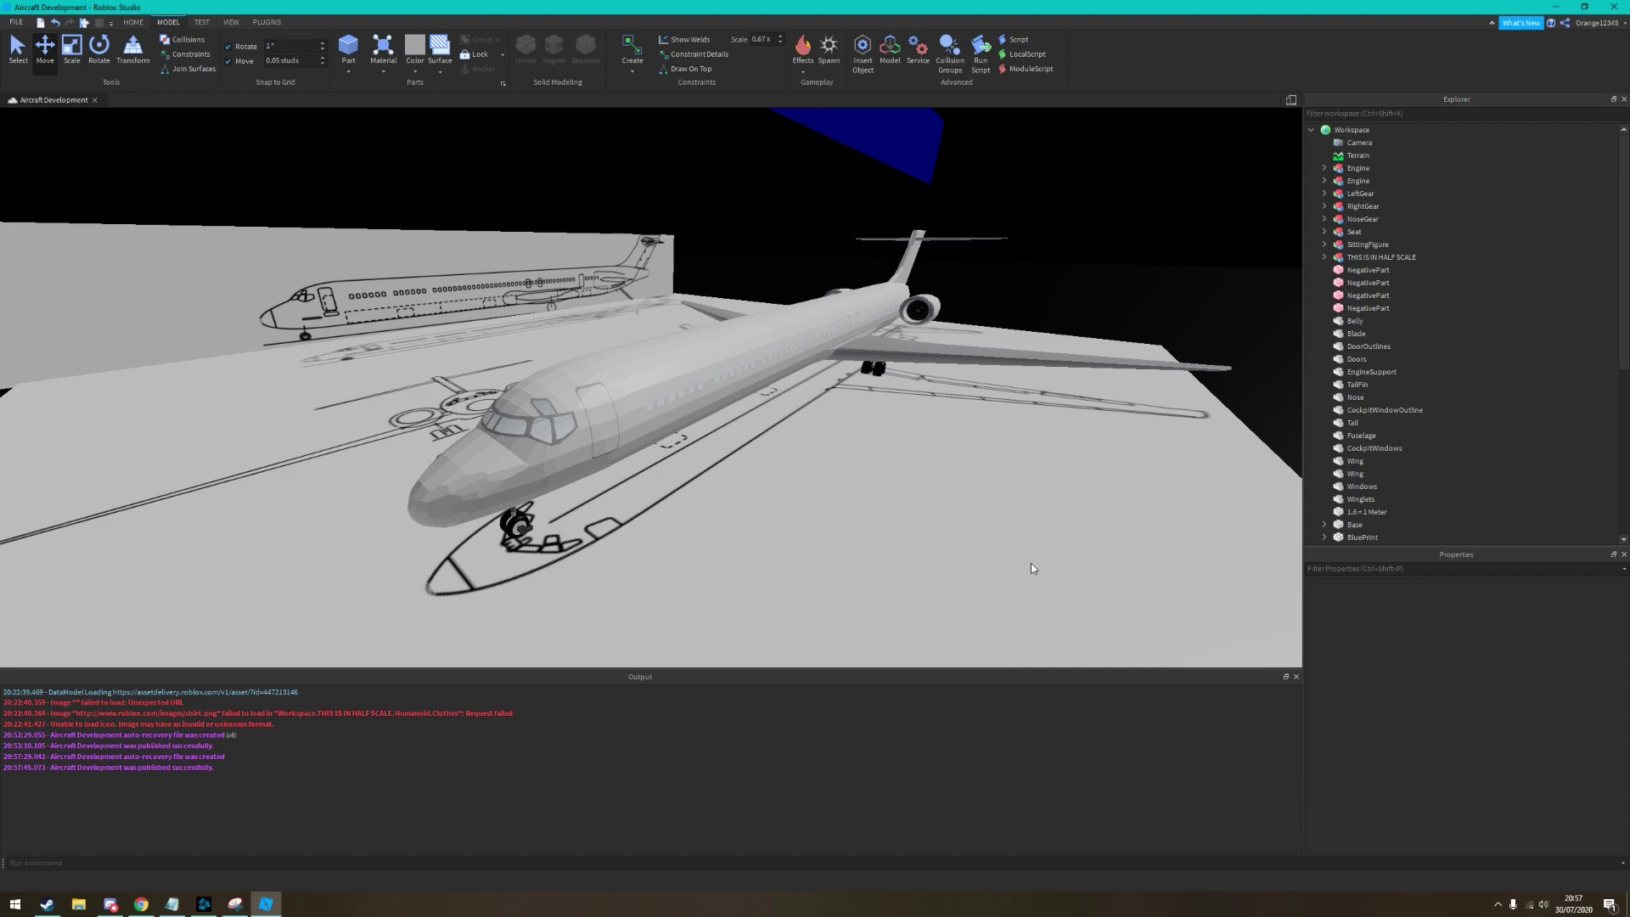
View the Delta MD-90 side photo in Chrome, return to Roblox Studio and make the rebuilt window frame SmoothPlastic, named CockpitWindowOutline
{"action": "scroll", "coordinate": [677, 463], "scroll_direction": "up", "scroll_amount": 10}
{"action": "right_click_drag", "start_coordinate": [678, 462], "coordinate": [659, 433]}
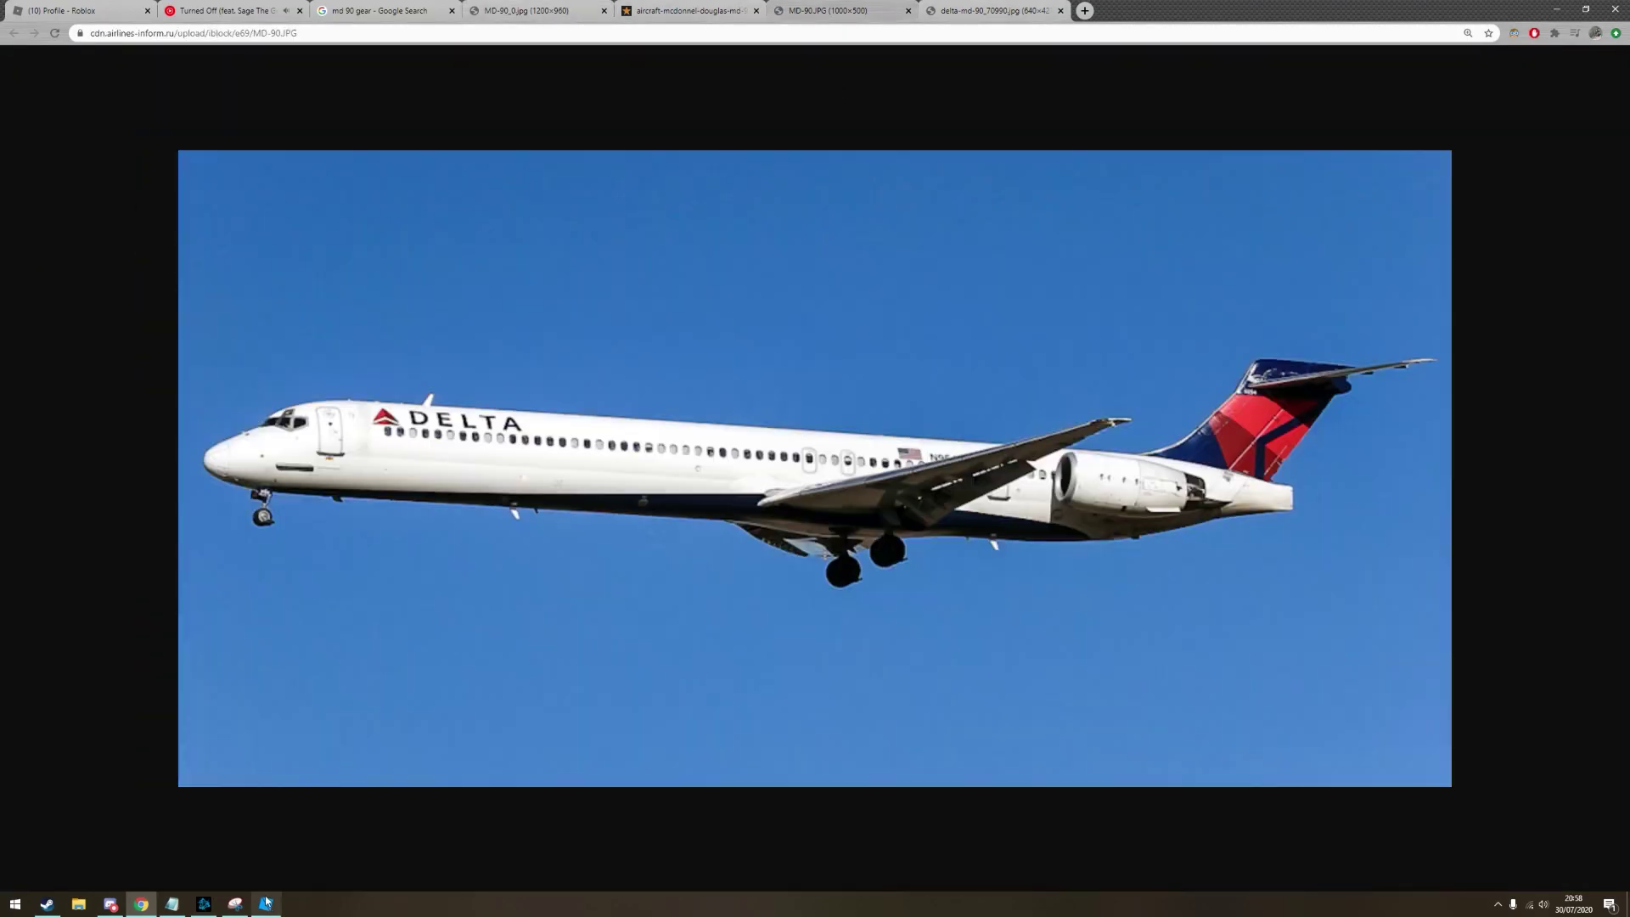
{"action": "left_click", "coordinate": [265, 901]}
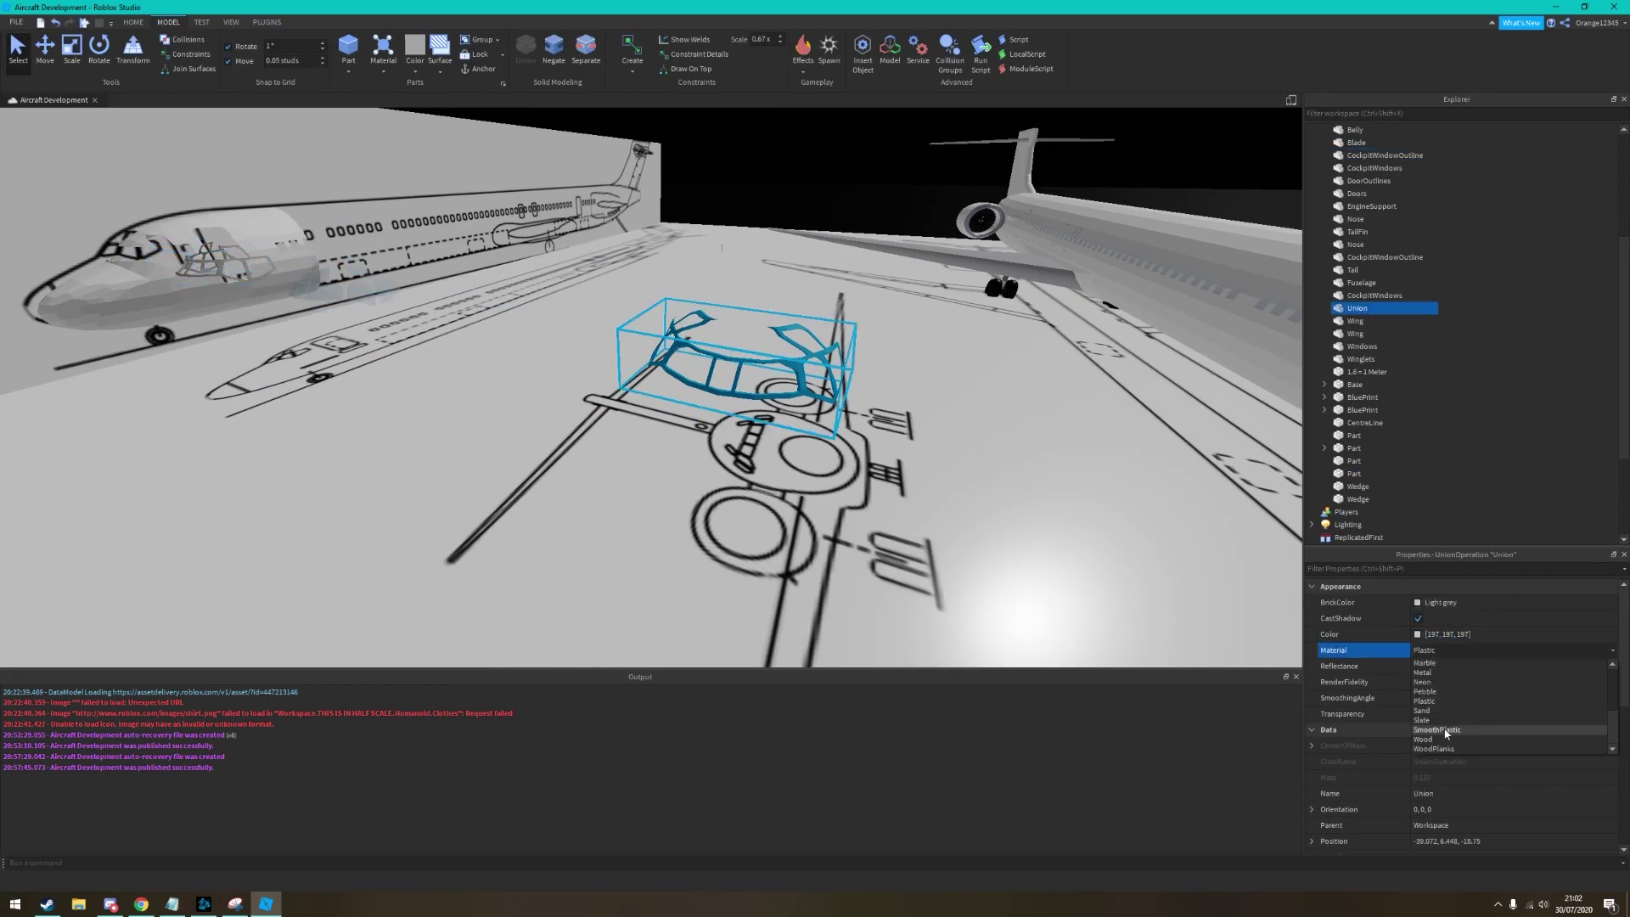
{"action": "type", "text": "indowOutline"}
{"action": "key", "text": "Return"}
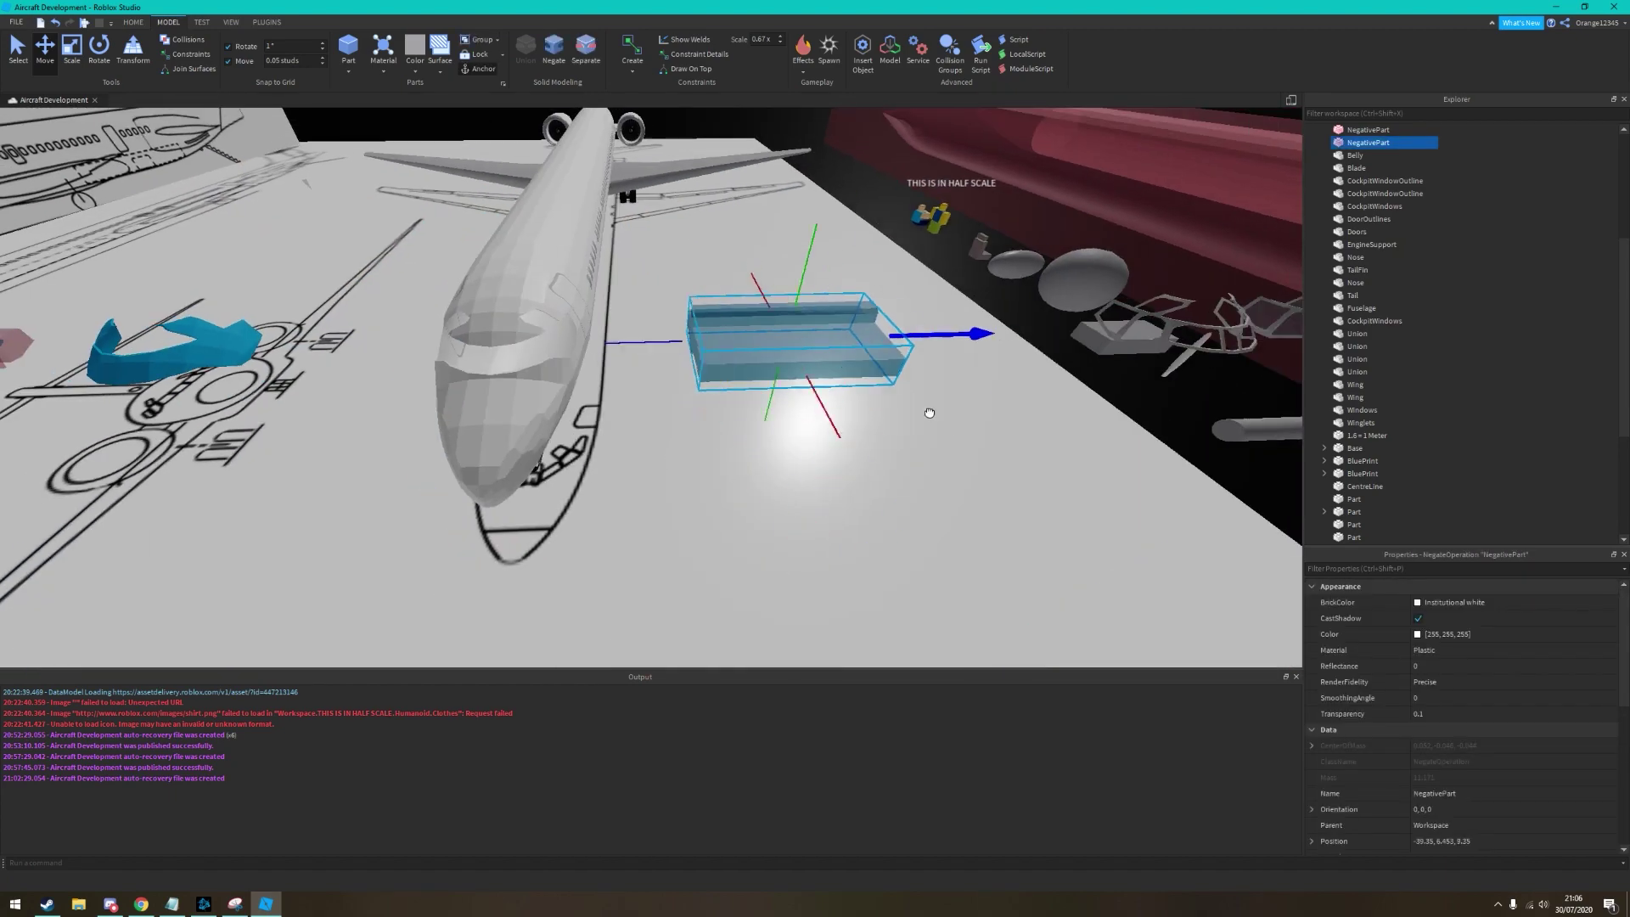
Move the negated cutting block onto the nose at Z 0 and union it with the cockpit section
{"action": "left_click_drag", "start_coordinate": [930, 413], "coordinate": [941, 411]}
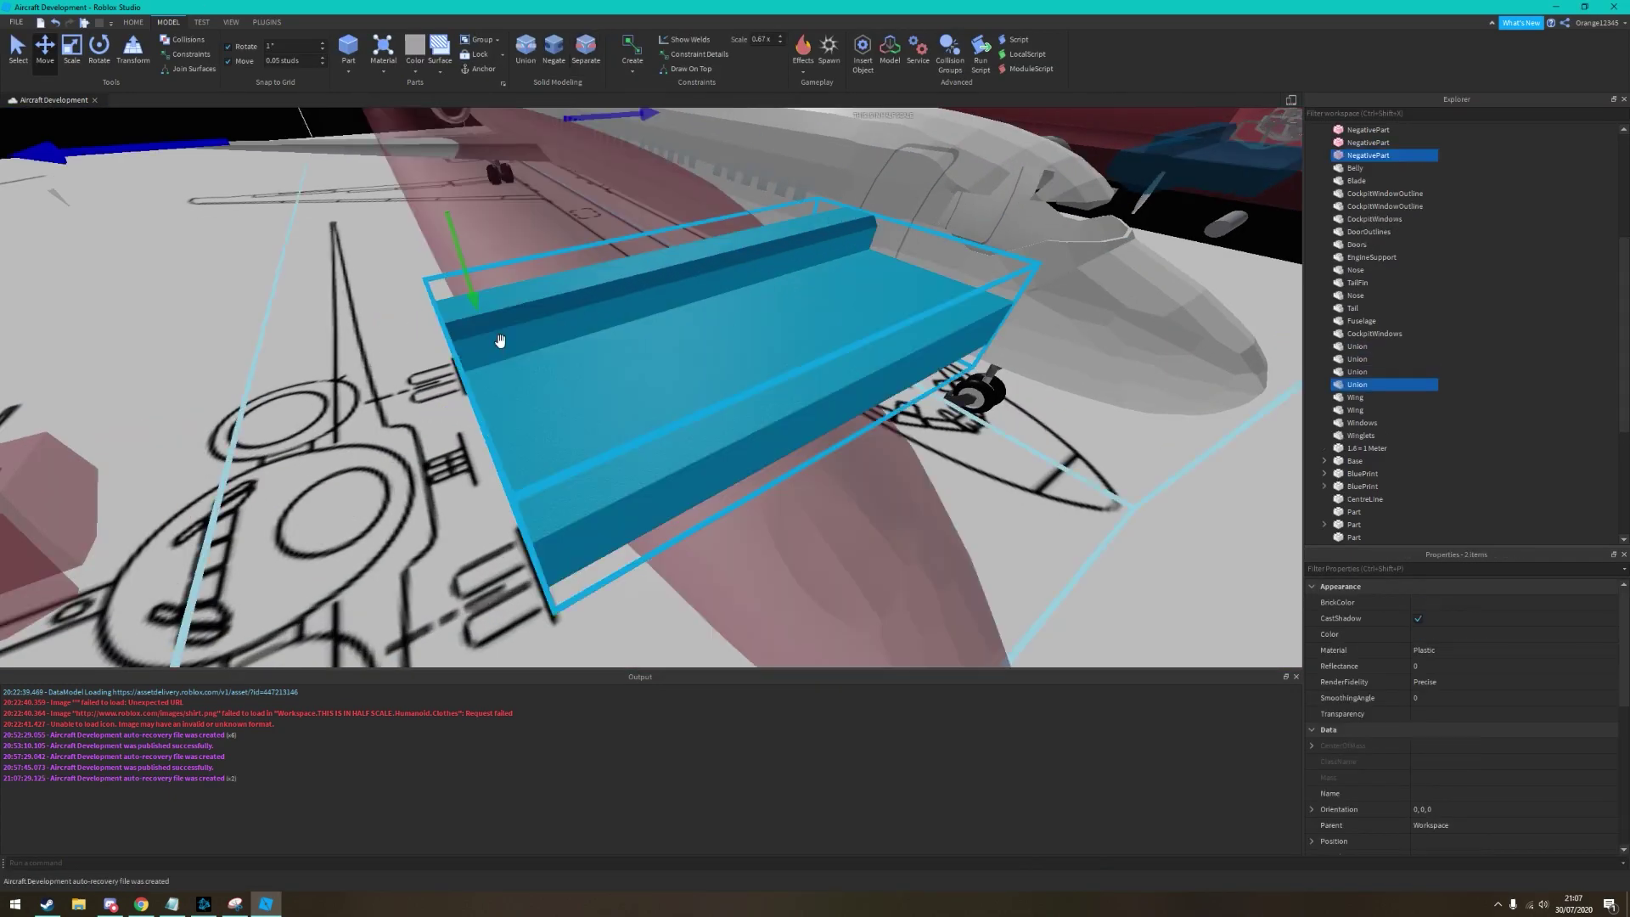
{"action": "left_click", "coordinate": [1492, 843]}
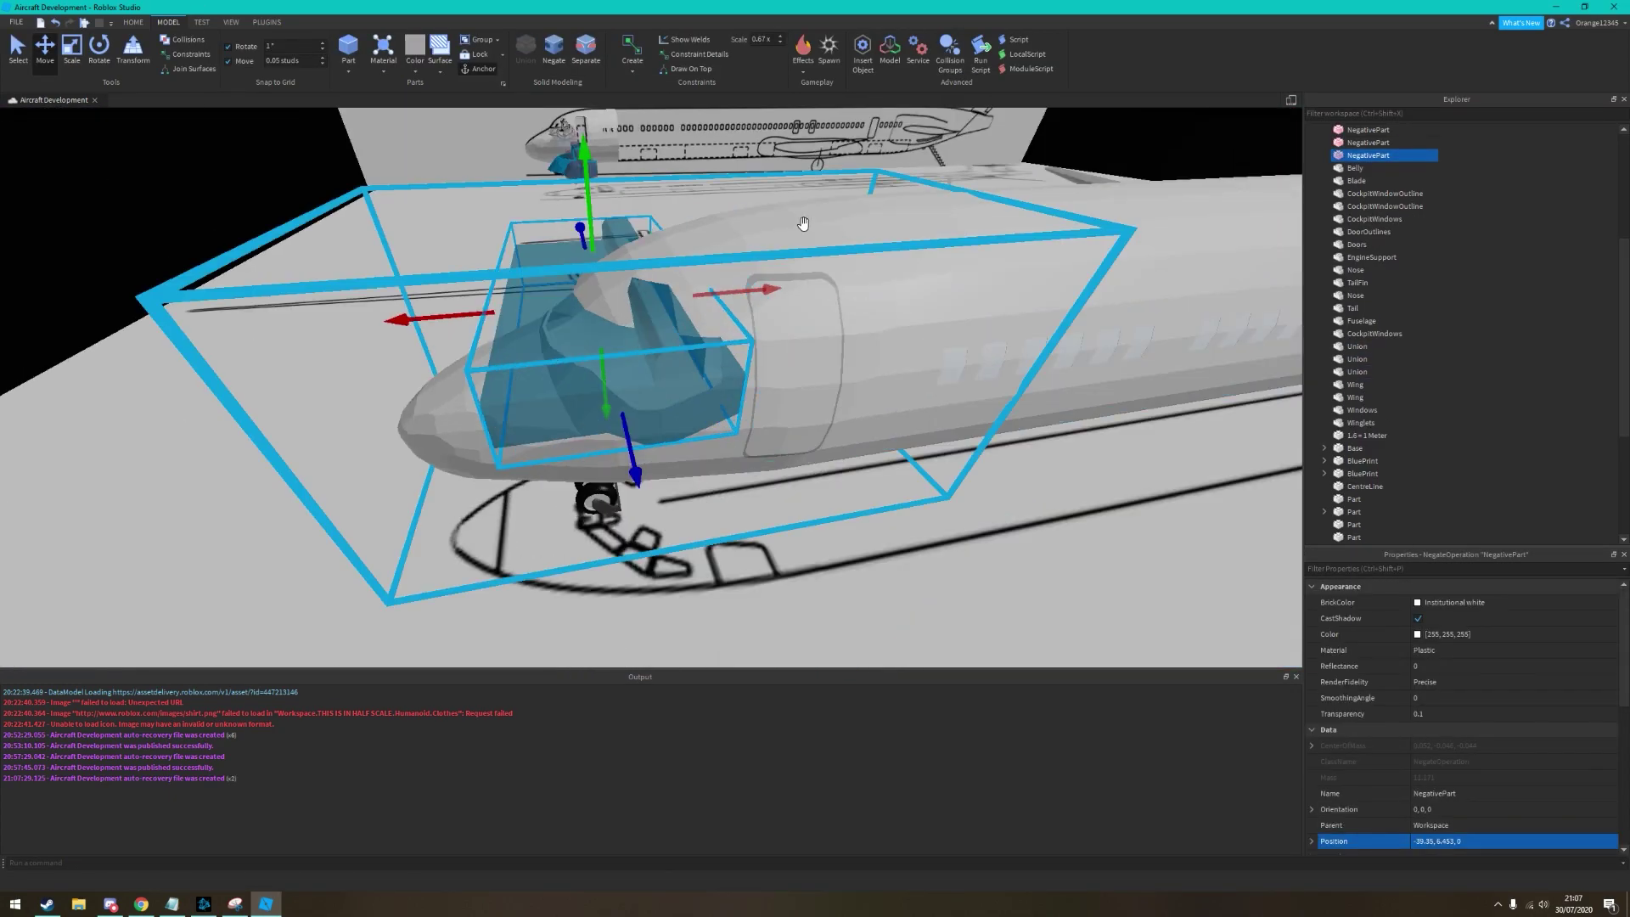
{"action": "key", "text": "ctrl+shift+g"}
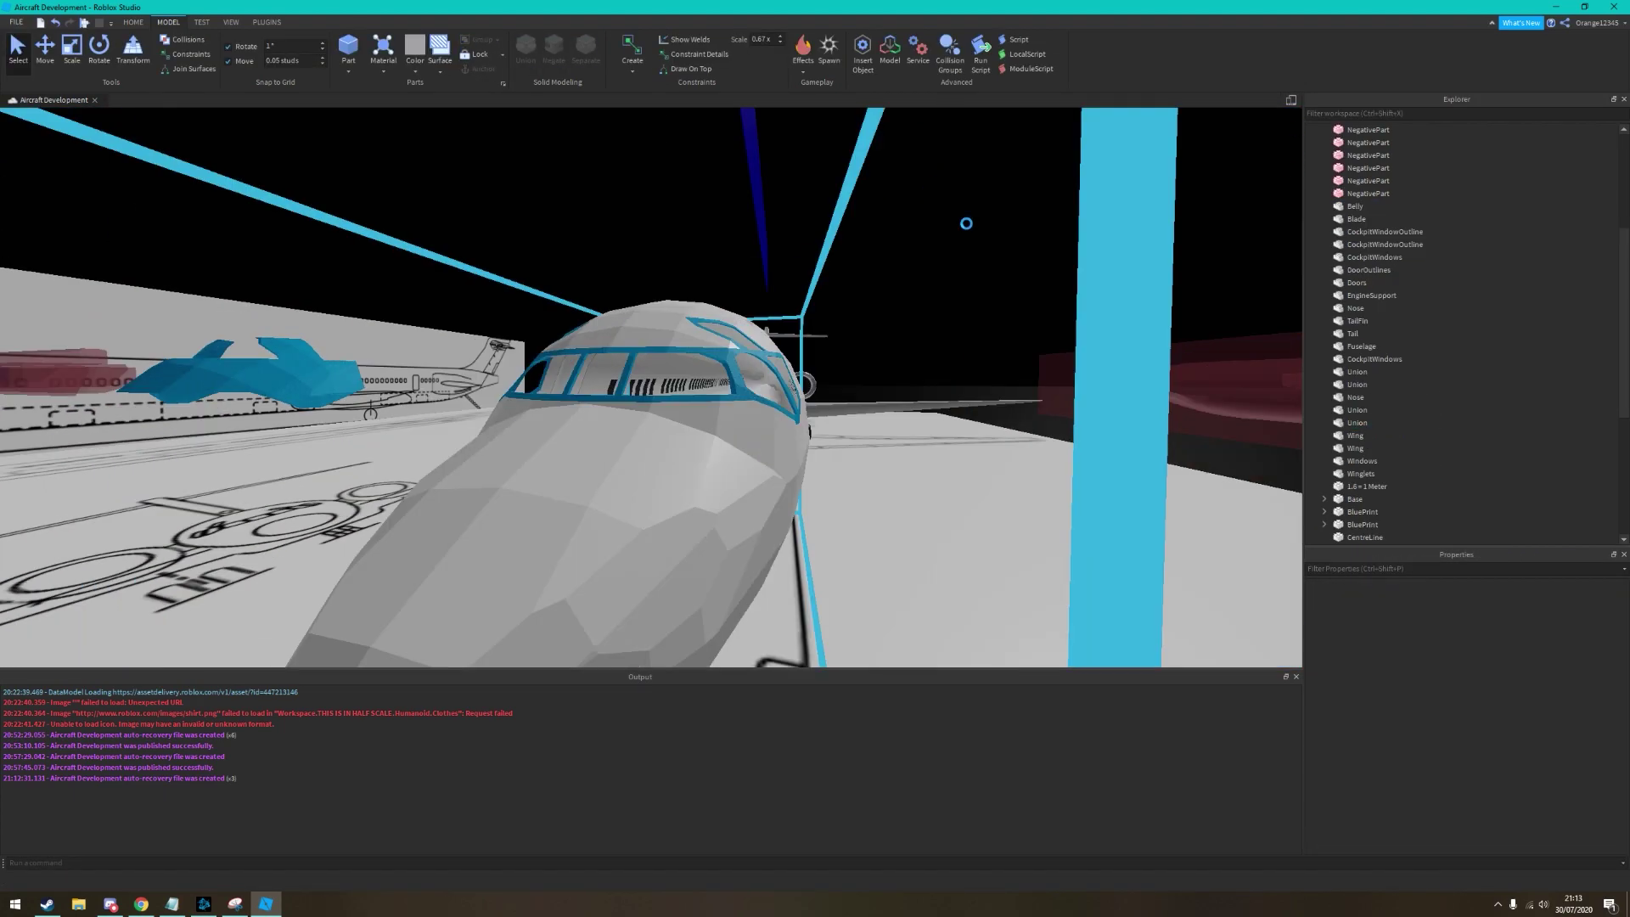
Check the cockpit windows in Chrome's Delta MD-90 photo, return to Roblox Studio and adjust the transparency of the new cockpit window union
{"action": "key", "text": "alt+Tab"}
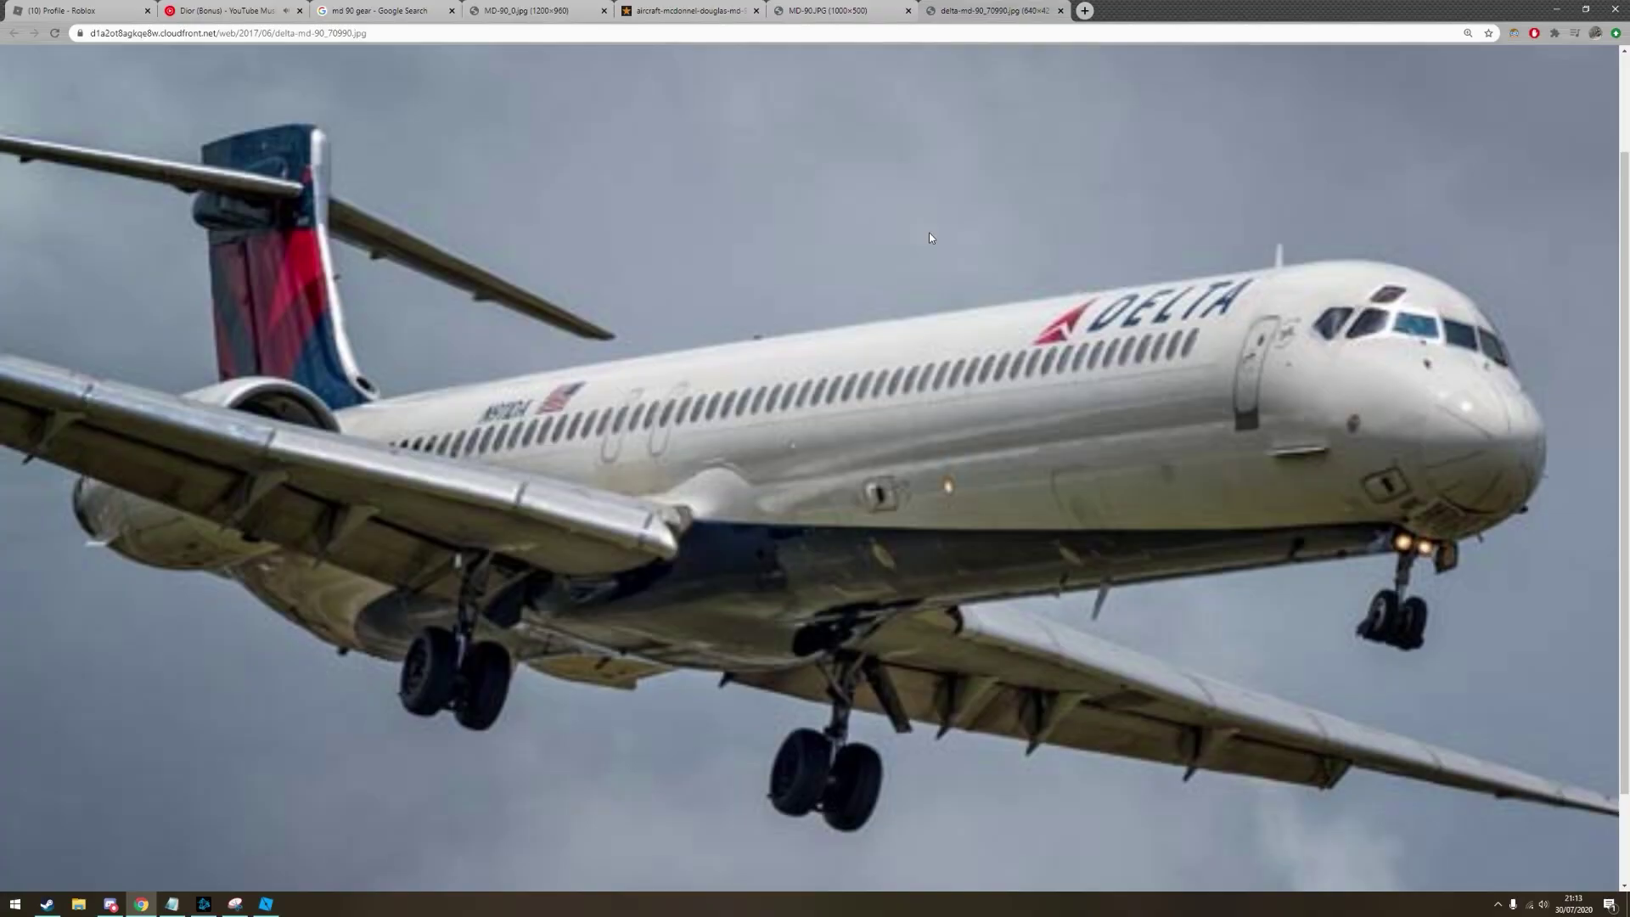
{"action": "key", "text": "alt+Tab"}
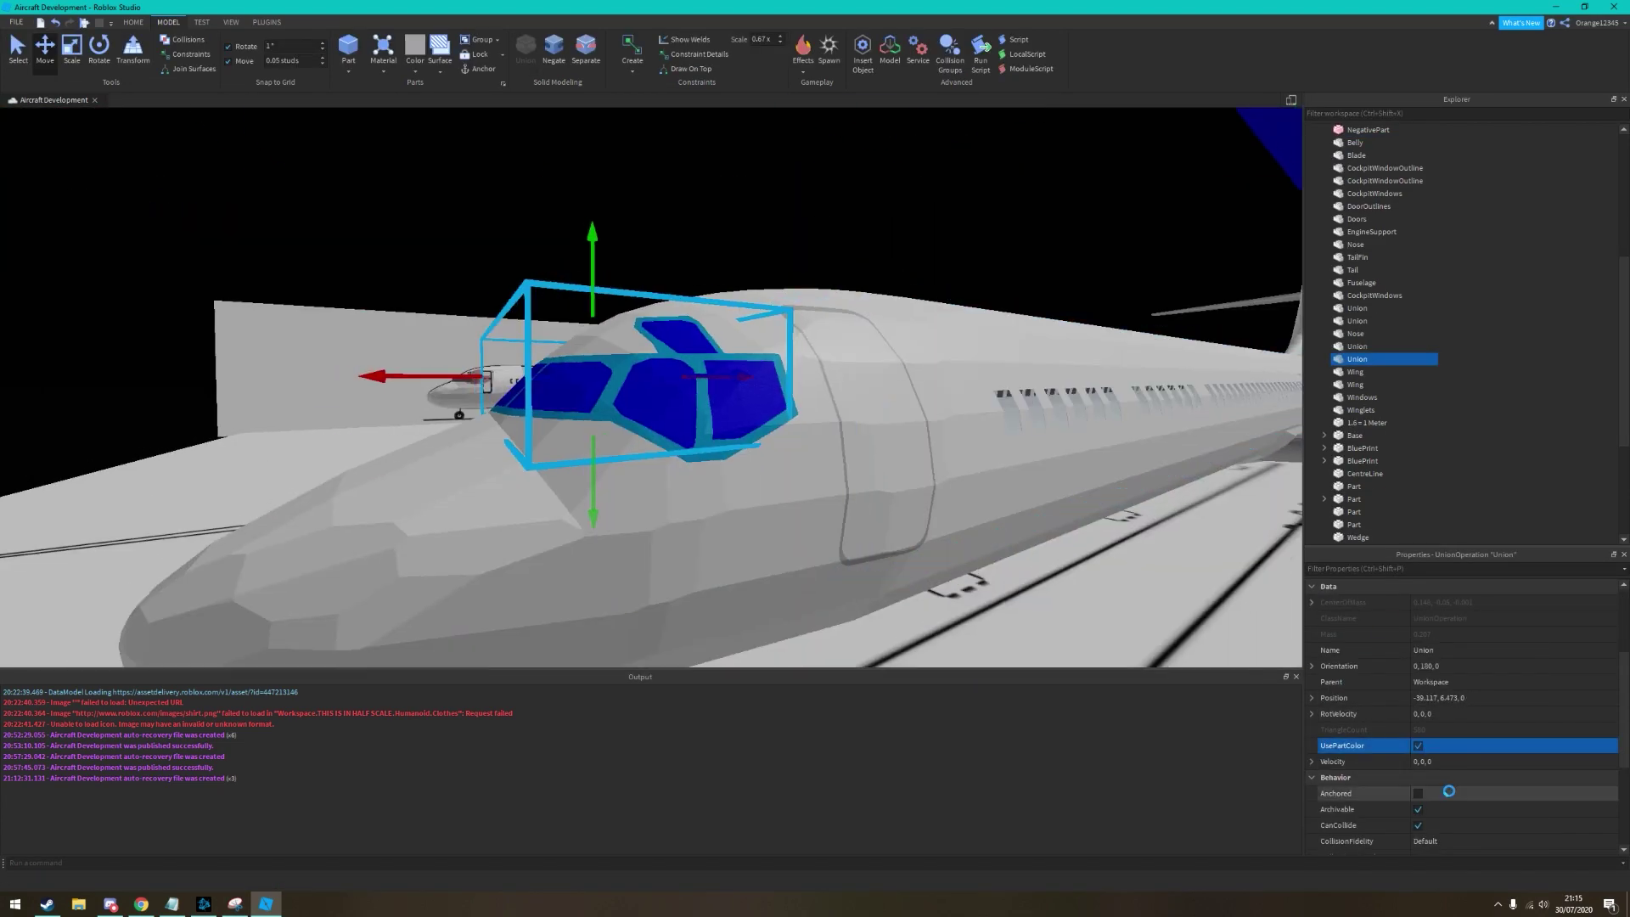
{"action": "scroll", "coordinate": [1448, 791], "scroll_direction": "up", "scroll_amount": 3}
{"action": "left_click", "coordinate": [1433, 715]}
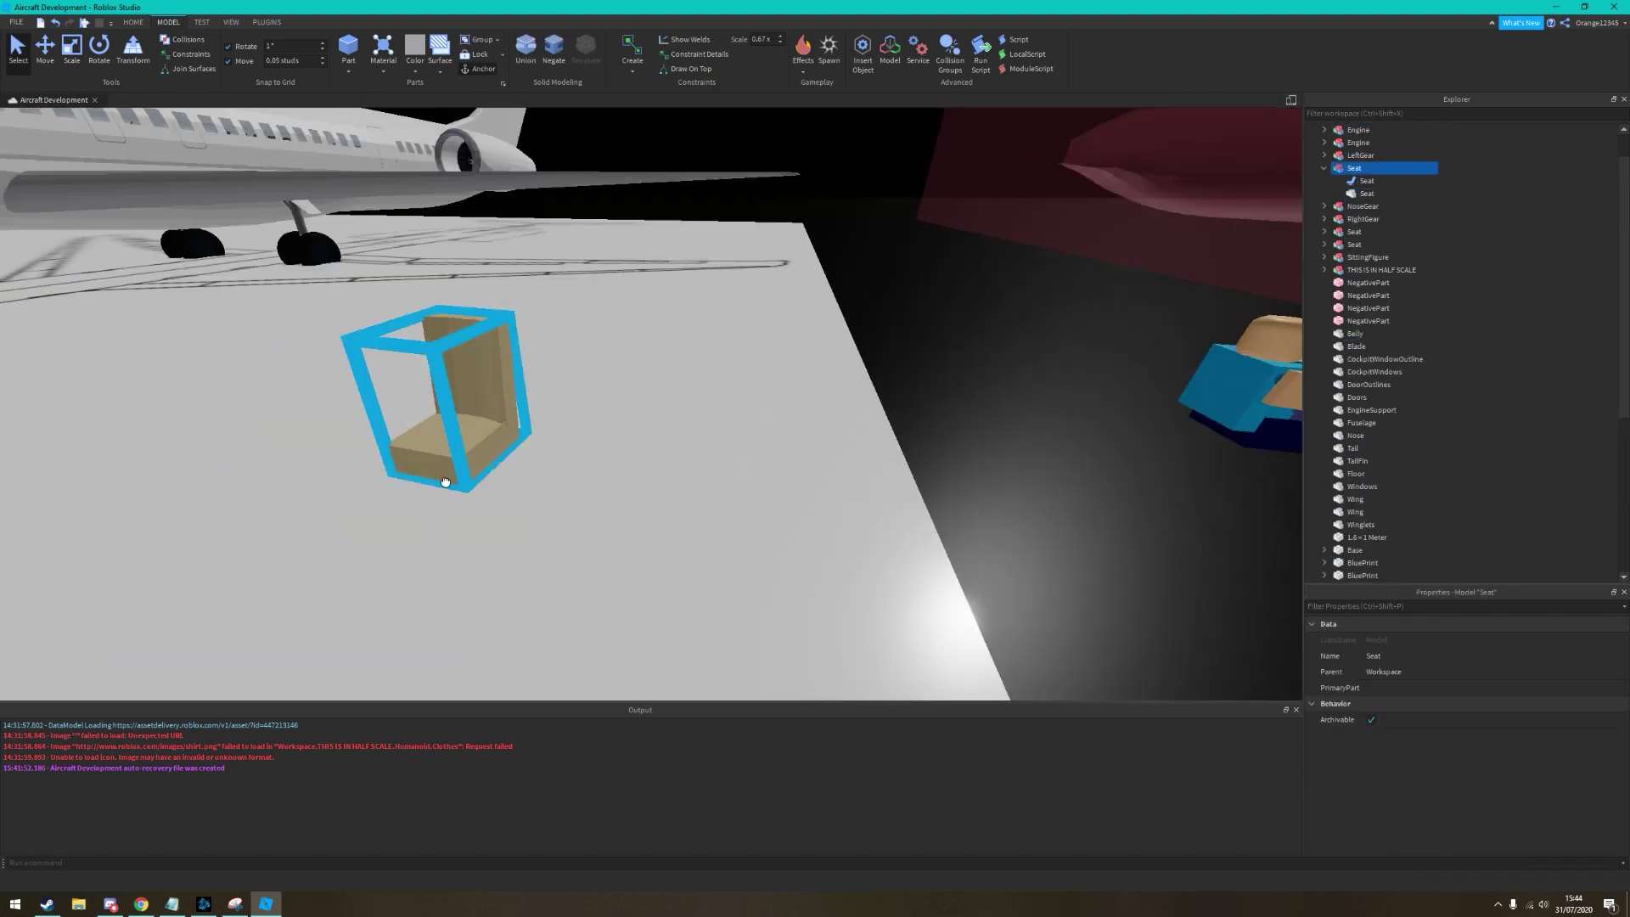
Duplicate the Seat model into pairs on both sides of the aisle and repeat the rows along the cabin
{"action": "left_click", "coordinate": [1380, 196]}
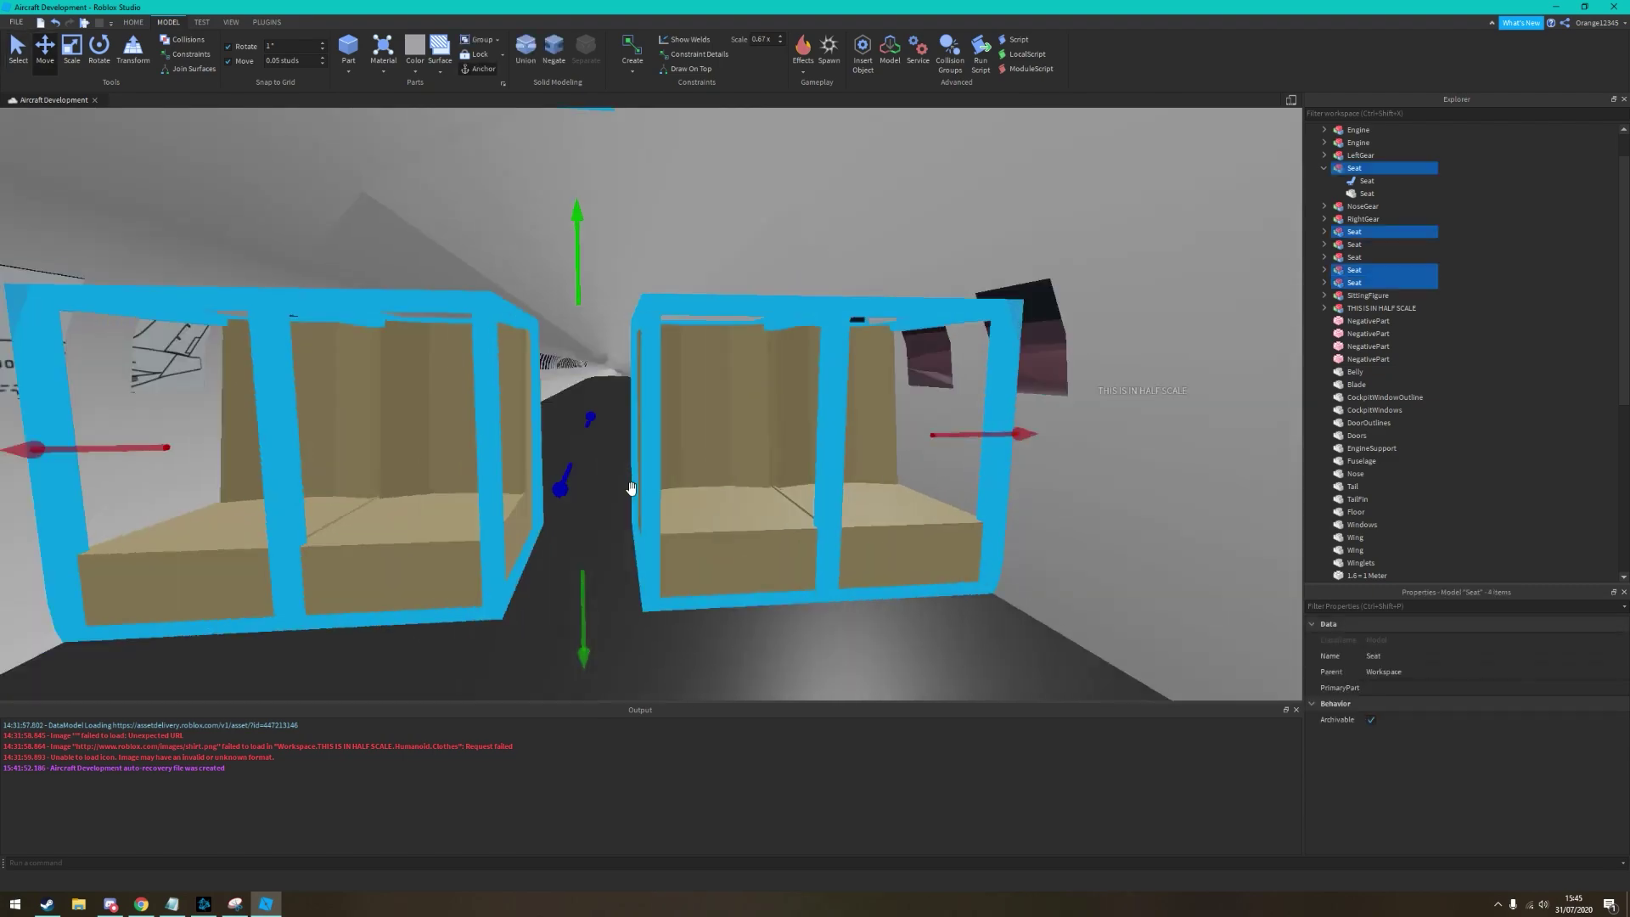
{"action": "scroll", "coordinate": [801, 411], "scroll_direction": "down", "scroll_amount": 10}
{"action": "scroll", "coordinate": [802, 411], "scroll_direction": "up", "scroll_amount": 10}
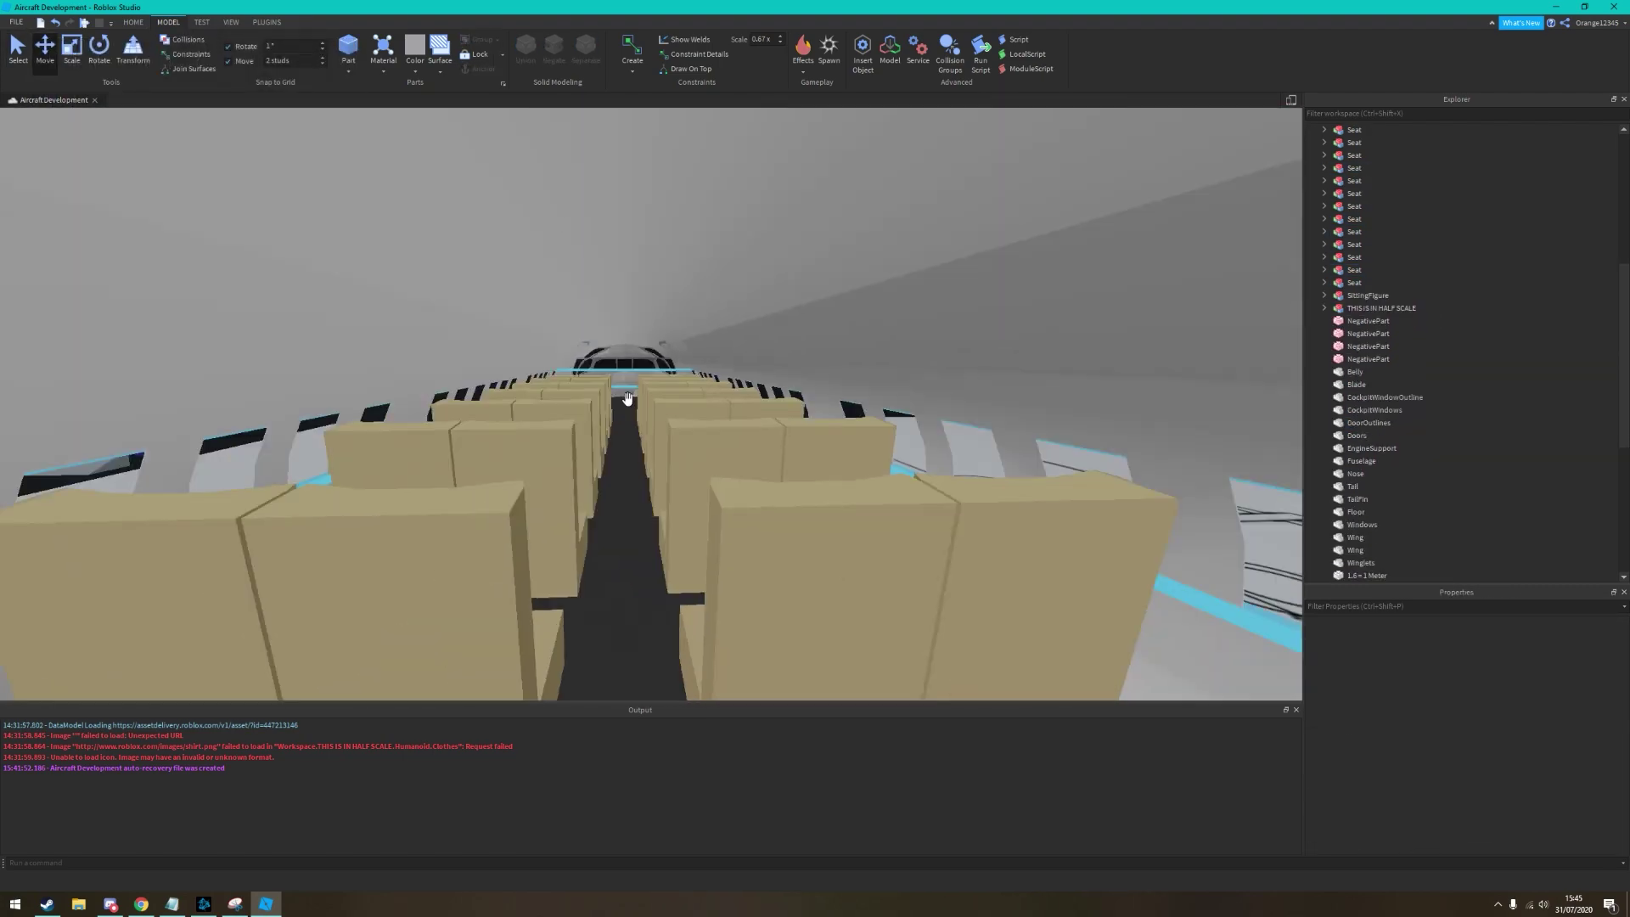
{"action": "scroll", "coordinate": [626, 399], "scroll_direction": "up", "scroll_amount": 10}
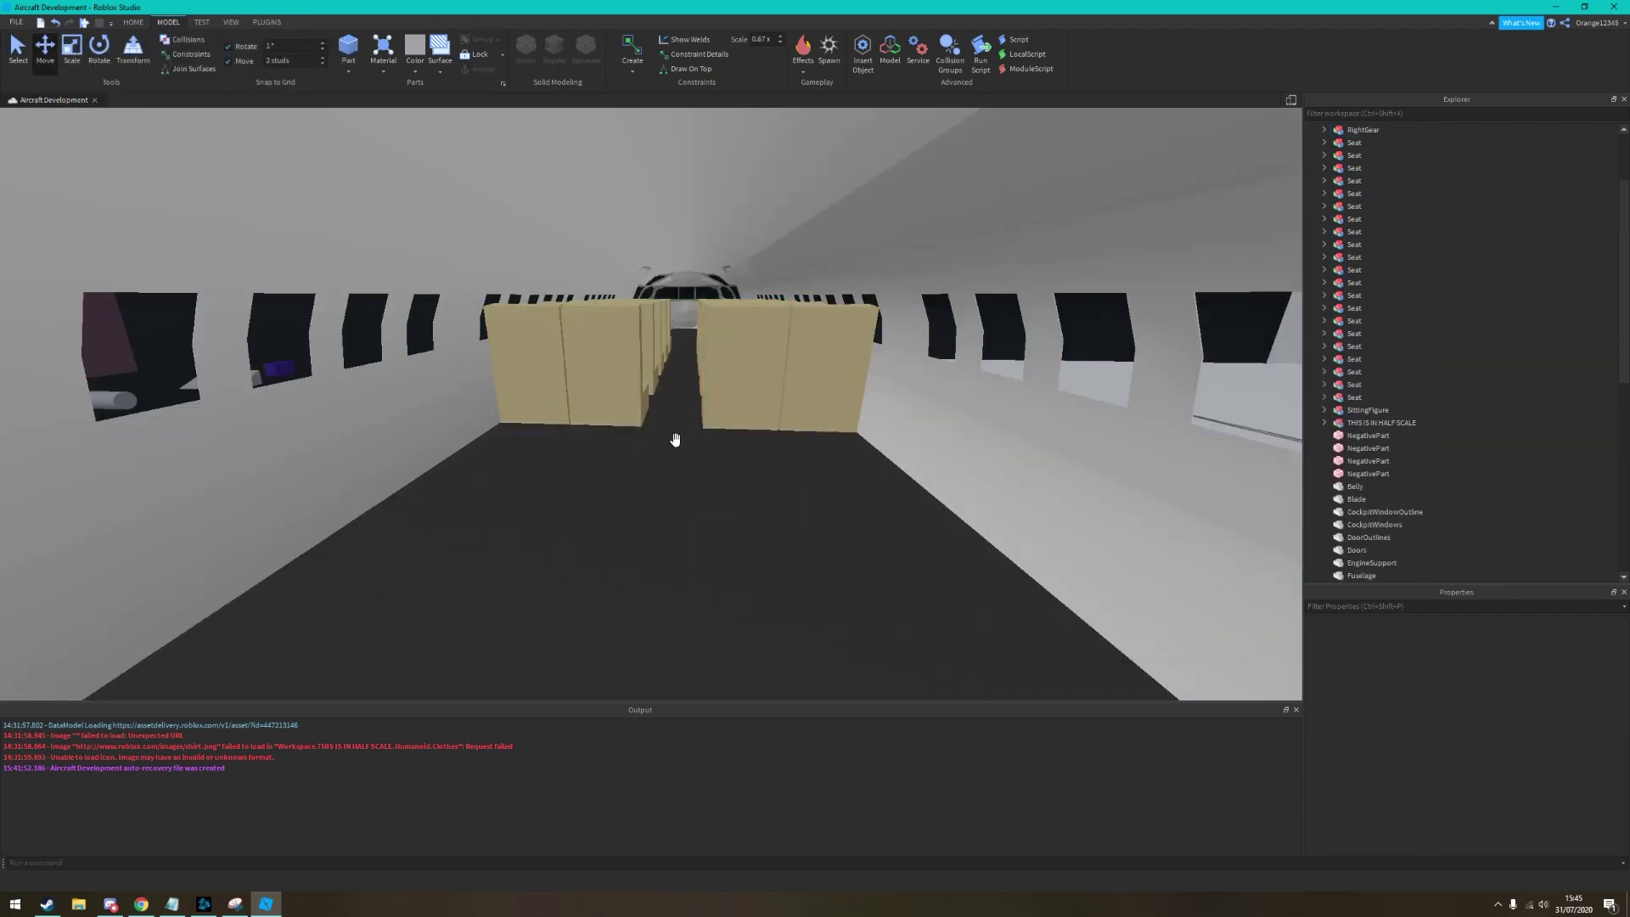
Paste a copy of the half-scale figure inside the front of the fuselage and set the move increment to 0.05 studs
{"action": "right_click_drag", "start_coordinate": [633, 430], "coordinate": [739, 459]}
{"action": "key", "text": "ctrl+v"}
{"action": "left_click", "coordinate": [315, 61]}
{"action": "scroll", "coordinate": [650, 403], "scroll_direction": "up", "scroll_amount": 10}
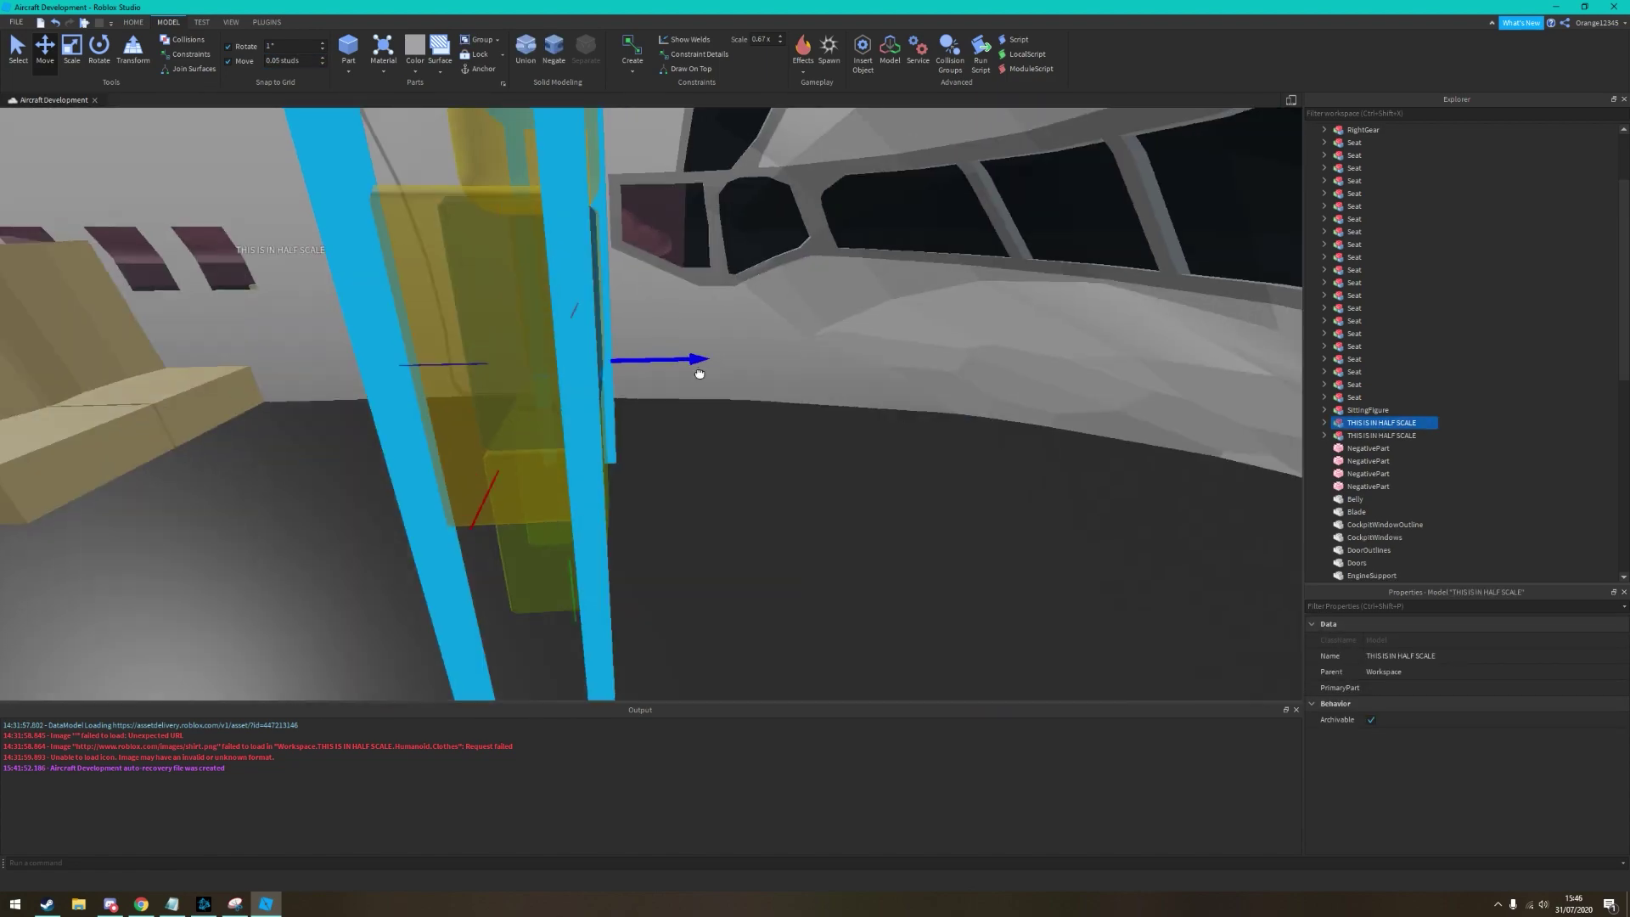
Browse MD-90 cockpit instrument photos in Chrome and return to Roblox Studio
{"action": "key", "text": "alt+Tab"}
{"action": "left_click", "coordinate": [382, 10]}
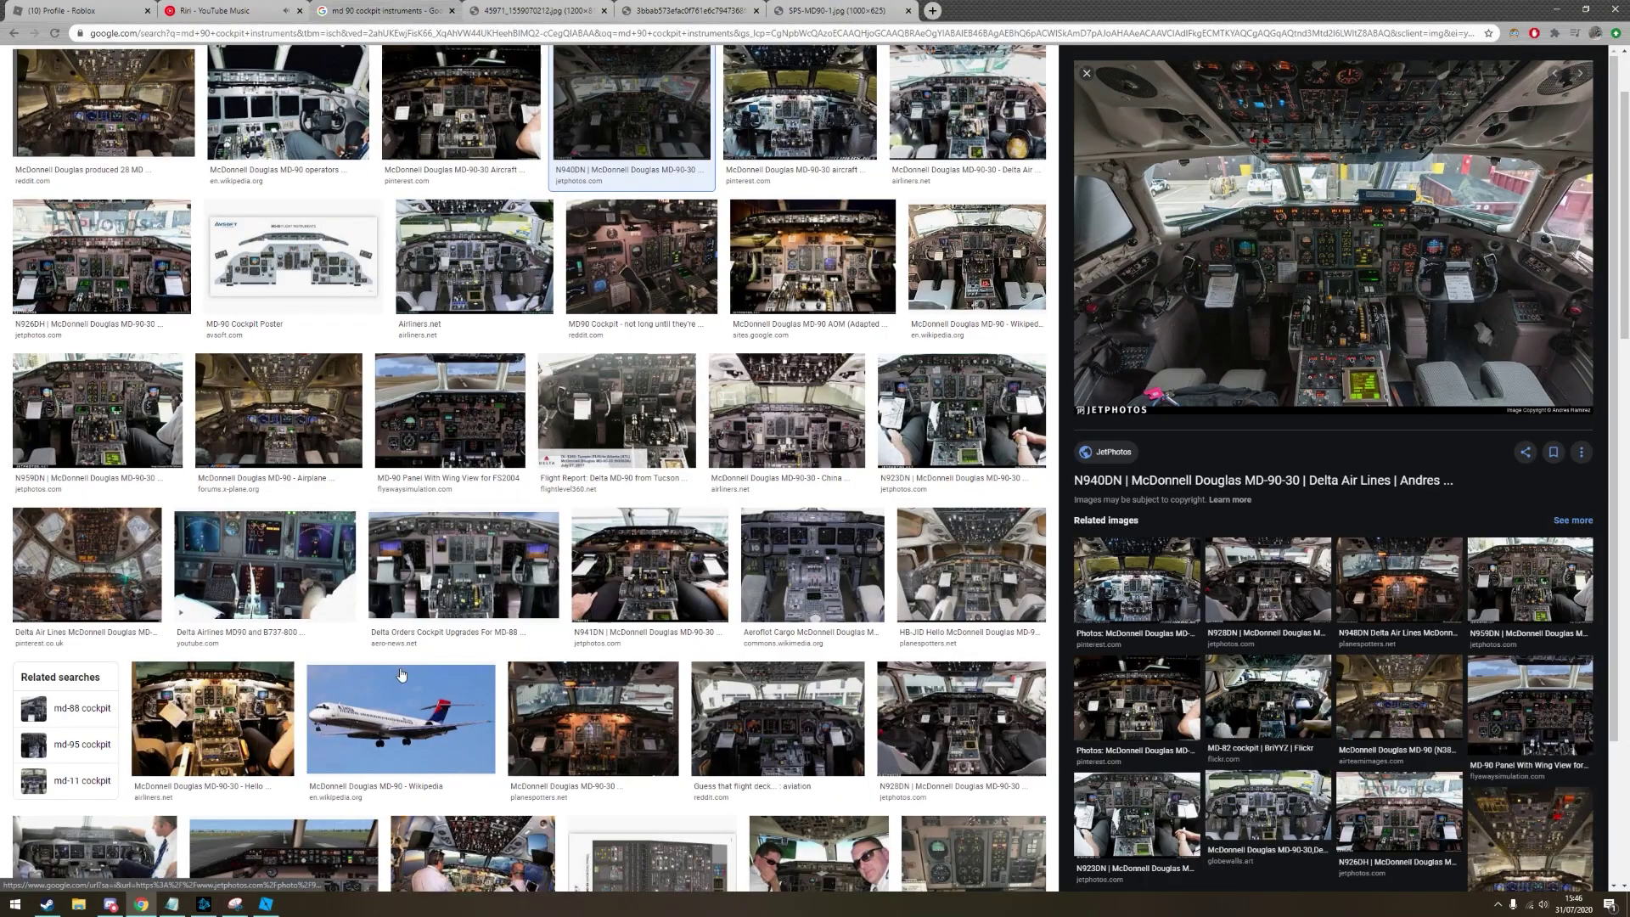
{"action": "left_click", "coordinate": [400, 710]}
{"action": "key", "text": "alt+Tab"}
Add a part and scale it into a thin SmoothPlastic wall panel beside the figure at the cockpit entrance
{"action": "left_click", "coordinate": [786, 510]}
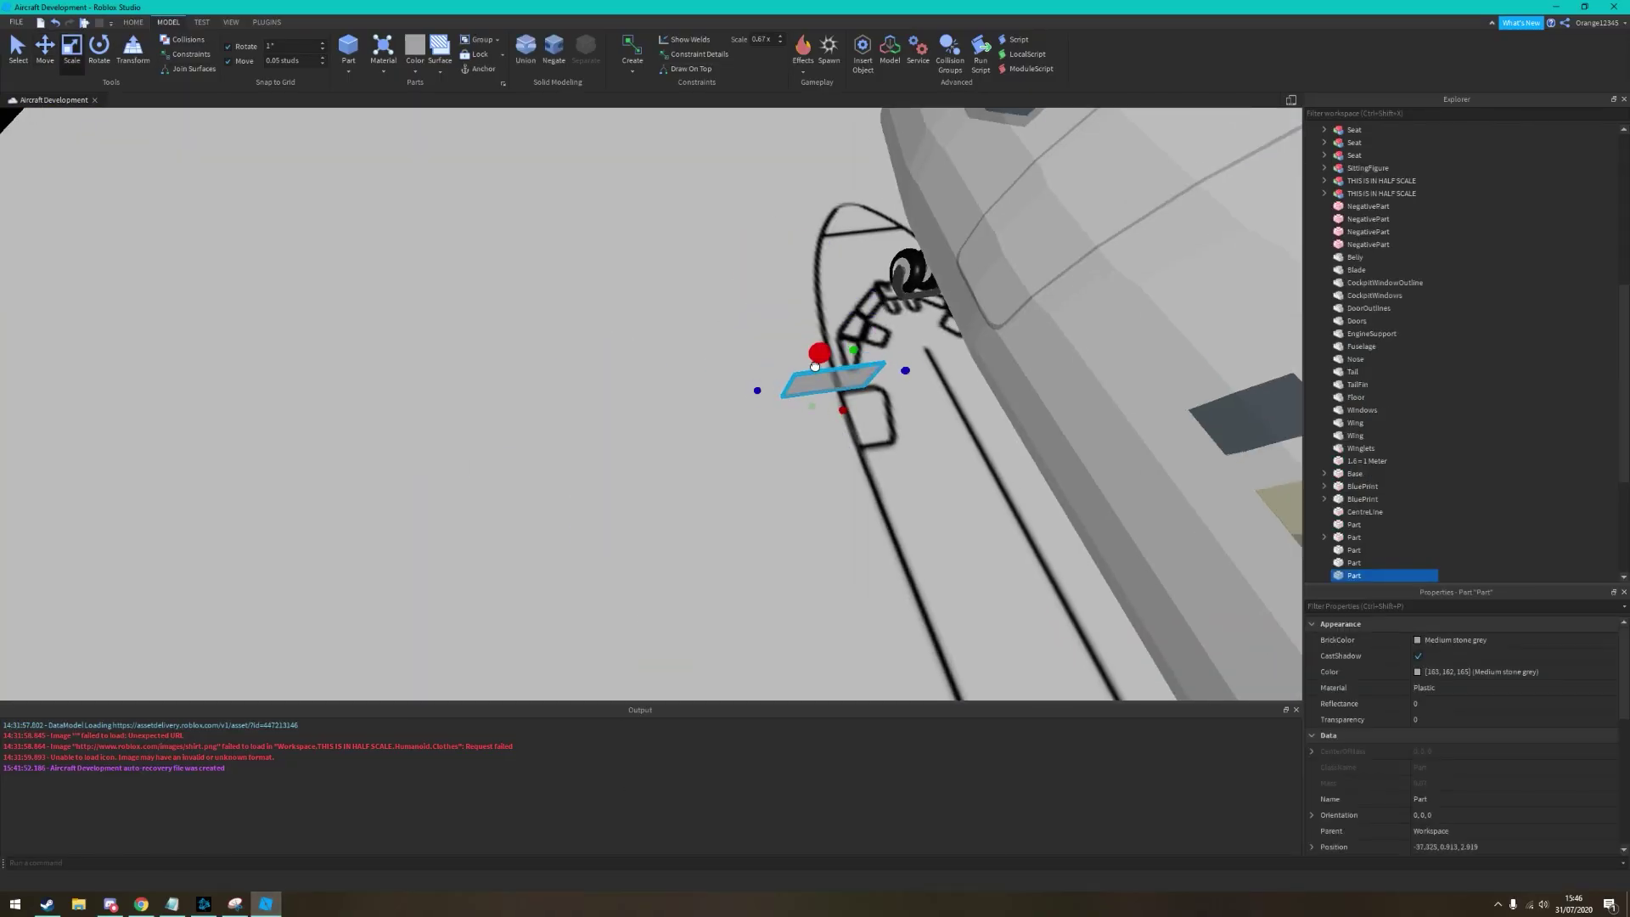
{"action": "right_click_drag", "start_coordinate": [815, 366], "coordinate": [641, 488]}
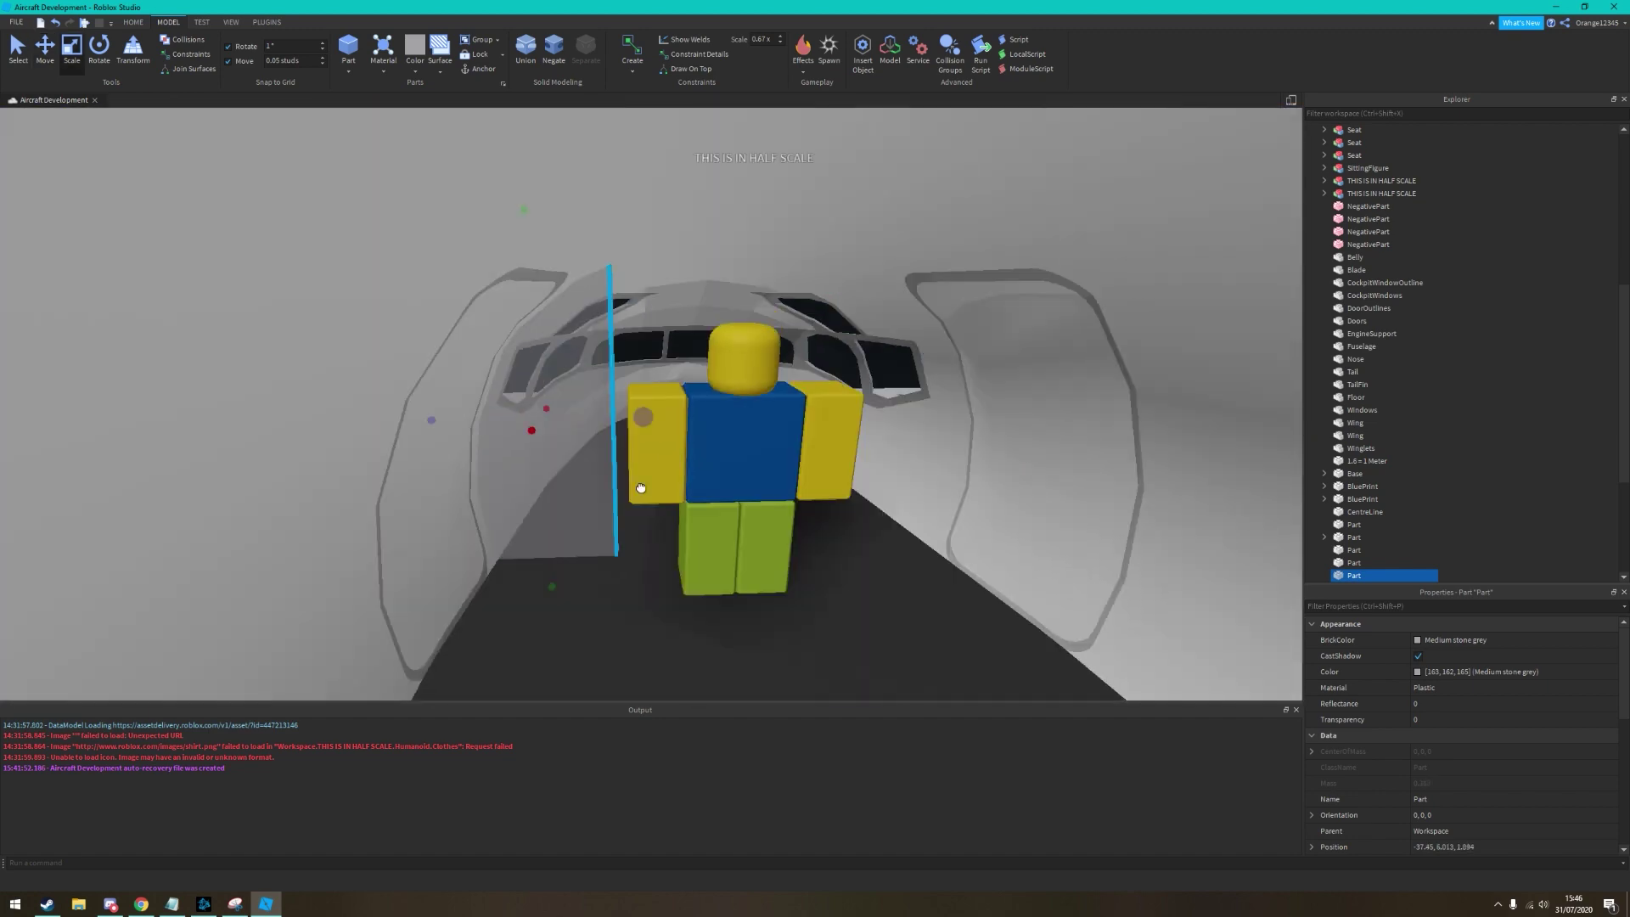
{"action": "left_click", "coordinate": [1455, 772]}
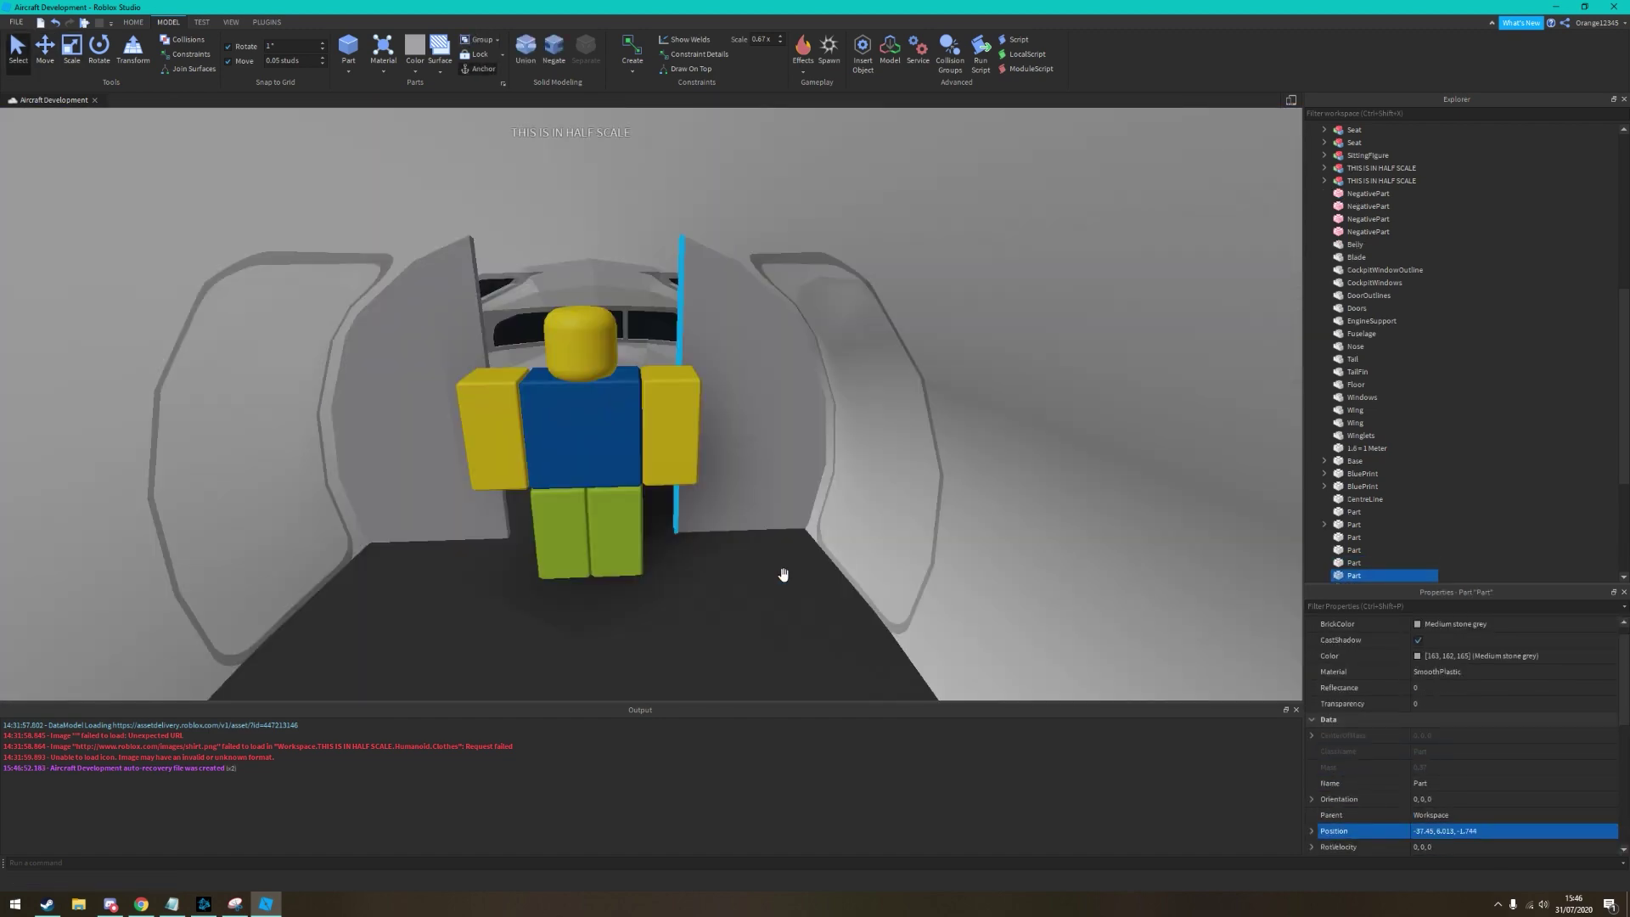
Fit a Smoky grey panel at Z 0 in the cockpit wall opening behind the figure and name it Door
{"action": "right_click_drag", "start_coordinate": [783, 575], "coordinate": [713, 271]}
{"action": "key", "text": "ctrl+4"}
{"action": "left_click", "coordinate": [1513, 846]}
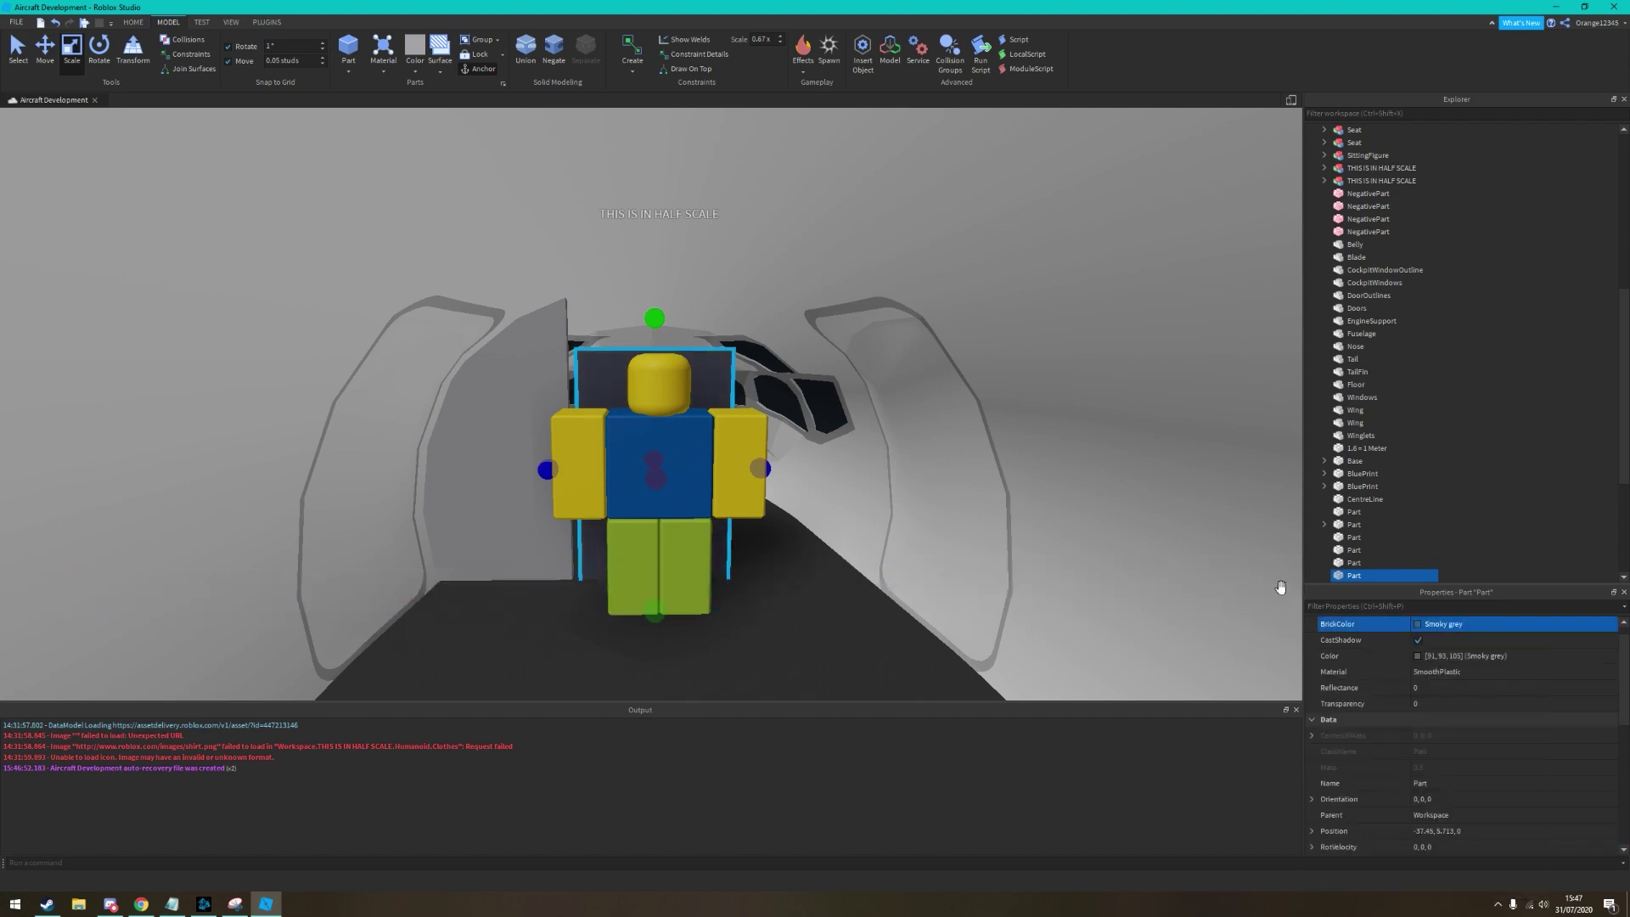
{"action": "right_click_drag", "start_coordinate": [1231, 619], "coordinate": [612, 374]}
{"action": "key", "text": "ctrl+2"}
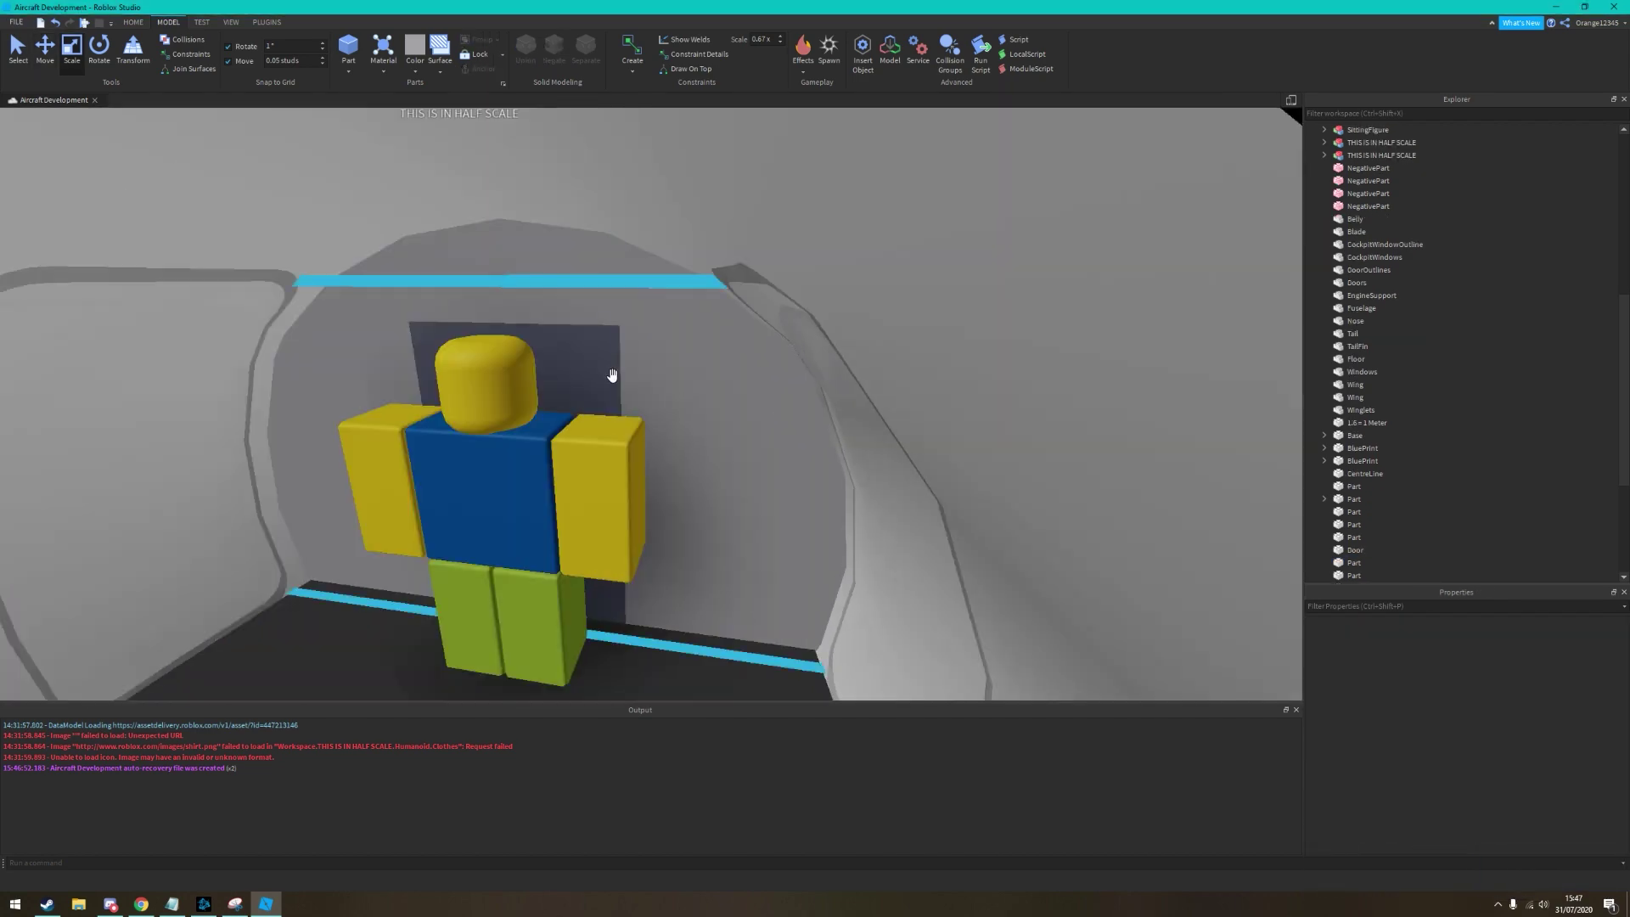
{"action": "left_click", "coordinate": [703, 461]}
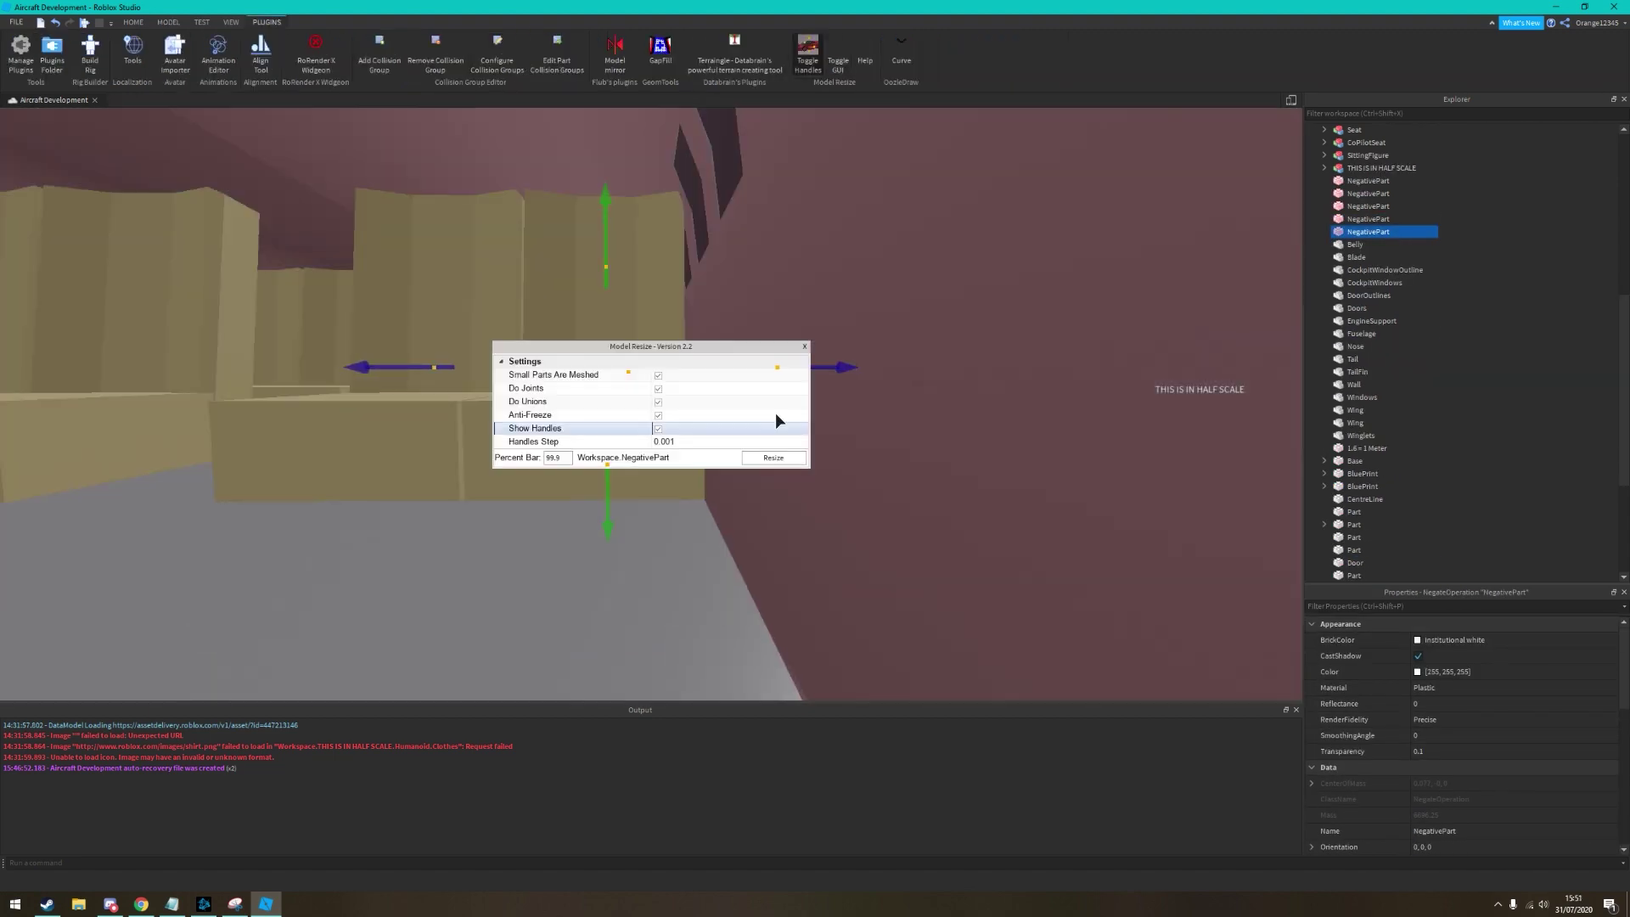
Sample the brown instrument-panel colour in Photoshop, apply it to the new block in Roblox Studio and compare with Chrome's cockpit photo
{"action": "left_click", "coordinate": [862, 59]}
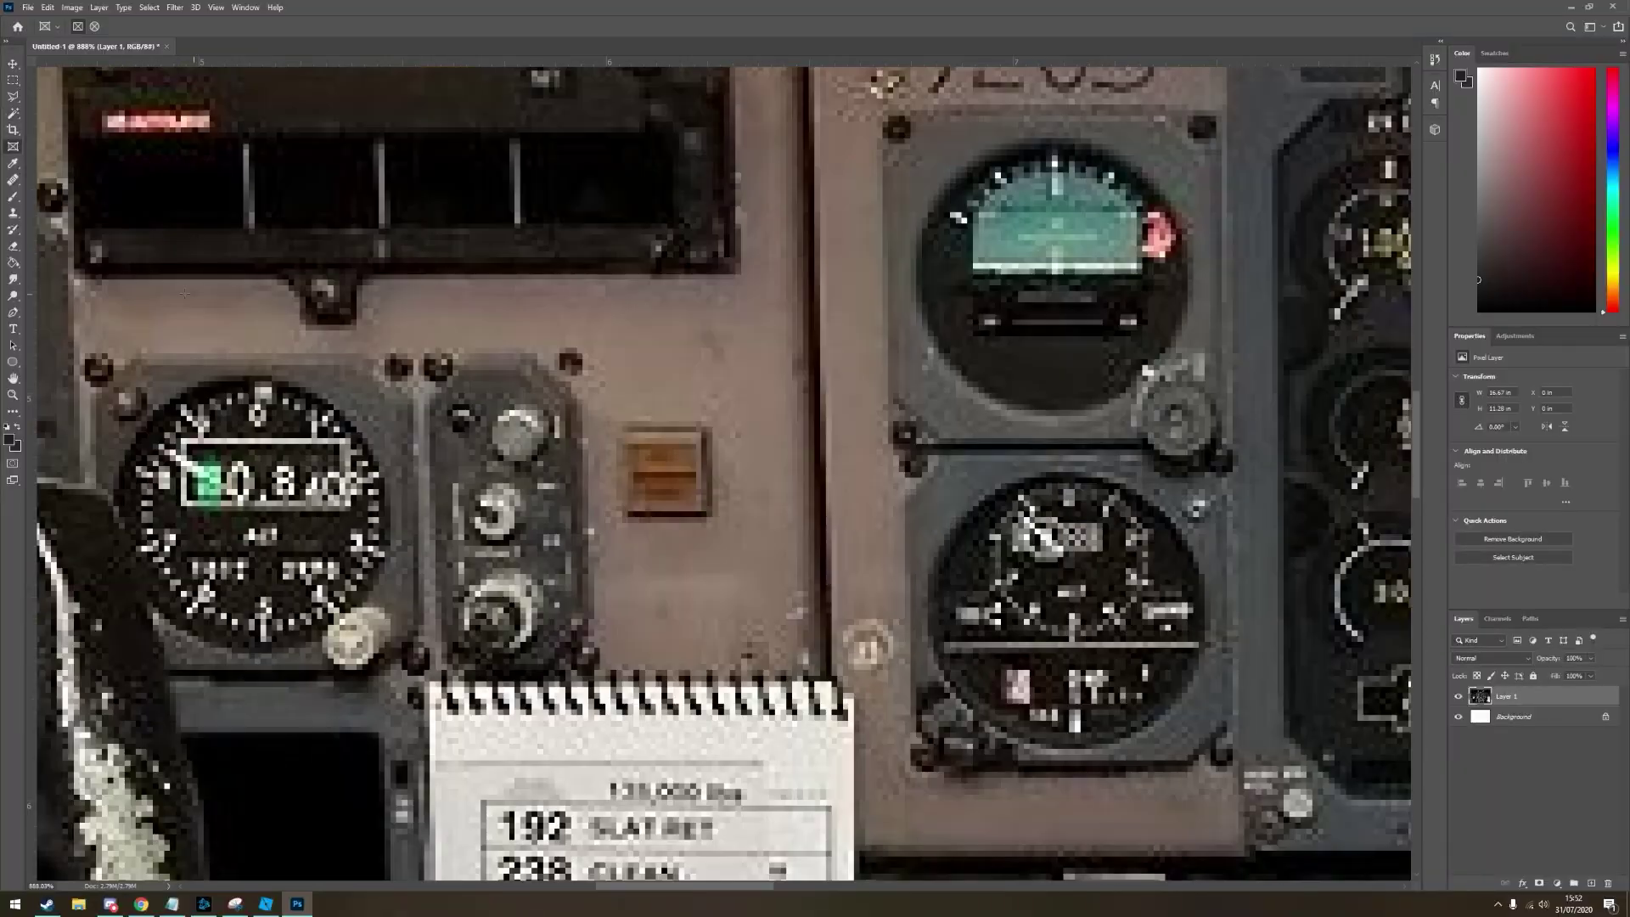
{"action": "left_click", "coordinate": [1461, 77]}
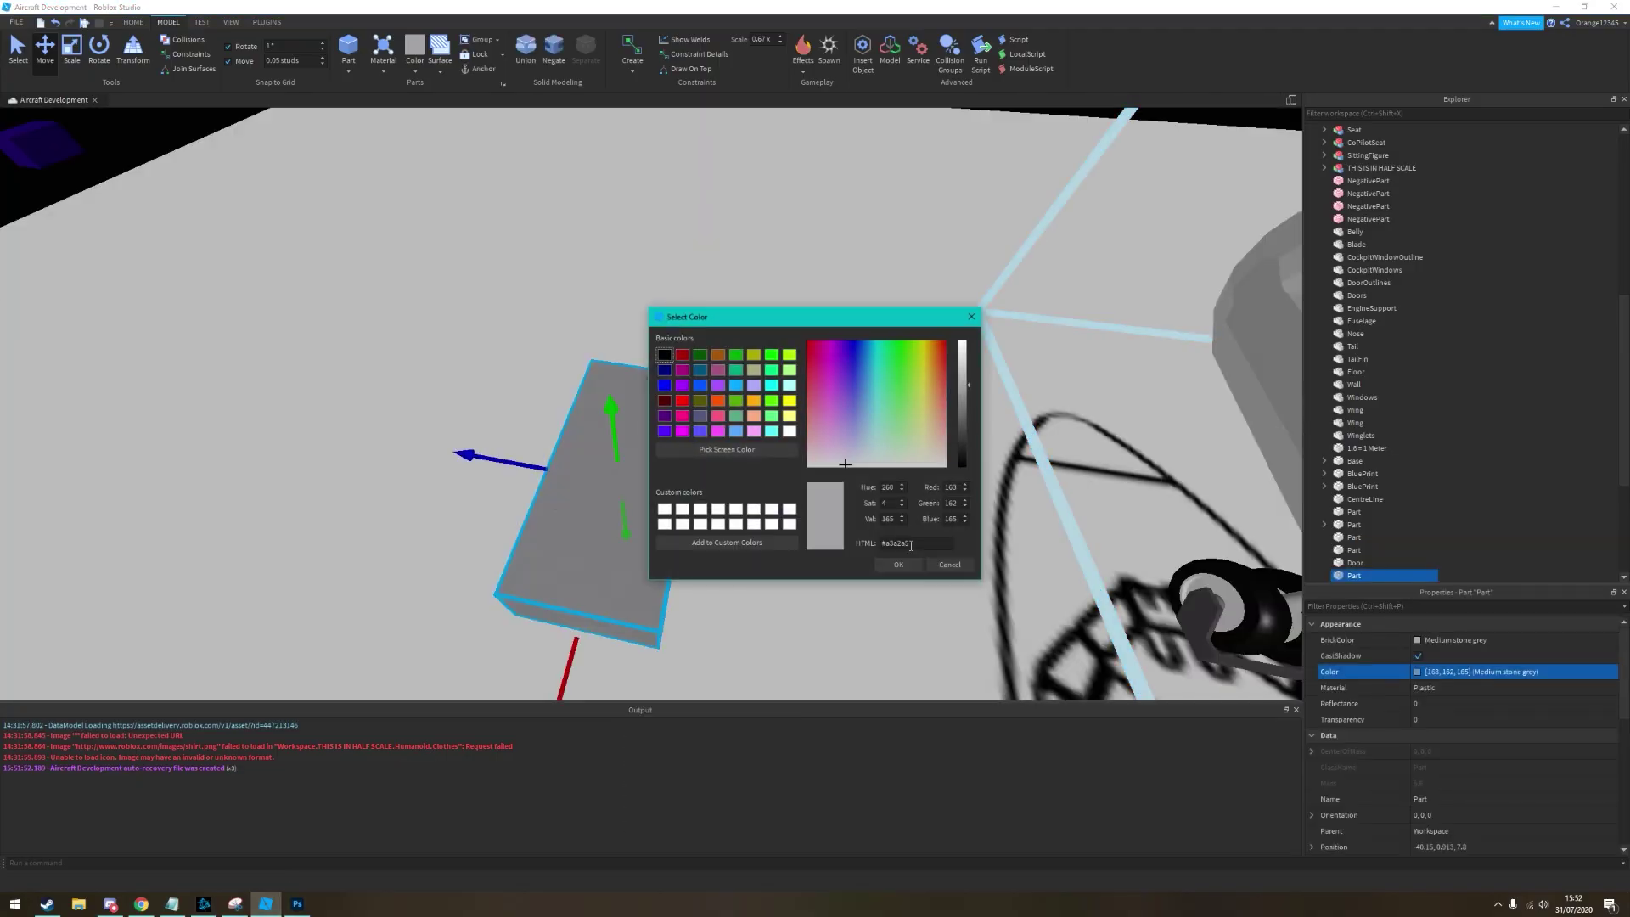
{"action": "key", "text": "Return"}
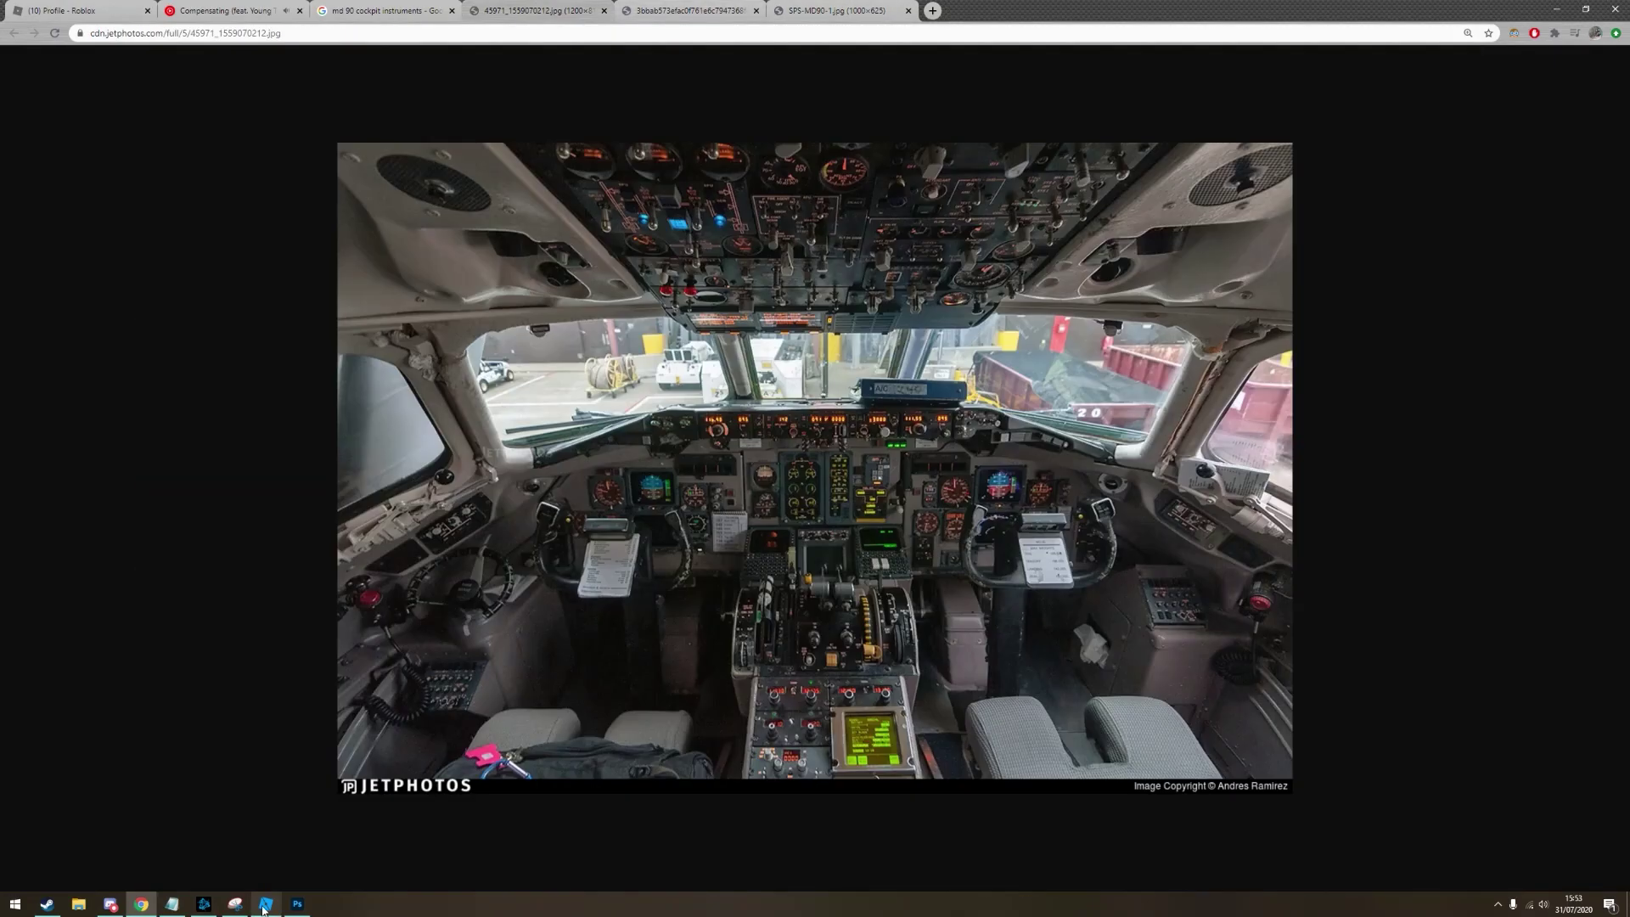
{"action": "left_click", "coordinate": [265, 905]}
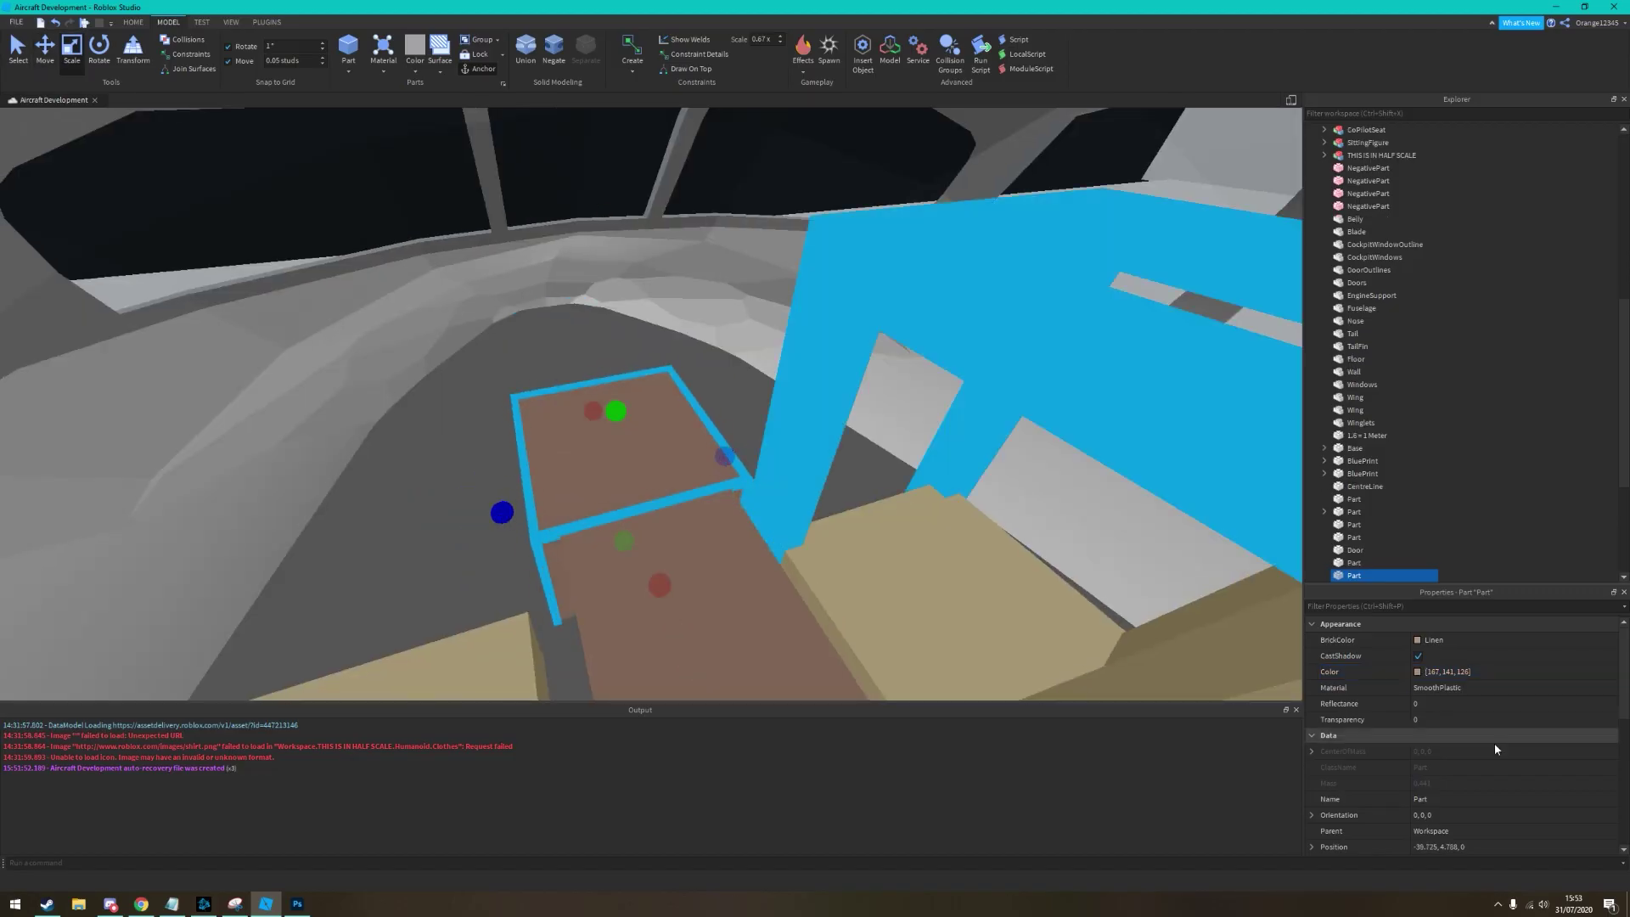
Colour the control-column union dark grey (61, 61, 61) and open the SPS-MD90-1.jpg image in Chrome
{"action": "scroll", "coordinate": [1426, 801], "scroll_direction": "down", "scroll_amount": 5}
{"action": "left_click", "coordinate": [1427, 797]}
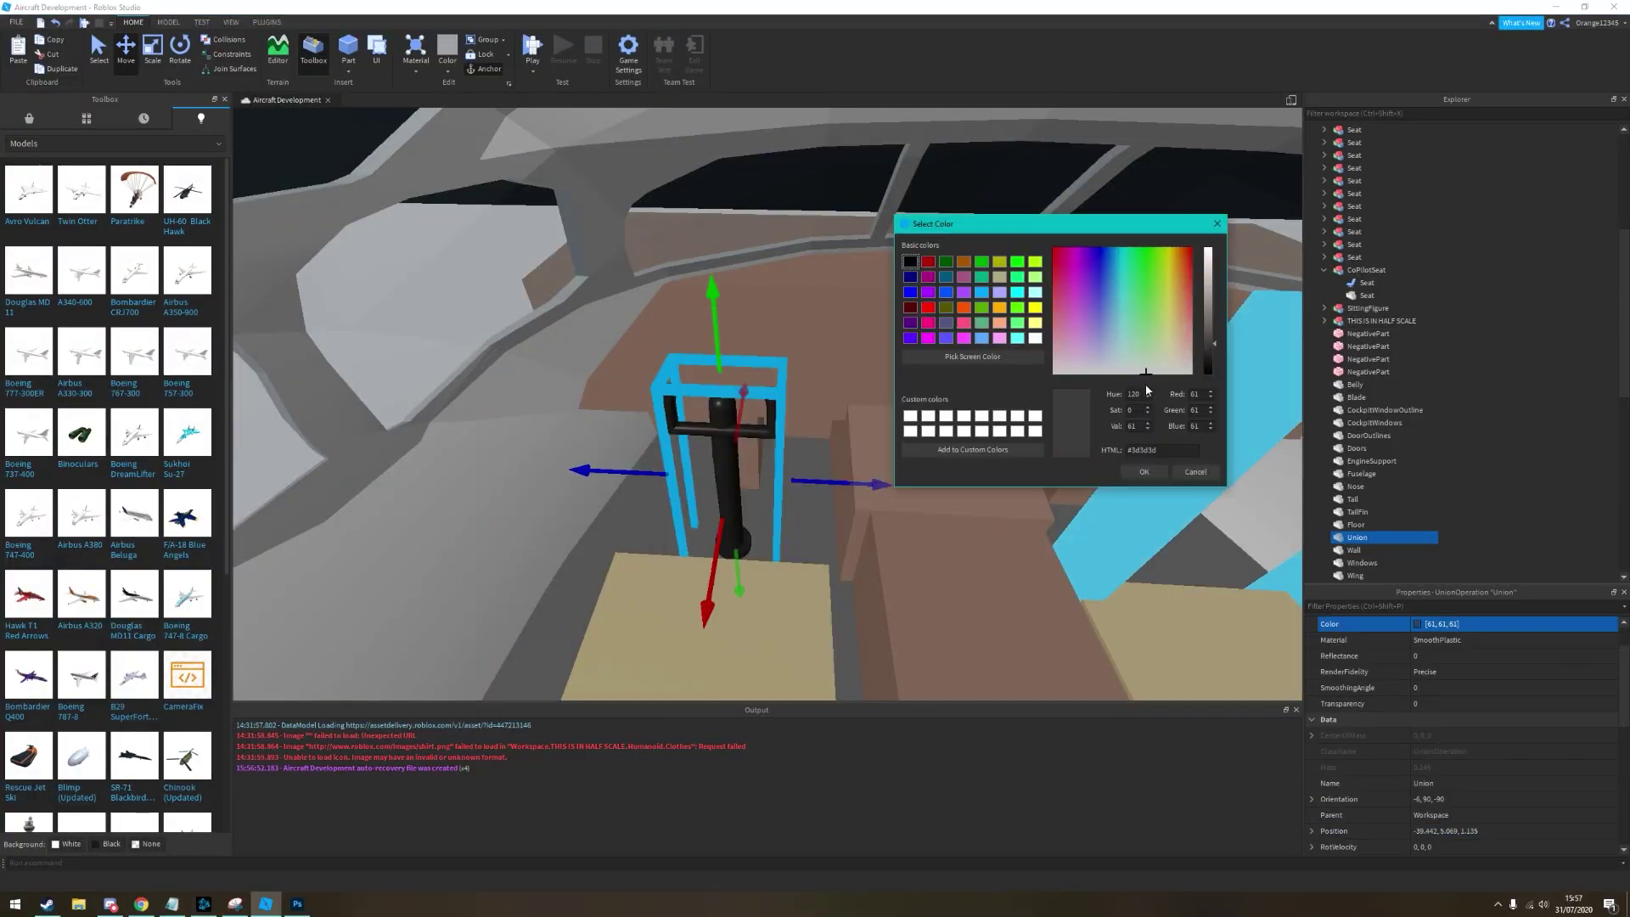
{"action": "left_click", "coordinate": [1144, 471]}
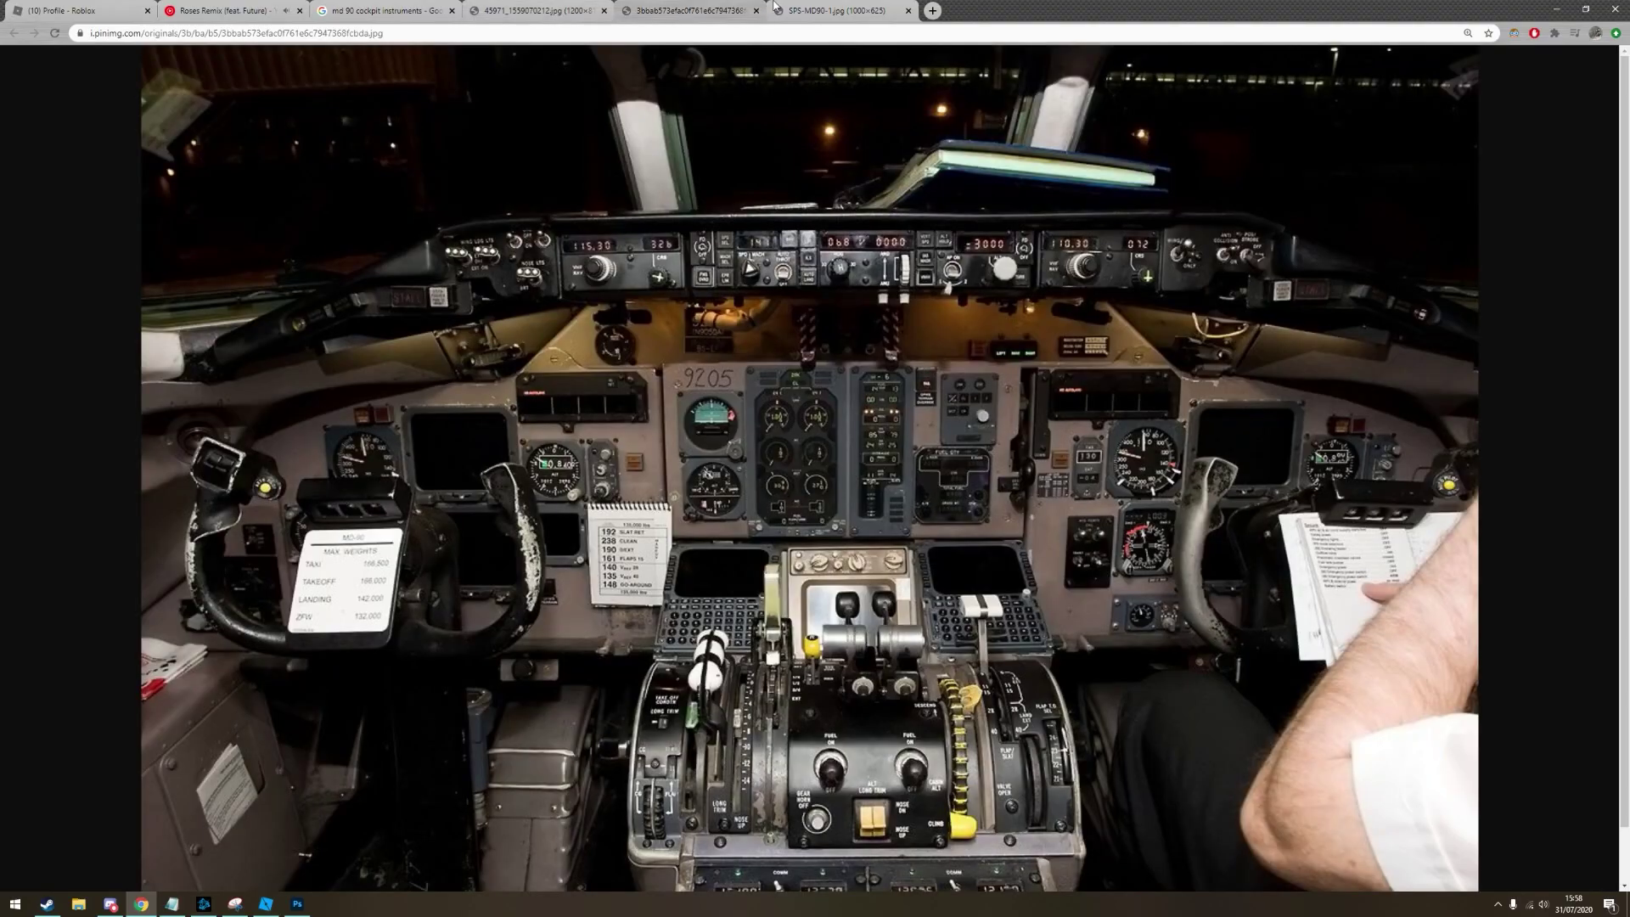
{"action": "left_click", "coordinate": [774, 7]}
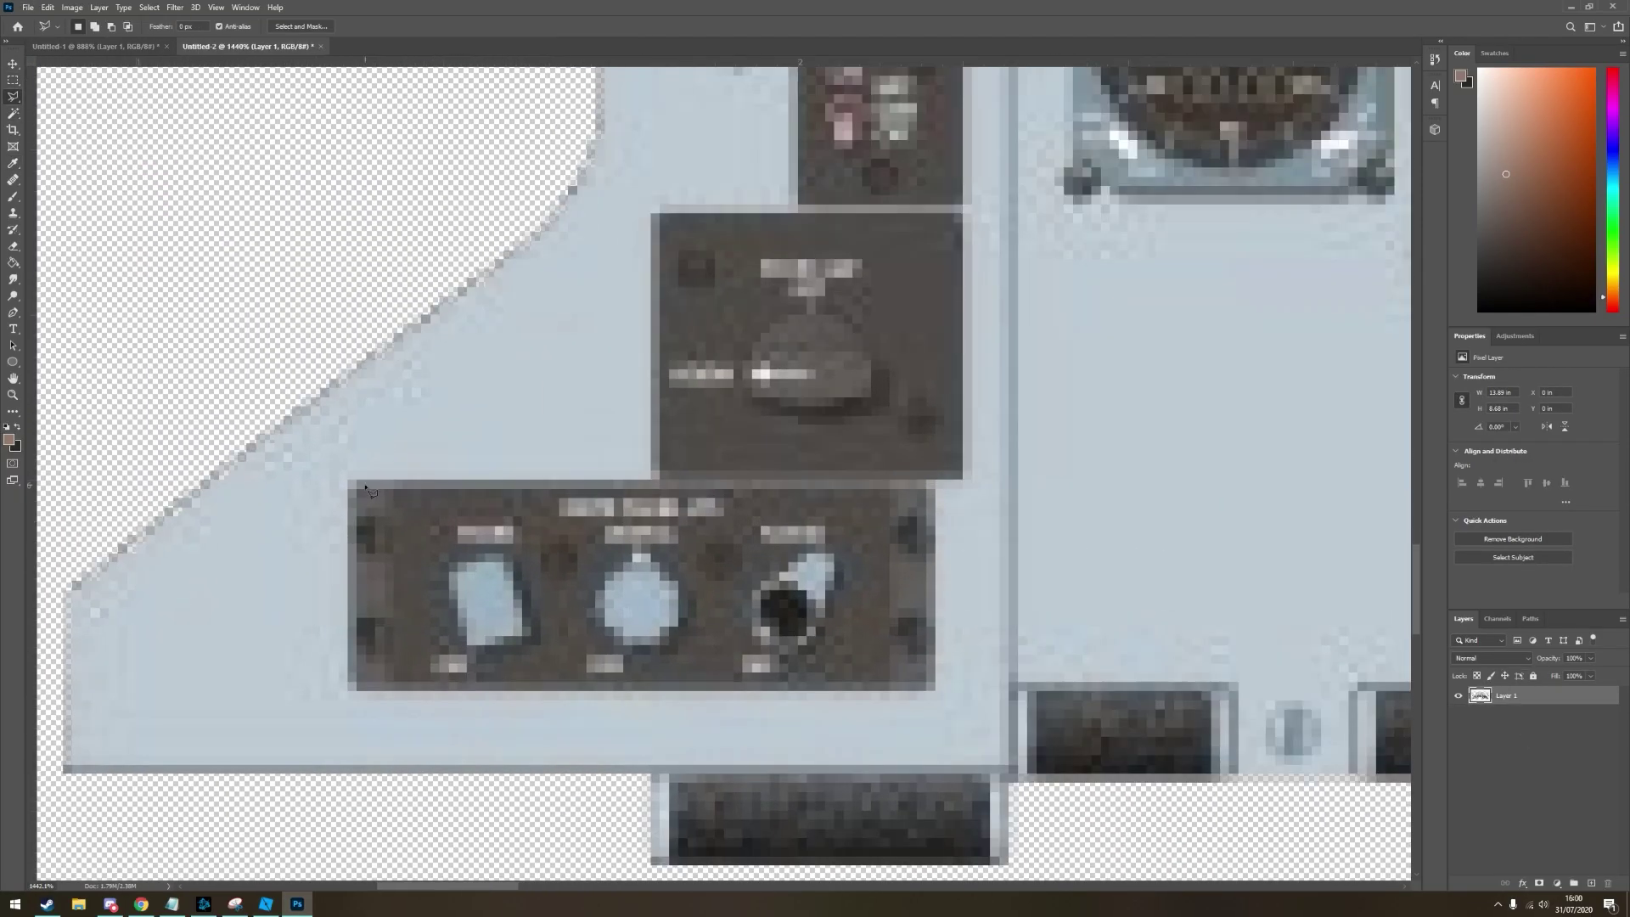
In Photoshop, cut away the pale background around the placard and dark switch panels at the far left of the captain's panel with the Polygonal Lasso
{"action": "scroll", "coordinate": [932, 698], "scroll_direction": "down", "scroll_amount": 5, "text": "alt"}
{"action": "scroll", "coordinate": [546, 444], "scroll_direction": "up", "scroll_amount": 6, "text": "alt"}
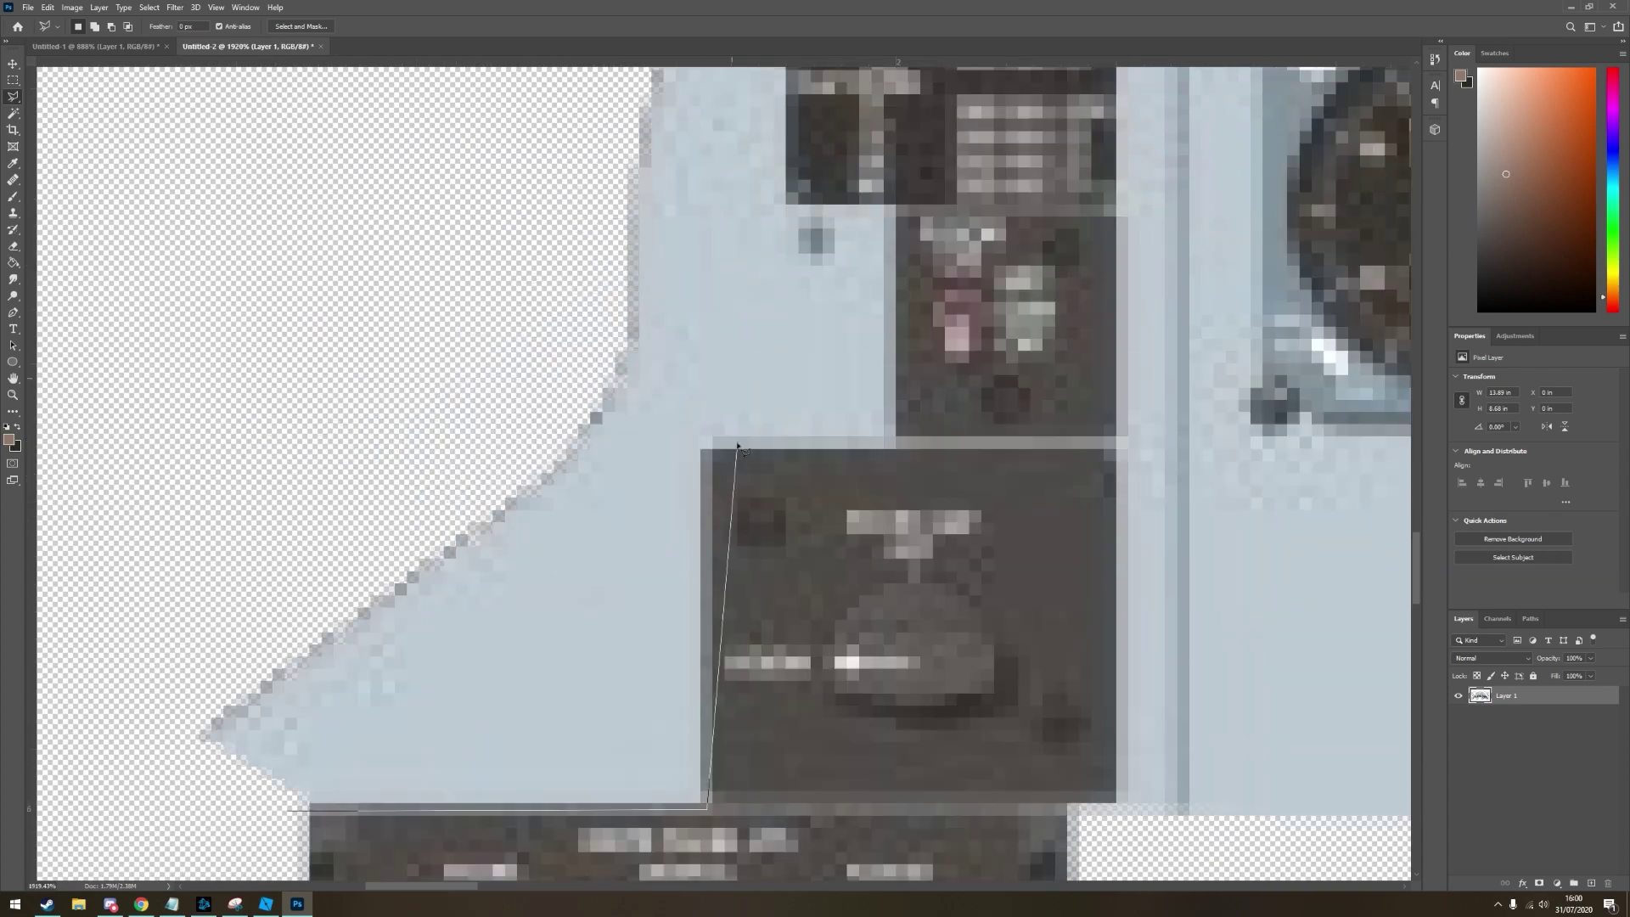
{"action": "scroll", "coordinate": [553, 563], "scroll_direction": "down", "scroll_amount": 5, "text": "alt"}
{"action": "scroll", "coordinate": [775, 419], "scroll_direction": "up", "scroll_amount": 5, "text": "alt"}
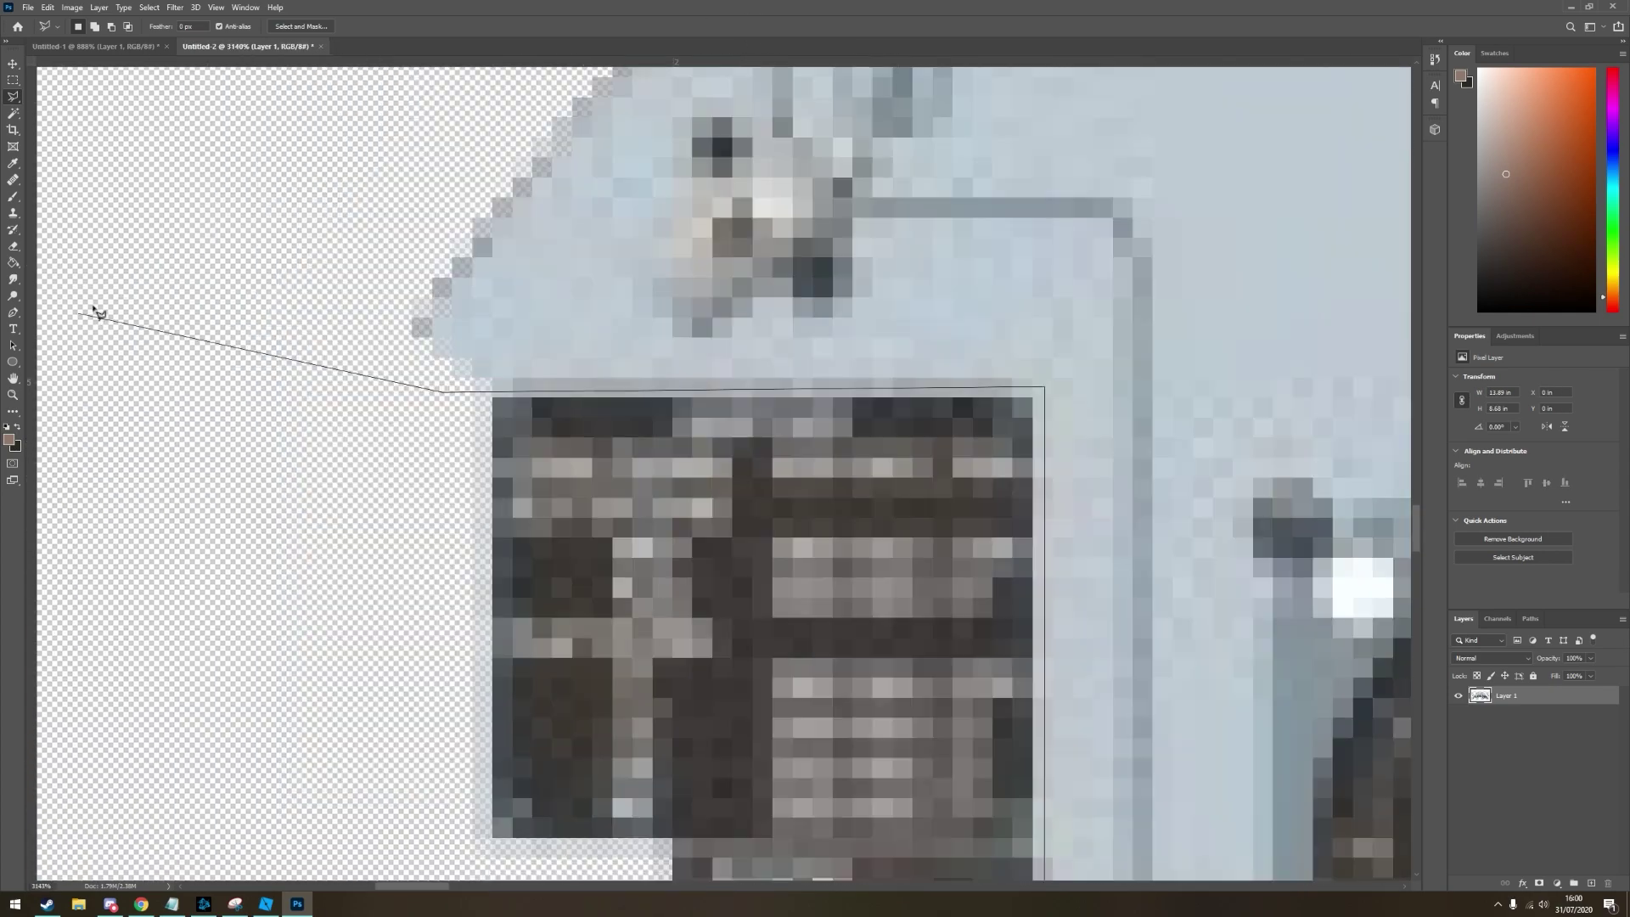
{"action": "left_click", "coordinate": [780, 356]}
{"action": "scroll", "coordinate": [1025, 360], "scroll_direction": "up", "scroll_amount": 2, "text": "alt"}
{"action": "scroll", "coordinate": [608, 707], "scroll_direction": "down", "scroll_amount": 5}
{"action": "scroll", "coordinate": [894, 532], "scroll_direction": "up", "scroll_amount": 3, "text": "alt"}
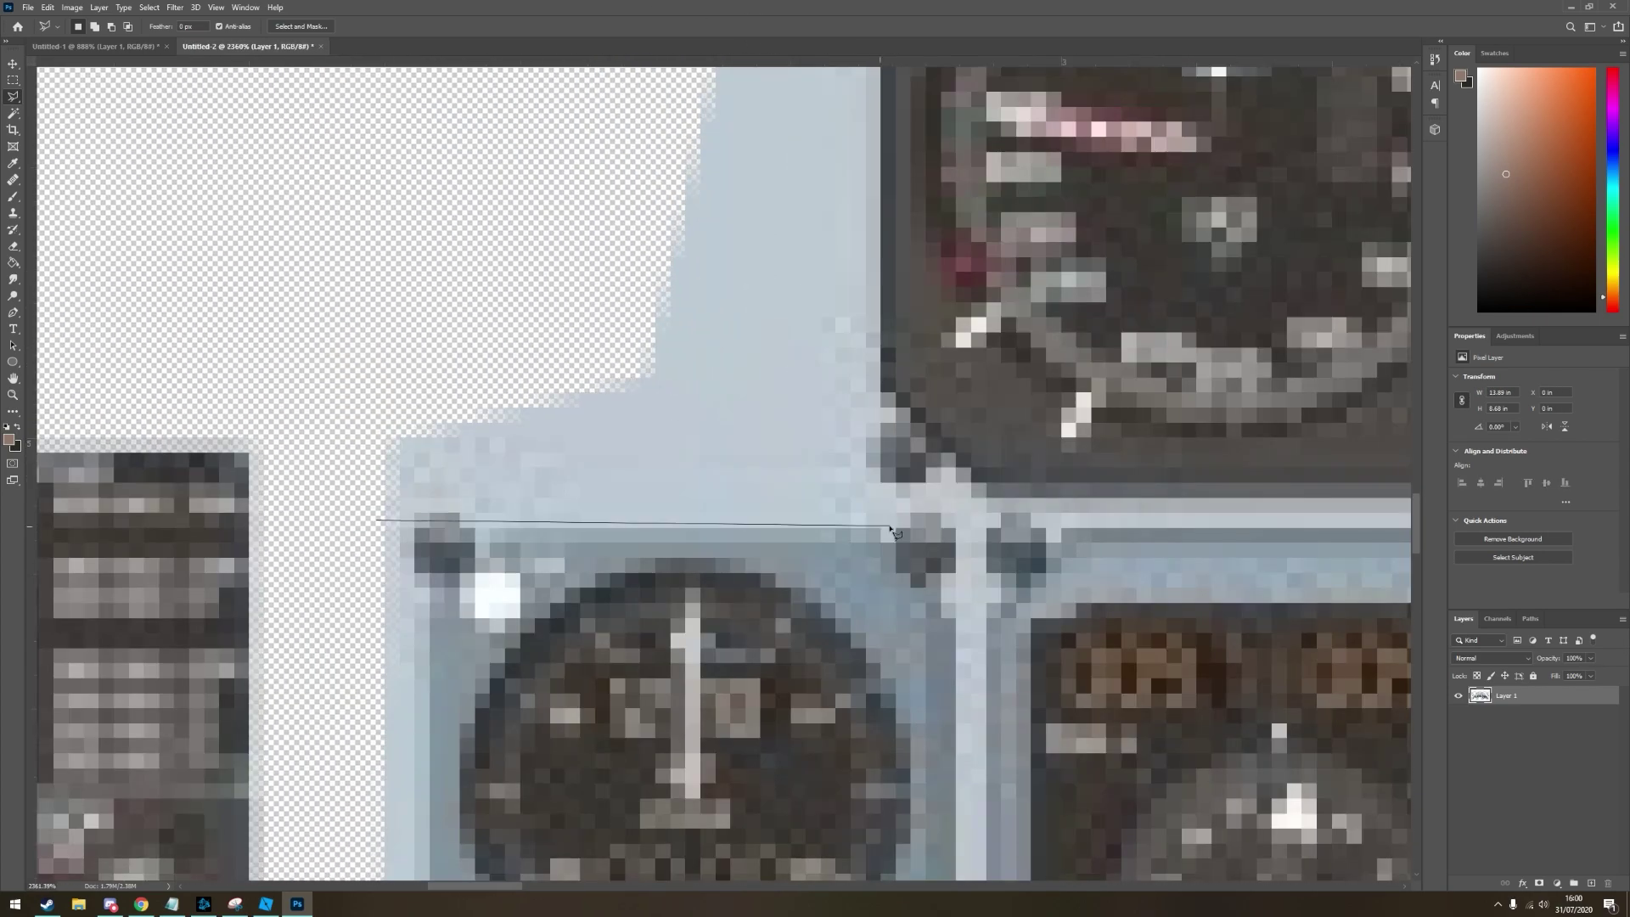
Try to trim the pale background tightly around the captain's large airspeed indicator
{"action": "scroll", "coordinate": [883, 401], "scroll_direction": "down", "scroll_amount": 5, "text": "alt"}
{"action": "scroll", "coordinate": [892, 466], "scroll_direction": "up", "scroll_amount": 5, "text": "alt"}
{"action": "left_click", "coordinate": [1027, 438]}
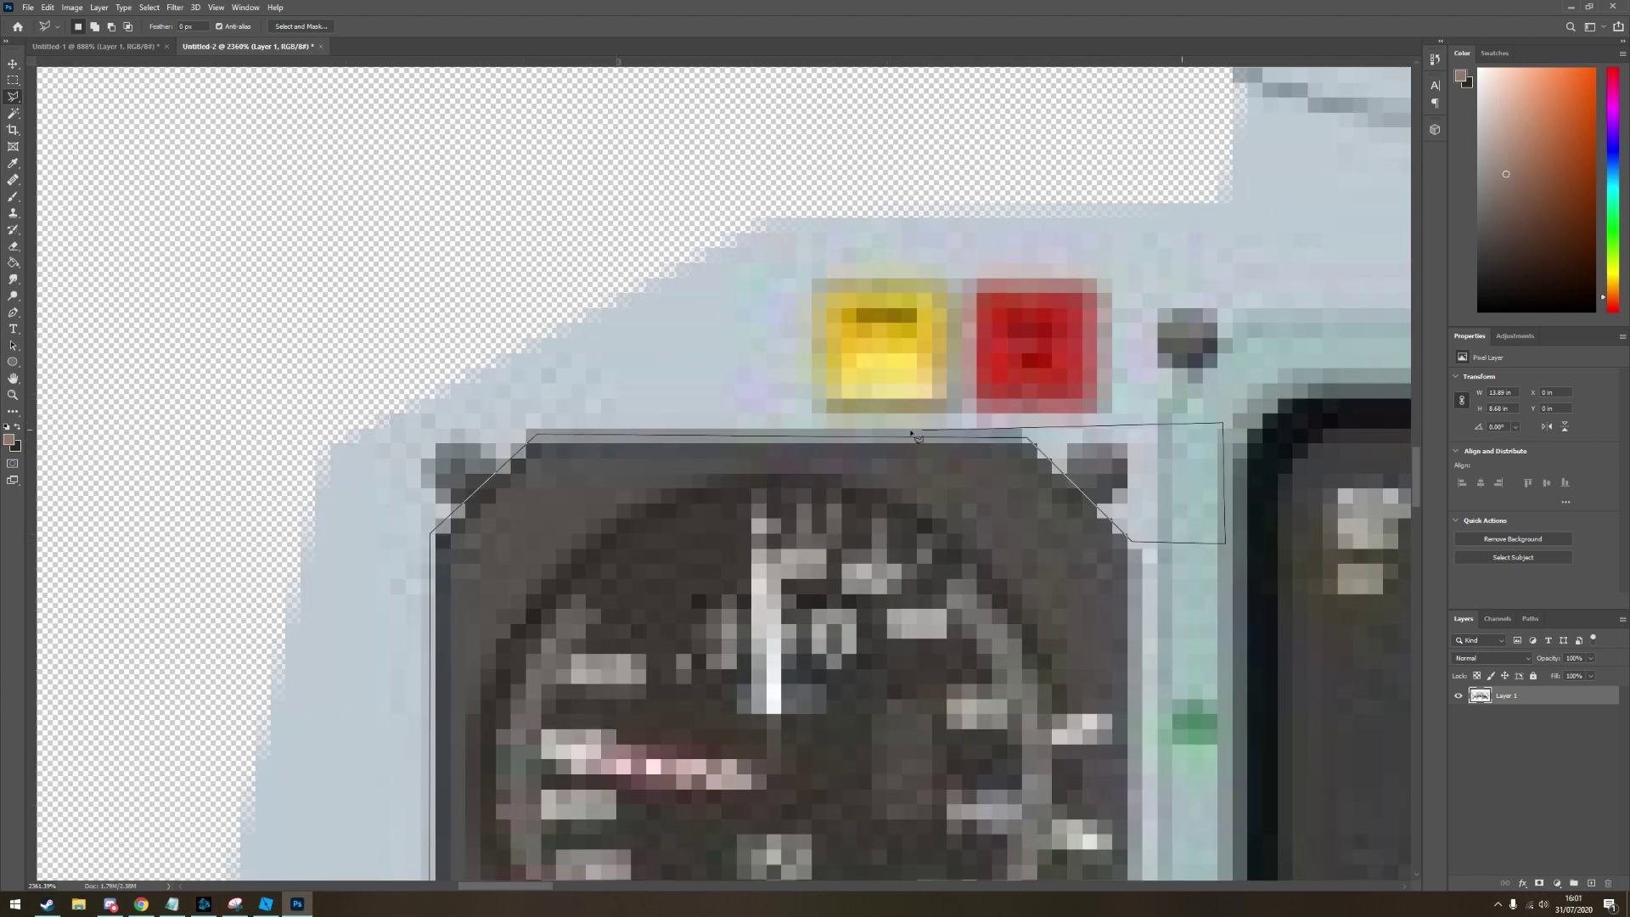
{"action": "scroll", "coordinate": [915, 434], "scroll_direction": "down", "scroll_amount": 5, "text": "alt"}
{"action": "scroll", "coordinate": [1111, 374], "scroll_direction": "up", "scroll_amount": 5, "text": "alt"}
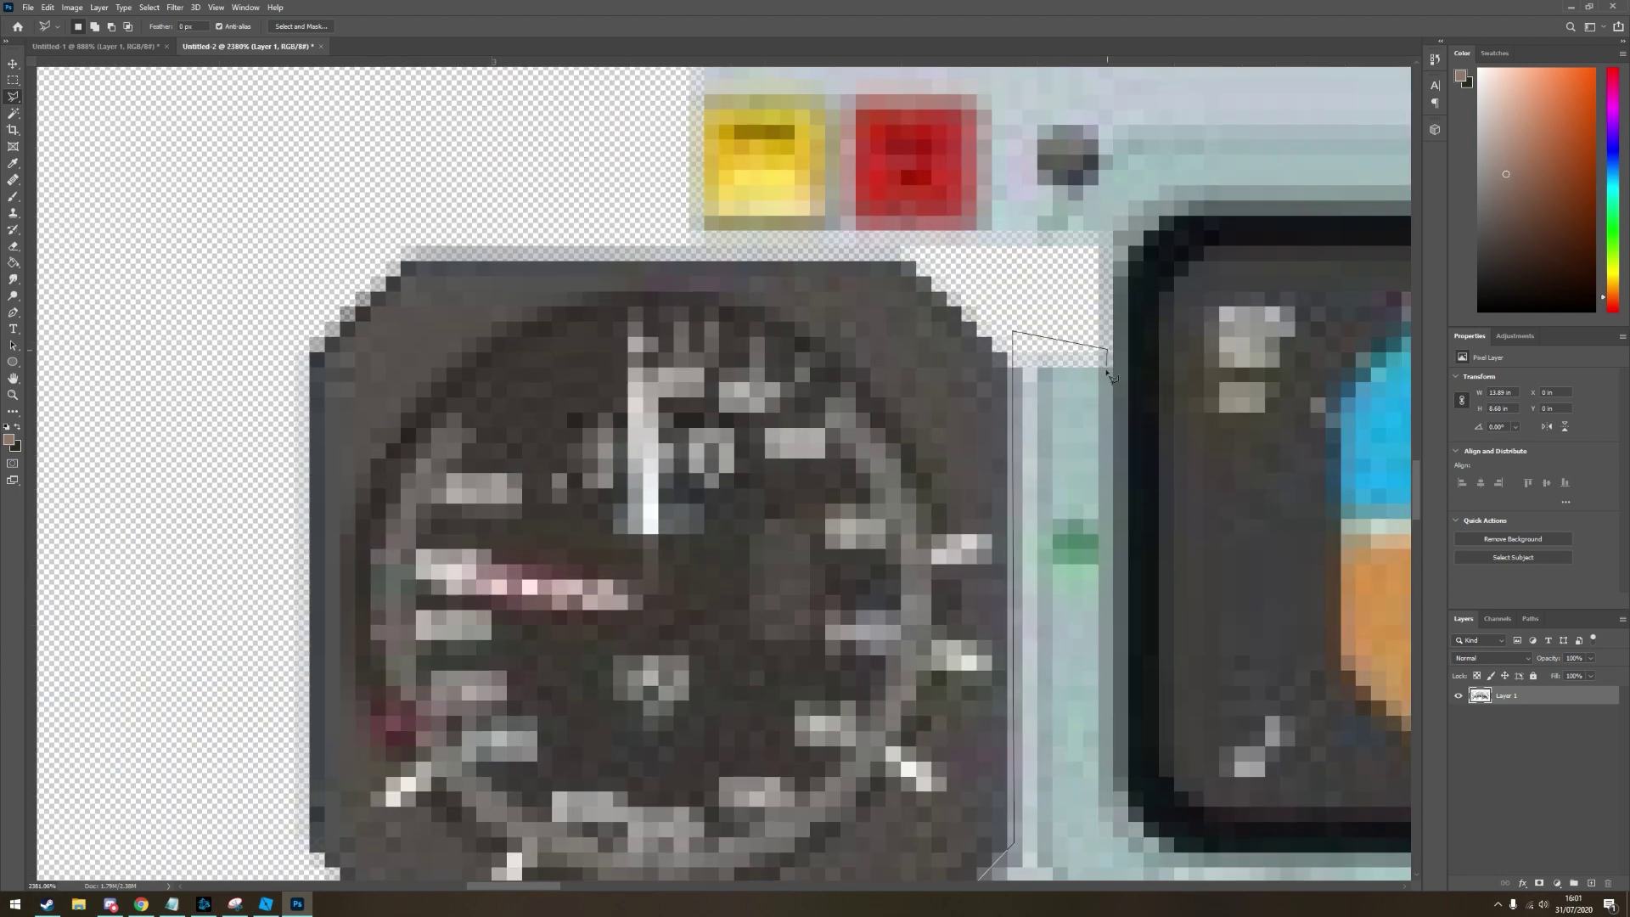
{"action": "scroll", "coordinate": [1111, 374], "scroll_direction": "down", "scroll_amount": 5, "text": "alt"}
{"action": "left_click", "coordinate": [913, 535]}
{"action": "scroll", "coordinate": [774, 308], "scroll_direction": "down", "scroll_amount": 5, "text": "alt"}
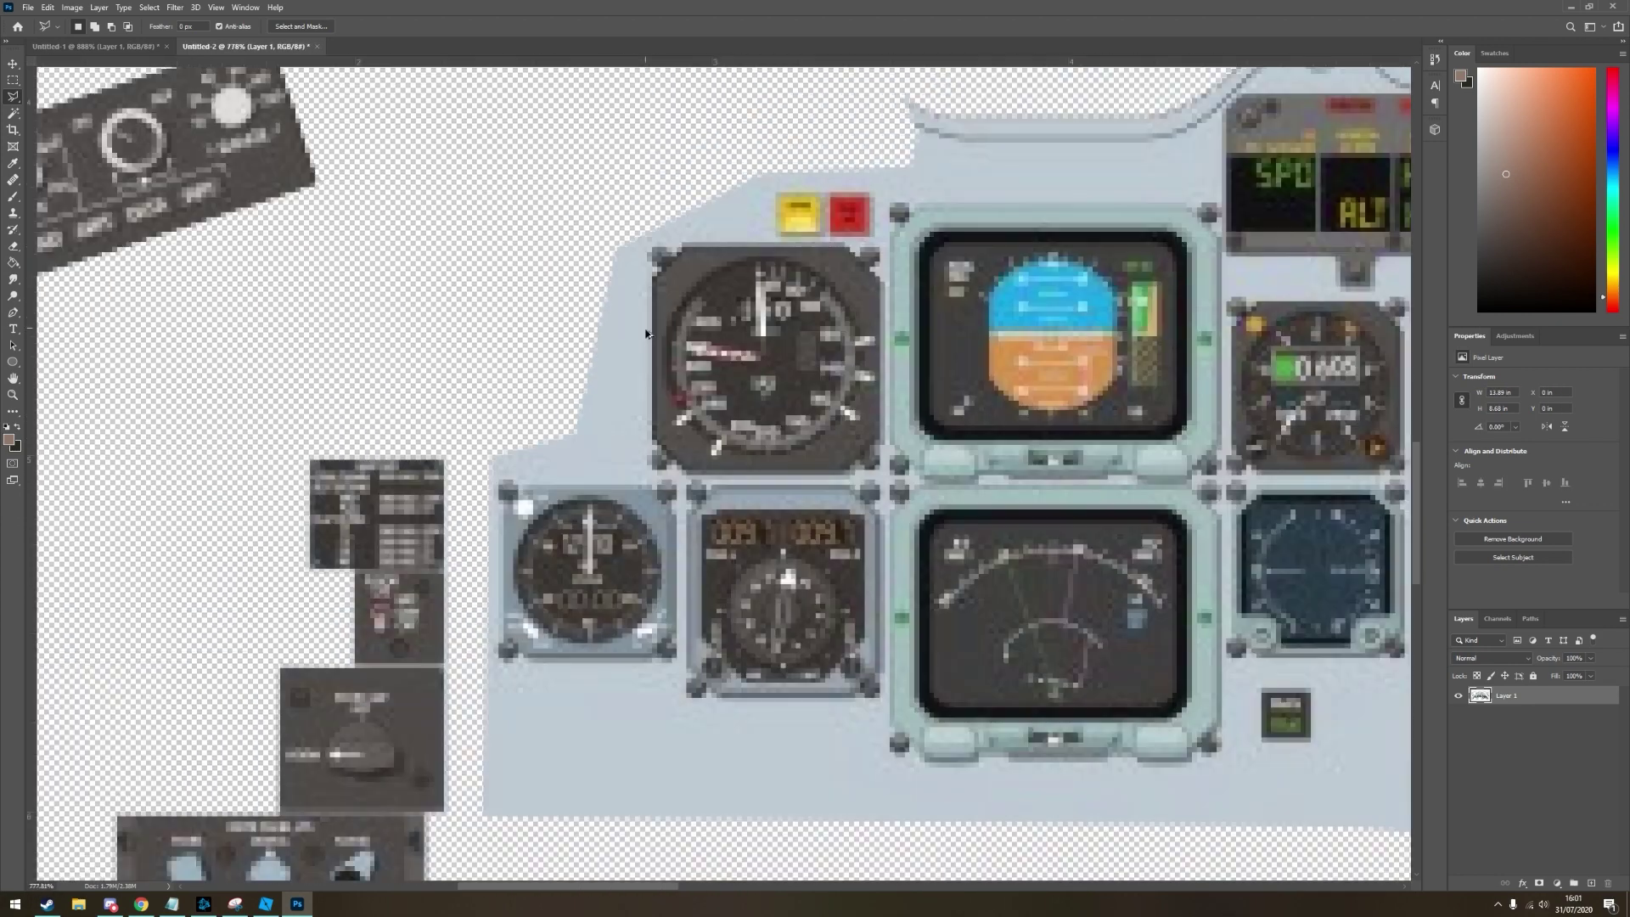
Trim the pale background around the captain's airspeed indicator and the two smaller gauges below it, keeping their corner screws
{"action": "scroll", "coordinate": [548, 529], "scroll_direction": "up", "scroll_amount": 5, "text": "alt"}
{"action": "left_click", "coordinate": [718, 349]}
{"action": "scroll", "coordinate": [1023, 459], "scroll_direction": "up", "scroll_amount": 2, "text": "alt"}
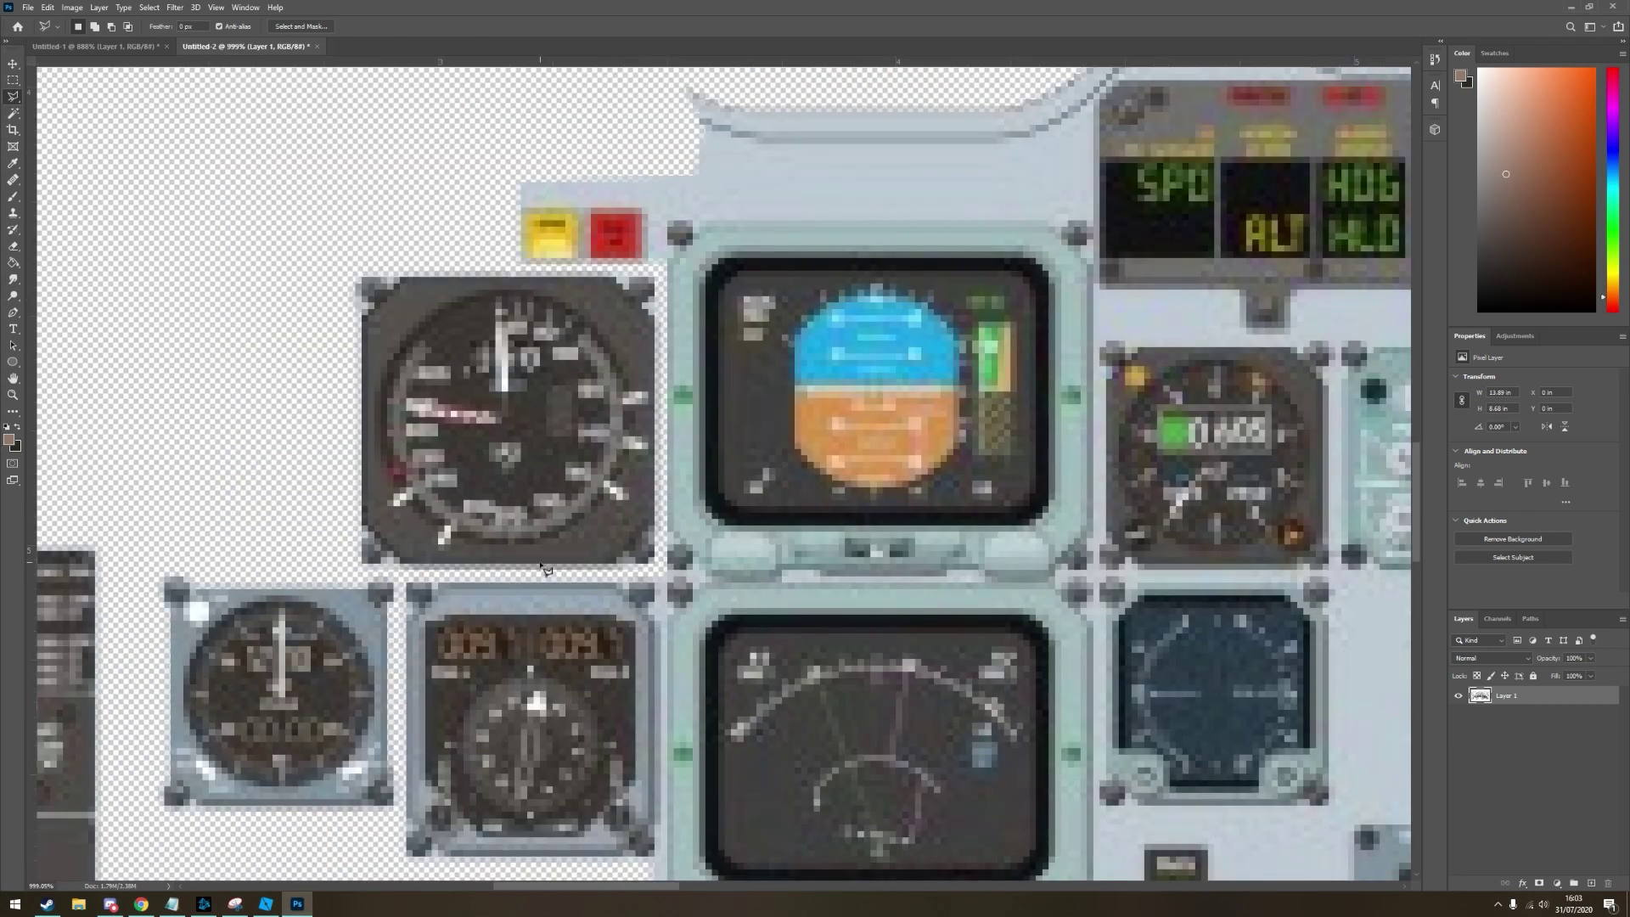
{"action": "scroll", "coordinate": [595, 543], "scroll_direction": "up", "scroll_amount": 3, "text": "alt"}
{"action": "scroll", "coordinate": [845, 626], "scroll_direction": "down", "scroll_amount": 3}
{"action": "left_click", "coordinate": [692, 819]}
{"action": "scroll", "coordinate": [691, 594], "scroll_direction": "down", "scroll_amount": 2, "text": "alt"}
{"action": "scroll", "coordinate": [668, 340], "scroll_direction": "up", "scroll_amount": 4, "text": "alt"}
{"action": "left_click", "coordinate": [668, 321]}
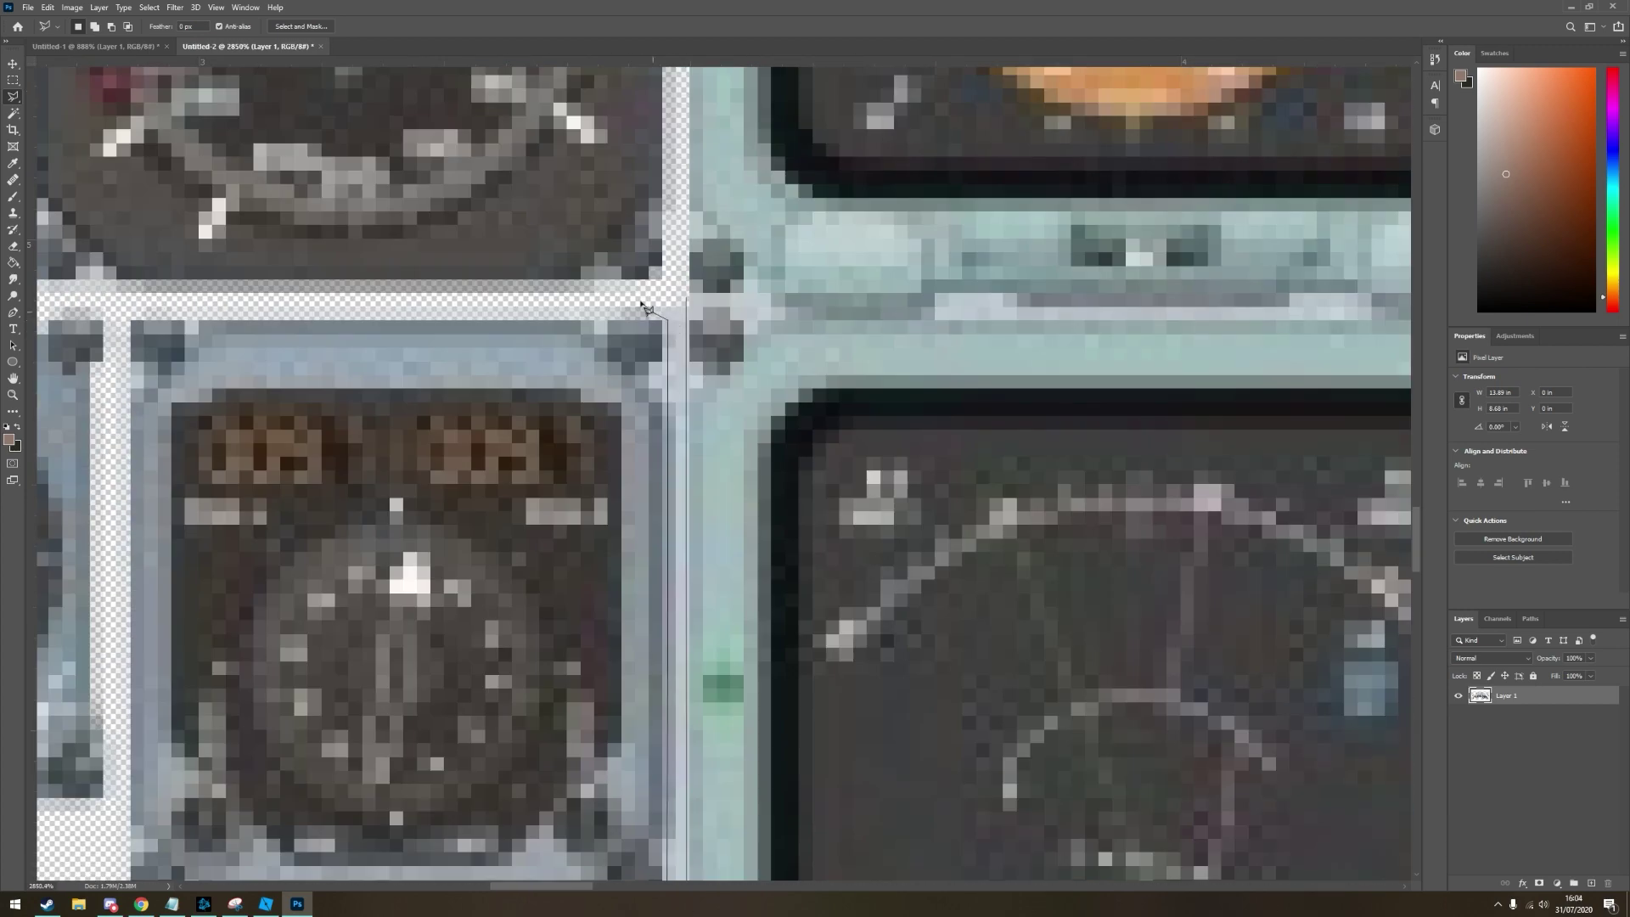
Cut out the captain's lower navigation display along its bottom and right edges, up to the attitude display
{"action": "scroll", "coordinate": [455, 681], "scroll_direction": "down", "scroll_amount": 3}
{"action": "scroll", "coordinate": [970, 394], "scroll_direction": "up", "scroll_amount": 2, "text": "alt"}
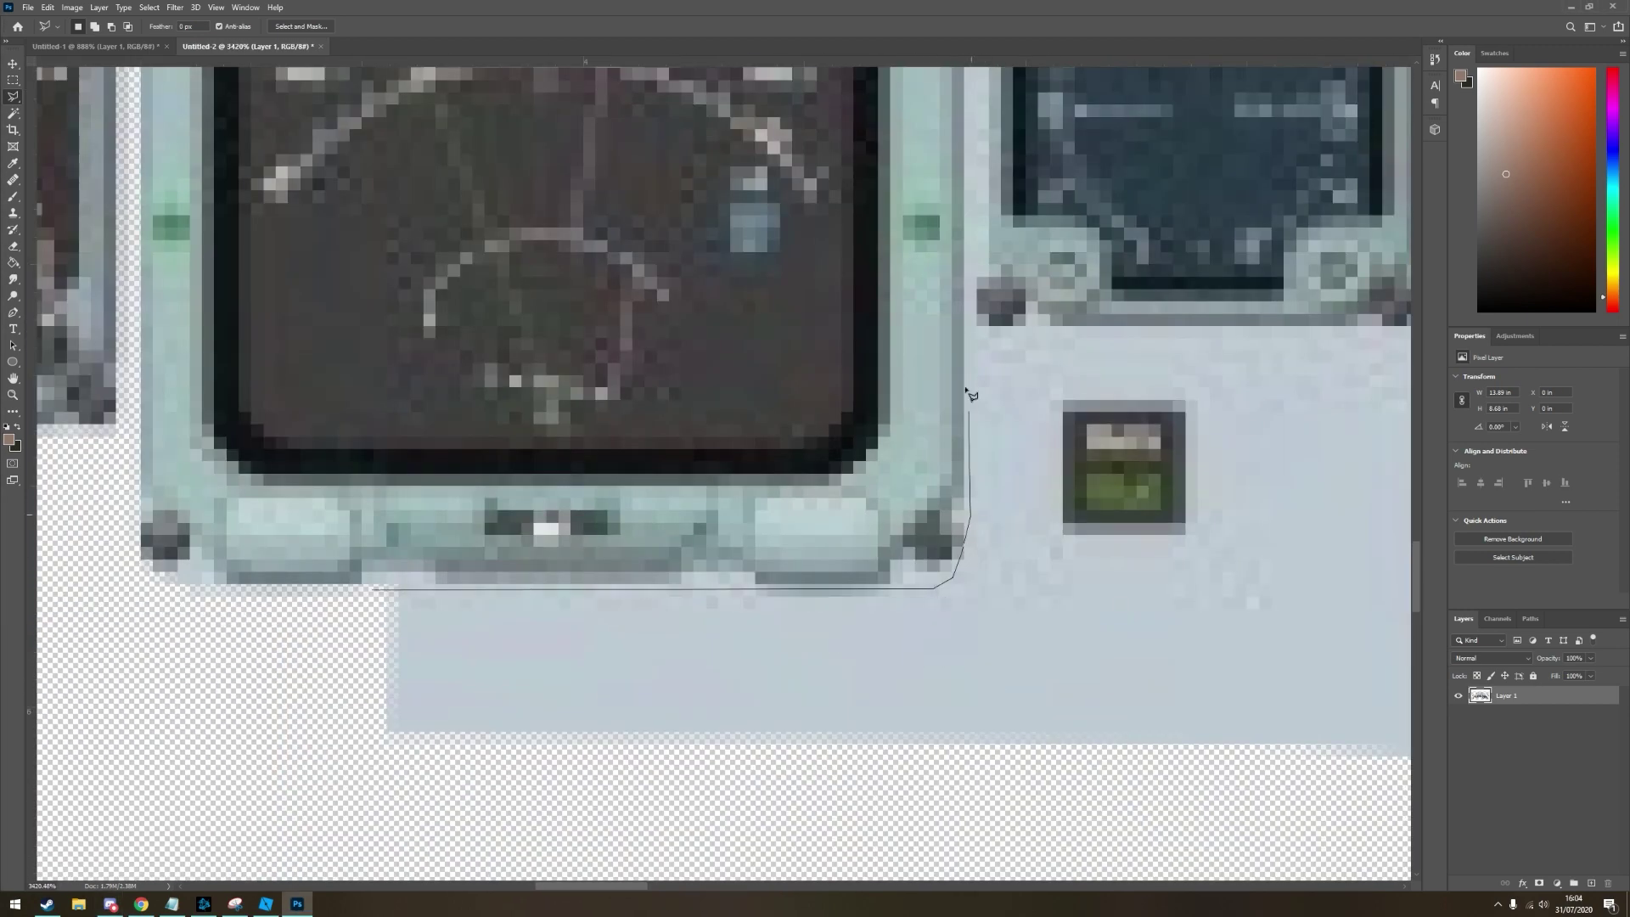
{"action": "scroll", "coordinate": [843, 661], "scroll_direction": "down", "scroll_amount": 4, "text": "alt"}
{"action": "scroll", "coordinate": [843, 661], "scroll_direction": "up", "scroll_amount": 3, "text": "alt"}
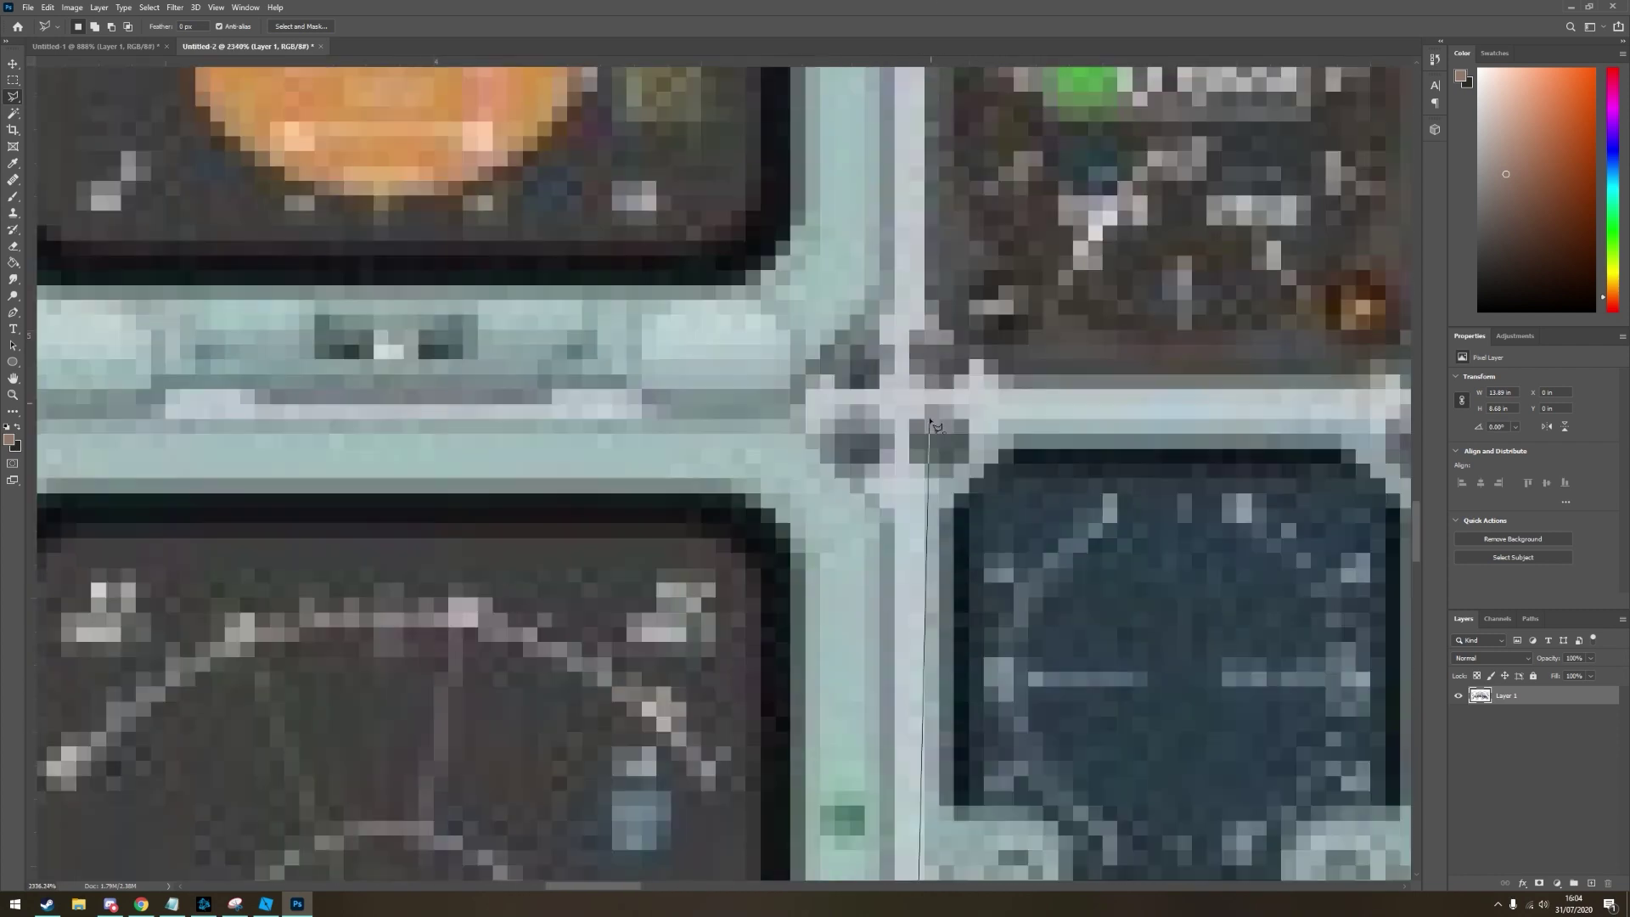
{"action": "scroll", "coordinate": [843, 662], "scroll_direction": "down", "scroll_amount": 3, "text": "alt"}
{"action": "scroll", "coordinate": [843, 661], "scroll_direction": "up", "scroll_amount": 4, "text": "alt"}
Remove the pale background above the captain's attitude display and around the yellow and red warning lights
{"action": "scroll", "coordinate": [910, 411], "scroll_direction": "down", "scroll_amount": 2, "text": "alt"}
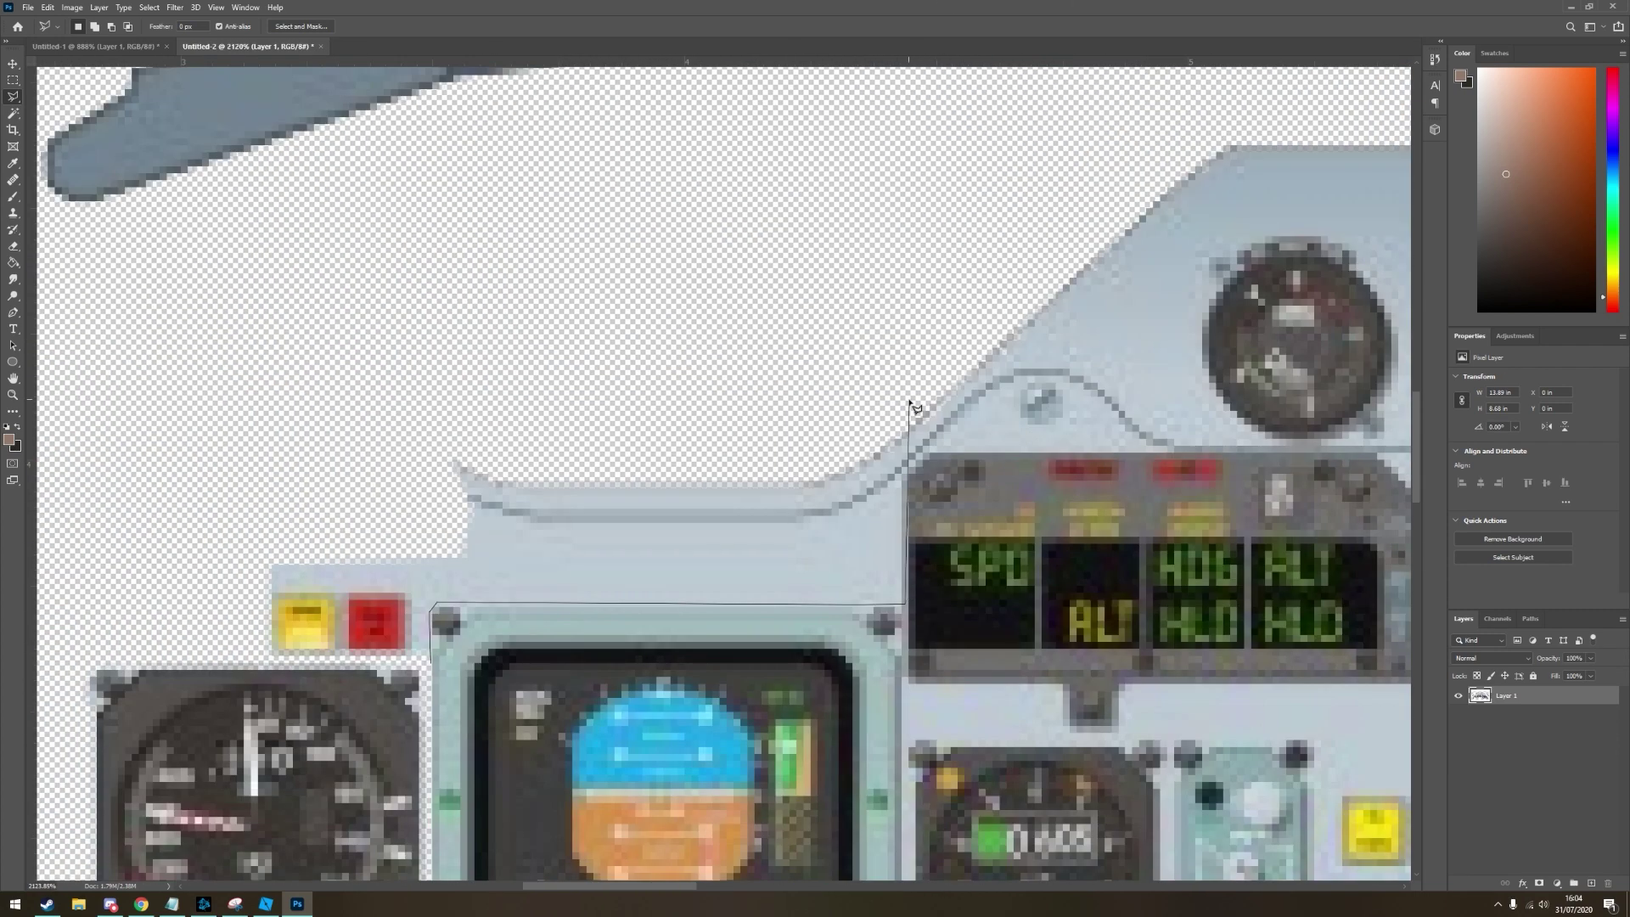
{"action": "scroll", "coordinate": [919, 366], "scroll_direction": "up", "scroll_amount": 2, "text": "alt"}
{"action": "scroll", "coordinate": [226, 746], "scroll_direction": "up", "scroll_amount": 2}
{"action": "scroll", "coordinate": [556, 501], "scroll_direction": "up", "scroll_amount": 2, "text": "alt"}
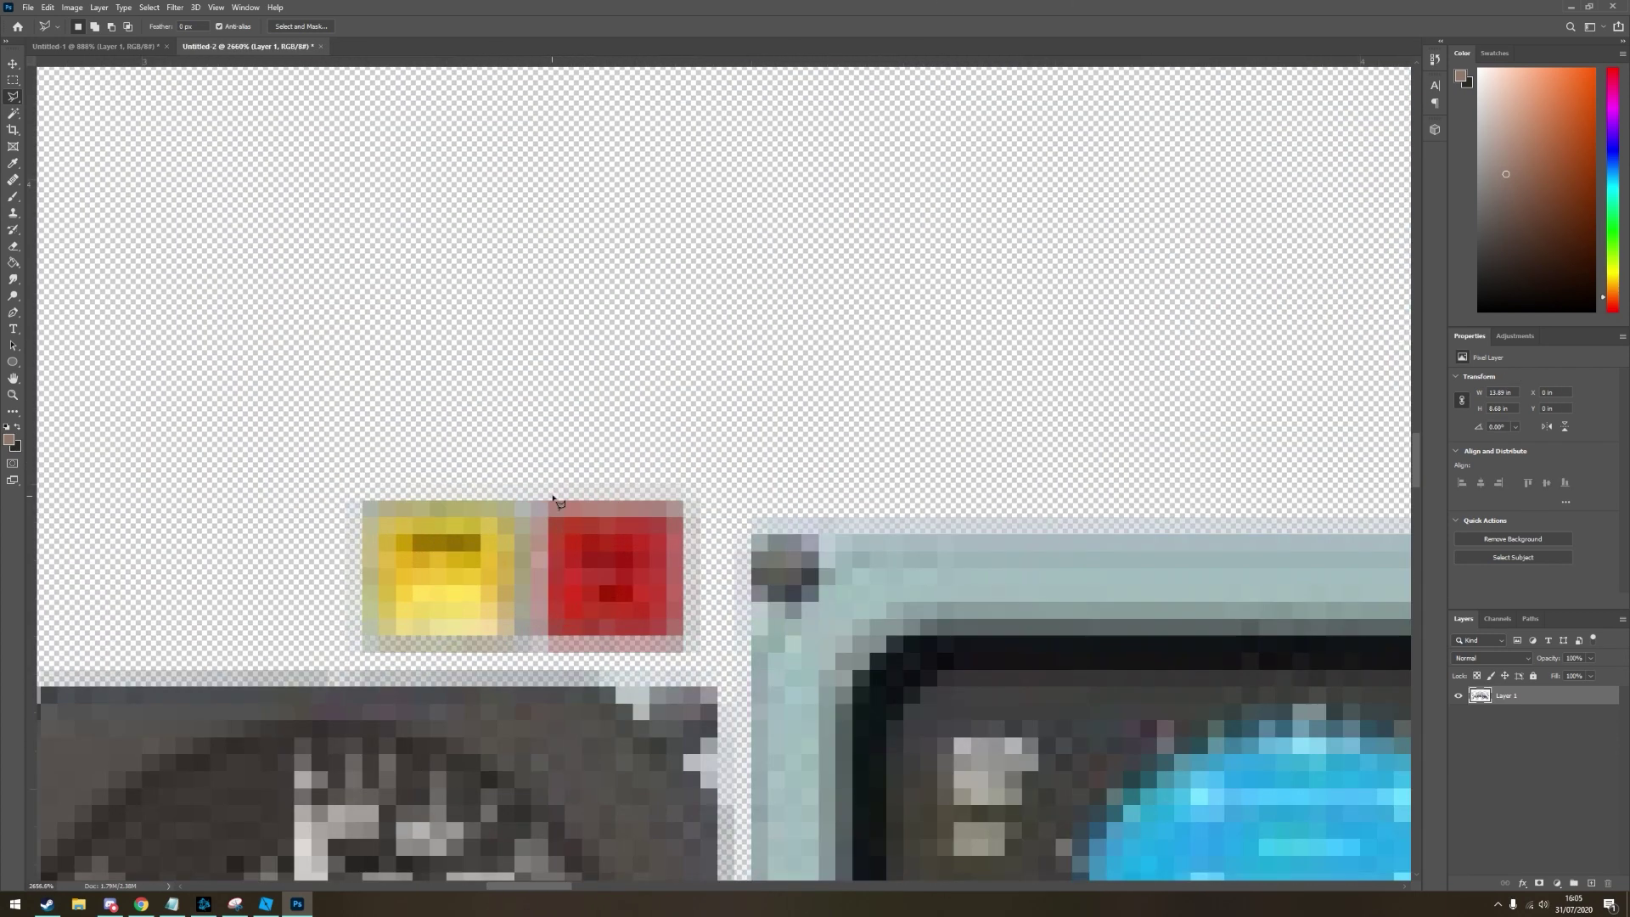
Isolate the captain's SPD/ALT/HDG annunciator panel and the round gauge above it from the pale background
{"action": "scroll", "coordinate": [541, 470], "scroll_direction": "down", "scroll_amount": 4, "text": "alt"}
{"action": "scroll", "coordinate": [439, 434], "scroll_direction": "up", "scroll_amount": 3, "text": "alt"}
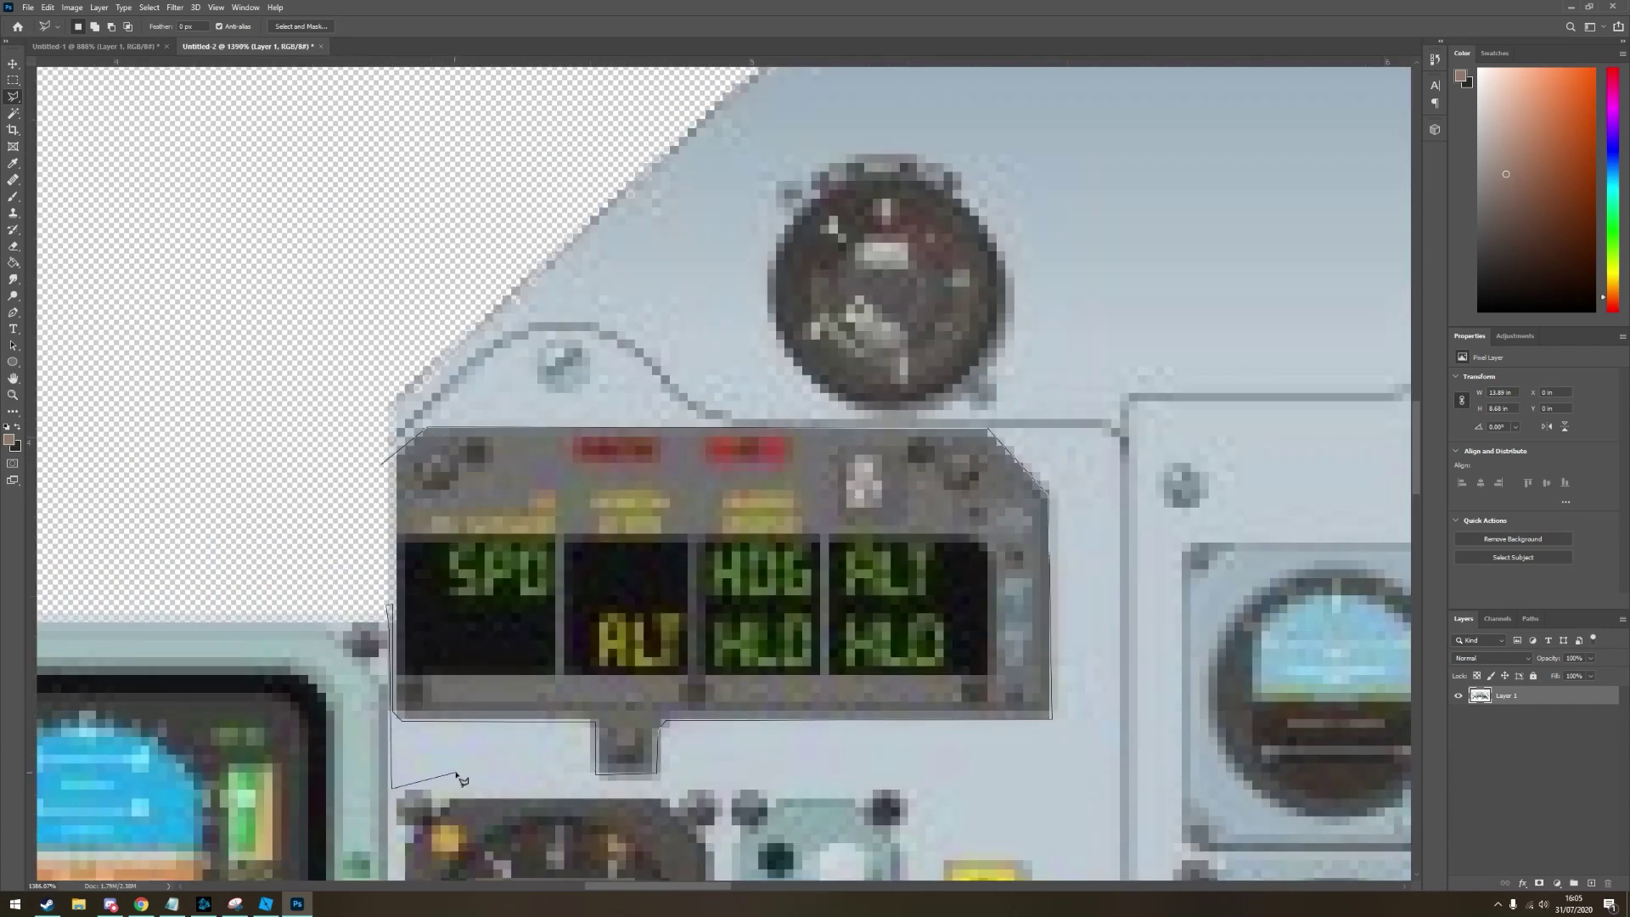
{"action": "scroll", "coordinate": [637, 399], "scroll_direction": "up", "scroll_amount": 2, "text": "alt"}
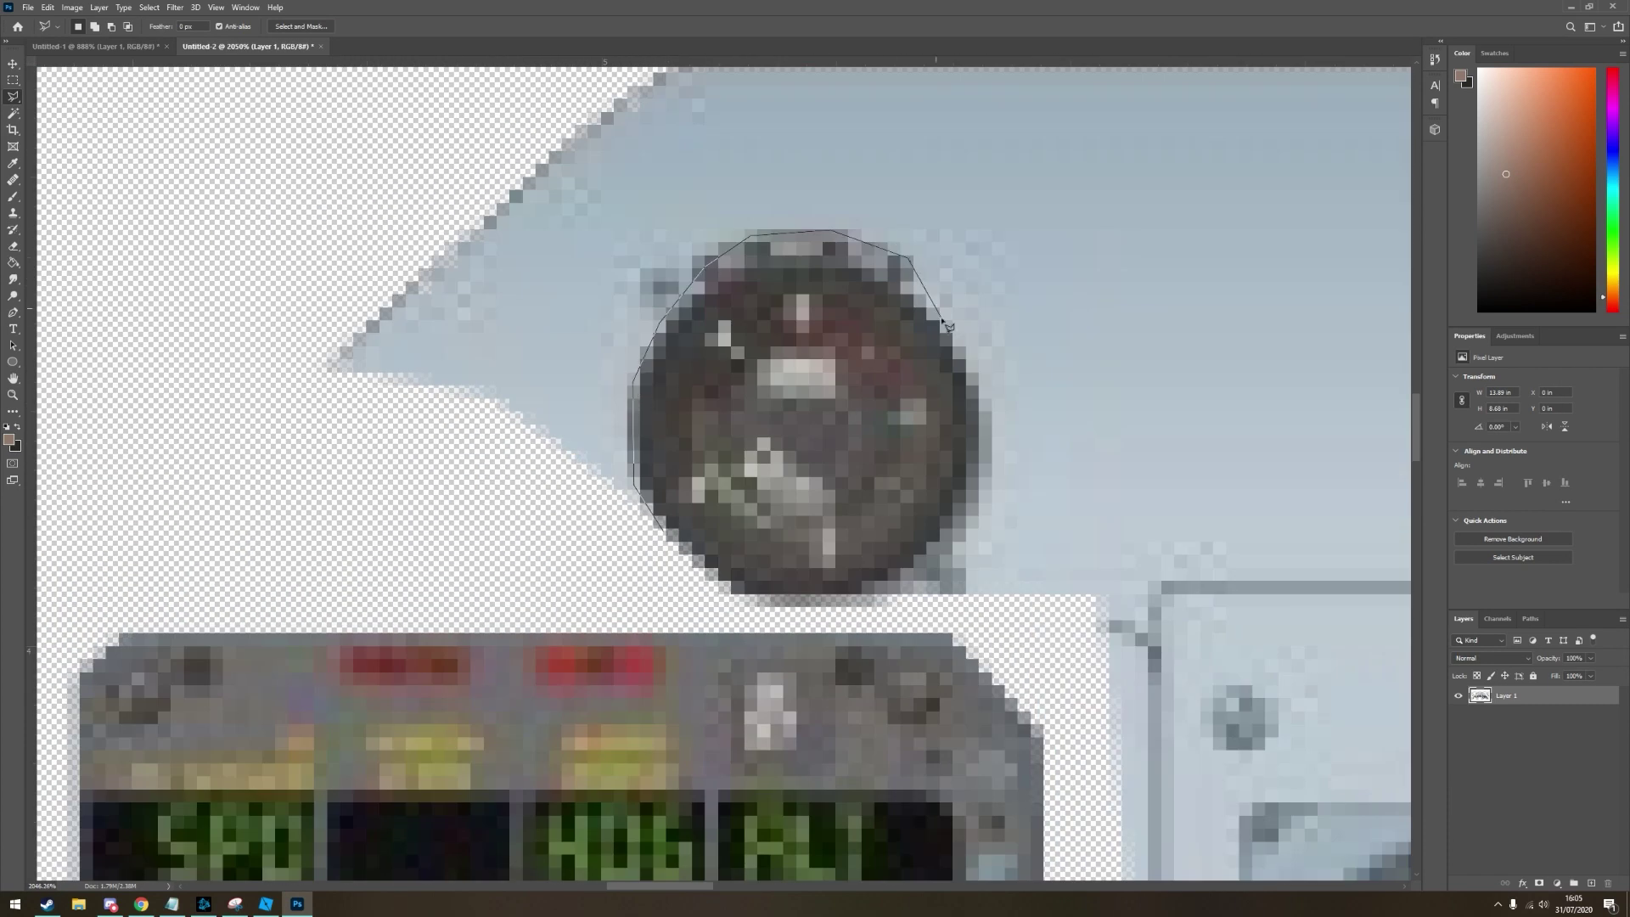
{"action": "scroll", "coordinate": [949, 326], "scroll_direction": "down", "scroll_amount": 8, "text": "alt"}
Clear the pale background around the dark blue gauge and the digital-readout gauge above it, beside the captain's displays
{"action": "scroll", "coordinate": [528, 393], "scroll_direction": "up", "scroll_amount": 8, "text": "alt"}
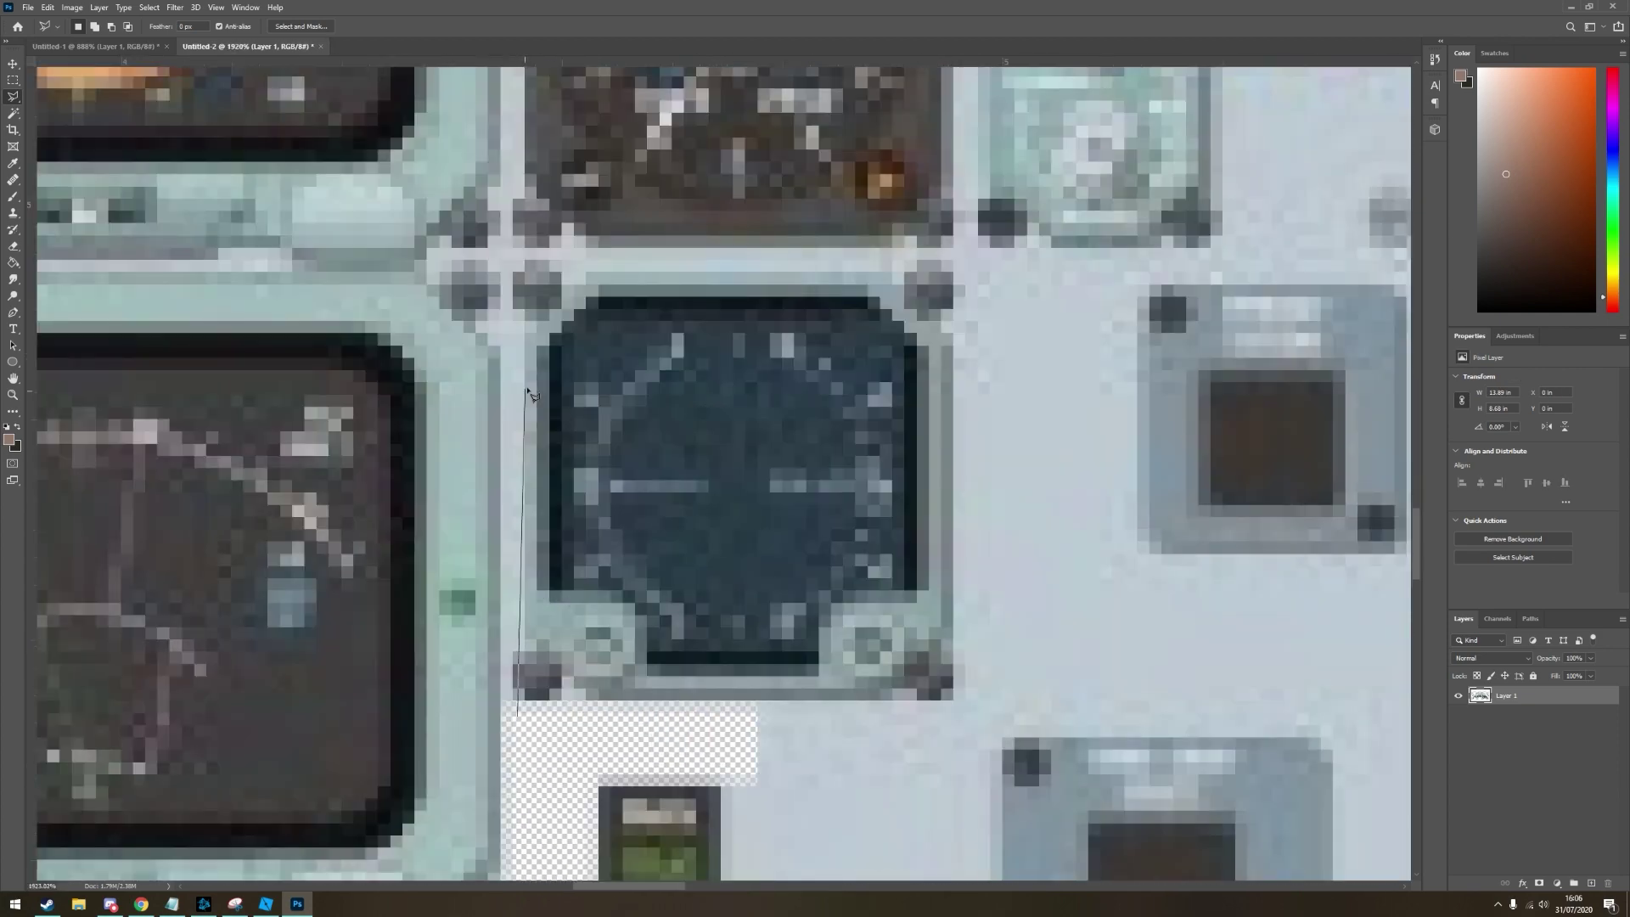
{"action": "scroll", "coordinate": [519, 571], "scroll_direction": "down", "scroll_amount": 8, "text": "alt"}
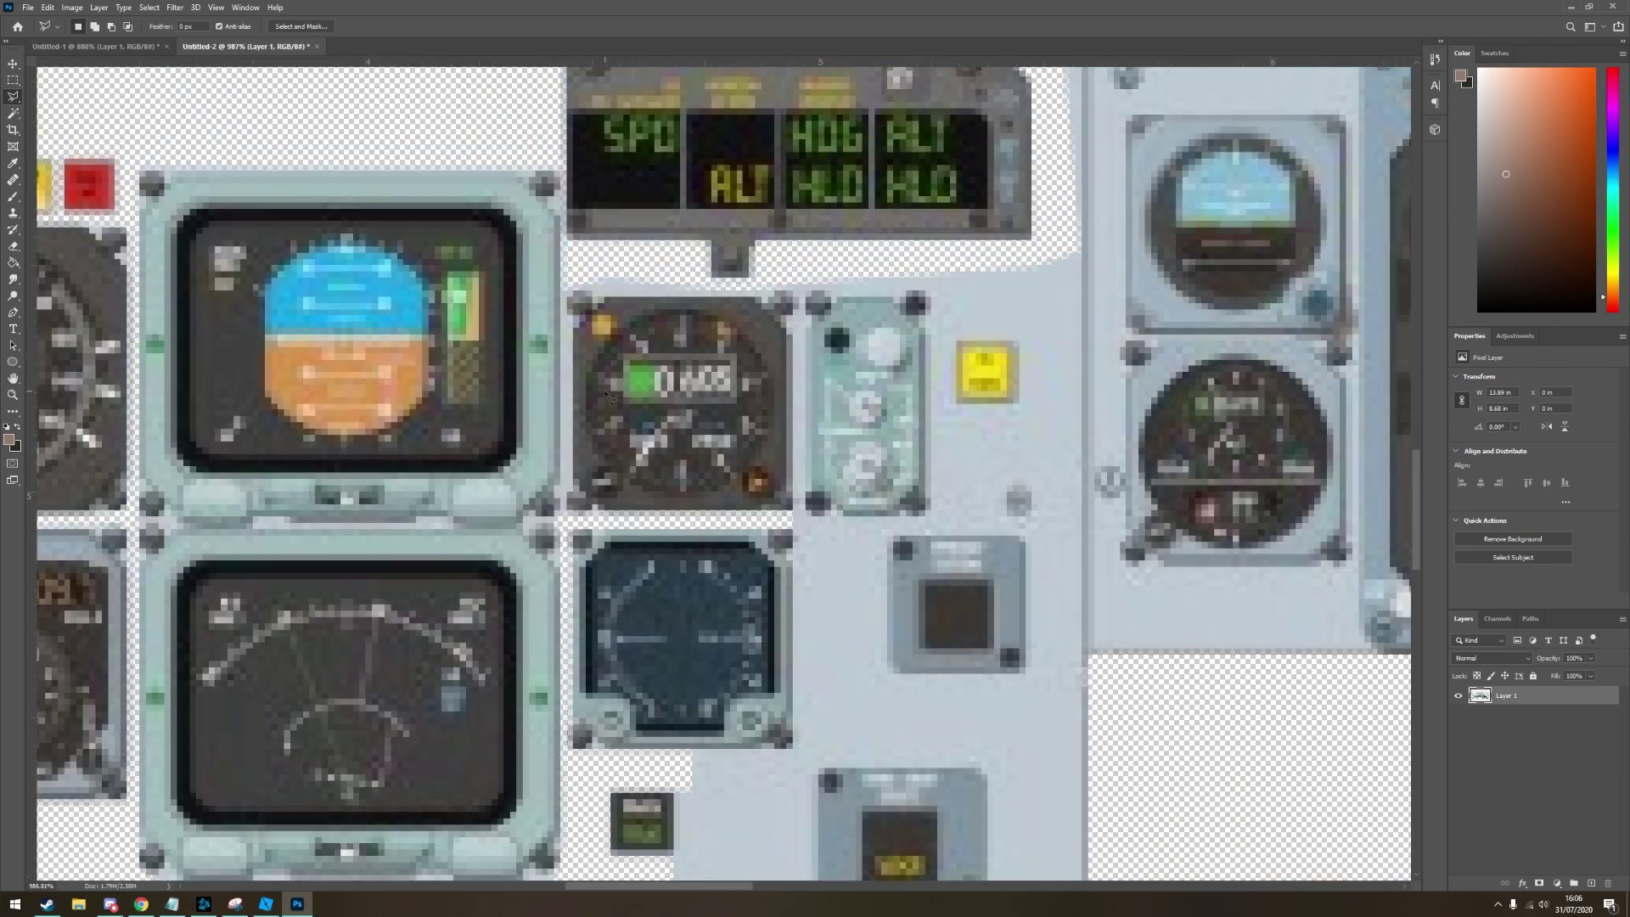
{"action": "scroll", "coordinate": [580, 649], "scroll_direction": "up", "scroll_amount": 8, "text": "alt"}
{"action": "scroll", "coordinate": [867, 230], "scroll_direction": "up", "scroll_amount": 1, "text": "alt"}
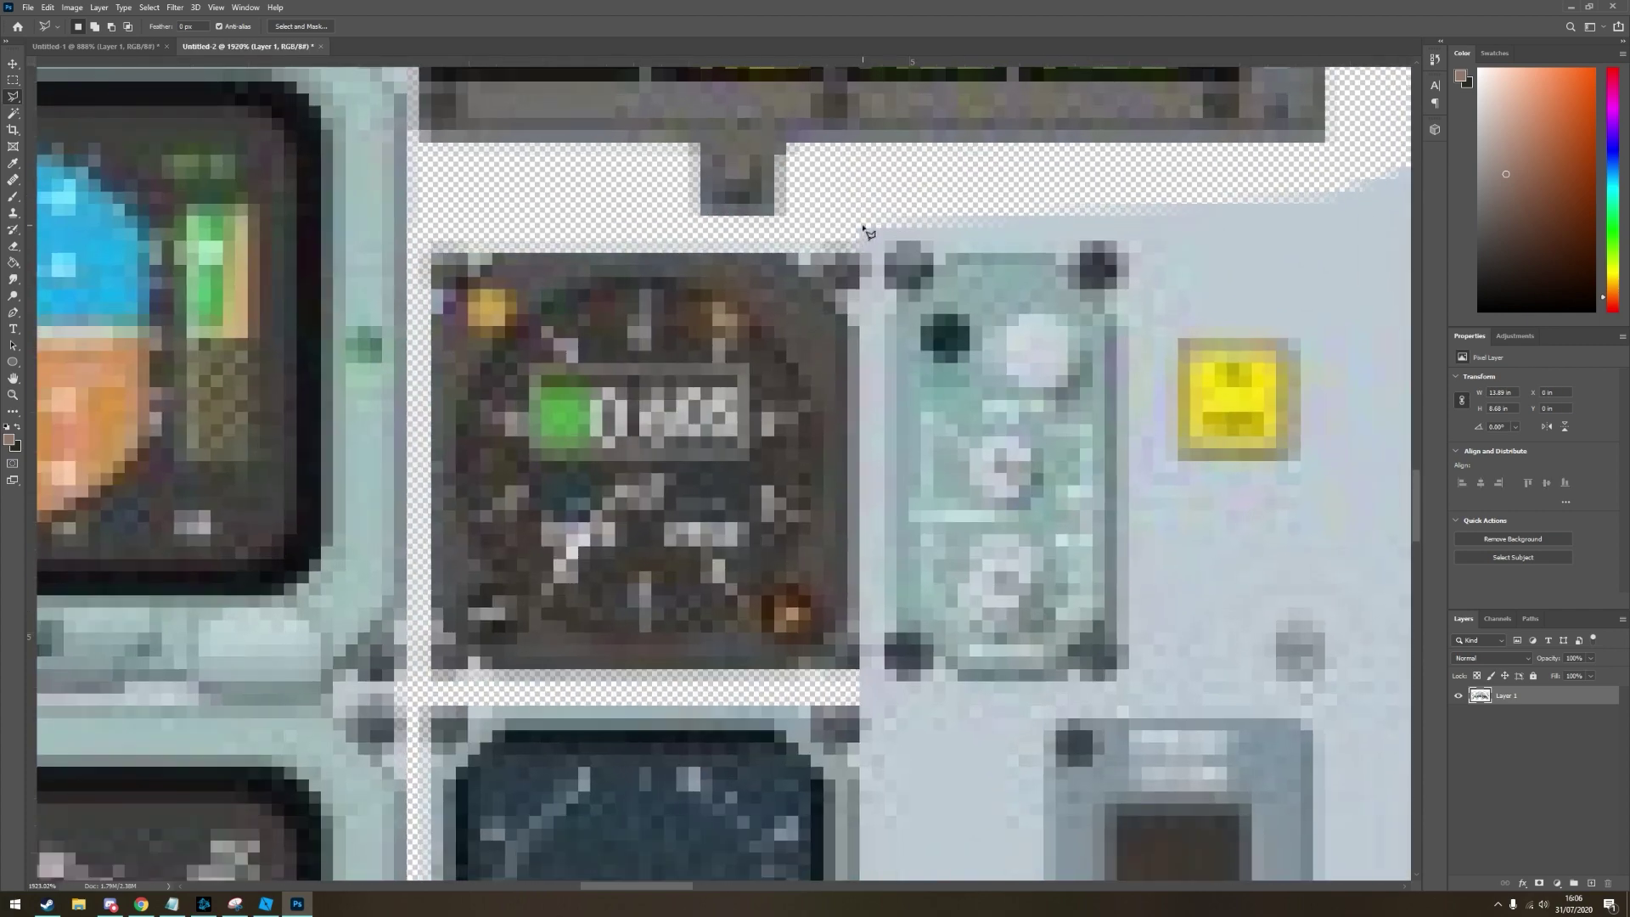
Outline the teal knob panel, the yellow light and the upper square switch box, and delete the pale background around them
{"action": "scroll", "coordinate": [885, 261], "scroll_direction": "down", "scroll_amount": 8, "text": "alt"}
{"action": "scroll", "coordinate": [849, 509], "scroll_direction": "up", "scroll_amount": 8, "text": "alt"}
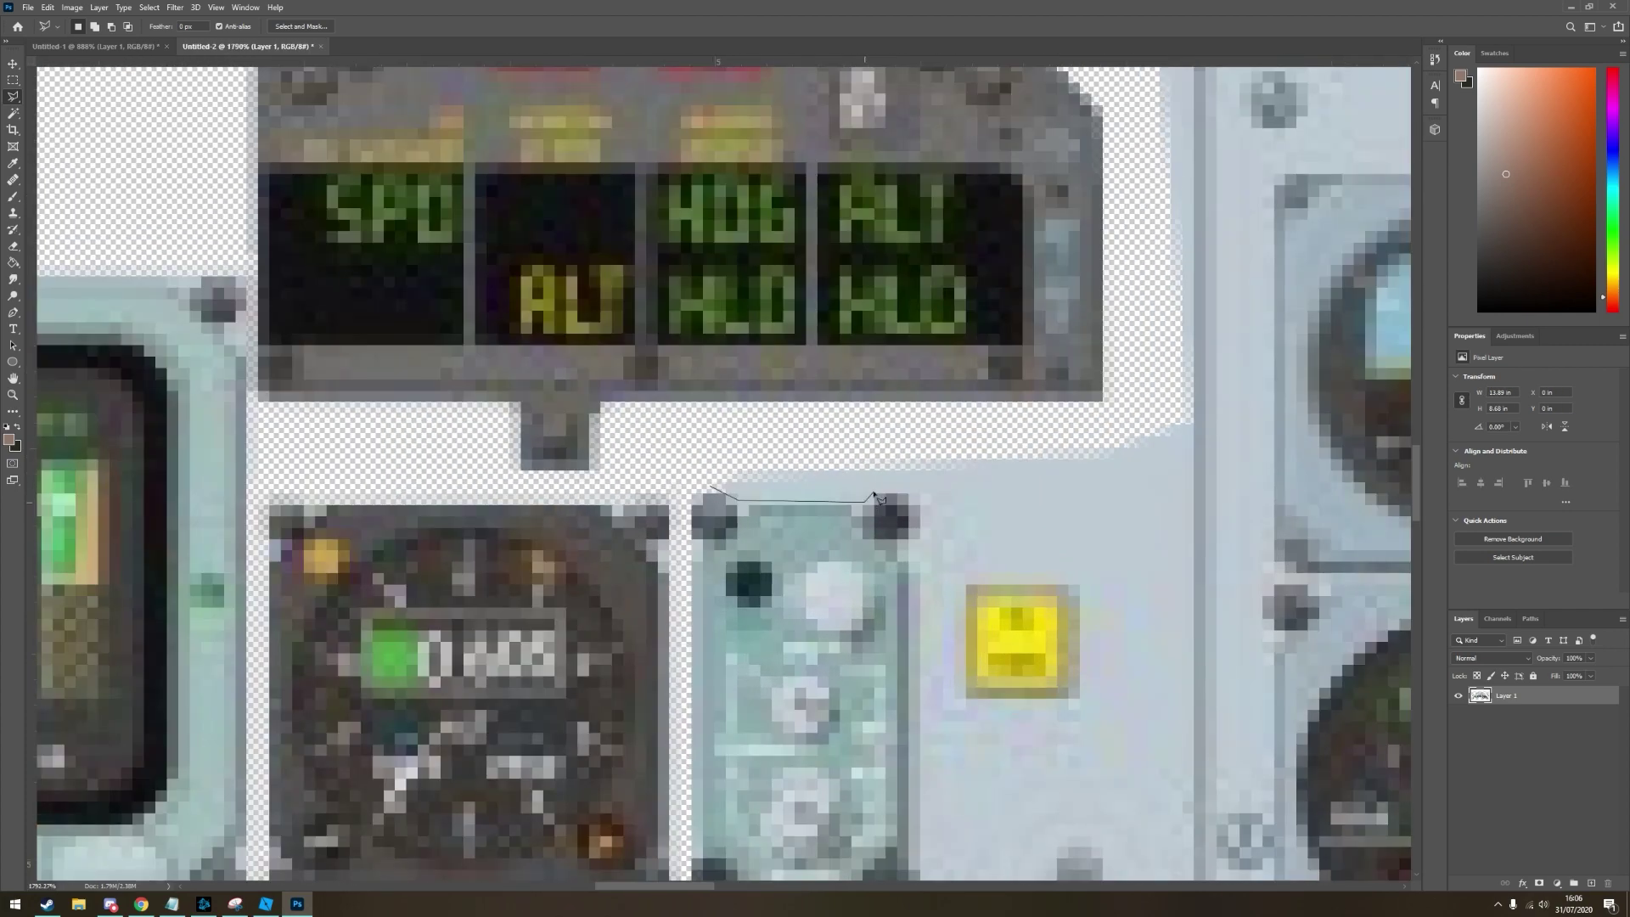
{"action": "scroll", "coordinate": [839, 665], "scroll_direction": "down", "scroll_amount": 5}
{"action": "left_click", "coordinate": [674, 665]}
{"action": "scroll", "coordinate": [1111, 91], "scroll_direction": "up", "scroll_amount": 5}
{"action": "left_click", "coordinate": [1074, 536]}
{"action": "left_click", "coordinate": [962, 539]}
{"action": "left_click", "coordinate": [958, 273]}
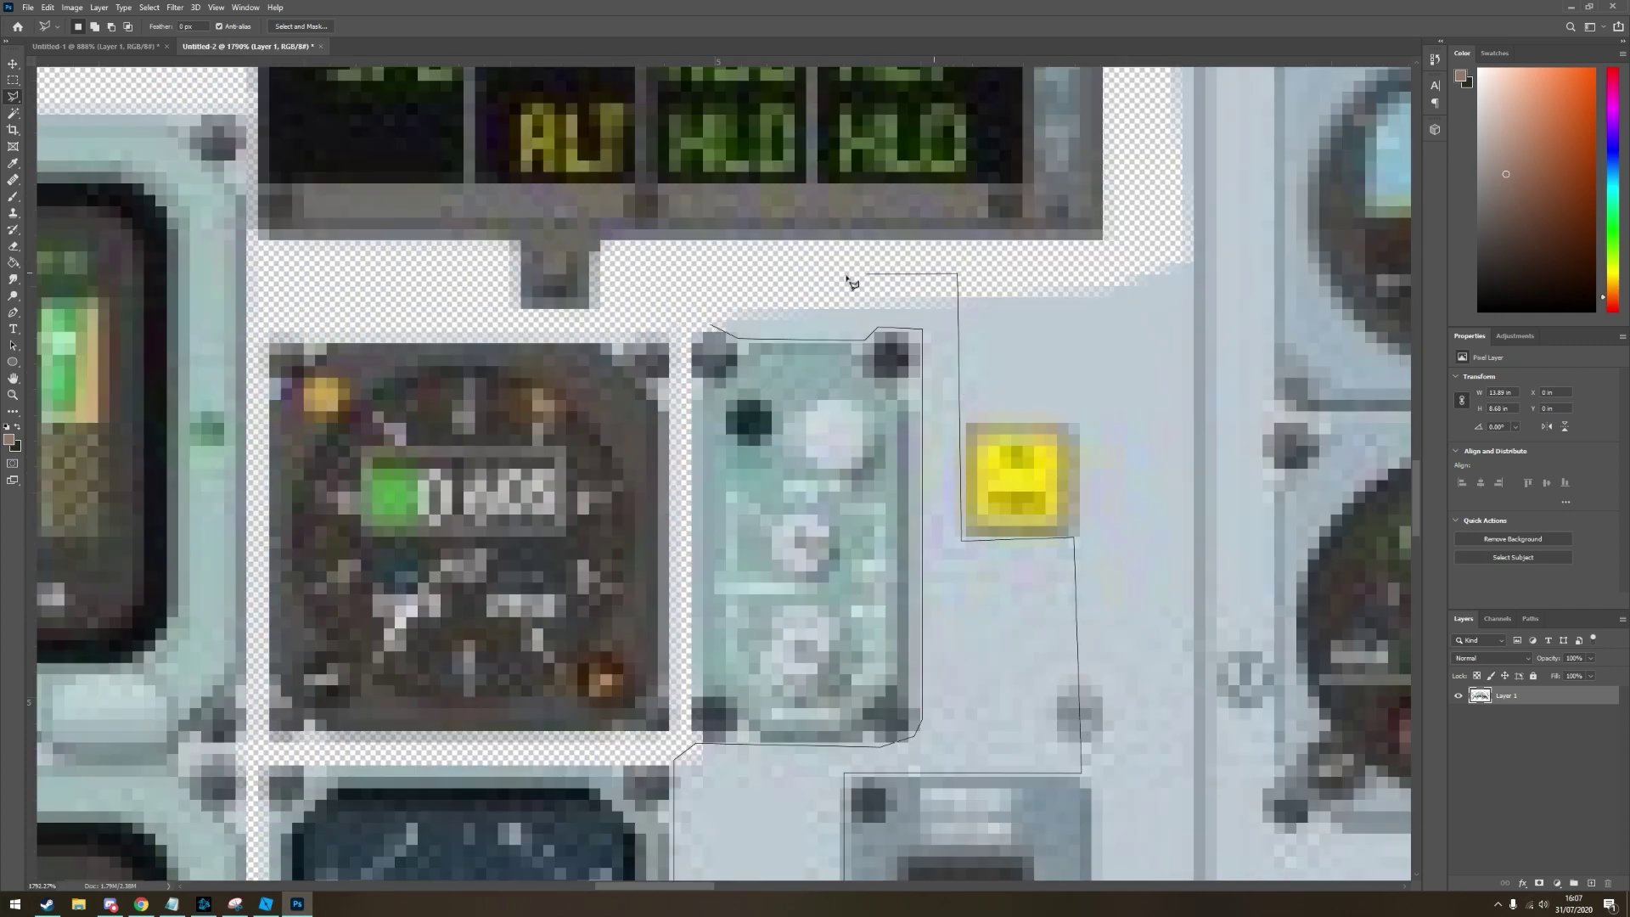
{"action": "scroll", "coordinate": [1083, 584], "scroll_direction": "down", "scroll_amount": 6, "text": "alt"}
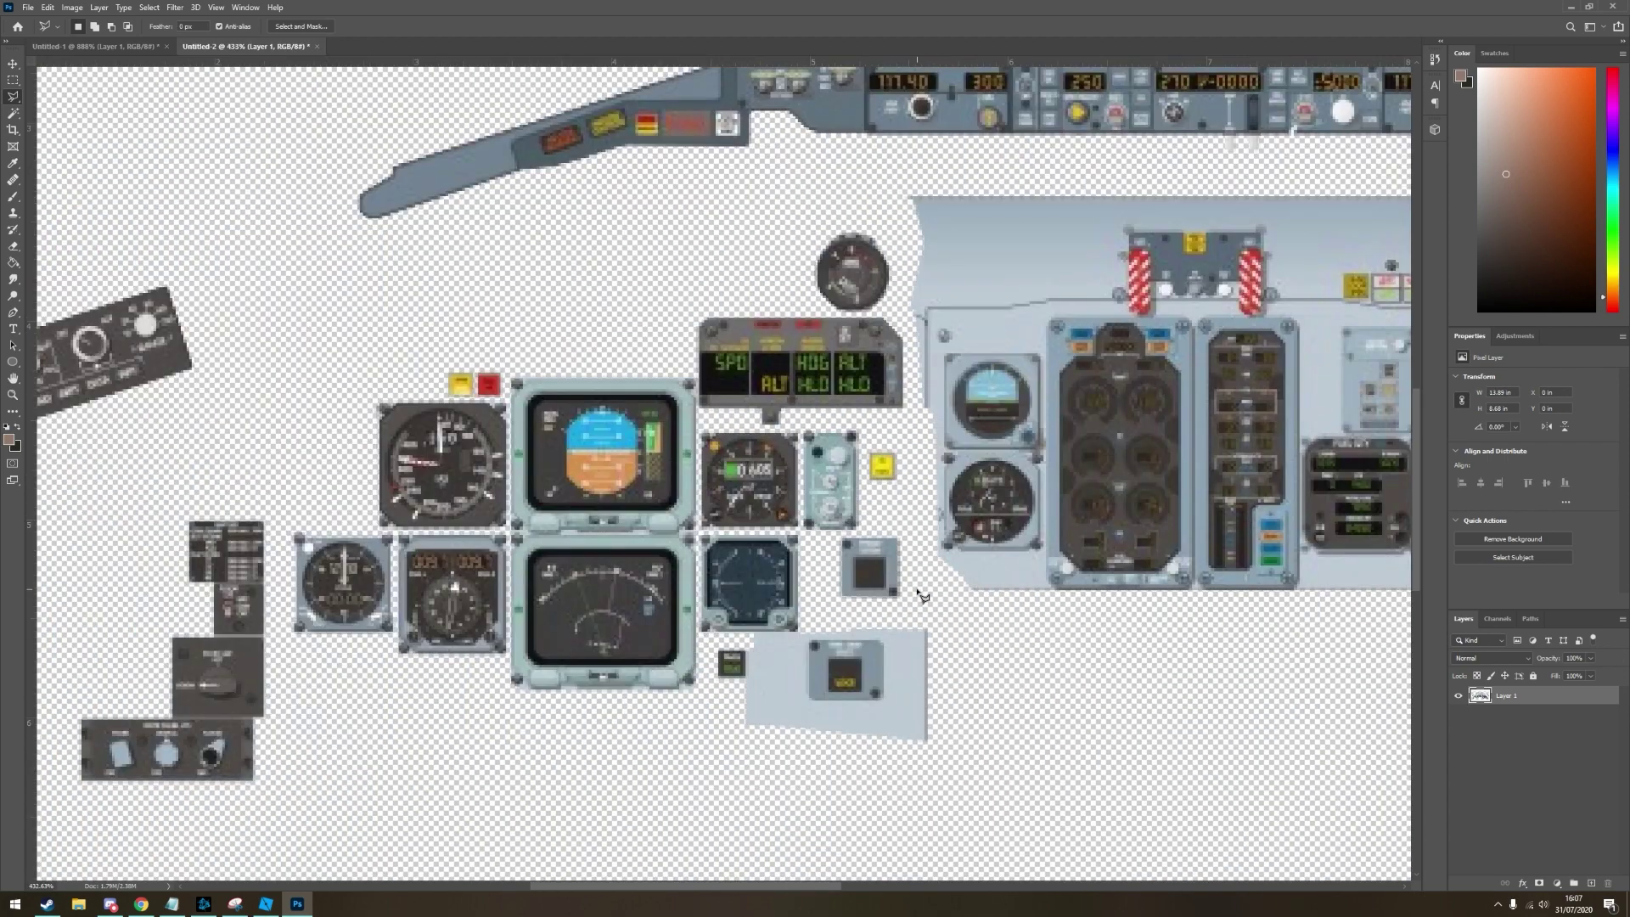
Remove the pale background around the lower square switch box and the two stacked standby gauges beside the engine panel
{"action": "scroll", "coordinate": [923, 597], "scroll_direction": "up", "scroll_amount": 6, "text": "alt"}
{"action": "left_click", "coordinate": [834, 610]}
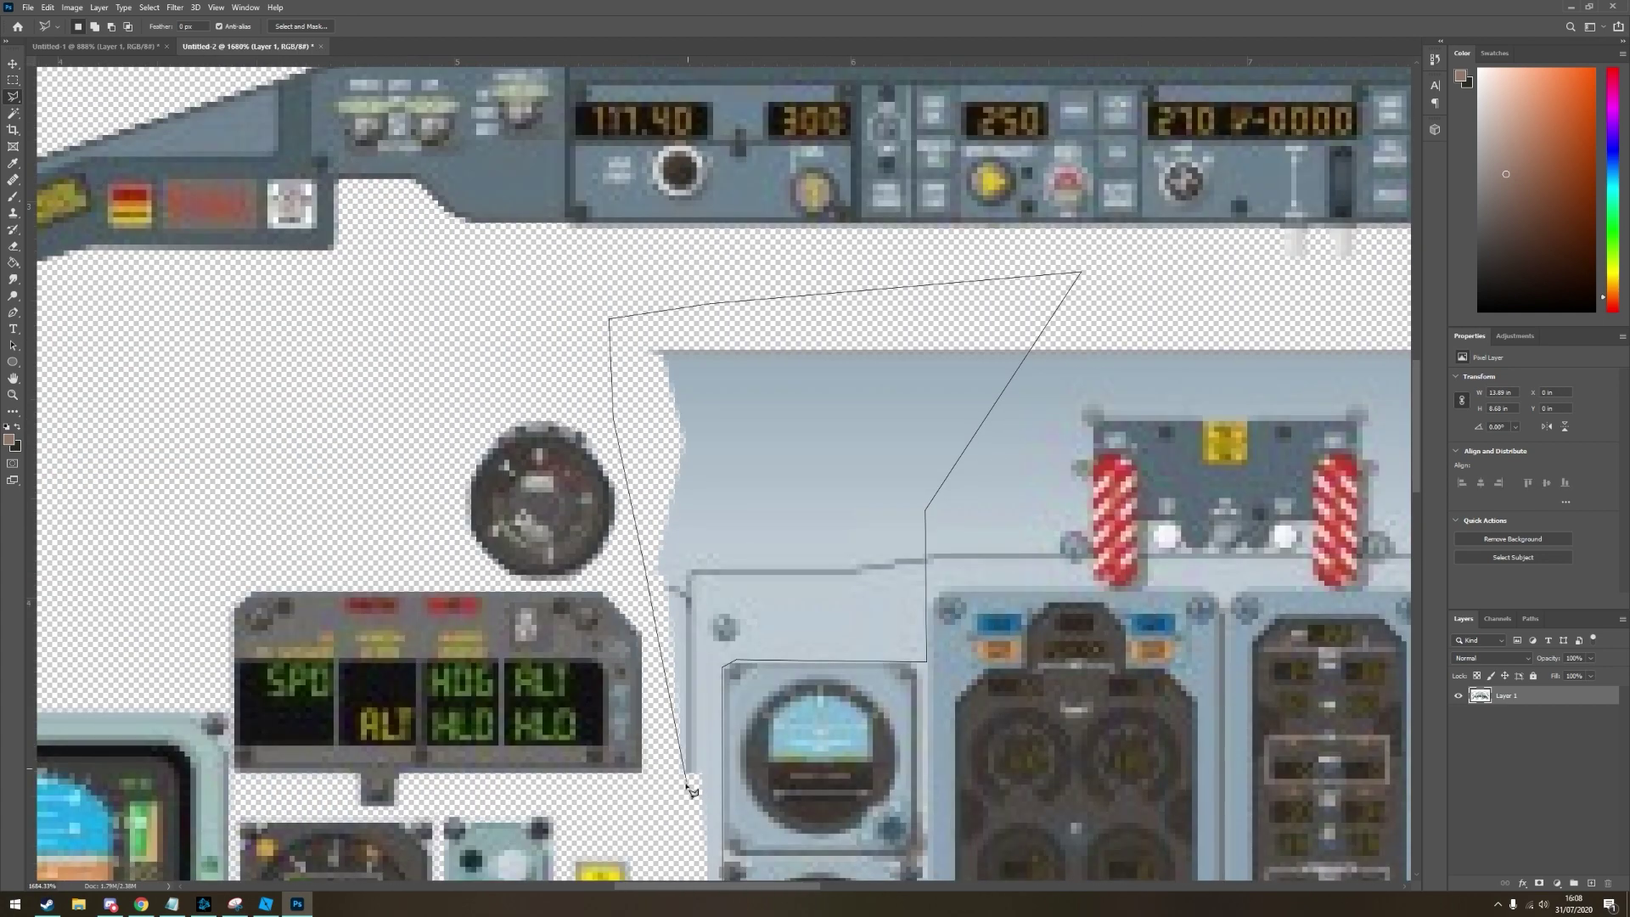
{"action": "scroll", "coordinate": [692, 791], "scroll_direction": "down", "scroll_amount": 3}
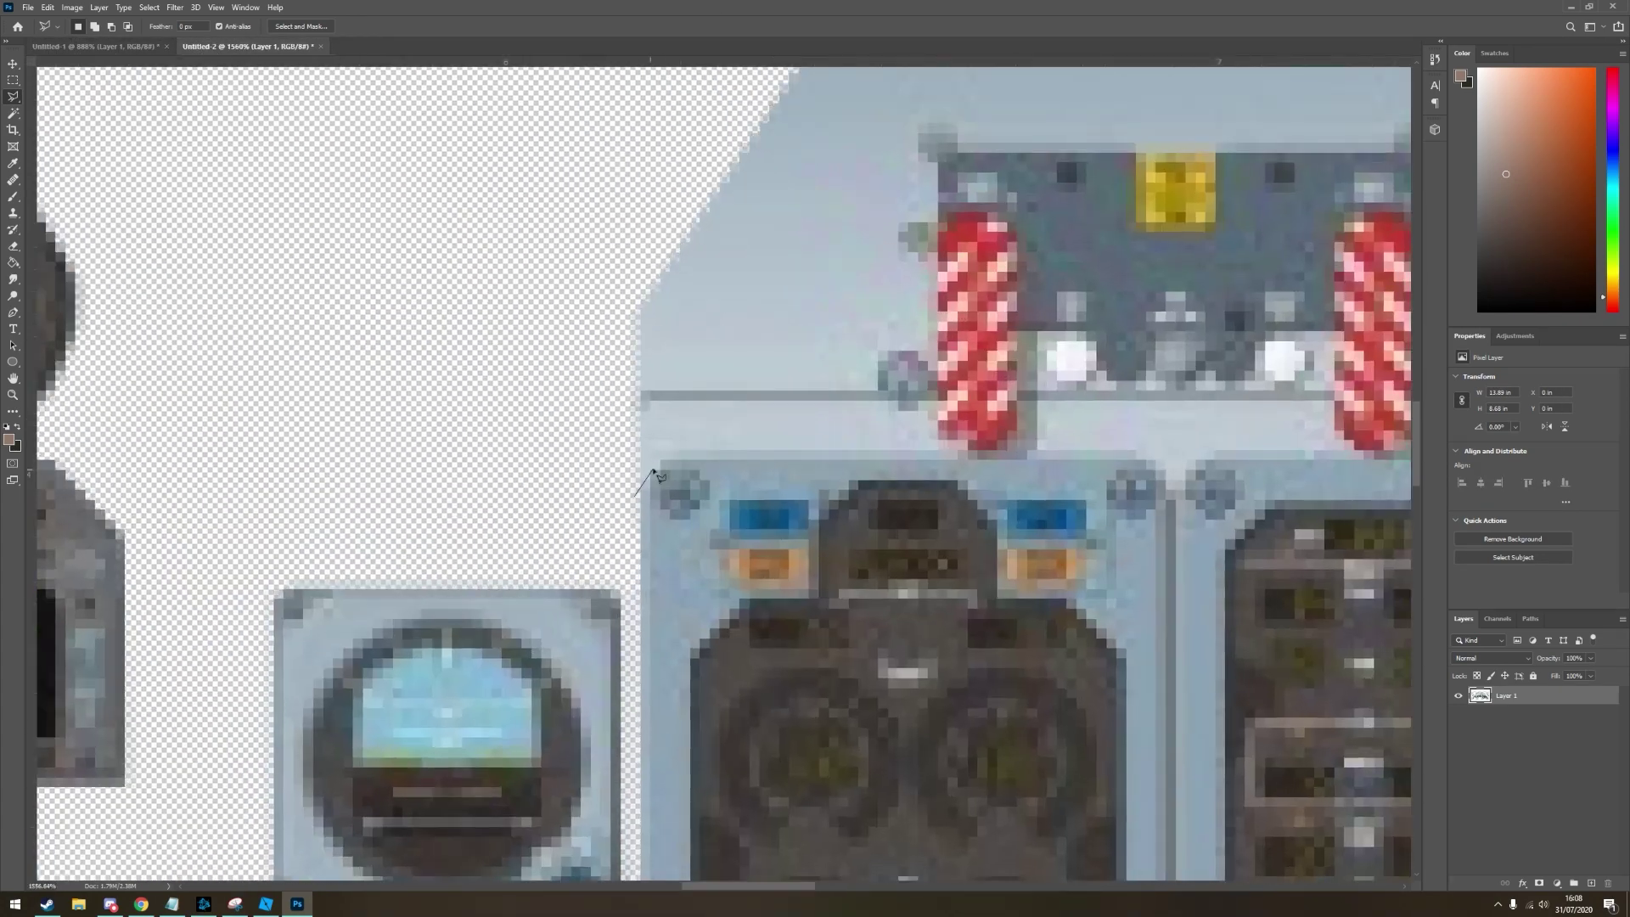
Cut away the pale background above the engine instrument panels and around the red-striped handle panel
{"action": "left_click", "coordinate": [653, 471]}
{"action": "scroll", "coordinate": [654, 471], "scroll_direction": "down", "scroll_amount": 3, "text": "alt"}
{"action": "scroll", "coordinate": [902, 458], "scroll_direction": "up", "scroll_amount": 3, "text": "alt"}
{"action": "left_click", "coordinate": [903, 459]}
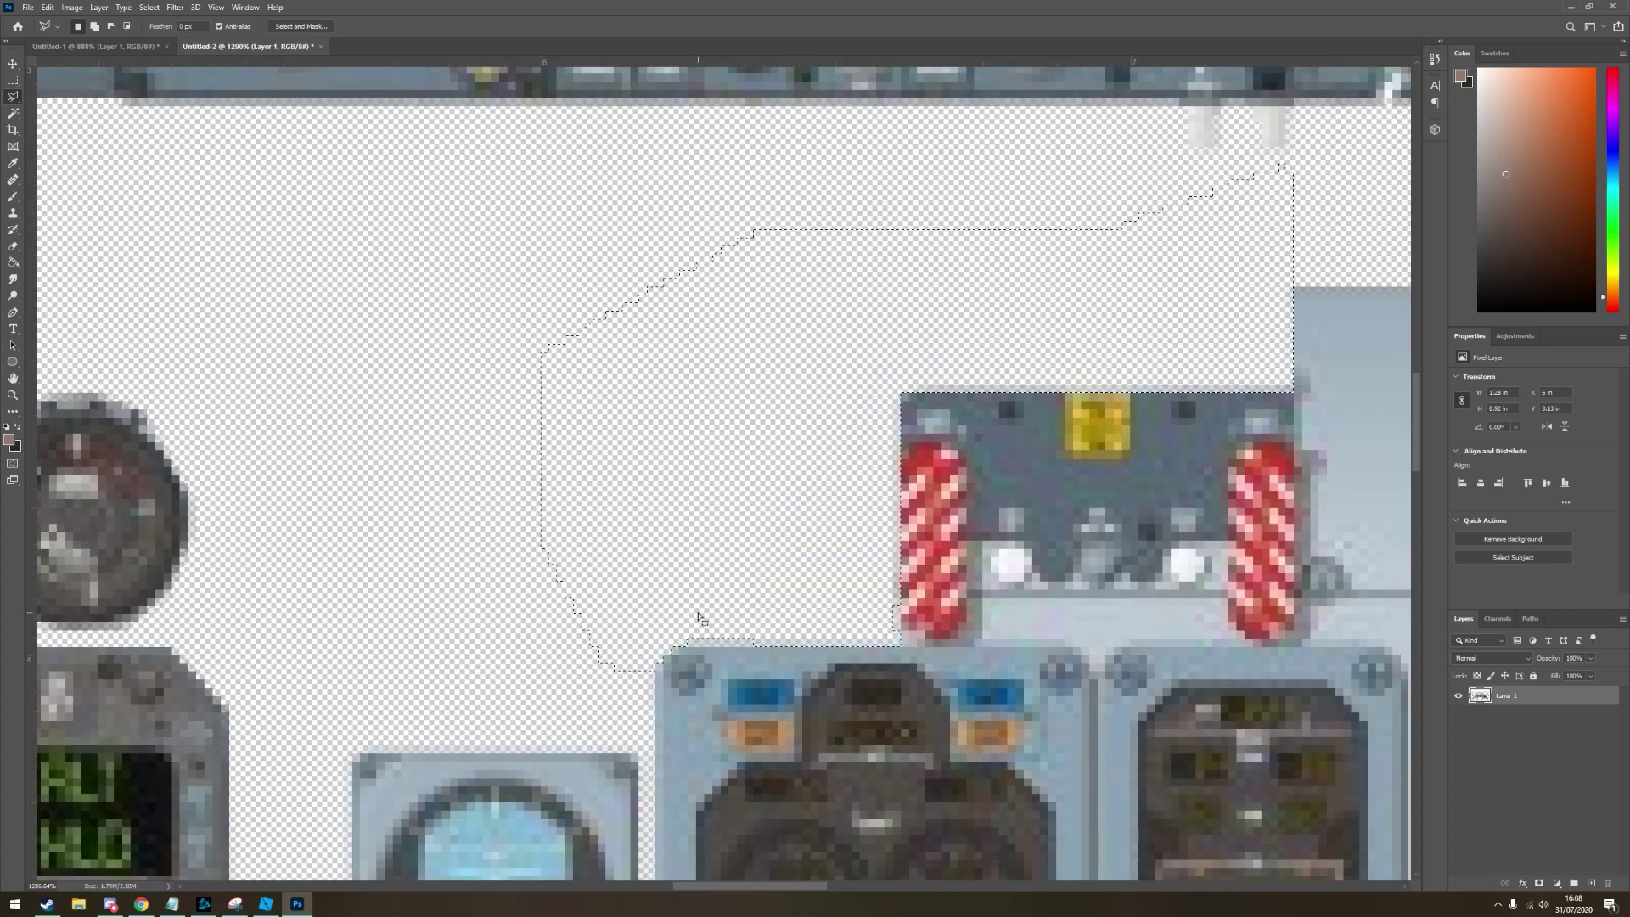
{"action": "left_click", "coordinate": [969, 642]}
{"action": "scroll", "coordinate": [1324, 656], "scroll_direction": "up", "scroll_amount": 2, "text": "alt"}
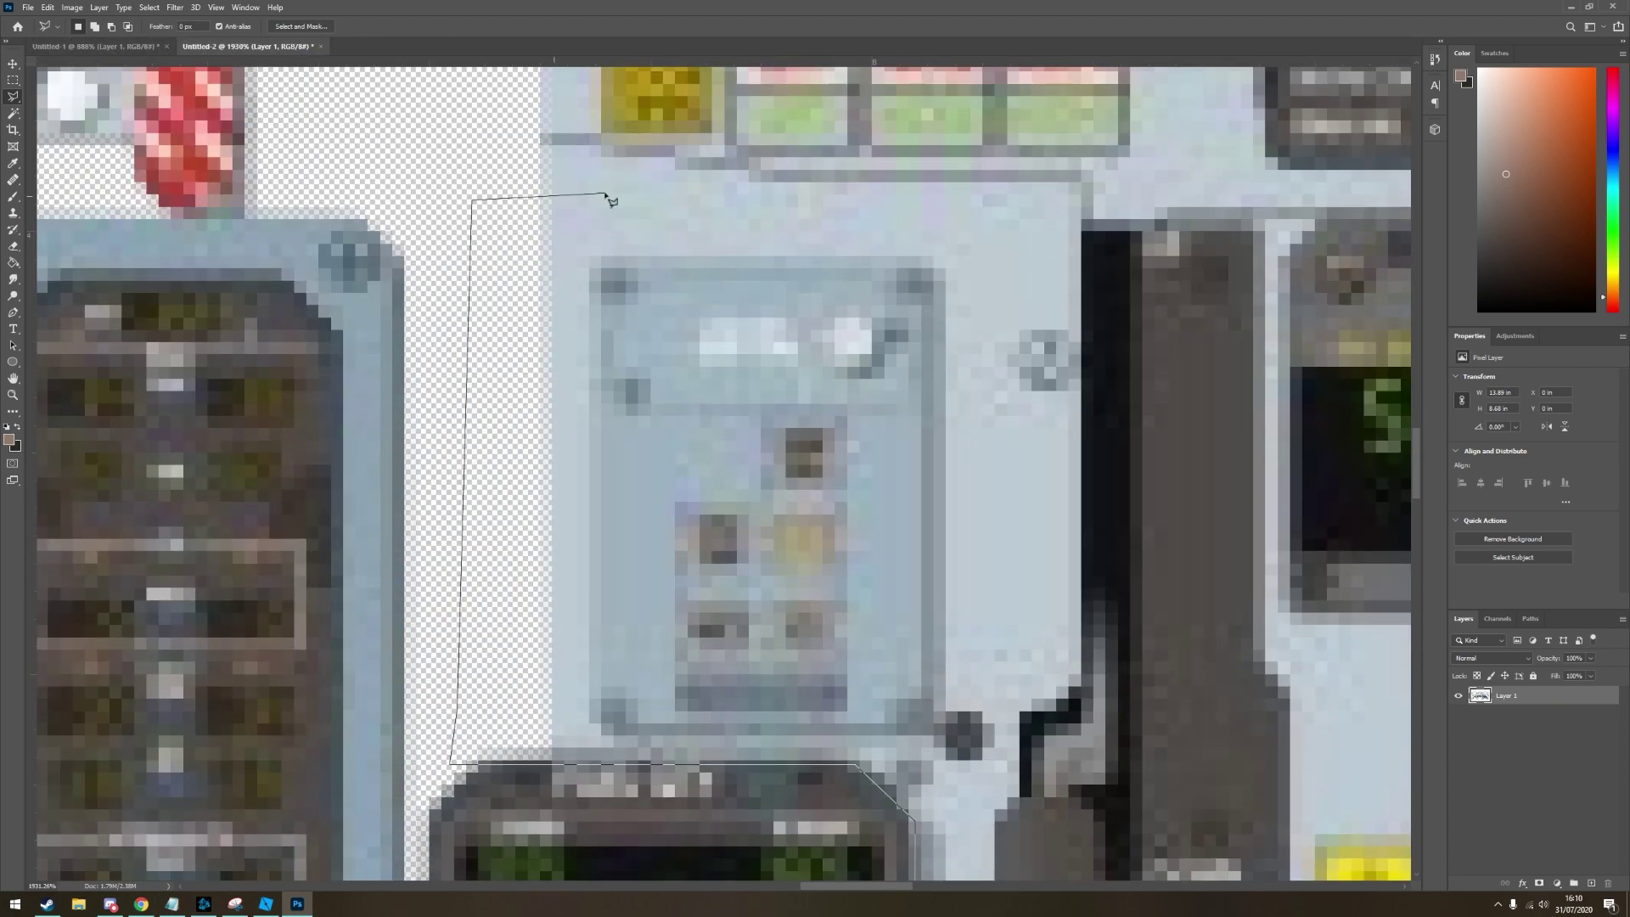
Trim the pale background around the centre fuel readout panel and between the small switch panel and the gear lever
{"action": "left_click", "coordinate": [934, 734]}
{"action": "scroll", "coordinate": [934, 733], "scroll_direction": "down", "scroll_amount": 3, "text": "alt"}
{"action": "scroll", "coordinate": [1007, 653], "scroll_direction": "up", "scroll_amount": 3, "text": "alt"}
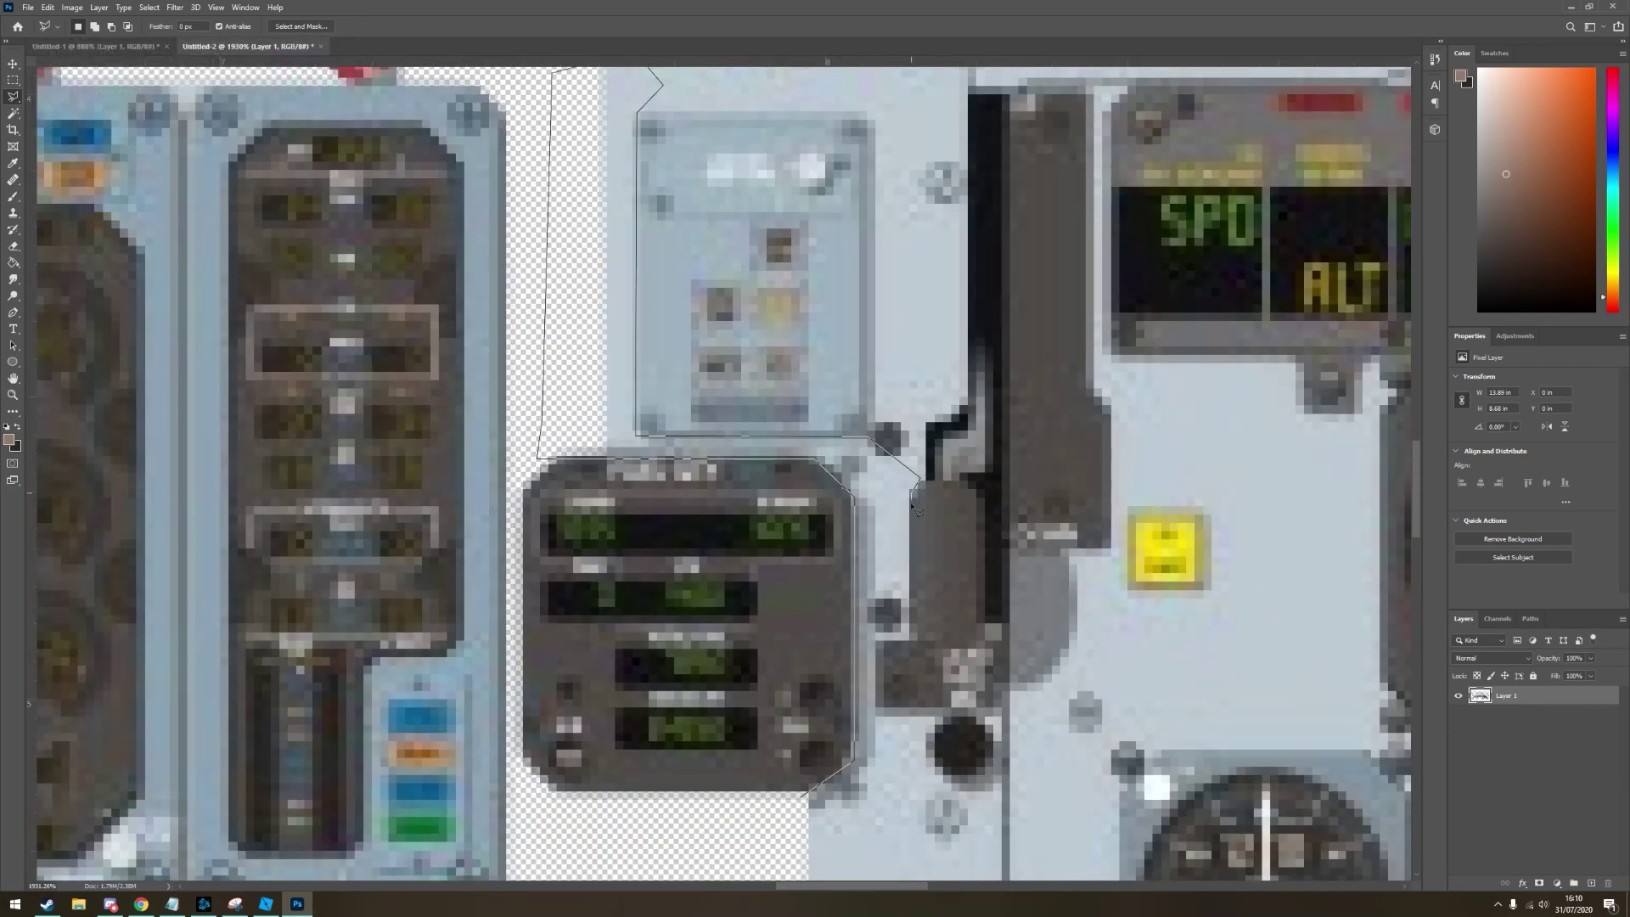
{"action": "scroll", "coordinate": [880, 638], "scroll_direction": "down", "scroll_amount": 3}
{"action": "scroll", "coordinate": [880, 639], "scroll_direction": "up", "scroll_amount": 1}
{"action": "scroll", "coordinate": [883, 680], "scroll_direction": "down", "scroll_amount": 4, "text": "alt"}
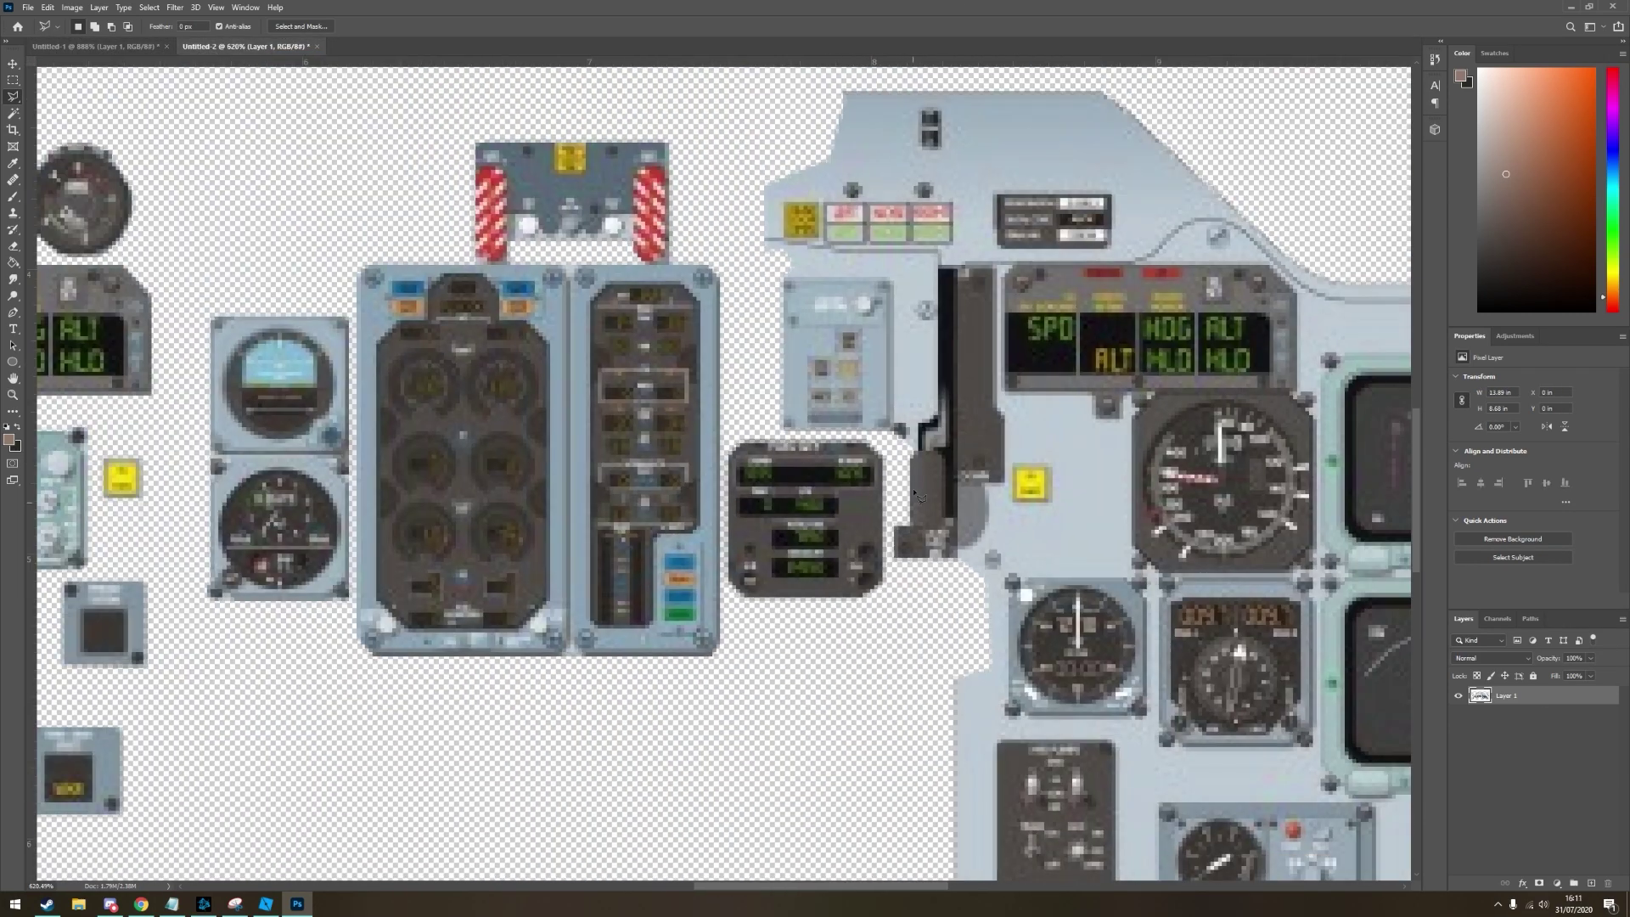
Select the pale background around the yellow label and the red-and-green indicator strip above the centre switch panel for removal
{"action": "scroll", "coordinate": [889, 741], "scroll_direction": "up", "scroll_amount": 4, "text": "alt"}
{"action": "scroll", "coordinate": [986, 228], "scroll_direction": "up", "scroll_amount": 3}
{"action": "left_click", "coordinate": [988, 448]}
{"action": "left_click", "coordinate": [552, 442]}
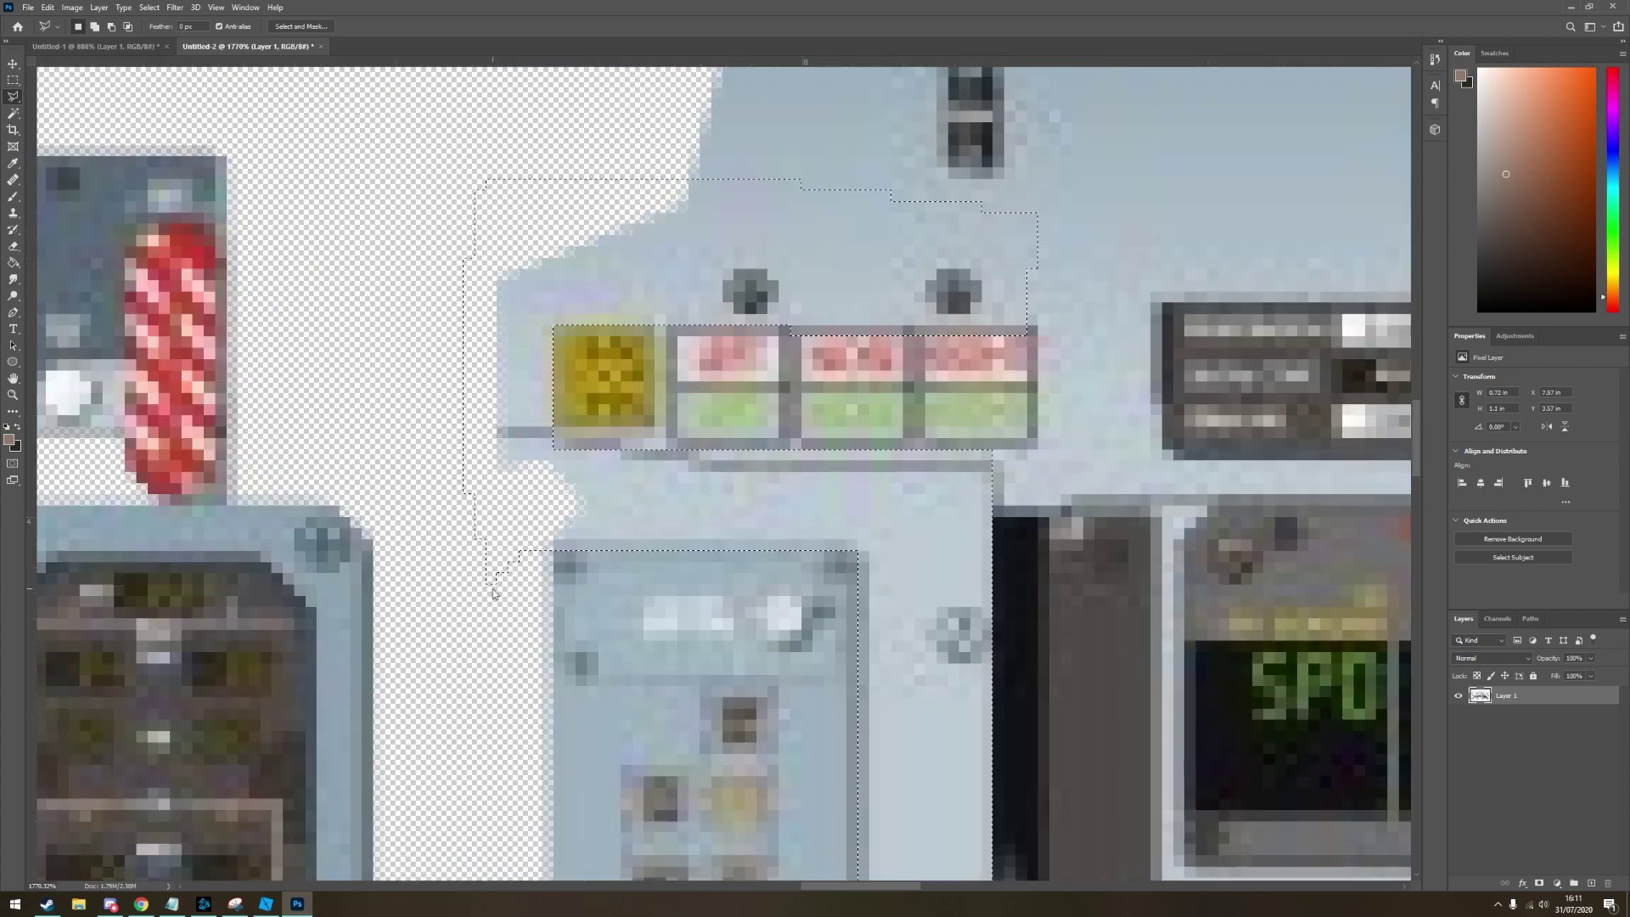
Erase the pale background around the small black switch and the three-row placard, and outline the sloping area above the co-pilot's annunciator
{"action": "scroll", "coordinate": [494, 593], "scroll_direction": "up", "scroll_amount": 2, "text": "alt"}
{"action": "left_click", "coordinate": [401, 543]}
{"action": "left_click", "coordinate": [399, 314]}
{"action": "left_click", "coordinate": [709, 248]}
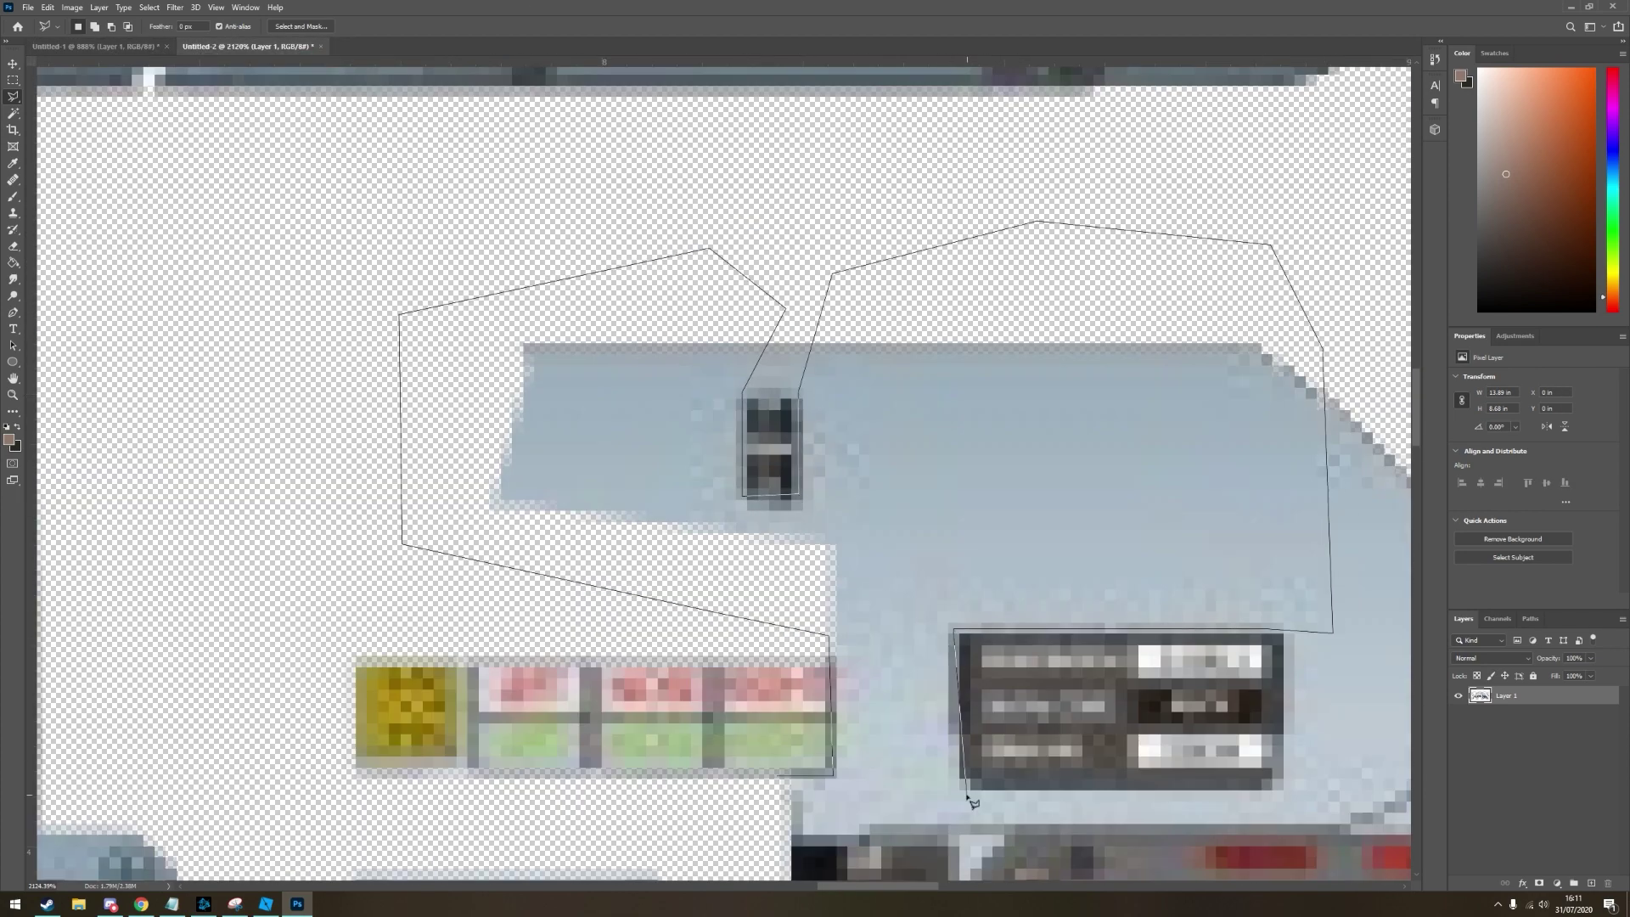
{"action": "scroll", "coordinate": [724, 404], "scroll_direction": "up", "scroll_amount": 2, "text": "alt"}
{"action": "scroll", "coordinate": [1223, 272], "scroll_direction": "down", "scroll_amount": 2, "text": "alt"}
{"action": "left_click", "coordinate": [1106, 316]}
{"action": "left_click", "coordinate": [1170, 559]}
{"action": "left_click", "coordinate": [1076, 606]}
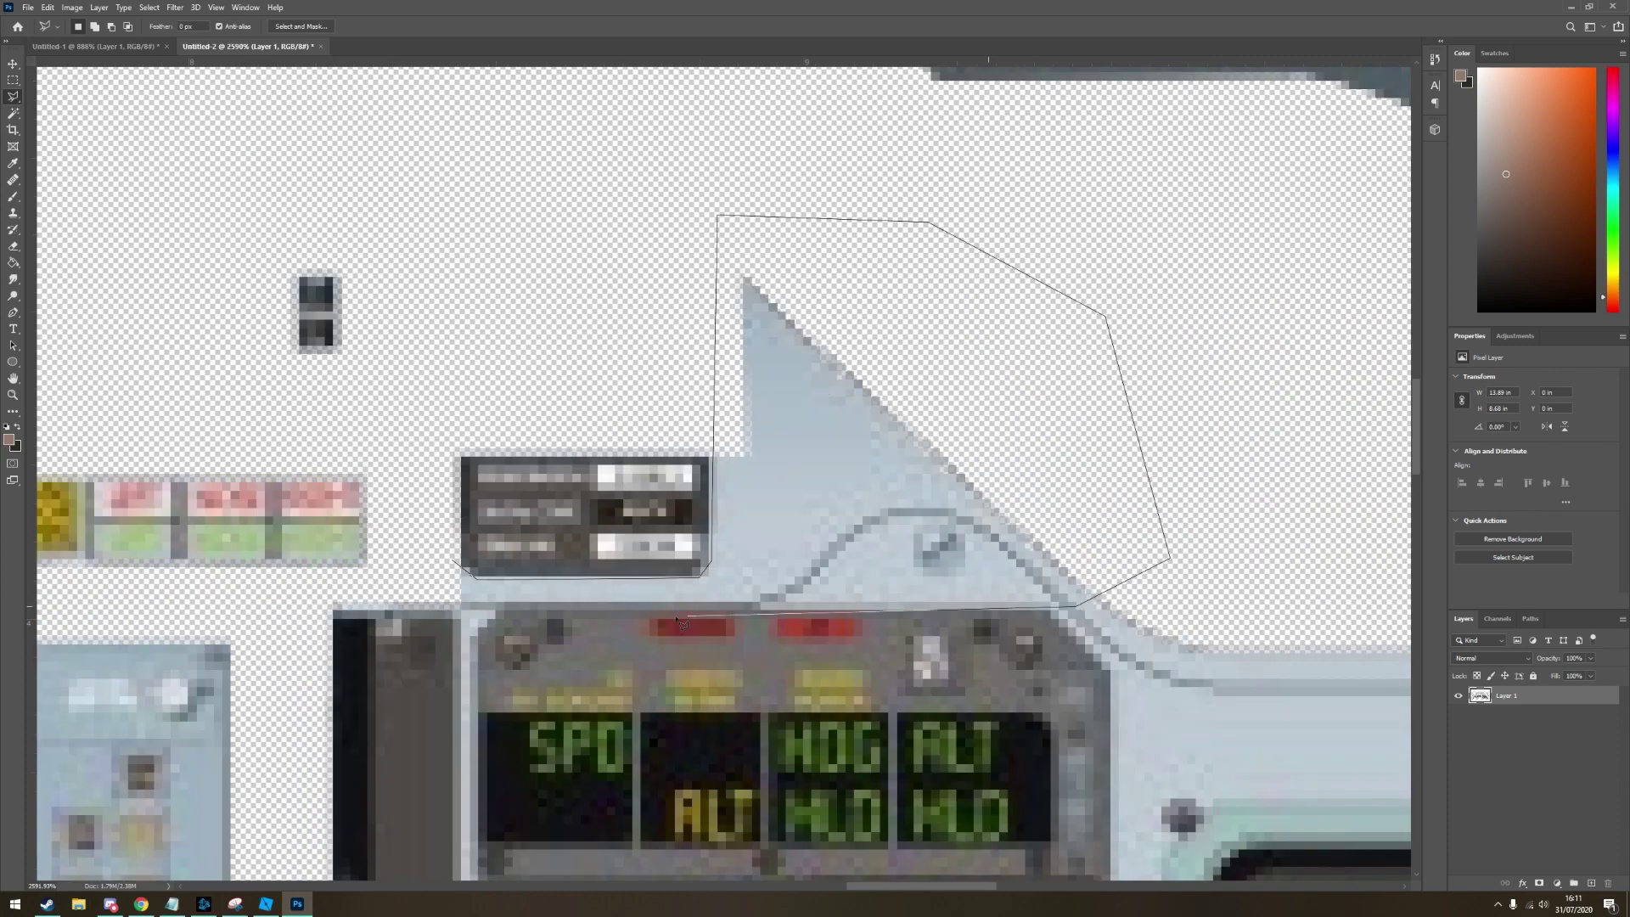
Erase the sloping pale area above the co-pilot's annunciator and the pale strip along the panel's left edge beside the gear lever
{"action": "scroll", "coordinate": [419, 584], "scroll_direction": "down", "scroll_amount": 6, "text": "alt"}
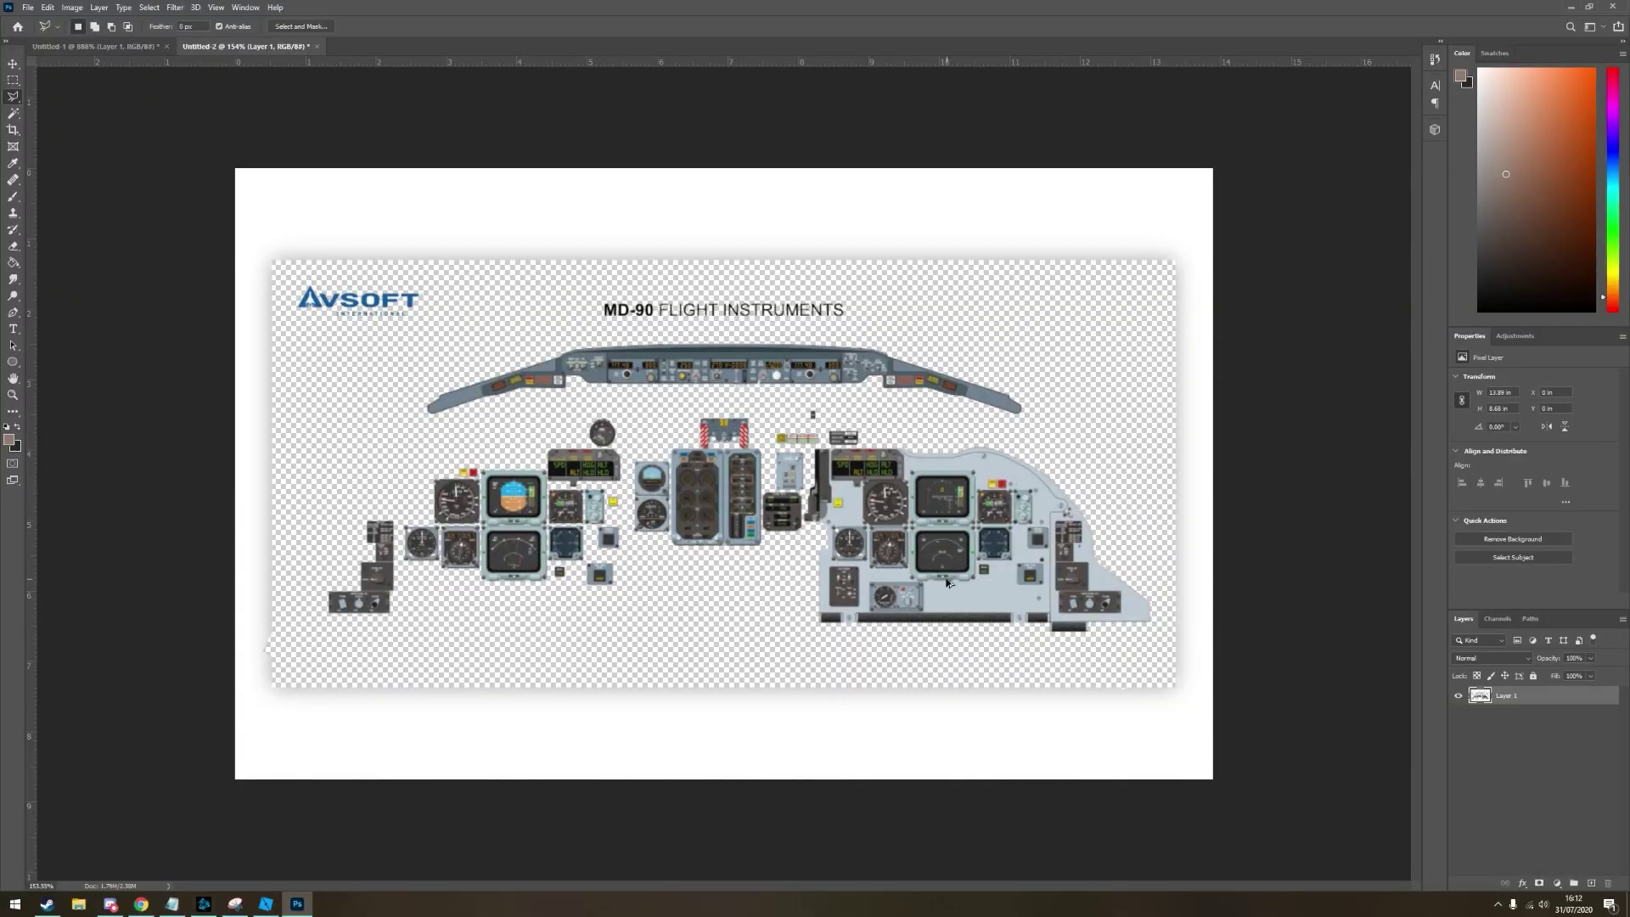
{"action": "scroll", "coordinate": [948, 582], "scroll_direction": "up", "scroll_amount": 6, "text": "alt"}
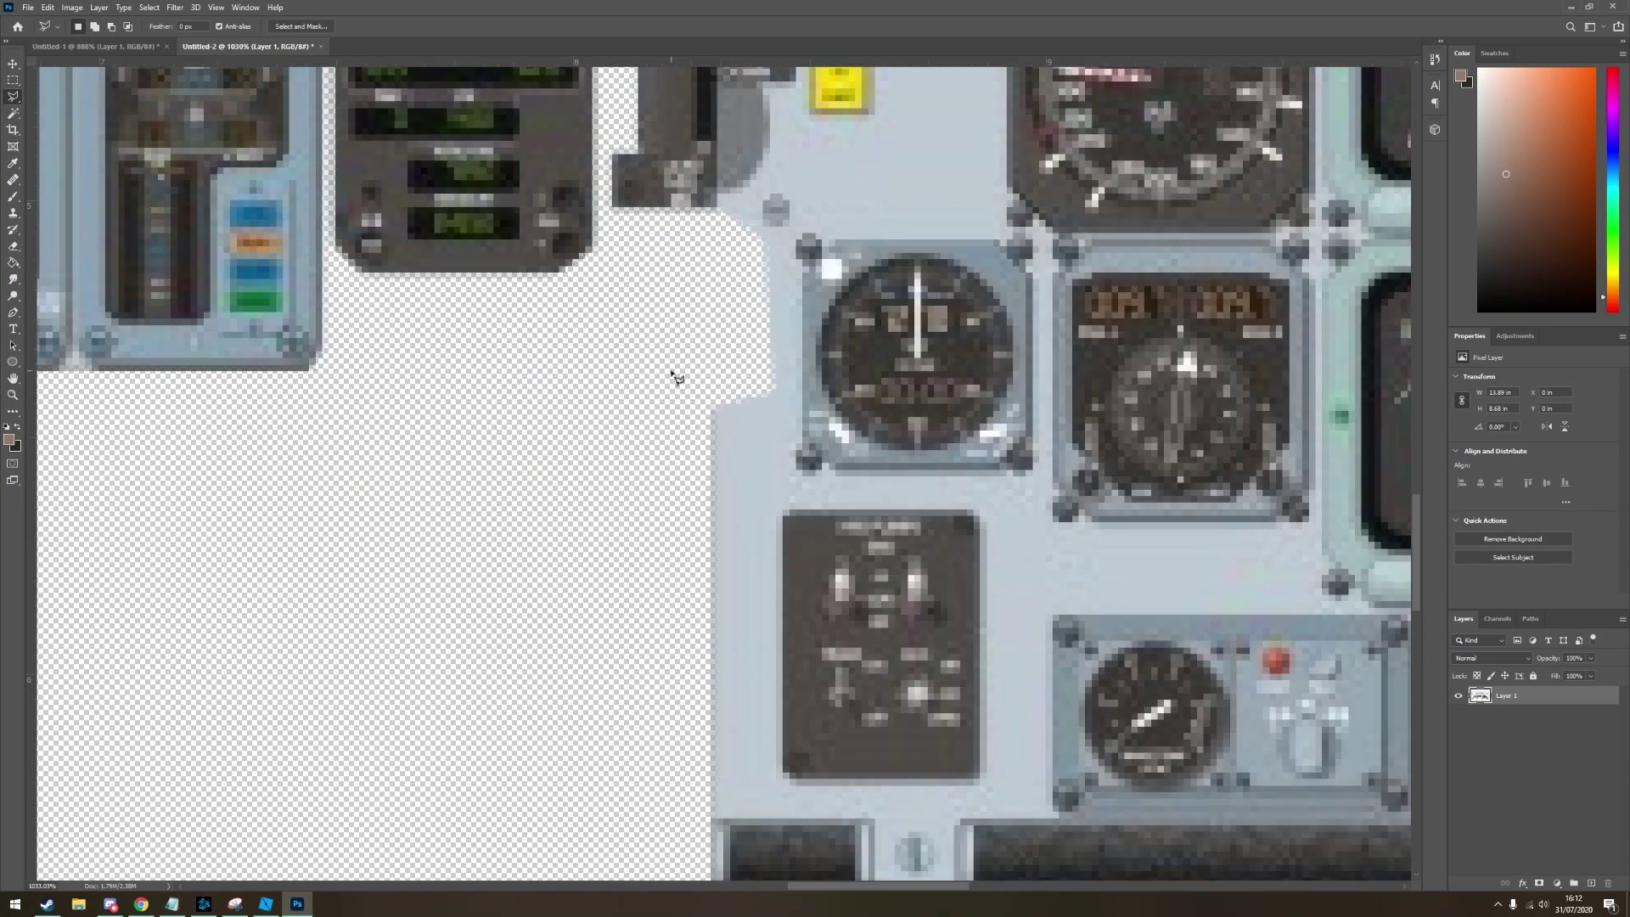
{"action": "scroll", "coordinate": [722, 616], "scroll_direction": "down", "scroll_amount": 8}
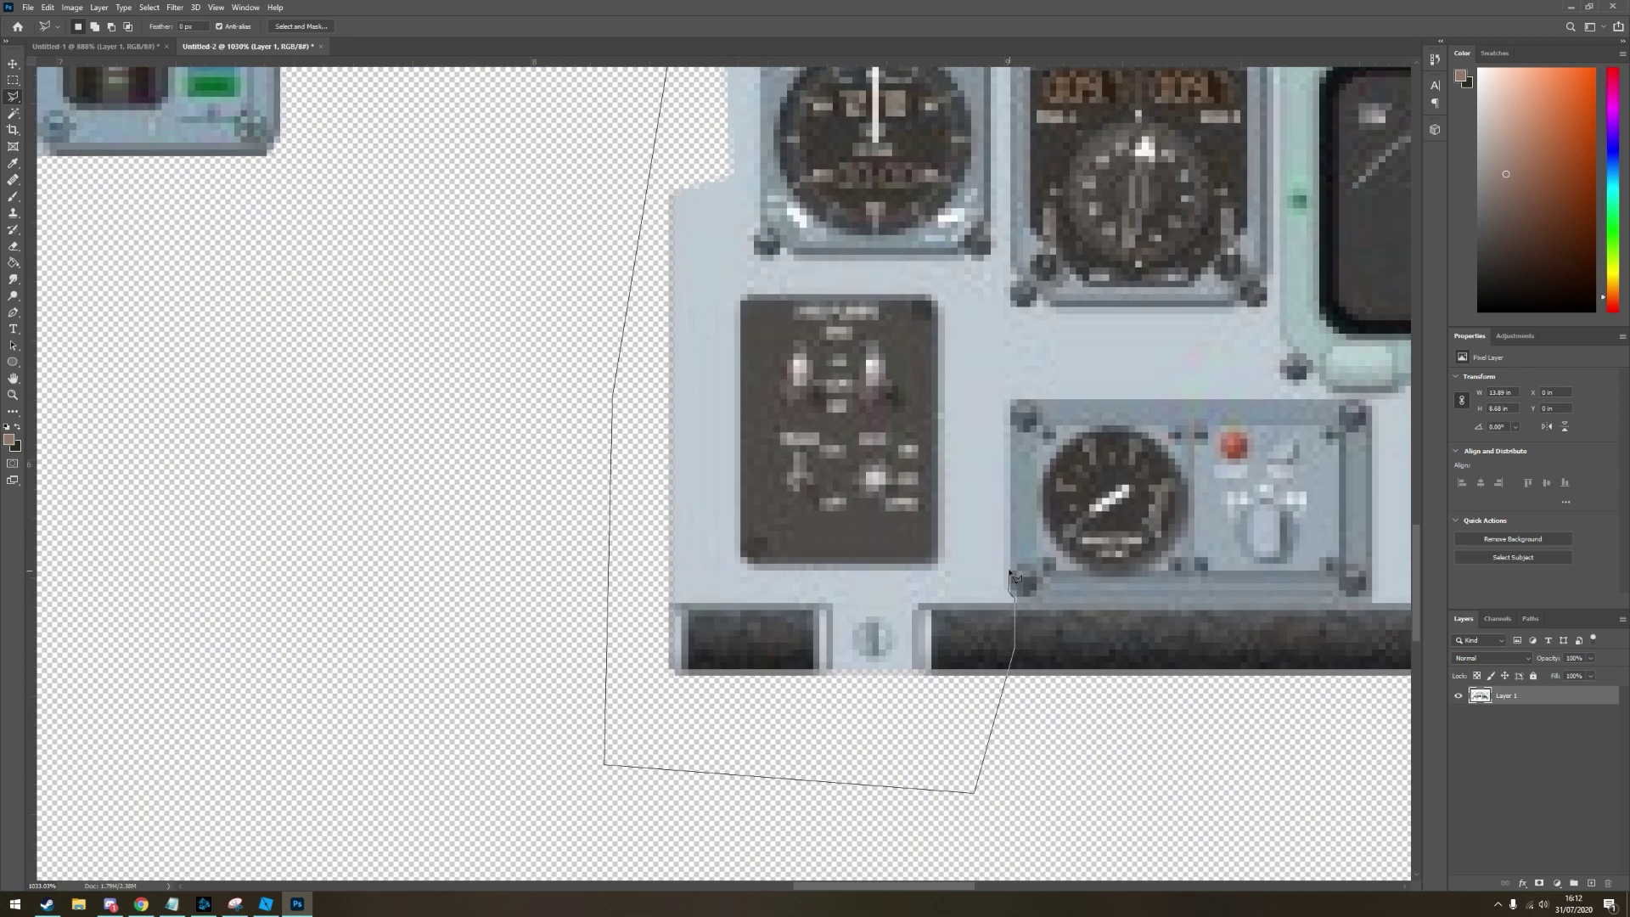
{"action": "scroll", "coordinate": [769, 567], "scroll_direction": "up", "scroll_amount": 4}
{"action": "left_click", "coordinate": [741, 609]}
{"action": "left_click", "coordinate": [754, 565]}
{"action": "scroll", "coordinate": [774, 225], "scroll_direction": "down", "scroll_amount": 3, "text": "alt"}
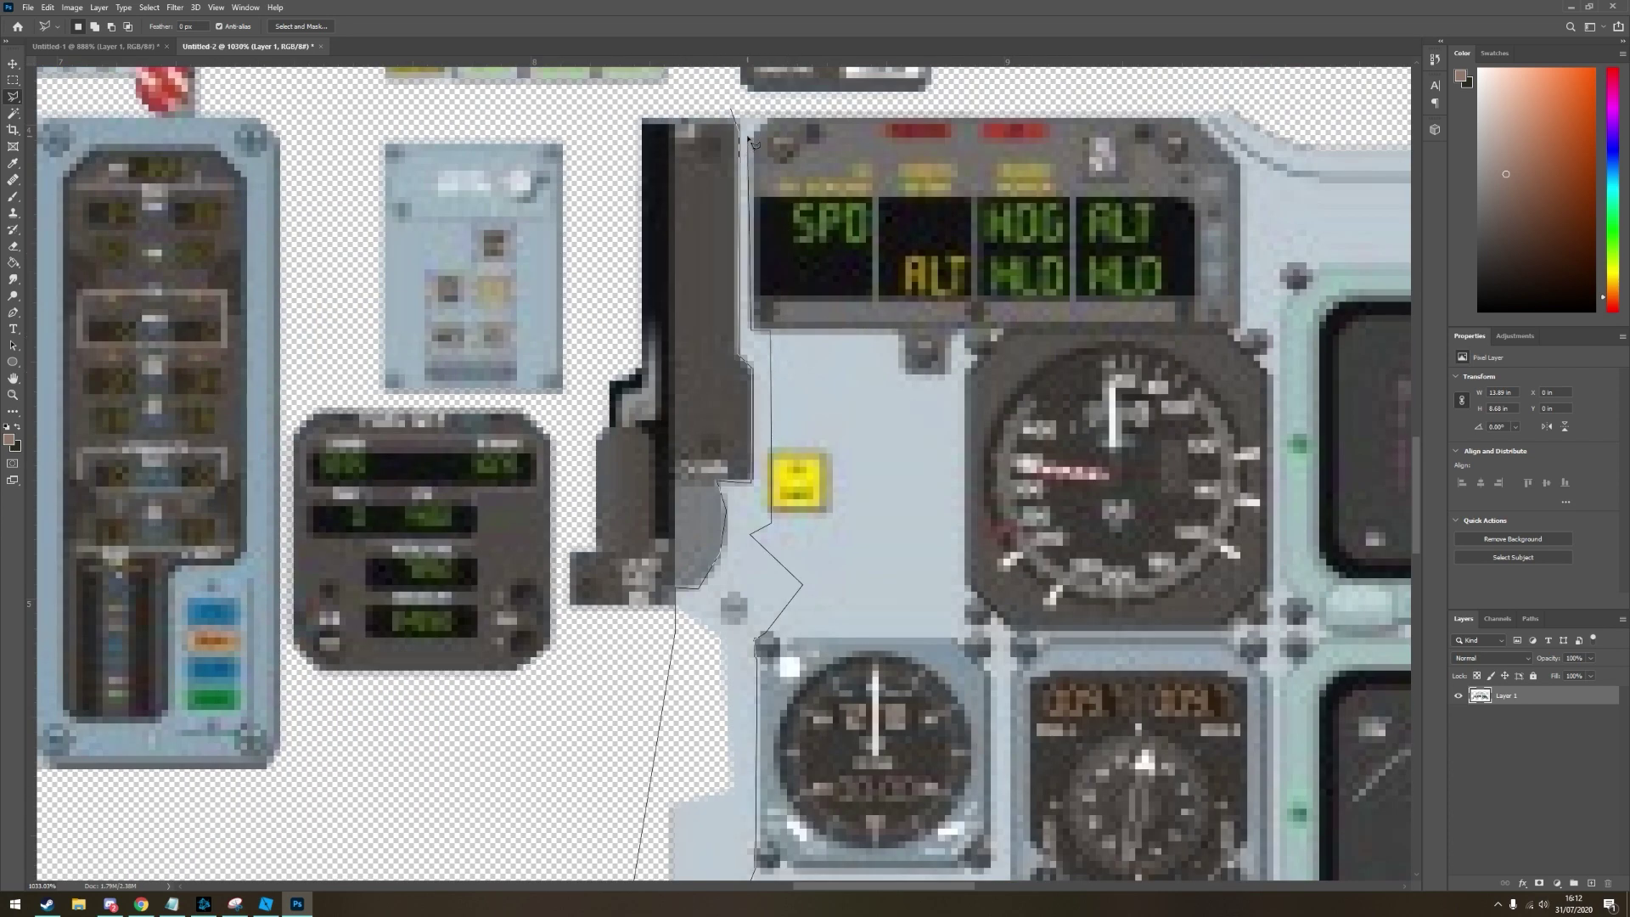
Clear the pale background around the yellow label beneath the co-pilot's annunciator and around the clock instrument below it
{"action": "scroll", "coordinate": [713, 321], "scroll_direction": "up", "scroll_amount": 4, "text": "alt"}
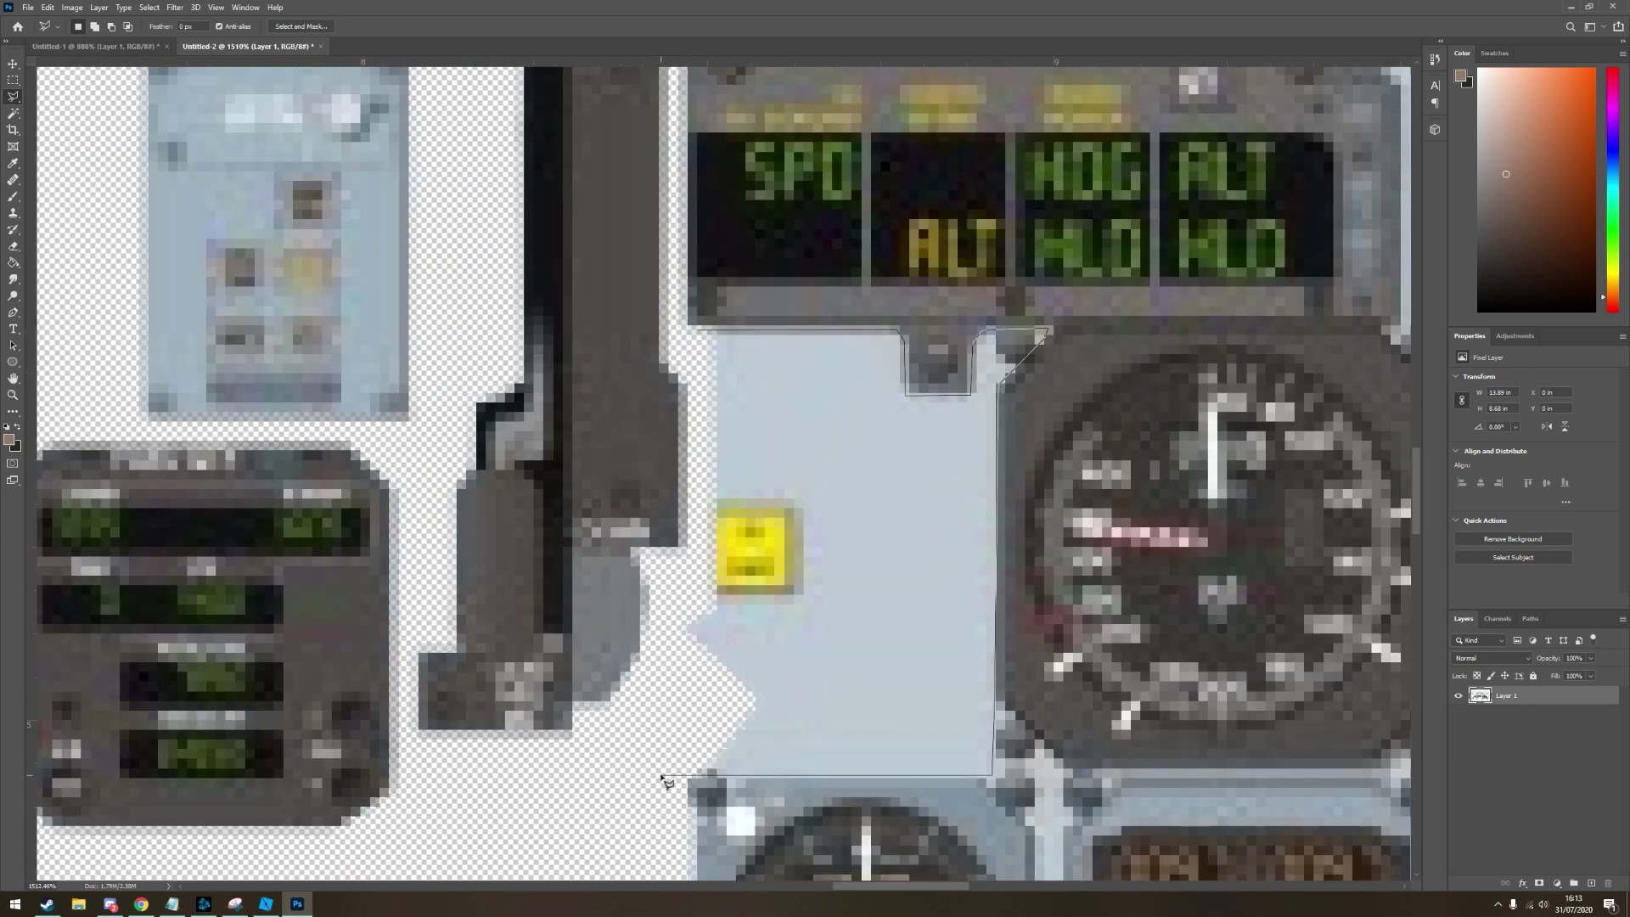
{"action": "scroll", "coordinate": [795, 520], "scroll_direction": "down", "scroll_amount": 3, "text": "alt"}
{"action": "scroll", "coordinate": [837, 600], "scroll_direction": "up", "scroll_amount": 3, "text": "alt"}
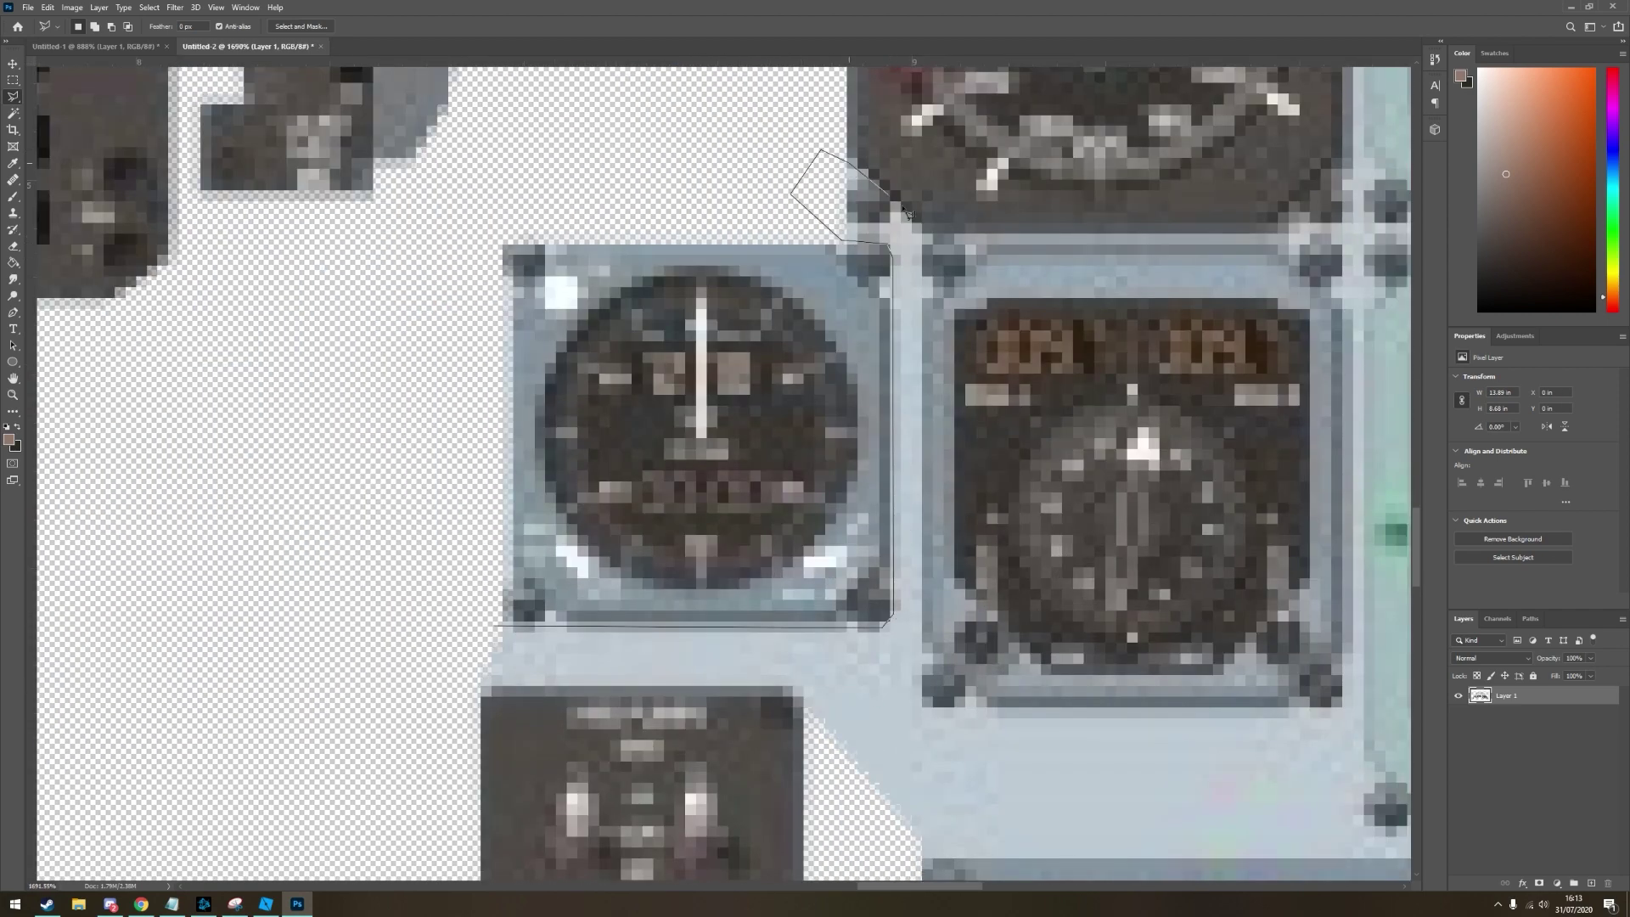
Cut away the pale background between the co-pilot's annunciator and the upper display, including the area above that display
{"action": "scroll", "coordinate": [715, 576], "scroll_direction": "down", "scroll_amount": 3, "text": "alt"}
{"action": "scroll", "coordinate": [787, 342], "scroll_direction": "up", "scroll_amount": 2, "text": "alt"}
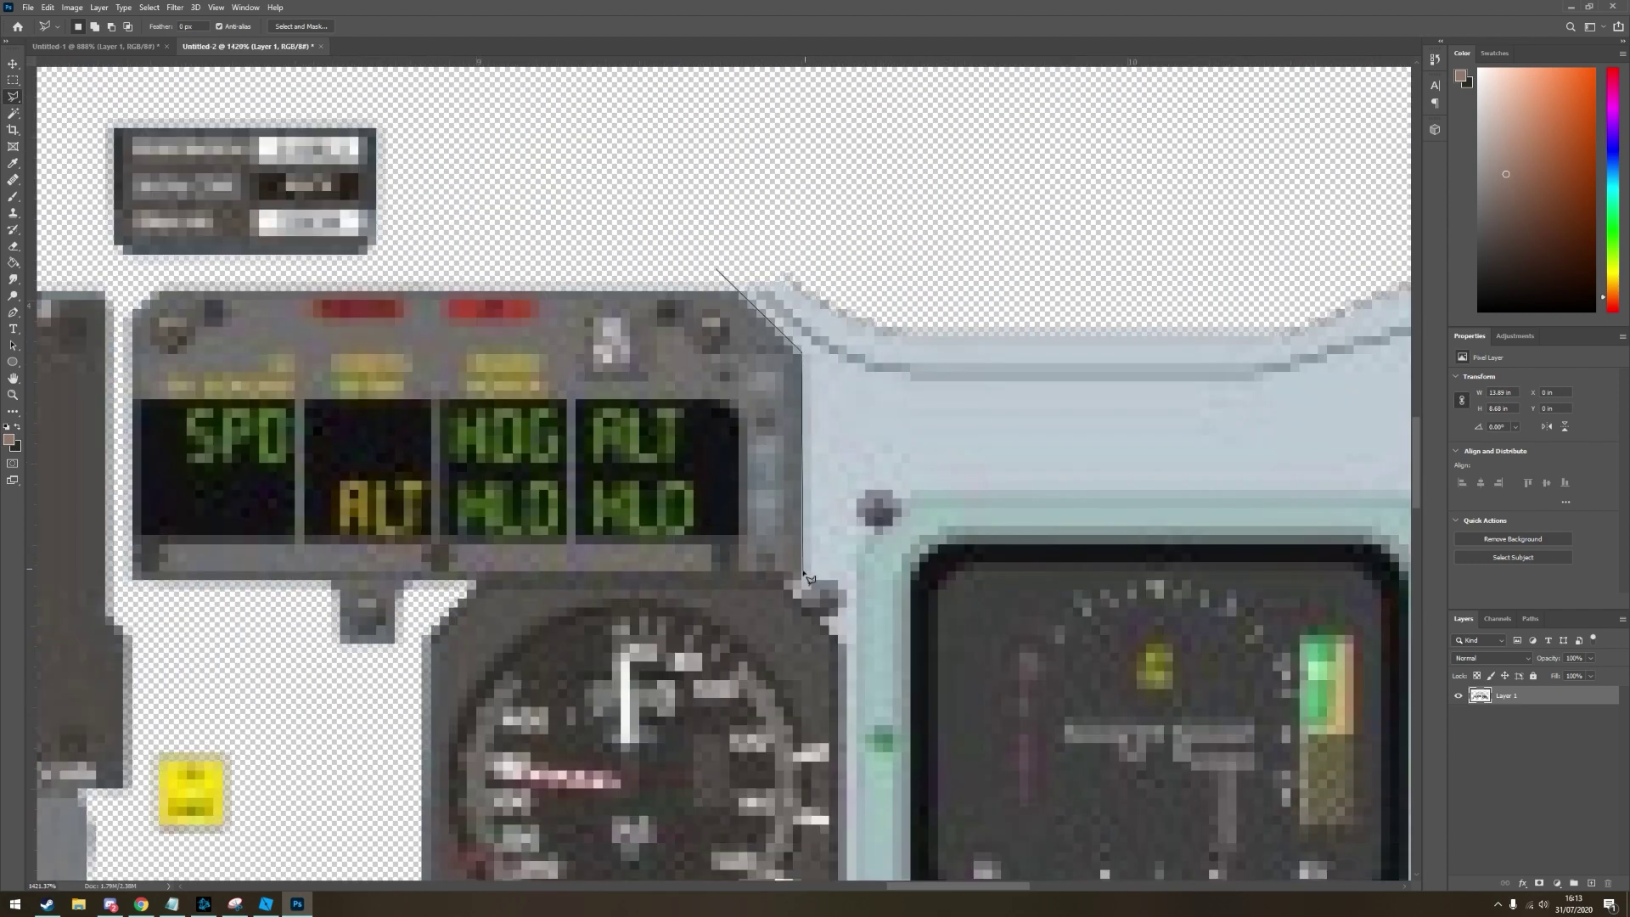
{"action": "scroll", "coordinate": [808, 579], "scroll_direction": "down", "scroll_amount": 5, "text": "alt"}
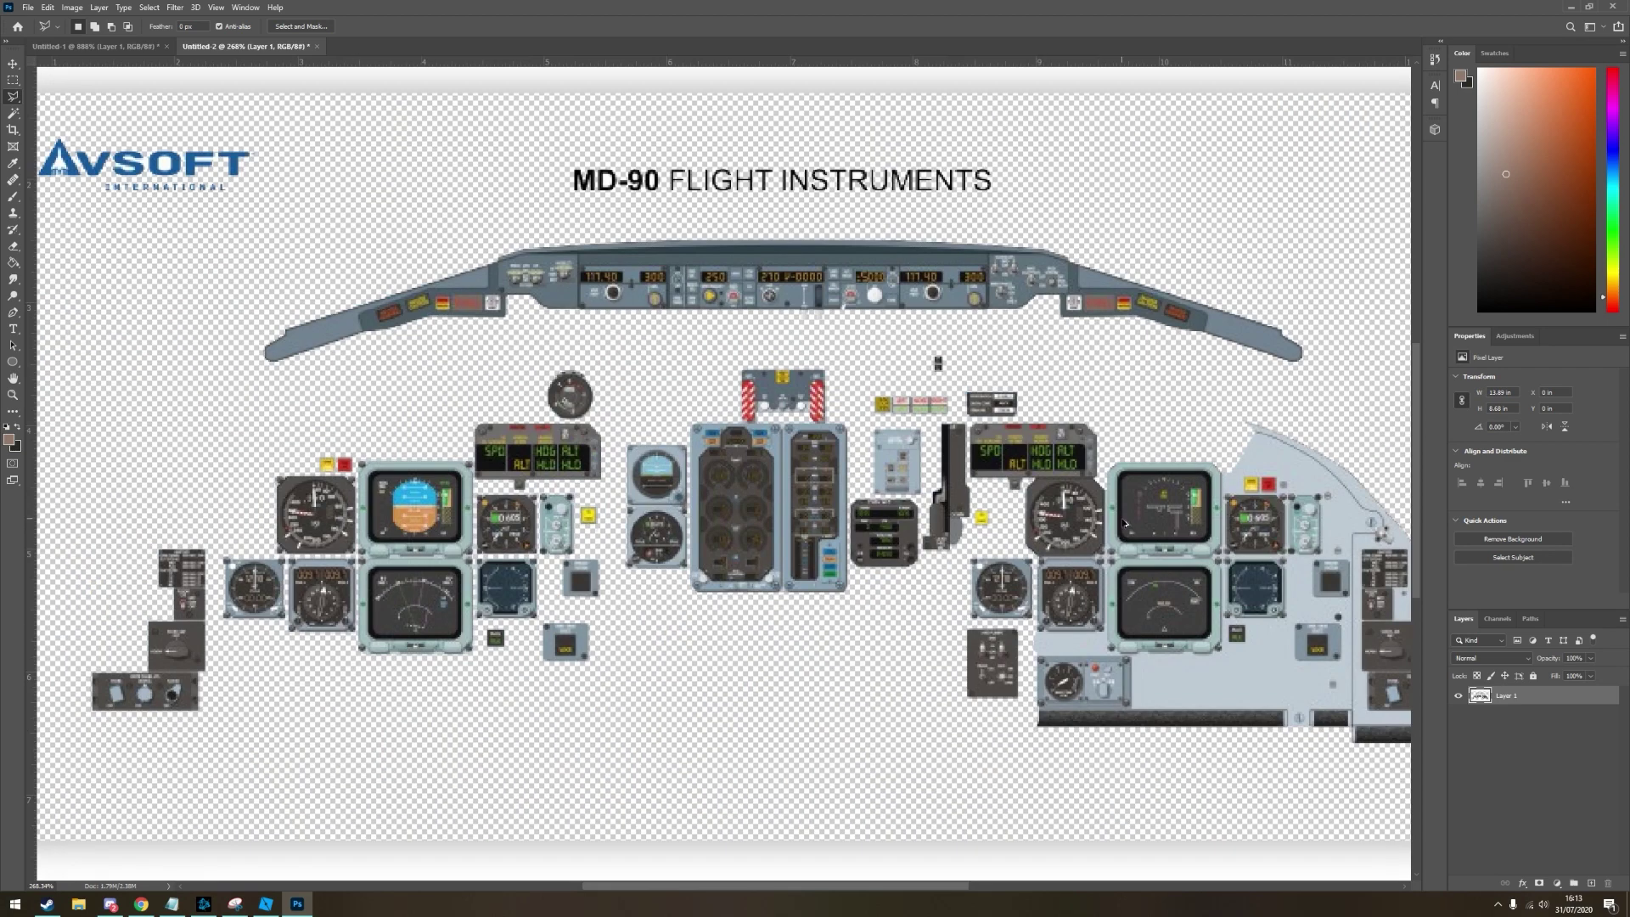
Trim the corners of both airspeed indicators and outline the pale area around the co-pilot's radio compass instrument
{"action": "scroll", "coordinate": [1104, 550], "scroll_direction": "up", "scroll_amount": 4, "text": "alt"}
{"action": "scroll", "coordinate": [989, 547], "scroll_direction": "down", "scroll_amount": 4, "text": "alt"}
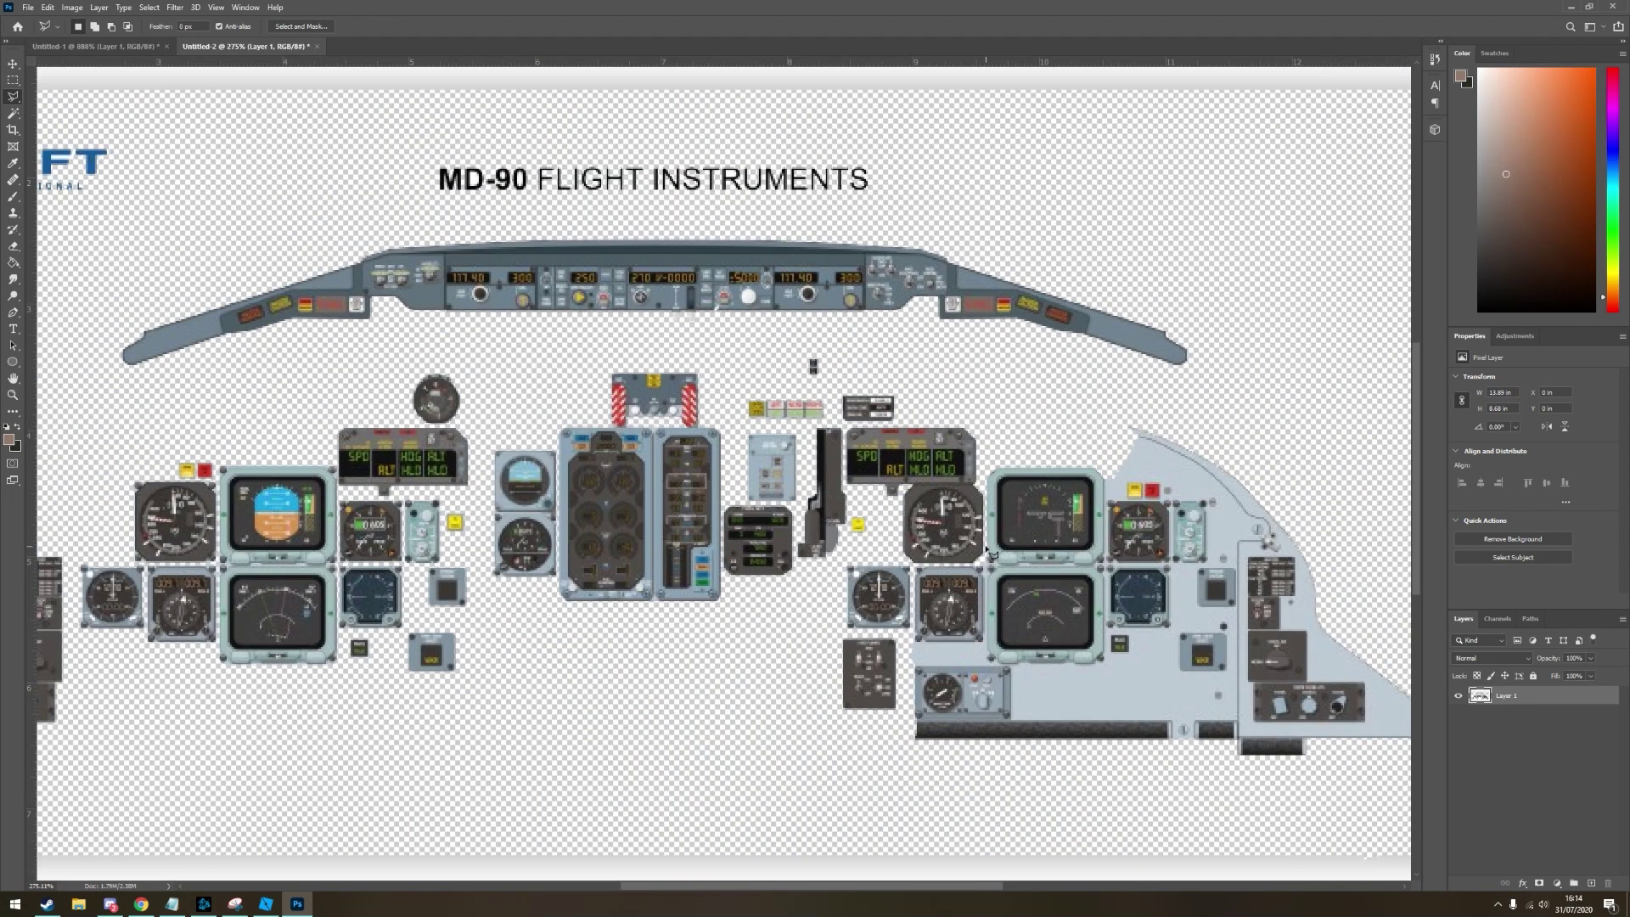
{"action": "scroll", "coordinate": [101, 520], "scroll_direction": "up", "scroll_amount": 4, "text": "alt"}
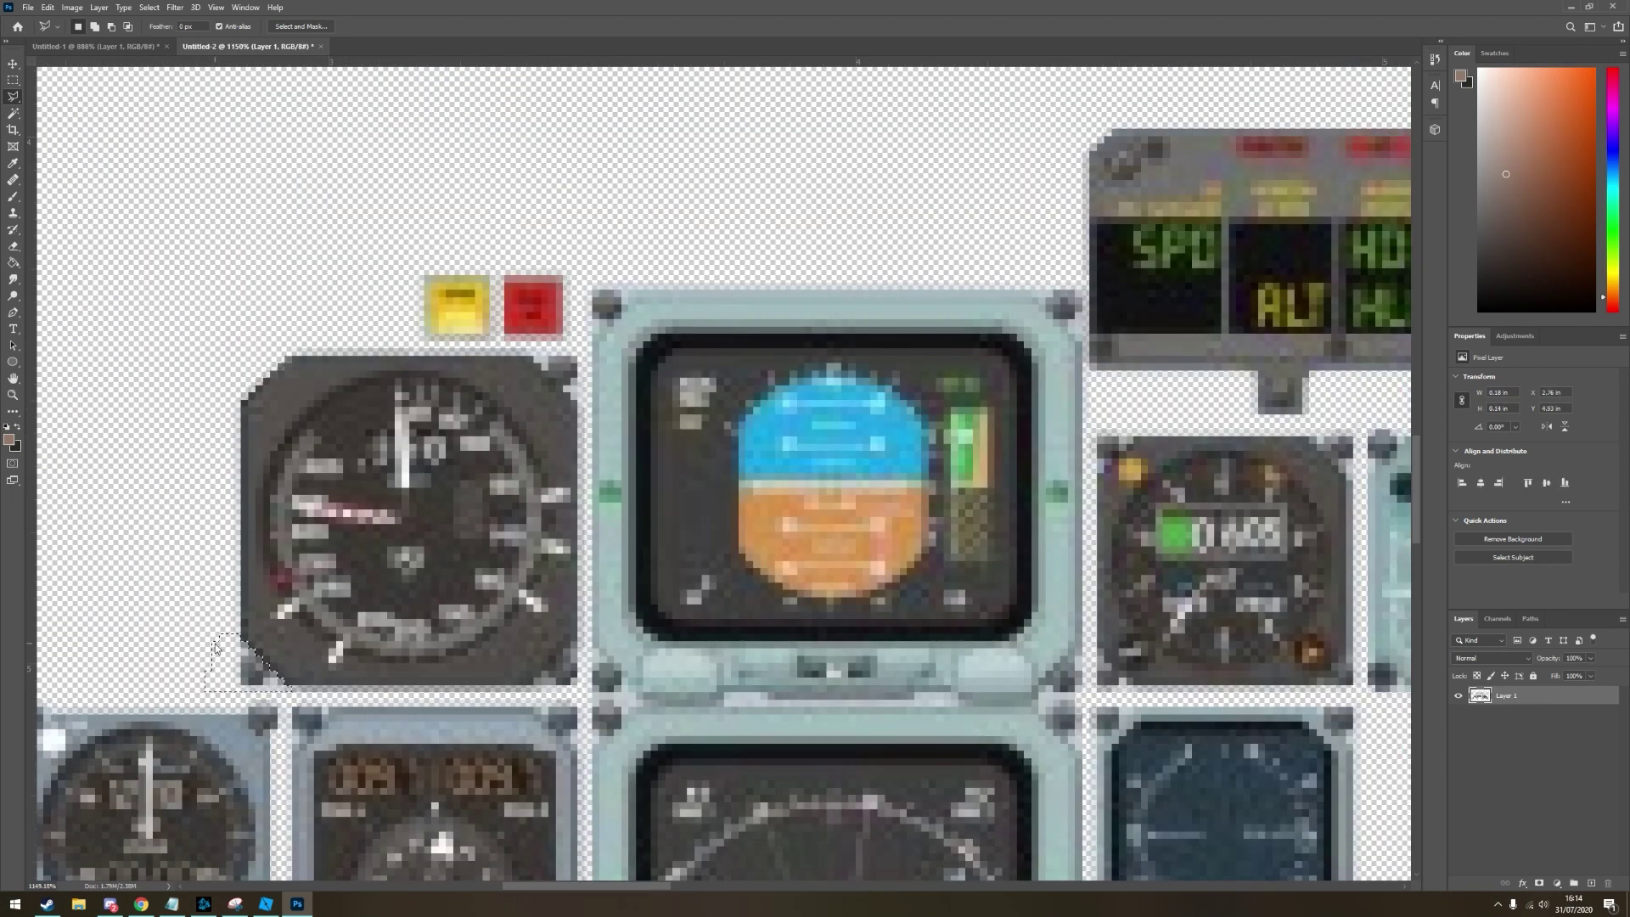
{"action": "scroll", "coordinate": [580, 348], "scroll_direction": "down", "scroll_amount": 4, "text": "alt"}
{"action": "scroll", "coordinate": [1006, 321], "scroll_direction": "up", "scroll_amount": 5, "text": "alt"}
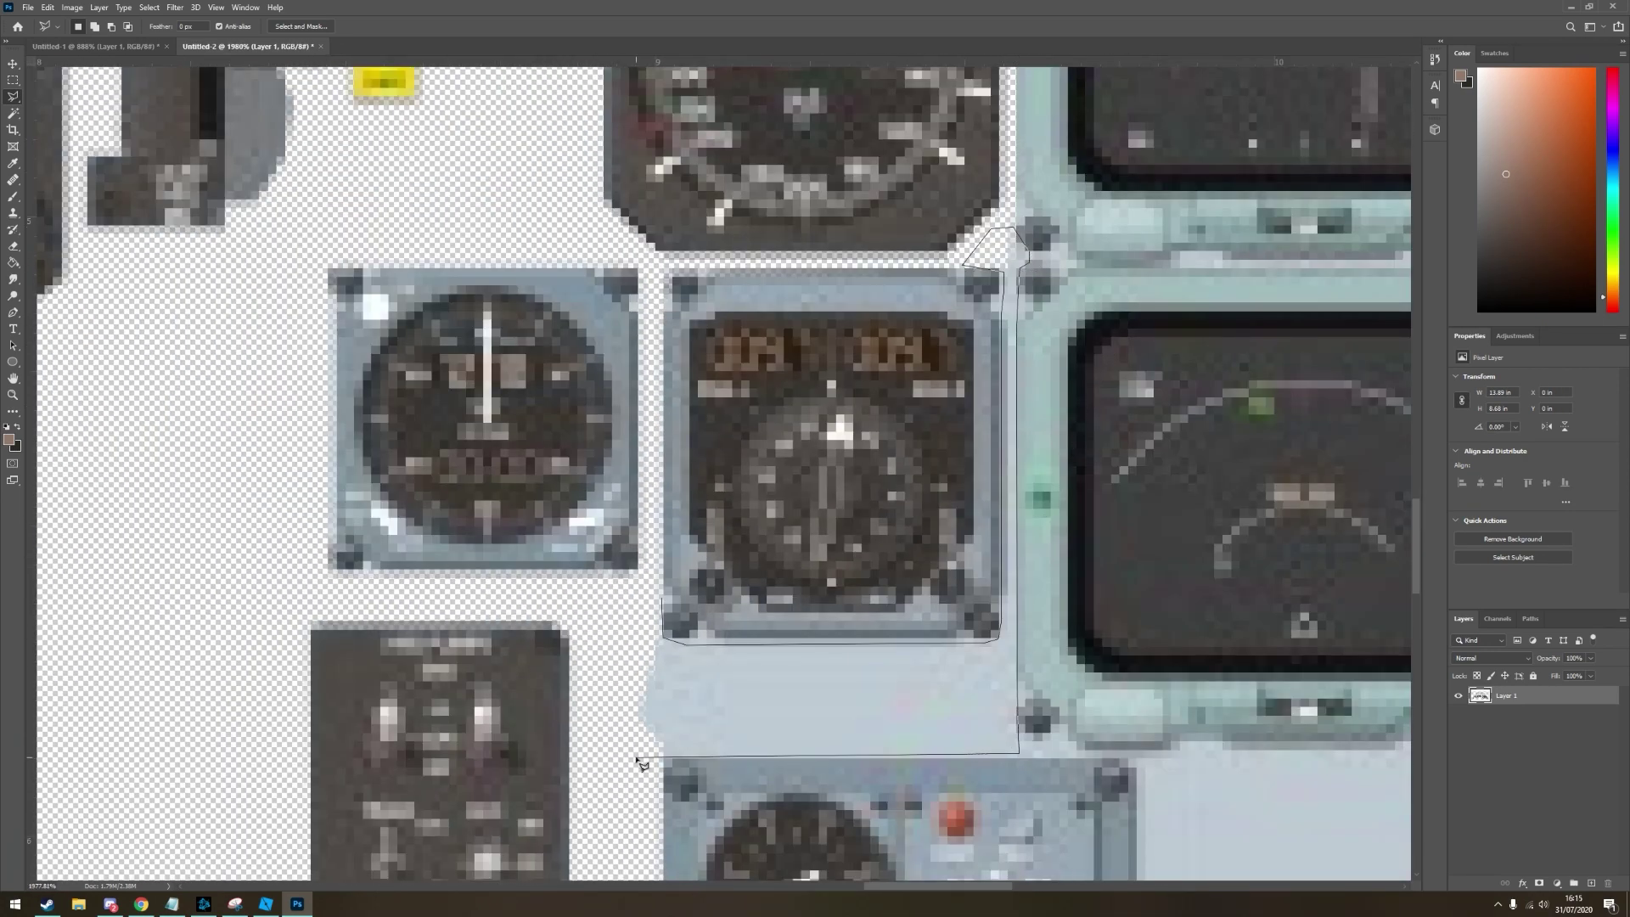
Remove the pale background and black bar beneath the co-pilot's lower display, as far as the small green readout
{"action": "scroll", "coordinate": [642, 764], "scroll_direction": "up", "scroll_amount": 2, "text": "alt"}
{"action": "scroll", "coordinate": [643, 765], "scroll_direction": "down", "scroll_amount": 3, "text": "alt"}
{"action": "scroll", "coordinate": [1240, 832], "scroll_direction": "up", "scroll_amount": 2, "text": "alt"}
{"action": "scroll", "coordinate": [1239, 832], "scroll_direction": "down", "scroll_amount": 3}
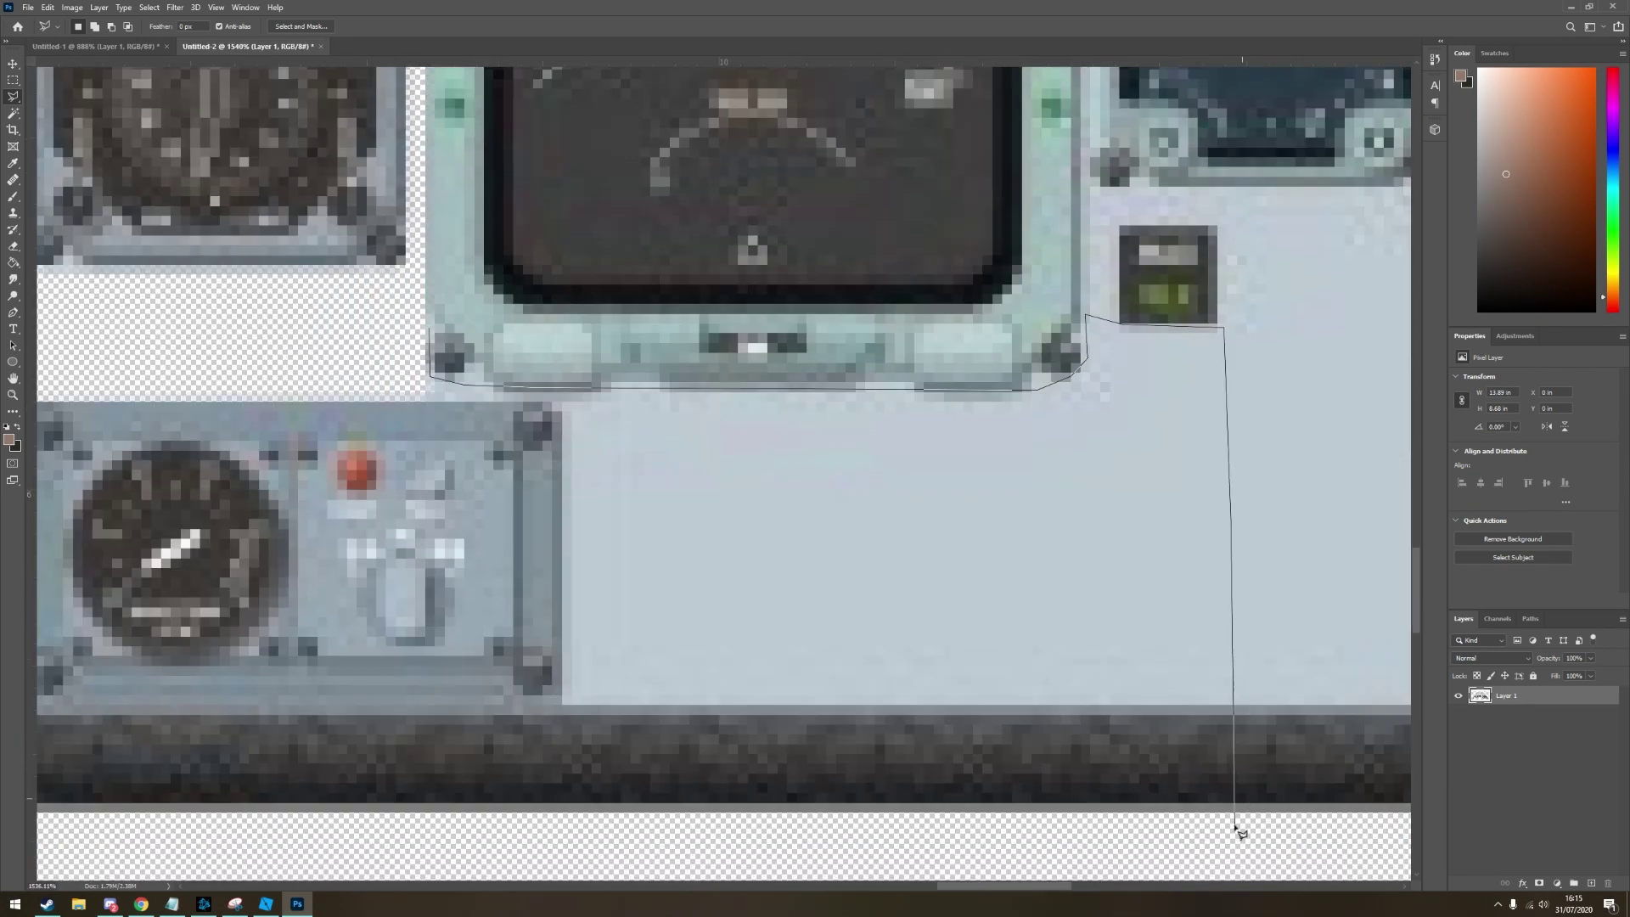
{"action": "scroll", "coordinate": [383, 368], "scroll_direction": "down", "scroll_amount": 4, "text": "alt"}
{"action": "scroll", "coordinate": [430, 641], "scroll_direction": "up", "scroll_amount": 4, "text": "alt"}
{"action": "scroll", "coordinate": [812, 601], "scroll_direction": "down", "scroll_amount": 1, "text": "alt"}
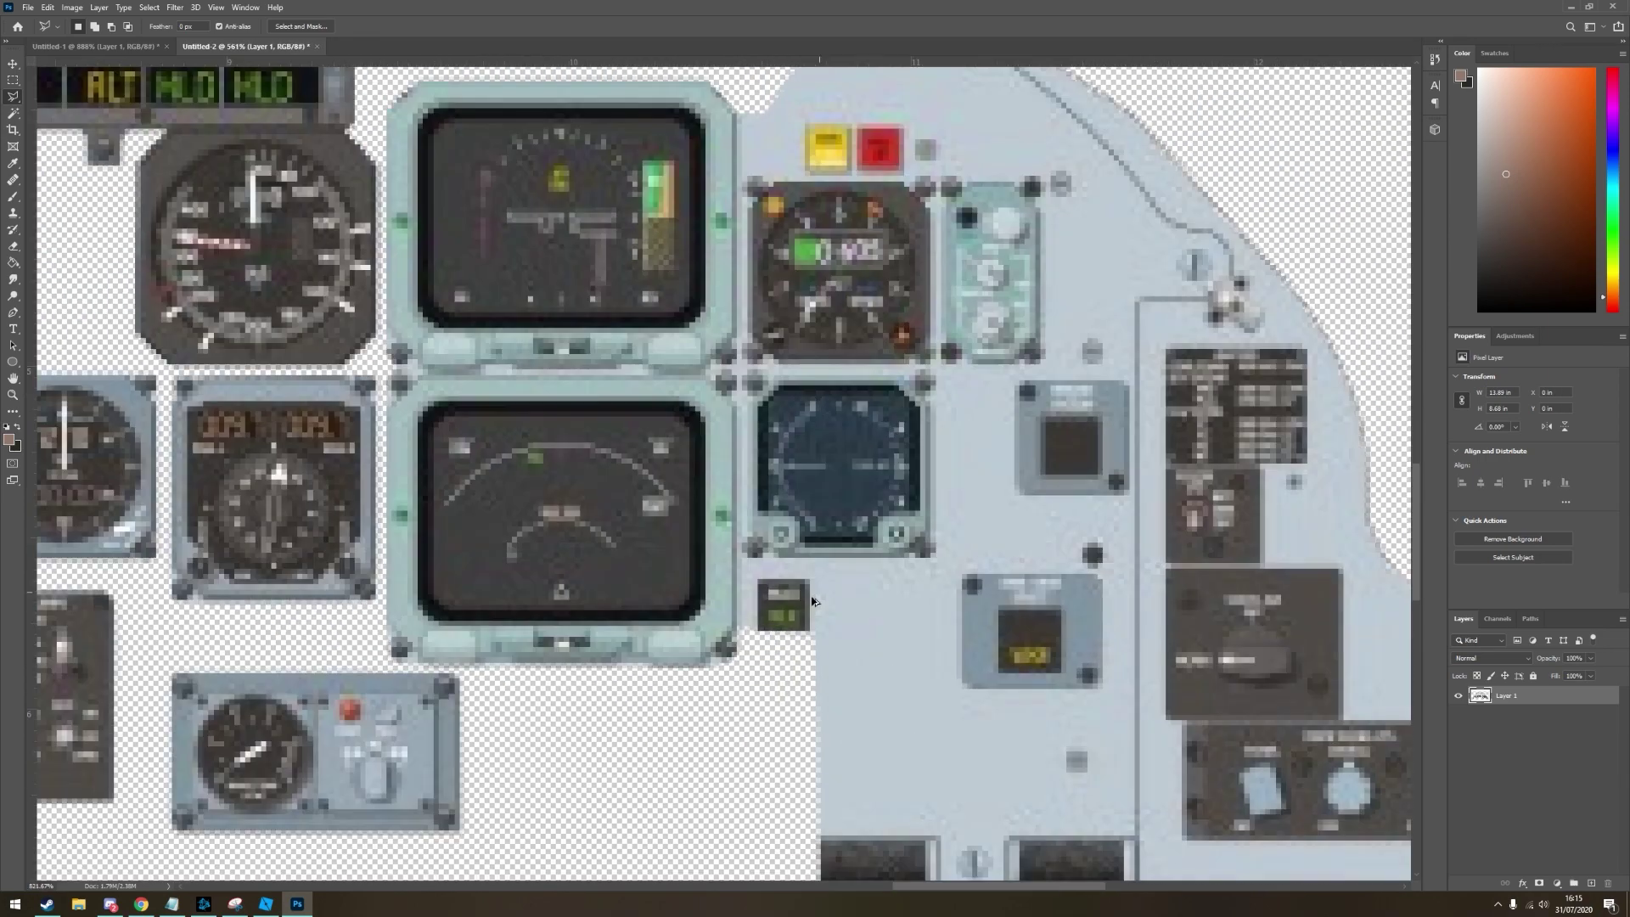
Clear the narrow pale gaps between the co-pilot's two displays and the altimeter and blue instrument beside them
{"action": "scroll", "coordinate": [812, 601], "scroll_direction": "up", "scroll_amount": 4, "text": "alt"}
{"action": "scroll", "coordinate": [732, 730], "scroll_direction": "up", "scroll_amount": 3}
{"action": "scroll", "coordinate": [732, 730], "scroll_direction": "down", "scroll_amount": 6}
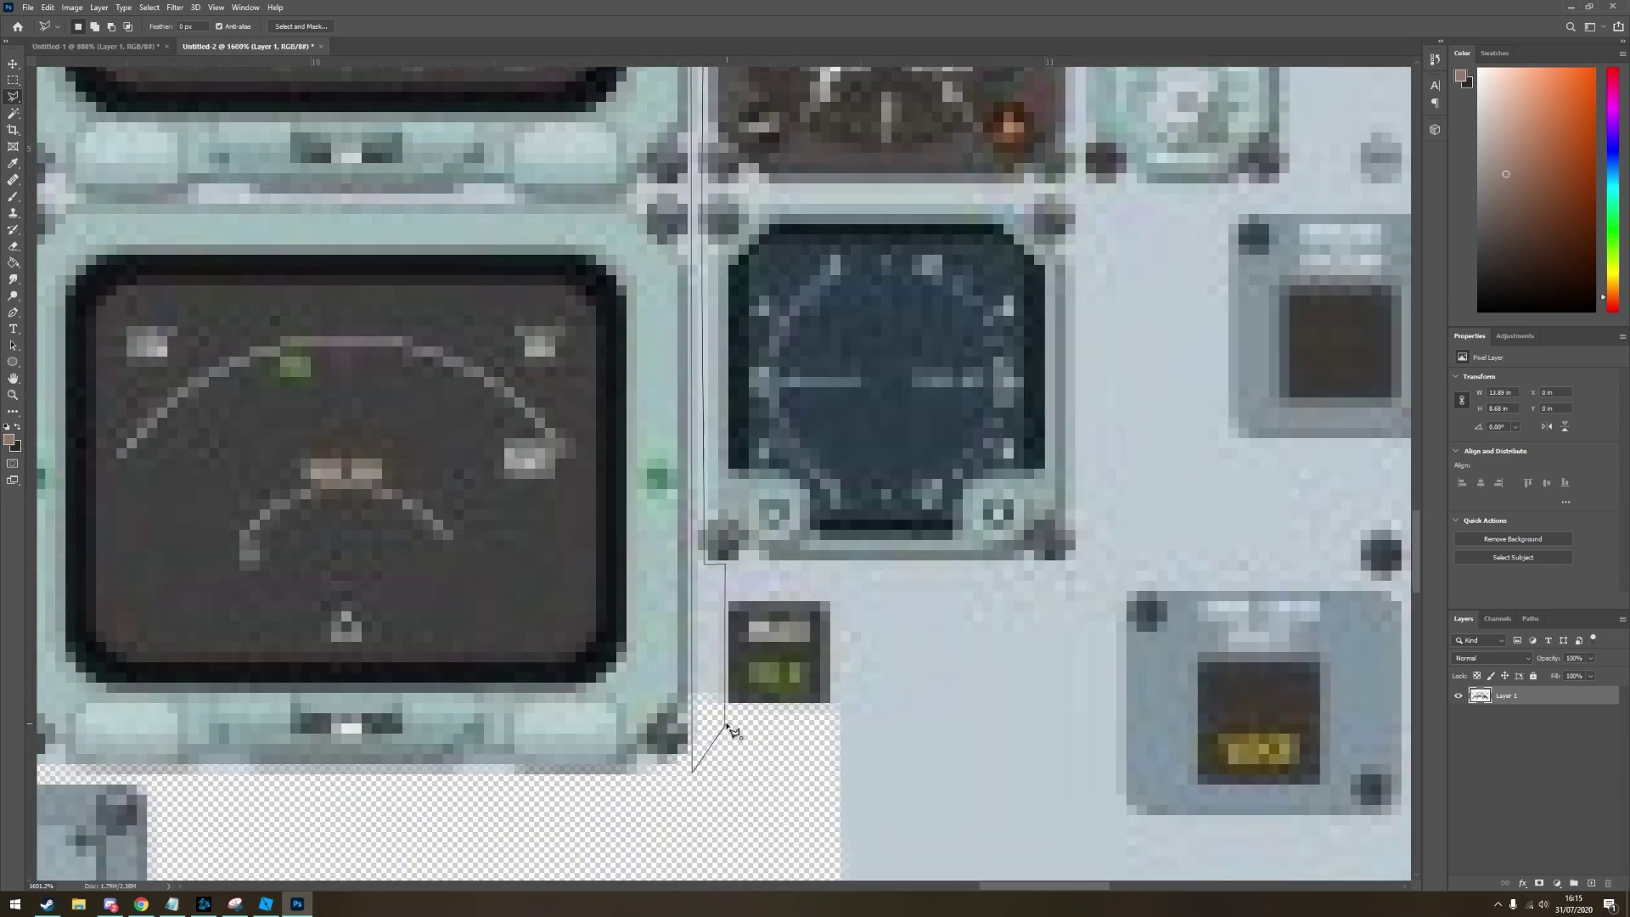
{"action": "scroll", "coordinate": [699, 498], "scroll_direction": "down", "scroll_amount": 1, "text": "alt"}
{"action": "scroll", "coordinate": [997, 539], "scroll_direction": "down", "scroll_amount": 4, "text": "alt"}
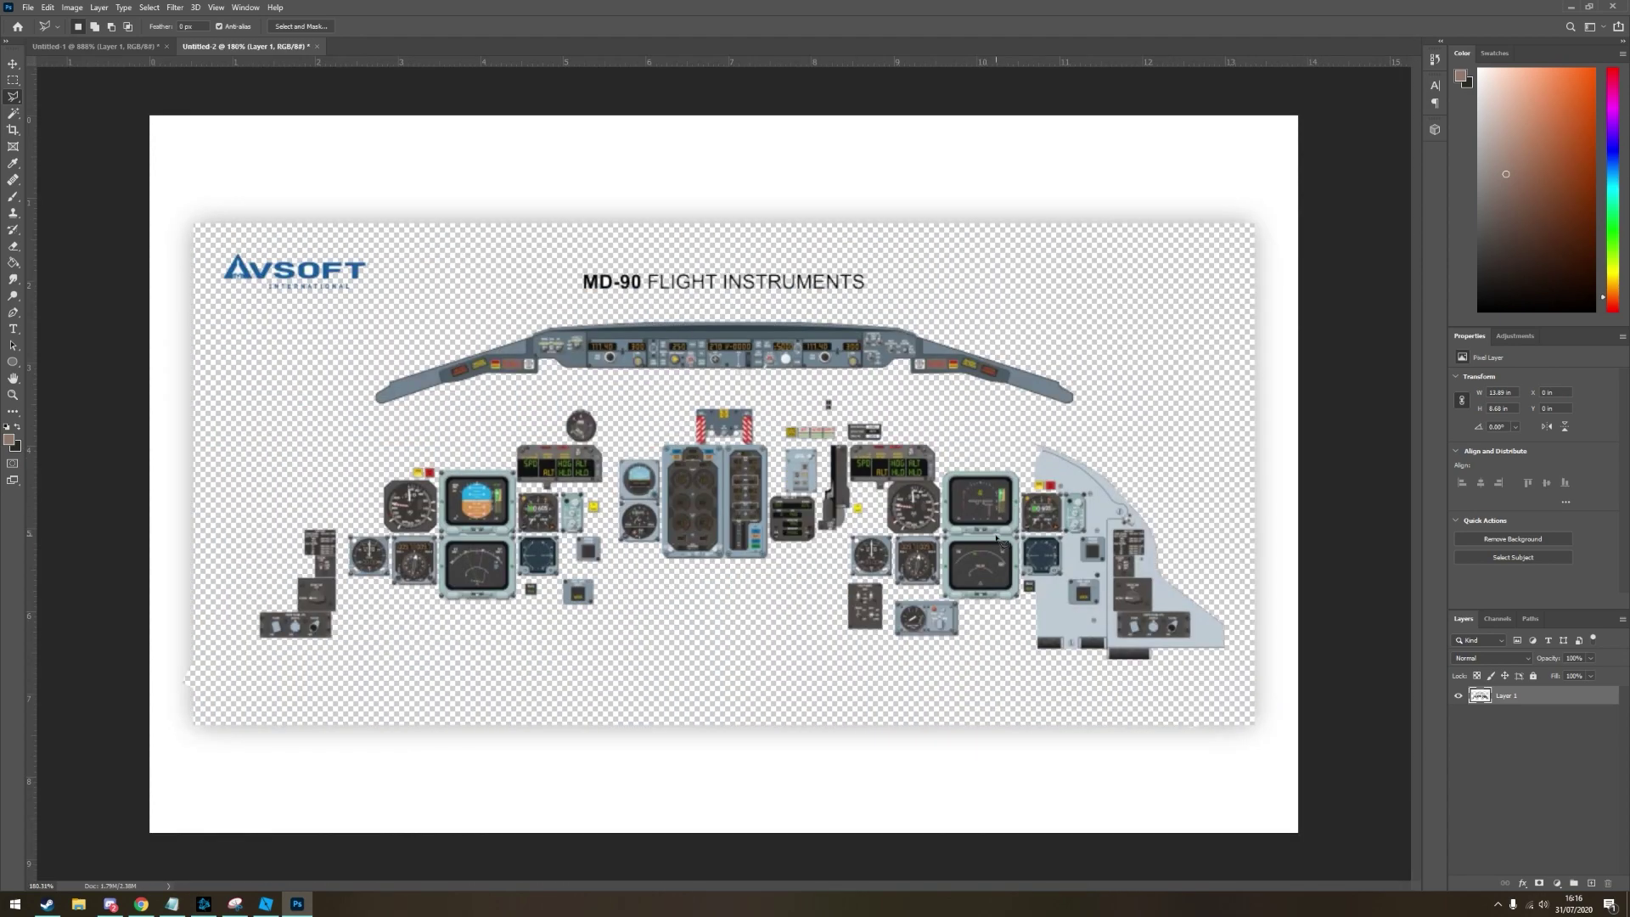
Cut away the pale background around the co-pilot's yellow and red warning lights and above the teal three-knob panel
{"action": "scroll", "coordinate": [997, 539], "scroll_direction": "up", "scroll_amount": 5, "text": "alt"}
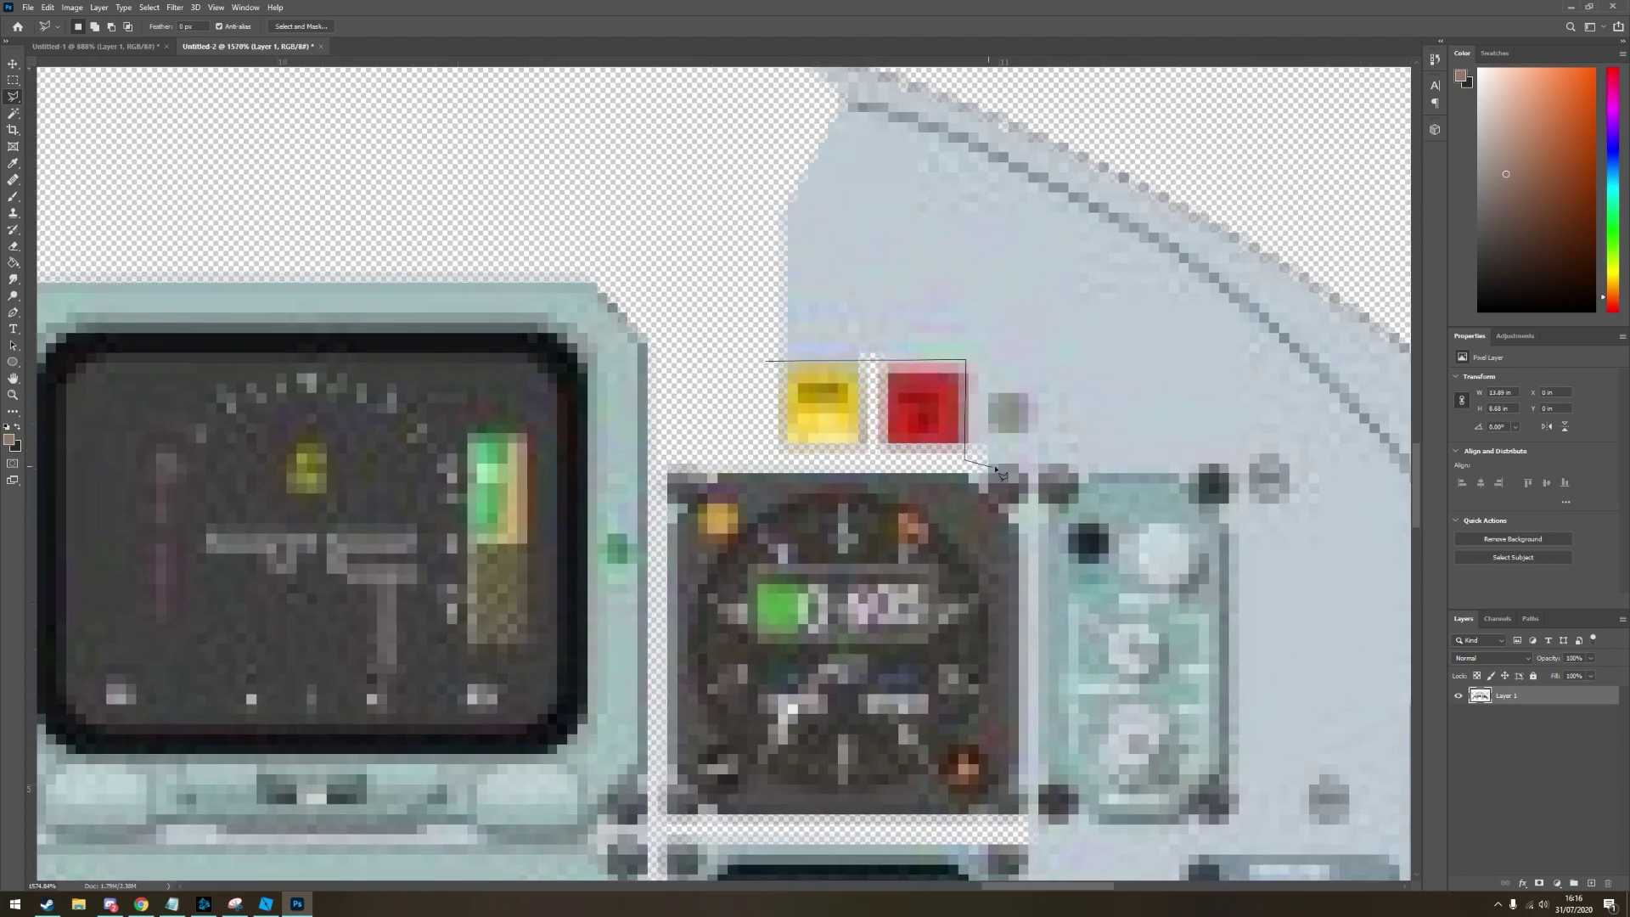
{"action": "scroll", "coordinate": [1002, 474], "scroll_direction": "down", "scroll_amount": 4, "text": "alt"}
{"action": "scroll", "coordinate": [1002, 474], "scroll_direction": "up", "scroll_amount": 4, "text": "alt"}
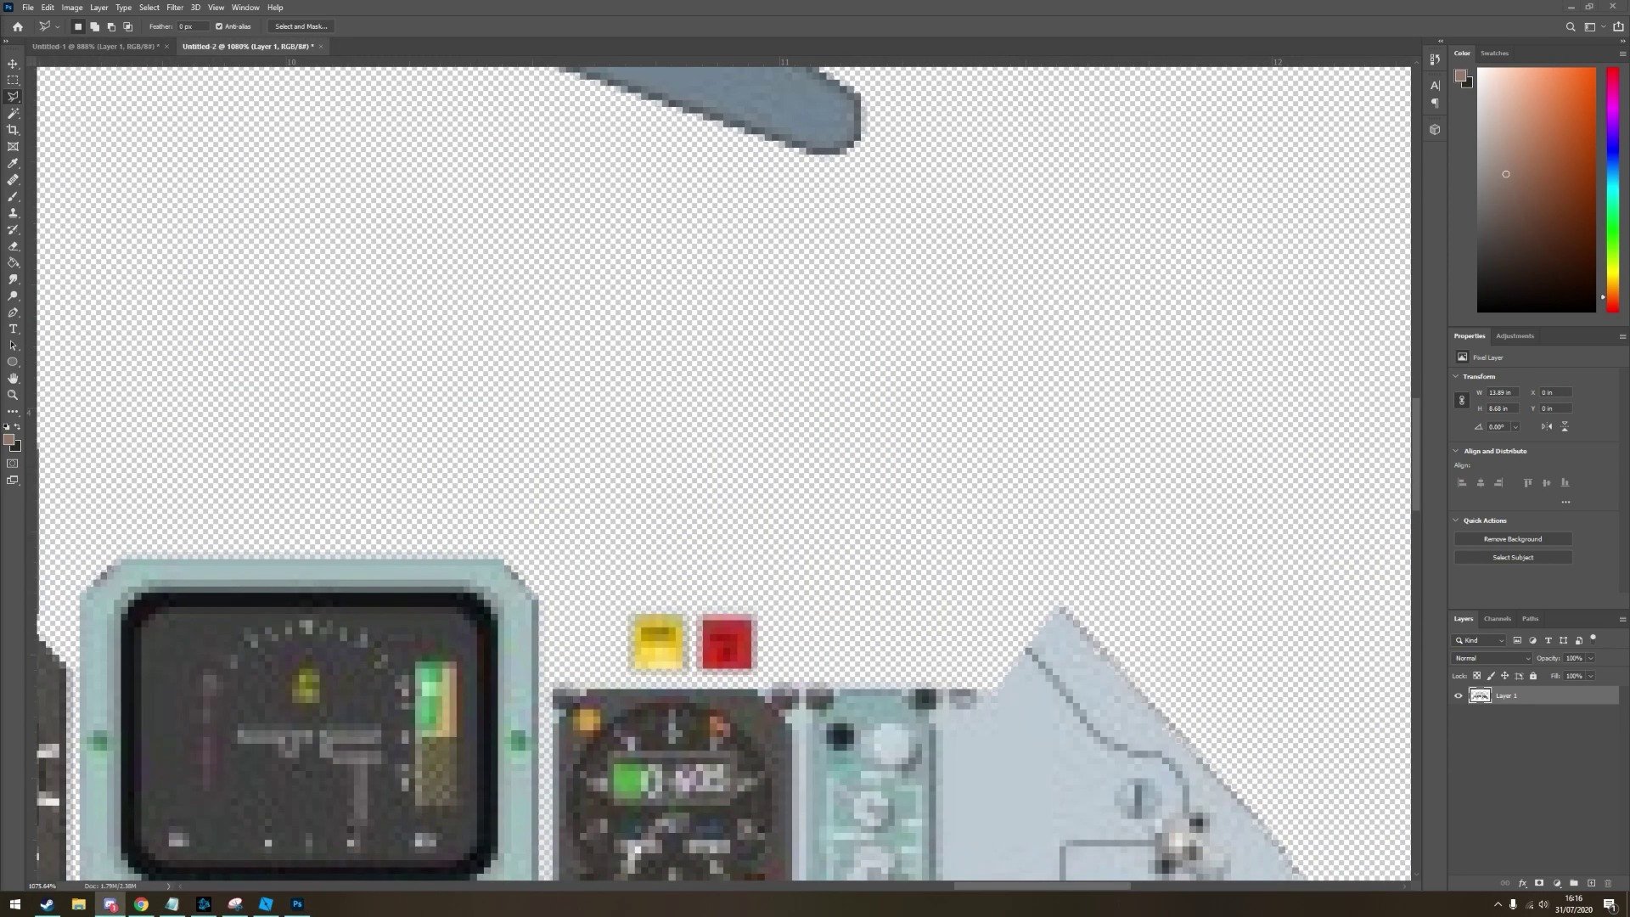
{"action": "scroll", "coordinate": [965, 320], "scroll_direction": "down", "scroll_amount": 3, "text": "alt"}
{"action": "scroll", "coordinate": [965, 321], "scroll_direction": "up", "scroll_amount": 6, "text": "alt"}
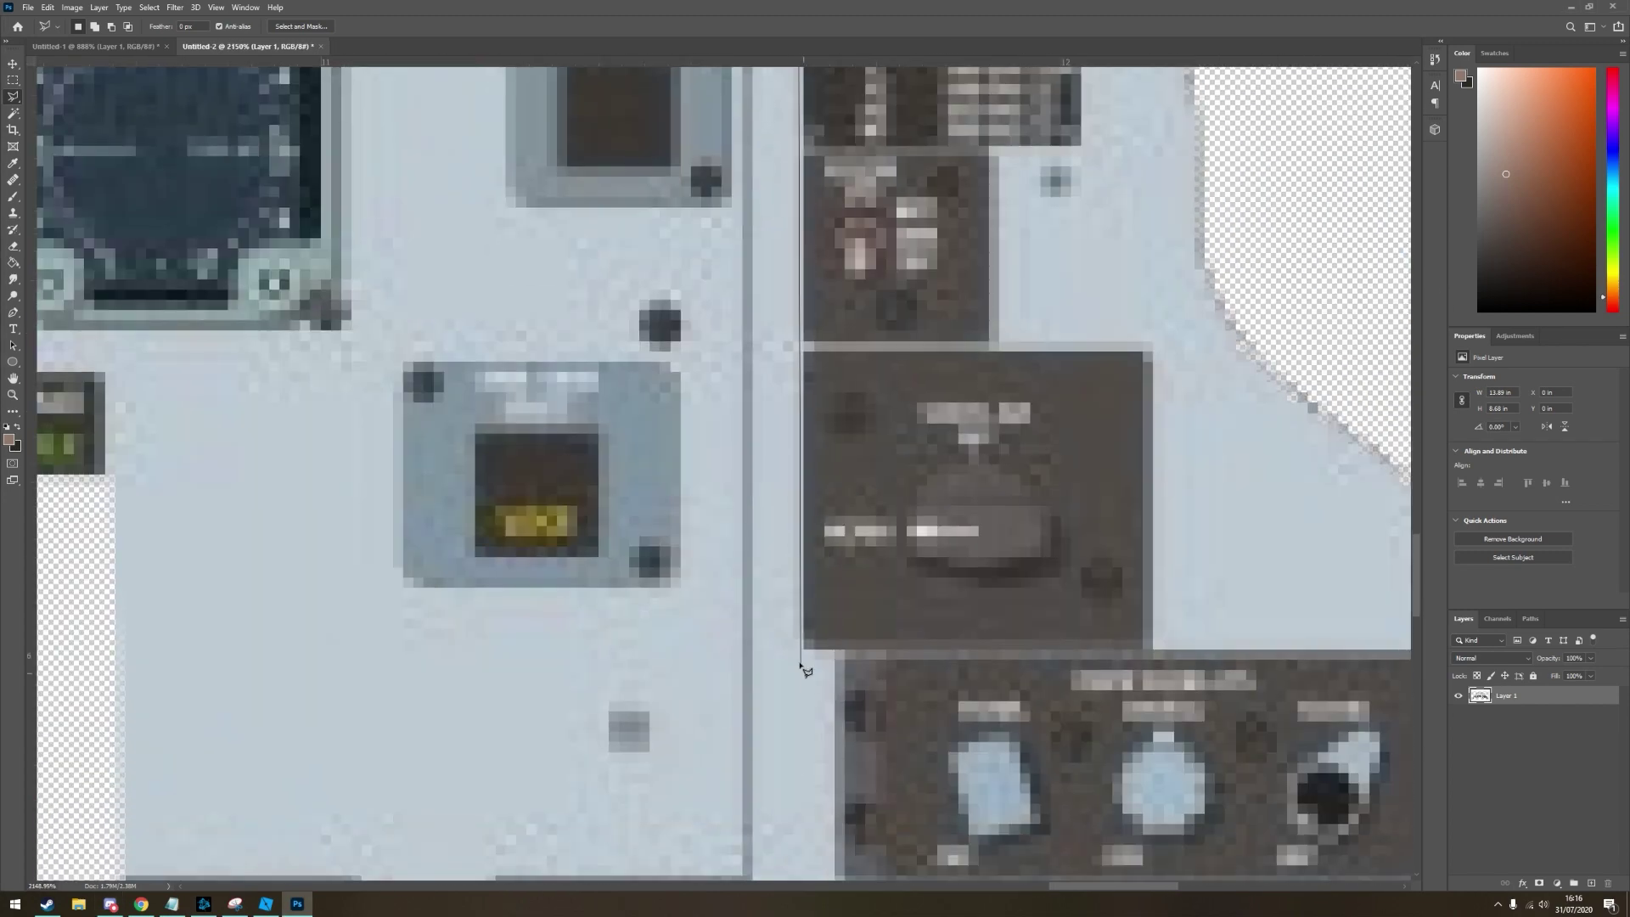
Erase the pale area and black bars below the co-pilot's small amber-lit panel and beside the outer switch panels
{"action": "scroll", "coordinate": [804, 671], "scroll_direction": "down", "scroll_amount": 3, "text": "alt"}
{"action": "scroll", "coordinate": [805, 671], "scroll_direction": "up", "scroll_amount": 3, "text": "alt"}
{"action": "left_click", "coordinate": [82, 482]}
{"action": "left_click", "coordinate": [403, 472]}
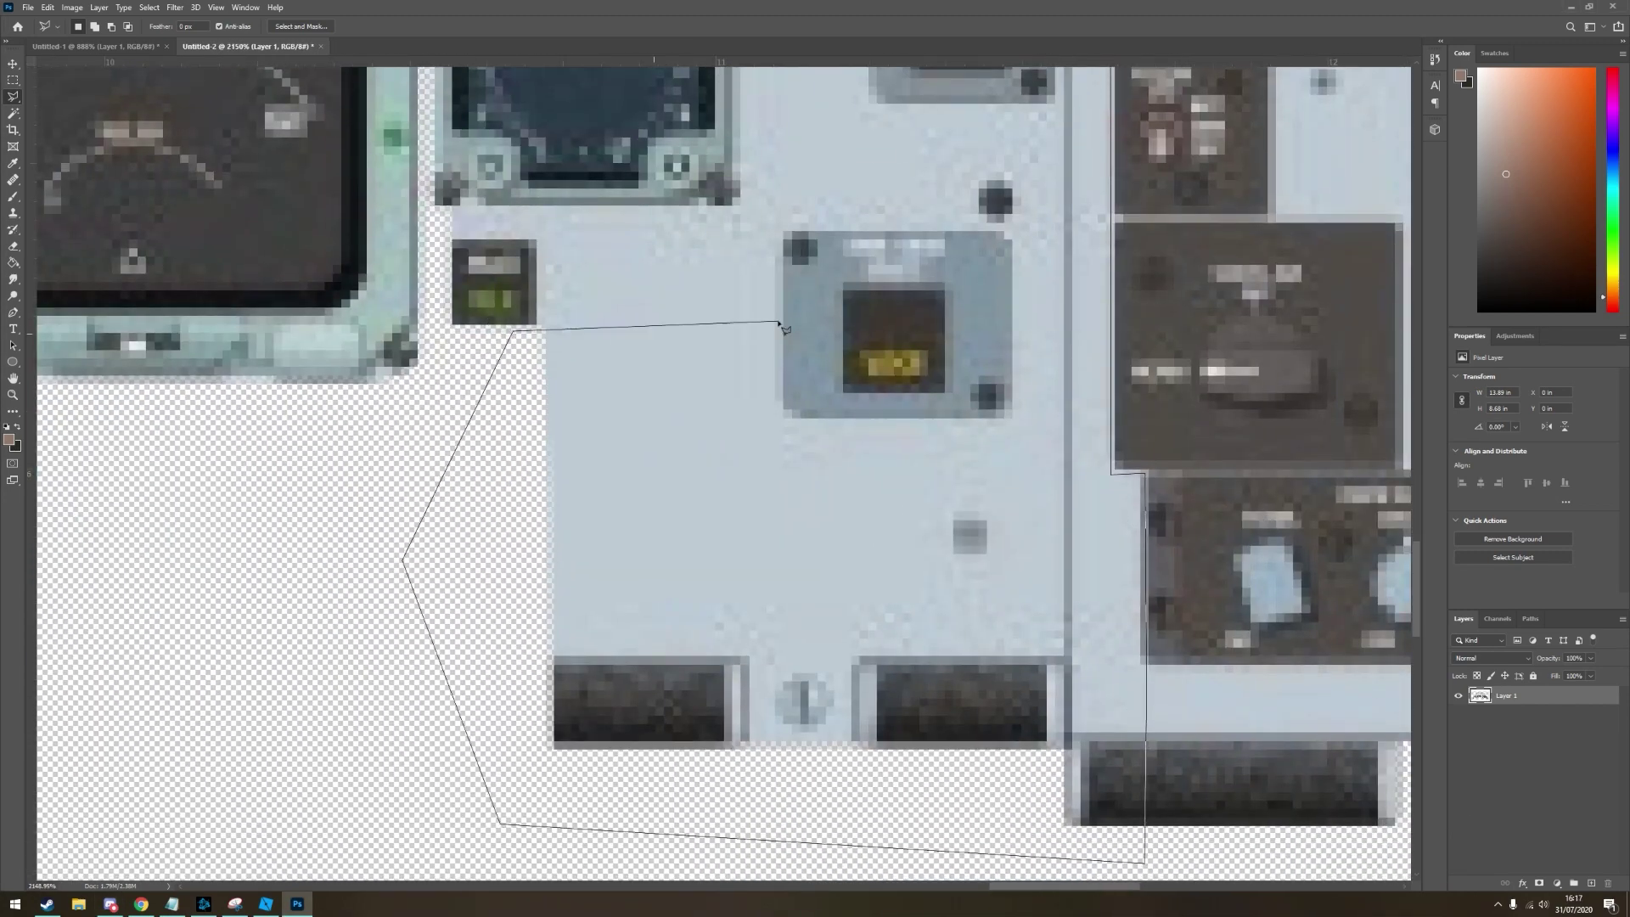
{"action": "left_click", "coordinate": [404, 585]}
{"action": "left_click", "coordinate": [684, 585]}
{"action": "left_click", "coordinate": [684, 371]}
Erase the remaining pale background between the co-pilot's small instruments and around the outer switch panels
{"action": "scroll", "coordinate": [1037, 268], "scroll_direction": "up", "scroll_amount": 3}
{"action": "left_click", "coordinate": [1050, 222]}
{"action": "scroll", "coordinate": [983, 534], "scroll_direction": "up", "scroll_amount": 5}
{"action": "scroll", "coordinate": [747, 833], "scroll_direction": "down", "scroll_amount": 2, "text": "alt"}
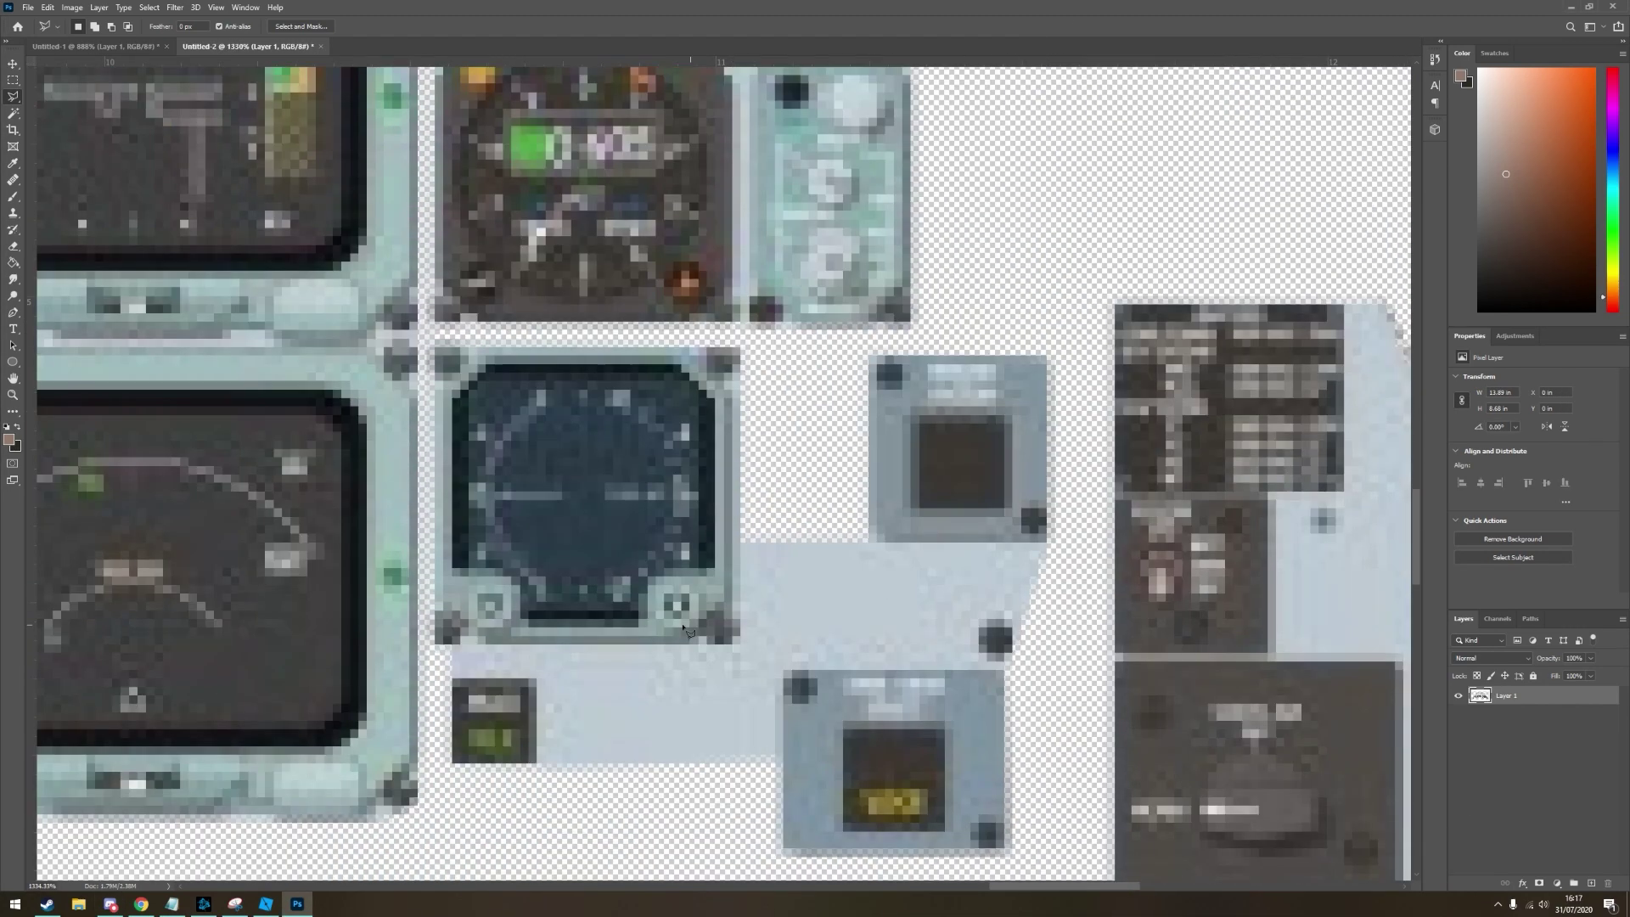
{"action": "scroll", "coordinate": [921, 367], "scroll_direction": "right", "scroll_amount": 5, "text": "shift"}
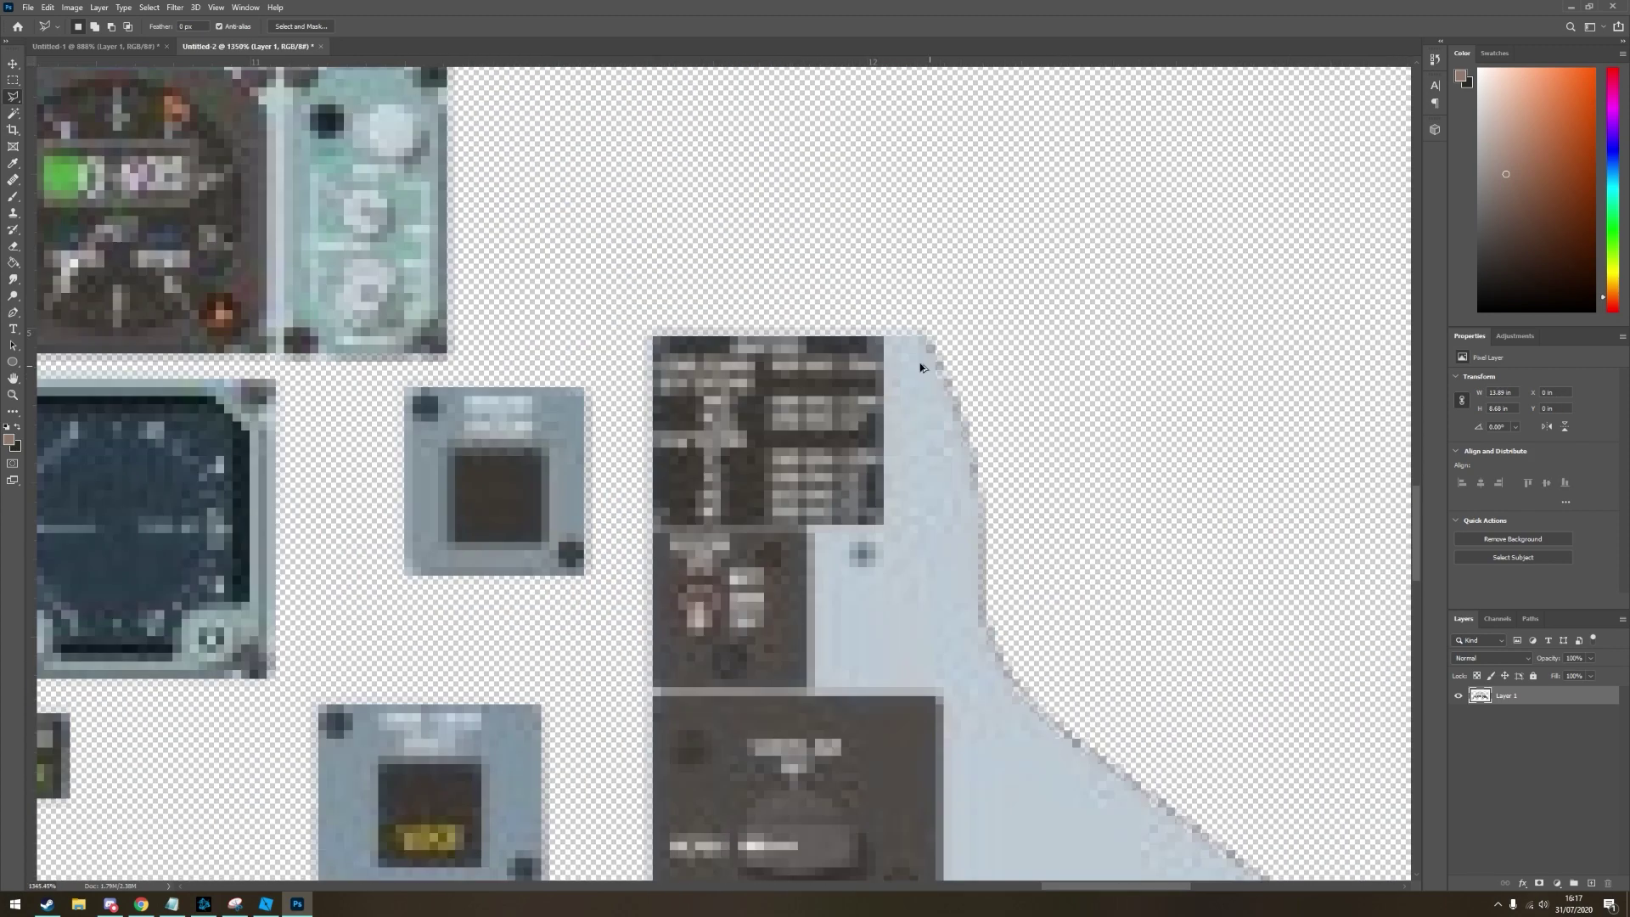
{"action": "scroll", "coordinate": [843, 696], "scroll_direction": "down", "scroll_amount": 10, "text": "alt"}
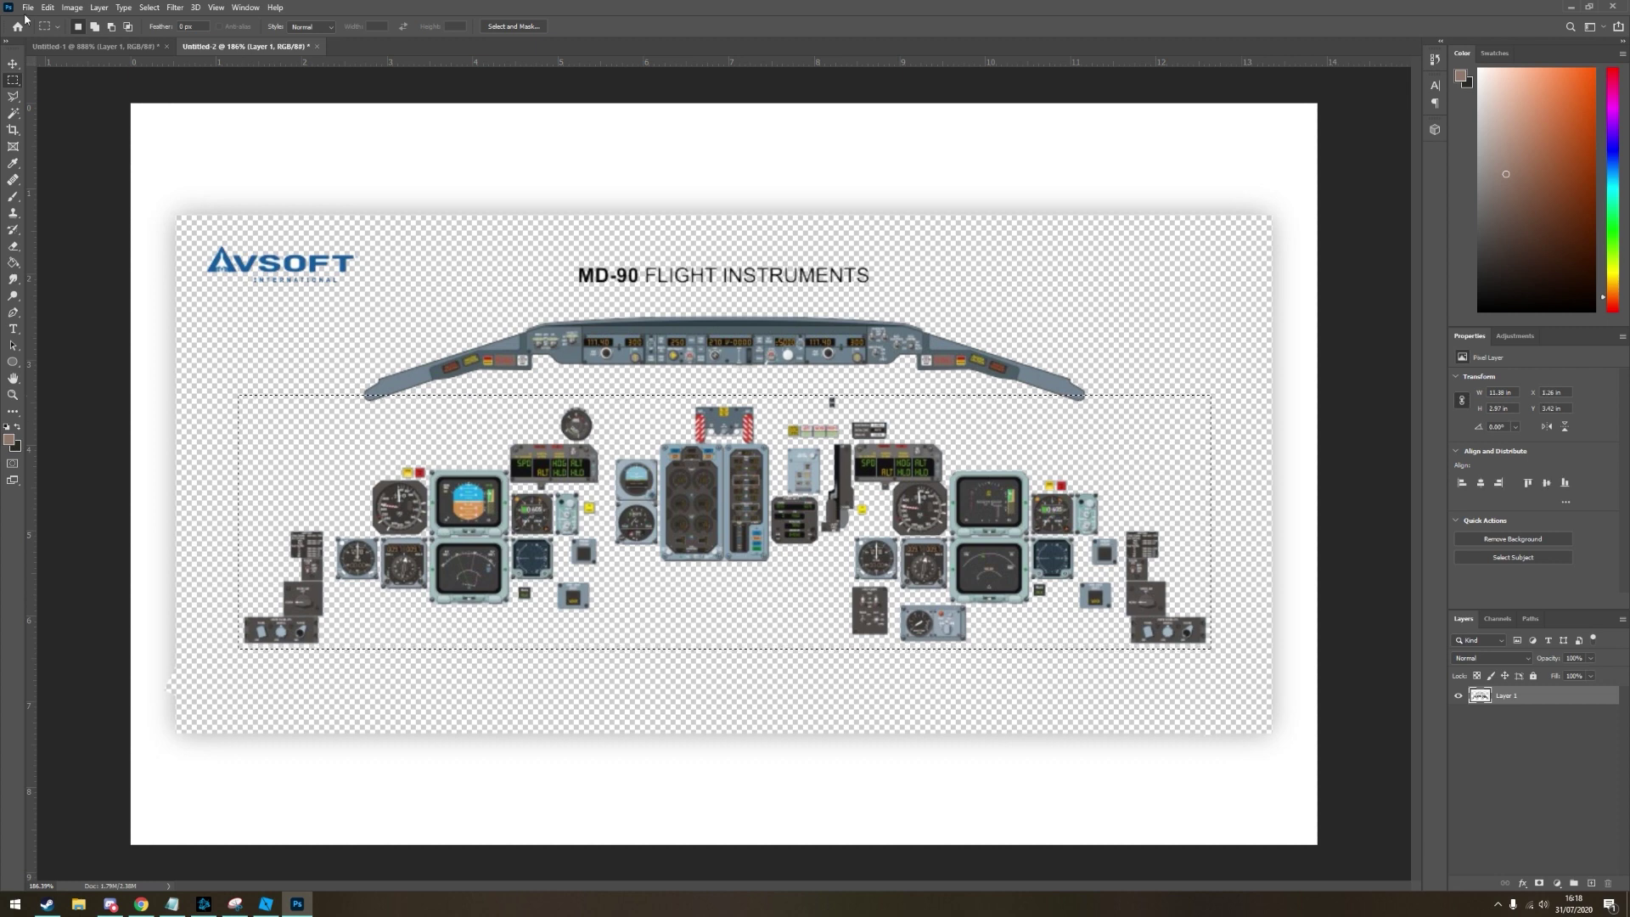
Copy the selected lower instrument panels into a new document and position them on its canvas
{"action": "key", "text": "ctrl+c"}
{"action": "key", "text": "ctrl+n"}
{"action": "key", "text": "Return"}
{"action": "key", "text": "ctrl+v"}
{"action": "left_click_drag", "start_coordinate": [338, 355], "coordinate": [472, 392]}
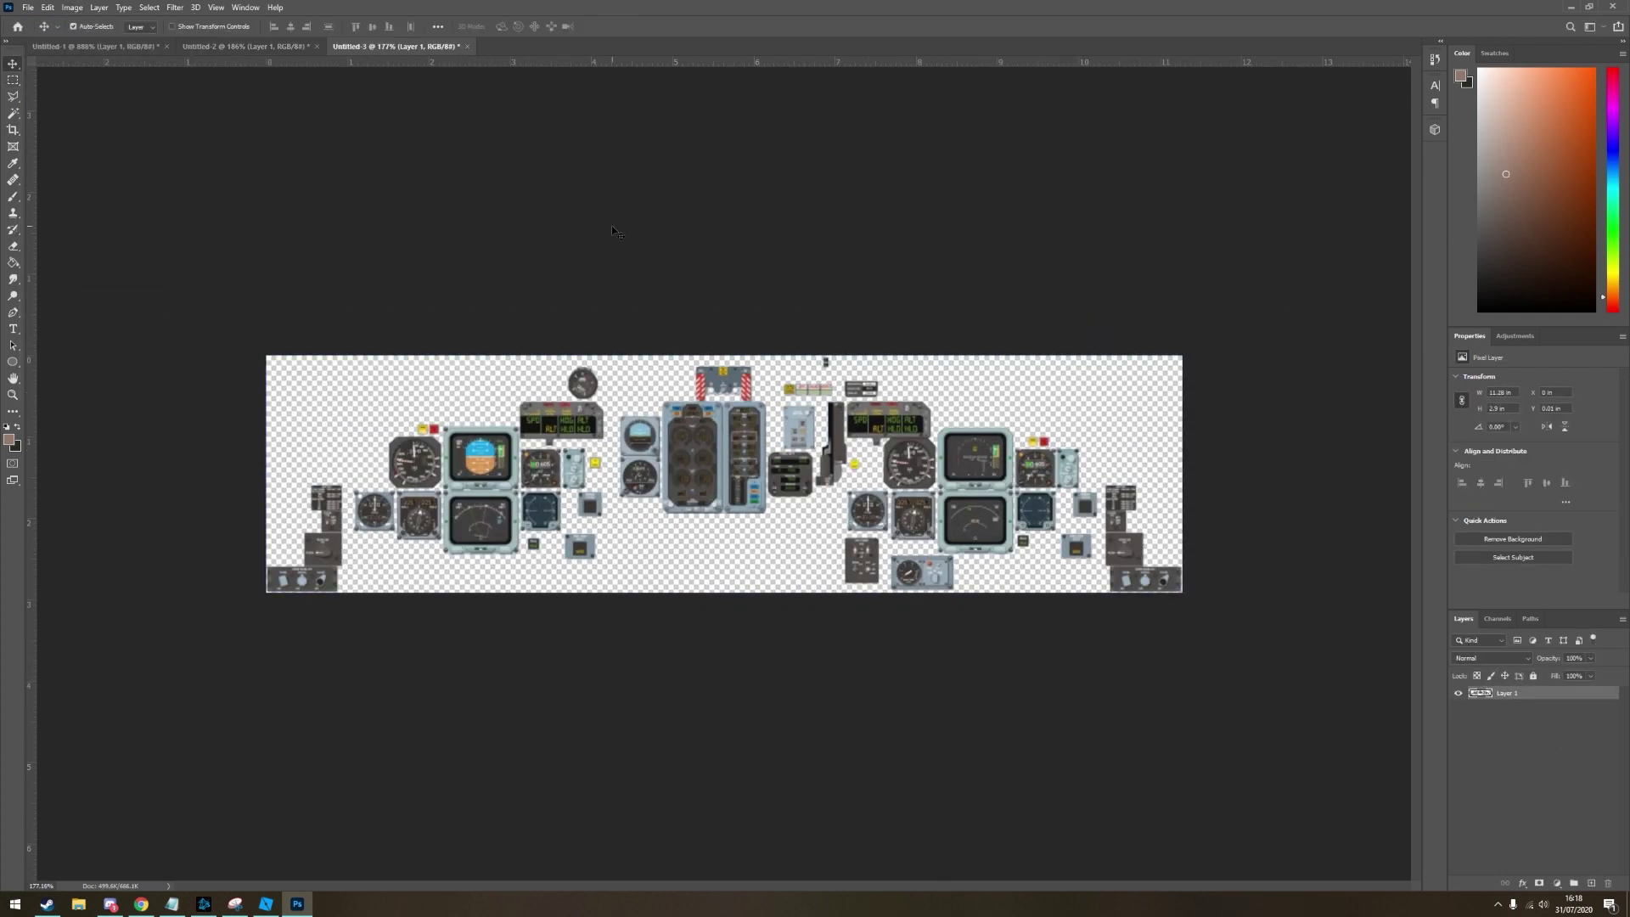
{"action": "left_click", "coordinate": [28, 7]}
{"action": "left_click", "coordinate": [69, 160]}
{"action": "key", "text": "Escape"}
Switch to Roblox Studio, locate the MD90 dash lower image and activate the Rotate tool
{"action": "left_click", "coordinate": [266, 905]}
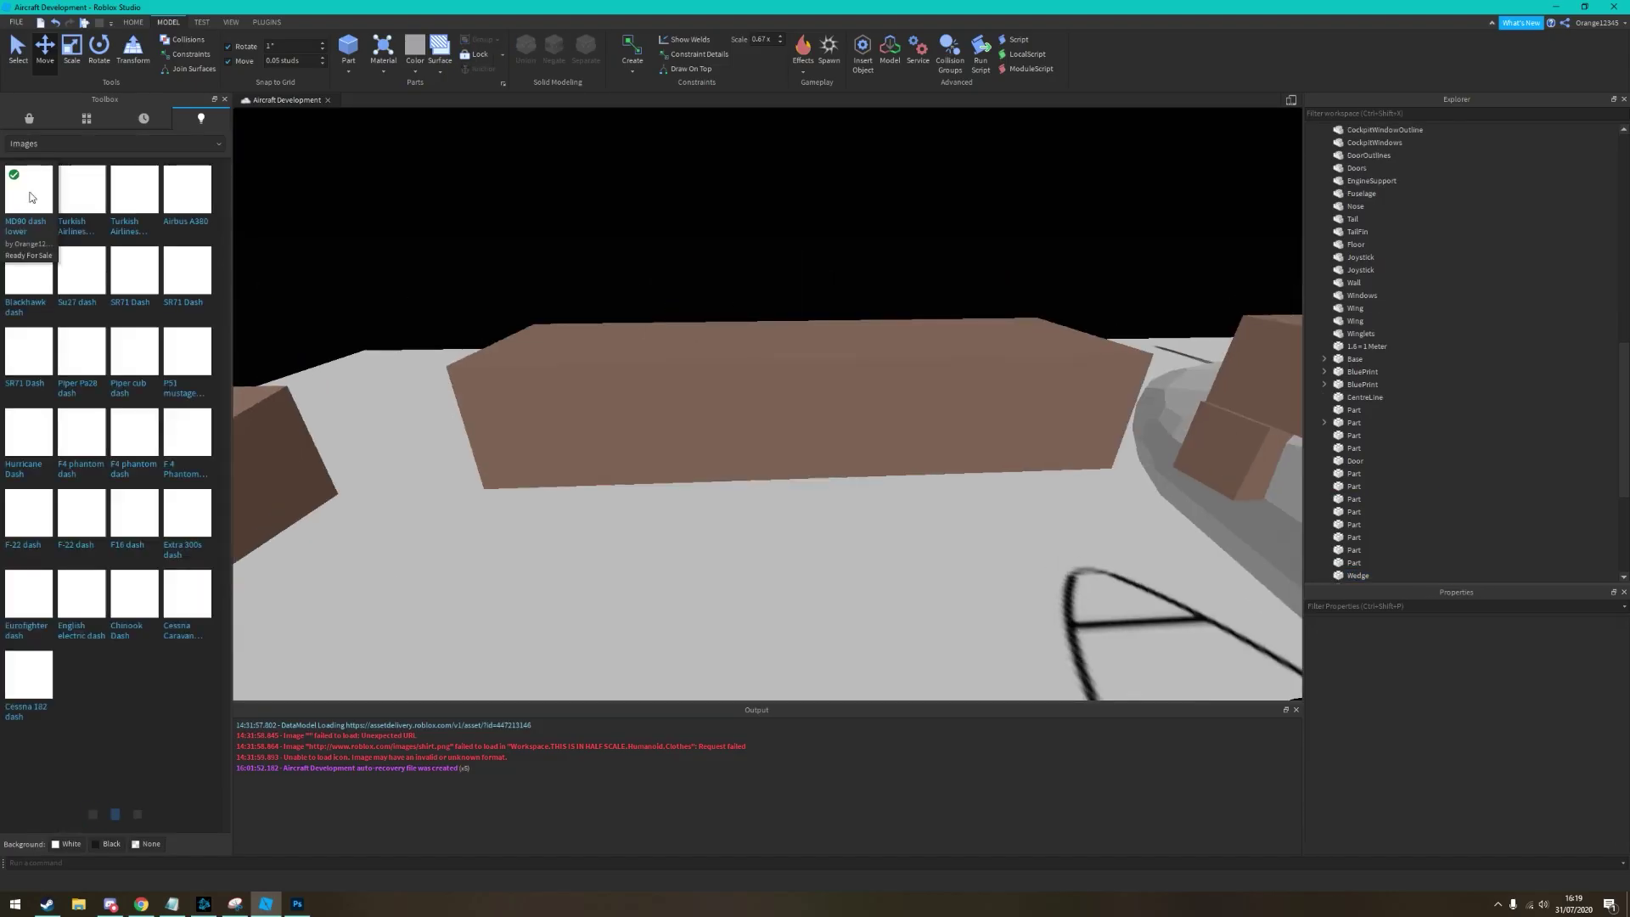
{"action": "key", "text": "ctrl+4"}
{"action": "scroll", "coordinate": [1458, 805], "scroll_direction": "down", "scroll_amount": 5}
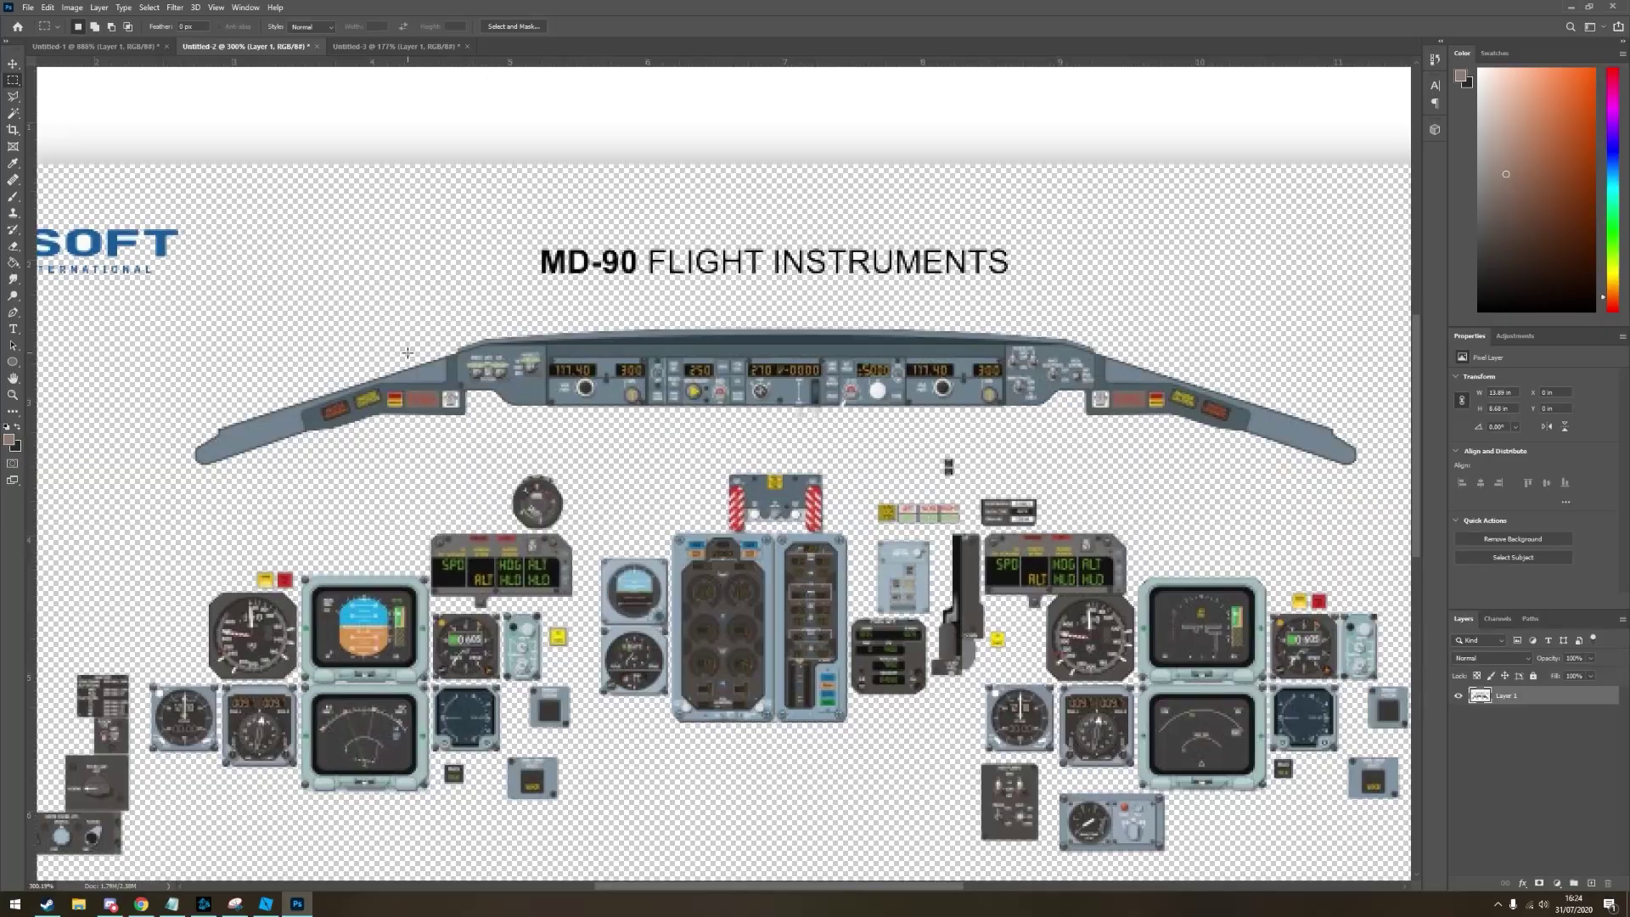
Cut away the tapered outer end of the glareshield's left wing up to the orange light
{"action": "left_click_drag", "start_coordinate": [167, 560], "coordinate": [594, 289]}
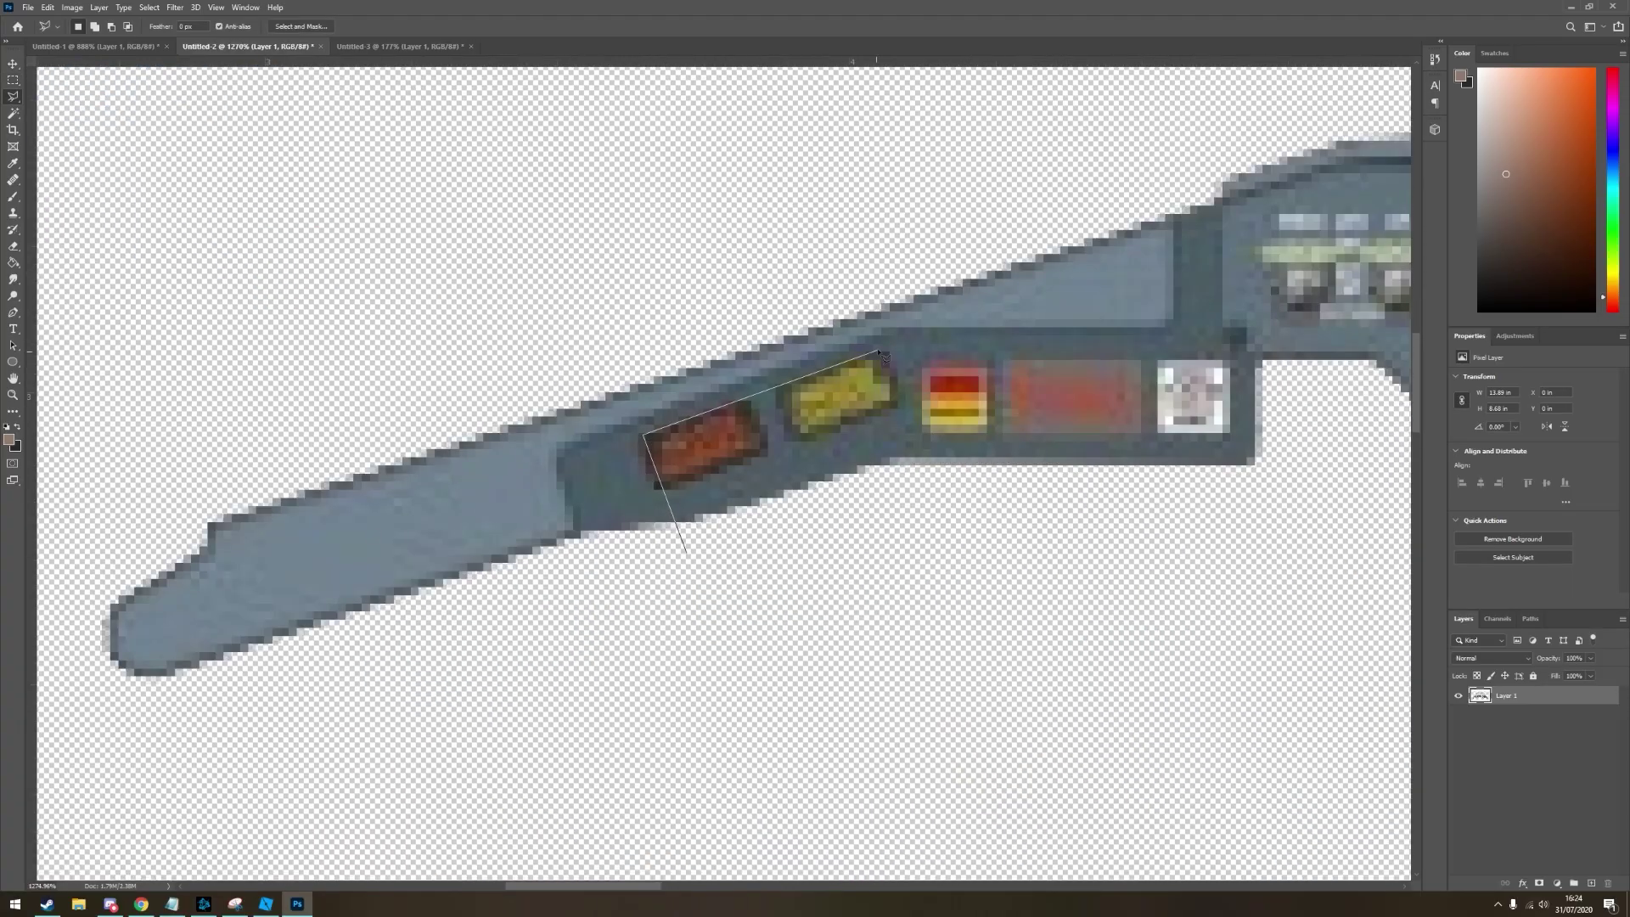
{"action": "left_click", "coordinate": [314, 410]}
{"action": "key", "text": "Delete"}
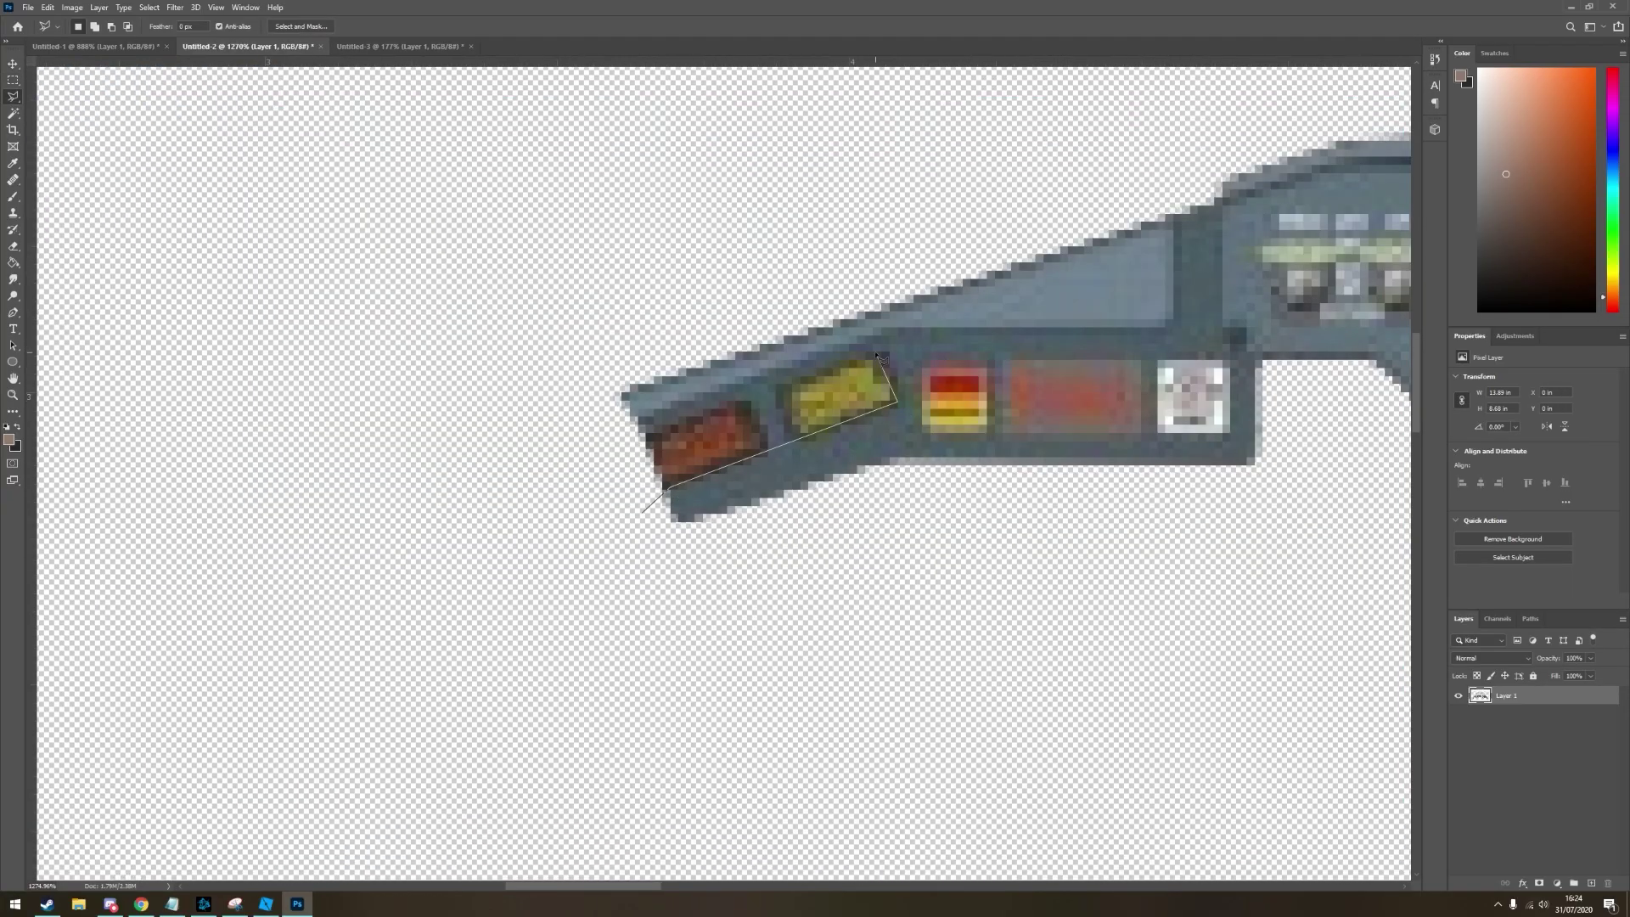
Erase the glareshield background around the left orange and yellow lights, the striped label, the red label and the white square
{"action": "left_click", "coordinate": [614, 452]}
{"action": "left_click", "coordinate": [966, 456]}
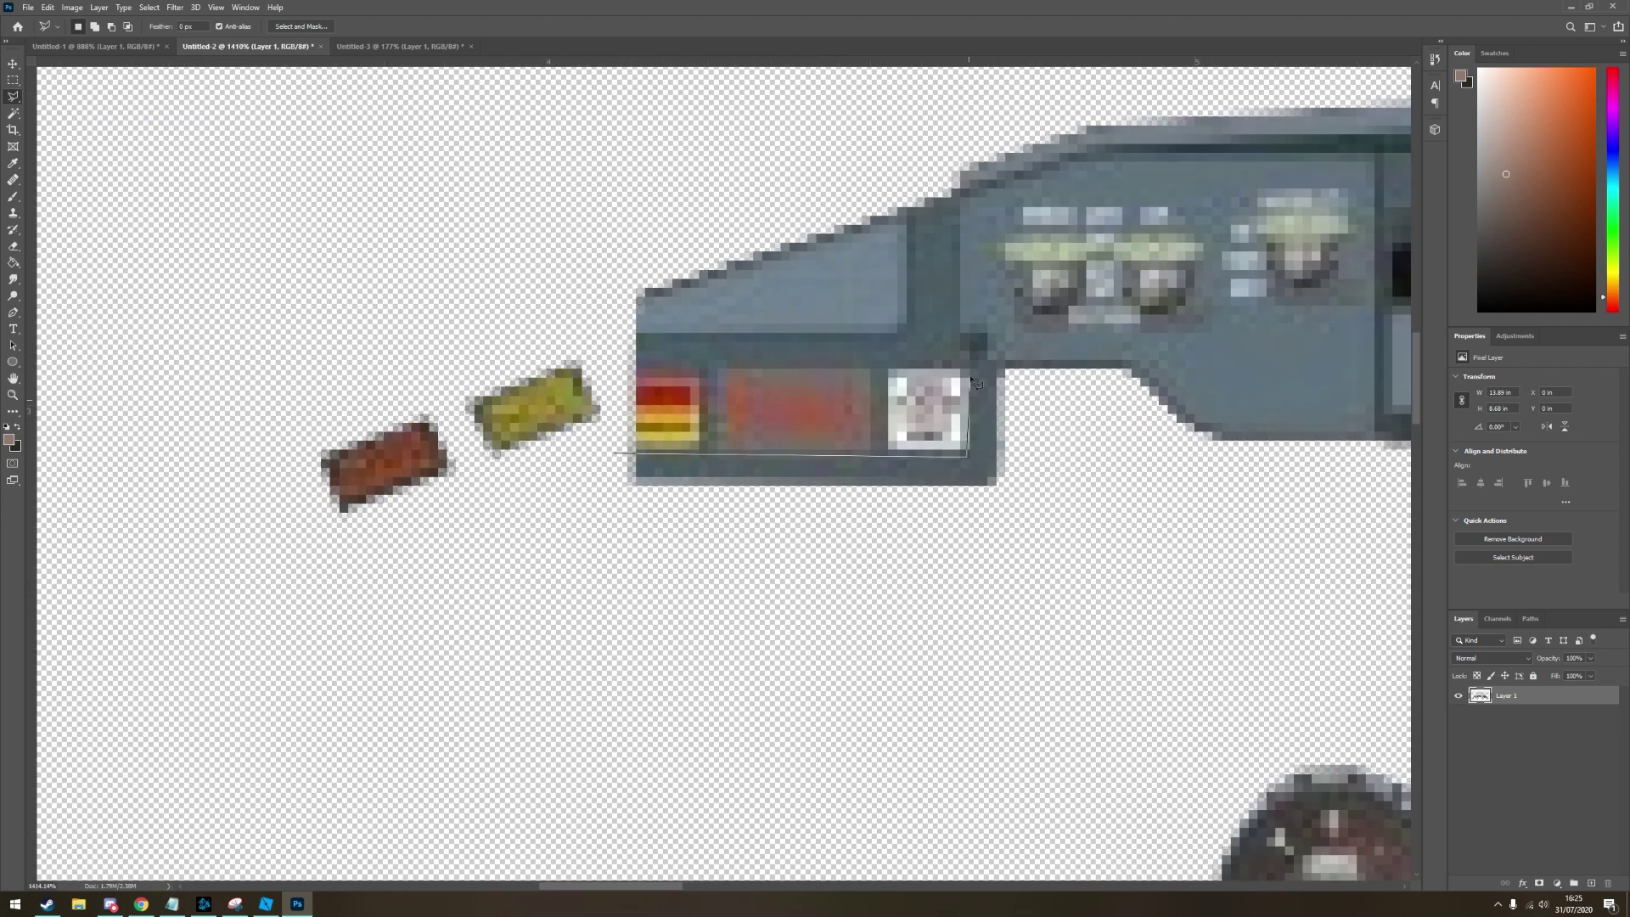
{"action": "double_click", "coordinate": [966, 301]}
{"action": "key", "text": "Delete"}
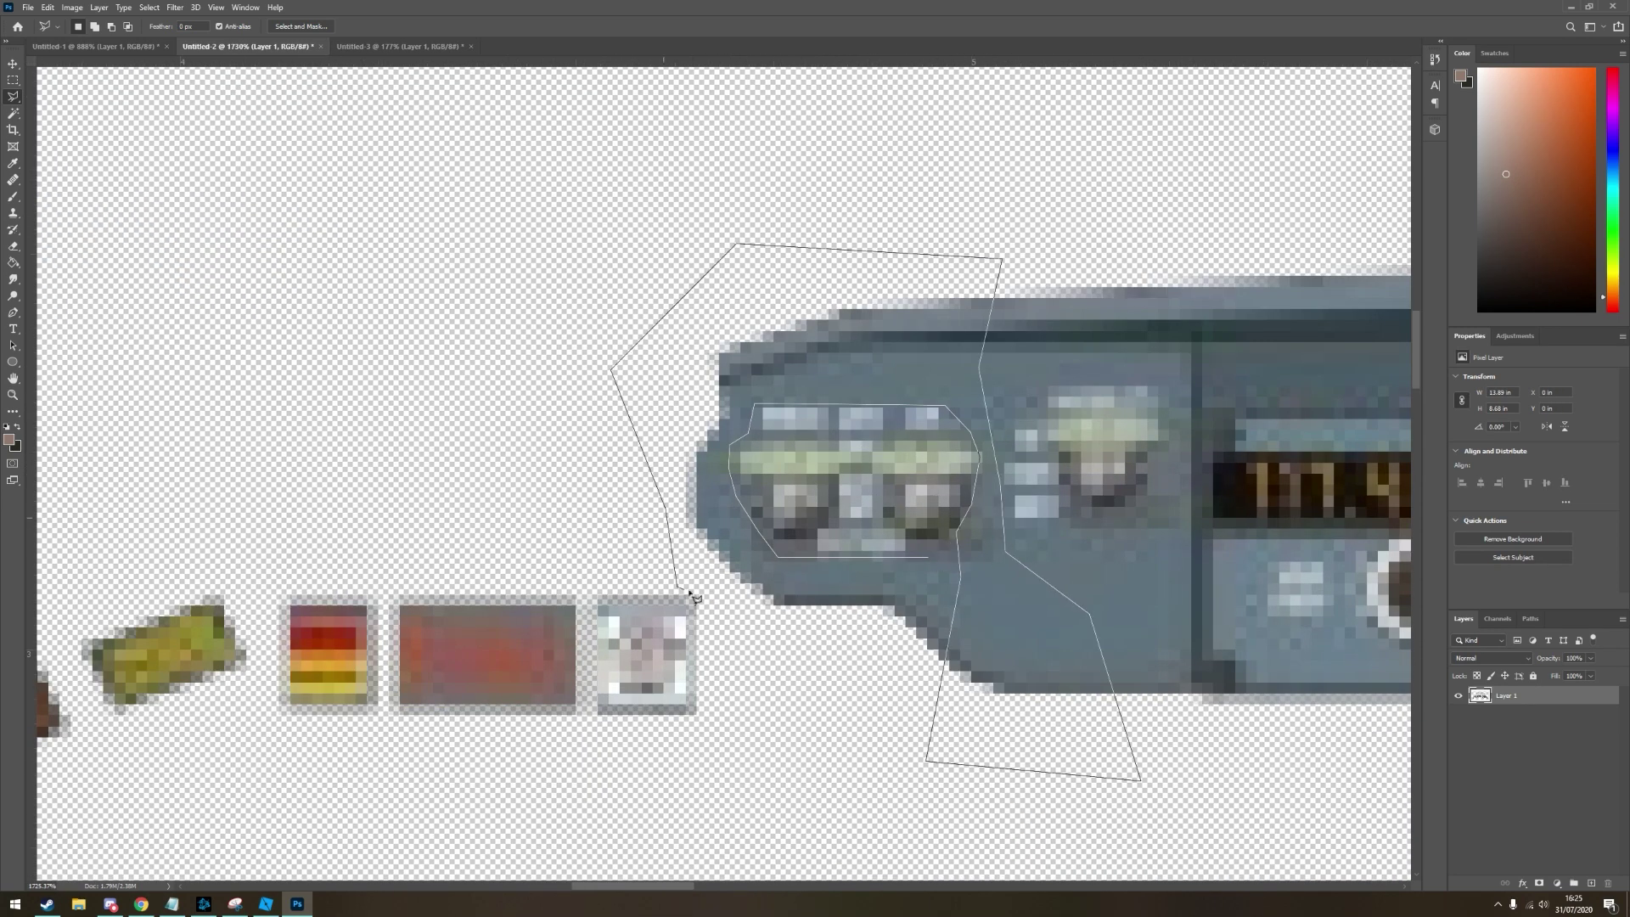
Isolate the left twin-knob cluster and single knob, and trim the left edge and upper strip off the glareshield's central panel
{"action": "left_click", "coordinate": [694, 597]}
{"action": "key", "text": "Delete"}
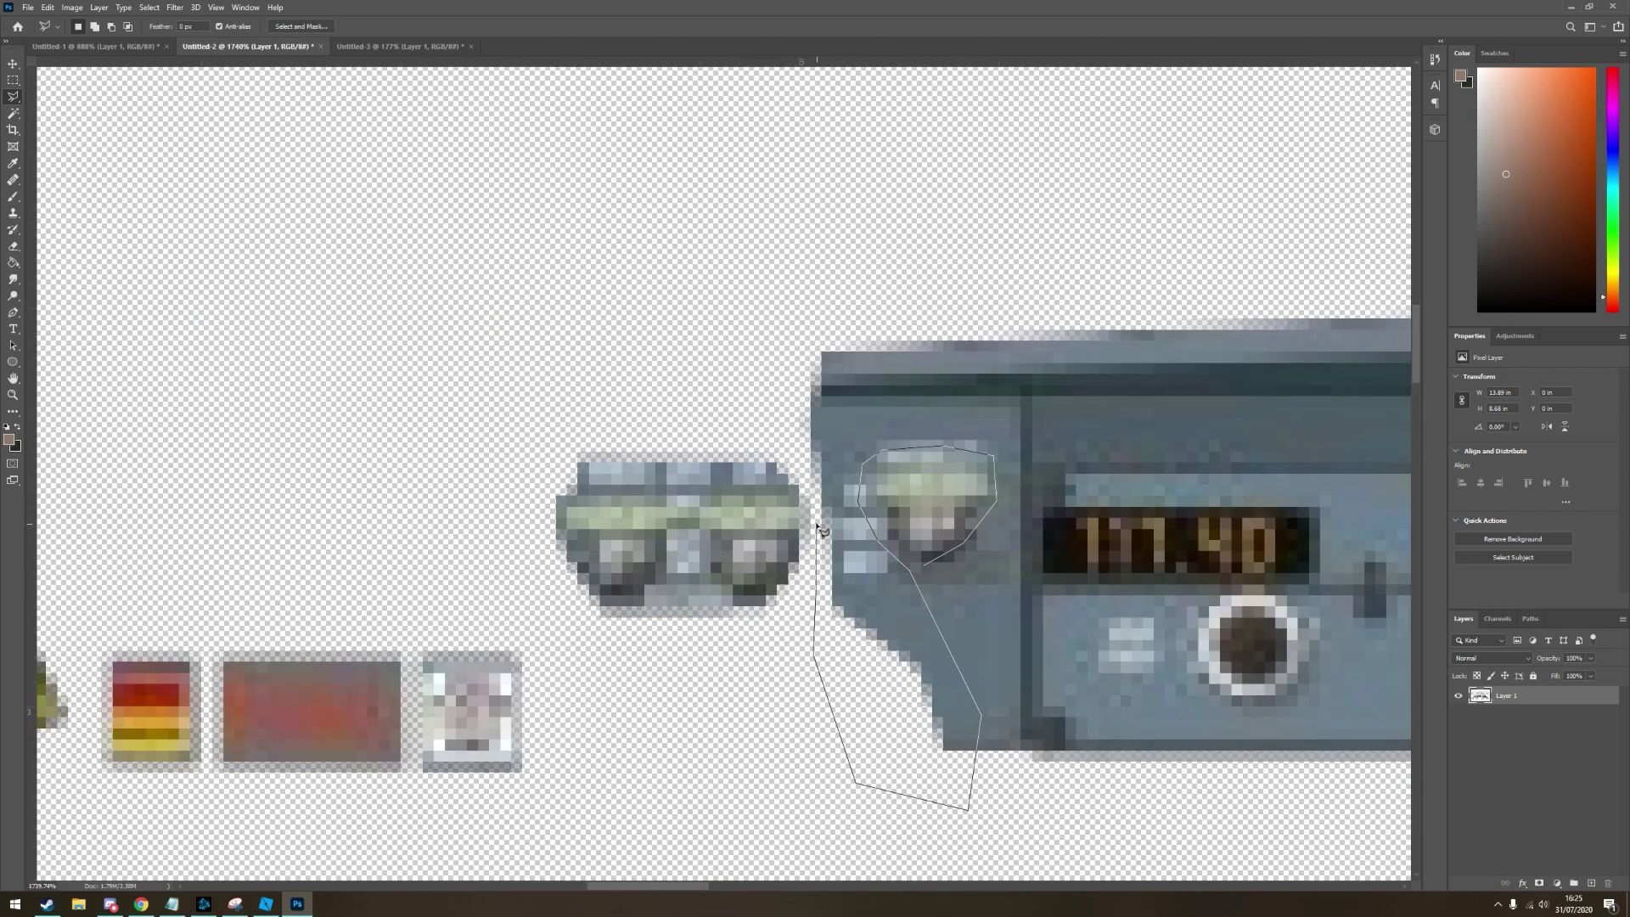
{"action": "left_click", "coordinate": [599, 632]}
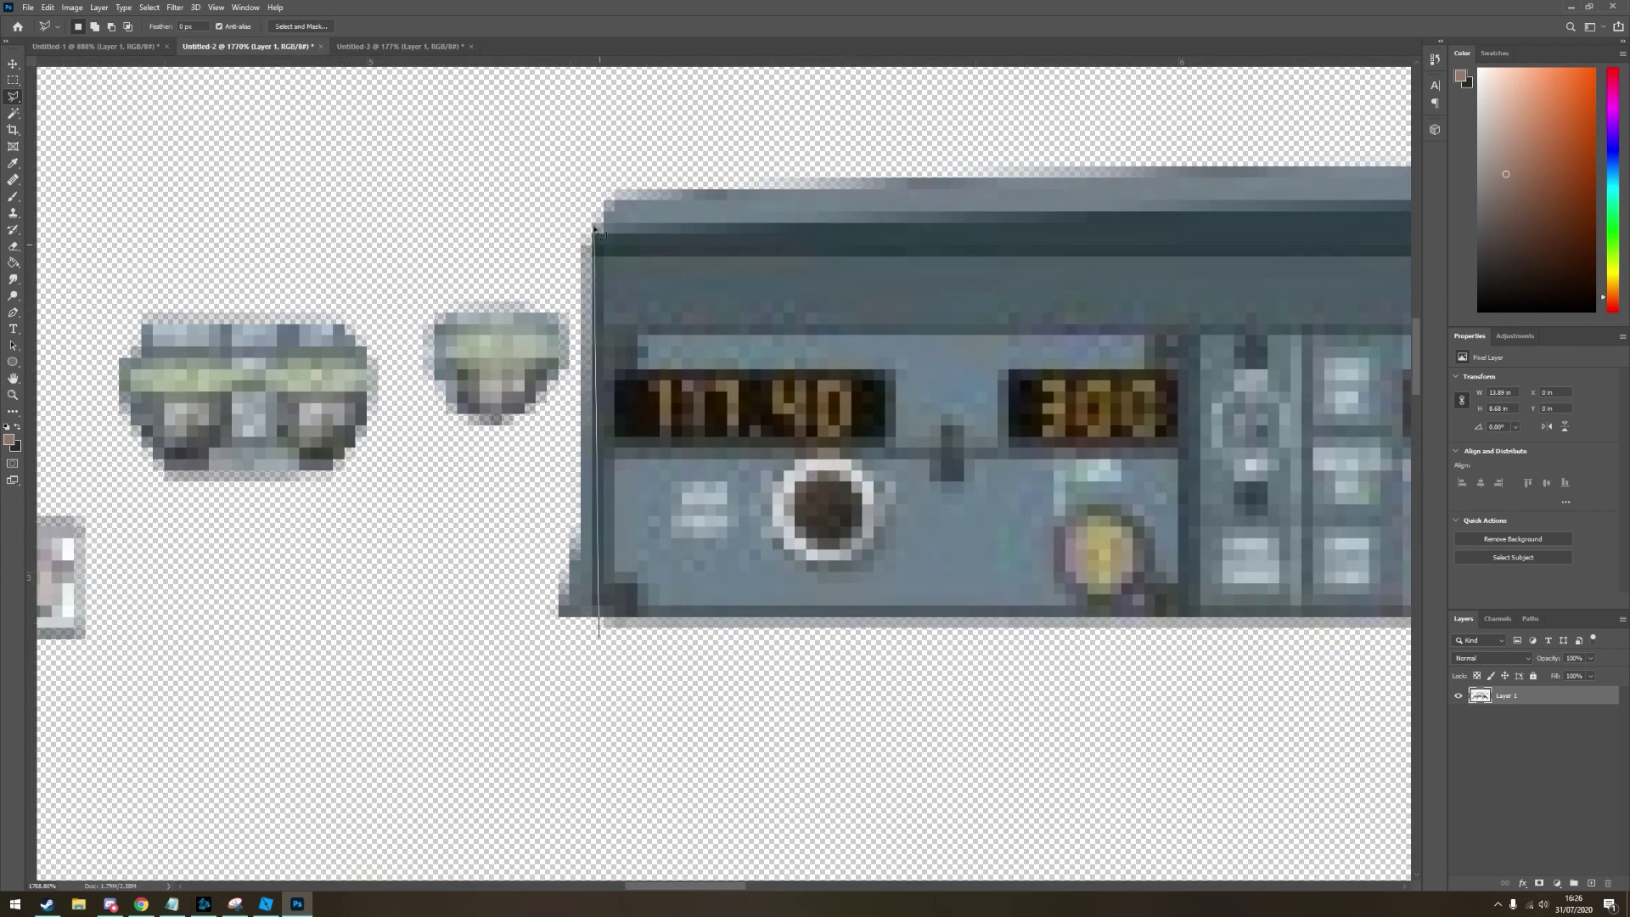
{"action": "scroll", "coordinate": [624, 635], "scroll_direction": "down", "scroll_amount": 10, "text": "alt"}
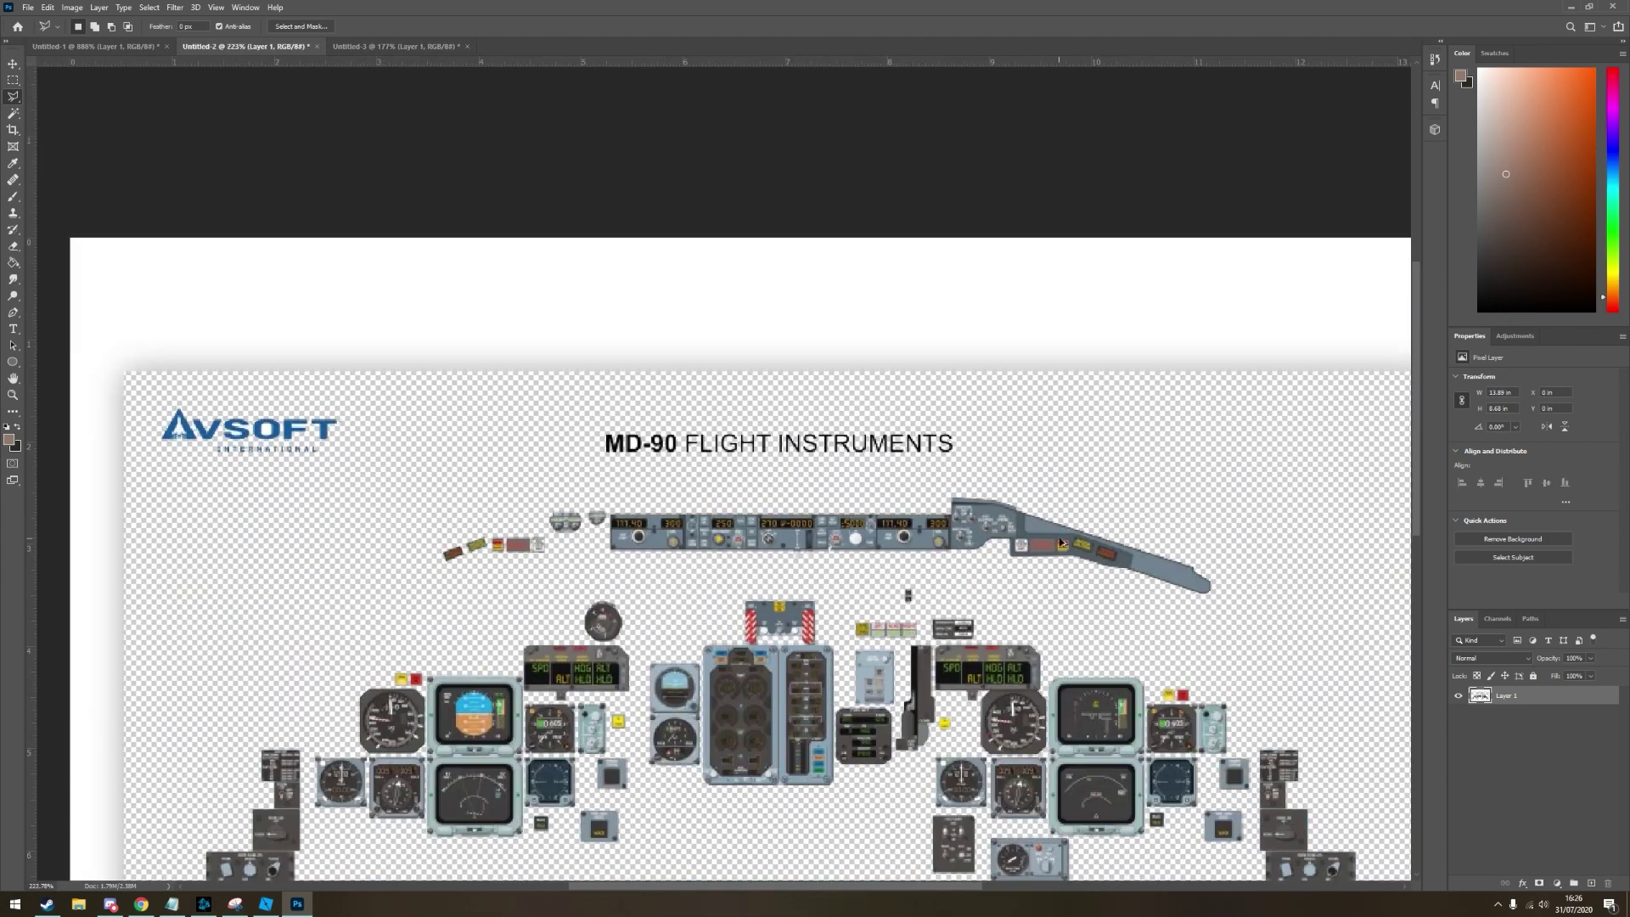
Separate the glareshield's right end from the central panel and cut around the lower single-knob cluster
{"action": "scroll", "coordinate": [877, 475], "scroll_direction": "up", "scroll_amount": 4, "text": "alt"}
{"action": "scroll", "coordinate": [877, 476], "scroll_direction": "down", "scroll_amount": 5, "text": "alt"}
{"action": "scroll", "coordinate": [900, 679], "scroll_direction": "up", "scroll_amount": 8, "text": "alt"}
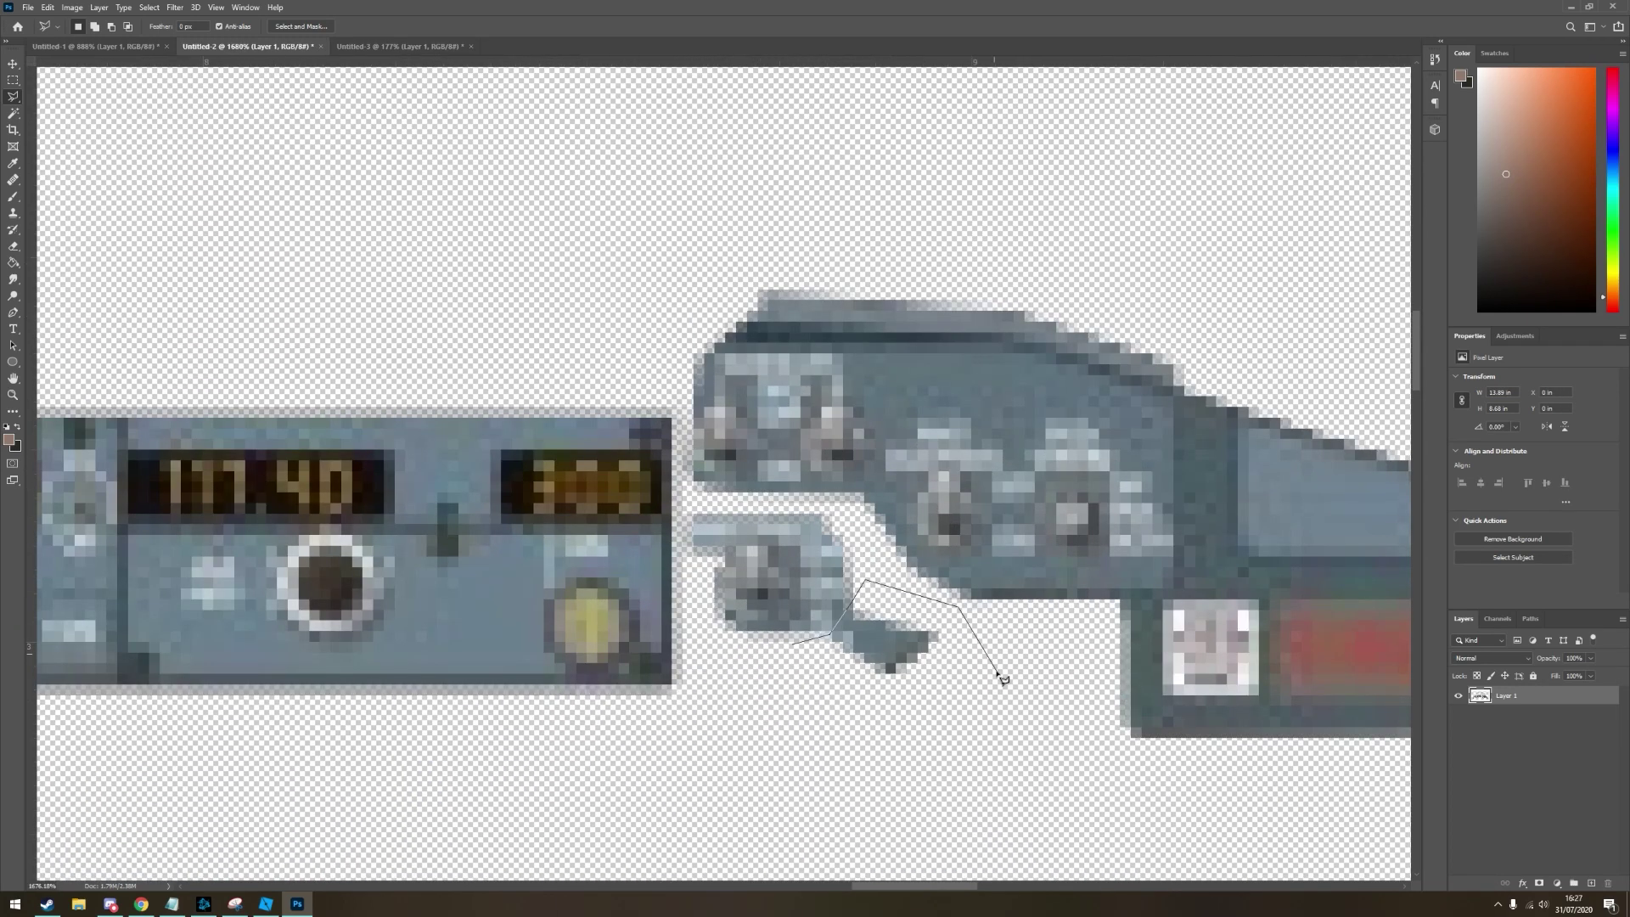
Cut out the glareshield's right-hand knob clusters, white square, red label, striped label and warning lights, erasing the background around them
{"action": "scroll", "coordinate": [860, 389], "scroll_direction": "up", "scroll_amount": 2, "text": "alt"}
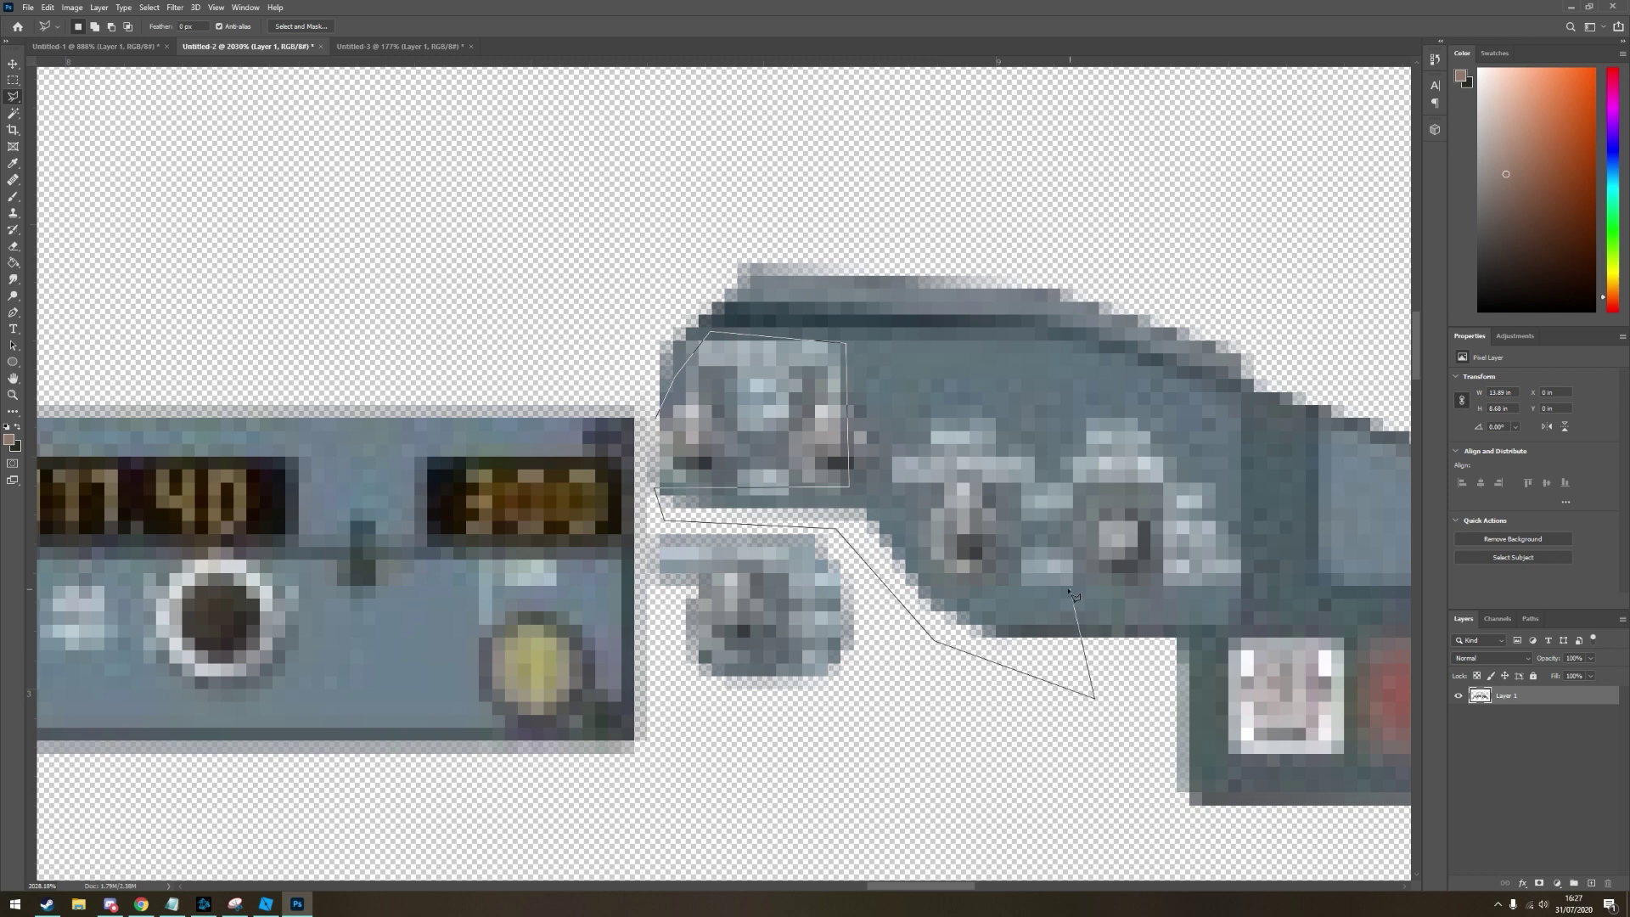
{"action": "scroll", "coordinate": [938, 406], "scroll_direction": "down", "scroll_amount": 5, "text": "alt"}
{"action": "scroll", "coordinate": [759, 422], "scroll_direction": "up", "scroll_amount": 5, "text": "alt"}
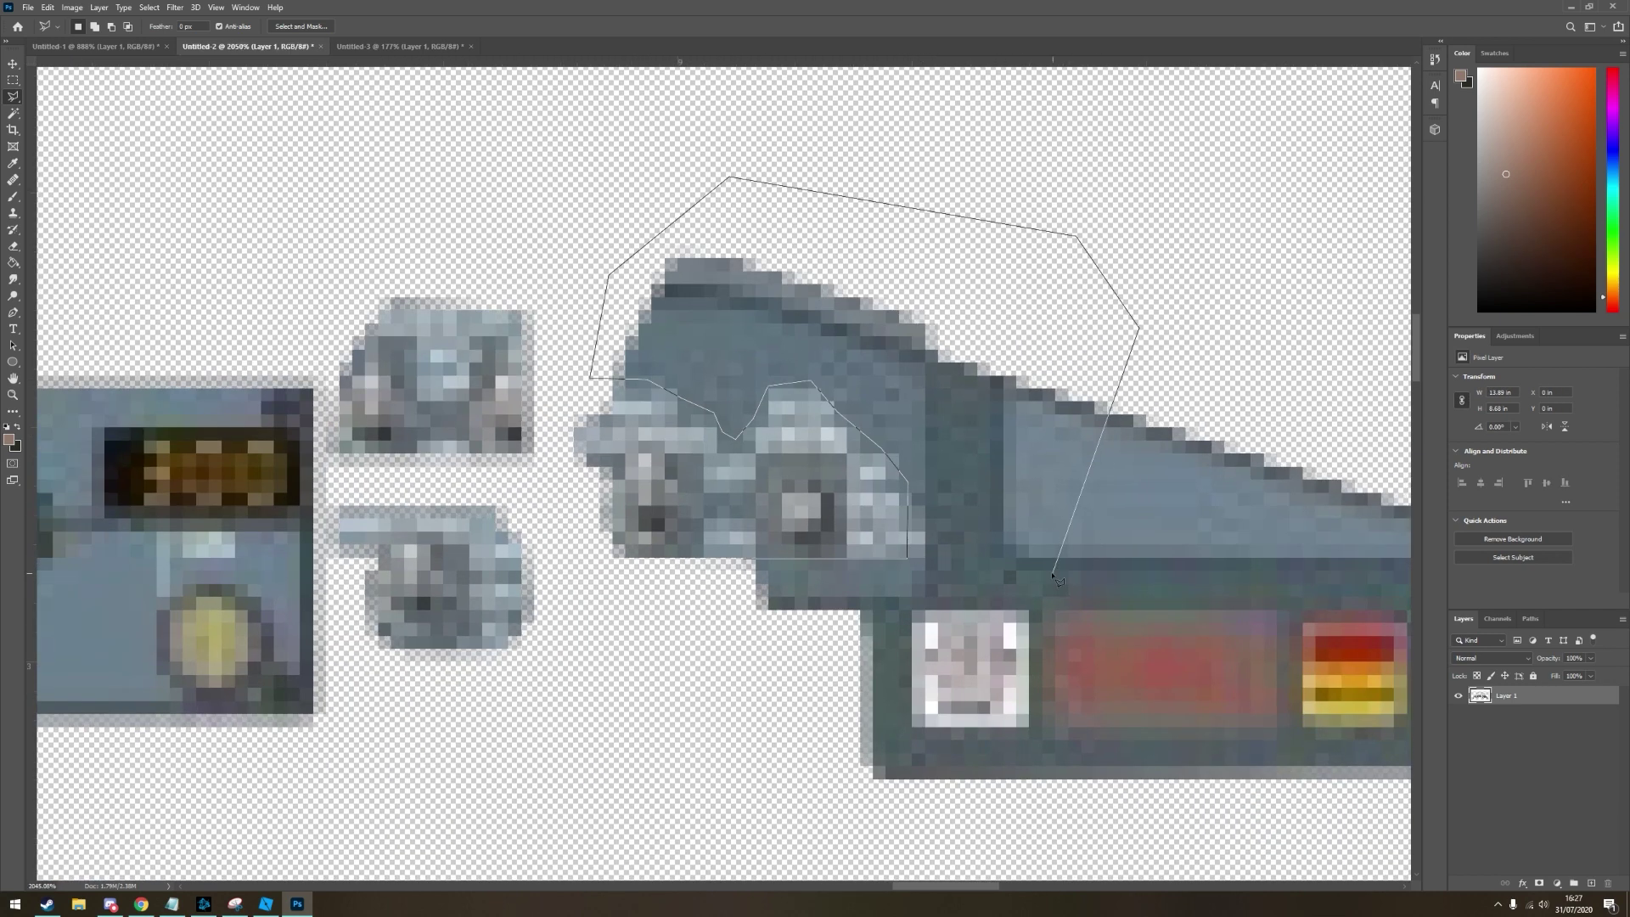
{"action": "scroll", "coordinate": [1050, 664], "scroll_direction": "up", "scroll_amount": 1, "text": "alt"}
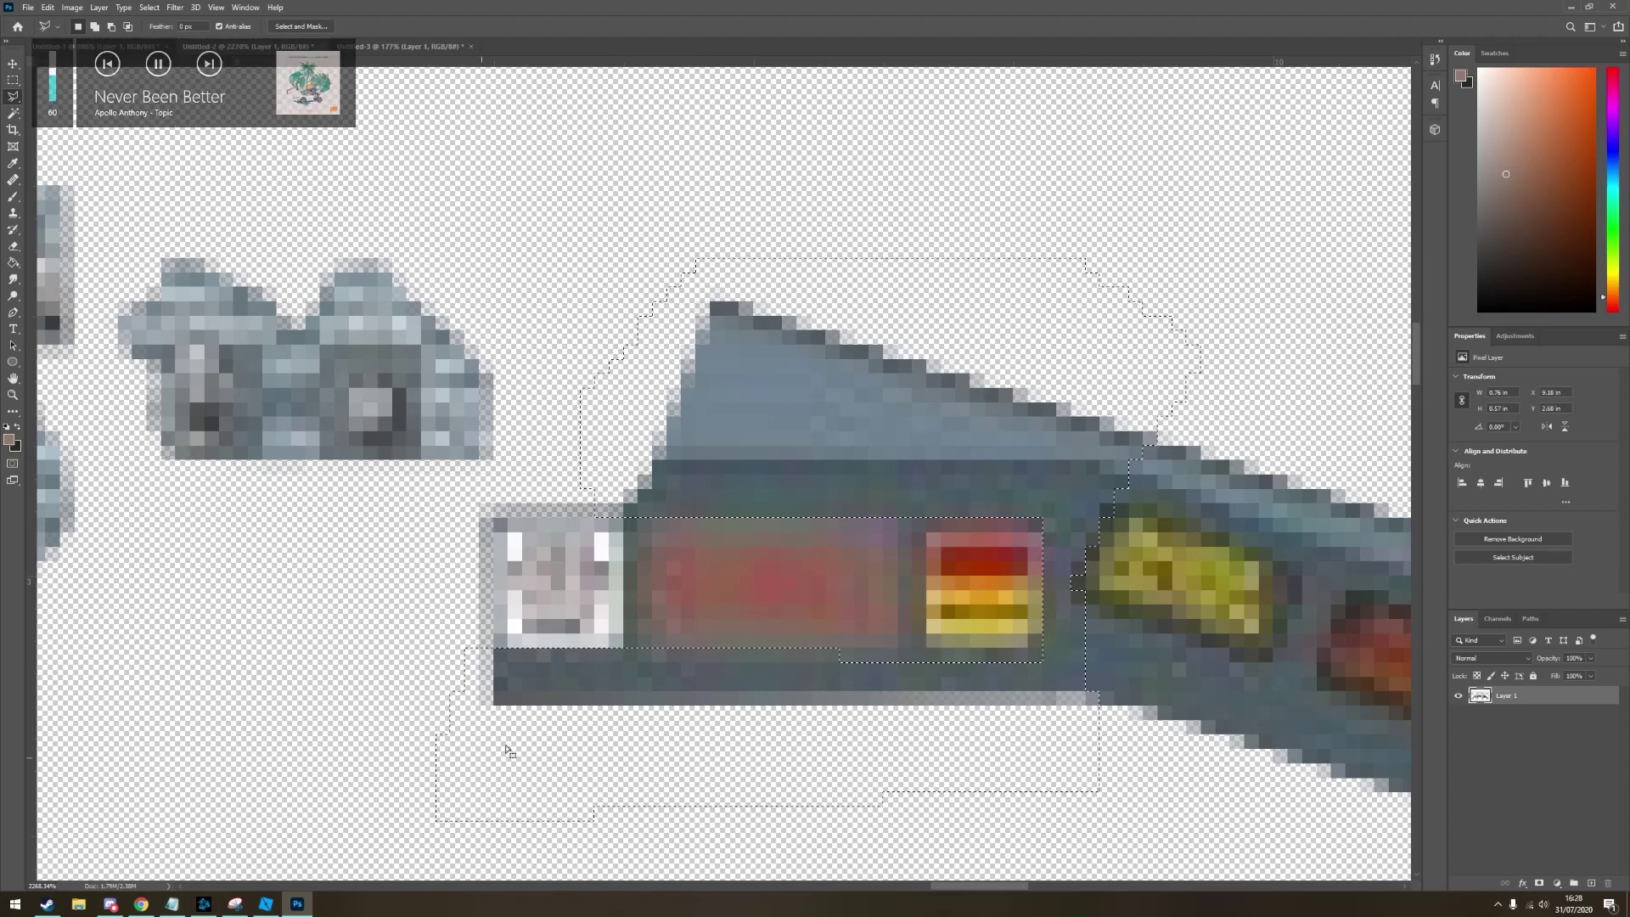
{"action": "scroll", "coordinate": [508, 751], "scroll_direction": "down", "scroll_amount": 5, "text": "alt"}
{"action": "scroll", "coordinate": [684, 844], "scroll_direction": "up", "scroll_amount": 2, "text": "alt"}
{"action": "scroll", "coordinate": [540, 439], "scroll_direction": "down", "scroll_amount": 8, "text": "alt"}
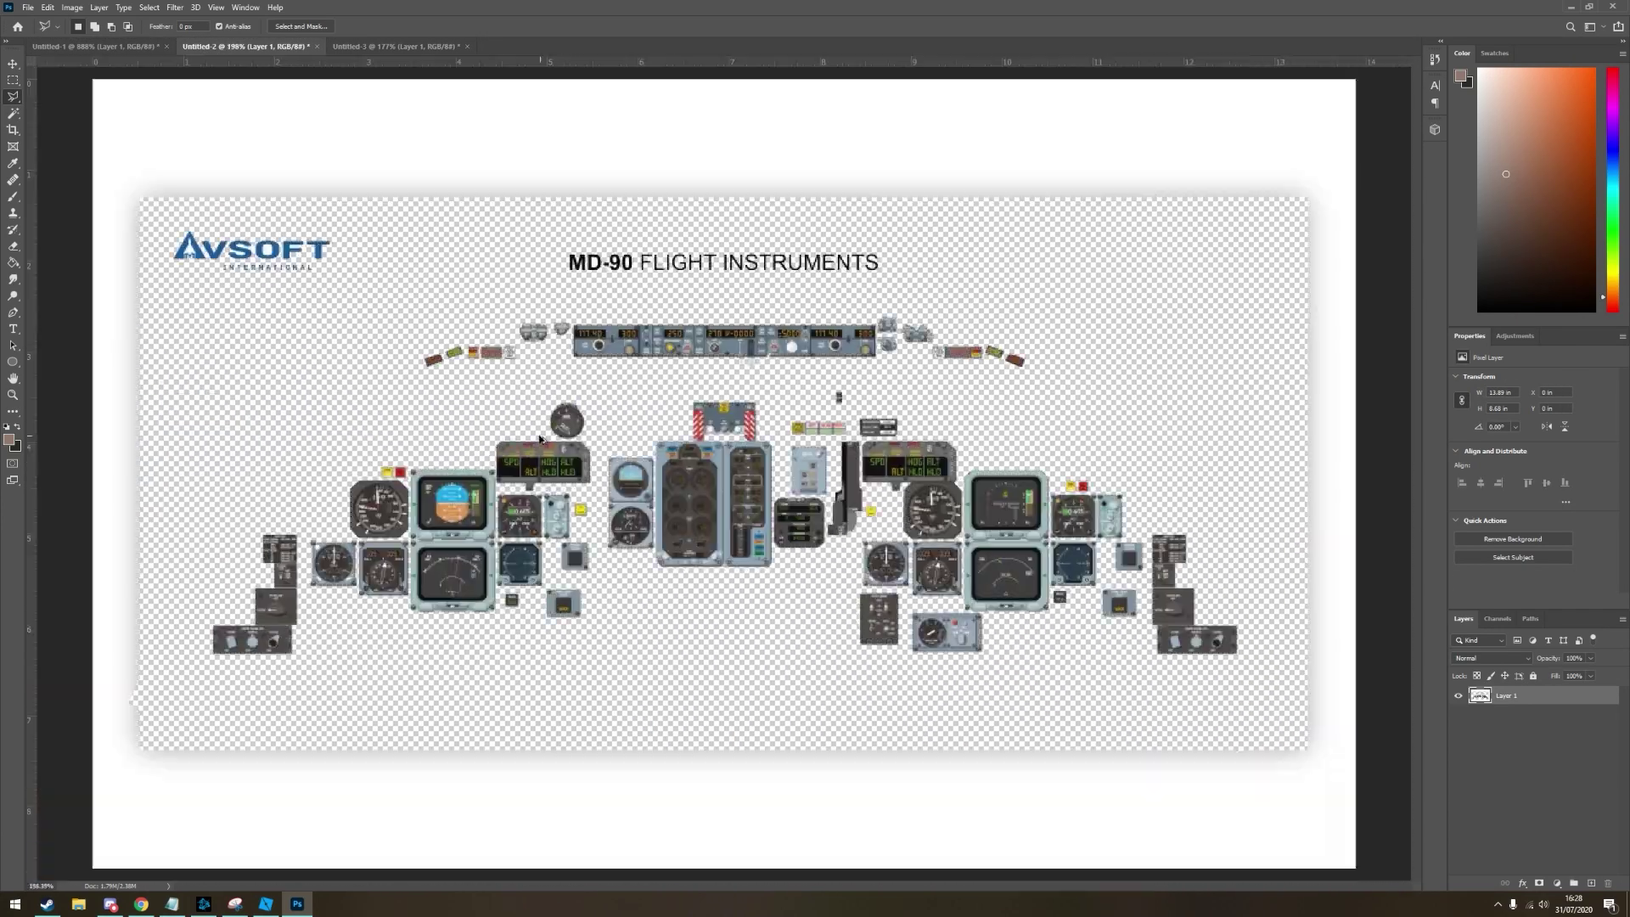
Select the finished glareshield instruments with the marquee, copy them and create a new document for them
{"action": "scroll", "coordinate": [658, 296], "scroll_direction": "up", "scroll_amount": 3, "text": "alt"}
{"action": "key", "text": "m"}
{"action": "key", "text": "ctrl+c"}
{"action": "key", "text": "ctrl+n"}
{"action": "key", "text": "Return"}
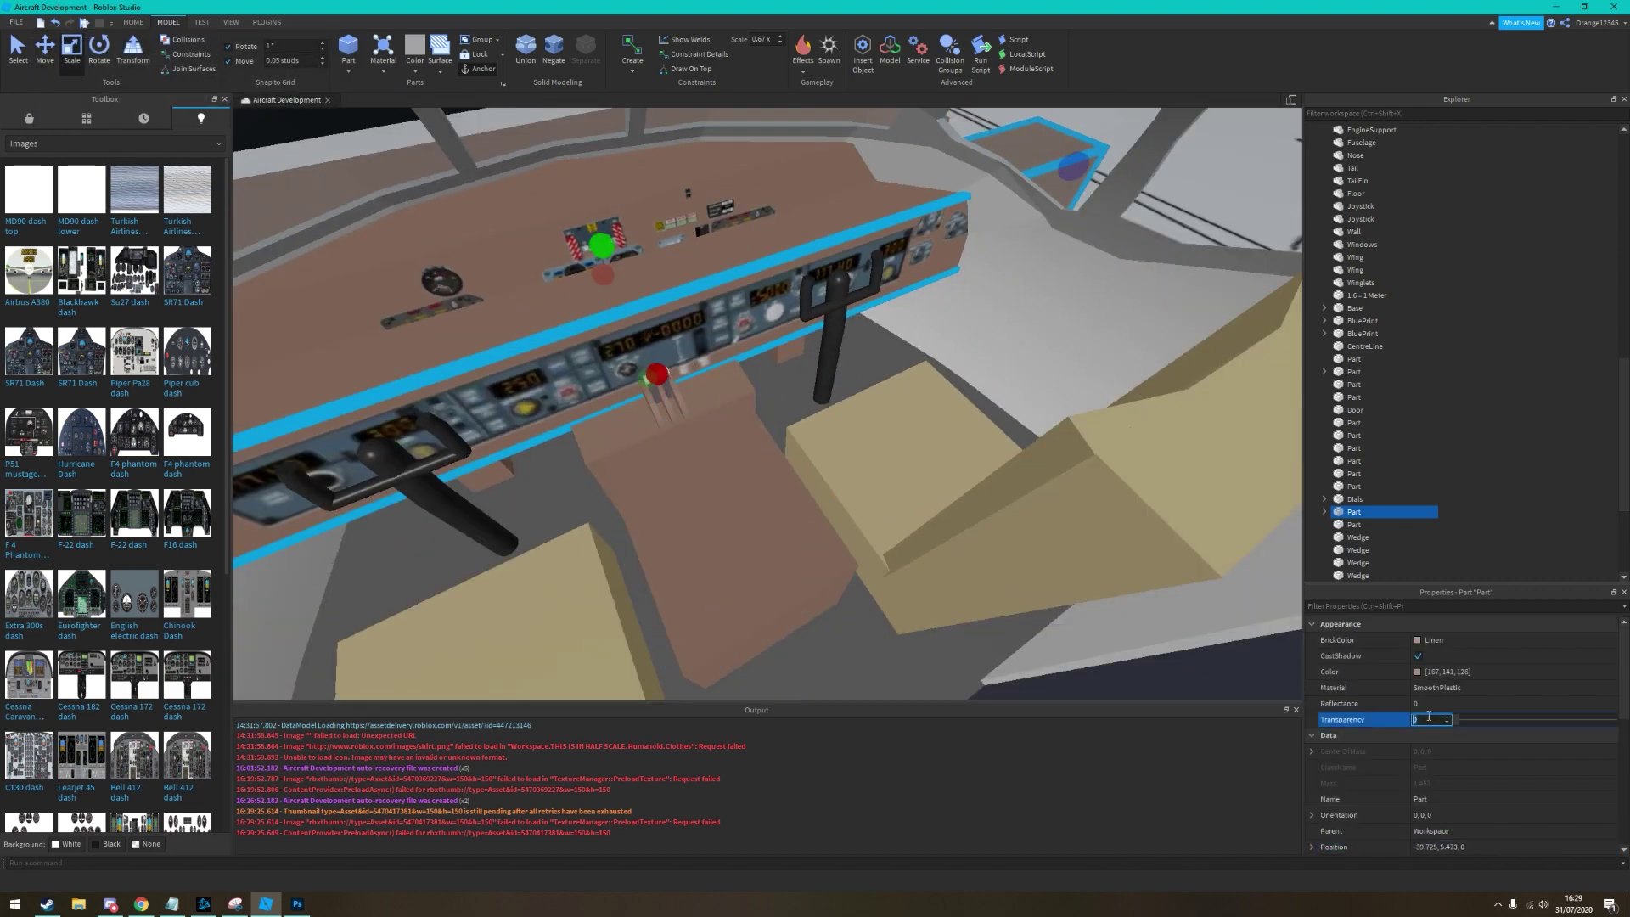
Switch to Roblox Studio, duplicate the brown glareshield block and move the copy into place above the lower instrument panel
{"action": "key", "text": "alt+Tab"}
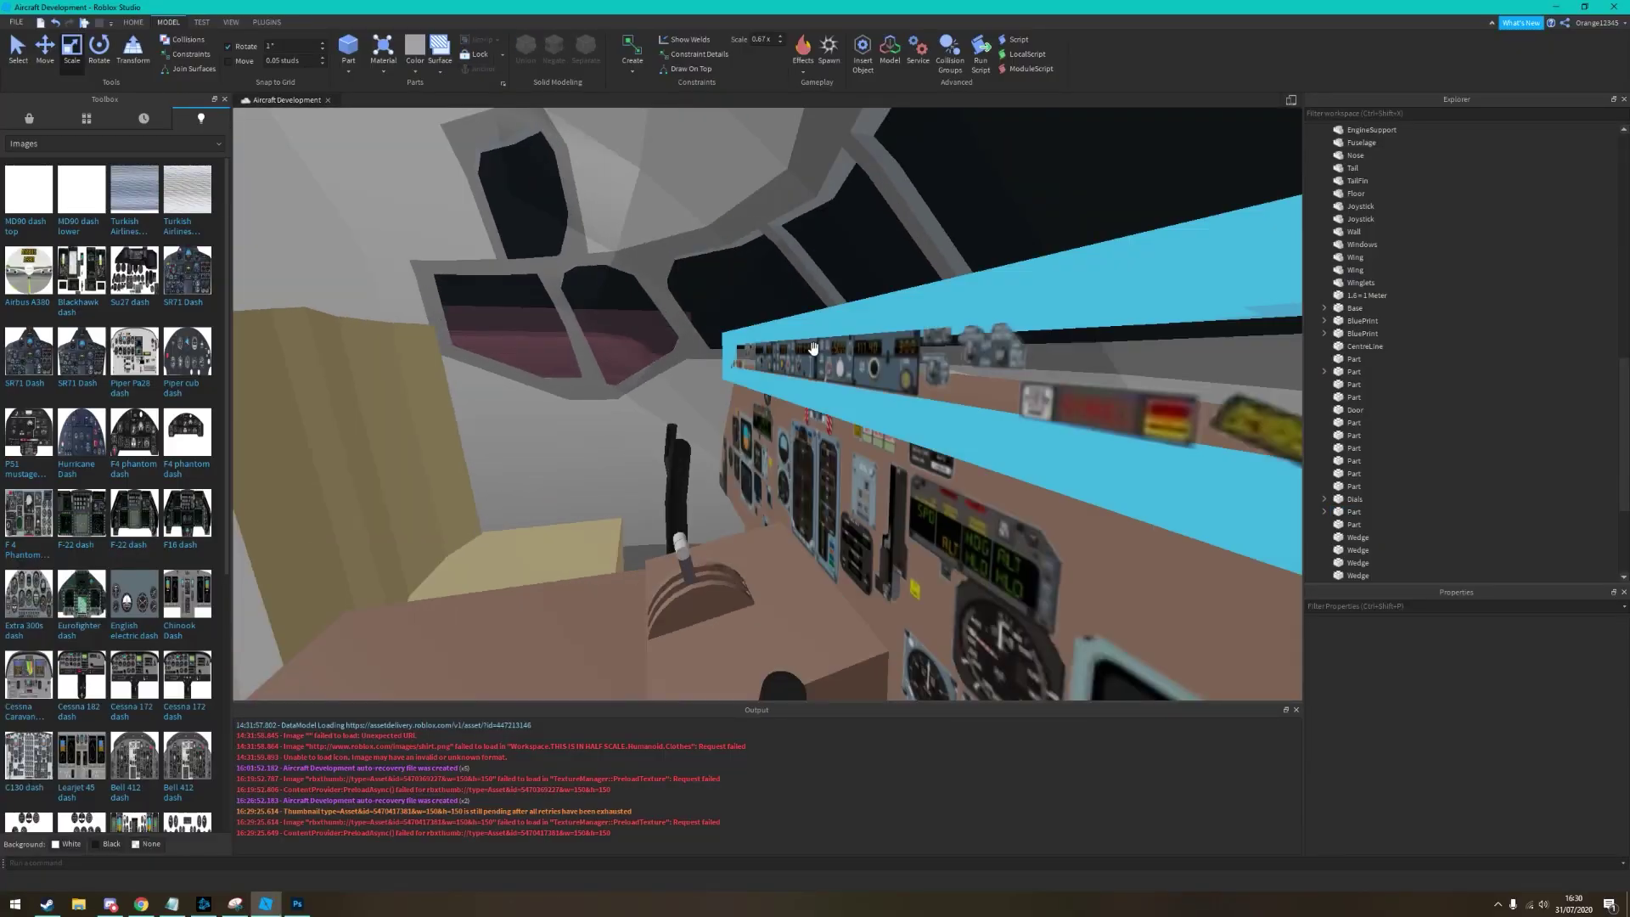
{"action": "left_click", "coordinate": [813, 348]}
{"action": "key", "text": "ctrl+2"}
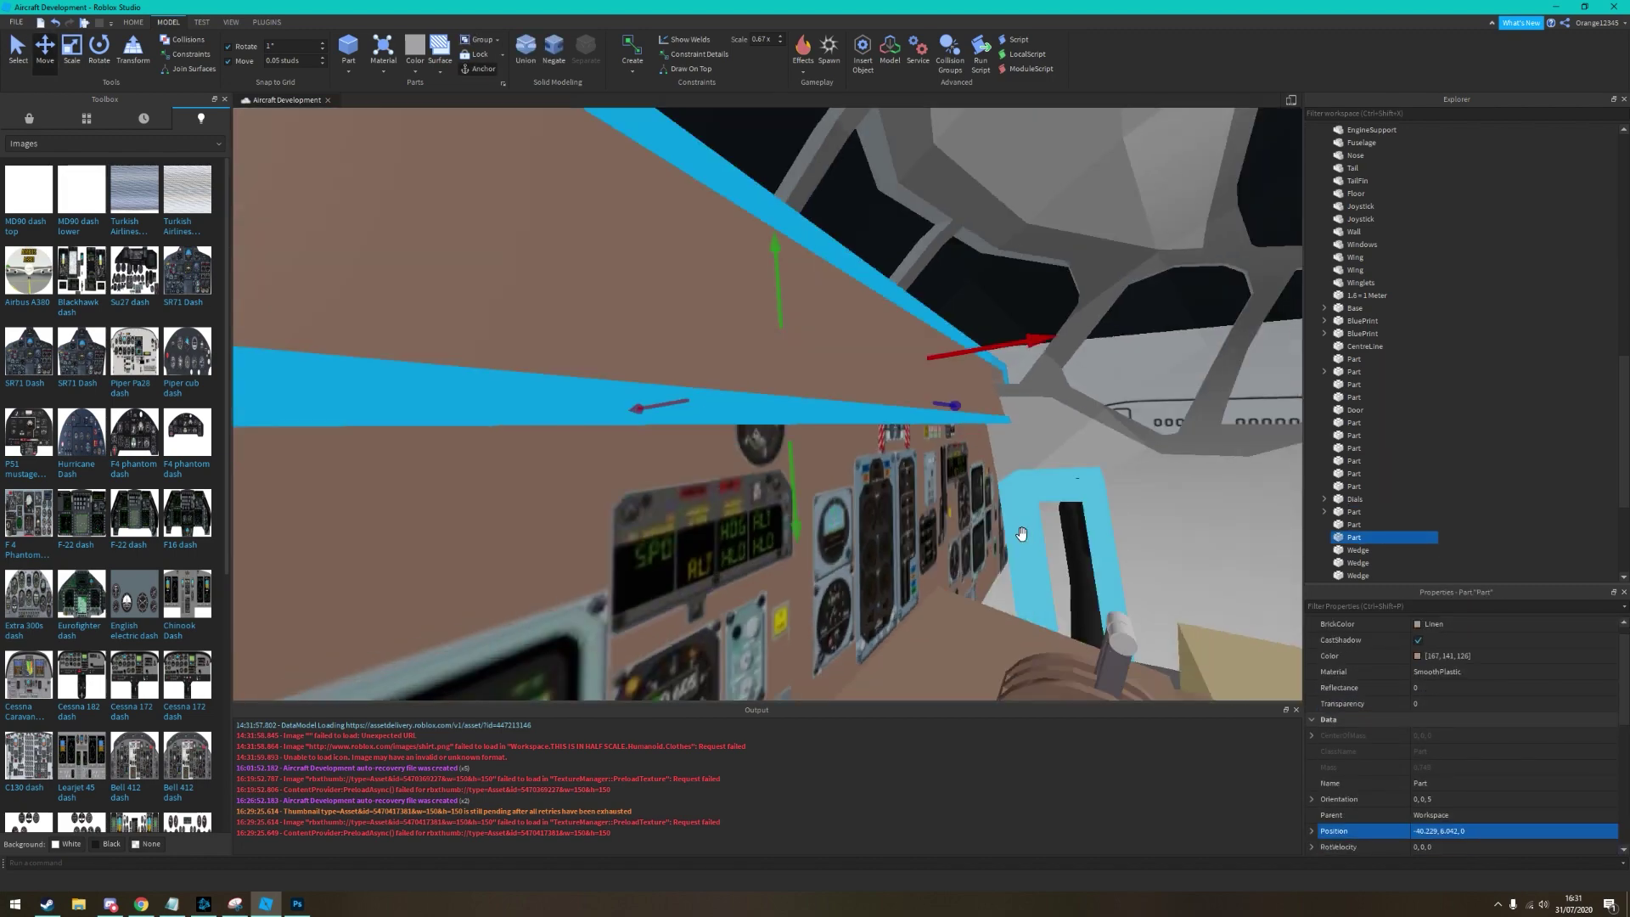
{"action": "left_click", "coordinate": [813, 399]}
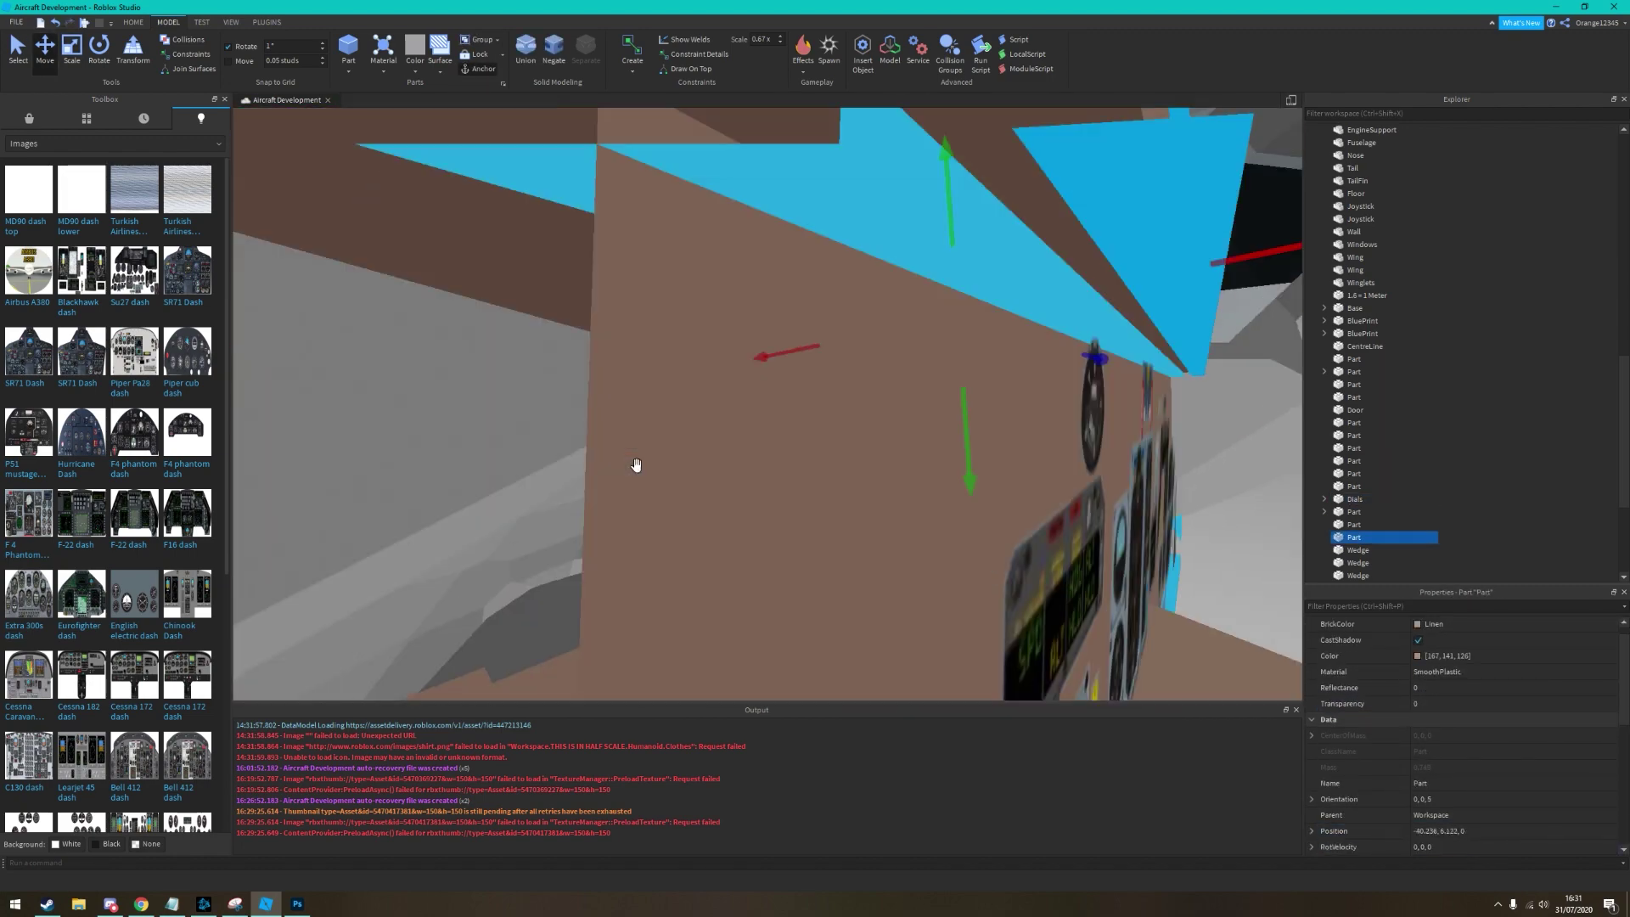
Move the glareshield blocks out of the cockpit and position a grey block across one end of the instrument block
{"action": "left_click", "coordinate": [778, 394]}
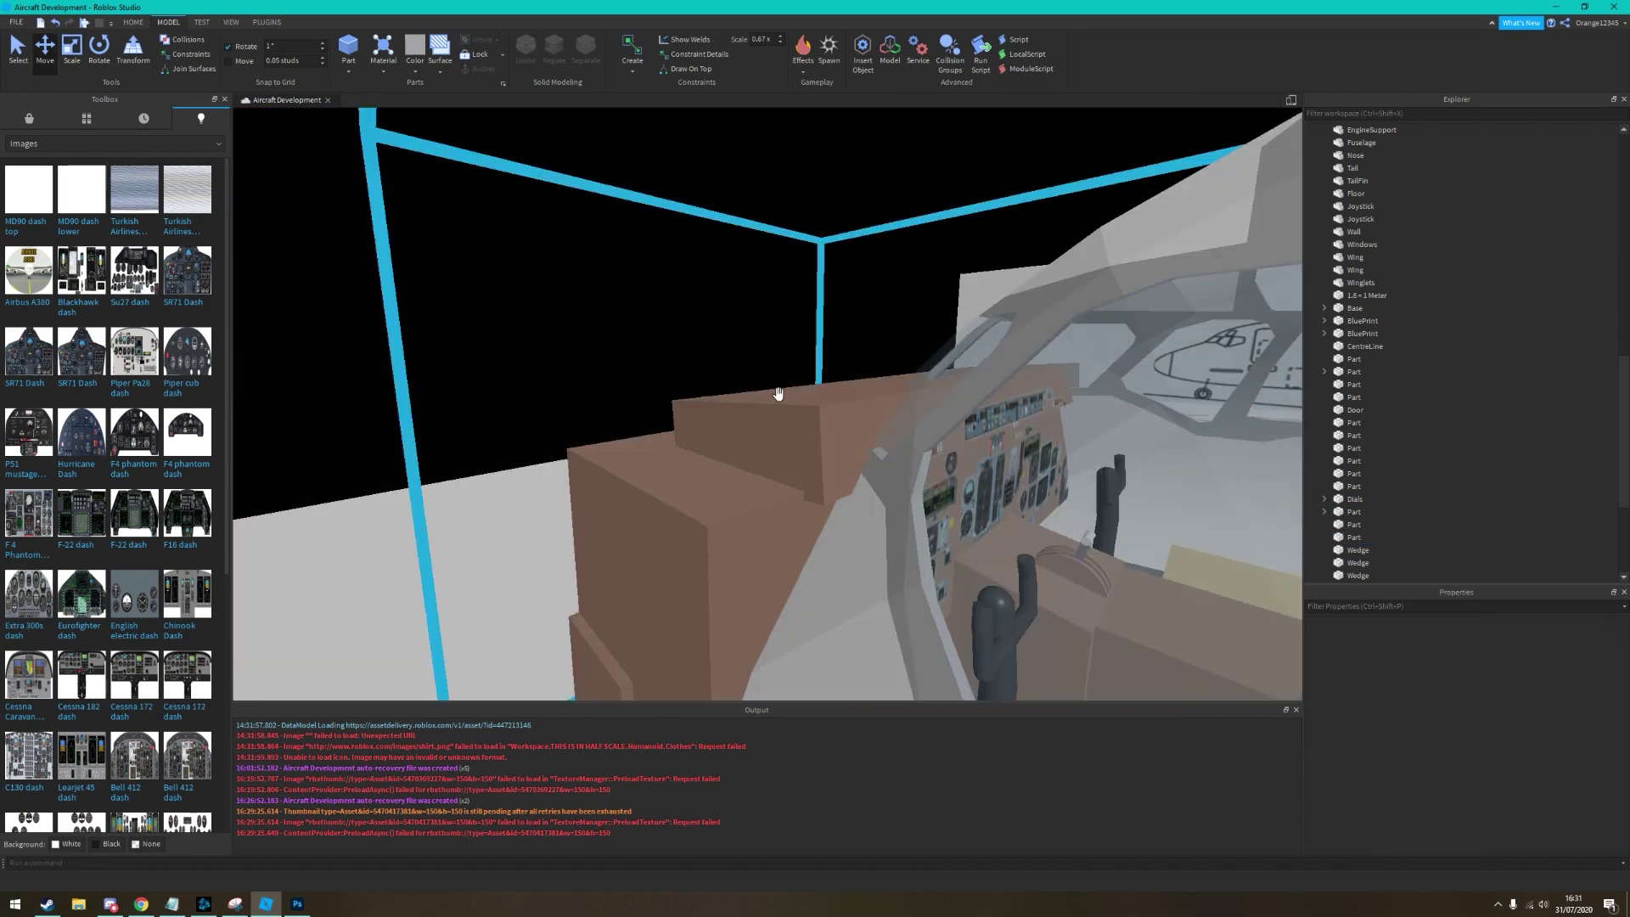
{"action": "left_click", "coordinate": [779, 393]}
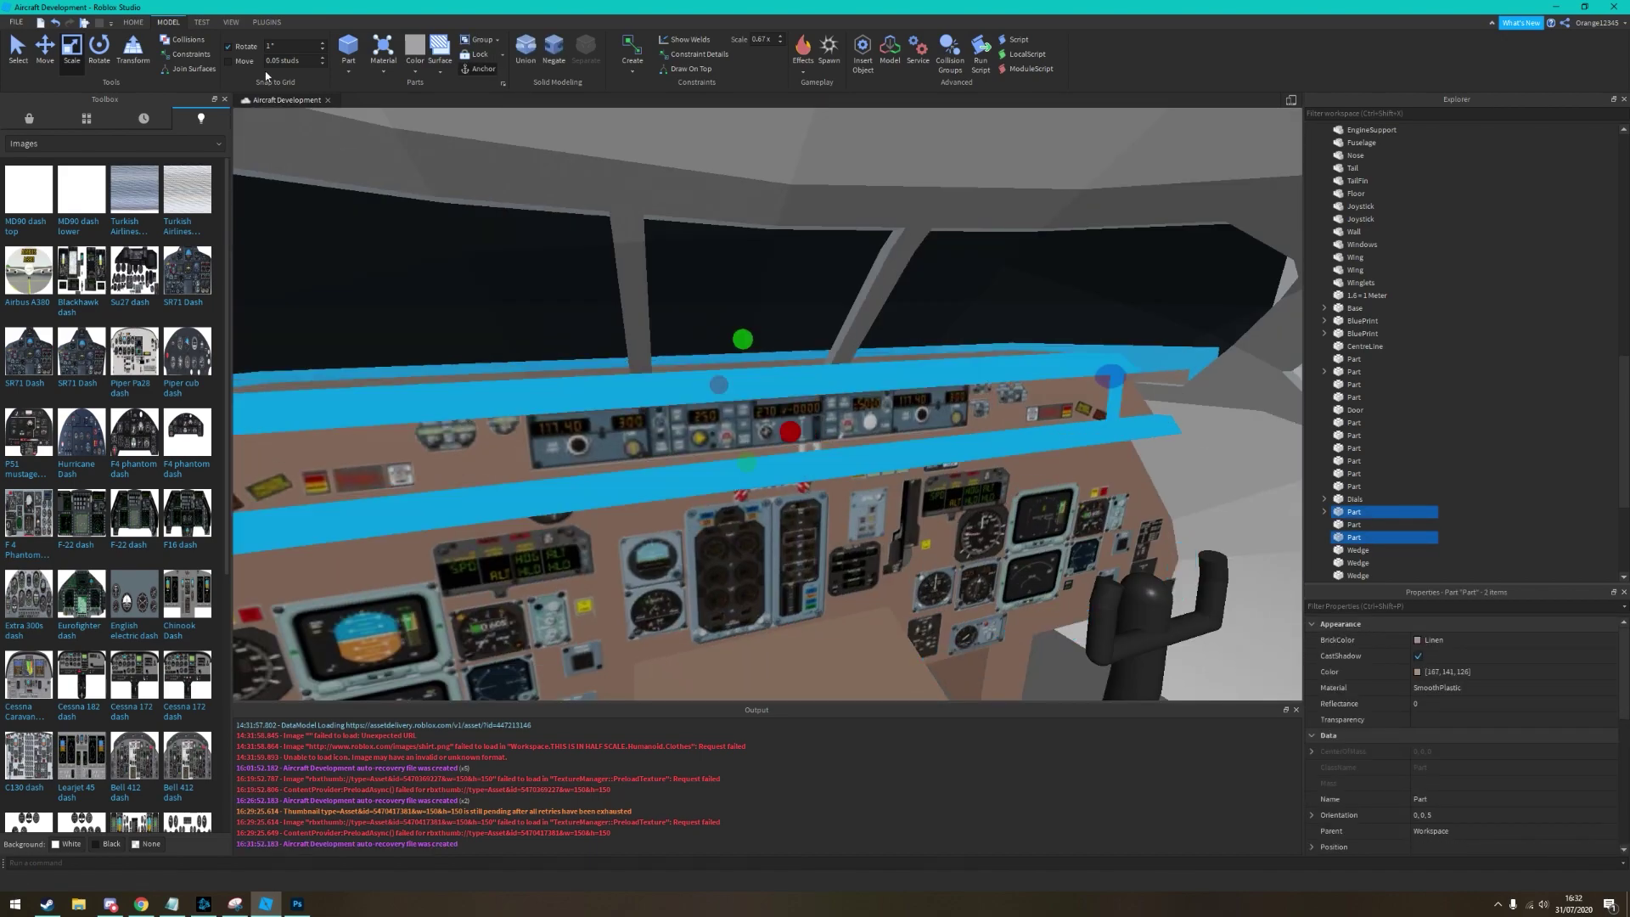
{"action": "key", "text": "ctrl+2"}
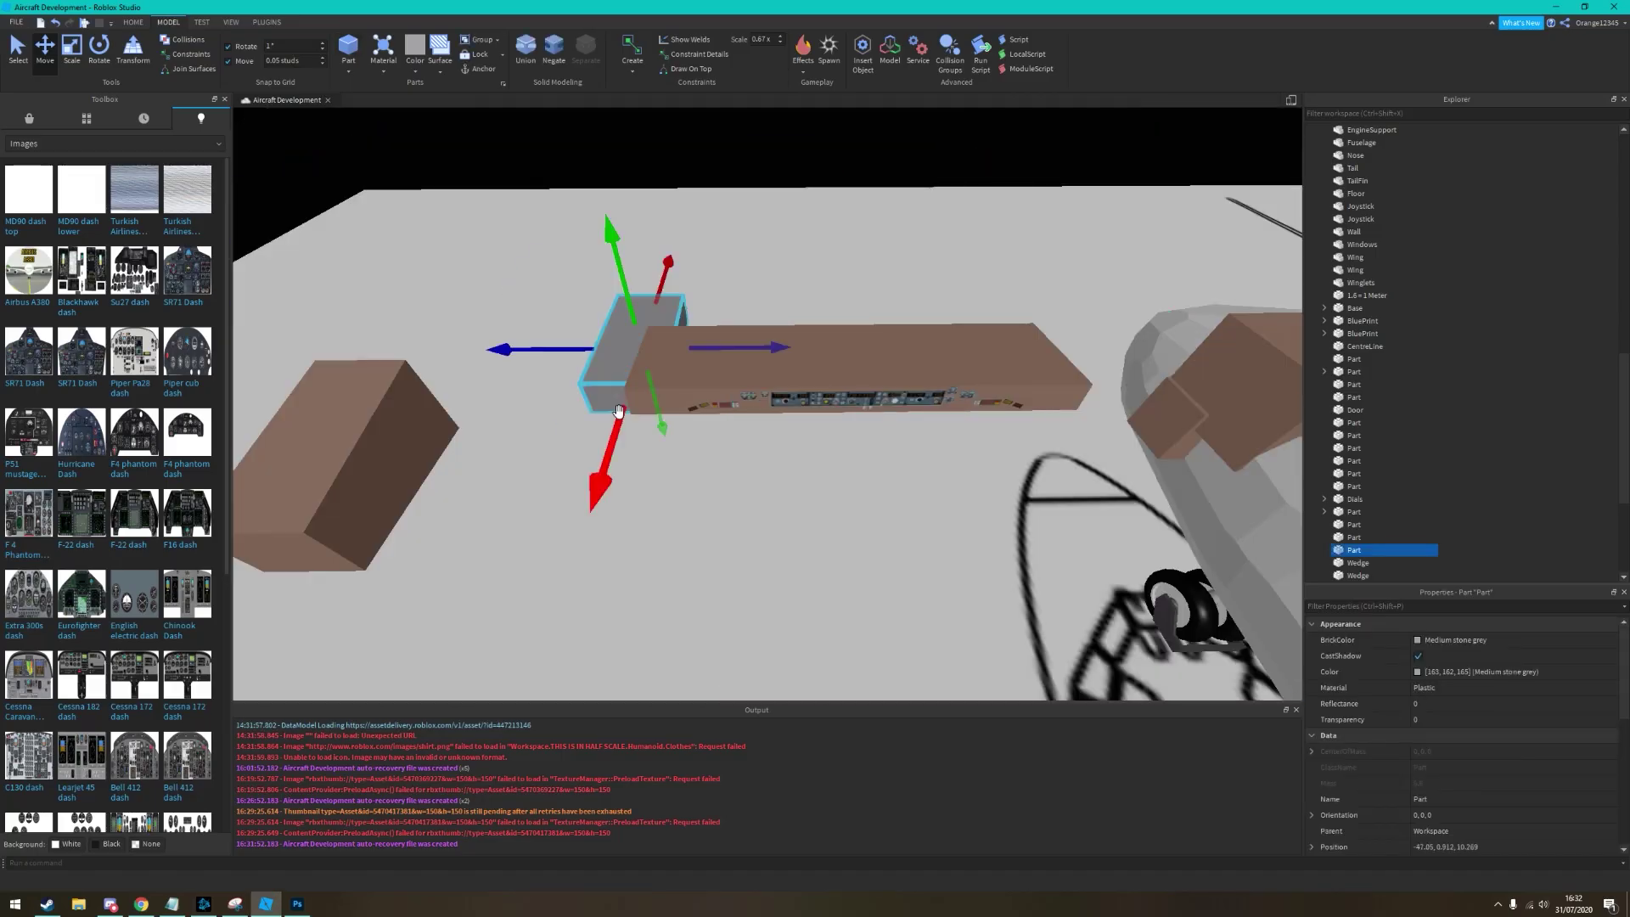